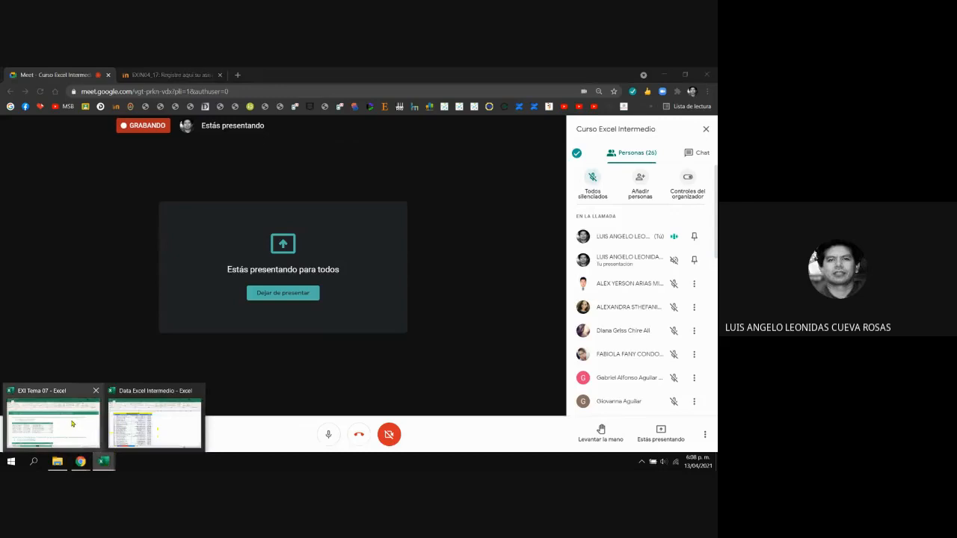
# Switch to the EXI Tema 07 workbook in Excel and open the Advanced Filter dialog, placing it clear of the exercise 2 table.
pyautogui.click(72, 420)
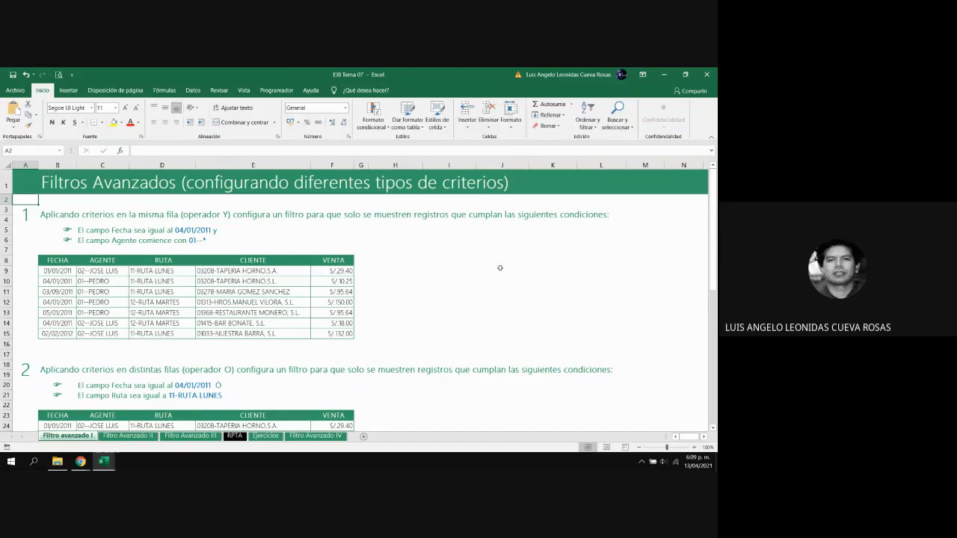
pyautogui.click(192, 89)
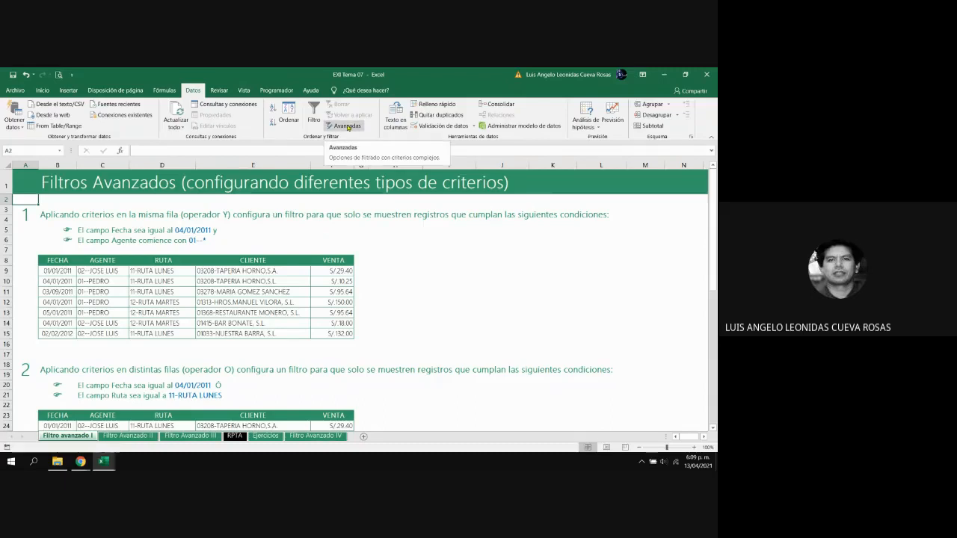
pyautogui.click(347, 126)
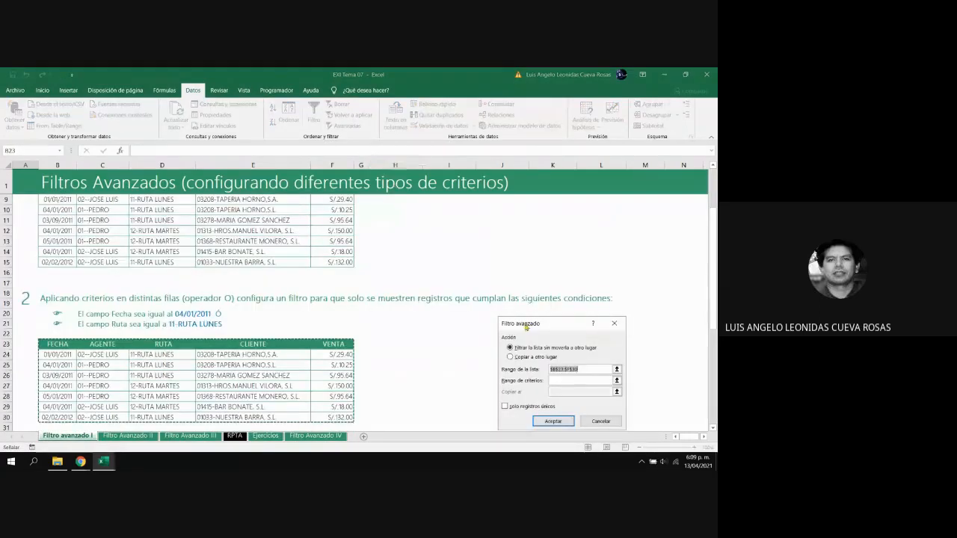
pyautogui.moveTo(526, 326); pyautogui.dragTo(456, 213)
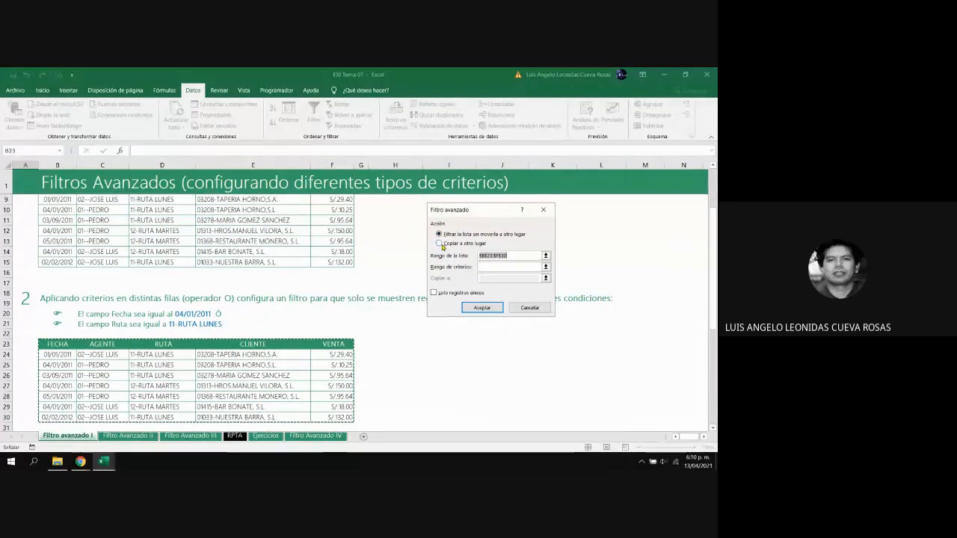
# Examine the Advanced Filter options for copying to another location and filtering in place, and close the dialog without filtering.
pyautogui.click(441, 244)
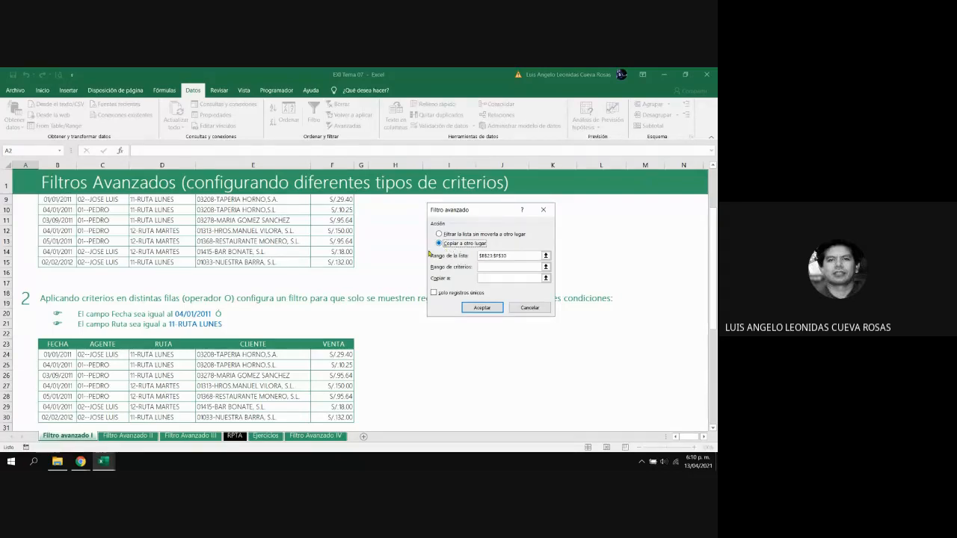
pyautogui.click(484, 278)
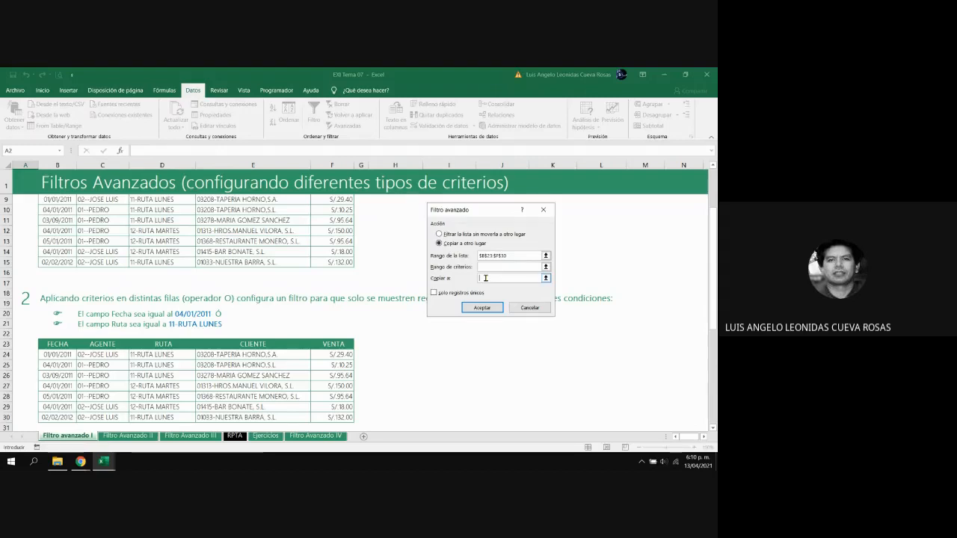
pyautogui.click(448, 237)
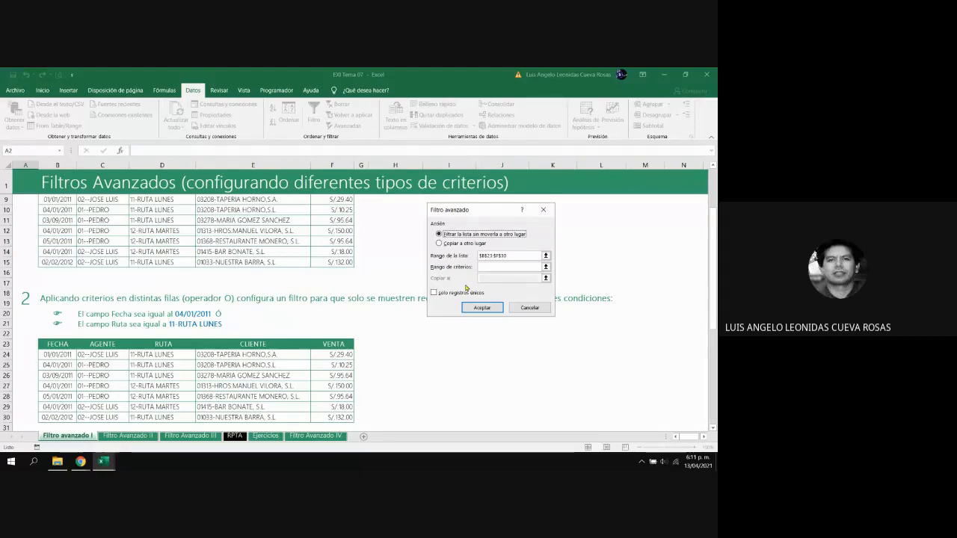
pyautogui.click(530, 308)
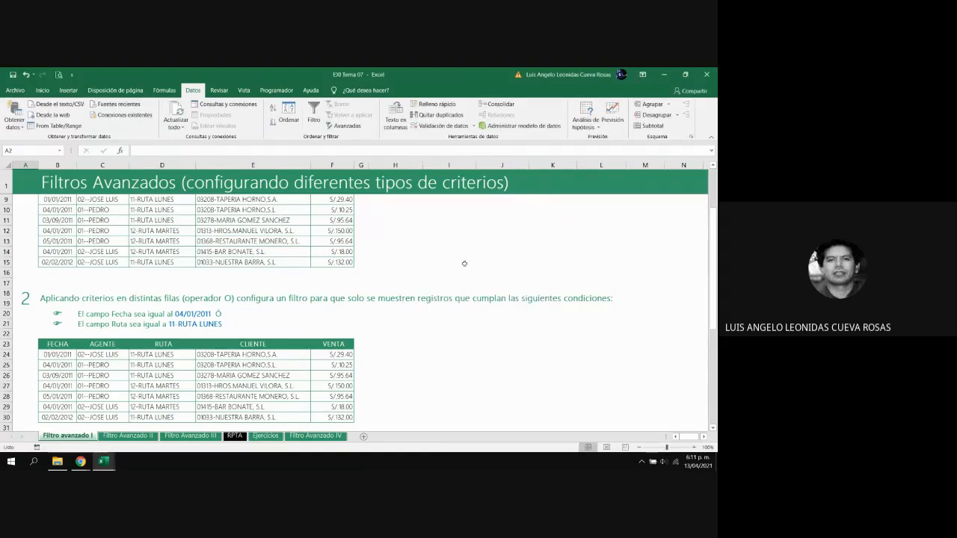
pyautogui.scroll(3, 464, 263)
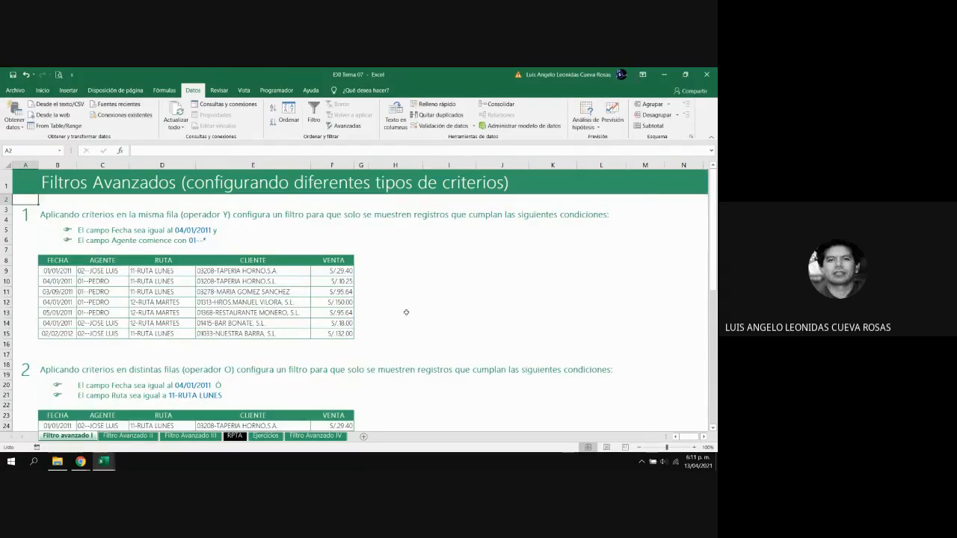
# Review the Fecha and Agente conditions listed above the exercise 1 table.
pyautogui.click(326, 240)
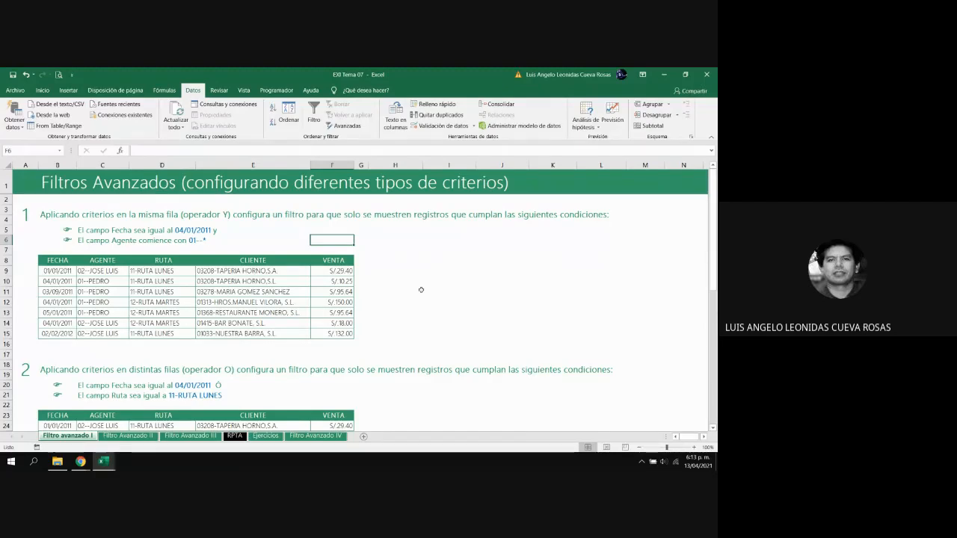
pyautogui.press('Left')
pyautogui.press('Left')
pyautogui.press('Left')
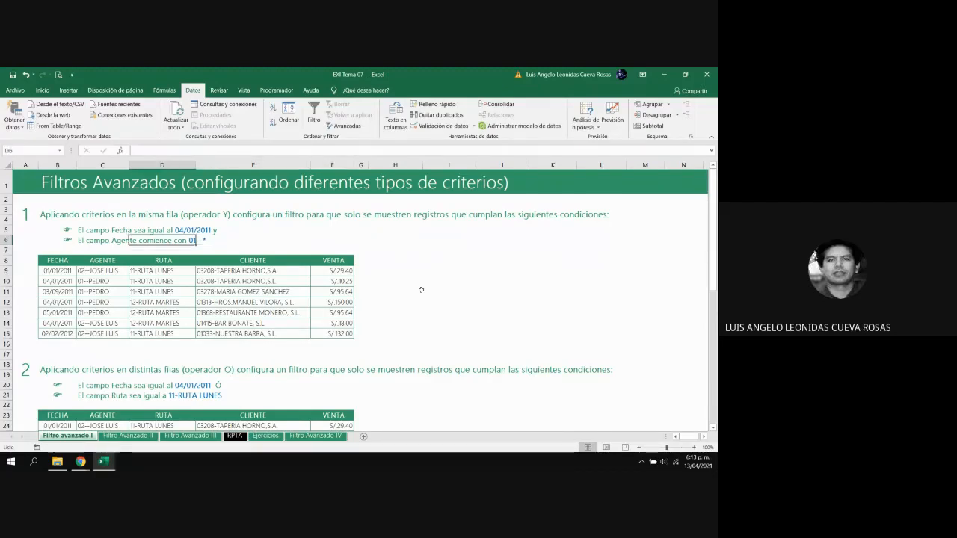
pyautogui.press('Up')
pyautogui.press('Left')
pyautogui.press('Right')
pyautogui.press('Right')
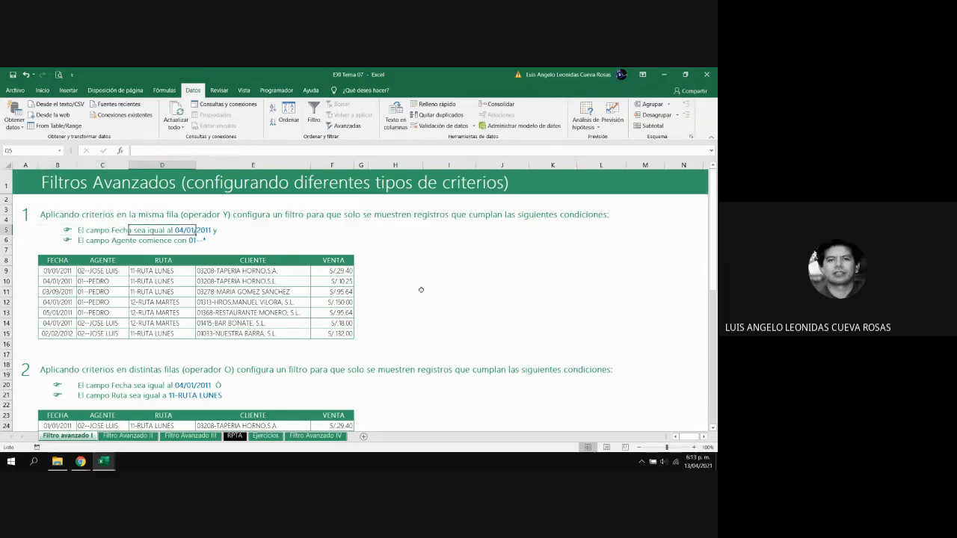
pyautogui.press('Left')
pyautogui.press('Left')
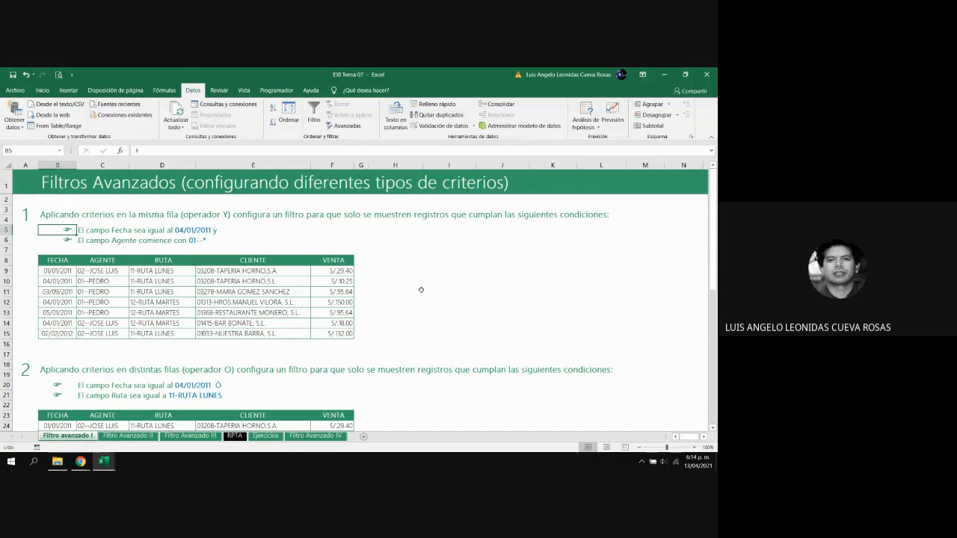
# Copy the FECHA header from the exercise 1 table into cell I5 as the first criteria heading.
pyautogui.press('Down')
pyautogui.press('Down')
pyautogui.press('Down')
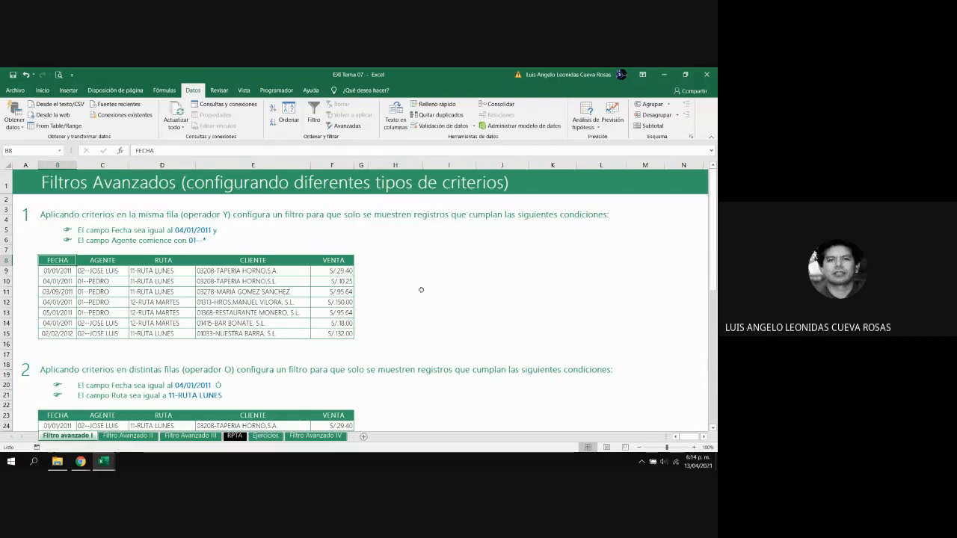
pyautogui.hotkey('ctrl', 'c')
pyautogui.press('Right')
pyautogui.press('Right')
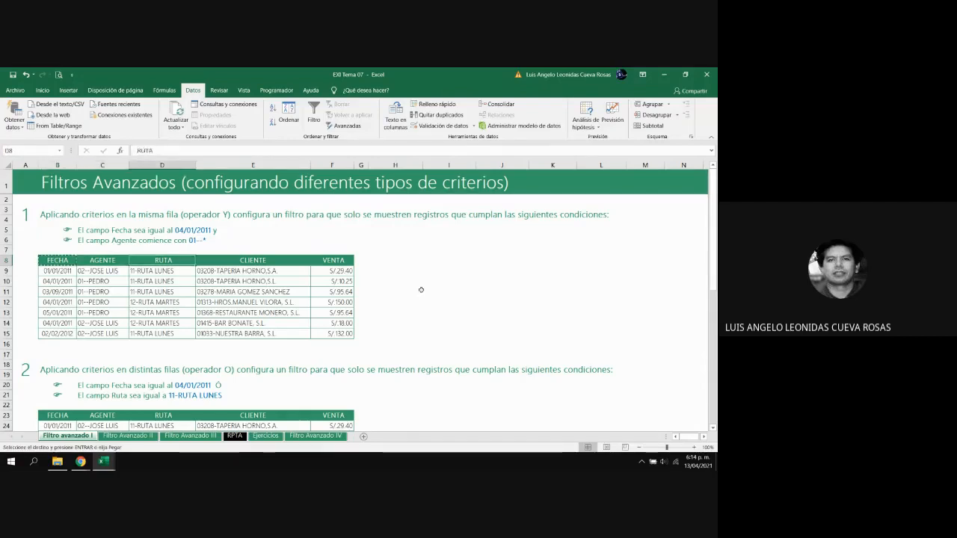
pyautogui.press('Right')
pyautogui.press('Right')
pyautogui.press('Right')
pyautogui.press('Right')
pyautogui.press('Right')
pyautogui.press('Up')
pyautogui.press('Up')
pyautogui.press('Up')
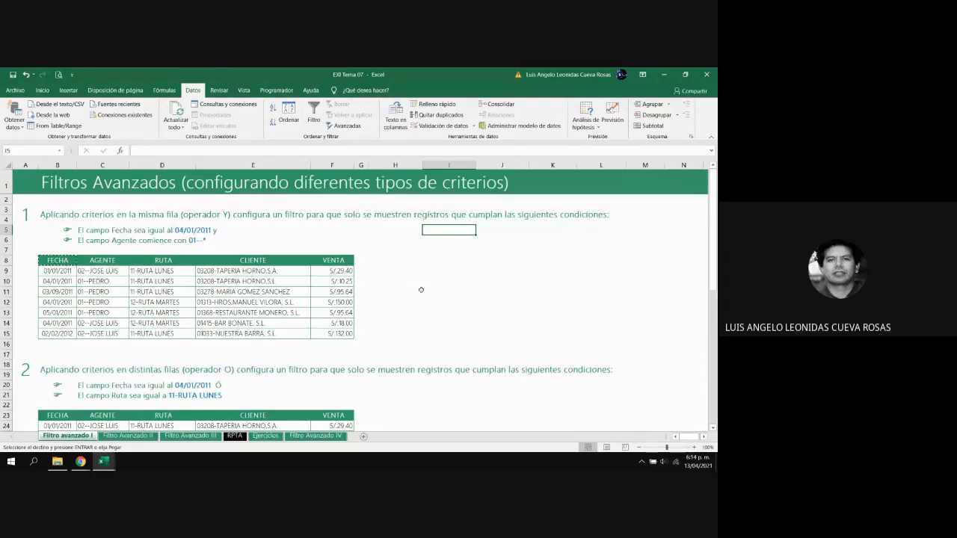
pyautogui.press('Return')
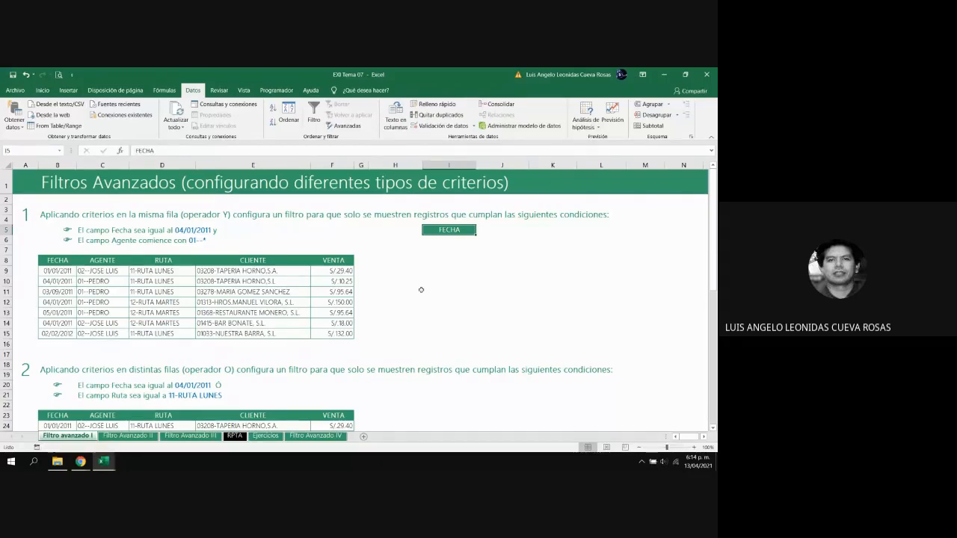
# Copy the AGENTE header from the exercise 1 table into cell J5, beside the FECHA criteria heading.
pyautogui.press('Left')
pyautogui.press('Left')
pyautogui.press('Left')
pyautogui.press('Left')
pyautogui.press('Left')
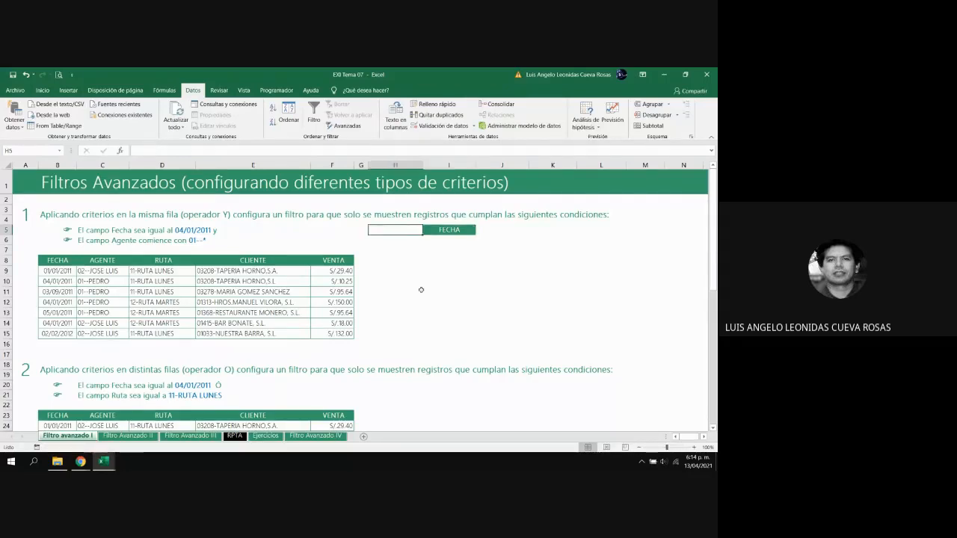
pyautogui.press('Left')
pyautogui.press('Left')
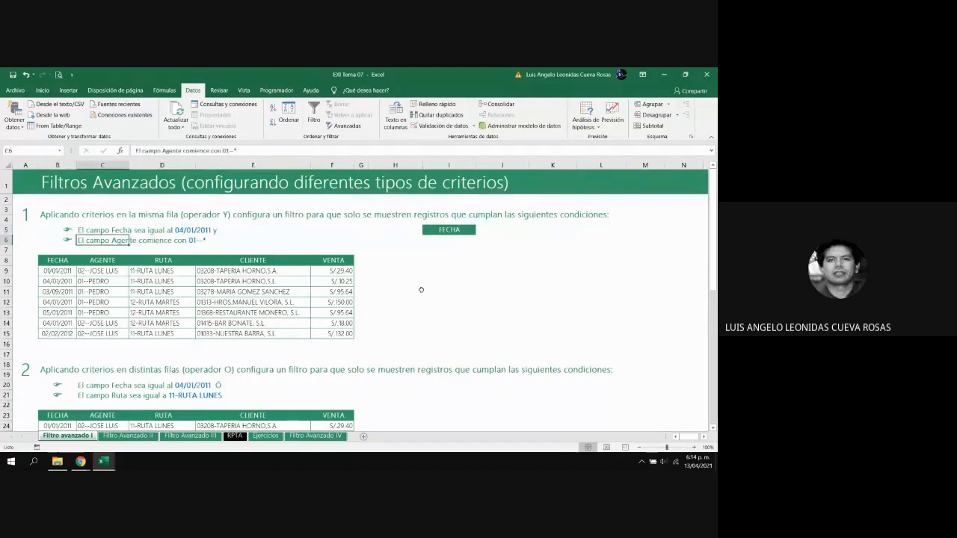
pyautogui.press('Down')
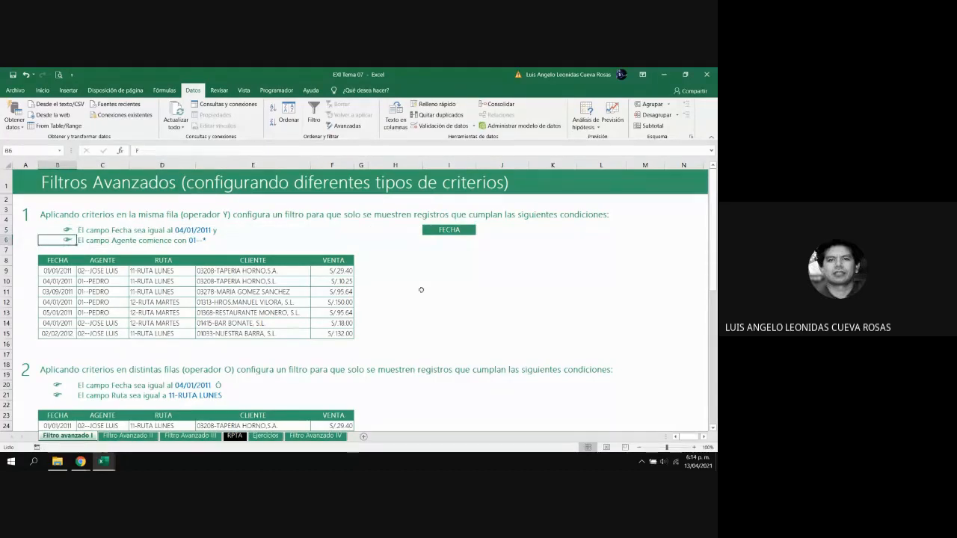
pyautogui.press('Down')
pyautogui.press('Down')
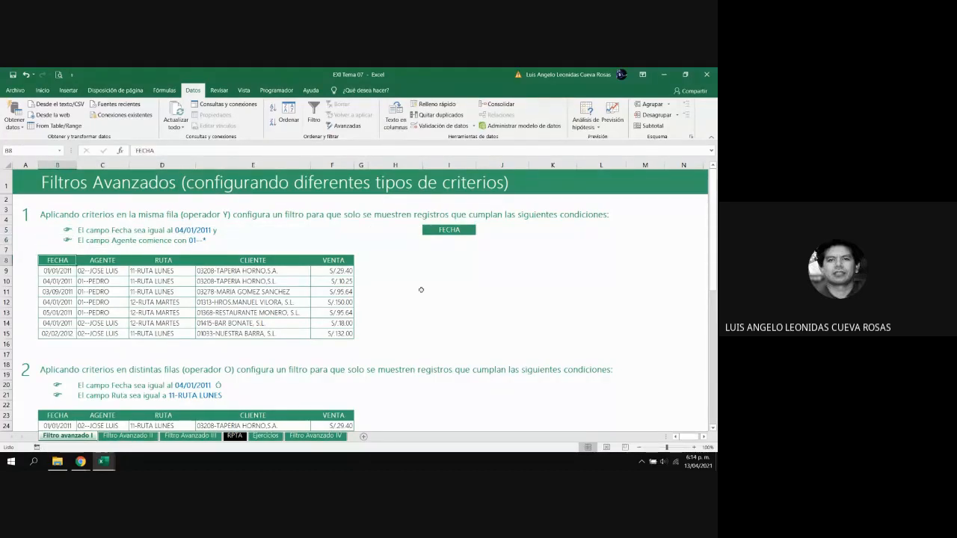
pyautogui.press('Right')
pyautogui.hotkey('ctrl', 'c')
pyautogui.press('Right')
pyautogui.press('Right')
pyautogui.press('Right')
pyautogui.press('Right')
pyautogui.press('Right')
pyautogui.press('Right')
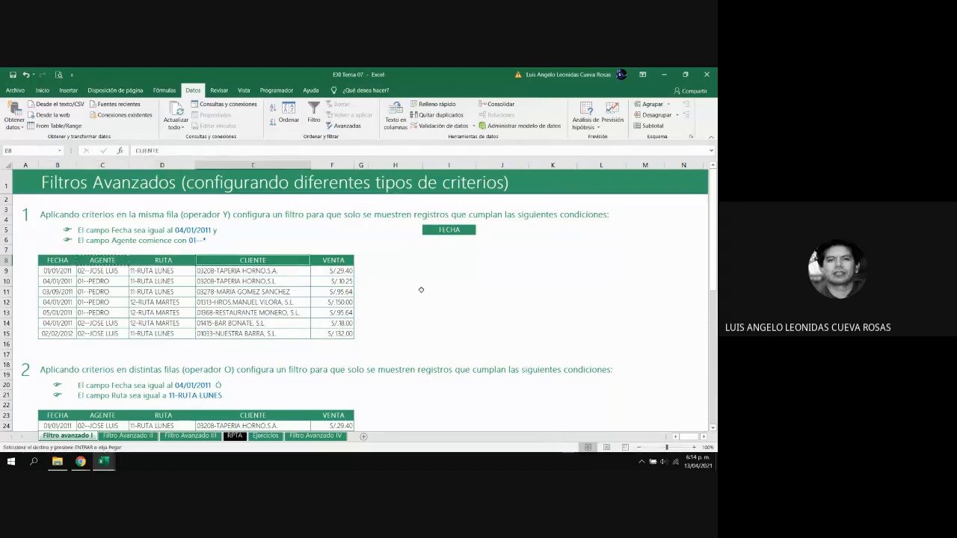
pyautogui.press('Right')
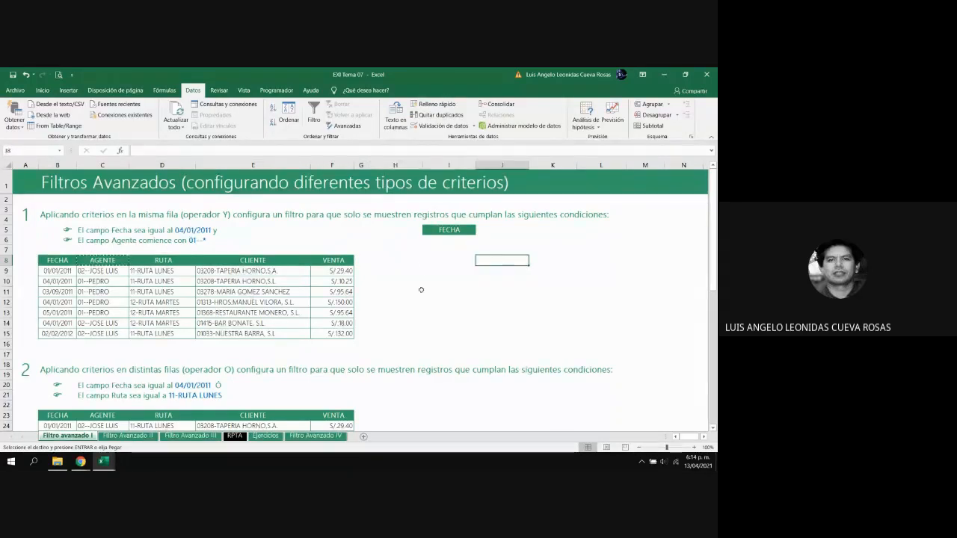
pyautogui.press('Up')
pyautogui.press('Up')
pyautogui.press('Up')
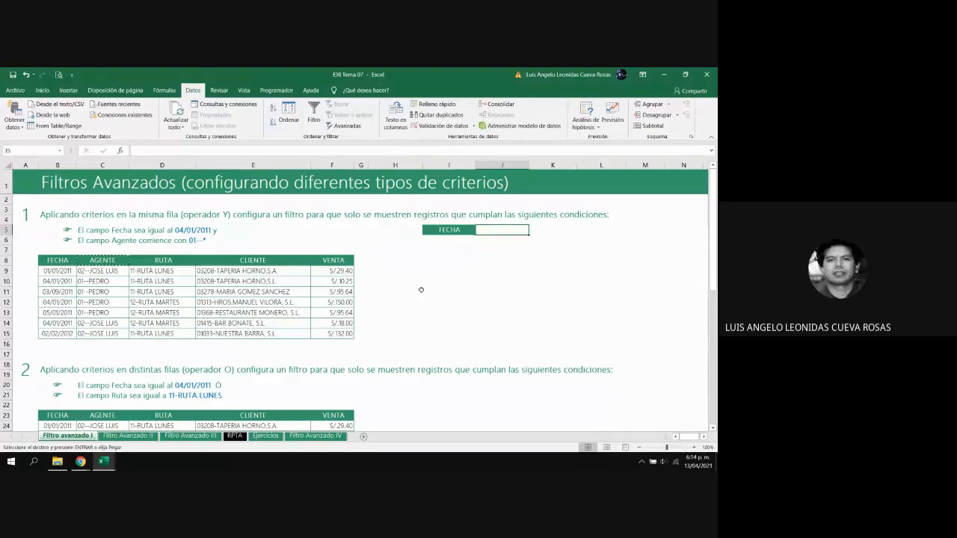
pyautogui.press('Return')
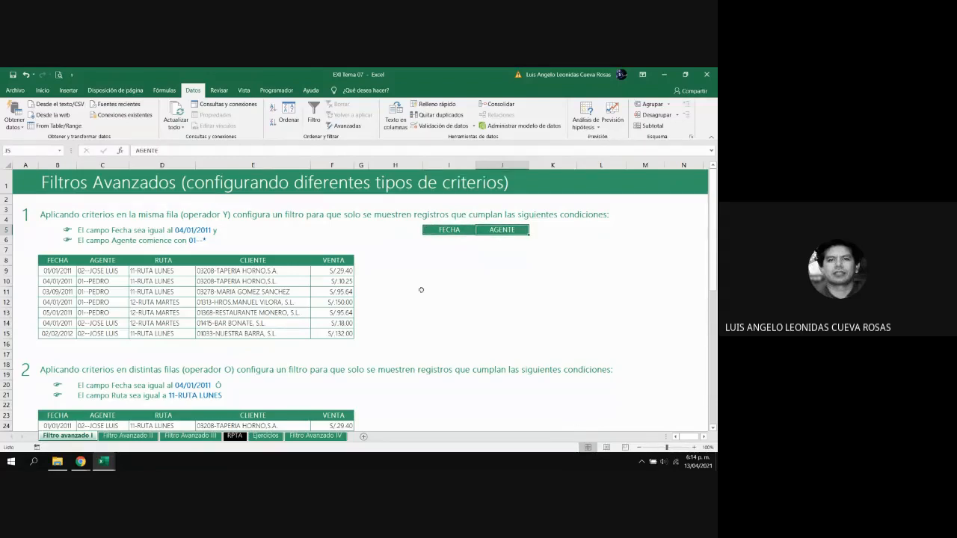
# Copy the date 04/01/2011 from cell B10 into cell I6 as the criterion under FECHA.
pyautogui.press('Left')
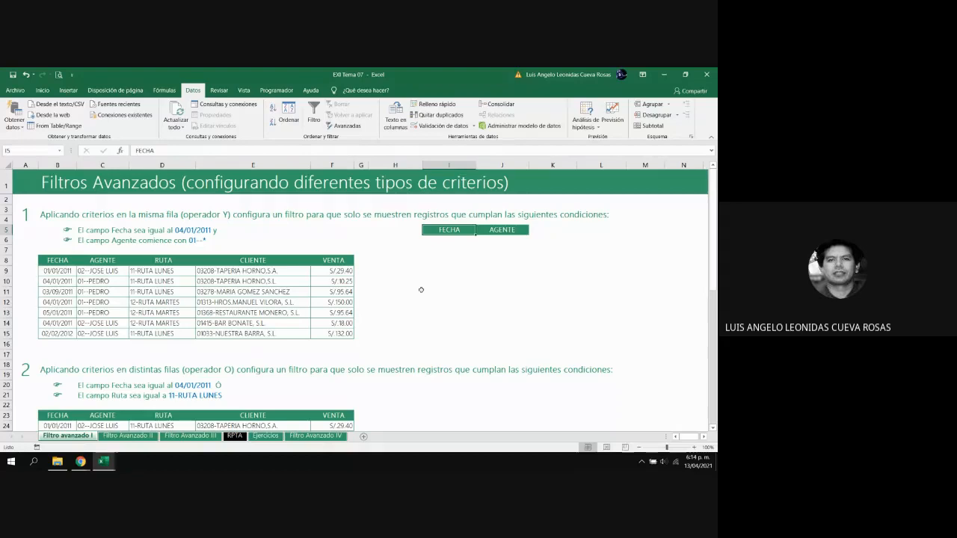
pyautogui.press('Down')
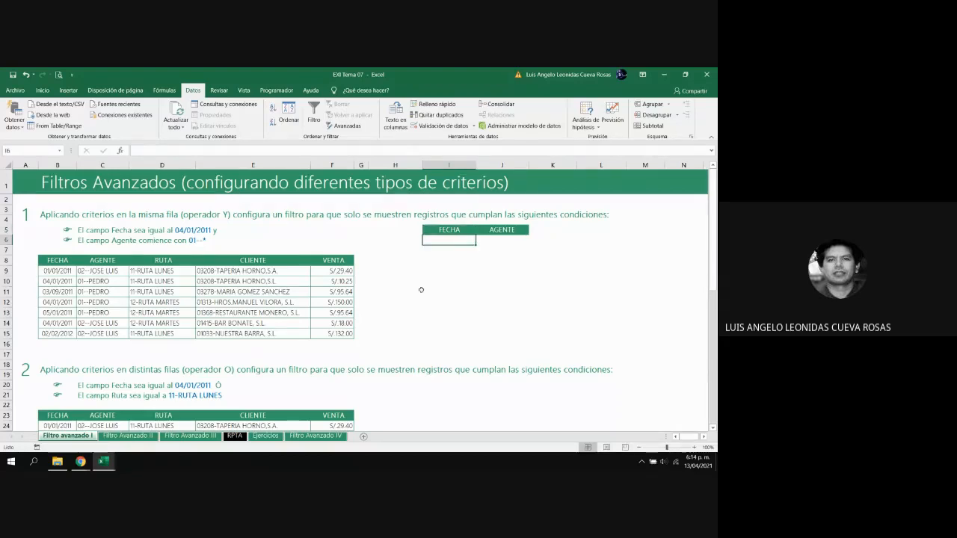
pyautogui.press('Left')
pyautogui.press('Left')
pyautogui.press('Left')
pyautogui.press('Left')
pyautogui.press('Left')
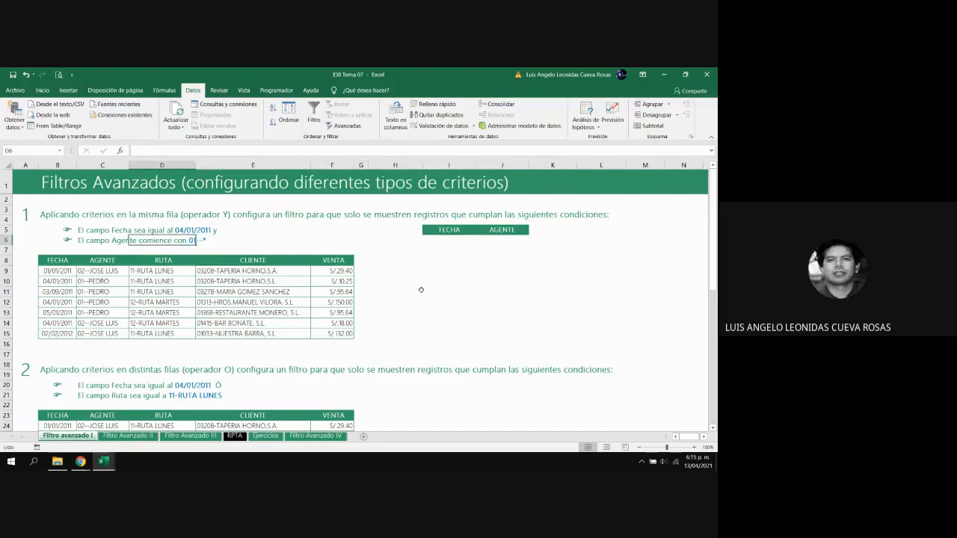
pyautogui.press('Left')
pyautogui.press('Left')
pyautogui.press('Down')
pyautogui.press('Down')
pyautogui.press('Down')
pyautogui.press('Down')
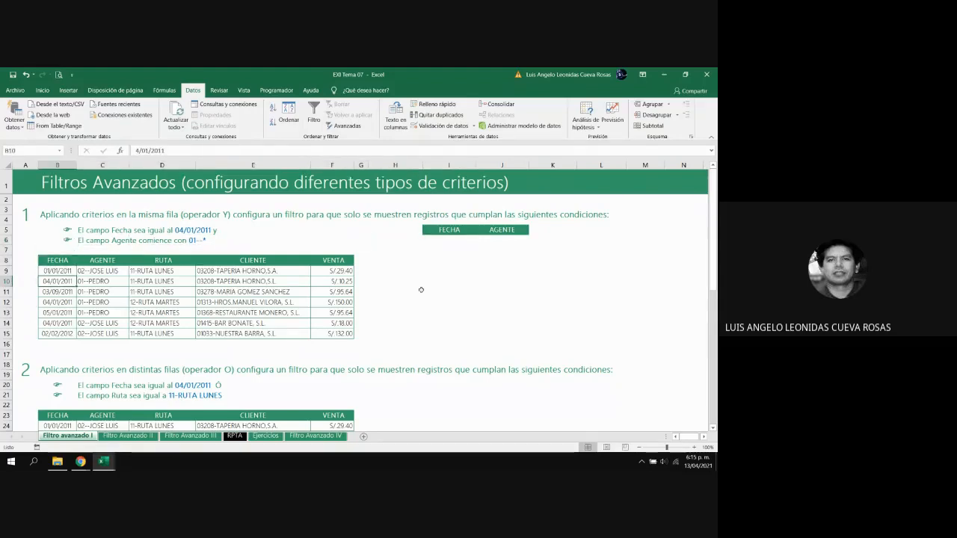
pyautogui.hotkey('ctrl', 'c')
pyautogui.press('Right')
pyautogui.press('Right')
pyautogui.press('Right')
pyautogui.press('Right')
pyautogui.press('Right')
pyautogui.press('Right')
pyautogui.press('Right')
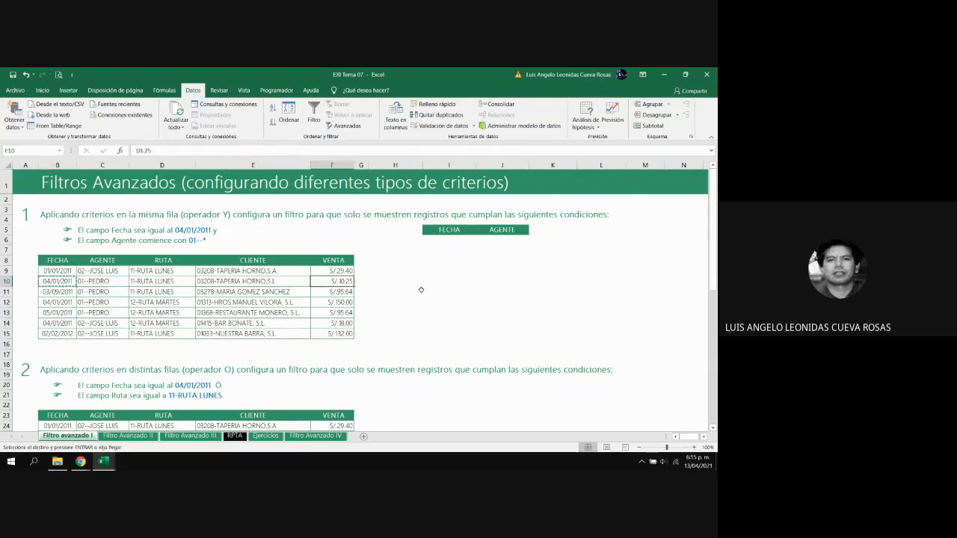
pyautogui.press('Up')
pyautogui.press('Up')
pyautogui.press('Up')
pyautogui.press('Up')
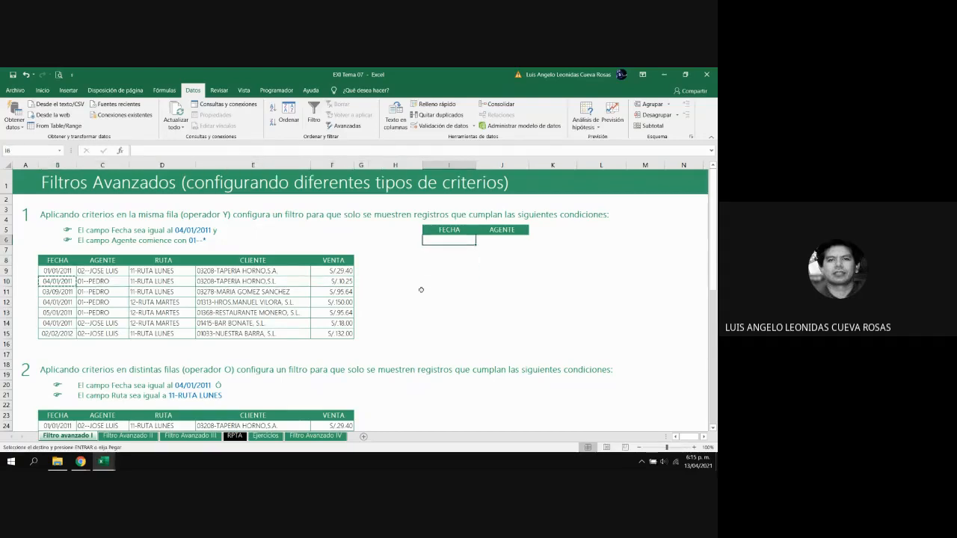
pyautogui.press('Return')
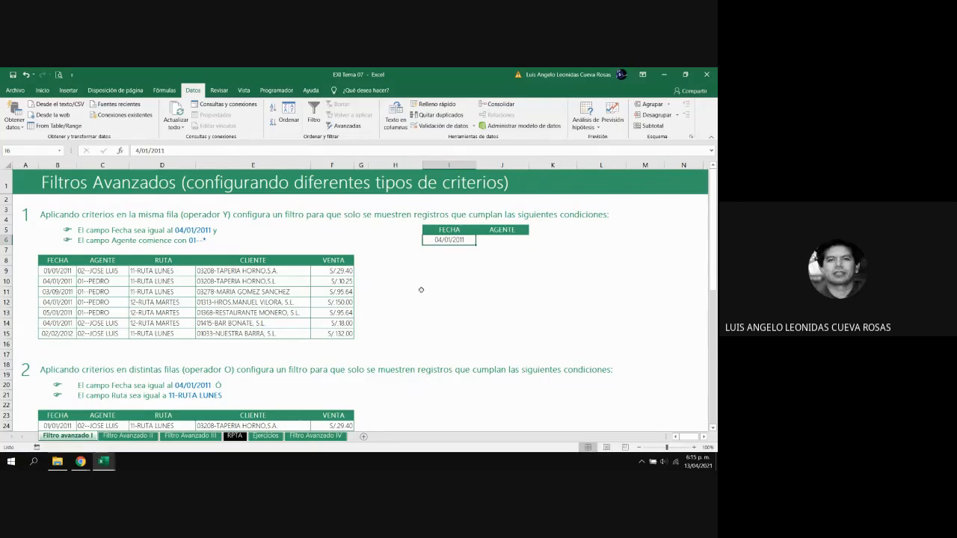
pyautogui.press('Up')
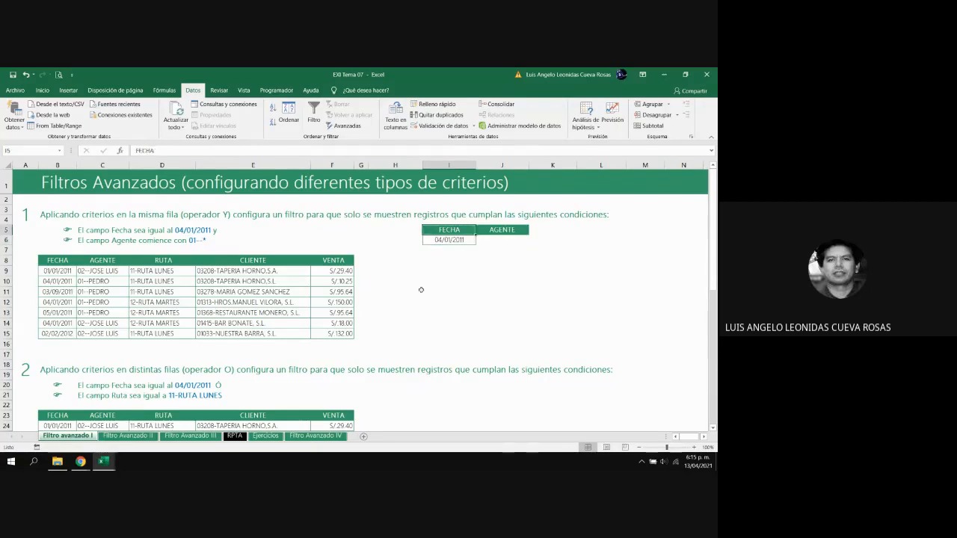
pyautogui.hotkey('shift', 'Down')
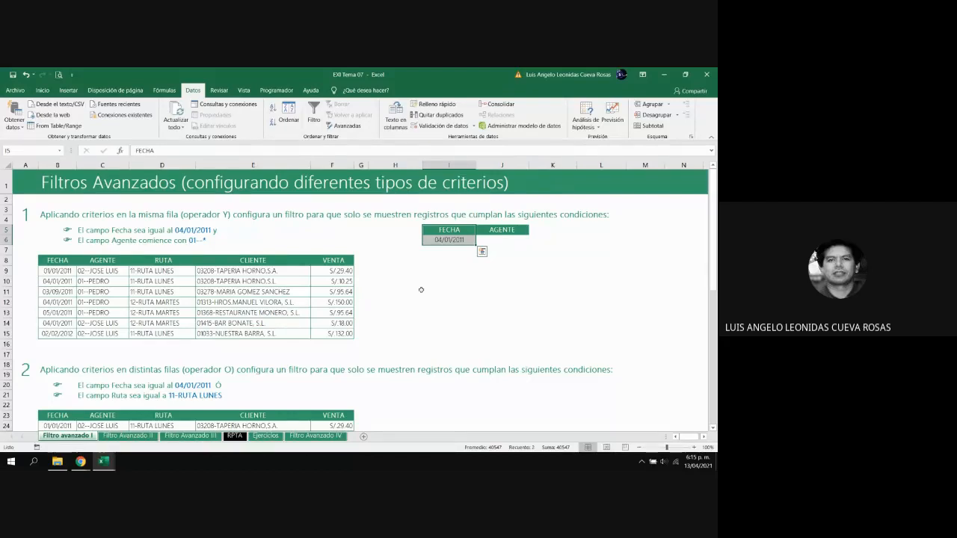
pyautogui.press('Down')
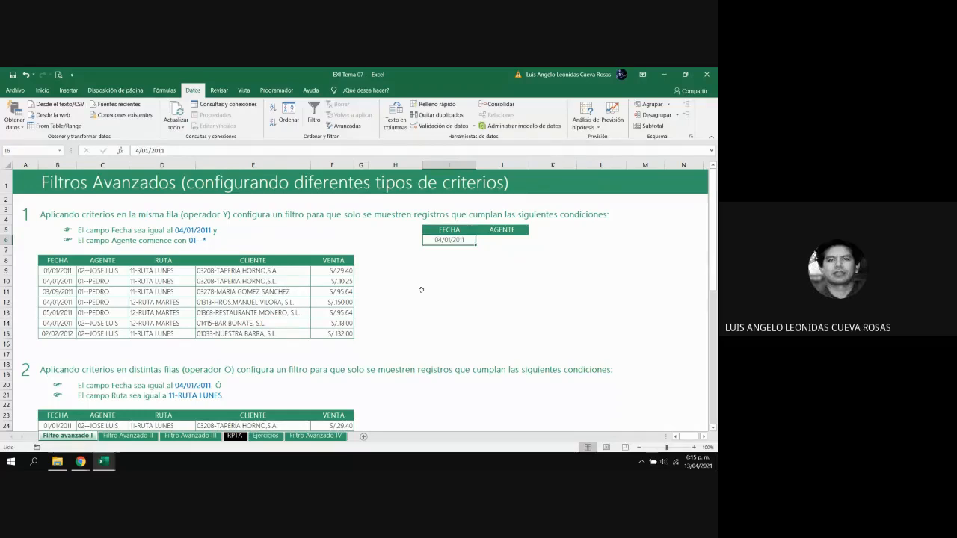
# Copy the agent entry from cell C10 of the exercise 1 table into cell J6 as the criterion under AGENTE.
pyautogui.press('Left')
pyautogui.press('Left')
pyautogui.press('Left')
pyautogui.press('Left')
pyautogui.press('Left')
pyautogui.press('Left')
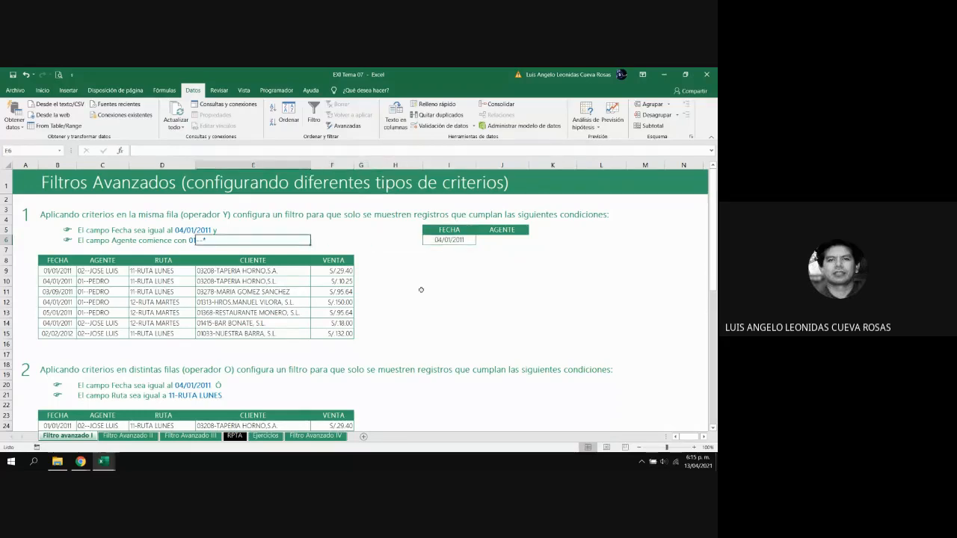
pyautogui.press('Down')
pyautogui.press('Down')
pyautogui.press('Down')
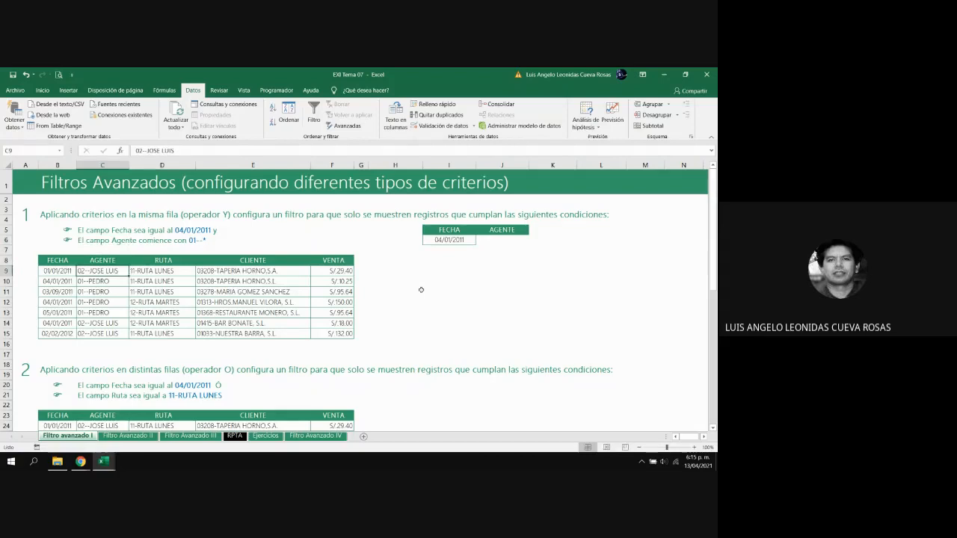
pyautogui.press('Down')
pyautogui.press('Down')
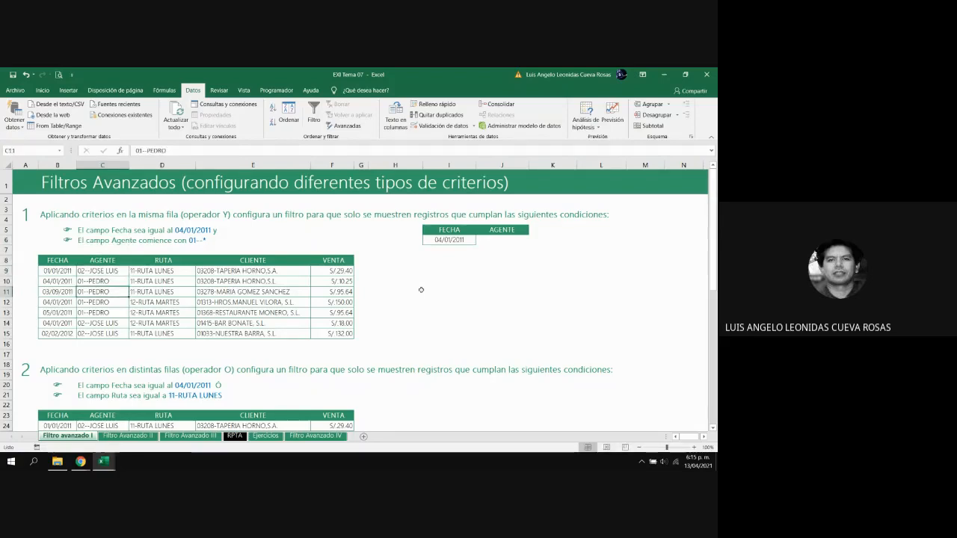
pyautogui.press('Up')
pyautogui.press('Up')
pyautogui.press('Down')
pyautogui.hotkey('ctrl', 'c')
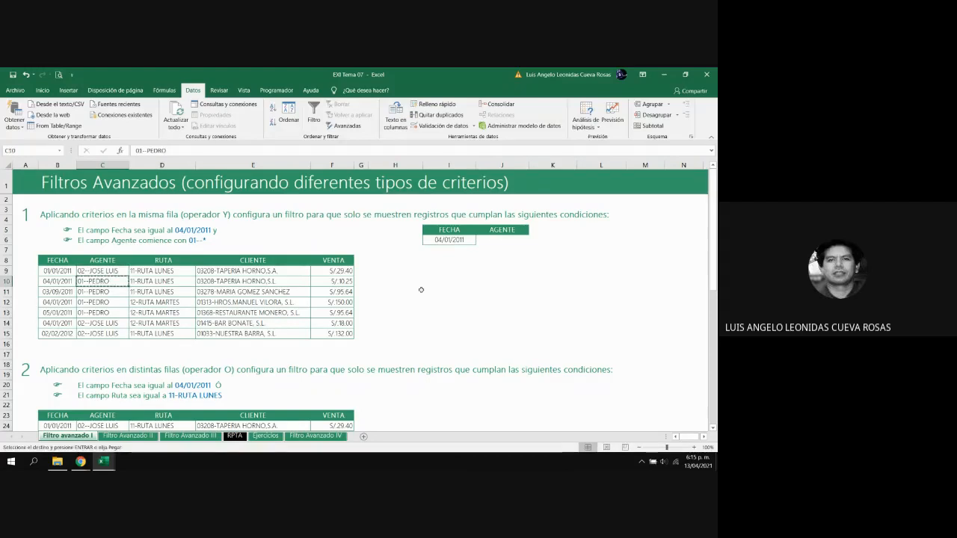
pyautogui.press('Right')
pyautogui.press('Right')
pyautogui.press('Right')
pyautogui.press('Right')
pyautogui.press('Right')
pyautogui.press('Right')
pyautogui.press('Right')
pyautogui.press('Up')
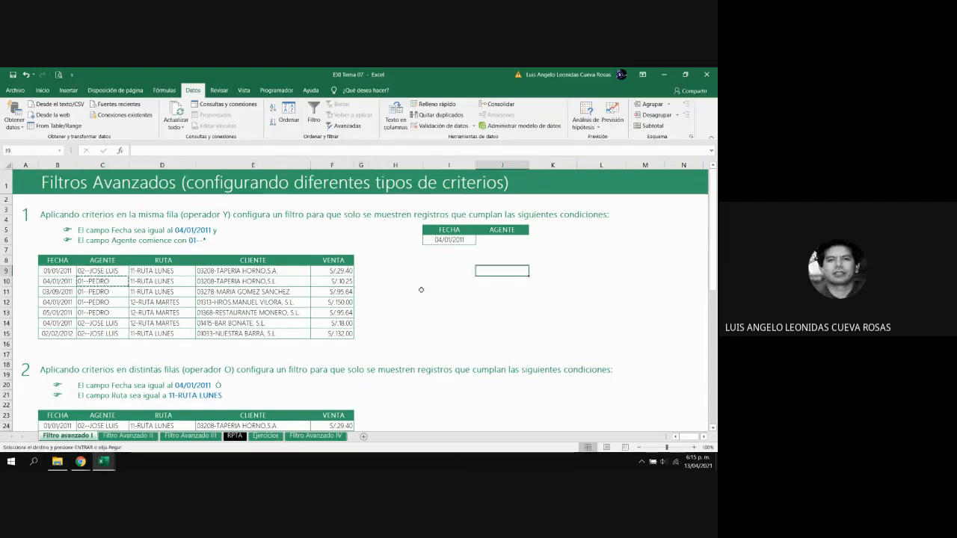
pyautogui.press('Up')
pyautogui.press('Up')
pyautogui.press('Up')
pyautogui.press('Return')
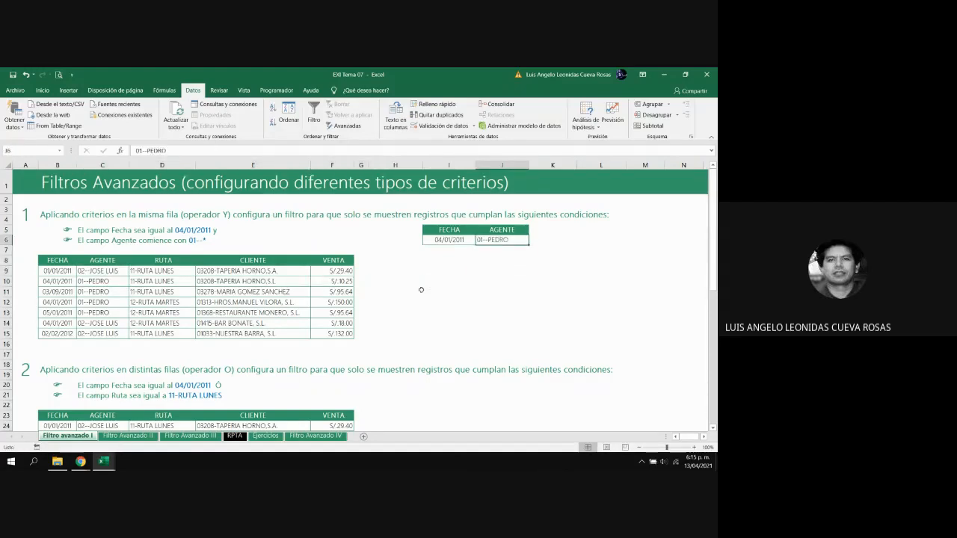
# Shorten the AGENTE criterion in cell J6 to 01--* so it matches any agent starting with 01--.
pyautogui.press('F2')
pyautogui.press('BackSpace')
pyautogui.press('BackSpace')
pyautogui.press('BackSpace')
pyautogui.press('BackSpace')
pyautogui.press('BackSpace')
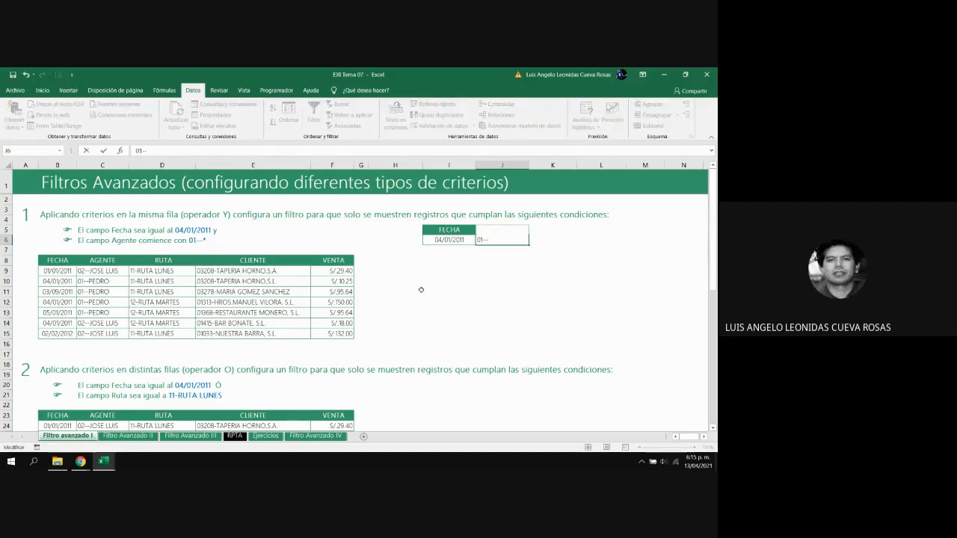
pyautogui.write('*')
pyautogui.press('Return')
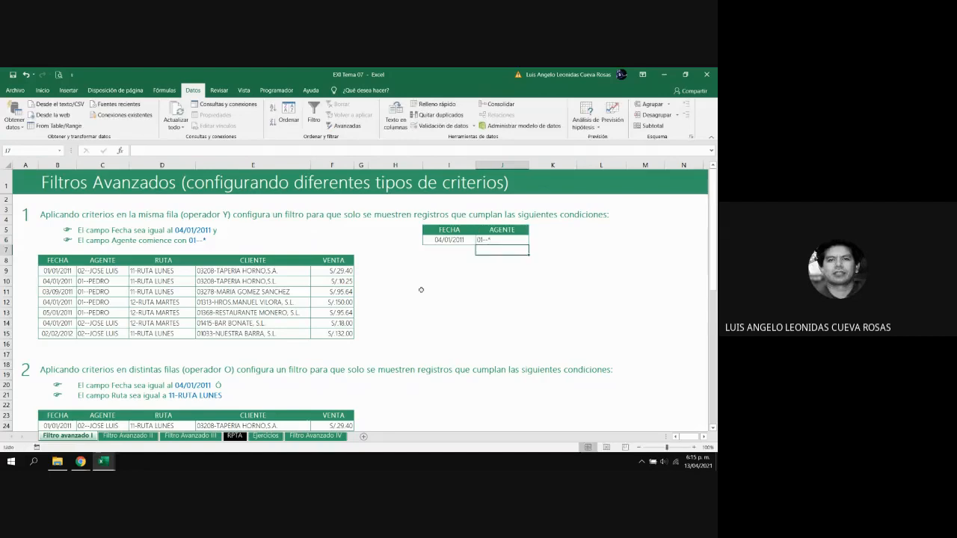
pyautogui.press('Return')
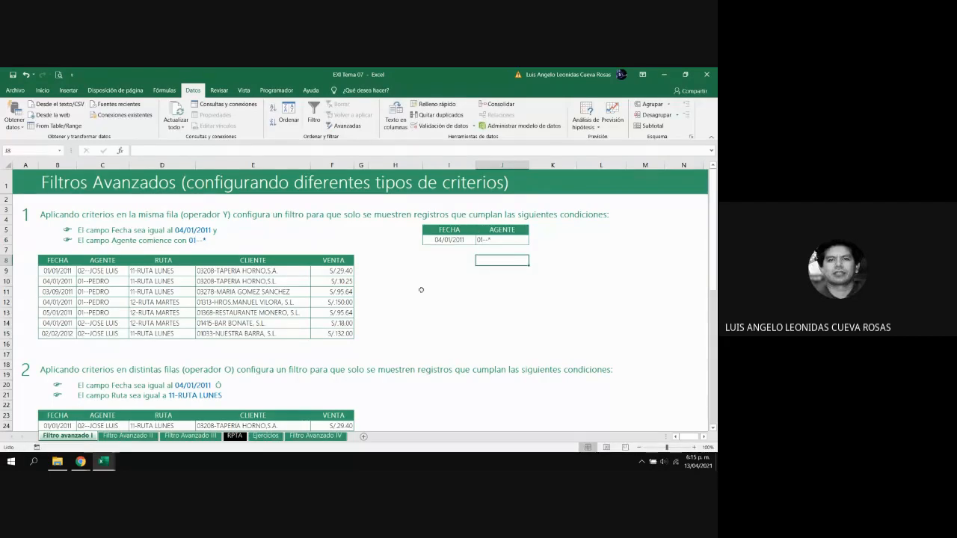
# Examine each criteria heading with its condition, the full range I5:J6 and the empty cells around it.
pyautogui.press('Left')
pyautogui.press('Up')
pyautogui.press('Up')
pyautogui.press('Up')
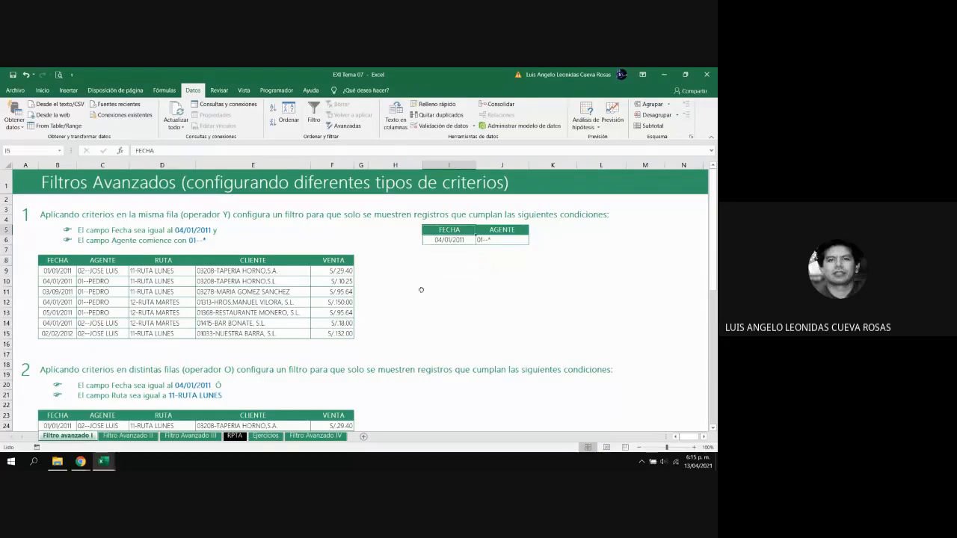
pyautogui.hotkey('shift', 'Down')
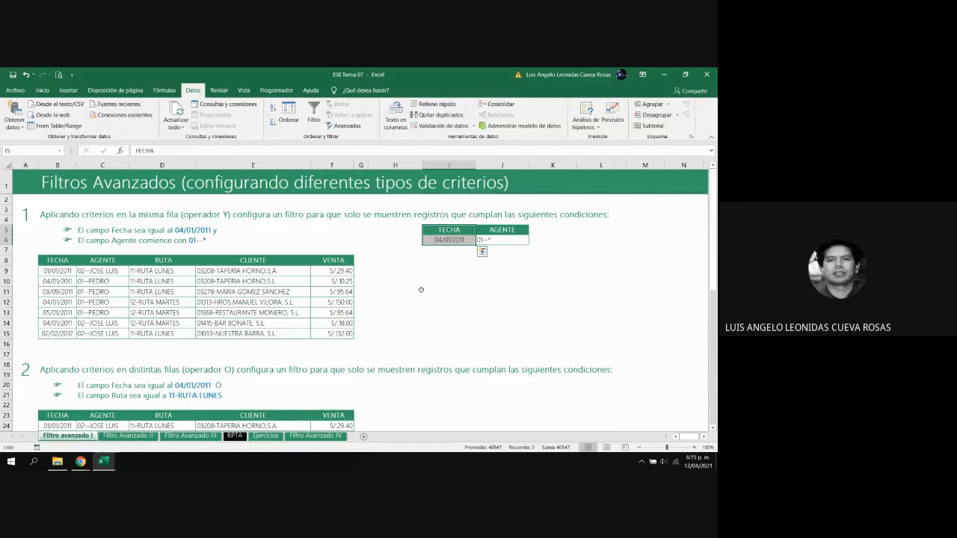
pyautogui.press('Right')
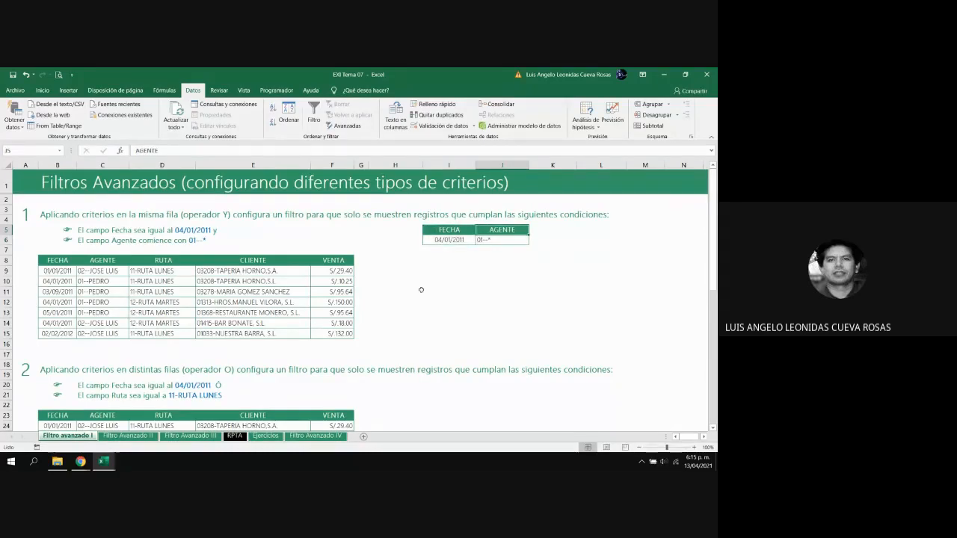
pyautogui.hotkey('shift', 'Down')
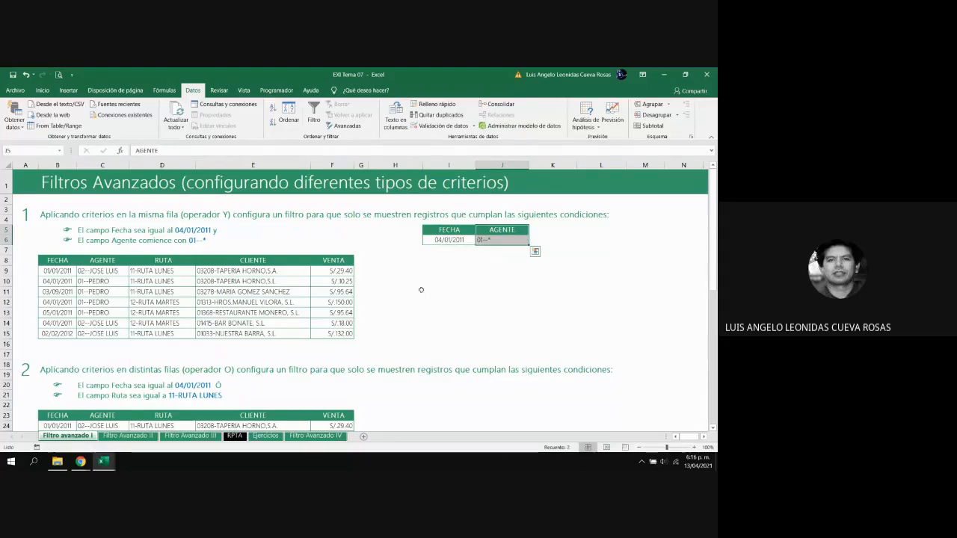
pyautogui.press('Left')
pyautogui.press('Left')
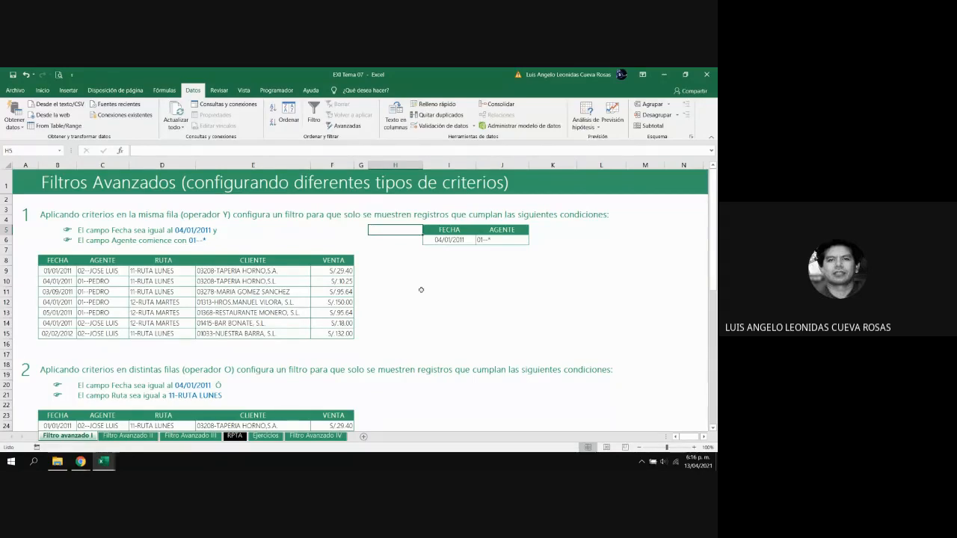
pyautogui.press('Right')
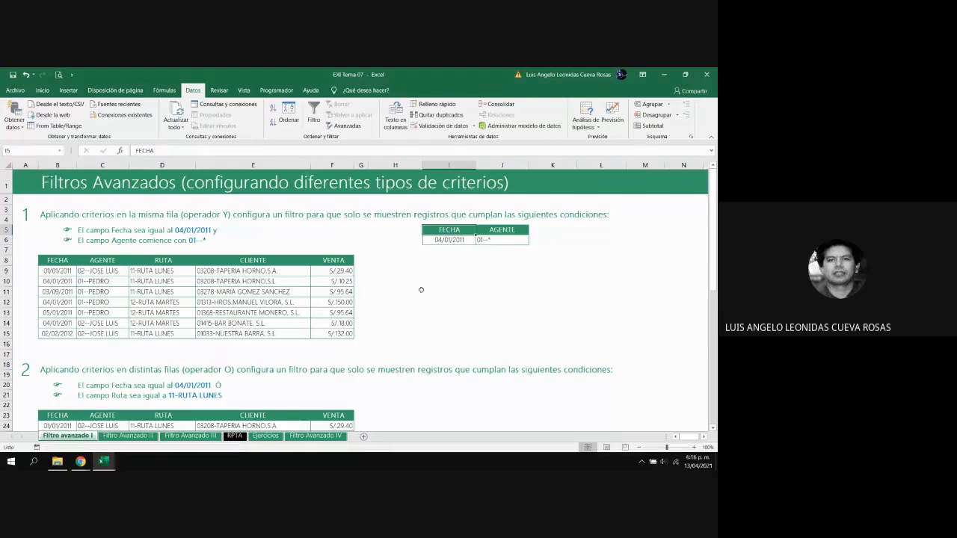
pyautogui.hotkey('shift', 'Right')
pyautogui.hotkey('shift', 'Down')
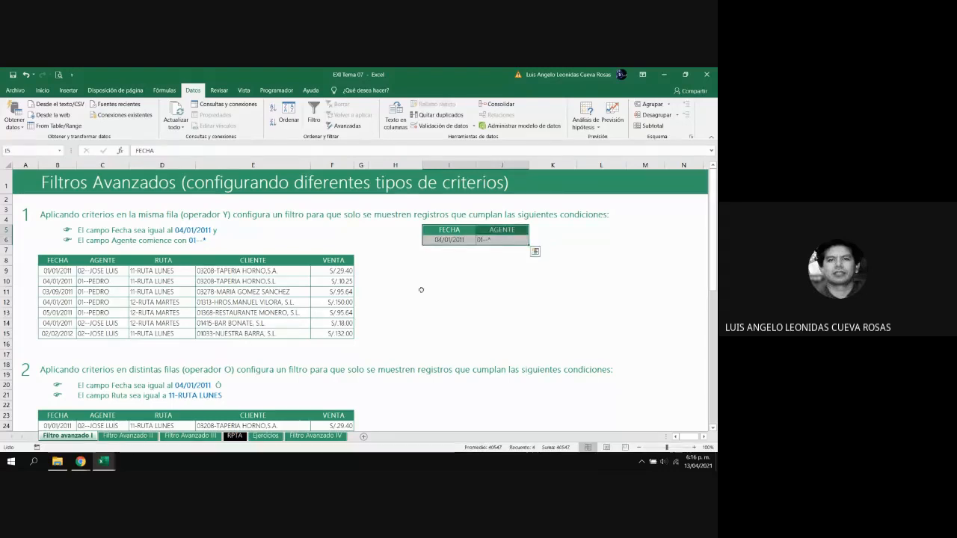
pyautogui.hotkey('shift', 'Right')
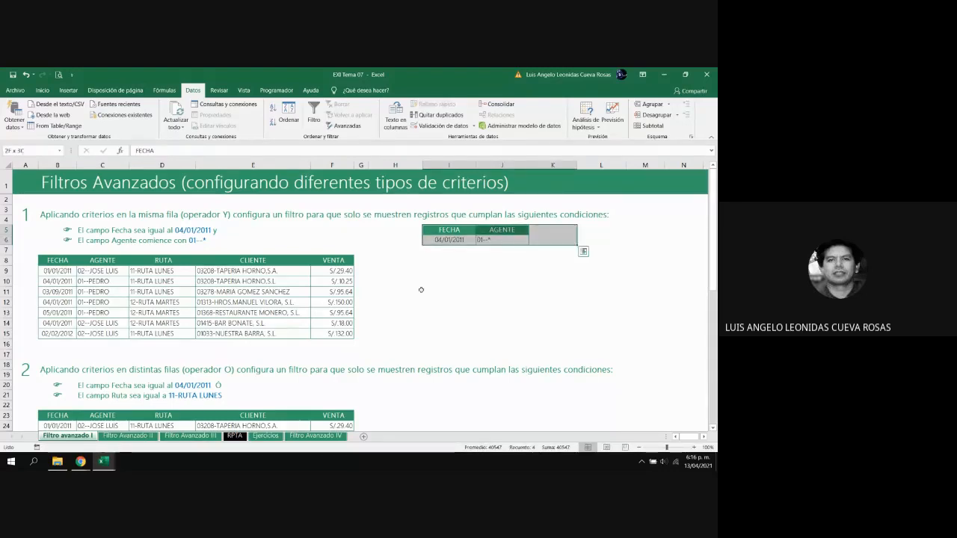
pyautogui.hotkey('shift', 'Down')
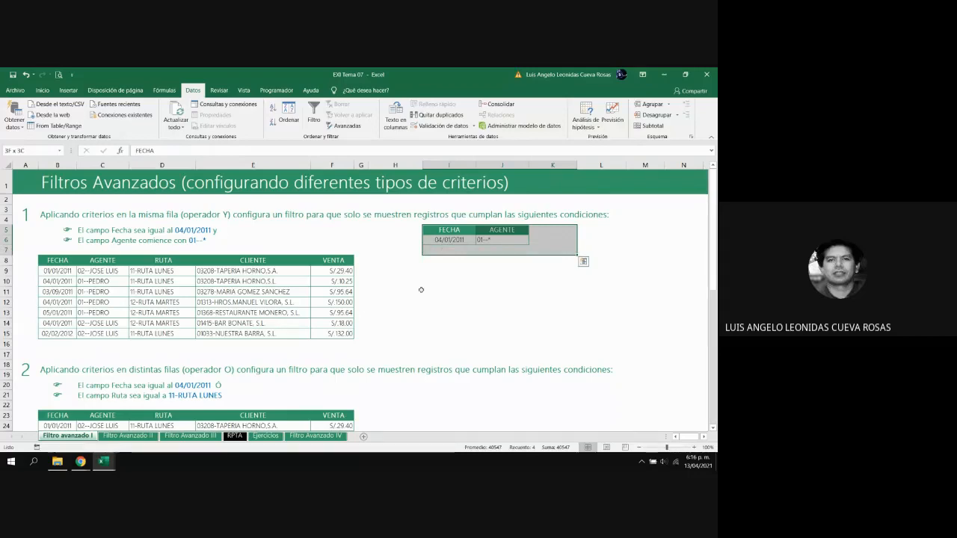
pyautogui.hotkey('shift', 'Down')
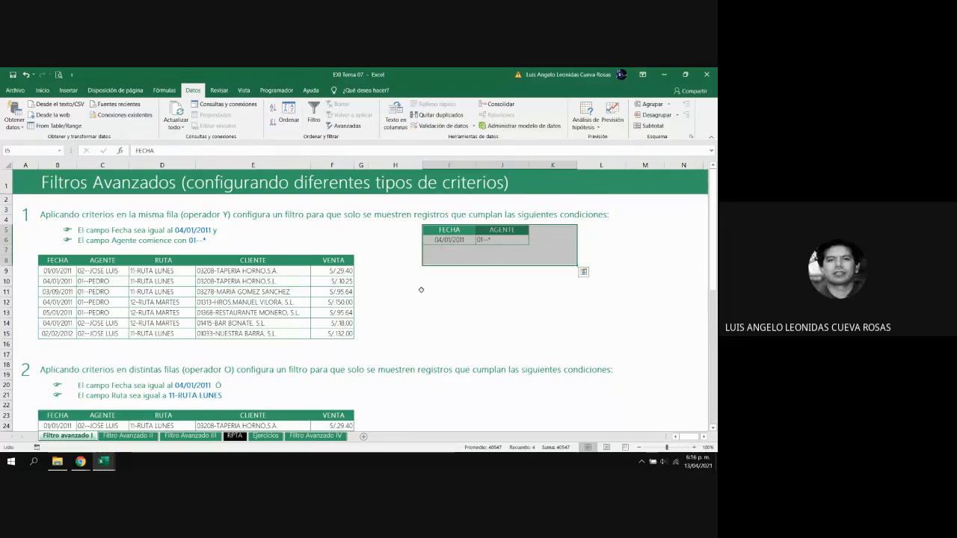
# Compare the written Fecha condition in row 5 of exercise 1 with the criteria range I5:J6.
pyautogui.press('Left')
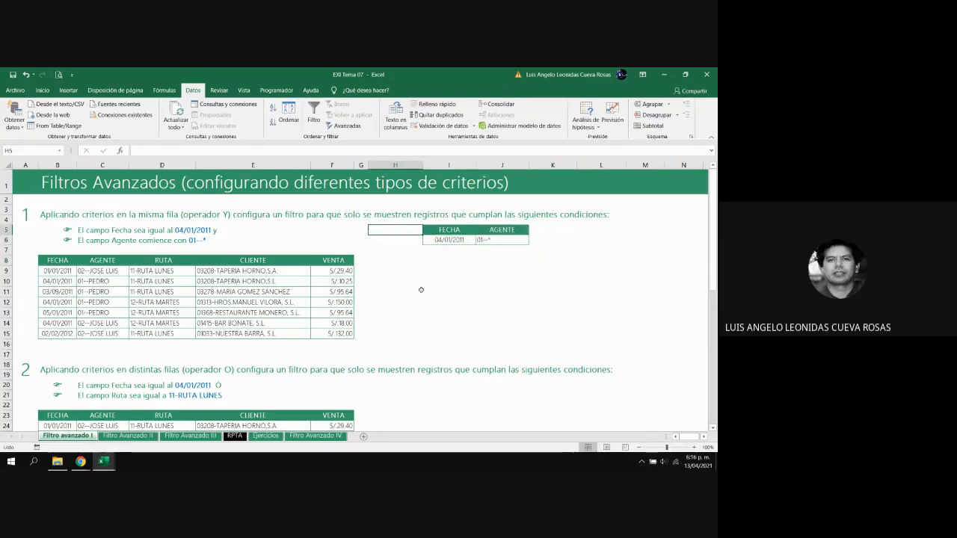
pyautogui.press('Left')
pyautogui.press('Left')
pyautogui.press('Left')
pyautogui.press('Left')
pyautogui.press('Left')
pyautogui.press('Left')
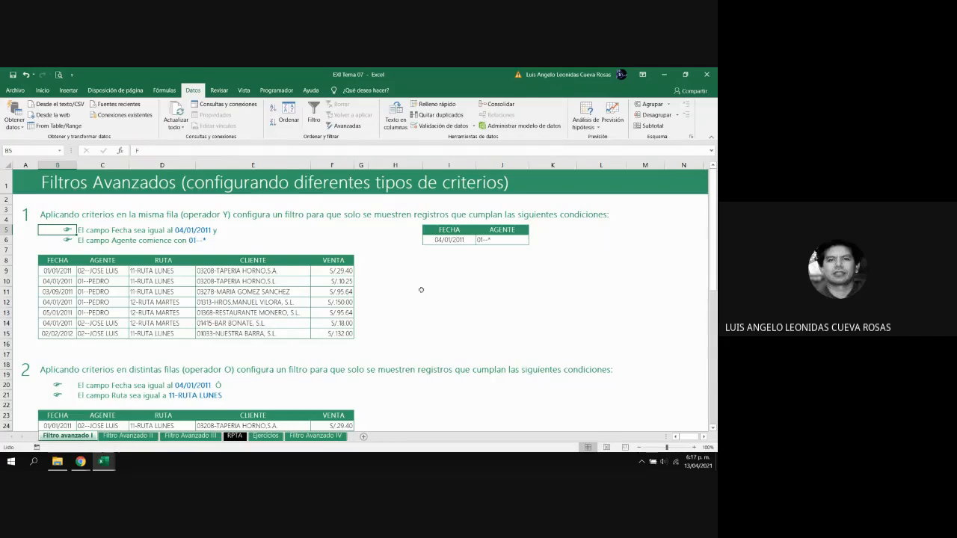
pyautogui.press('Right')
pyautogui.press('Right')
pyautogui.press('Right')
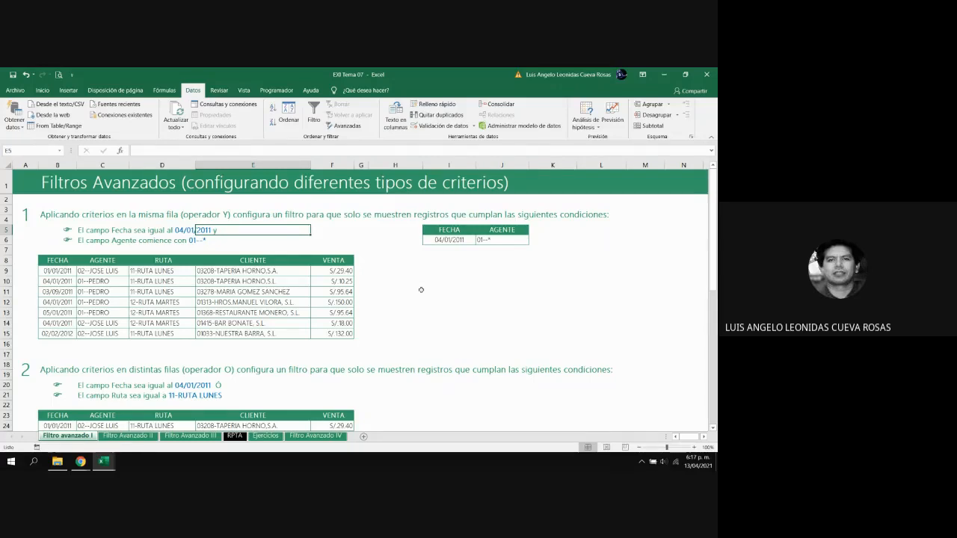
pyautogui.press('Right')
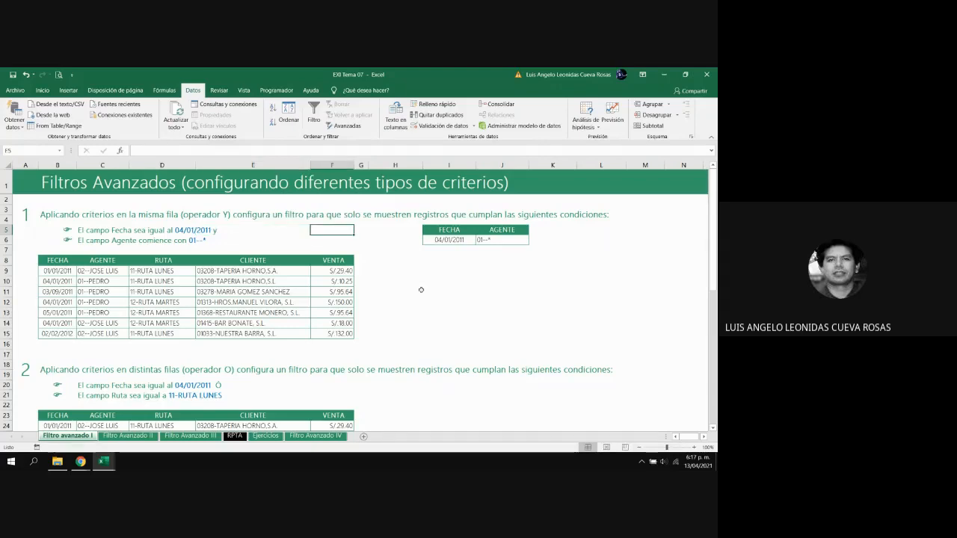
pyautogui.press('Right')
pyautogui.press('Right')
pyautogui.press('Right')
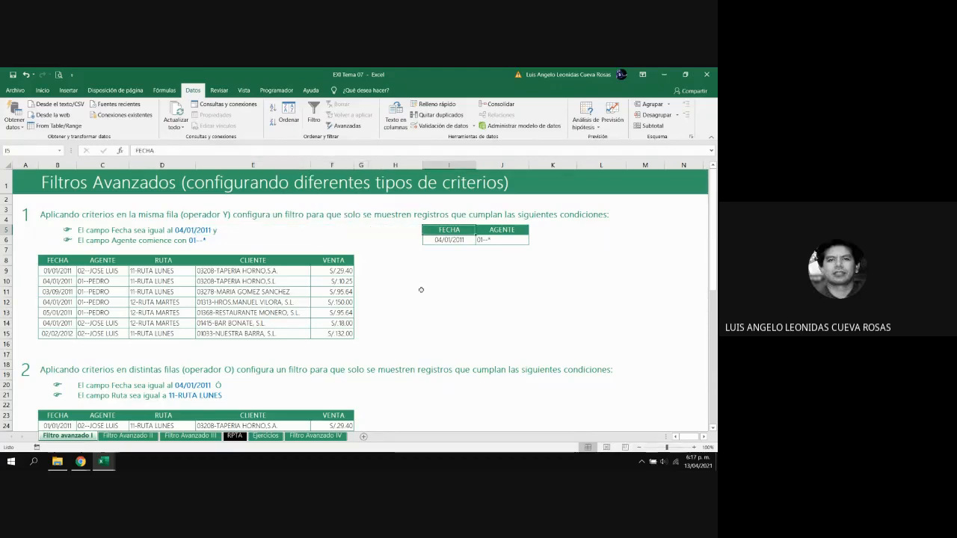
pyautogui.hotkey('shift', 'Right')
pyautogui.hotkey('shift', 'Down')
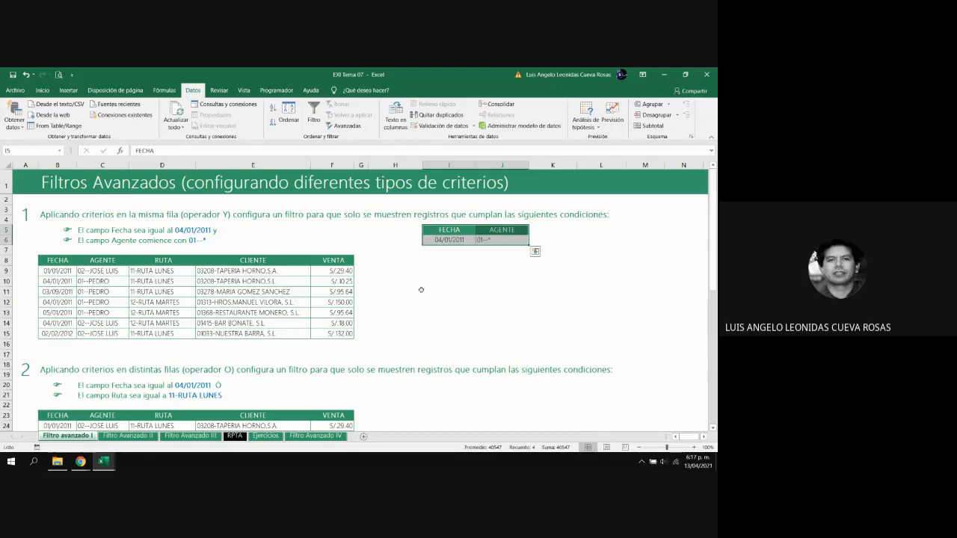
# Review the FECHA pair in I5:I6 and the AGENTE pair in J5:J6 against the exercise 1 instruction.
pyautogui.click(452, 230)
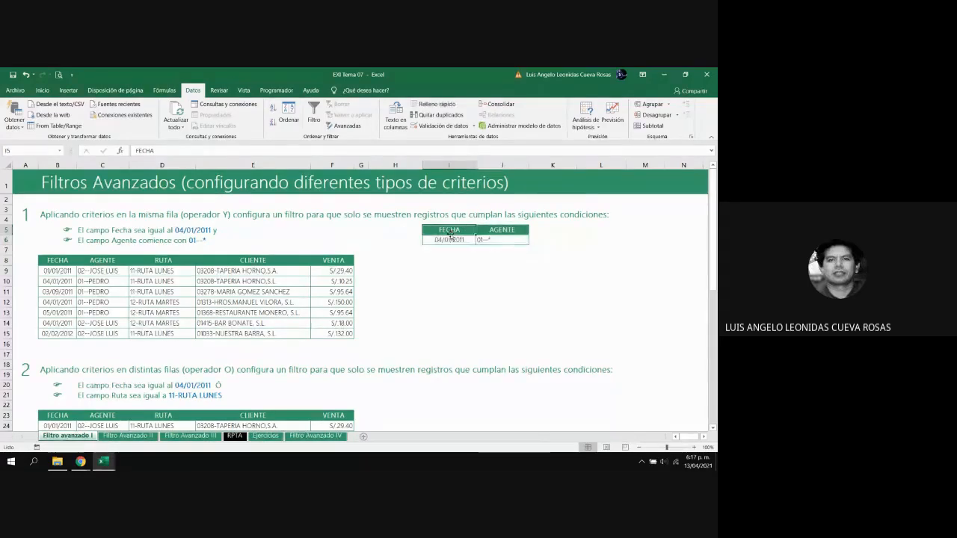
pyautogui.moveTo(450, 231); pyautogui.dragTo(450, 239)
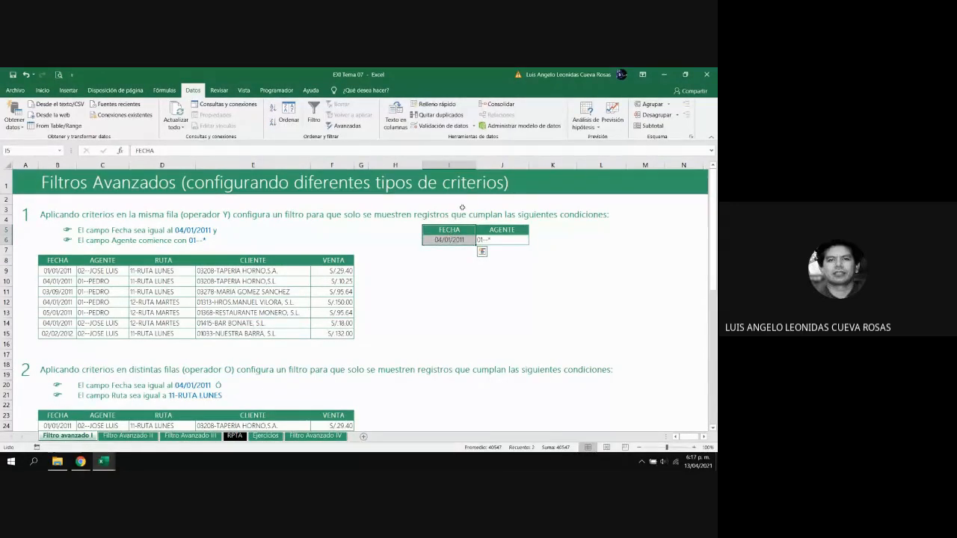
pyautogui.click(485, 227)
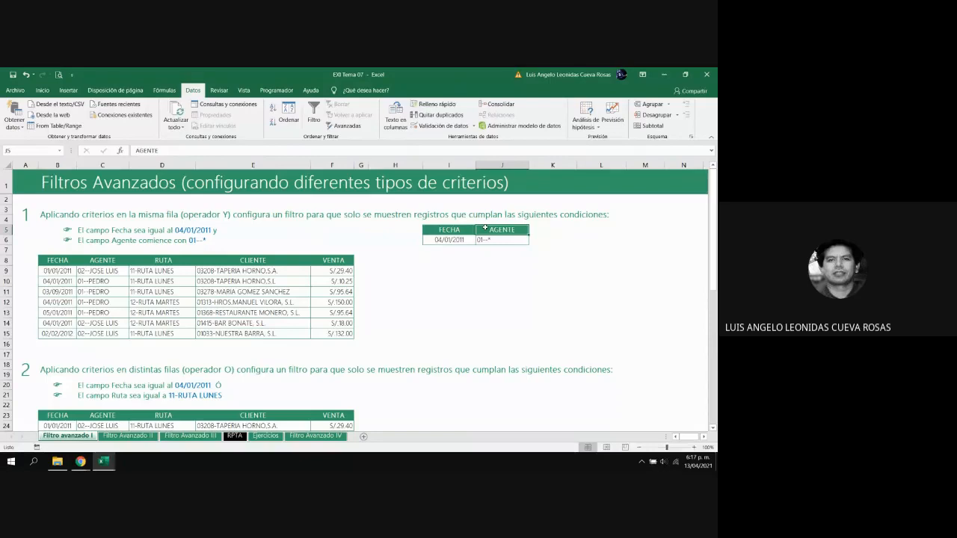
pyautogui.hotkey('shift', 'Down')
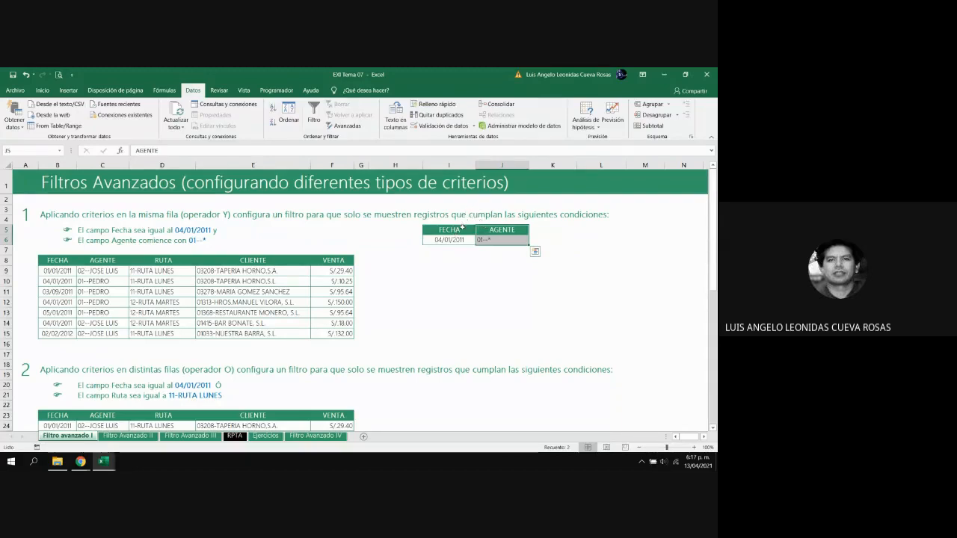
pyautogui.click(462, 229)
pyautogui.hotkey('shift', 'Down')
pyautogui.press('Up')
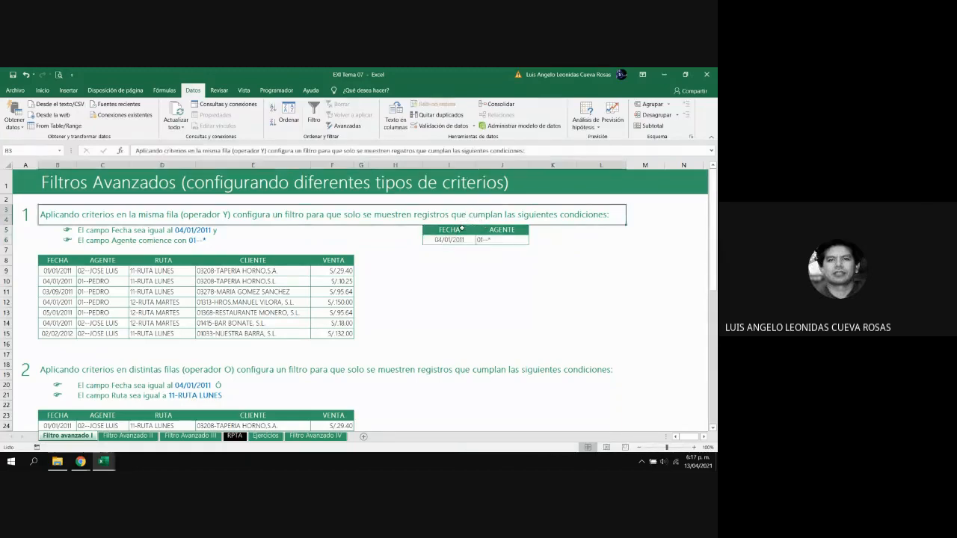
pyautogui.press('Right')
pyautogui.press('Down')
pyautogui.press('Left')
pyautogui.press('Left')
pyautogui.press('Left')
pyautogui.hotkey('shift', 'Down')
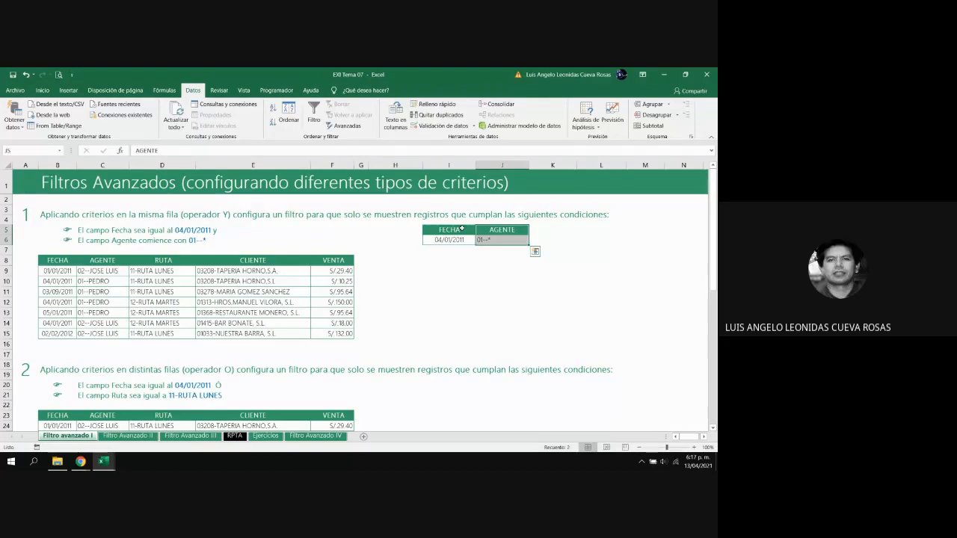
# Copy the VENTA heading from F8 into K5 as a third criteria field beside AGENTE.
pyautogui.press('Right')
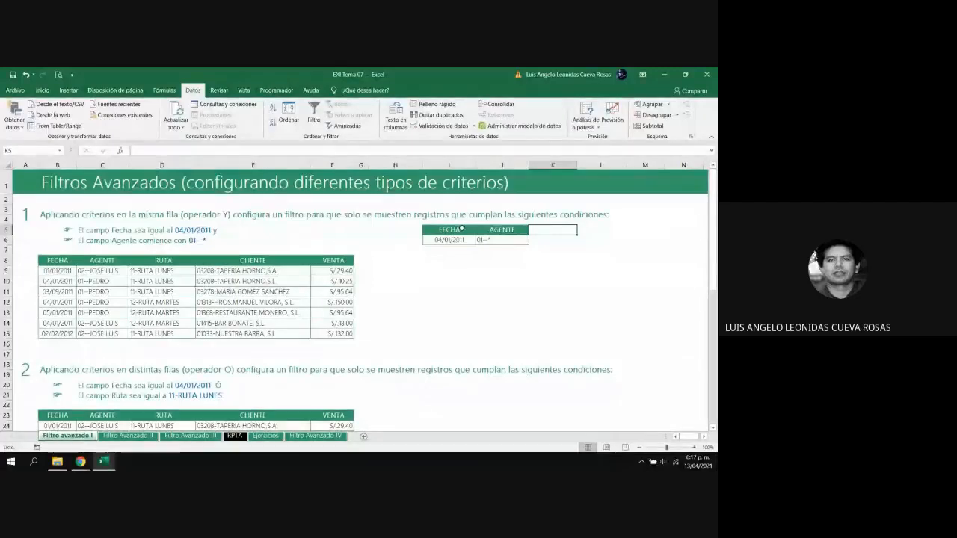
pyautogui.press('Down')
pyautogui.press('Down')
pyautogui.press('Left')
pyautogui.press('Left')
pyautogui.press('Left')
pyautogui.press('Left')
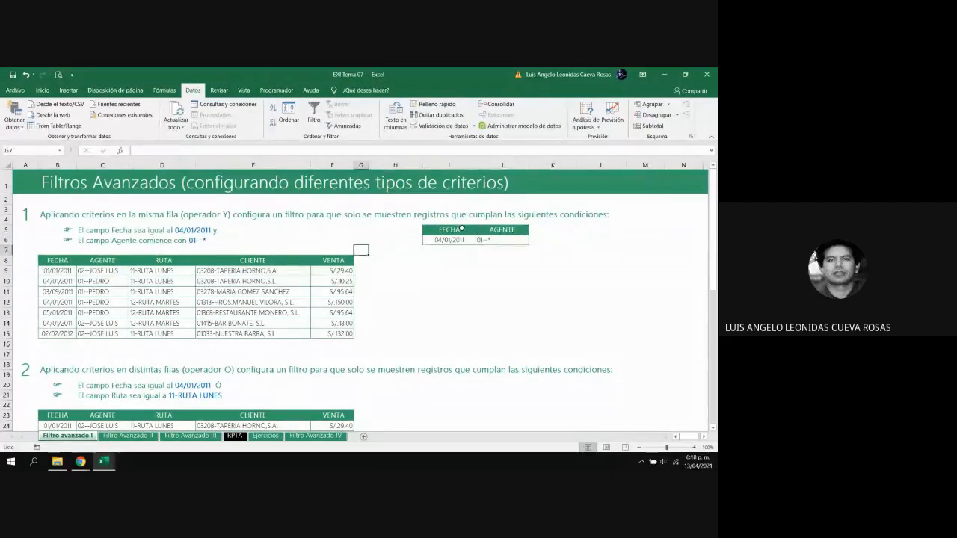
pyautogui.press('Down')
pyautogui.press('Left')
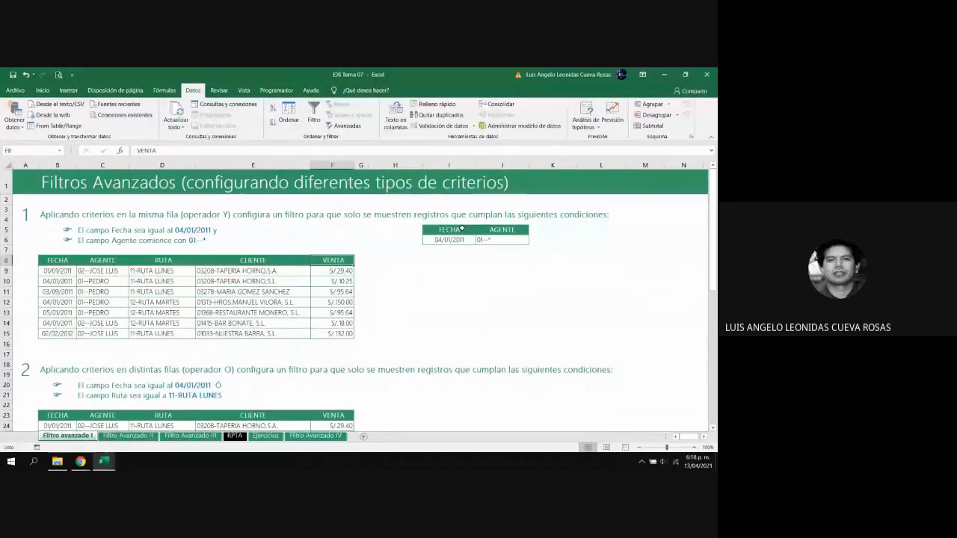
pyautogui.hotkey('ctrl', 'c')
pyautogui.press('Right')
pyautogui.press('Right')
pyautogui.press('Right')
pyautogui.press('Right')
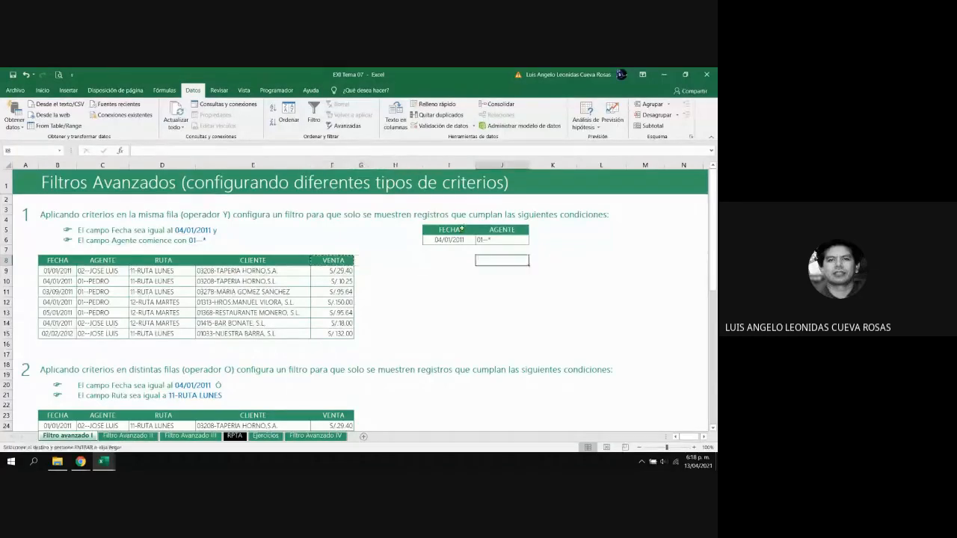
pyautogui.press('Up')
pyautogui.press('Up')
pyautogui.press('Up')
pyautogui.press('Right')
pyautogui.press('Return')
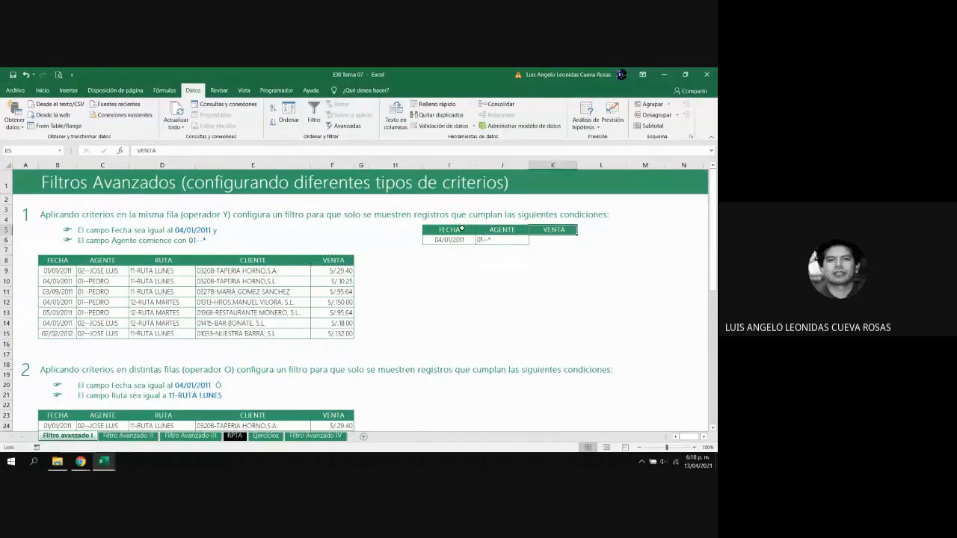
pyautogui.press('Down')
pyautogui.press('Left')
pyautogui.press('Left')
pyautogui.press('Down')
pyautogui.press('Down')
pyautogui.press('Down')
pyautogui.press('Down')
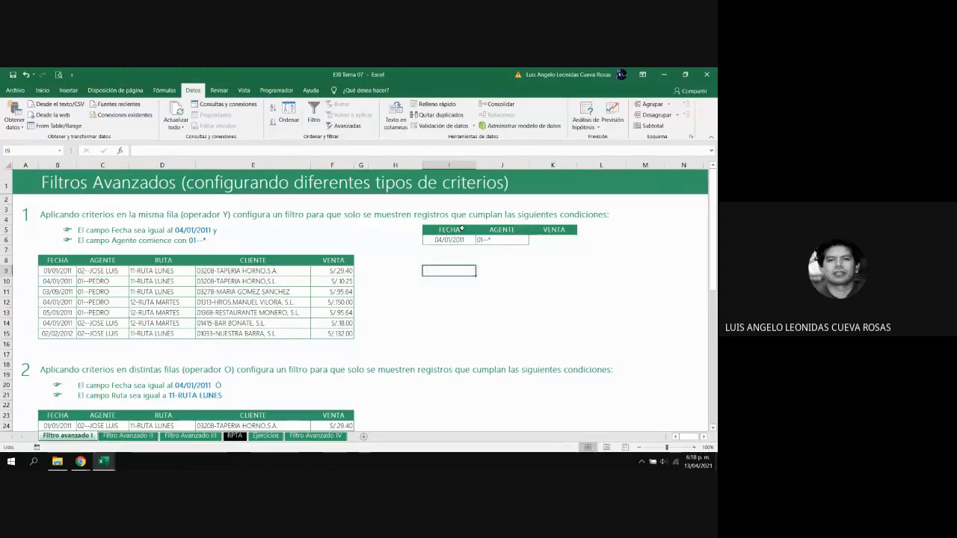
pyautogui.press('Left')
pyautogui.press('Left')
pyautogui.press('Left')
pyautogui.press('Down')
pyautogui.press('Down')
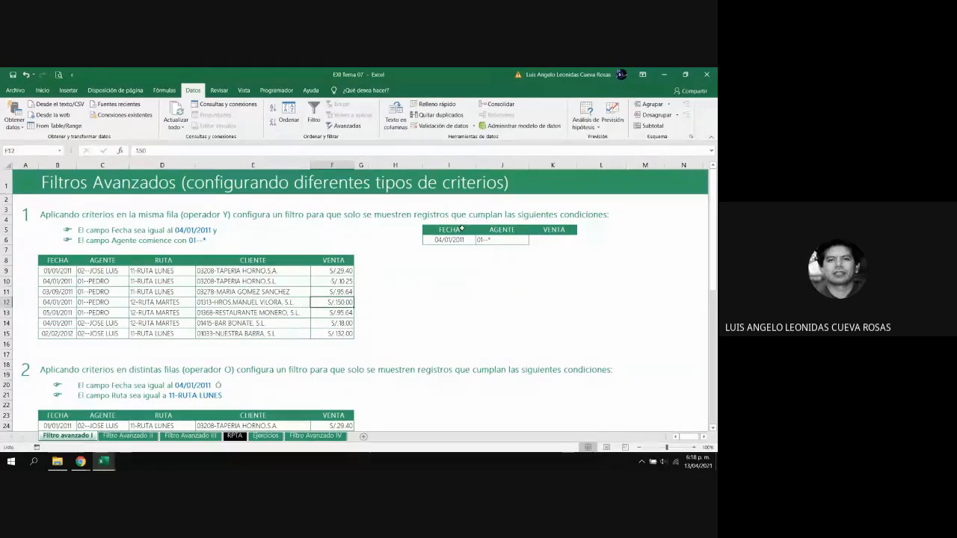
pyautogui.hotkey('ctrl', 'c')
pyautogui.press('Right')
pyautogui.press('Right')
pyautogui.press('Right')
pyautogui.press('Right')
pyautogui.press('Up')
pyautogui.press('Up')
pyautogui.press('Up')
pyautogui.press('Up')
pyautogui.press('Up')
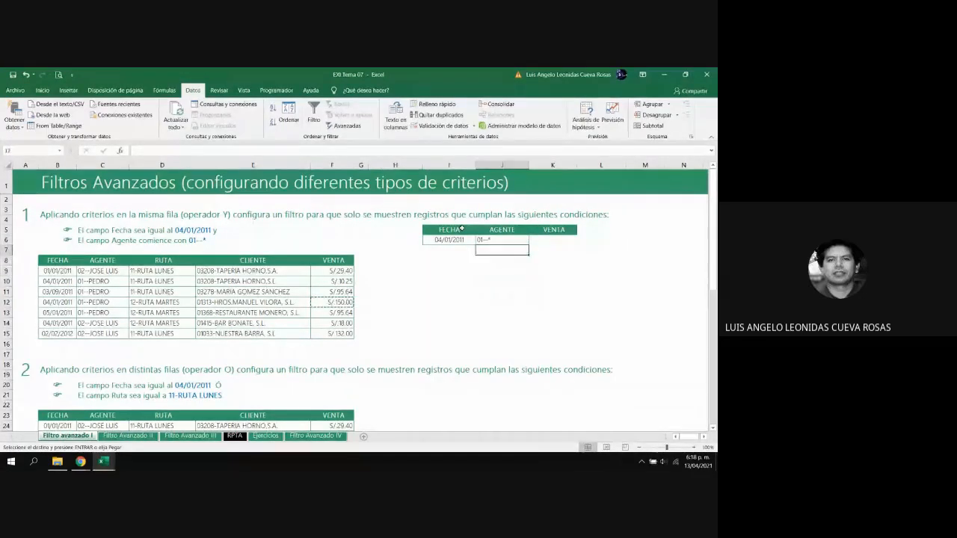
pyautogui.press('Up')
pyautogui.press('Right')
pyautogui.press('Escape')
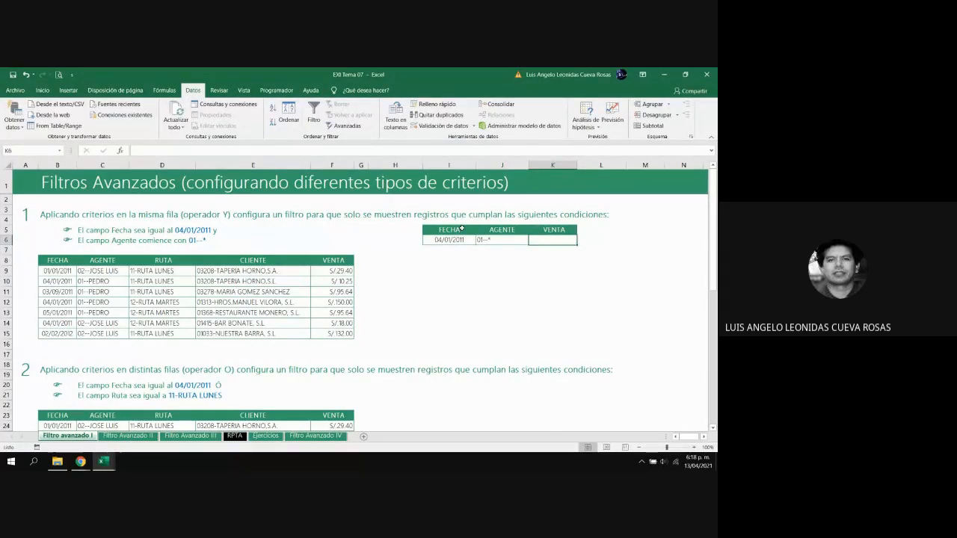
# Enter >150 as the VENTA criterion in K6 and select the three-field criteria range I5:K6.
pyautogui.write('>150')
pyautogui.press('Return')
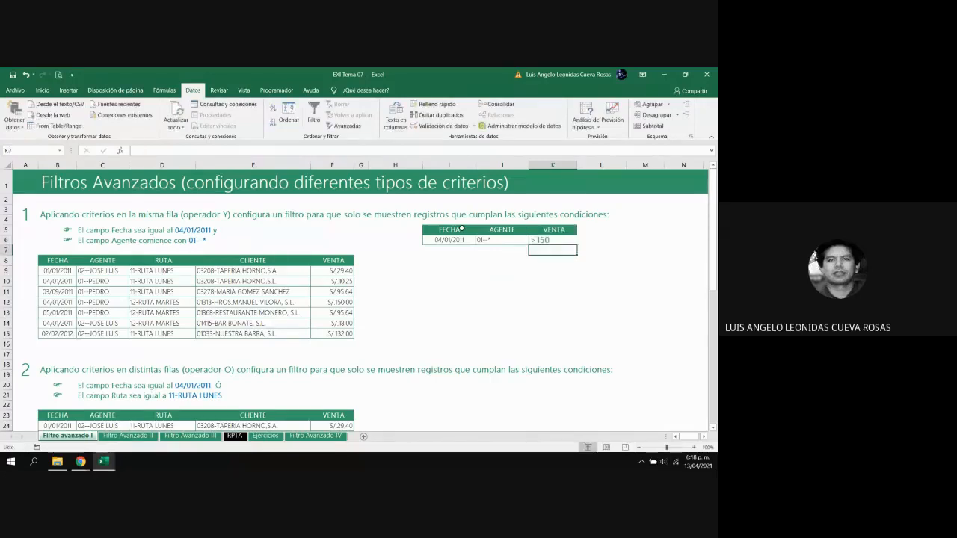
pyautogui.moveTo(462, 228); pyautogui.dragTo(502, 239)
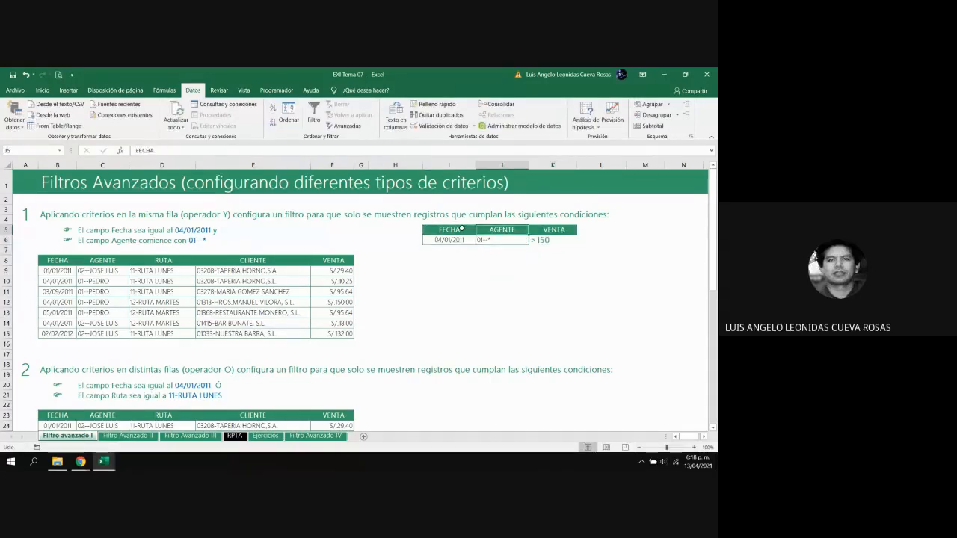
pyautogui.hotkey('shift', 'Right')
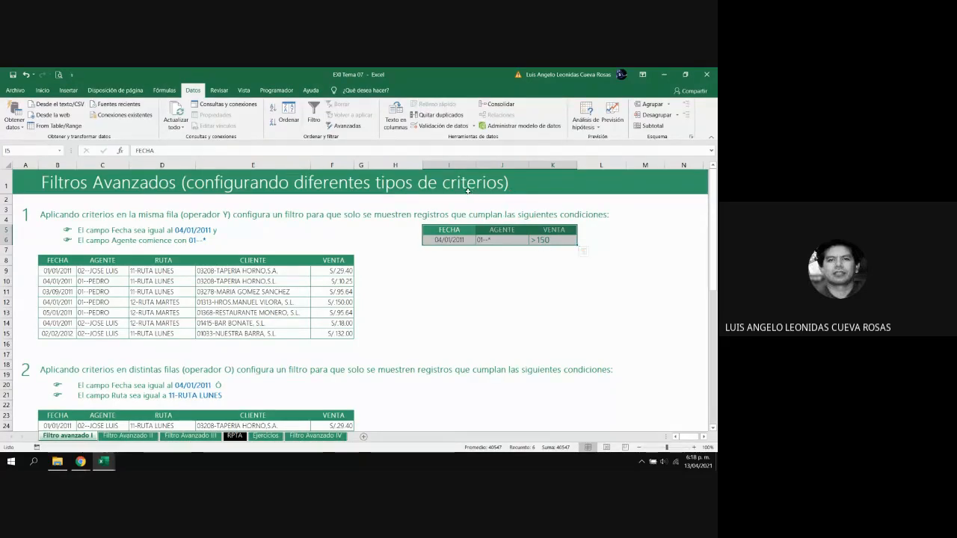
# Undo the VENTA criterion in K6 and the VENTA heading in K5.
pyautogui.hotkey('ctrl', 'z')
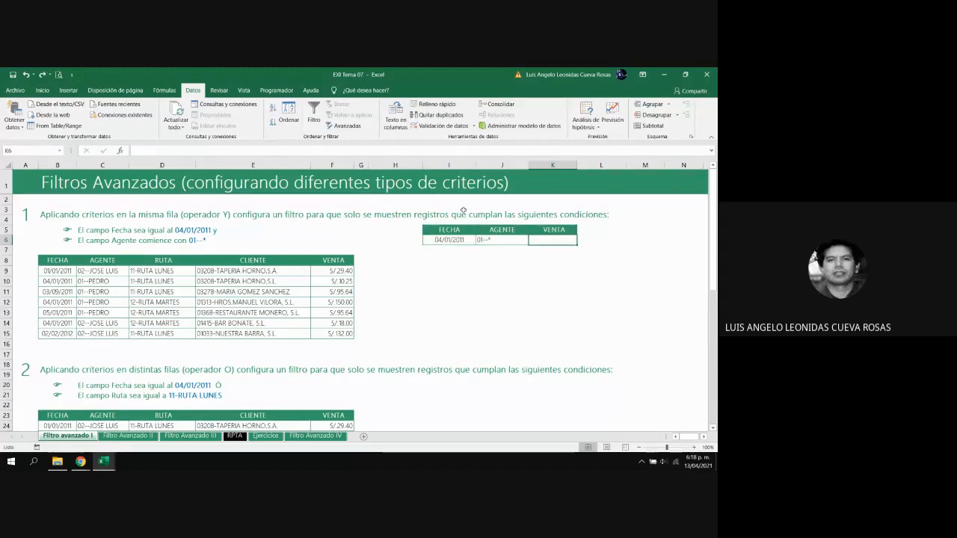
pyautogui.hotkey('ctrl', 'z')
pyautogui.hotkey('ctrl', 'z')
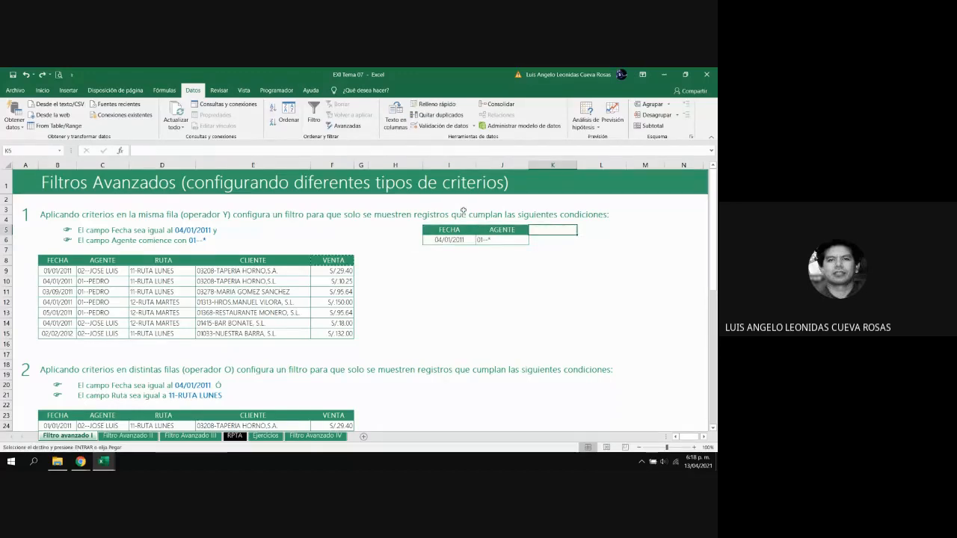
# Review the two-field criteria range I5:J6 with its FECHA and AGENTE conditions.
pyautogui.press('Down')
pyautogui.press('Down')
pyautogui.press('Down')
pyautogui.press('Down')
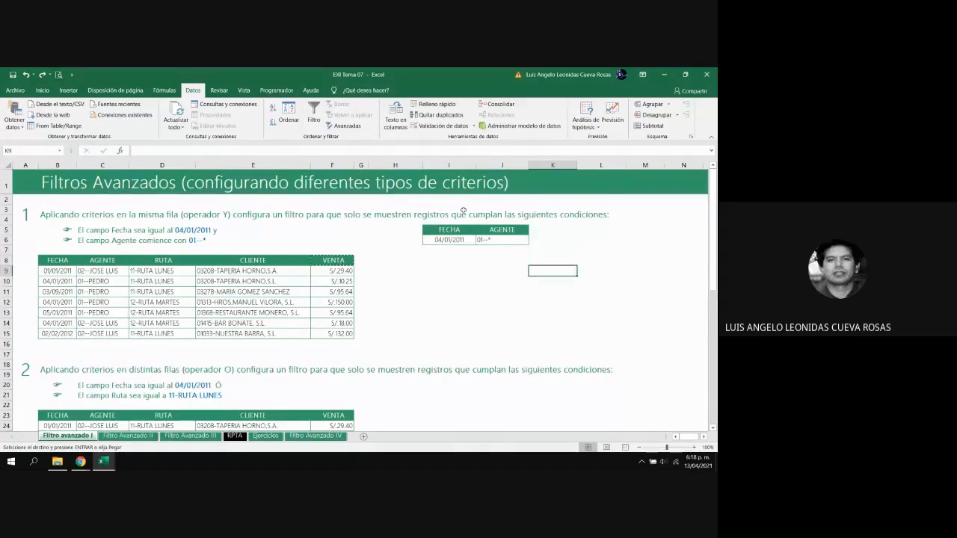
pyautogui.press('Left')
pyautogui.press('Left')
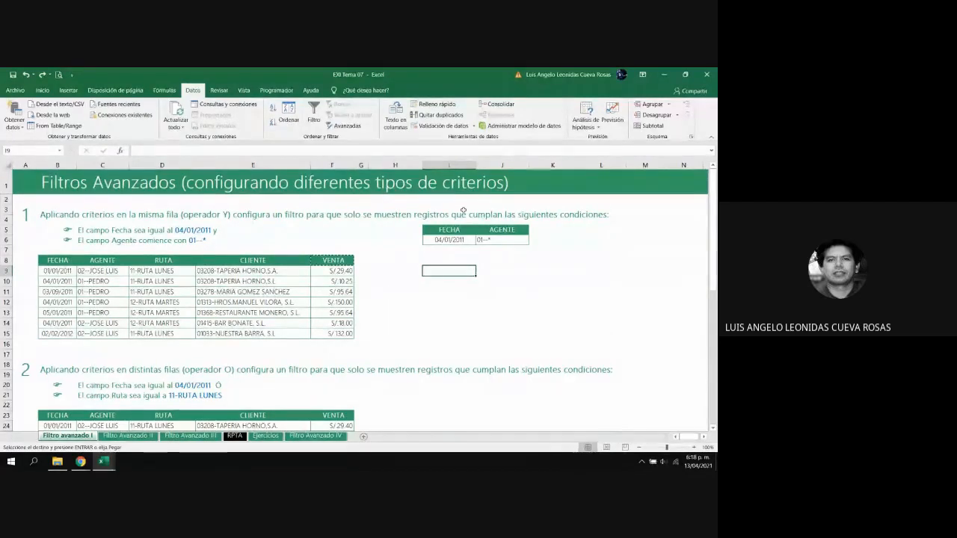
pyautogui.press('Up')
pyautogui.press('Up')
pyautogui.press('Up')
pyautogui.press('Up')
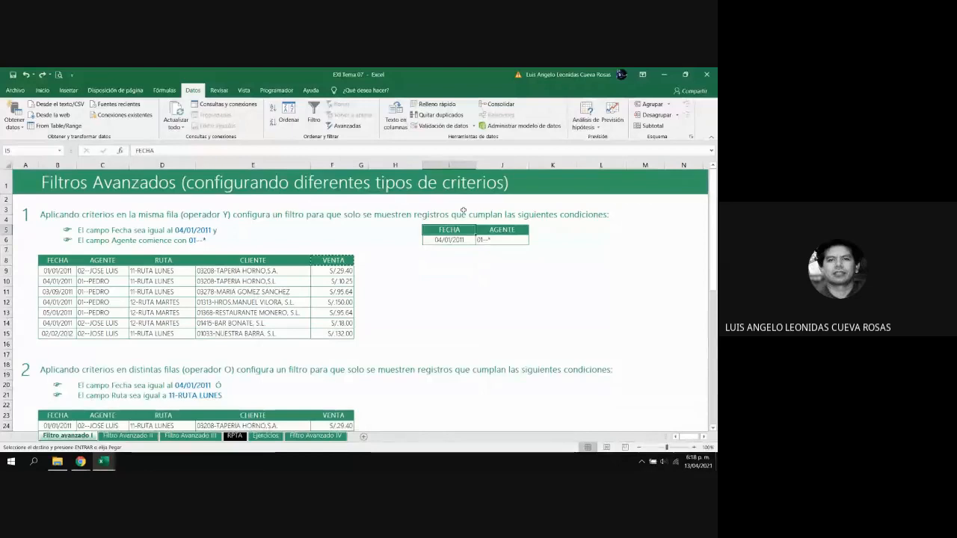
pyautogui.hotkey('shift', 'Right')
pyautogui.hotkey('shift', 'Down')
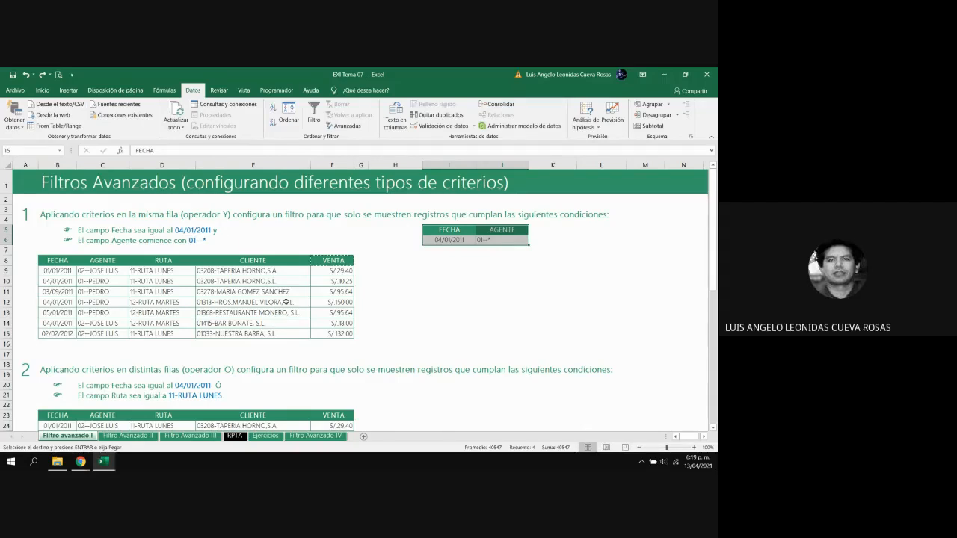
# Start an Advanced Filter from empty cell I9 and set it to filter the list in place.
pyautogui.press('Down')
pyautogui.press('Down')
pyautogui.press('Down')
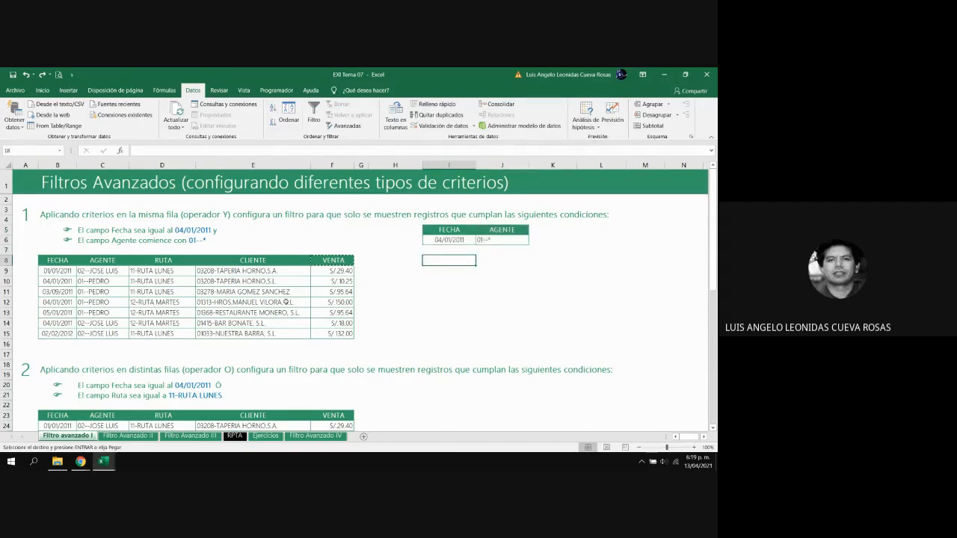
pyautogui.press('Down')
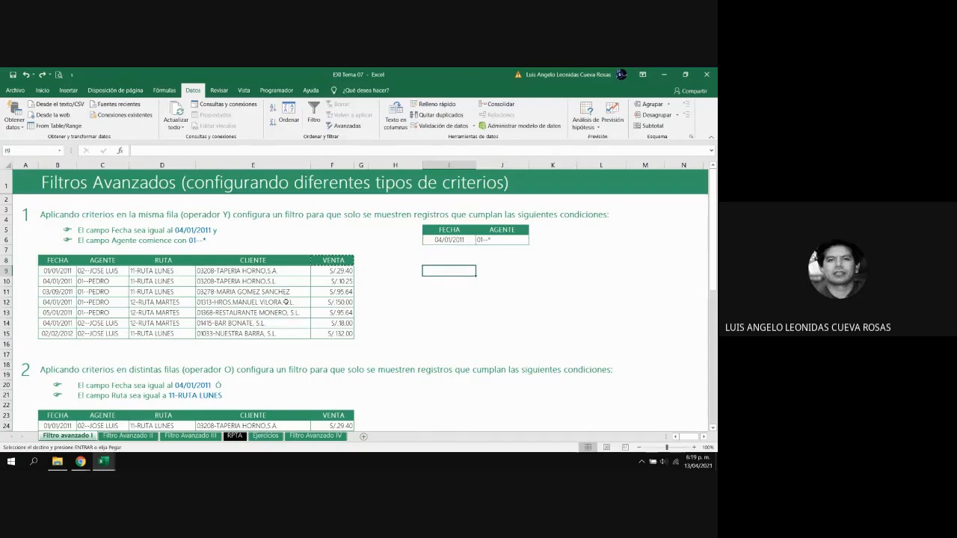
pyautogui.press('Escape')
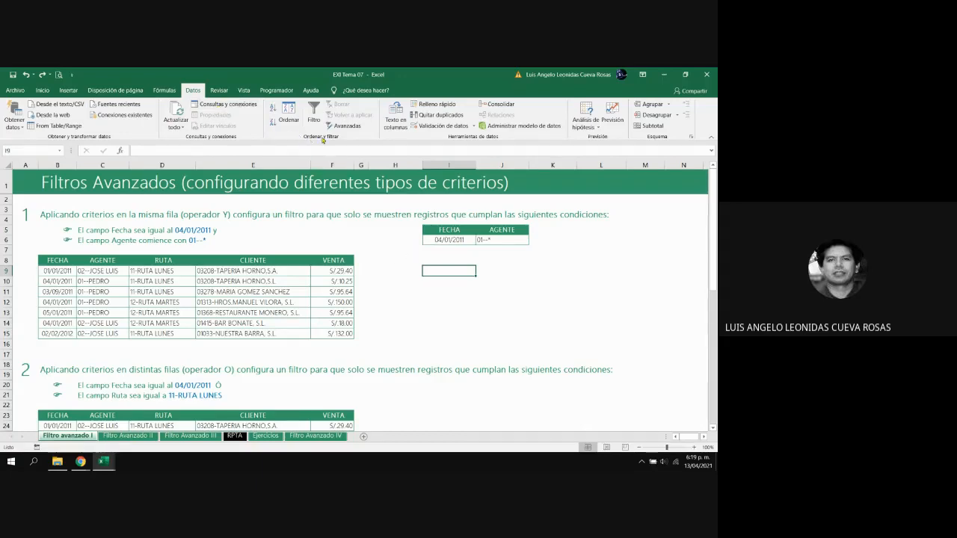
pyautogui.click(341, 127)
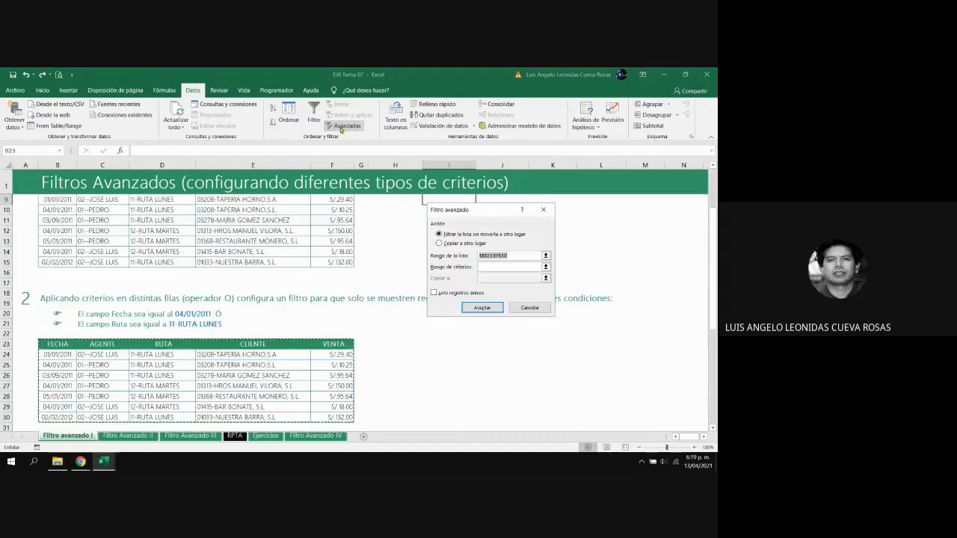
pyautogui.moveTo(460, 213); pyautogui.dragTo(444, 274)
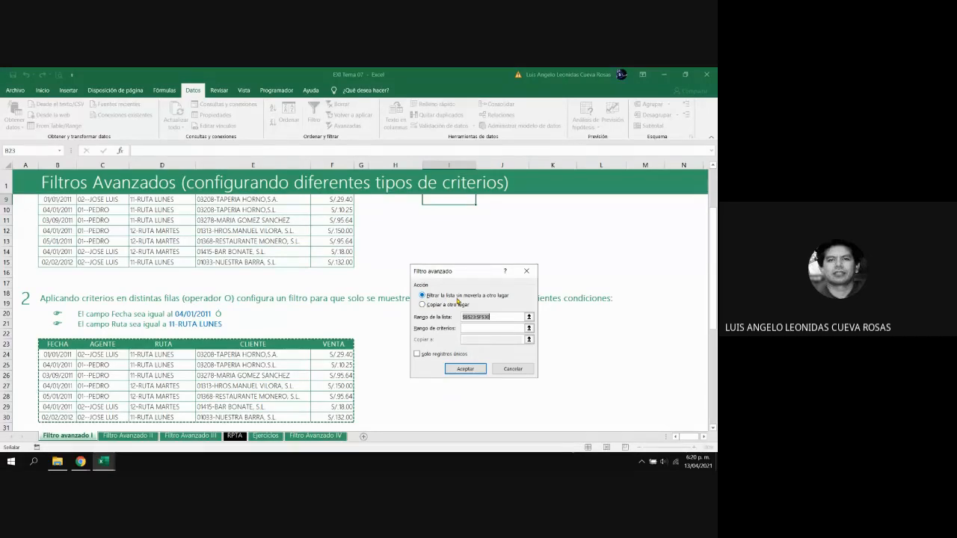
pyautogui.click(447, 299)
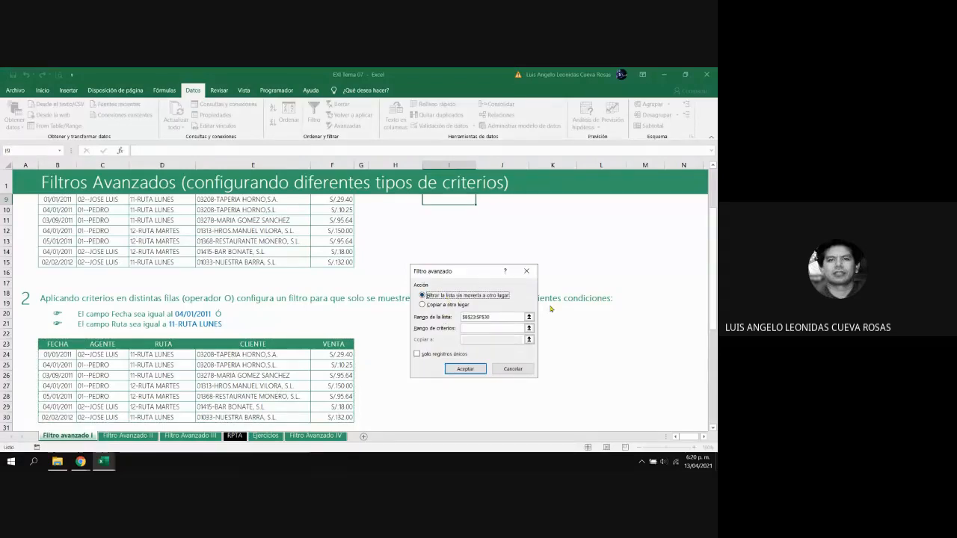
# Replace the suggested list range with the exercise 1 table, B8:F15.
pyautogui.click(507, 317)
pyautogui.press('BackSpace')
pyautogui.press('BackSpace')
pyautogui.press('BackSpace')
pyautogui.press('BackSpace')
pyautogui.press('BackSpace')
pyautogui.press('BackSpace')
pyautogui.press('BackSpace')
pyautogui.press('BackSpace')
pyautogui.press('BackSpace')
pyautogui.press('BackSpace')
pyautogui.press('BackSpace')
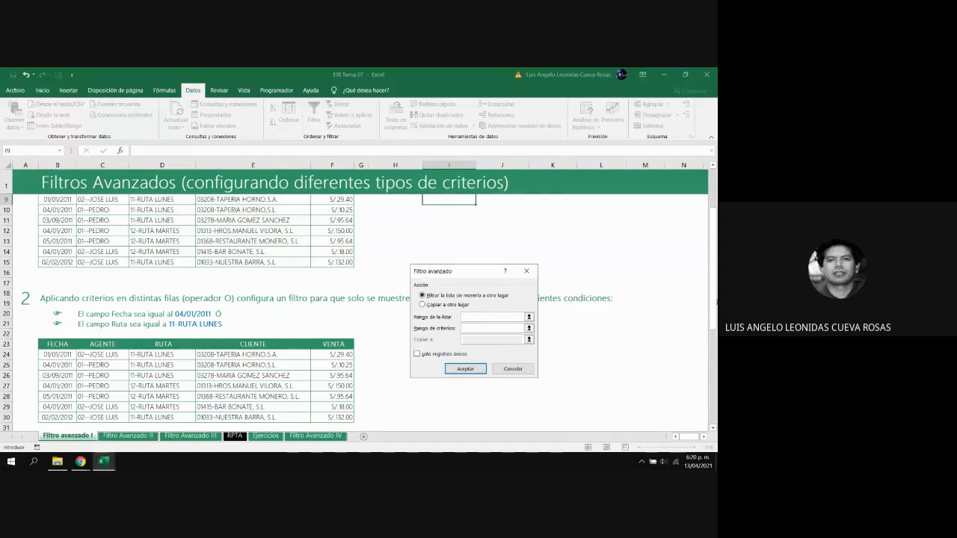
pyautogui.moveTo(714, 276); pyautogui.dragTo(714, 259)
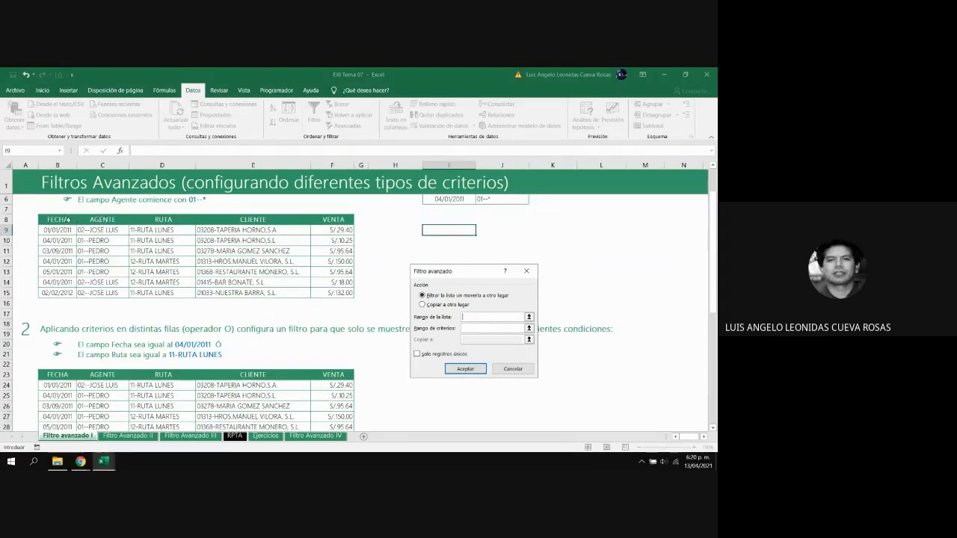
pyautogui.moveTo(67, 220); pyautogui.dragTo(318, 293)
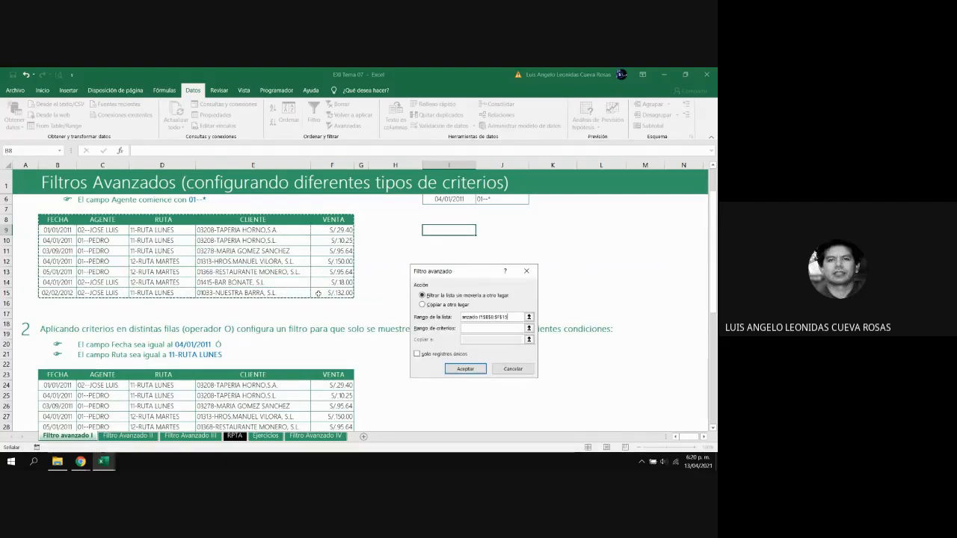
# Set the criteria range to I5:J6 and apply the Advanced Filter.
pyautogui.click(484, 326)
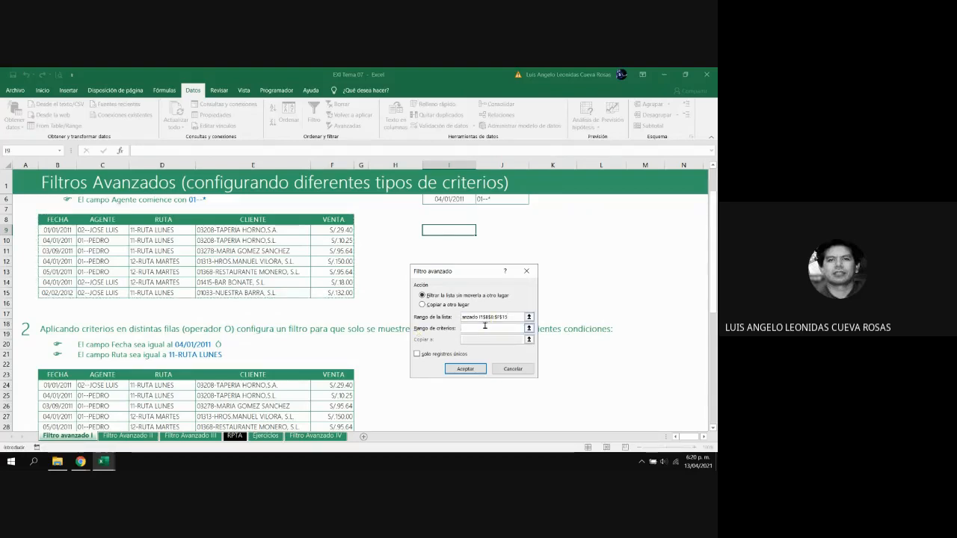
pyautogui.scroll(2, 714, 284)
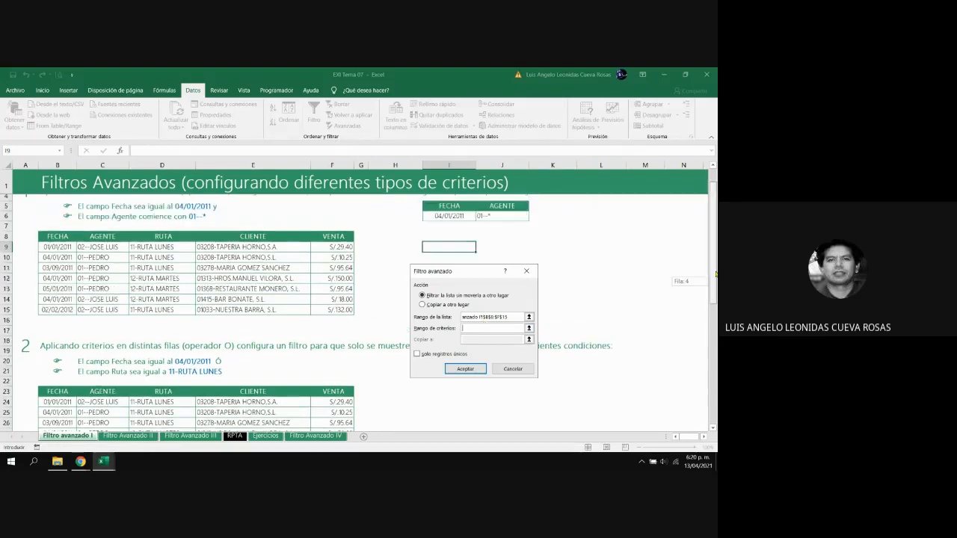
pyautogui.moveTo(468, 223); pyautogui.dragTo(487, 230)
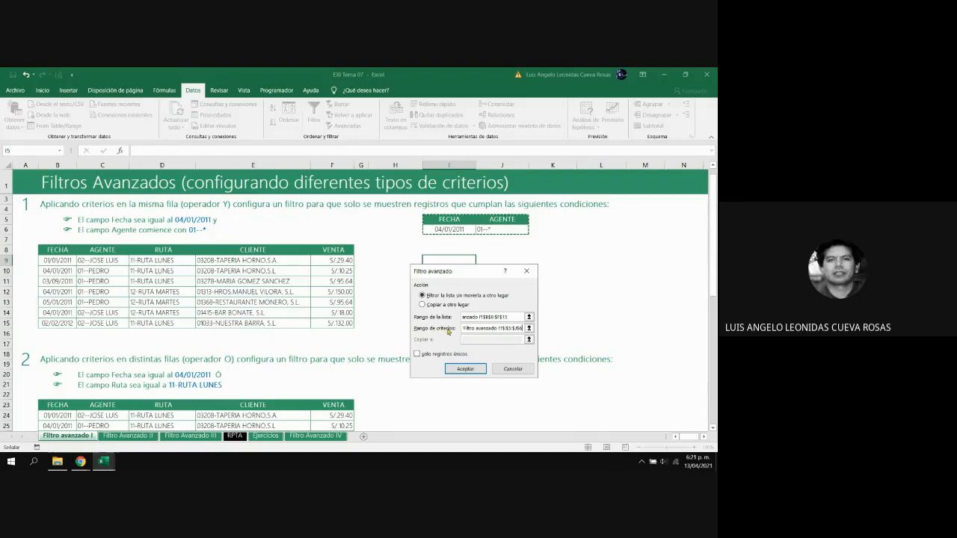
pyautogui.click(465, 369)
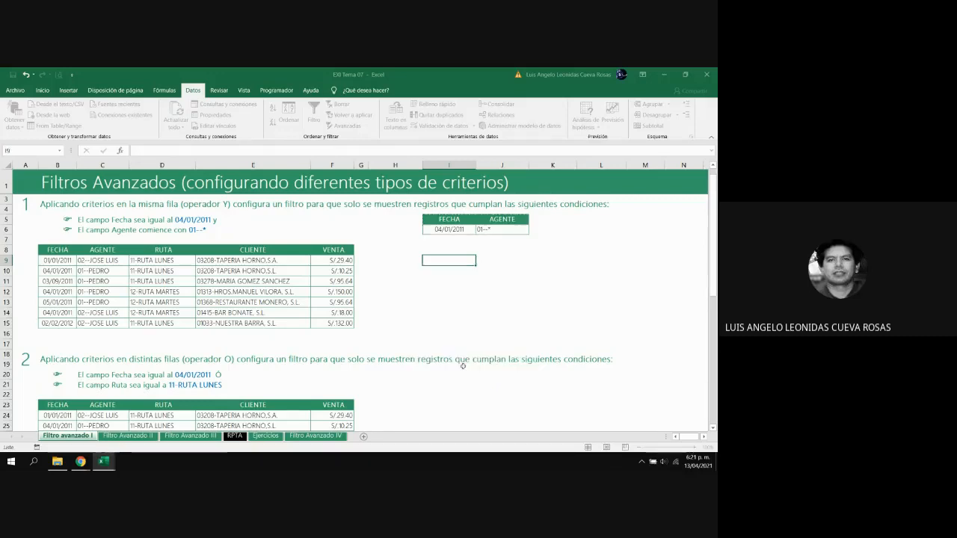
# Check the date and agent of the filtered records in the exercise 1 table against the criteria.
pyautogui.click(411, 272)
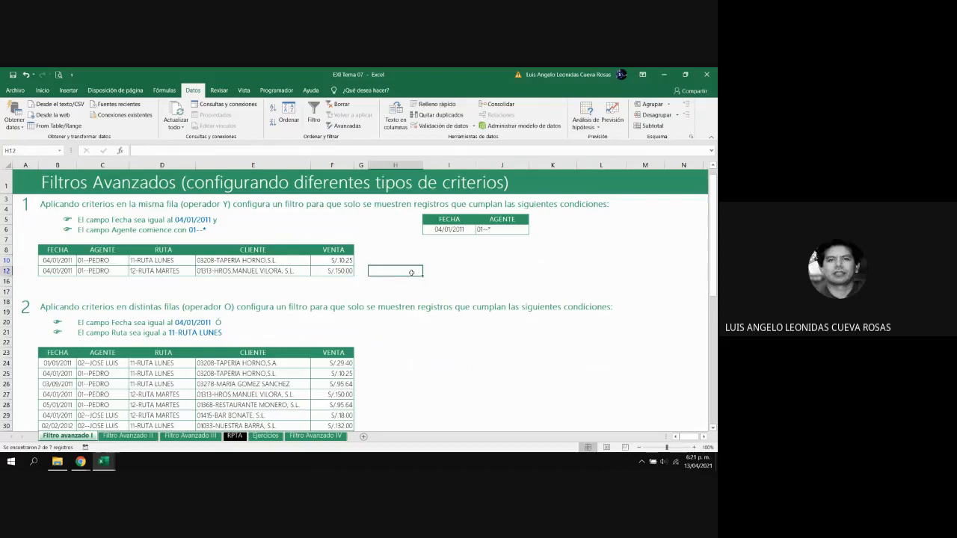
pyautogui.press('Left')
pyautogui.press('Left')
pyautogui.press('Left')
pyautogui.press('Left')
pyautogui.press('Left')
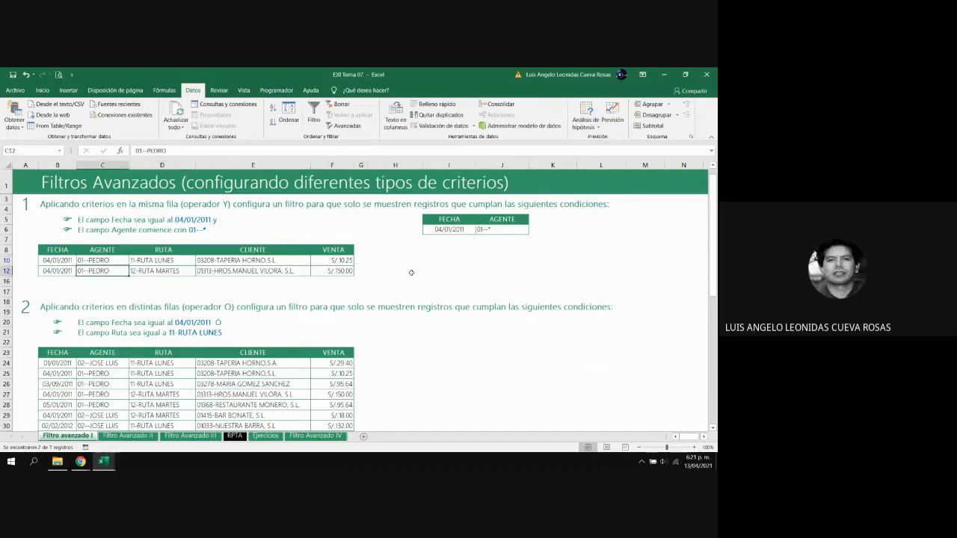
pyautogui.press('Left')
pyautogui.press('Left')
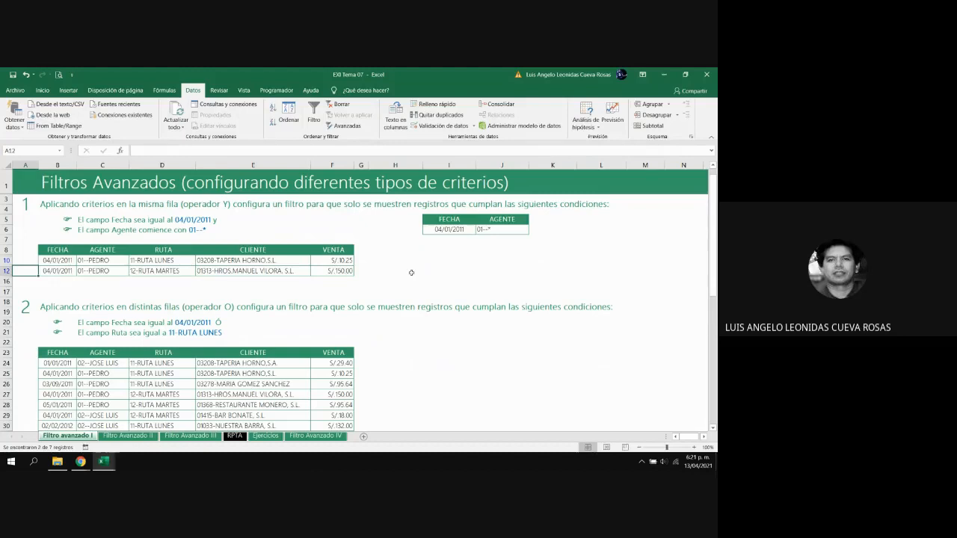
pyautogui.press('Right')
pyautogui.press('Up')
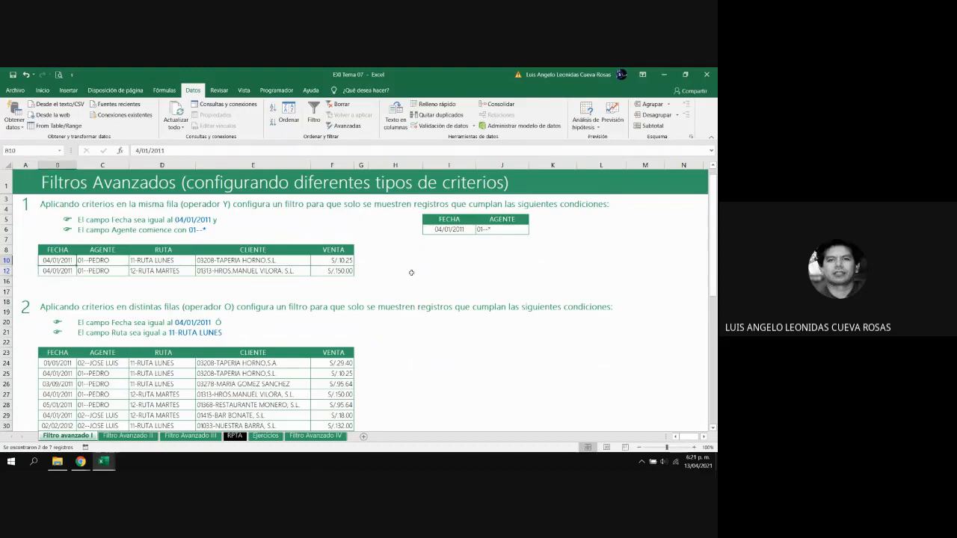
# Compare the FECHA and AGENTE values of the filtered records in rows 10 and 12 with each other.
pyautogui.press('Down')
pyautogui.press('Up')
pyautogui.press('Down')
pyautogui.press('Up')
pyautogui.press('Right')
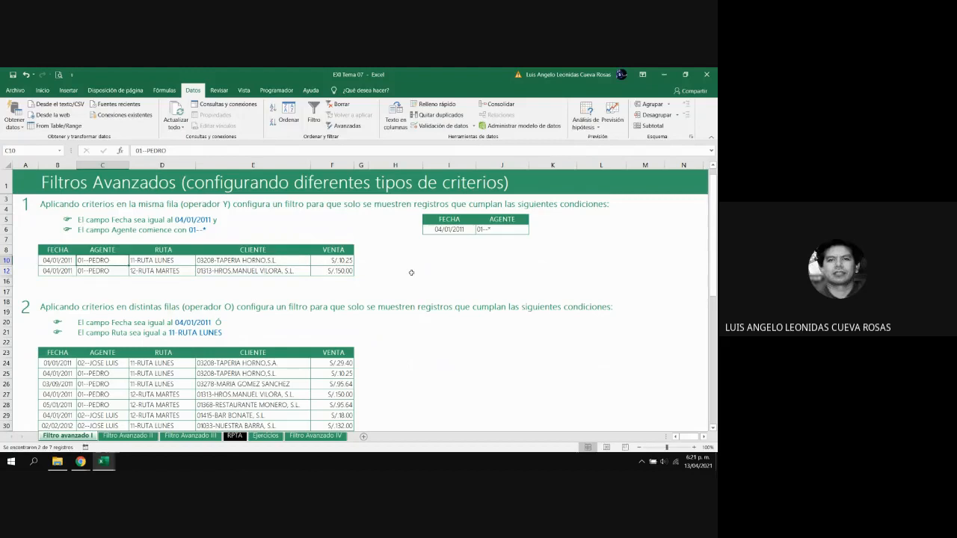
pyautogui.press('Down')
pyautogui.press('Up')
pyautogui.press('Down')
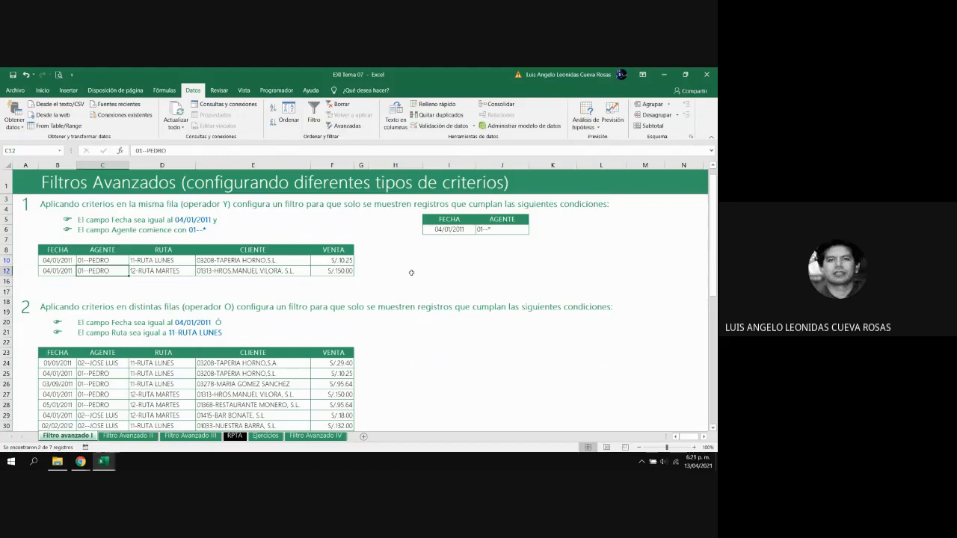
pyautogui.press('Right')
pyautogui.press('Right')
pyautogui.press('Right')
pyautogui.press('Right')
pyautogui.press('Right')
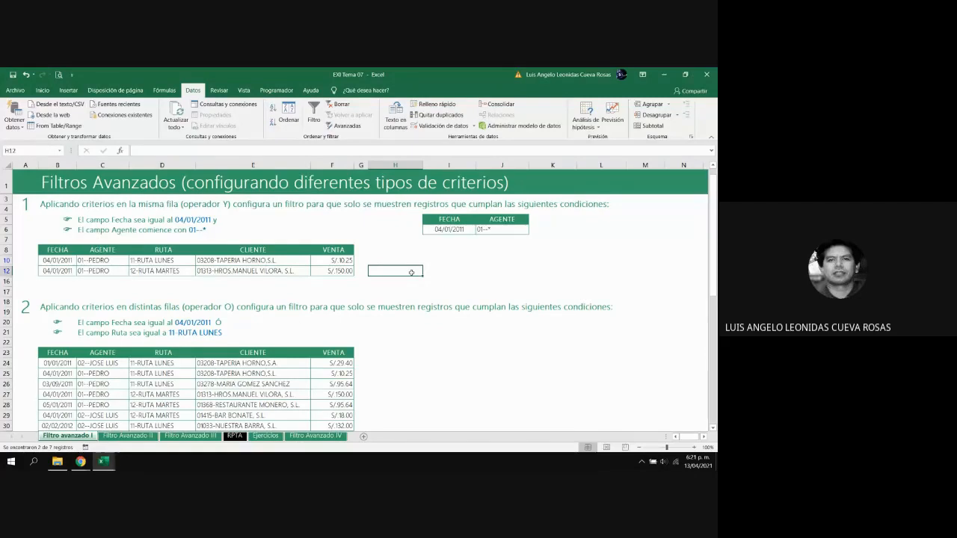
pyautogui.press('Down')
pyautogui.press('Down')
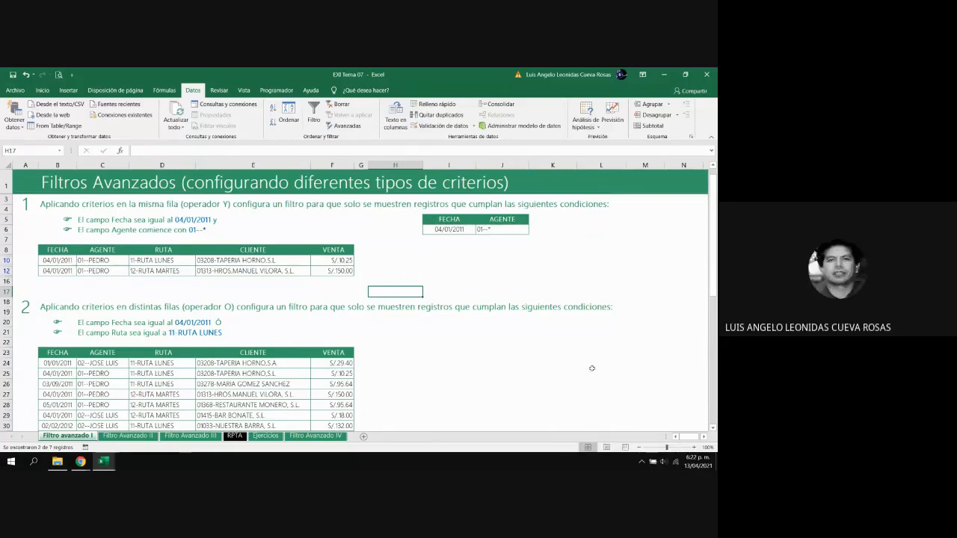
# Set the computer's speaker volume to 82 and return to the worksheet.
pyautogui.click(642, 464)
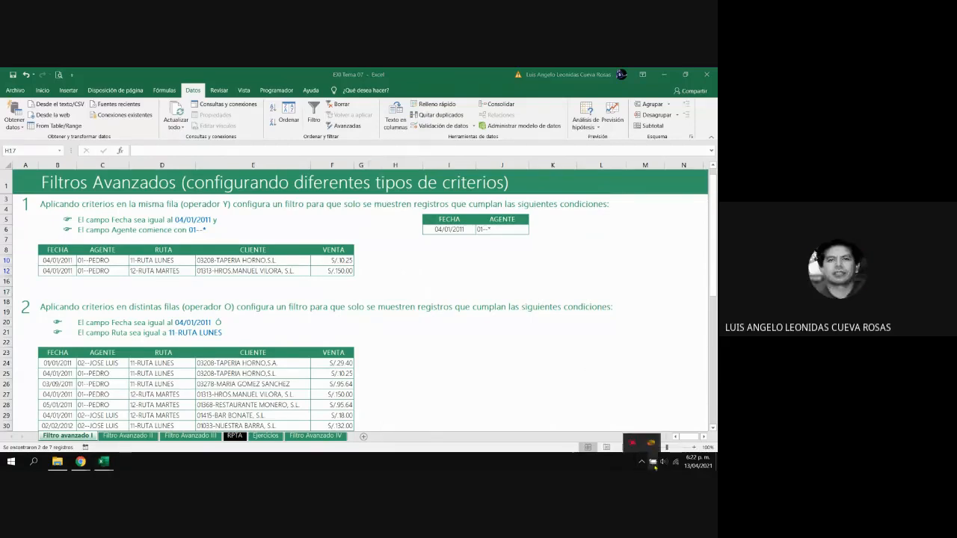
pyautogui.click(661, 463)
pyautogui.moveTo(602, 440); pyautogui.dragTo(668, 440)
pyautogui.click(501, 286)
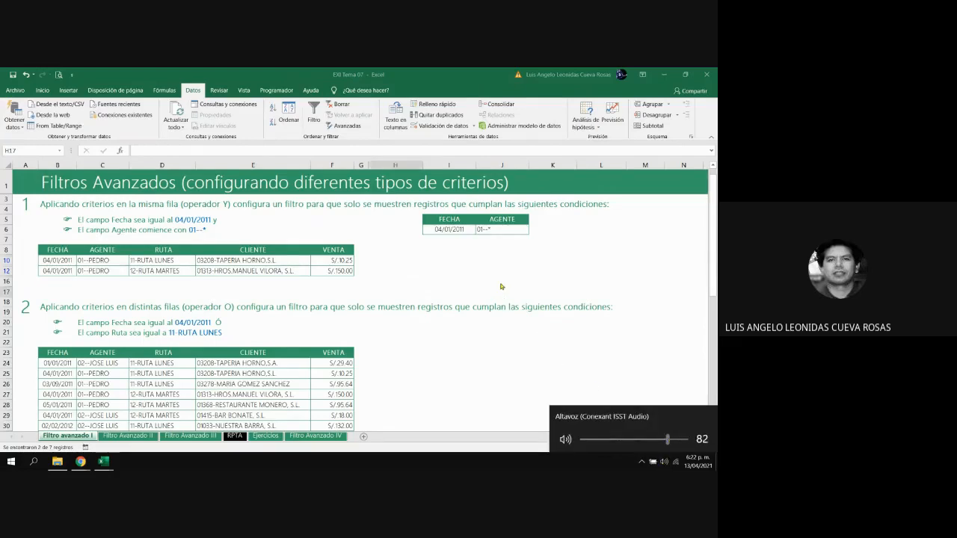
# Examine the FECHA header and date criterion in I5:I6 alongside the written conditions of exercise 1.
pyautogui.press('Up')
pyautogui.press('Up')
pyautogui.press('Up')
pyautogui.press('Up')
pyautogui.press('Up')
pyautogui.press('Up')
pyautogui.press('Up')
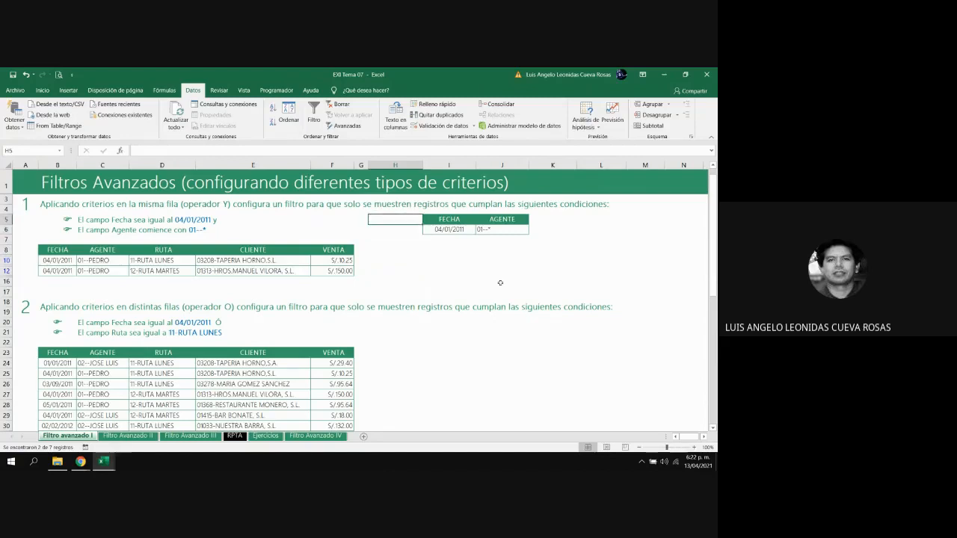
pyautogui.press('Right')
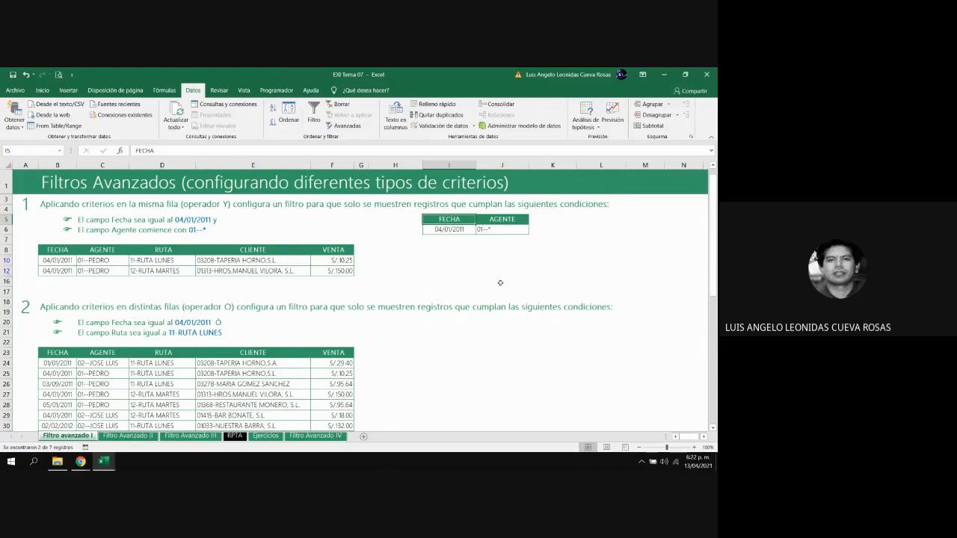
pyautogui.press('Down')
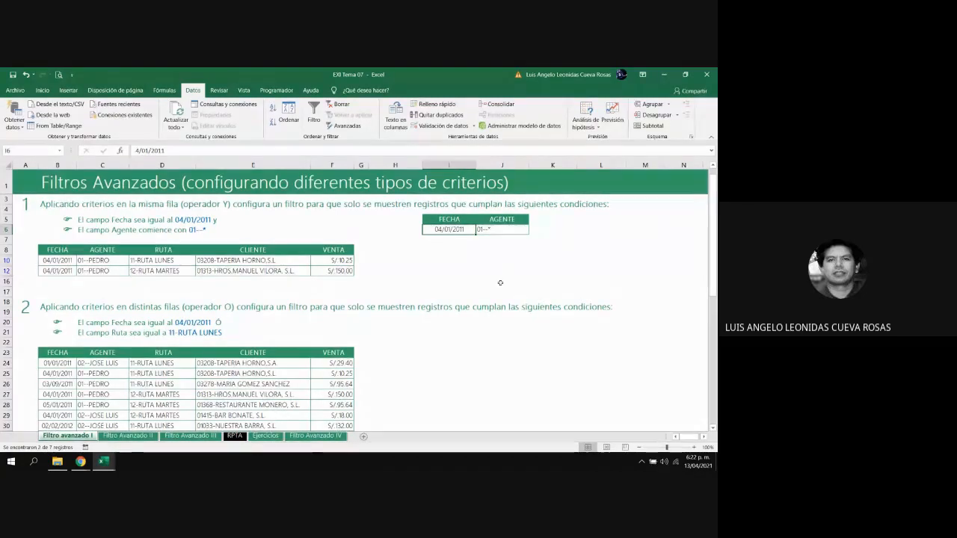
pyautogui.press('Up')
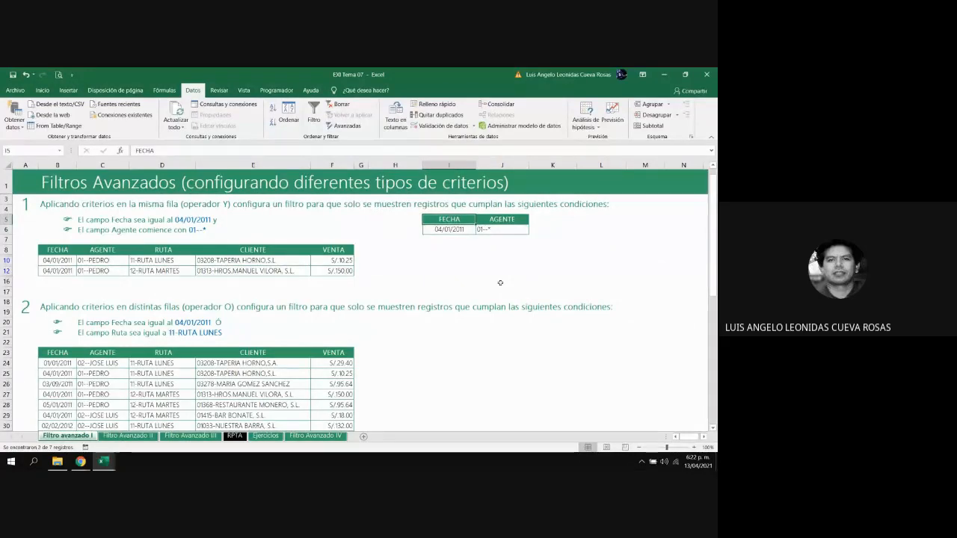
pyautogui.press('Left')
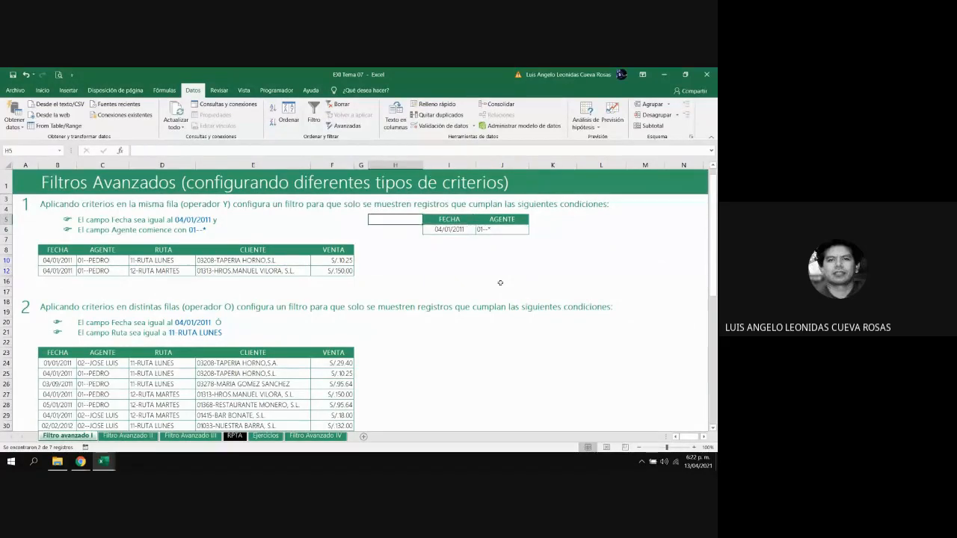
pyautogui.press('Down')
pyautogui.press('Left')
pyautogui.press('Left')
pyautogui.press('Left')
pyautogui.press('Down')
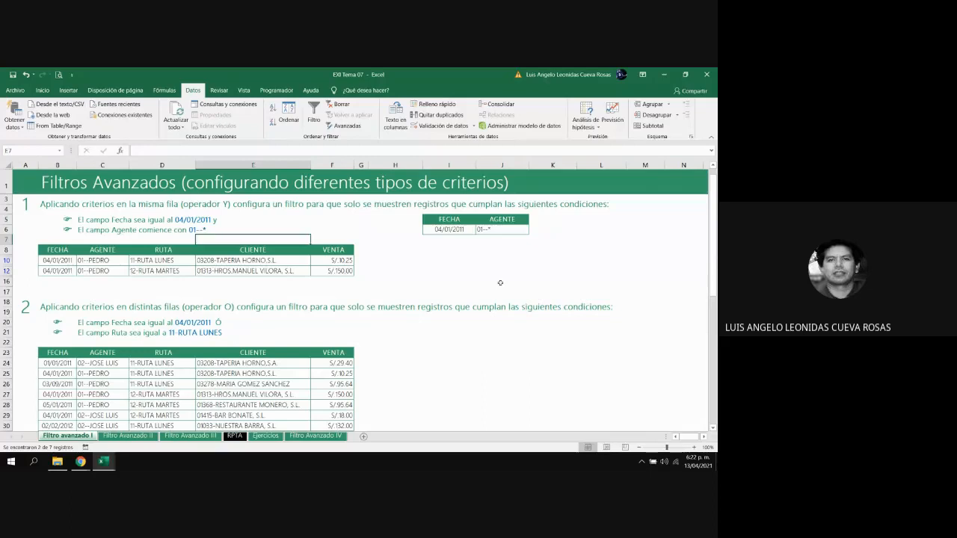
pyautogui.press('Right')
pyautogui.press('Right')
pyautogui.press('Right')
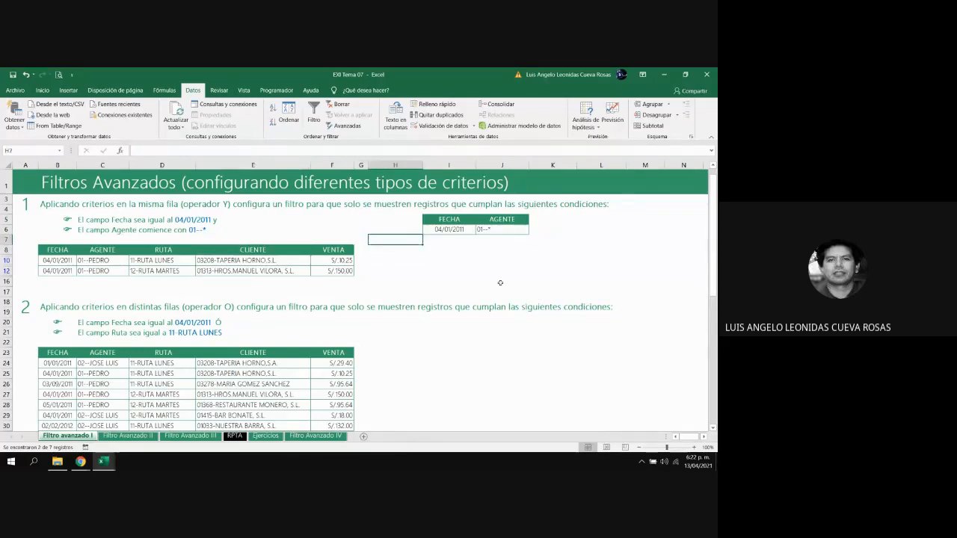
# Inspect the cell contents of the FECHA header in I5 and its date in I6, leaving them as they are.
pyautogui.press('Up')
pyautogui.press('Up')
pyautogui.press('Right')
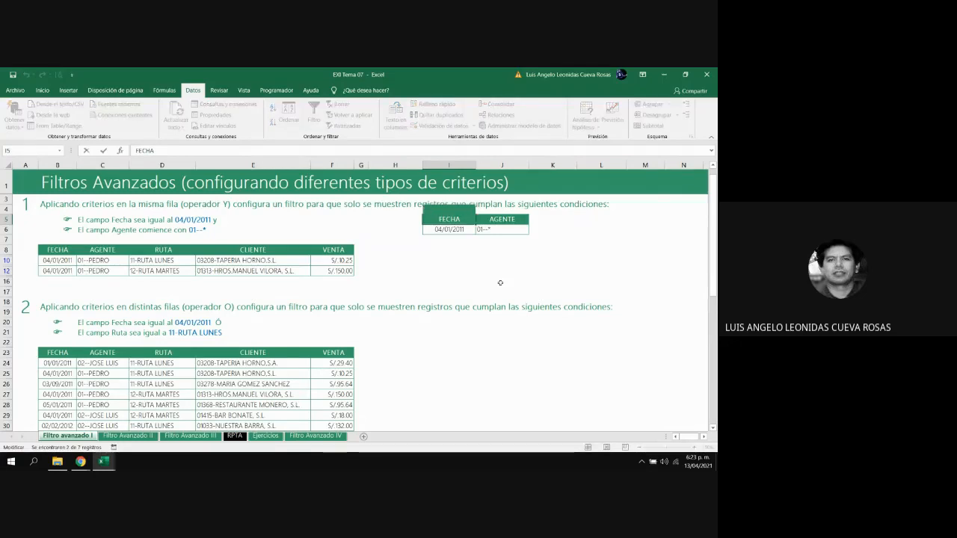
pyautogui.press('Down')
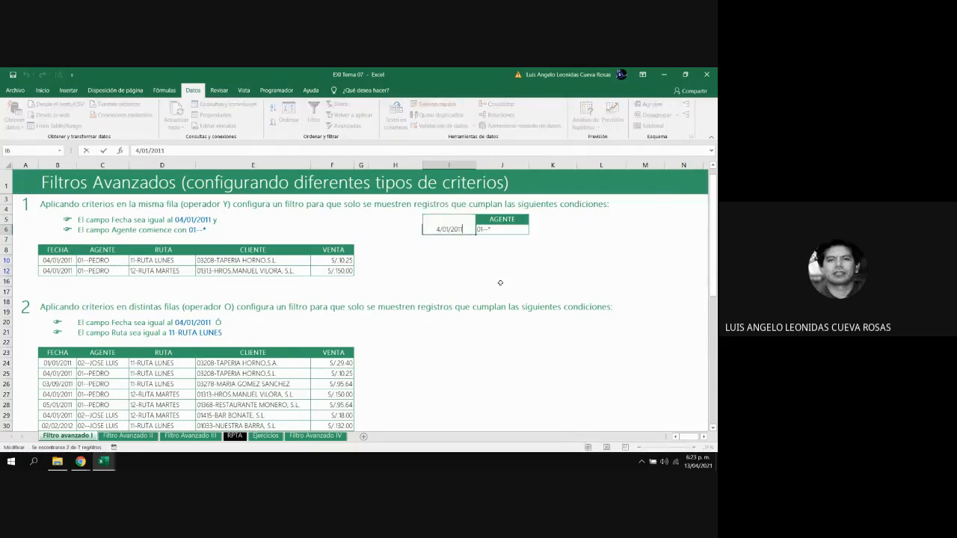
pyautogui.press('Down')
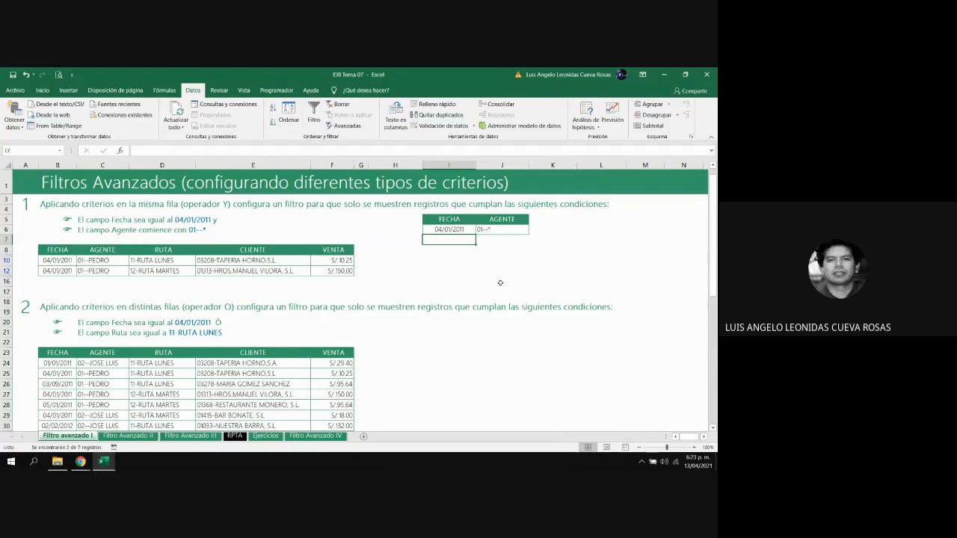
pyautogui.press('Up')
pyautogui.press('Right')
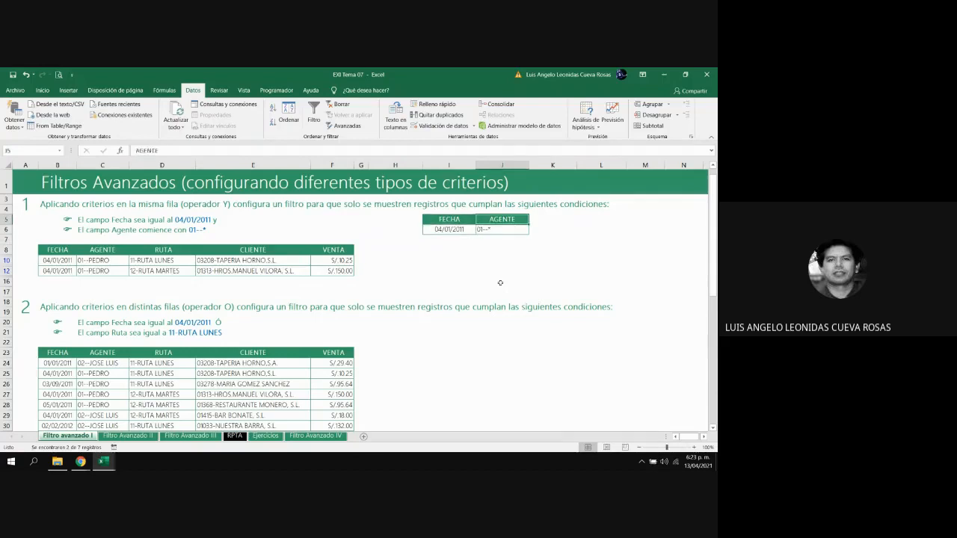
pyautogui.press('Left')
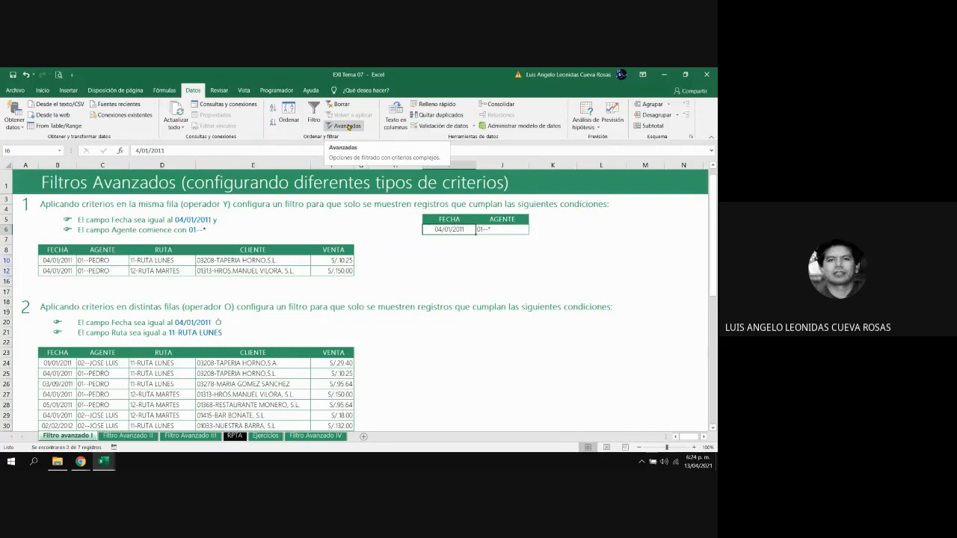
pyautogui.press('Down')
pyautogui.press('Up')
pyautogui.press('Up')
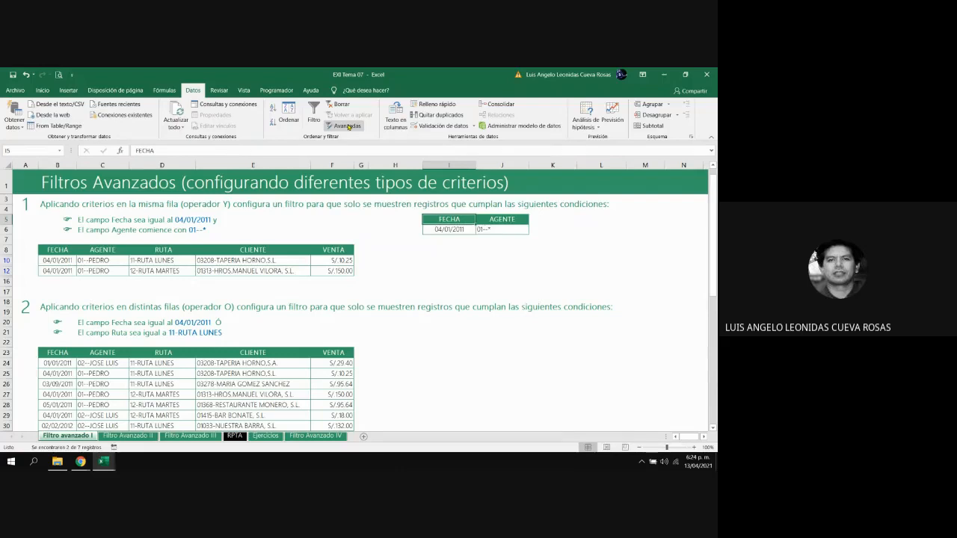
pyautogui.press('Right')
pyautogui.press('Left')
pyautogui.press('Down')
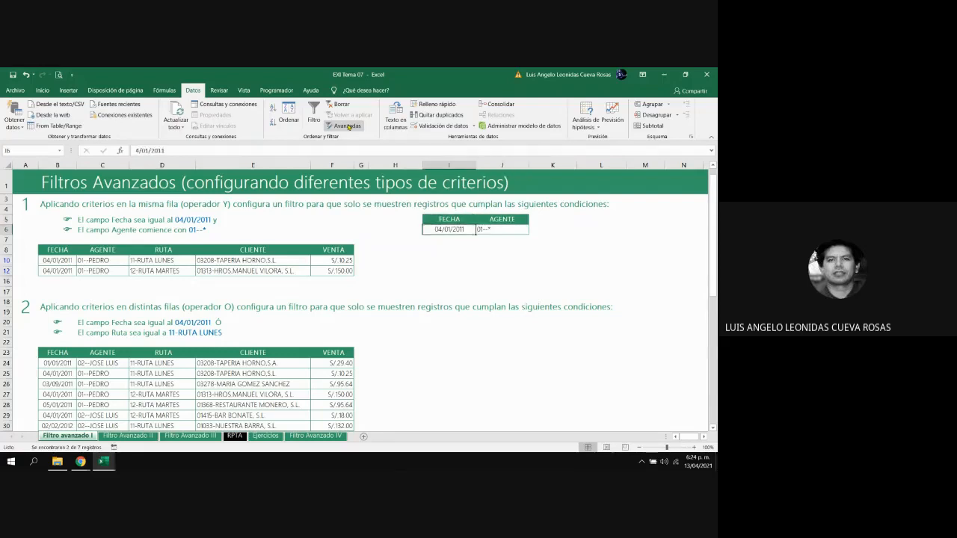
pyautogui.press('Right')
pyautogui.press('Up')
pyautogui.press('Right')
pyautogui.press('Left')
pyautogui.press('Left')
pyautogui.press('Down')
pyautogui.press('Down')
pyautogui.press('Down')
pyautogui.press('Up')
pyautogui.press('Up')
pyautogui.press('Up')
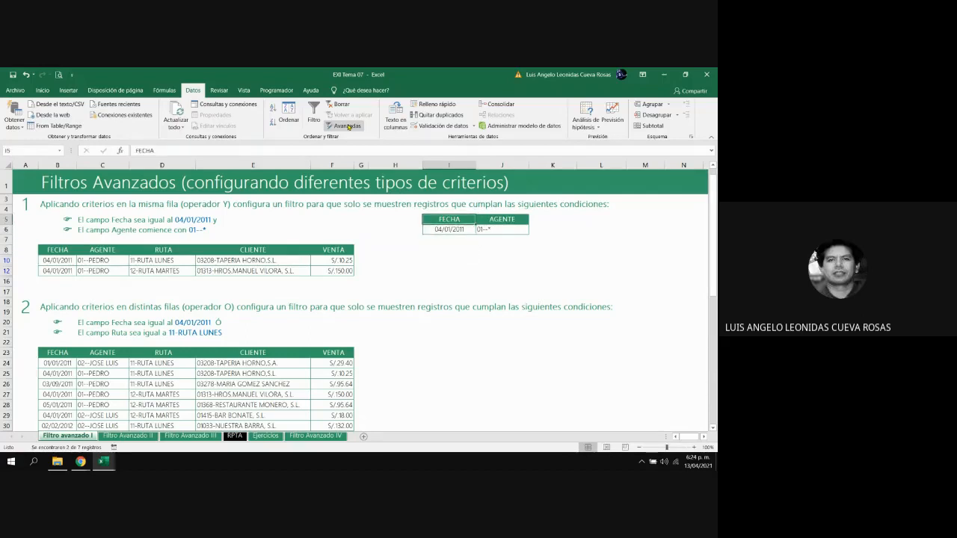
pyautogui.press('Down')
pyautogui.press('Up')
pyautogui.press('Down')
# Review the column headers of the exercise 1 table, from FECHA to VENTA in B8:F8.
pyautogui.press('Down')
pyautogui.press('Down')
pyautogui.press('Left')
pyautogui.press('Left')
pyautogui.press('Left')
pyautogui.press('Left')
pyautogui.press('Left')
pyautogui.press('Left')
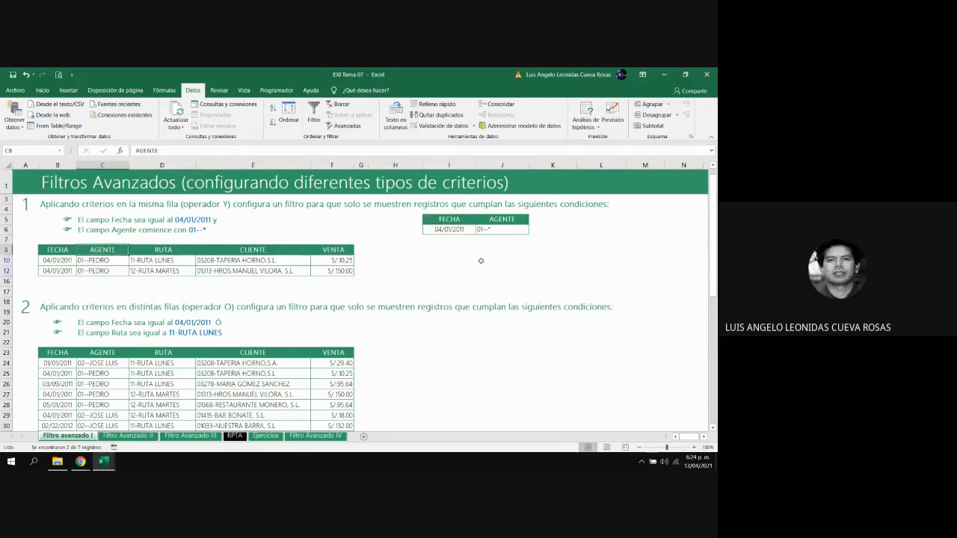
pyautogui.press('Left')
pyautogui.press('Right')
pyautogui.press('Right')
pyautogui.press('Right')
pyautogui.press('Right')
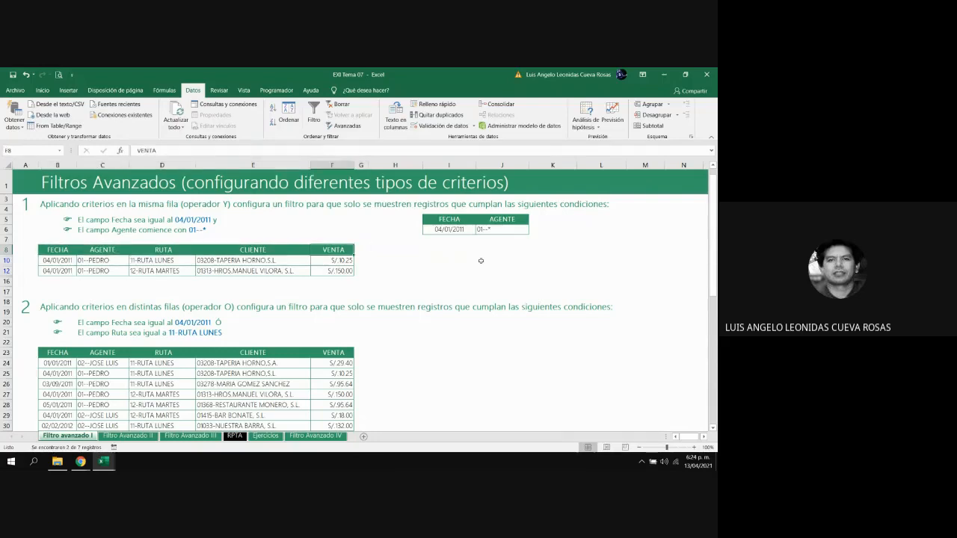
pyautogui.press('Left')
pyautogui.press('Left')
pyautogui.press('Left')
pyautogui.press('Left')
pyautogui.press('Left')
pyautogui.press('Right')
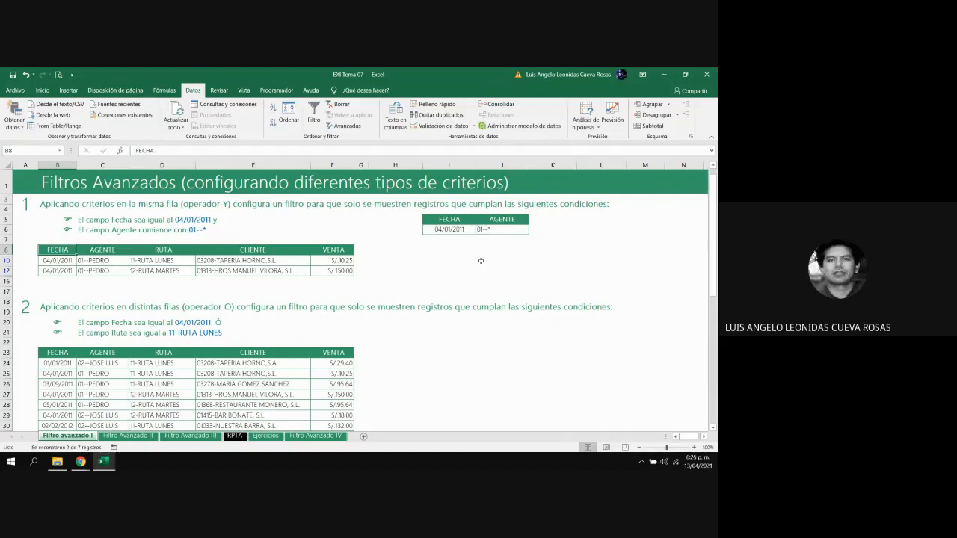
# Compare the criteria header and date in I5:I6 with the headers of the exercise 1 table.
pyautogui.press('Right')
pyautogui.press('Right')
pyautogui.press('Right')
pyautogui.press('Right')
pyautogui.press('Right')
pyautogui.press('Right')
pyautogui.press('Right')
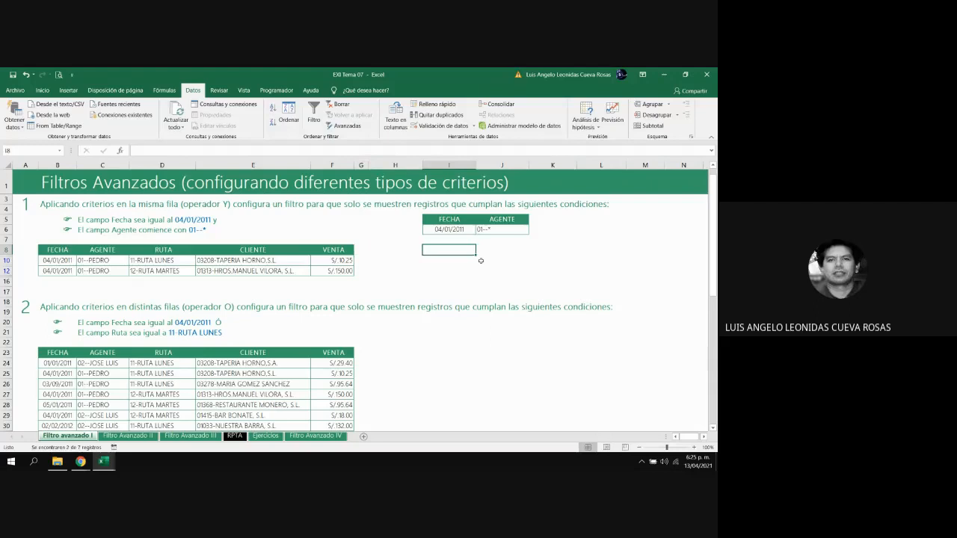
pyautogui.press('Up')
pyautogui.press('Up')
pyautogui.press('Up')
pyautogui.press('Down')
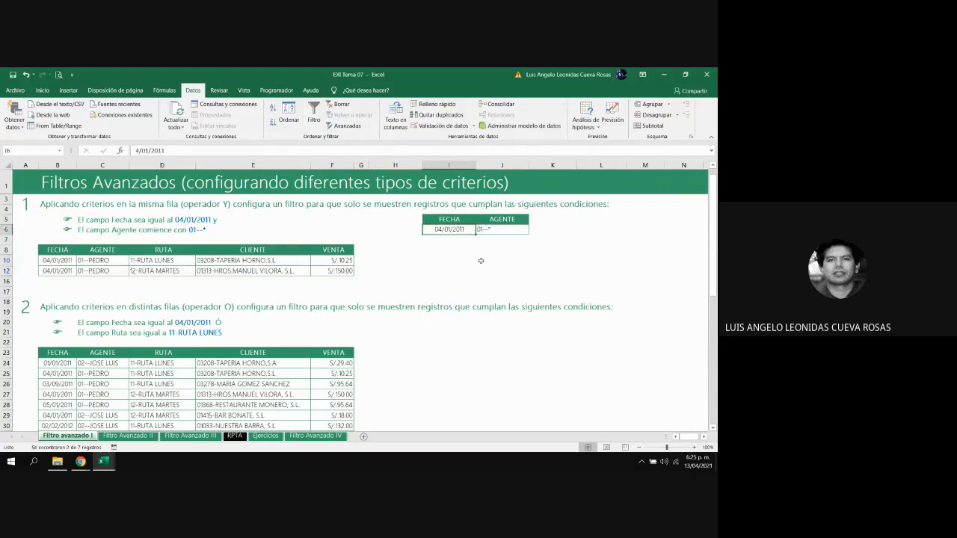
# Look through the exercise 2 statement, conditions and records in rows 18 to 30, down to the start of exercise 3.
pyautogui.press('Down')
pyautogui.press('Down')
pyautogui.press('Down')
pyautogui.press('Down')
pyautogui.press('Down')
pyautogui.press('Down')
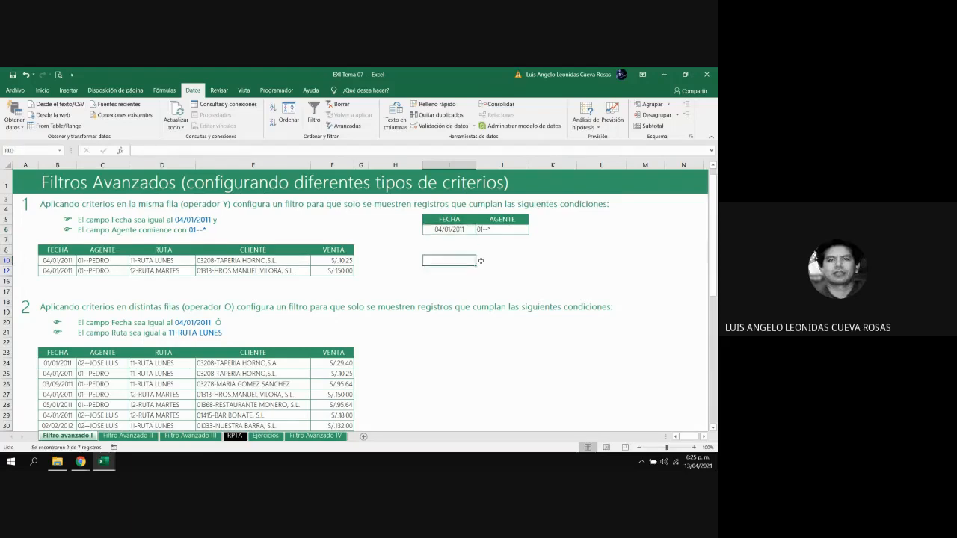
pyautogui.press('Right')
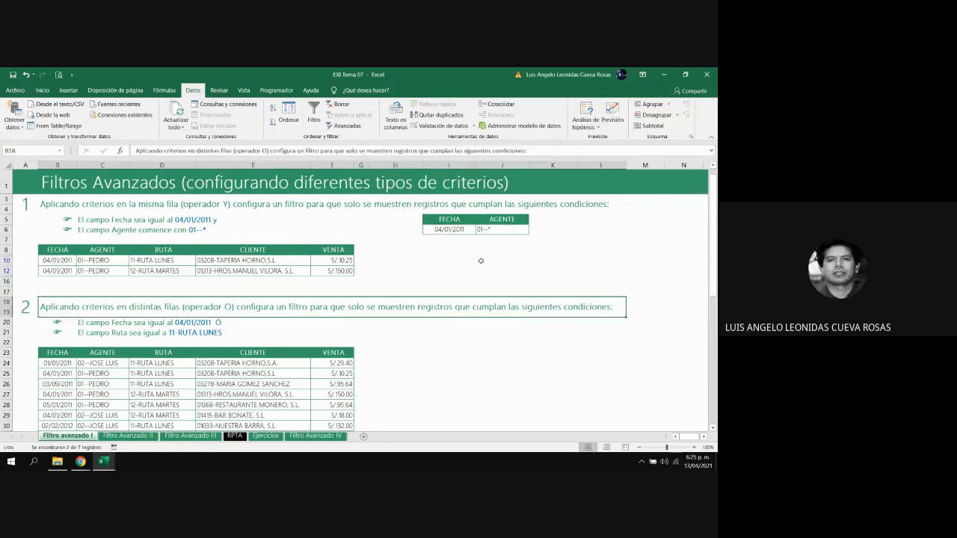
pyautogui.press('Down')
pyautogui.press('Down')
pyautogui.press('Down')
pyautogui.press('Down')
pyautogui.press('Down')
pyautogui.press('Down')
pyautogui.press('Down')
pyautogui.press('Down')
pyautogui.press('Down')
pyautogui.press('Down')
pyautogui.press('Down')
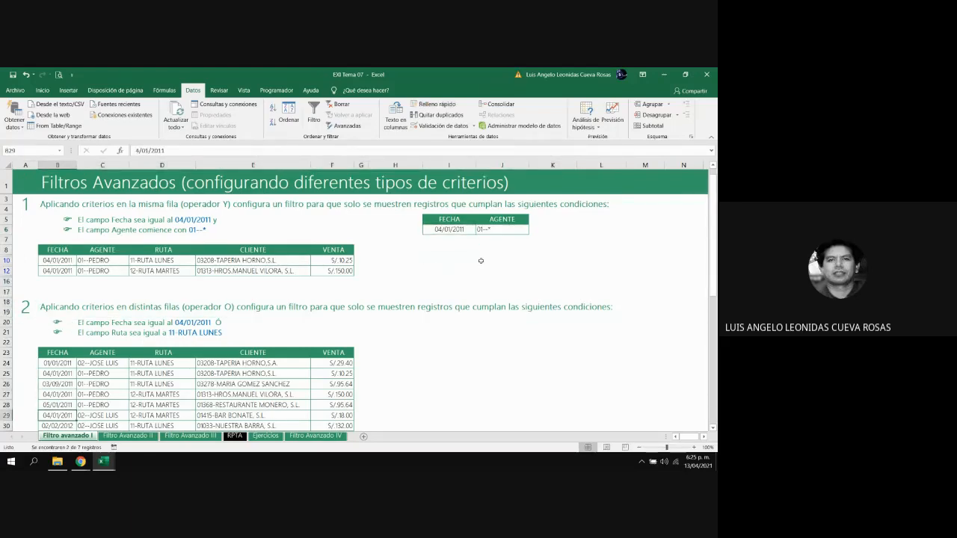
pyautogui.press('Down')
pyautogui.press('Down')
pyautogui.press('Down')
pyautogui.press('Down')
pyautogui.press('Down')
pyautogui.press('Down')
pyautogui.press('Down')
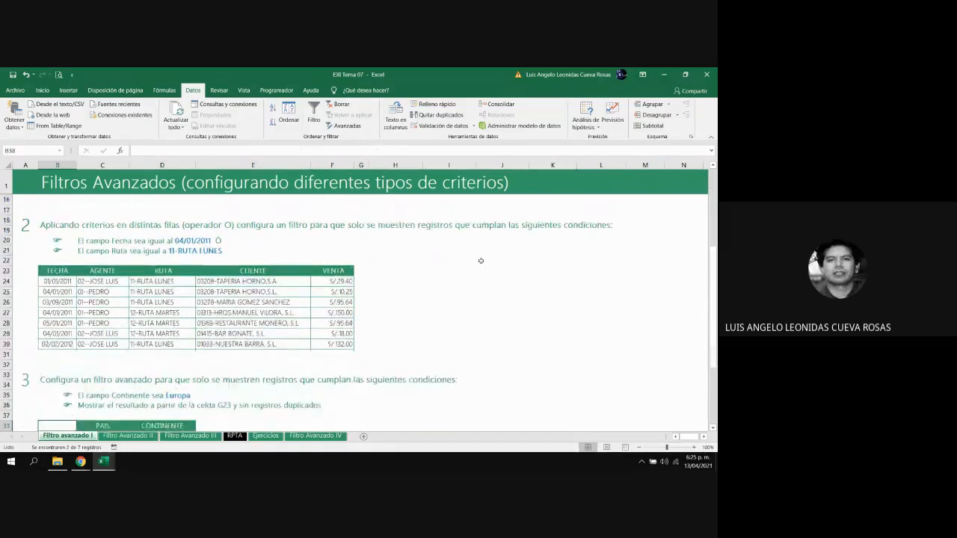
# Go back over the exercise 2 records and conditions up to its statement in row 18.
pyautogui.press('Up')
pyautogui.press('Up')
pyautogui.press('Up')
pyautogui.press('Up')
pyautogui.press('Up')
pyautogui.press('Up')
pyautogui.press('Up')
pyautogui.press('Up')
pyautogui.press('Up')
pyautogui.press('Up')
pyautogui.press('Up')
pyautogui.press('Up')
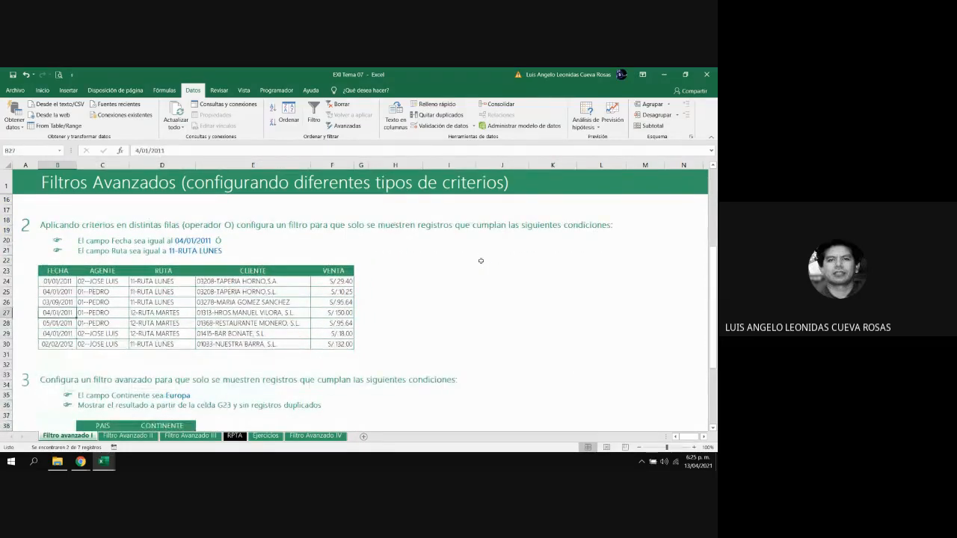
pyautogui.press('Up')
pyautogui.press('Up')
pyautogui.press('Up')
pyautogui.press('Up')
pyautogui.press('Up')
pyautogui.press('Up')
pyautogui.press('Up')
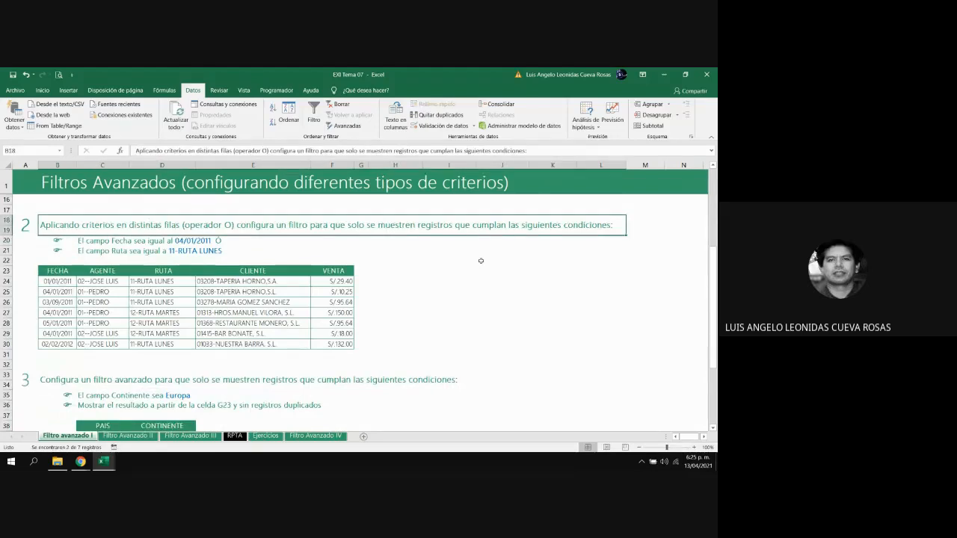
# Return to the exercise 1 conditions and review the date criterion in cell I6.
pyautogui.hotkey('ctrl', 'Up')
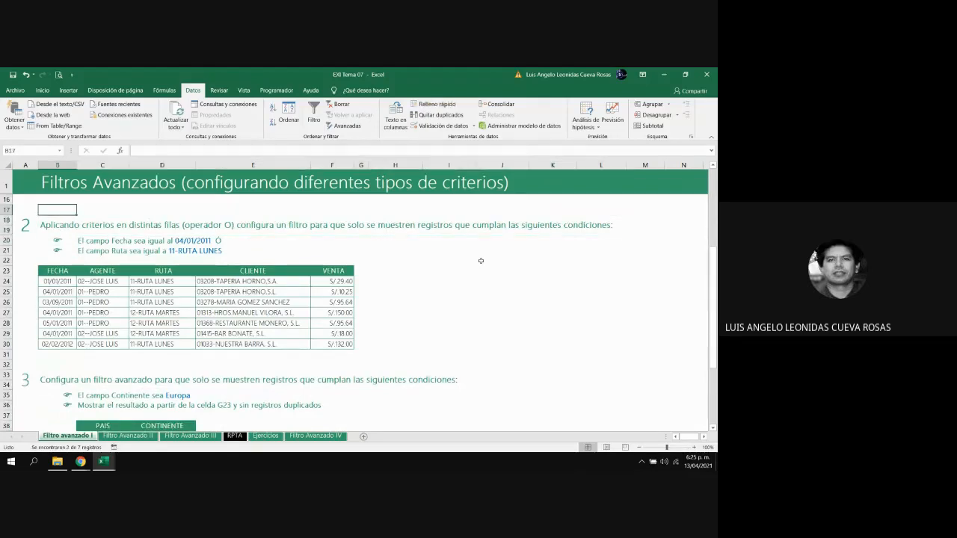
pyautogui.press('Down')
pyautogui.press('Down')
pyautogui.press('Down')
pyautogui.press('Down')
pyautogui.press('Down')
pyautogui.press('Down')
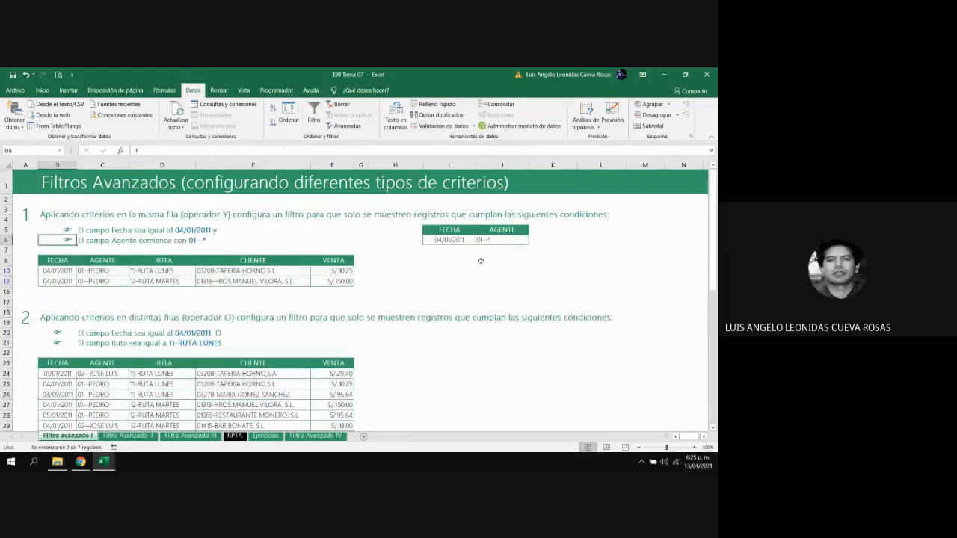
pyautogui.press('Right')
pyautogui.press('Right')
pyautogui.press('Right')
pyautogui.press('Right')
pyautogui.press('Right')
pyautogui.press('Right')
pyautogui.press('Right')
pyautogui.press('Up')
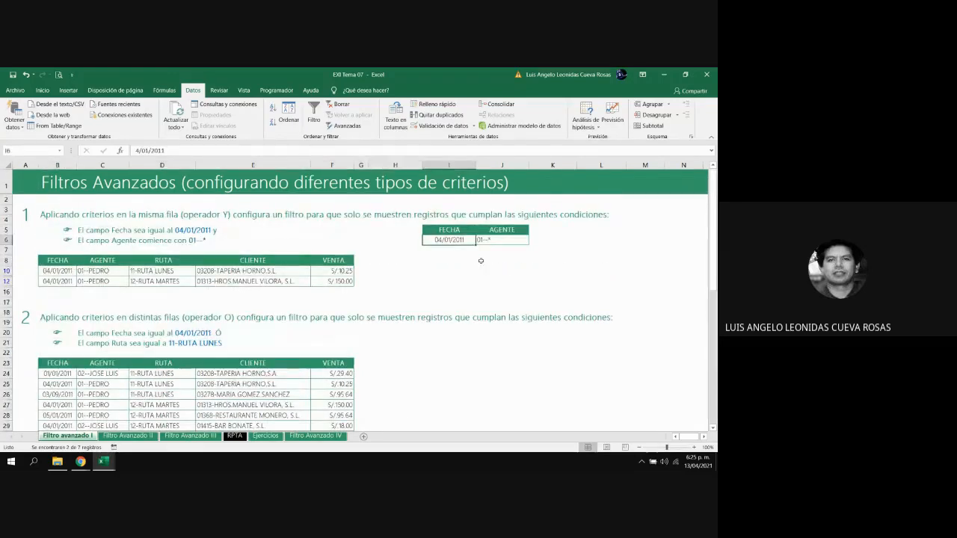
# Compare the date criterion in I6 with the agent criterion in J6 of exercise 1.
pyautogui.press('Right')
pyautogui.press('Left')
pyautogui.press('Right')
pyautogui.press('Left')
pyautogui.press('Right')
pyautogui.press('Left')
pyautogui.press('Right')
pyautogui.press('Left')
pyautogui.press('Right')
pyautogui.press('Left')
pyautogui.press('Right')
pyautogui.press('Left')
pyautogui.press('Right')
pyautogui.press('Left')
# Examine the exercise 2 statement, its date and route conditions, and its records, down to the start of the exercise 3 table.
pyautogui.press('Down')
pyautogui.press('Down')
pyautogui.press('Down')
pyautogui.press('Down')
pyautogui.press('Down')
pyautogui.press('Down')
pyautogui.press('Down')
pyautogui.press('Down')
pyautogui.press('Down')
pyautogui.press('Down')
pyautogui.press('Down')
pyautogui.press('Down')
pyautogui.press('Down')
pyautogui.press('Down')
pyautogui.press('Down')
pyautogui.press('Down')
pyautogui.press('Down')
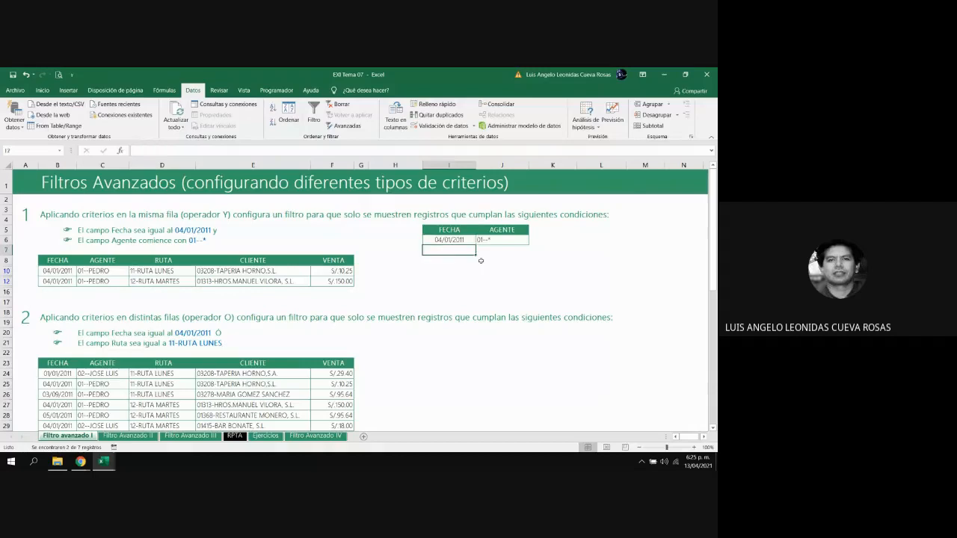
pyautogui.press('Down')
pyautogui.press('Down')
pyautogui.press('Down')
pyautogui.press('Down')
pyautogui.press('Down')
pyautogui.press('Down')
pyautogui.press('Down')
pyautogui.press('Down')
pyautogui.press('Down')
pyautogui.press('Down')
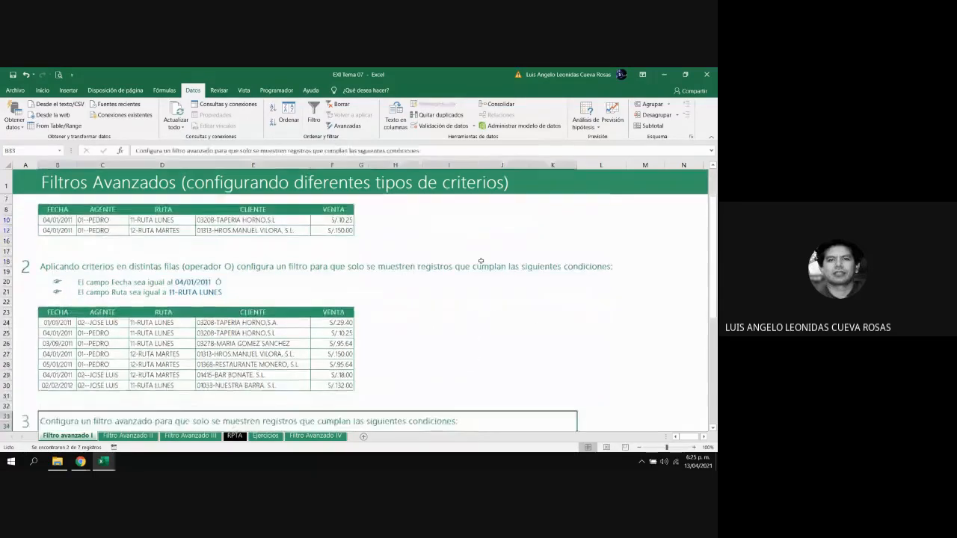
pyautogui.press('Down')
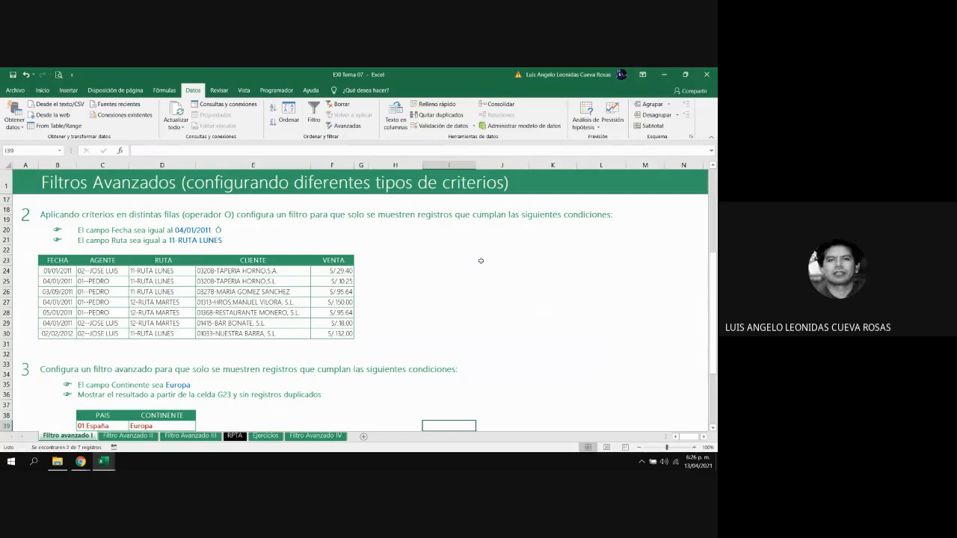
# Copy the FECHA header from the exercise 2 table in B23 to cell I20 as a criteria header.
pyautogui.click(481, 260)
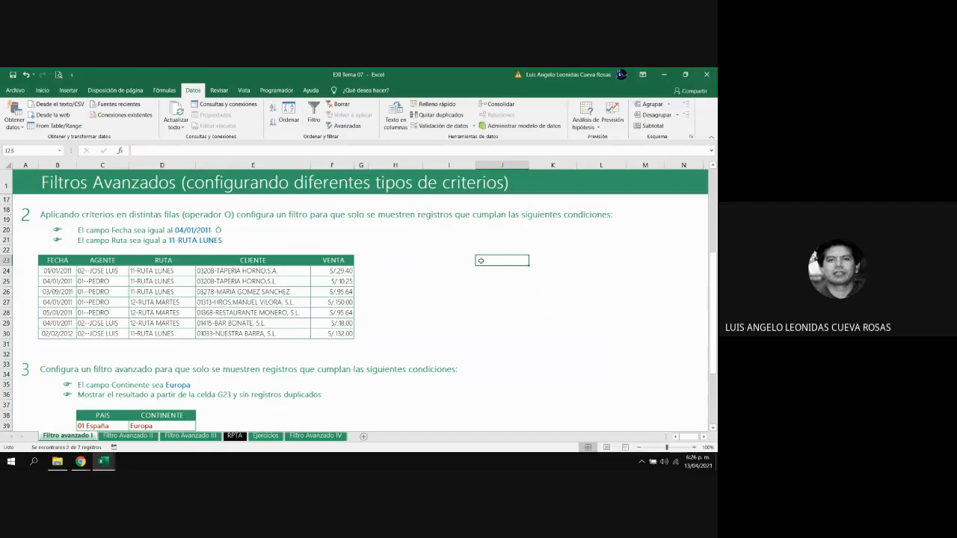
pyautogui.press('Left')
pyautogui.press('Left')
pyautogui.press('Left')
pyautogui.press('Left')
pyautogui.press('Left')
pyautogui.press('Left')
pyautogui.press('Left')
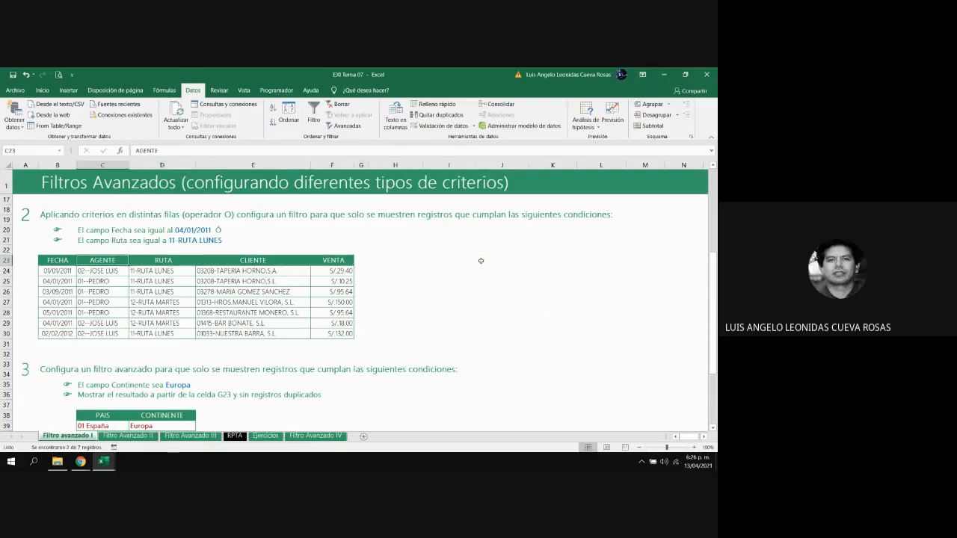
pyautogui.press('Left')
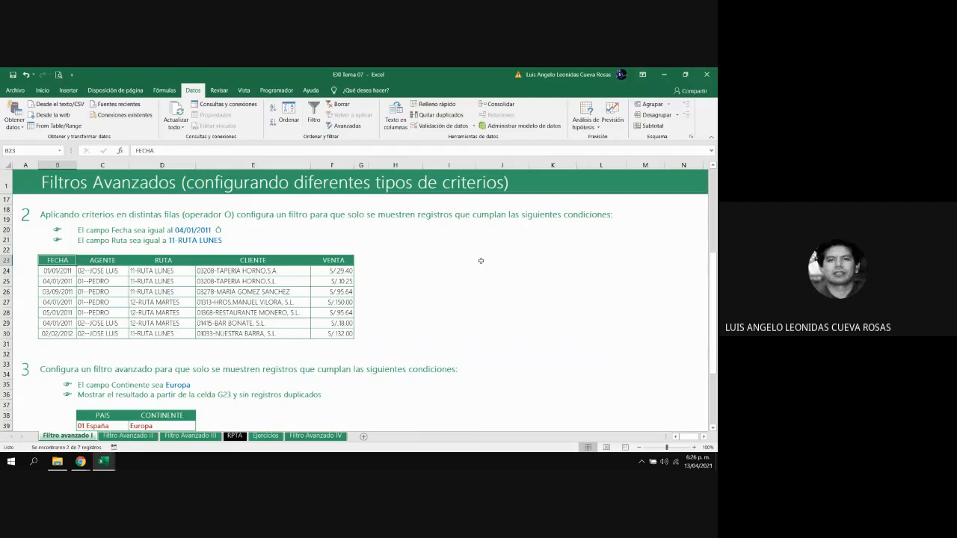
pyautogui.hotkey('ctrl', 'c')
pyautogui.press('Right')
pyautogui.press('Right')
pyautogui.press('Right')
pyautogui.press('Right')
pyautogui.press('Right')
pyautogui.press('Right')
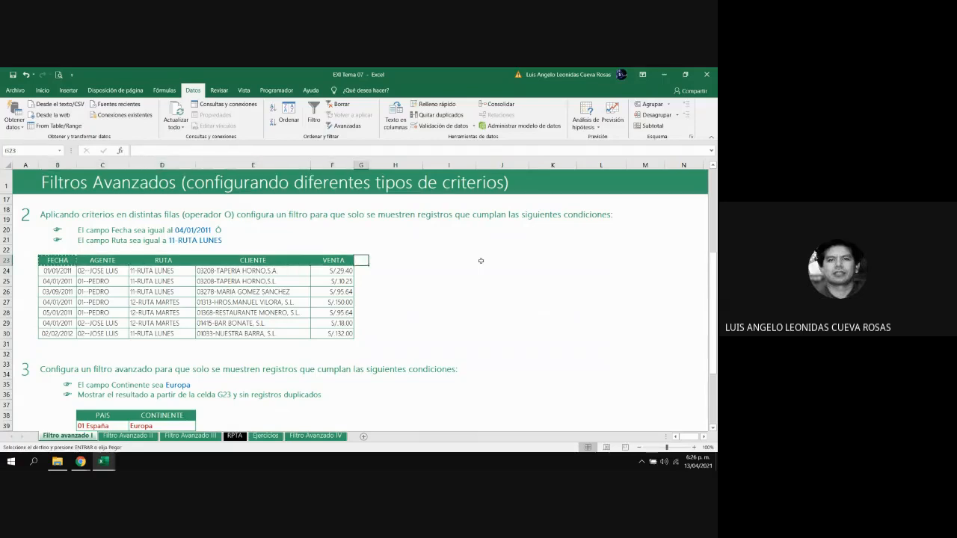
pyautogui.press('Up')
pyautogui.press('Up')
pyautogui.press('Up')
pyautogui.press('Right')
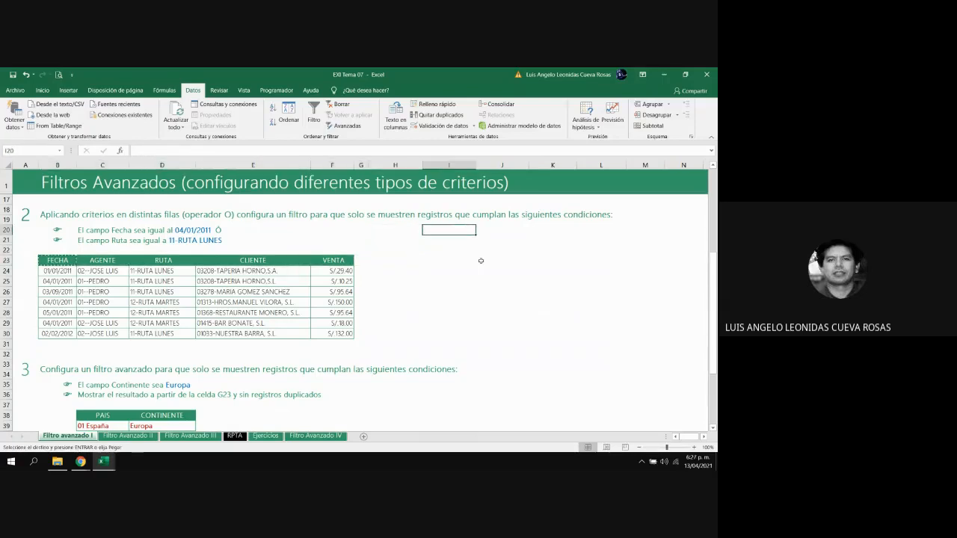
pyautogui.hotkey('ctrl', 'v')
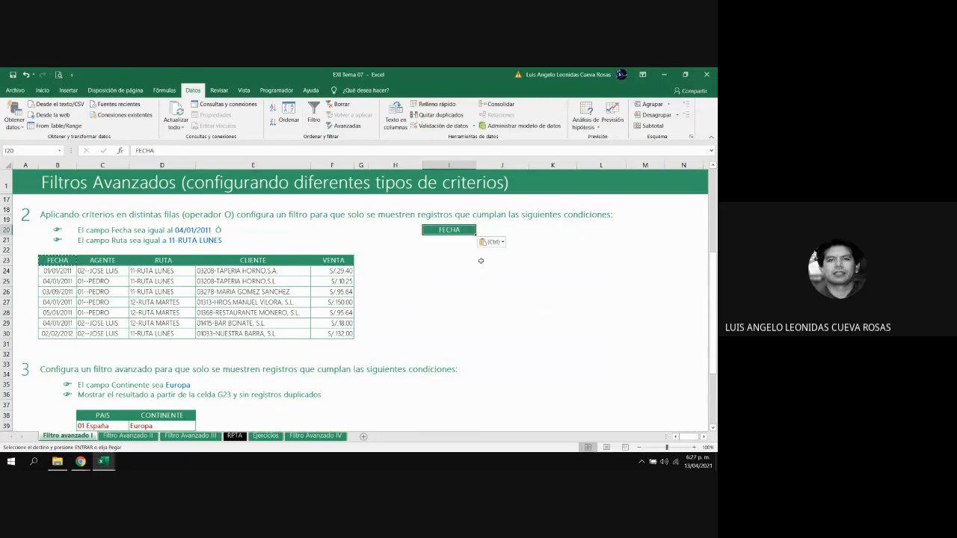
# Copy the RUTA header from D23 to cell J20, beside the FECHA criteria header.
pyautogui.press('Down')
pyautogui.press('Down')
pyautogui.press('Down')
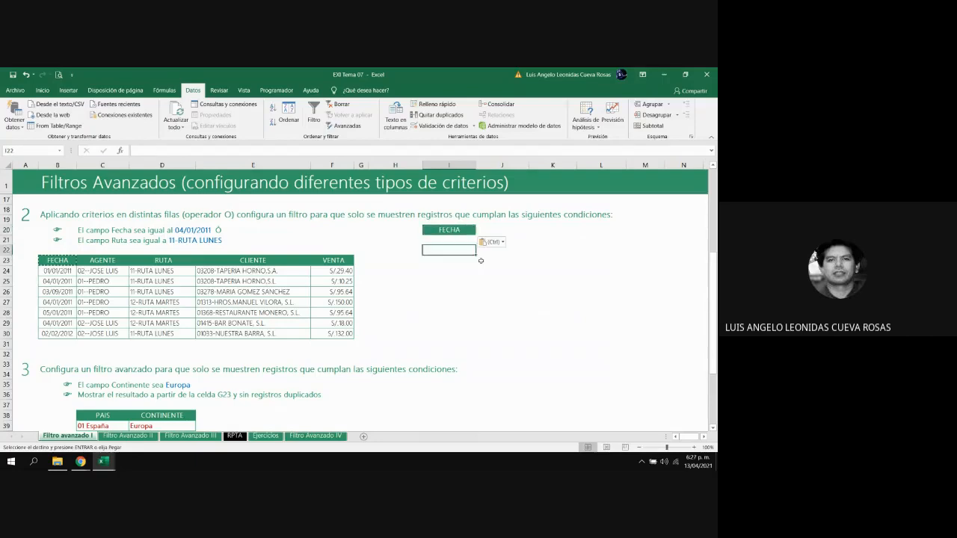
pyautogui.press('Left')
pyautogui.press('Left')
pyautogui.press('Left')
pyautogui.press('Left')
pyautogui.press('Left')
pyautogui.hotkey('ctrl', 'c')
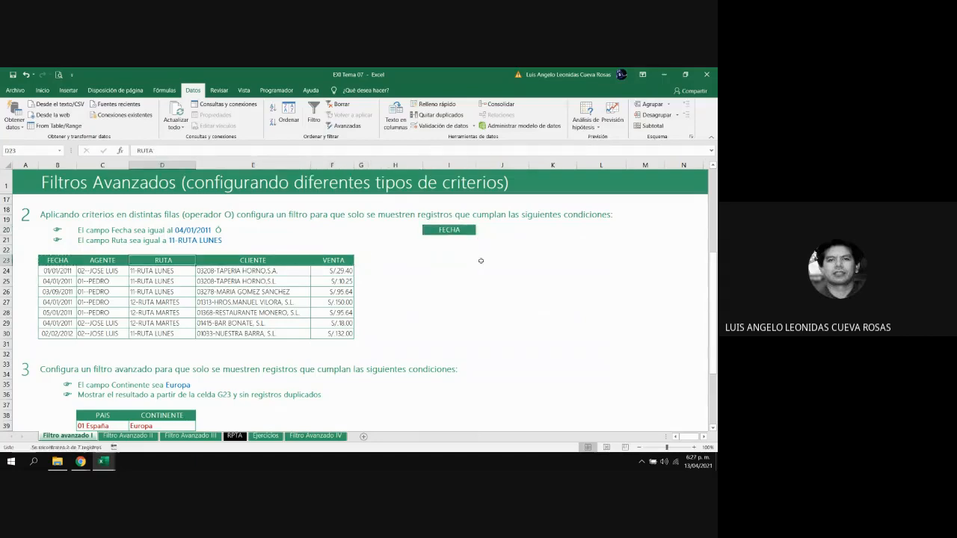
pyautogui.press('Right')
pyautogui.press('Right')
pyautogui.press('Right')
pyautogui.press('Right')
pyautogui.press('Right')
pyautogui.press('Right')
pyautogui.press('Up')
pyautogui.press('Up')
pyautogui.press('Up')
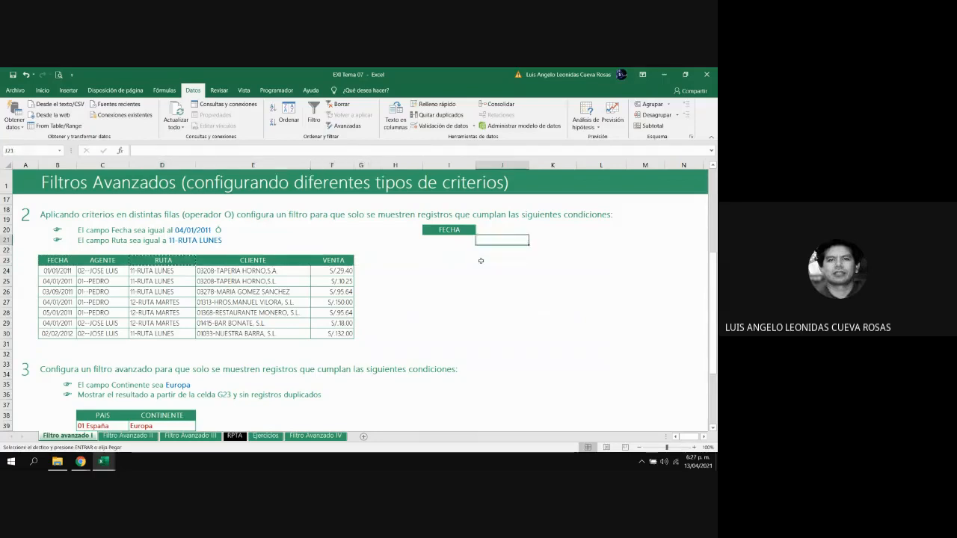
pyautogui.press('Return')
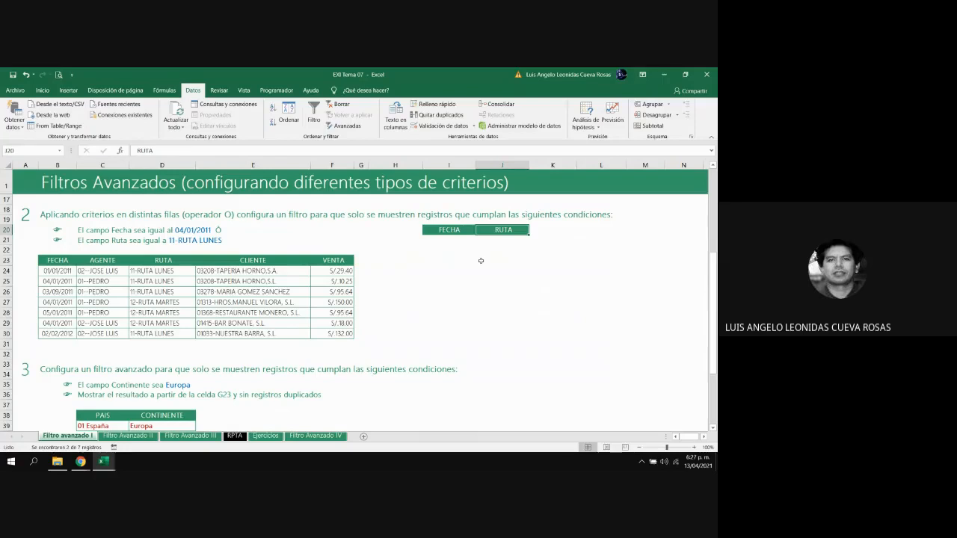
# Copy the date 04/01/2011 from B25 to cell I21, under the FECHA criteria header.
pyautogui.press('Return')
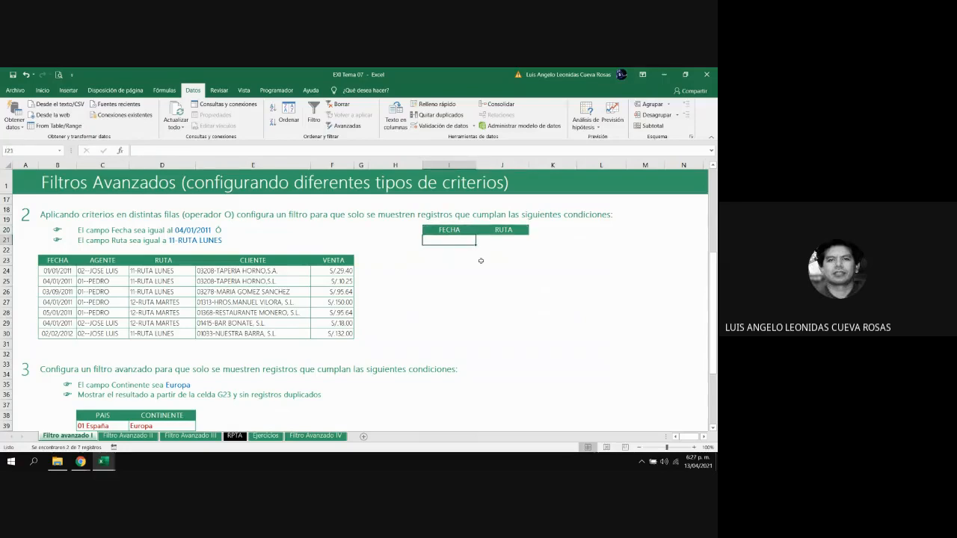
pyautogui.press('Down')
pyautogui.press('Down')
pyautogui.press('Left')
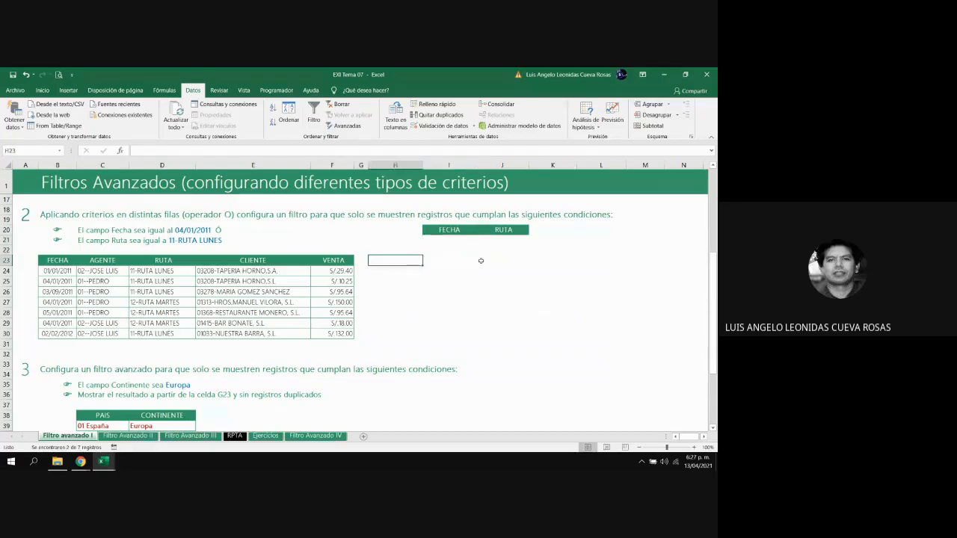
pyautogui.press('Left')
pyautogui.press('Left')
pyautogui.press('Left')
pyautogui.press('Left')
pyautogui.press('Left')
pyautogui.press('Left')
pyautogui.press('Down')
pyautogui.press('Down')
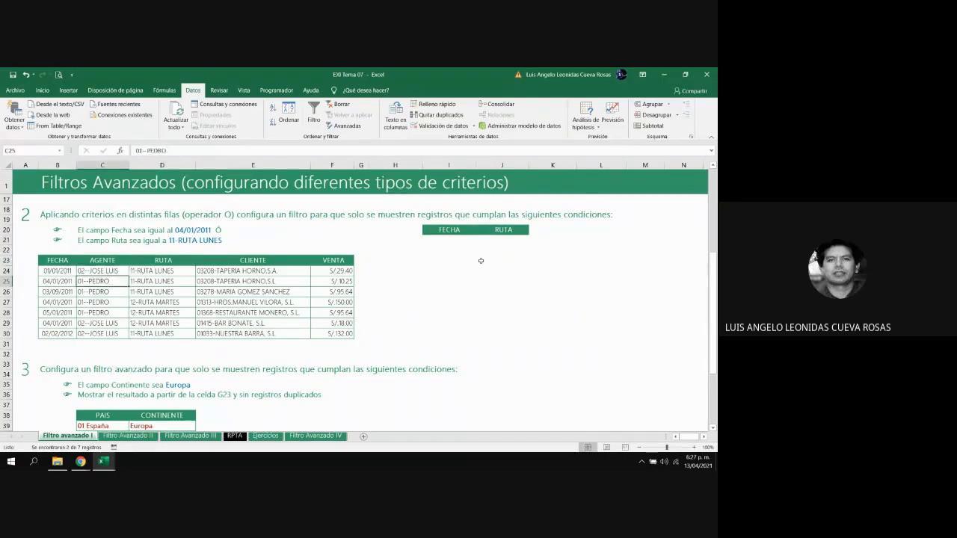
pyautogui.hotkey('ctrl', 'c')
pyautogui.press('Right')
pyautogui.press('Right')
pyautogui.press('Right')
pyautogui.press('Right')
pyautogui.press('Right')
pyautogui.press('Right')
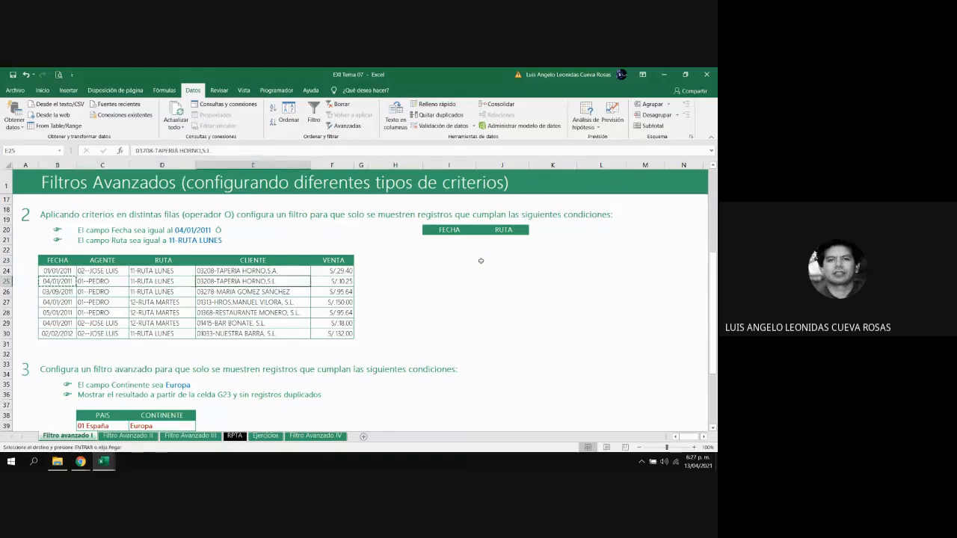
pyautogui.press('Up')
pyautogui.press('Up')
pyautogui.press('Up')
pyautogui.press('Up')
pyautogui.press('Right')
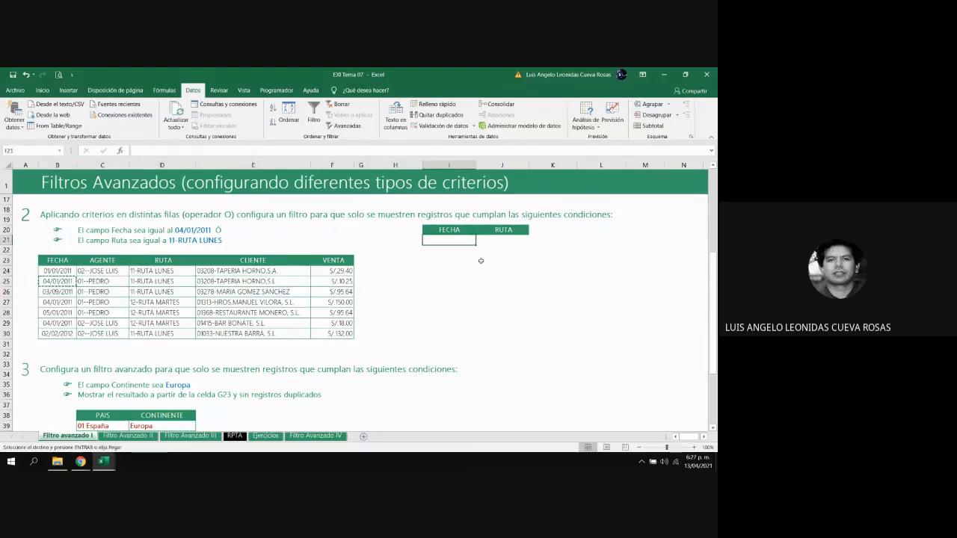
pyautogui.press('Return')
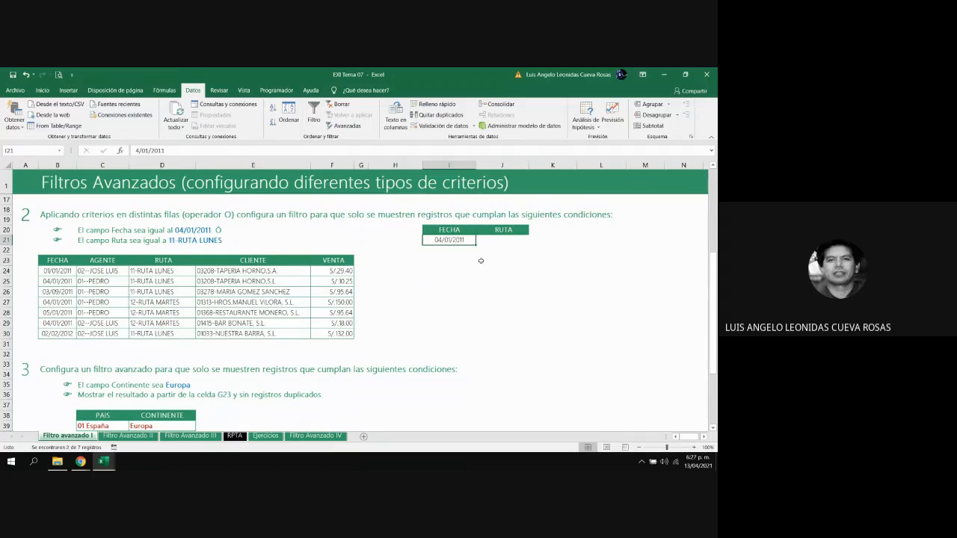
# Copy the route value 11-RUTA LUNES from cell D25 of the exercise 2 table.
pyautogui.press('Right')
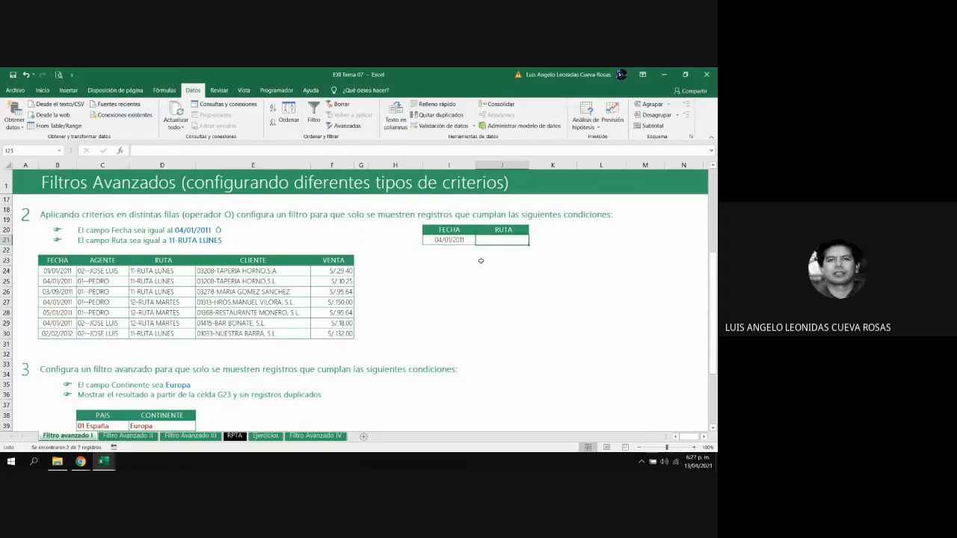
pyautogui.press('Left')
pyautogui.press('Left')
pyautogui.press('Left')
pyautogui.press('Left')
pyautogui.press('Left')
pyautogui.press('Left')
pyautogui.press('Left')
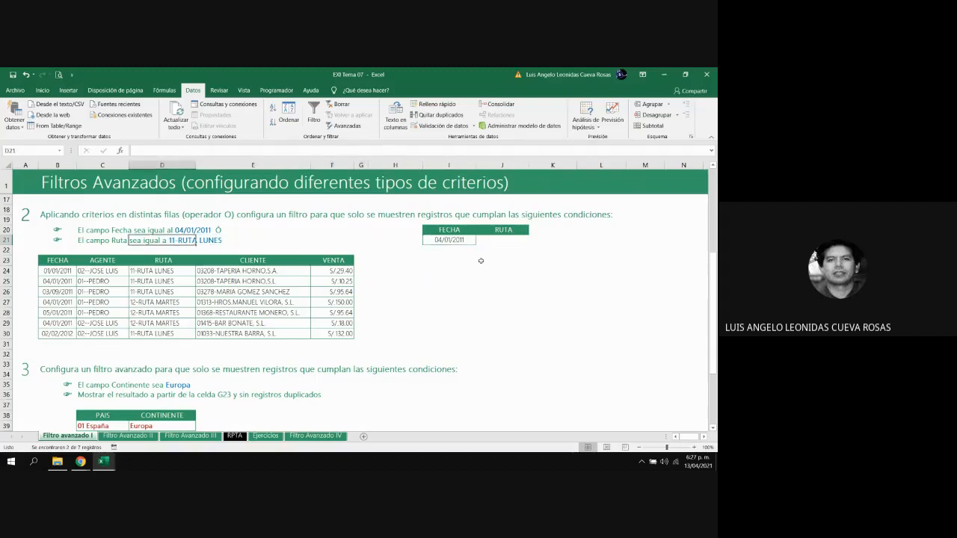
pyautogui.press('Down')
pyautogui.press('Down')
pyautogui.press('Down')
pyautogui.press('Right')
pyautogui.press('Down')
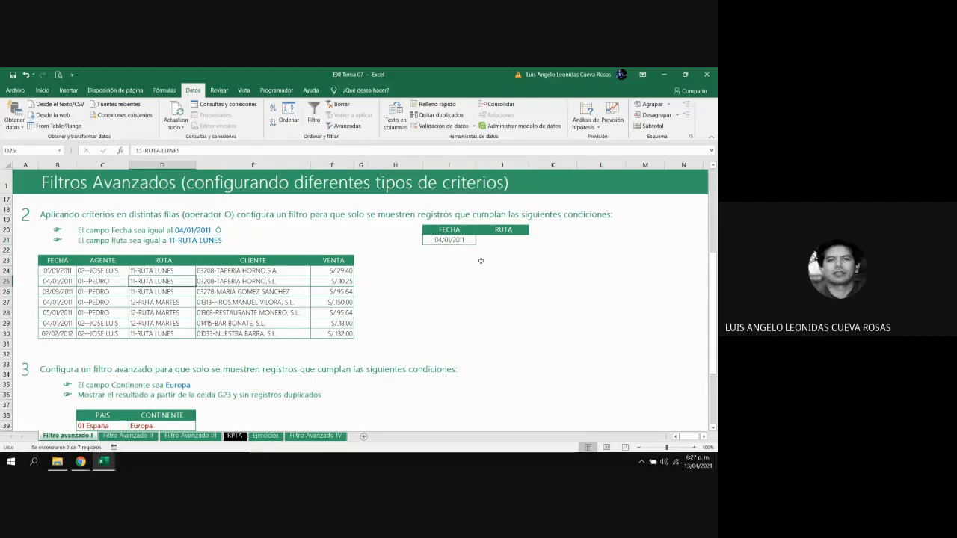
pyautogui.hotkey('ctrl', 'c')
# Paste the copied 11-RUTA LUNES value into J21, on the same row as the date criterion.
pyautogui.press('Right')
pyautogui.press('Right')
pyautogui.press('Right')
pyautogui.press('Right')
pyautogui.press('Right')
pyautogui.press('Right')
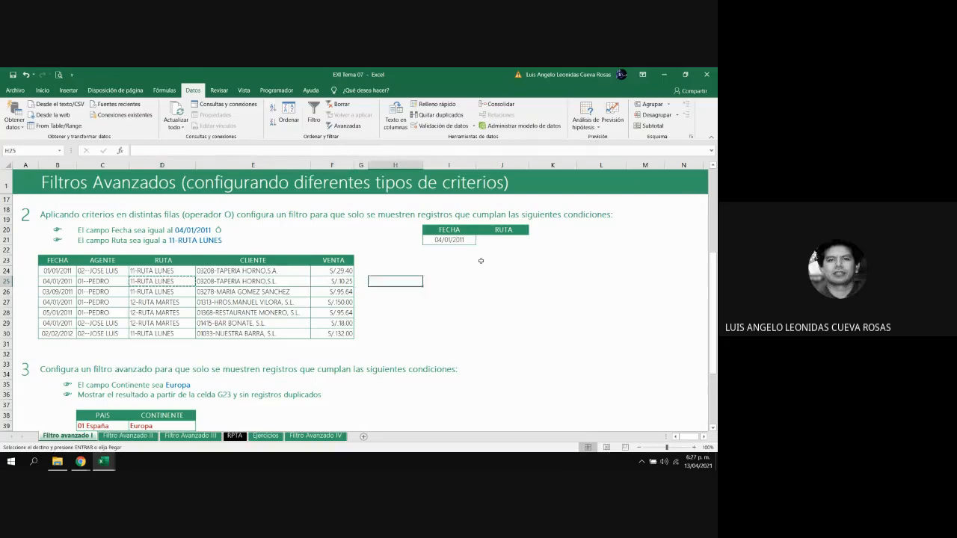
pyautogui.press('Up')
pyautogui.press('Up')
pyautogui.press('Up')
pyautogui.press('Up')
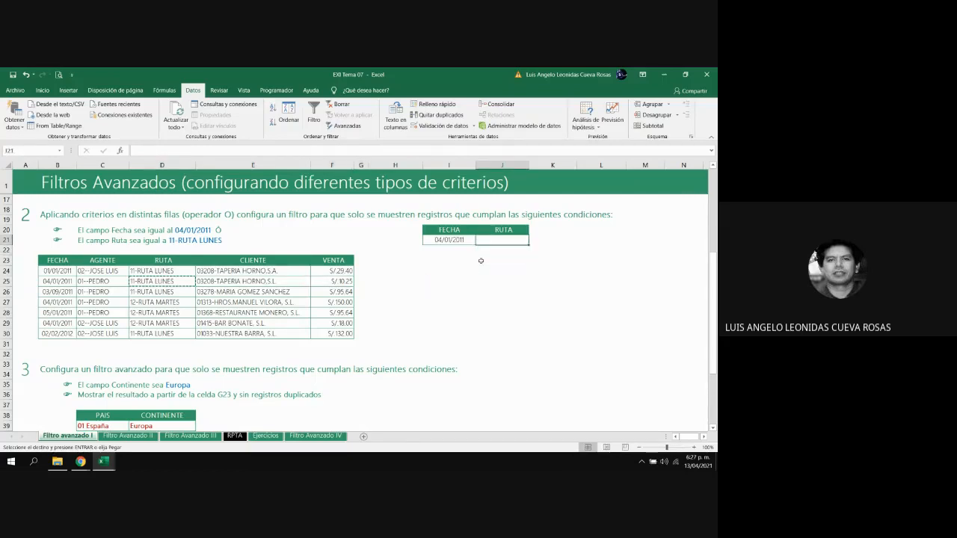
pyautogui.hotkey('ctrl', 'v')
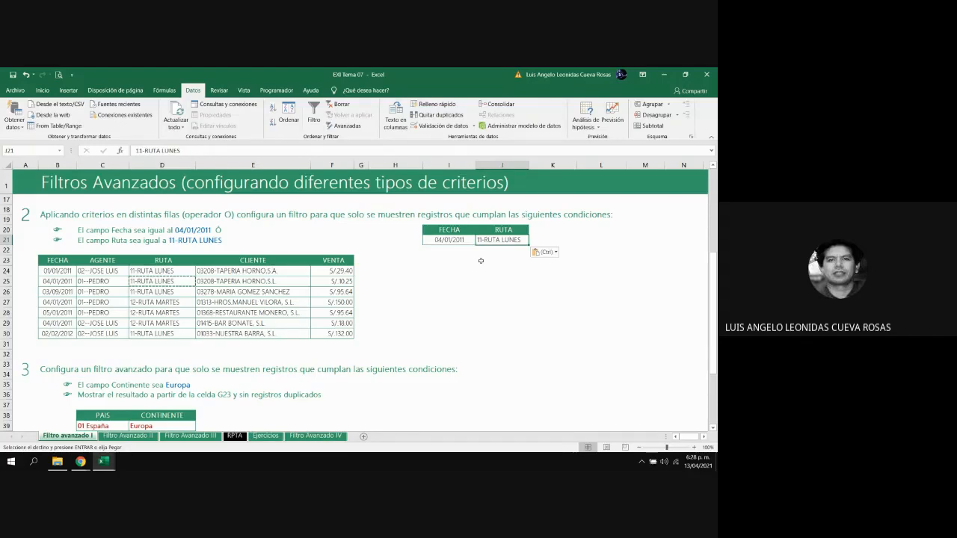
# Review the same-row criteria in I20:J21 and undo the route entry in J21.
pyautogui.press('Left')
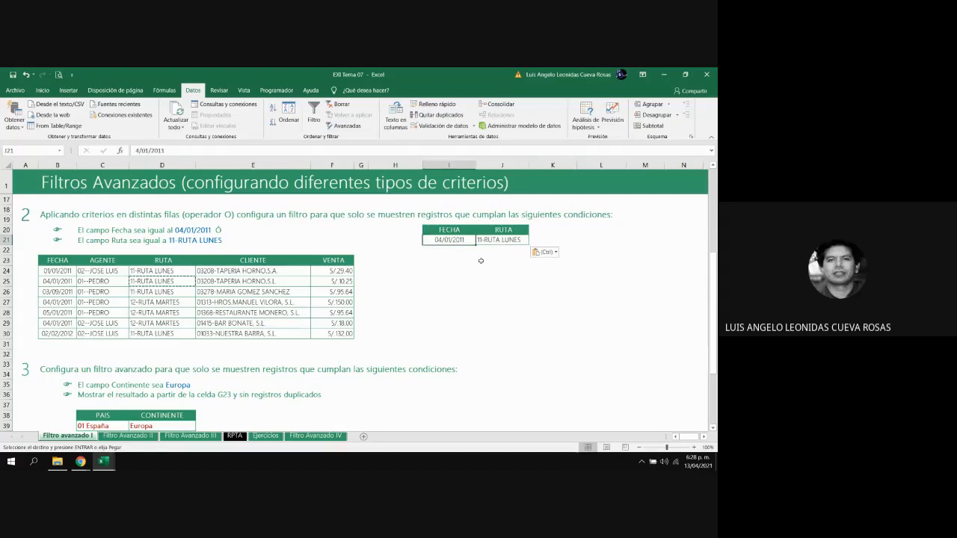
pyautogui.press('Right')
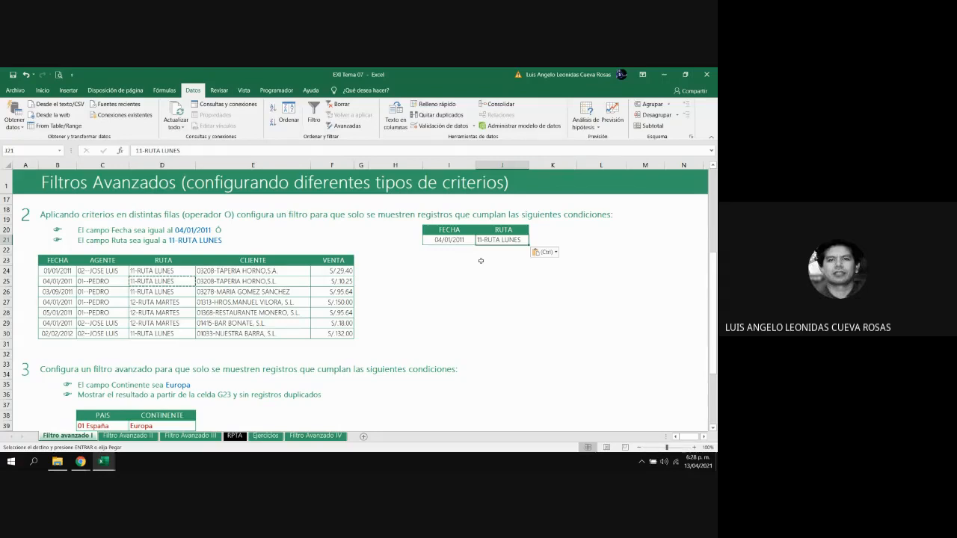
pyautogui.press('Left')
pyautogui.press('Up')
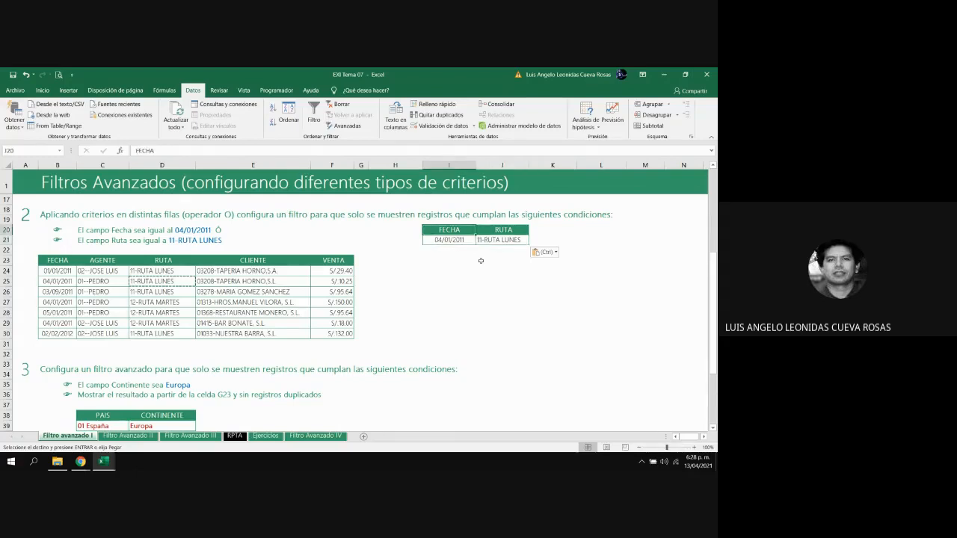
pyautogui.hotkey('shift', 'Down')
pyautogui.hotkey('shift', 'Right')
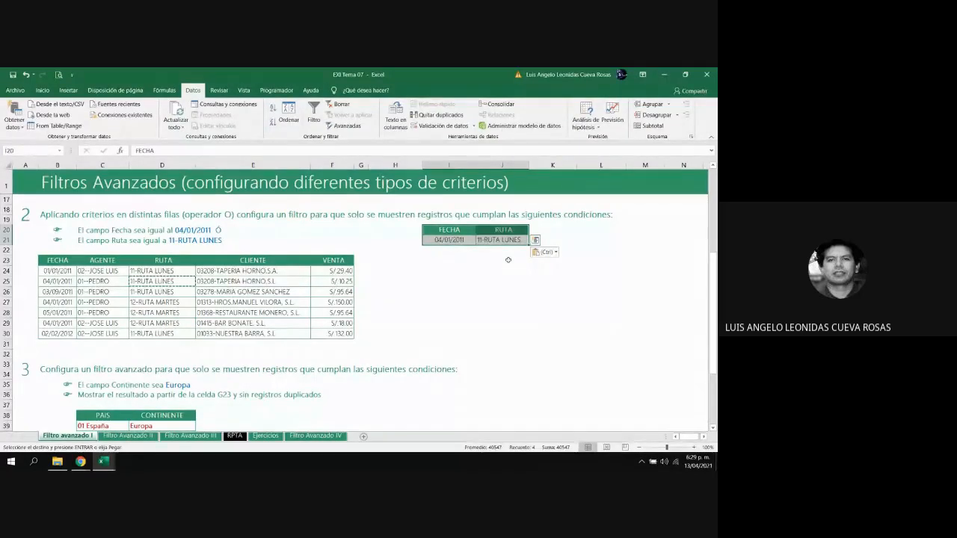
pyautogui.press('Escape')
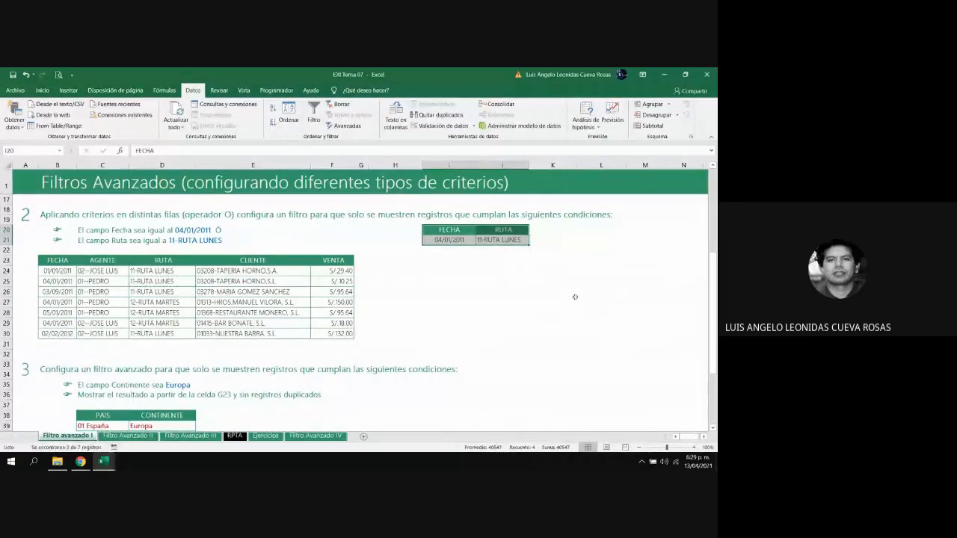
pyautogui.hotkey('ctrl', 'z')
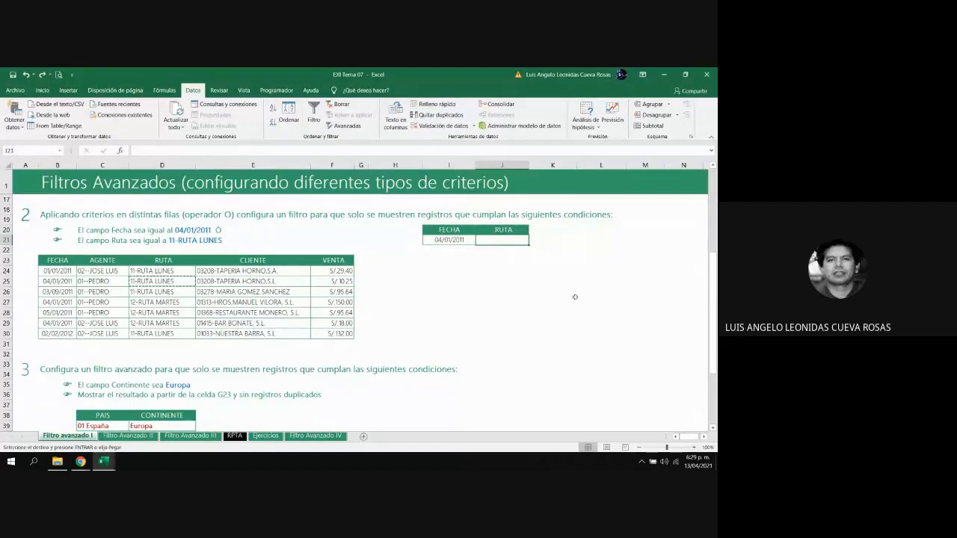
# Paste the copied route 11-RUTA LUNES into J22, one row below the date criterion.
pyautogui.press('Down')
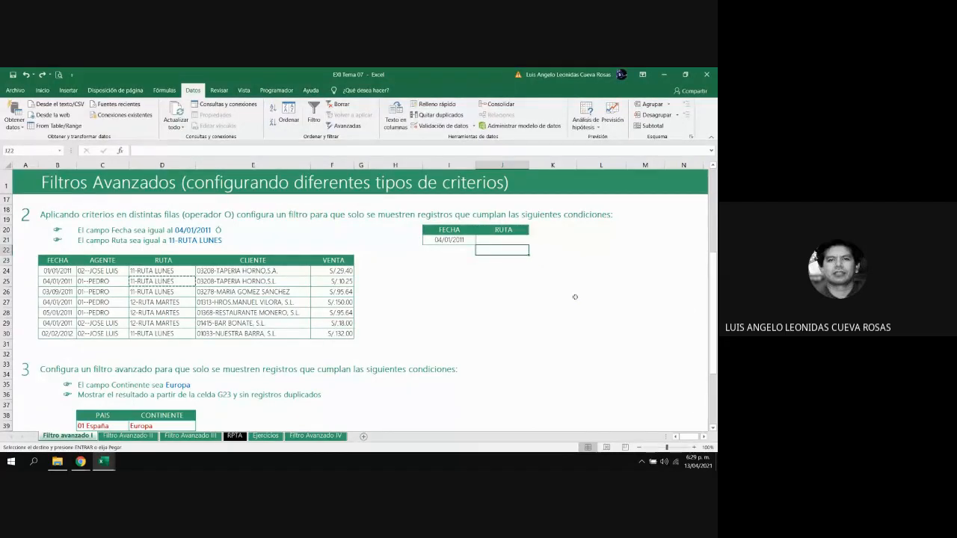
pyautogui.press('Down')
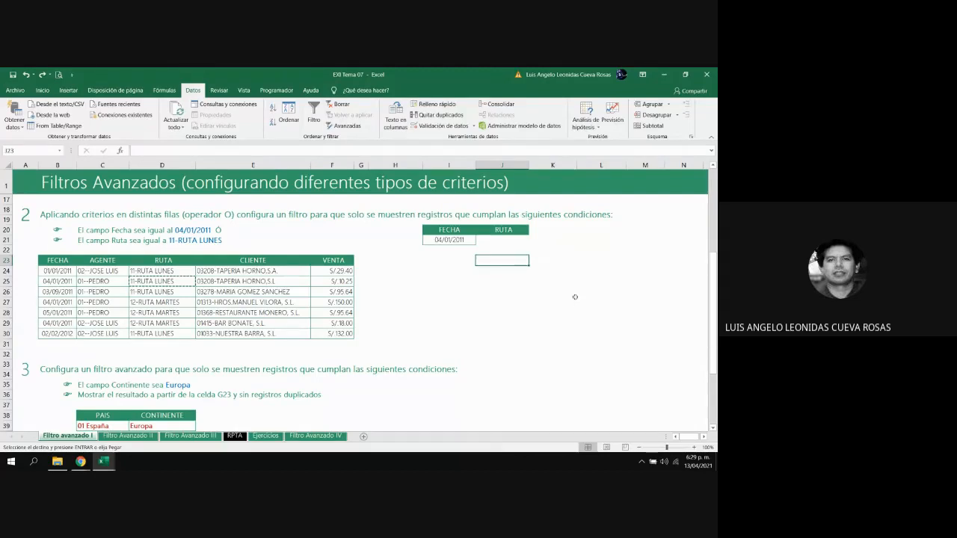
pyautogui.press('Up')
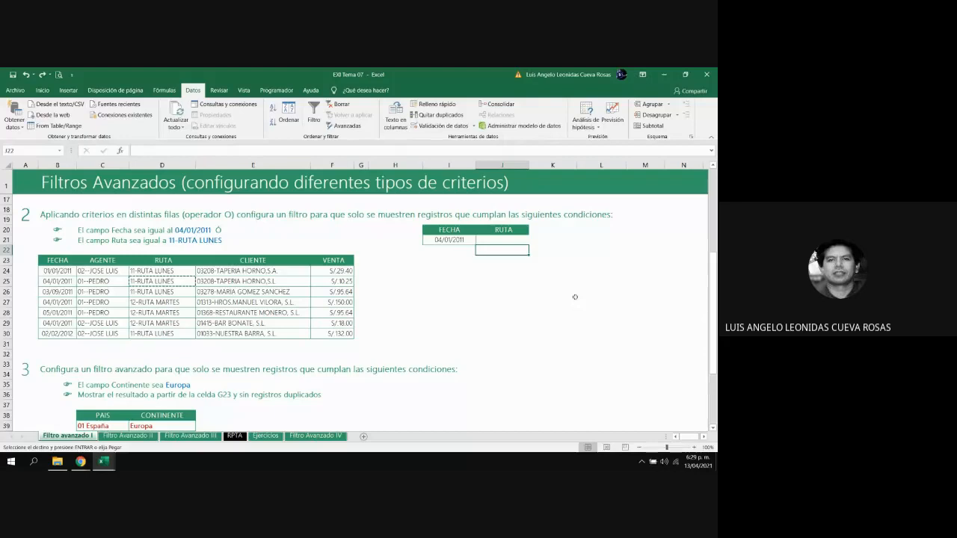
pyautogui.hotkey('ctrl', 'v')
pyautogui.press('Left')
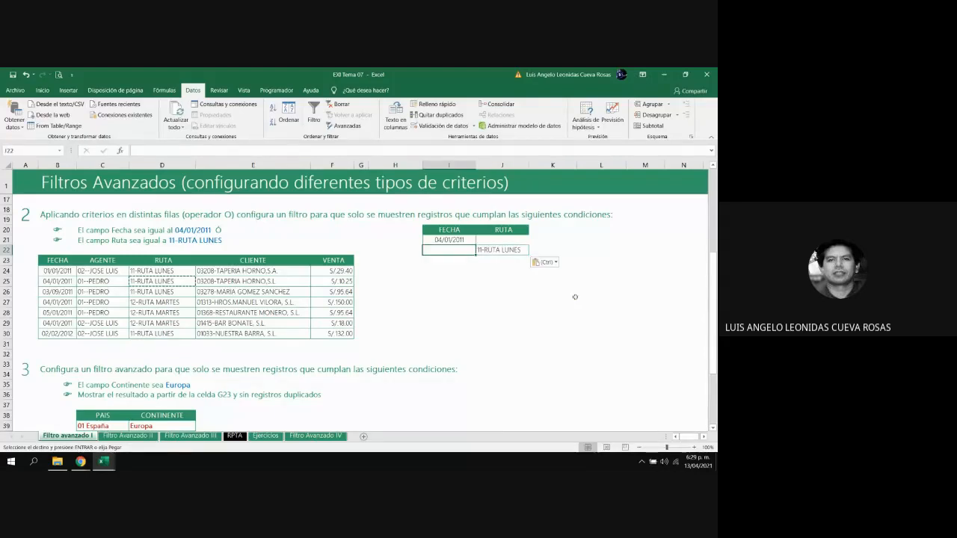
# Copy the blank cell I22 onto J21 in the exercise 2 criteria range.
pyautogui.press('Escape')
pyautogui.hotkey('ctrl', 'c')
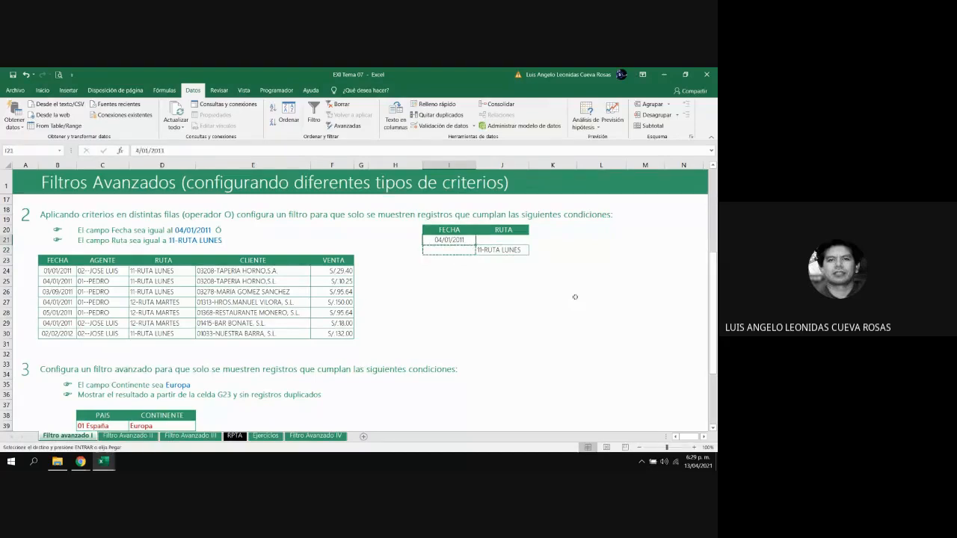
pyautogui.press('Up')
pyautogui.press('Right')
pyautogui.hotkey('ctrl', 'v')
pyautogui.press('Down')
pyautogui.press('Down')
pyautogui.press('Down')
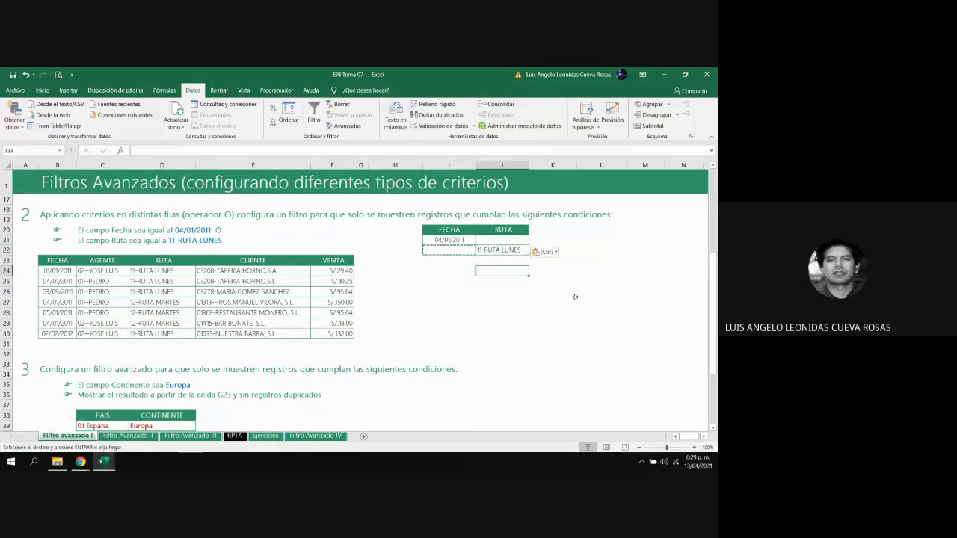
# Copy J22 onto I22 to carry over its cell formatting, and clear the pasted route from I22.
pyautogui.press('Up')
pyautogui.press('Up')
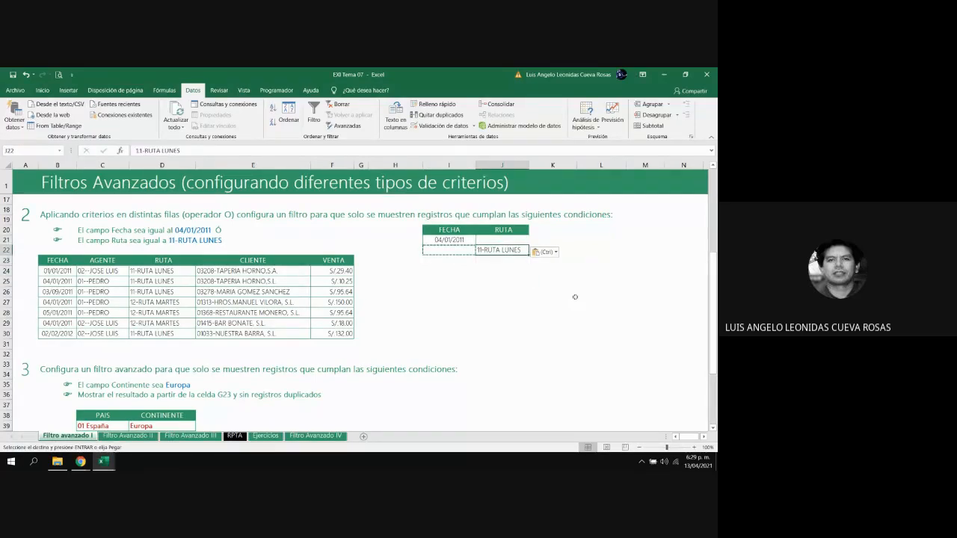
pyautogui.hotkey('ctrl', 'c')
pyautogui.press('Left')
pyautogui.hotkey('ctrl', 'v')
pyautogui.press('Delete')
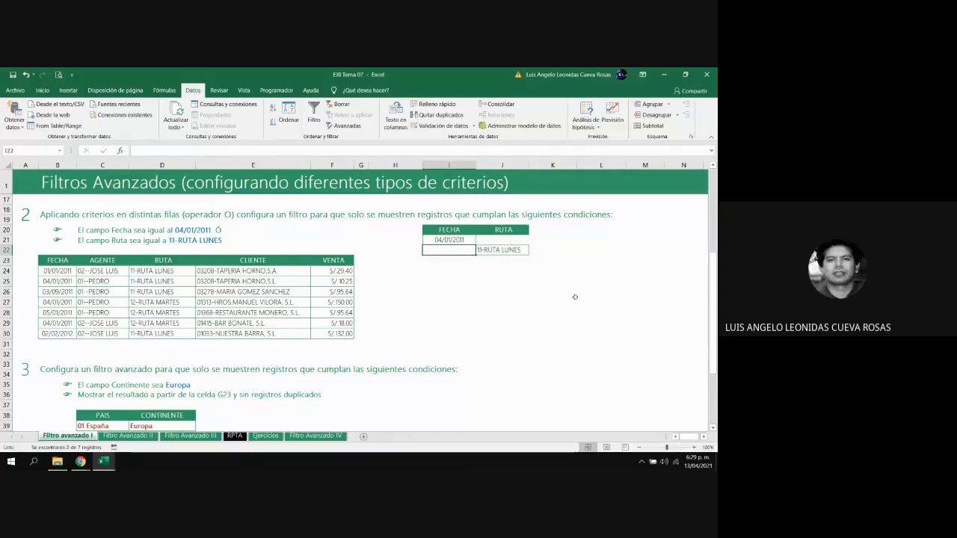
# Copy the cleared, formatted cell I22 onto J21 so the empty route cell gets the same formatting.
pyautogui.hotkey('ctrl', 'c')
pyautogui.press('Up')
pyautogui.press('Right')
pyautogui.hotkey('ctrl', 'v')
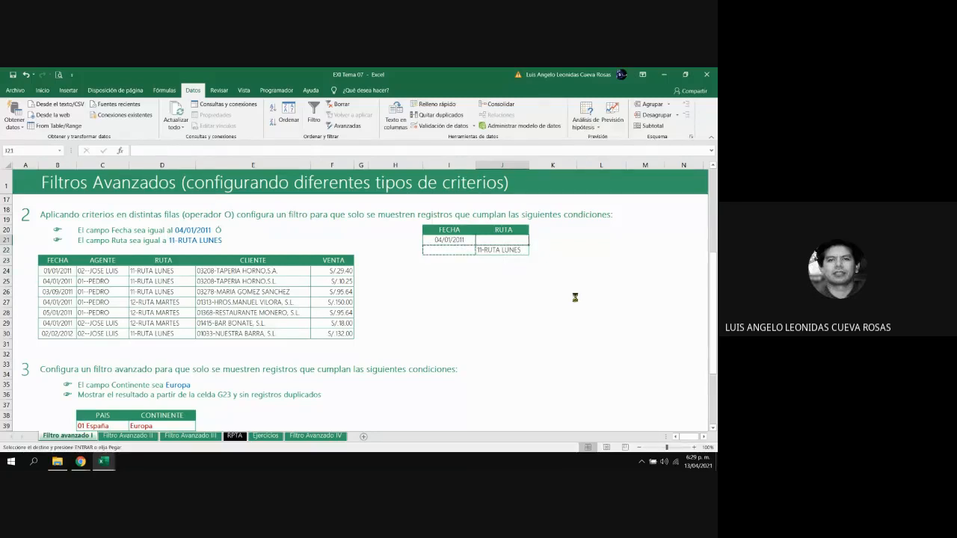
pyautogui.press('Down')
pyautogui.press('Down')
pyautogui.press('Escape')
pyautogui.press('Down')
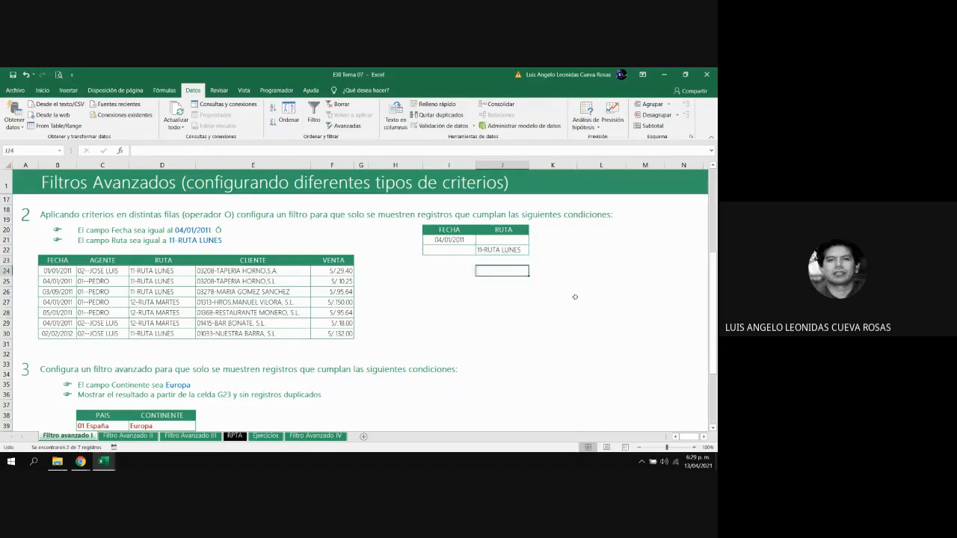
pyautogui.press('Down')
pyautogui.press('Down')
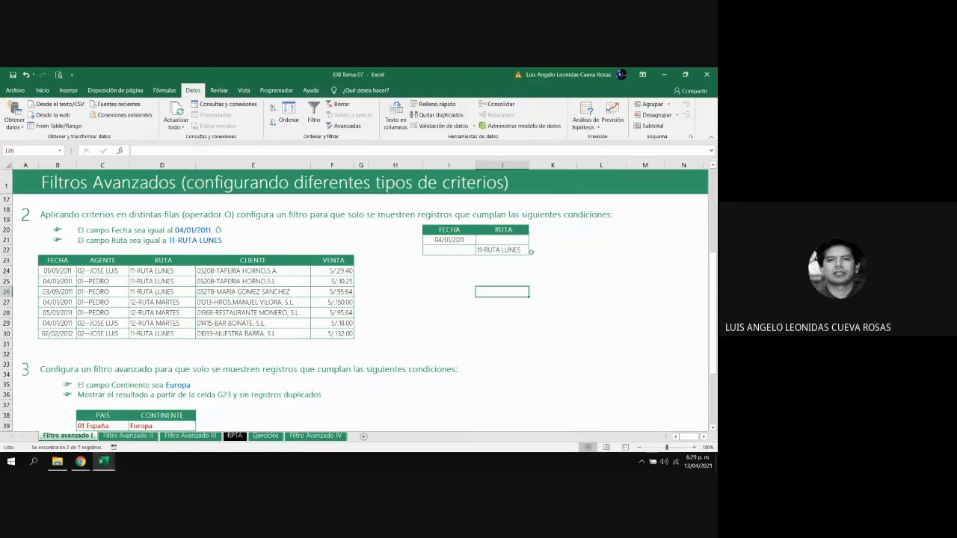
# Examine the criteria range I20:J22, checking the date row, the route row and the blank cells I22 and J21.
pyautogui.click(440, 231)
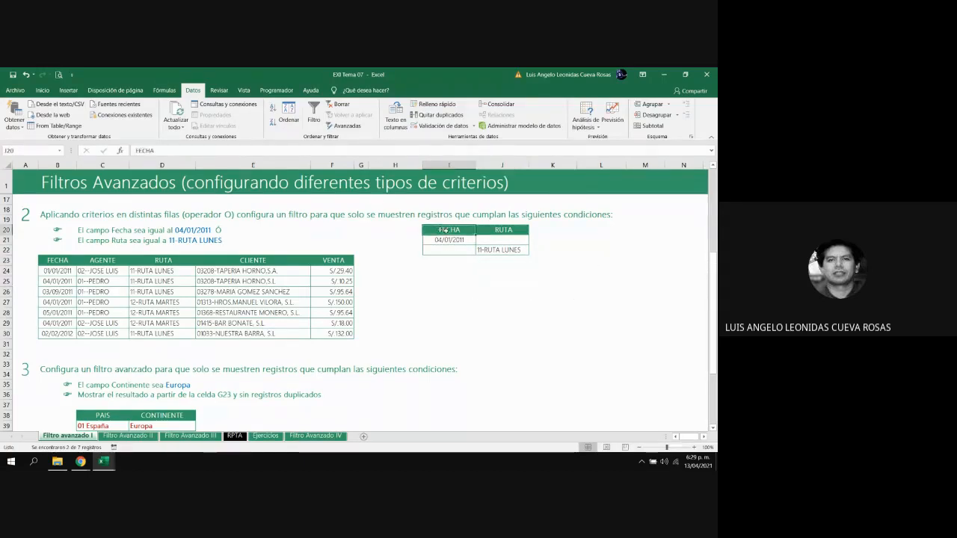
pyautogui.moveTo(440, 231); pyautogui.dragTo(496, 248)
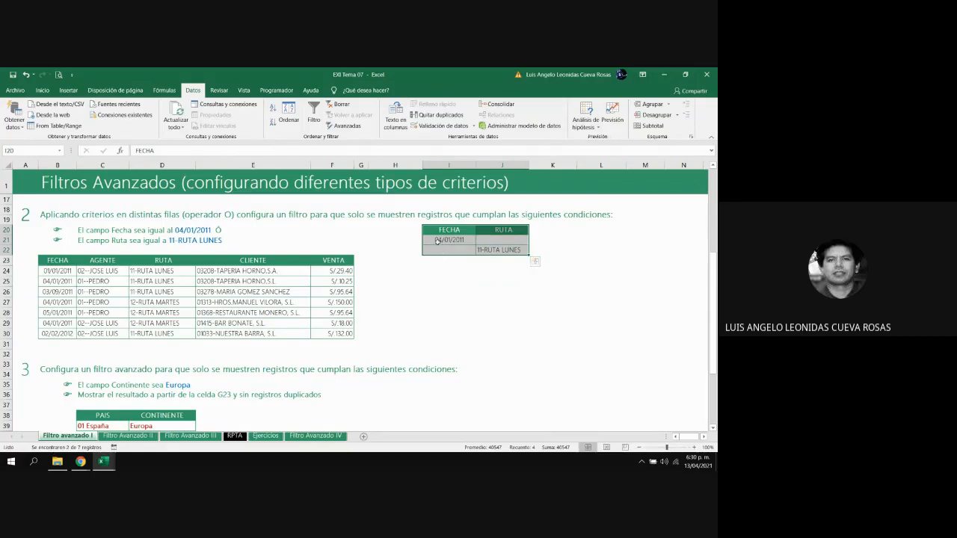
pyautogui.moveTo(440, 241); pyautogui.dragTo(483, 250)
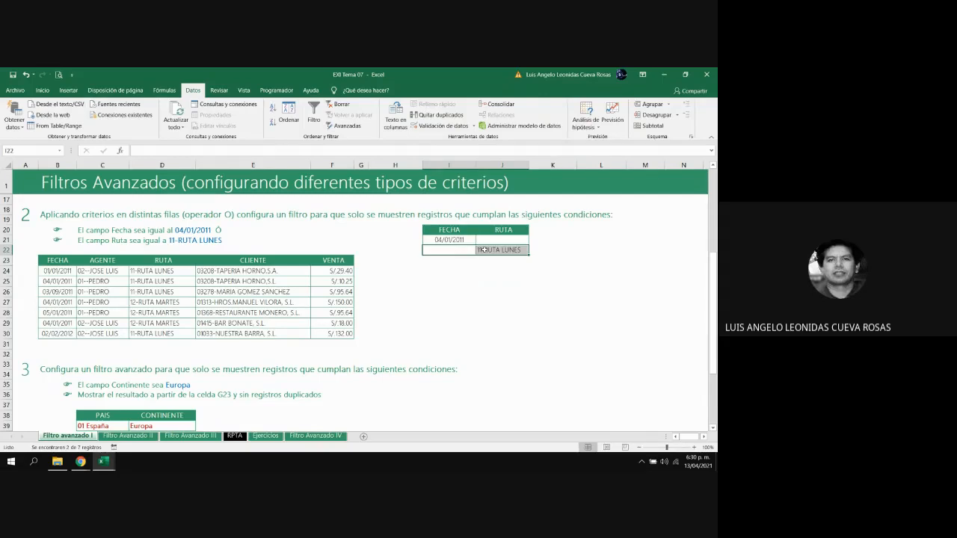
pyautogui.moveTo(457, 240); pyautogui.dragTo(482, 250)
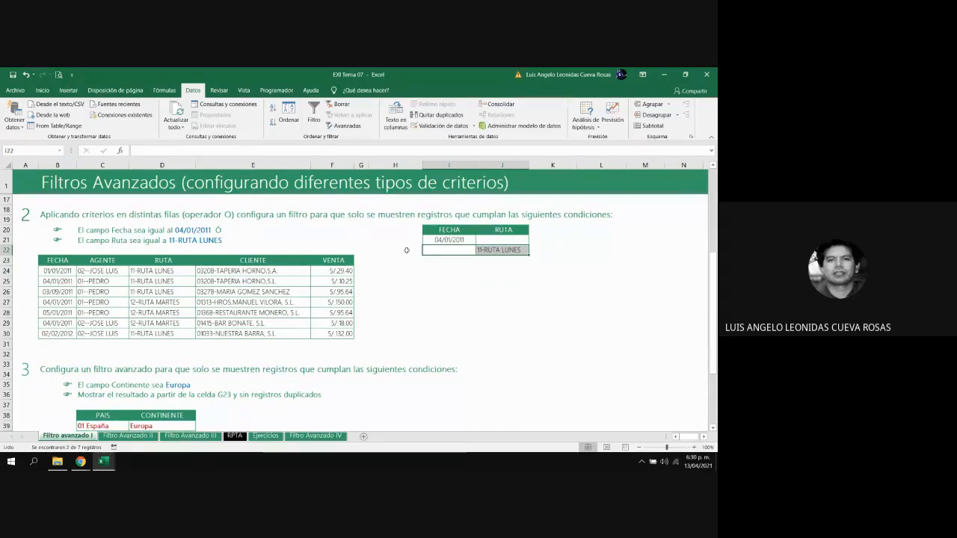
pyautogui.press('Up')
pyautogui.press('Up')
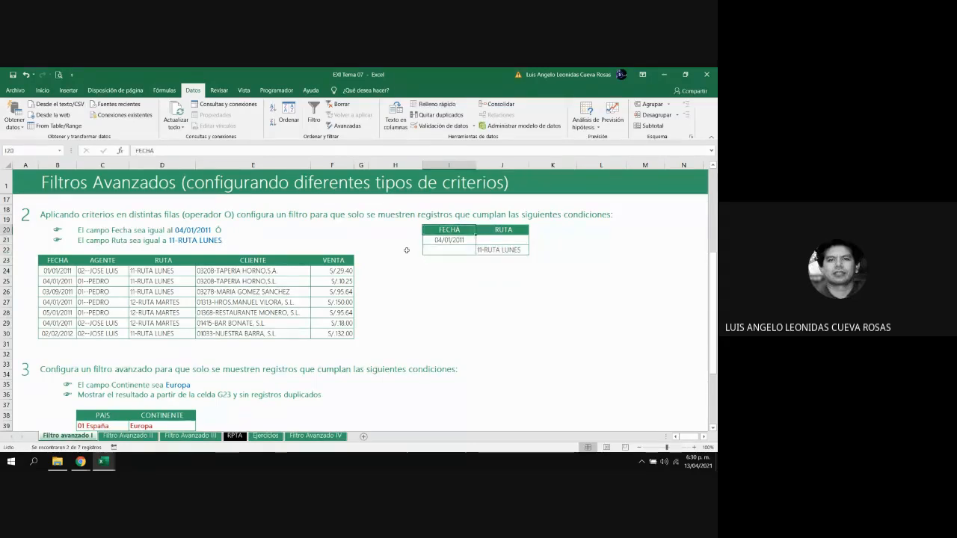
pyautogui.hotkey('shift', 'Right')
pyautogui.hotkey('shift', 'Down')
pyautogui.hotkey('shift', 'Down')
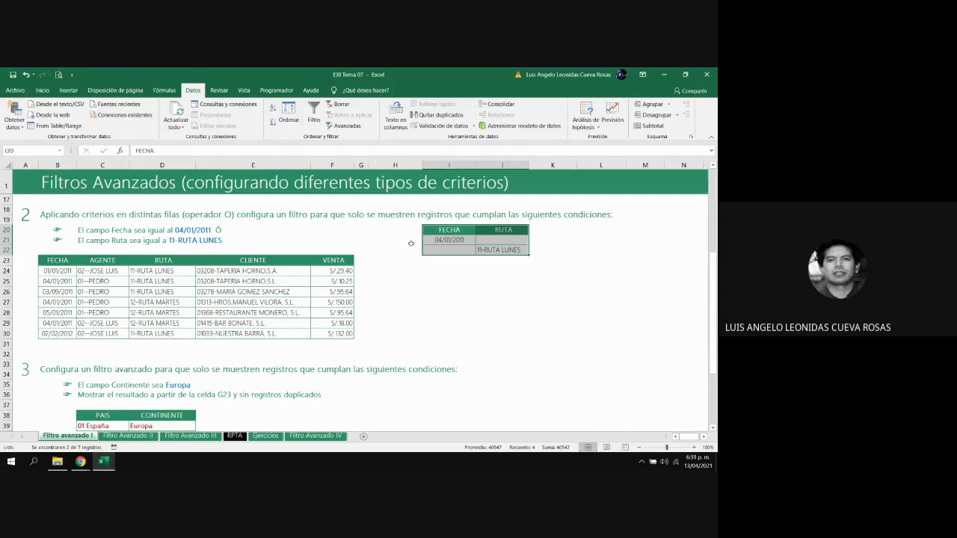
pyautogui.click(437, 251)
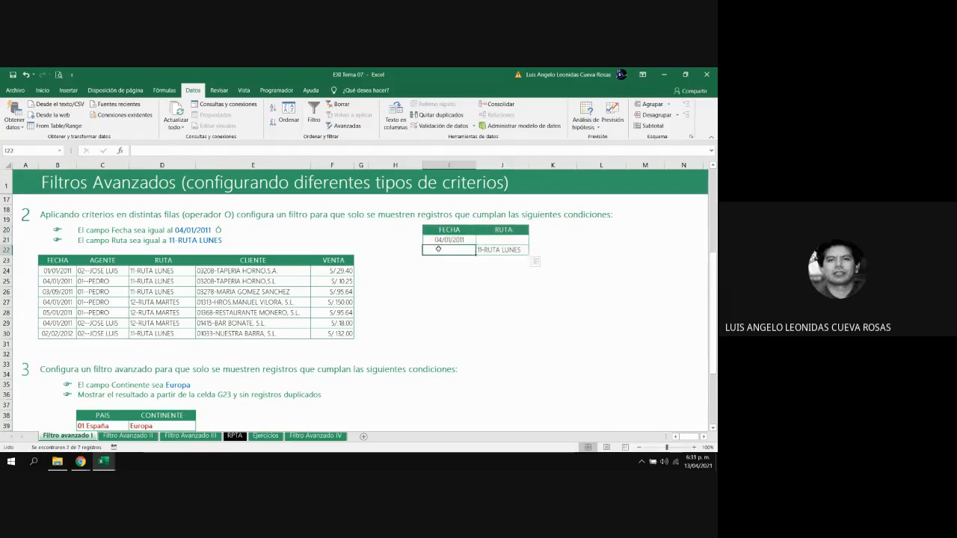
pyautogui.click(481, 243)
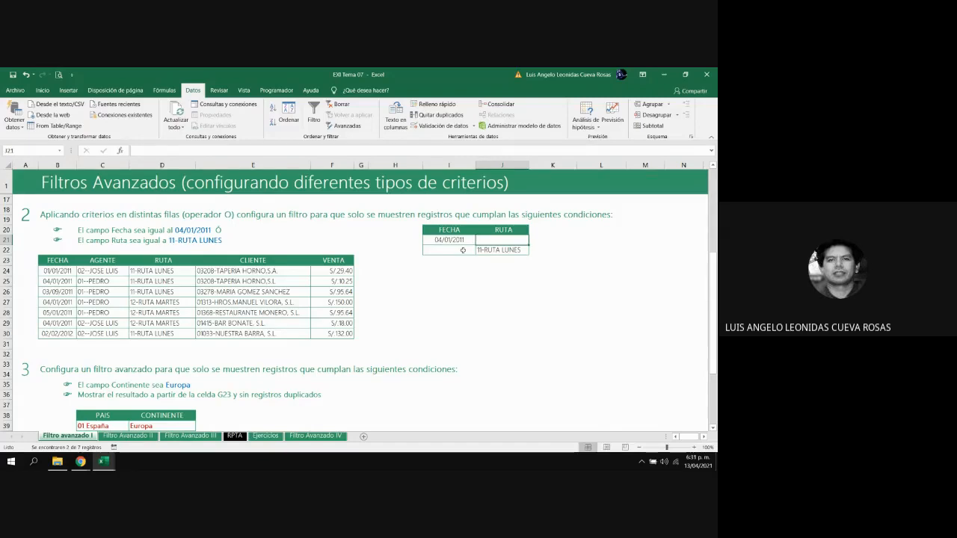
# Fill the date criterion row I21:J21 with yellow.
pyautogui.press('Left')
pyautogui.hotkey('shift', 'Right')
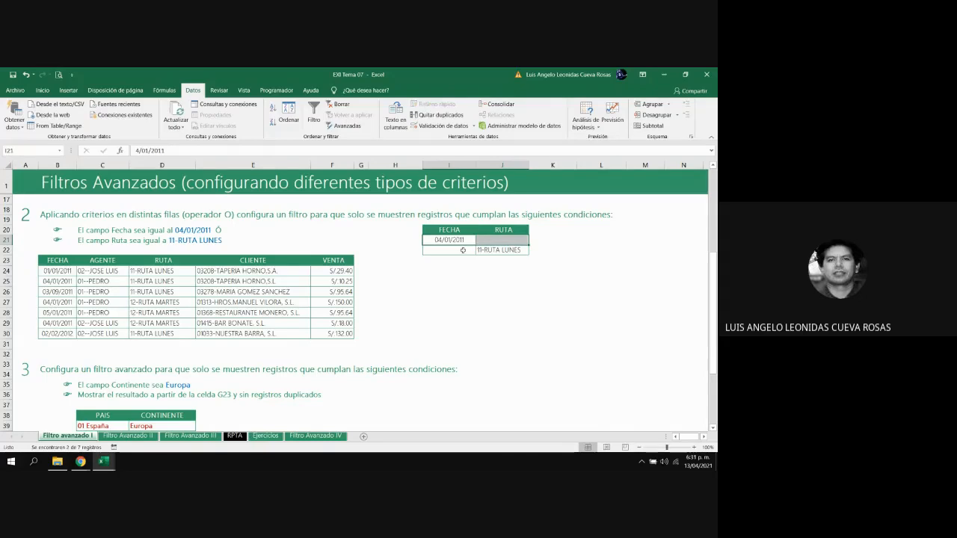
pyautogui.click(42, 91)
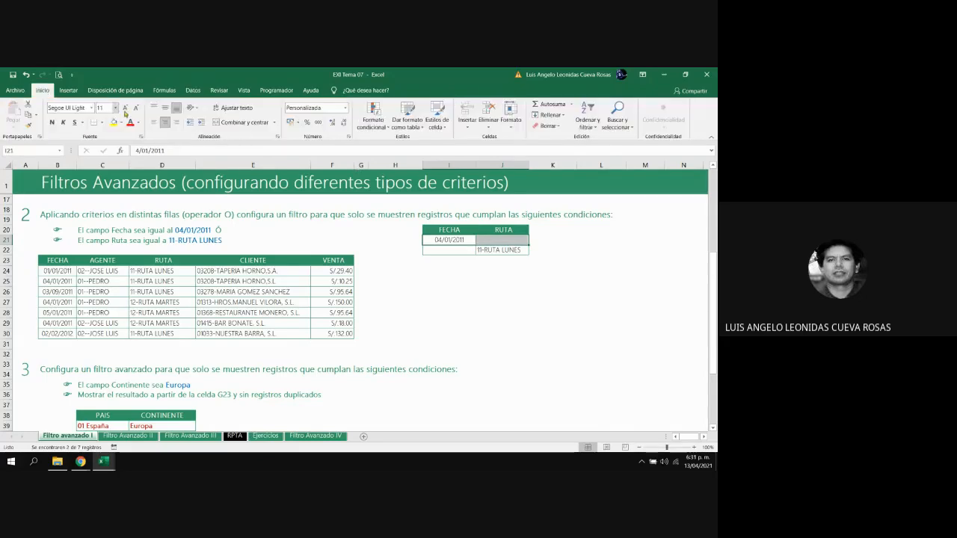
pyautogui.click(114, 122)
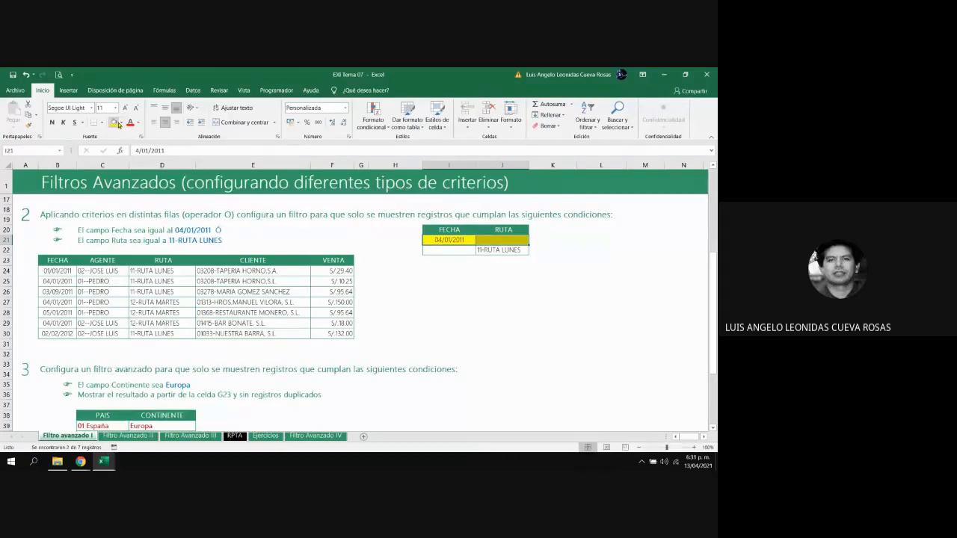
# Fill the route criterion row I22:J22 with light blue.
pyautogui.press('Down')
pyautogui.hotkey('shift', 'Right')
pyautogui.click(121, 124)
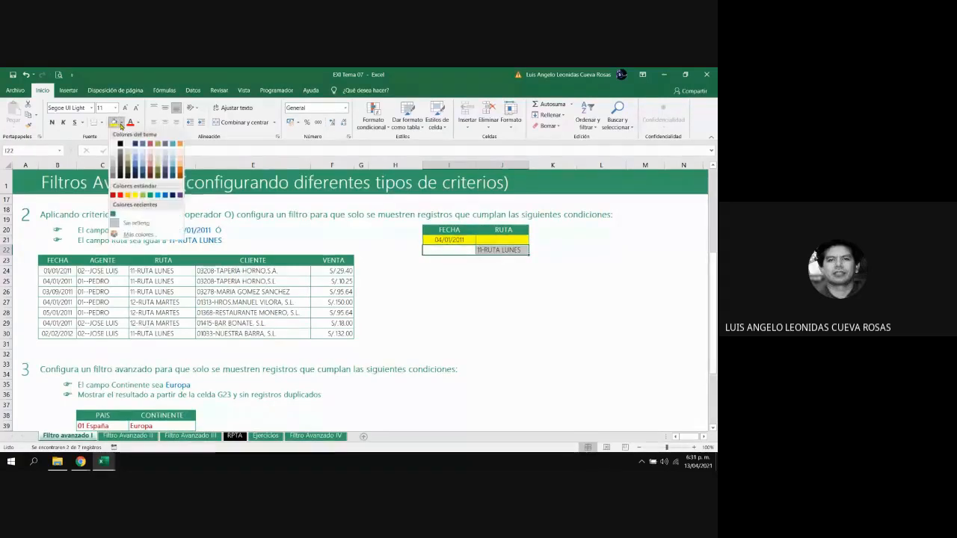
pyautogui.click(134, 153)
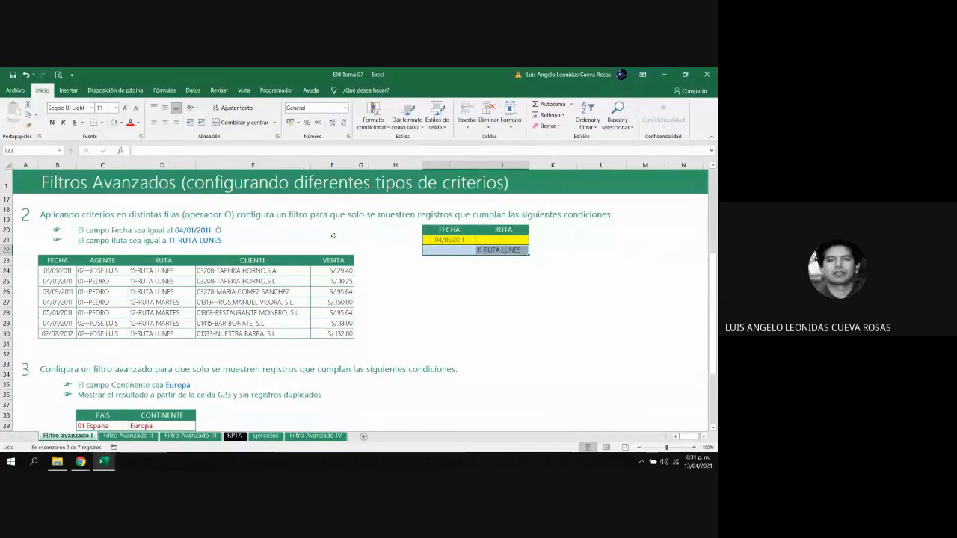
# Compare the two coloured criteria rows I21:J21 and I22:J22 as separate alternative conditions.
pyautogui.click(504, 300)
pyautogui.press('Up')
pyautogui.press('Up')
pyautogui.press('Up')
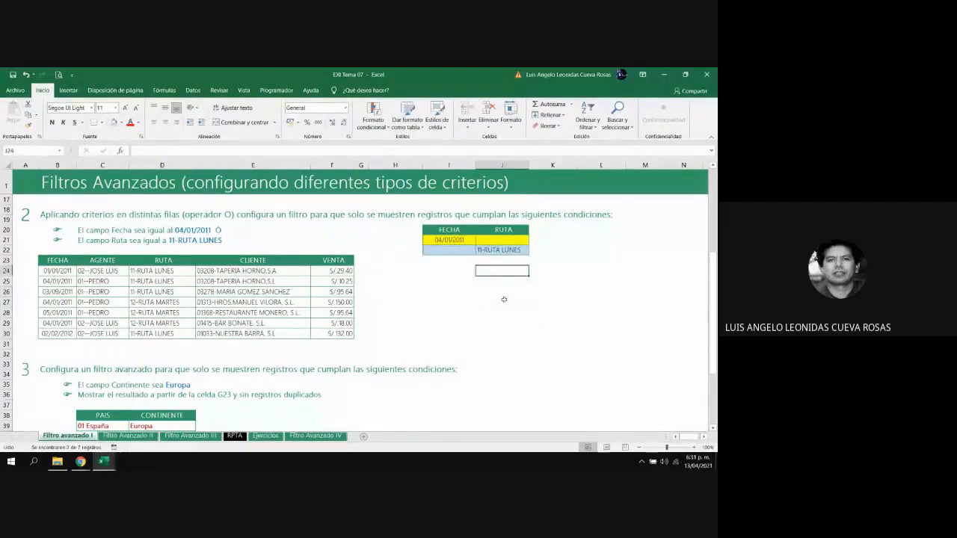
pyautogui.press('Up')
pyautogui.press('Up')
pyautogui.press('Up')
pyautogui.press('Left')
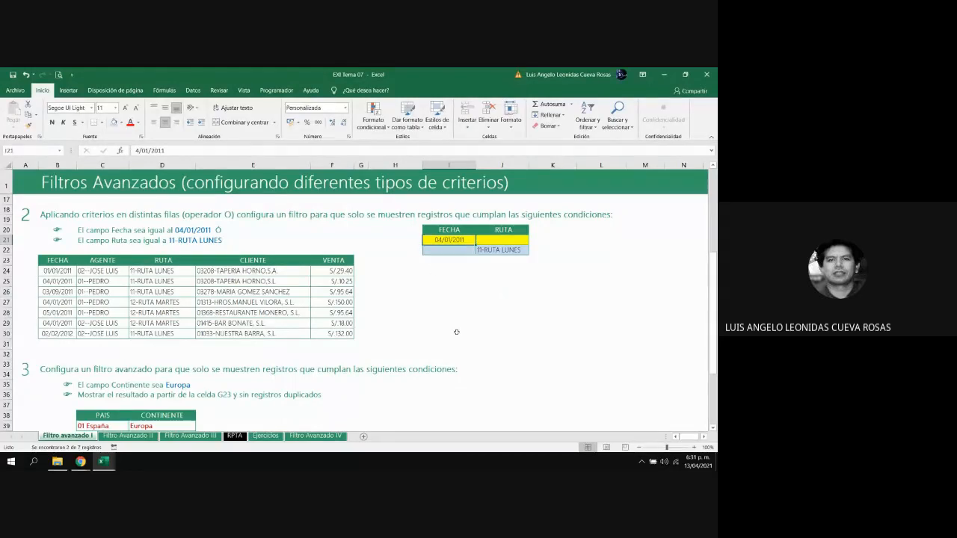
pyautogui.hotkey('shift', 'Right')
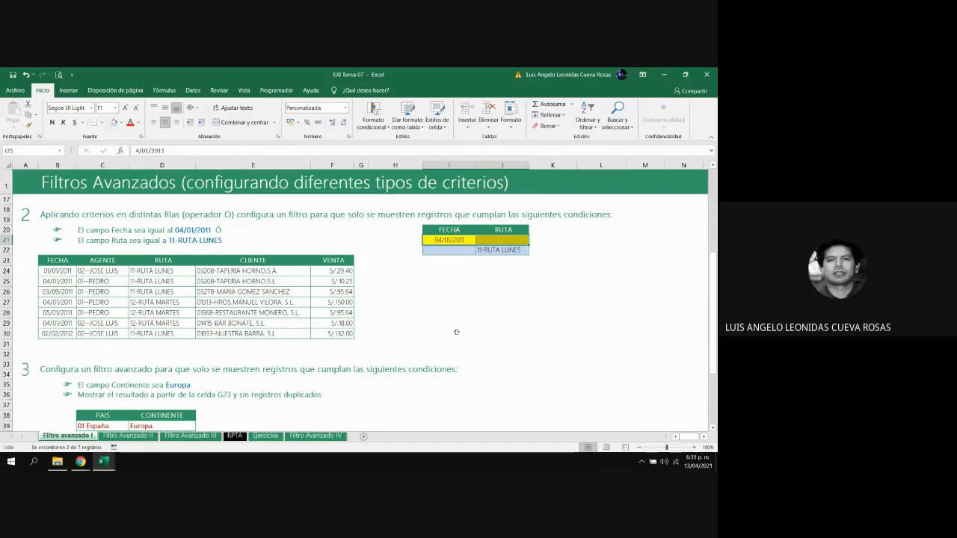
pyautogui.press('Down')
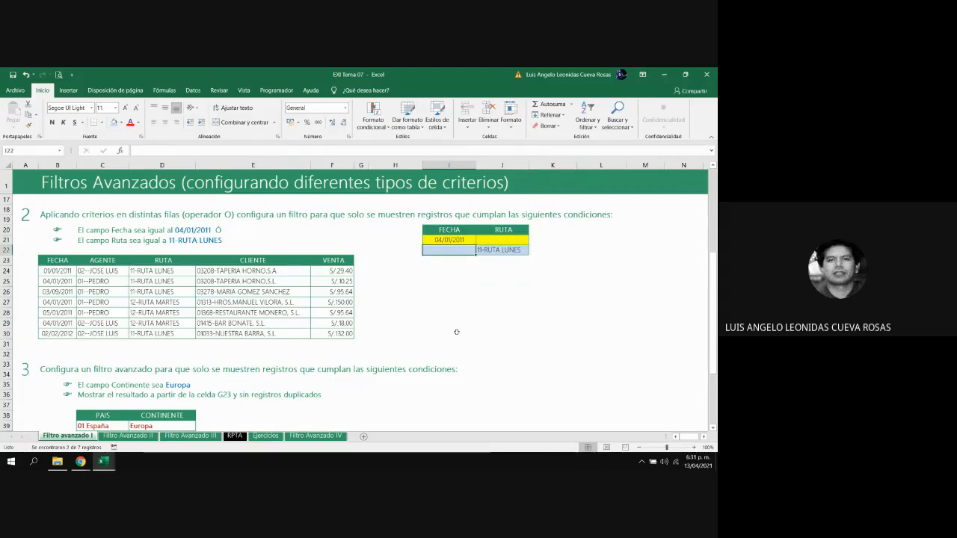
pyautogui.hotkey('shift', 'Right')
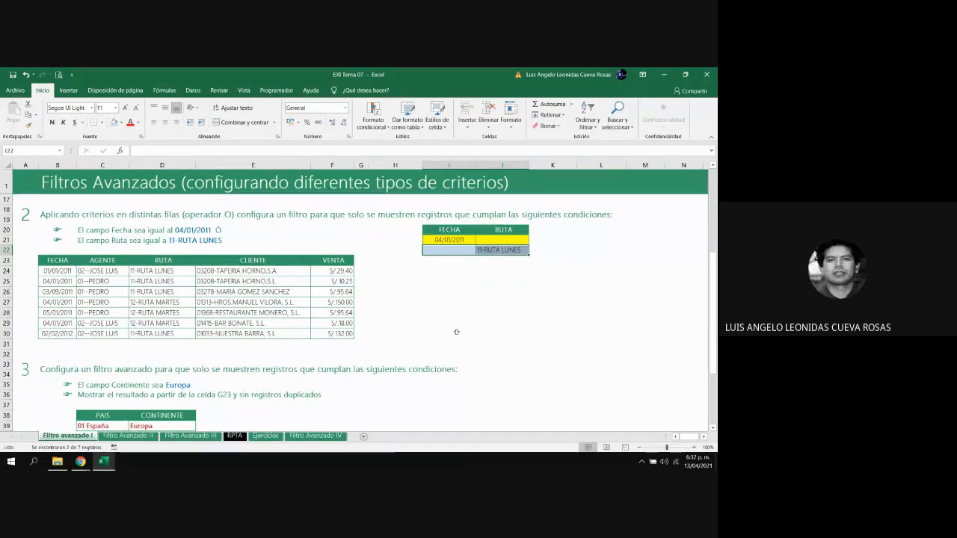
pyautogui.press('Up')
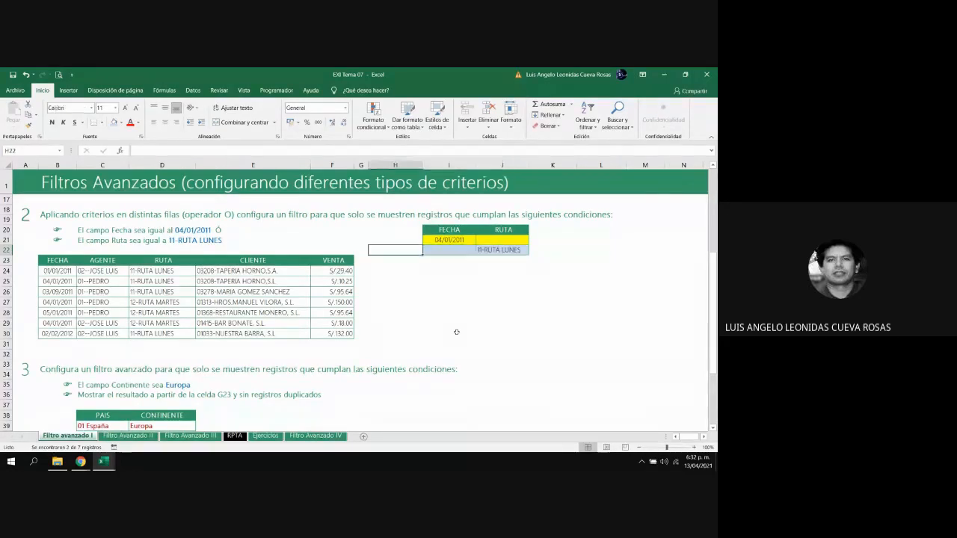
pyautogui.hotkey('shift', 'Right')
pyautogui.press('Left')
pyautogui.press('Down')
pyautogui.press('Right')
pyautogui.hotkey('shift', 'Right')
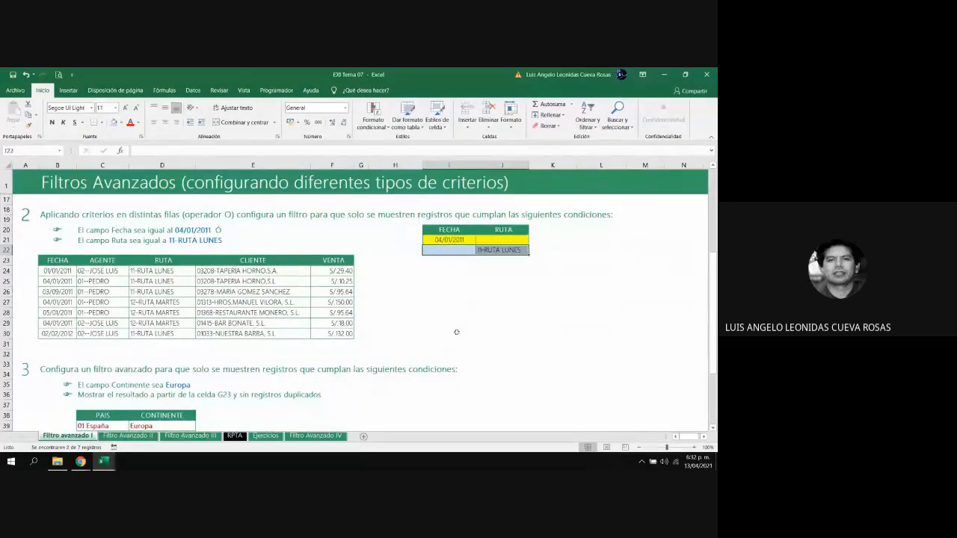
pyautogui.press('Left')
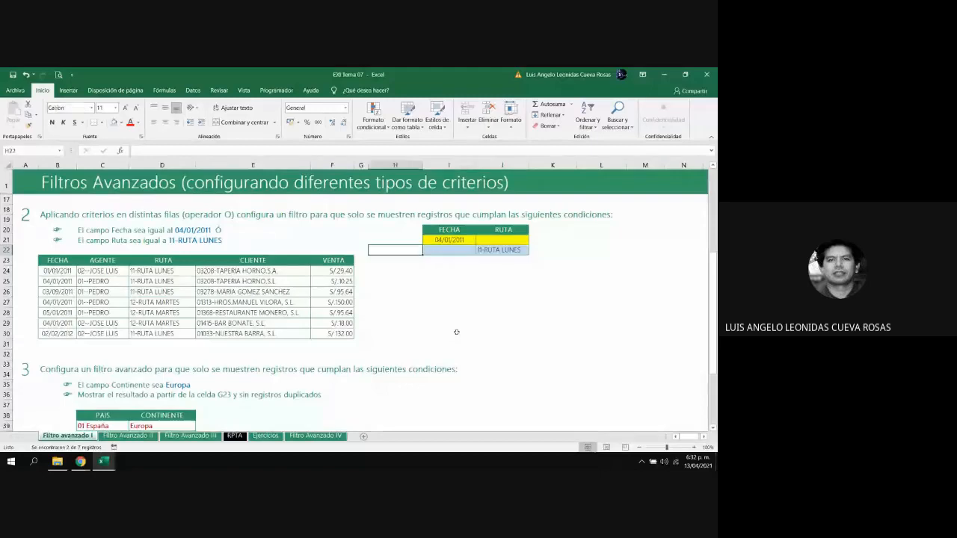
pyautogui.press('Right')
pyautogui.press('Up')
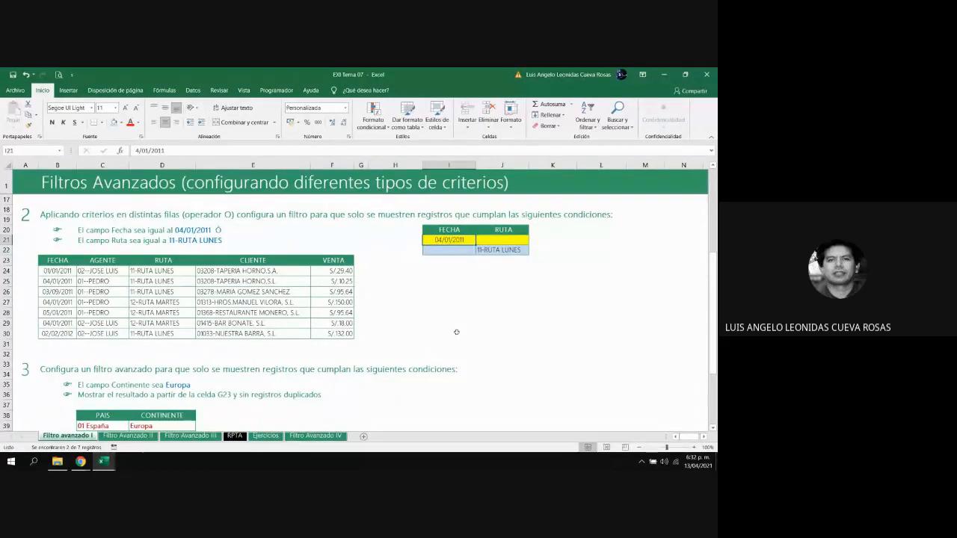
# Undo the yellow and light blue row fills and review the whole criteria range I20:J22.
pyautogui.hotkey('ctrl', 'z')
pyautogui.hotkey('ctrl', 'z')
pyautogui.press('Up')
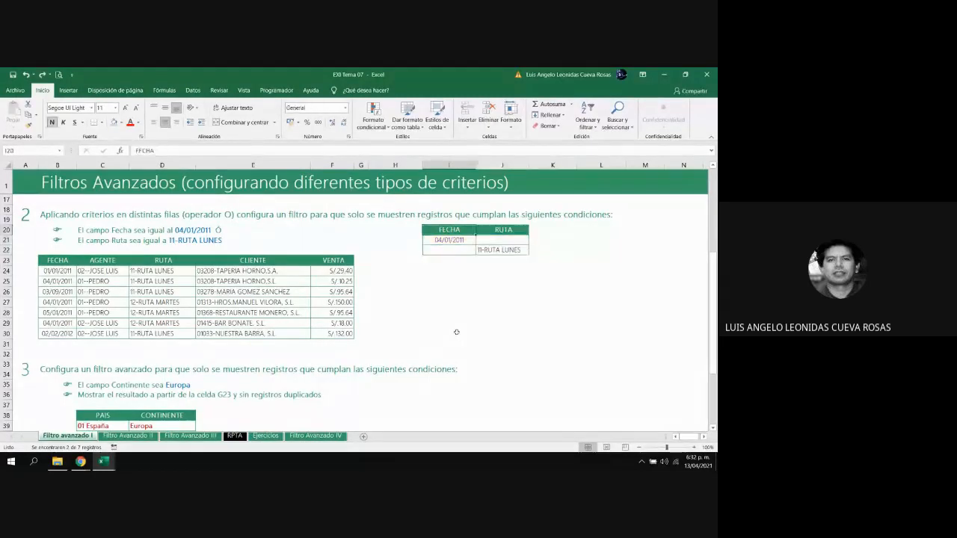
pyautogui.hotkey('shift', 'Right')
pyautogui.hotkey('shift', 'Down')
pyautogui.hotkey('shift', 'Down')
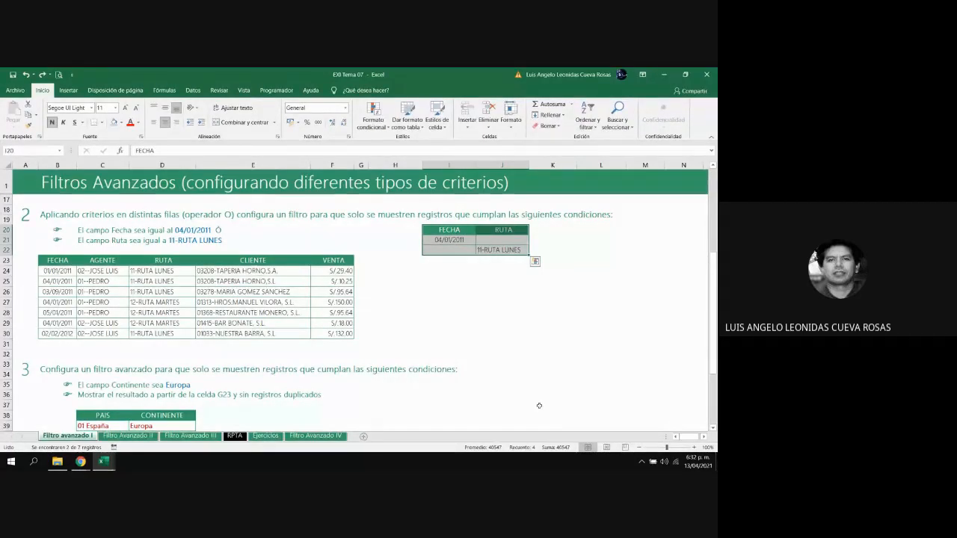
pyautogui.press('Down')
pyautogui.press('Down')
pyautogui.press('Down')
pyautogui.press('Down')
pyautogui.press('Down')
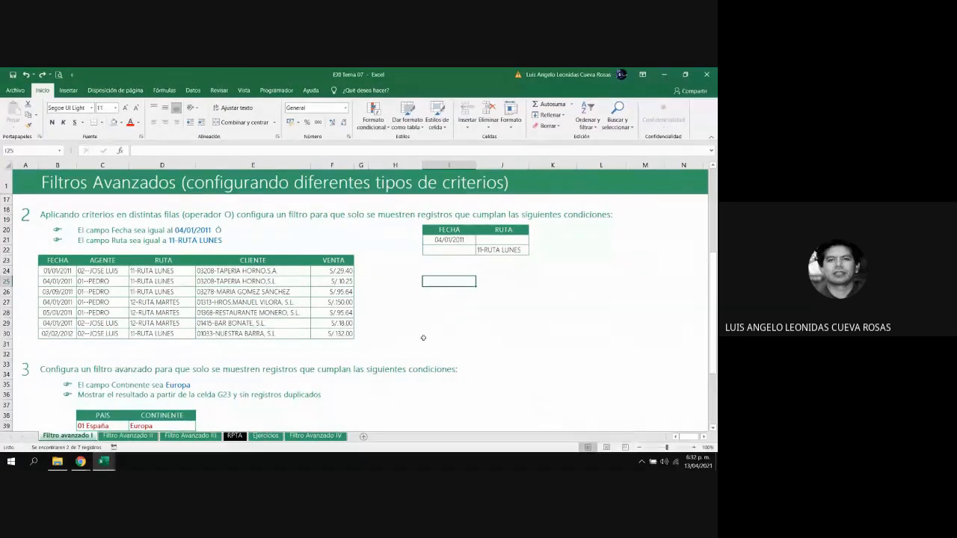
# Start an Advanced Filter and set its list range to exercise 2's sales table, B23:F30.
pyautogui.click(193, 90)
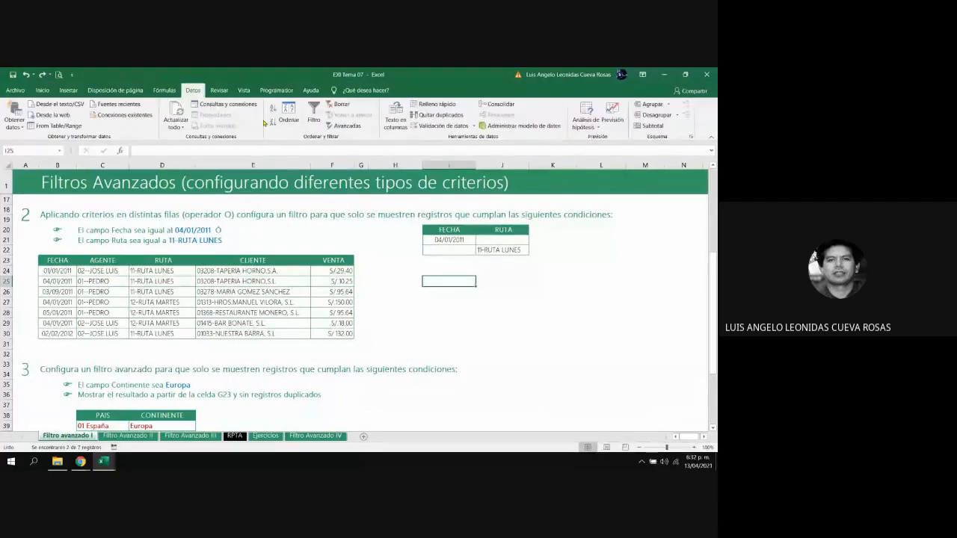
pyautogui.click(347, 127)
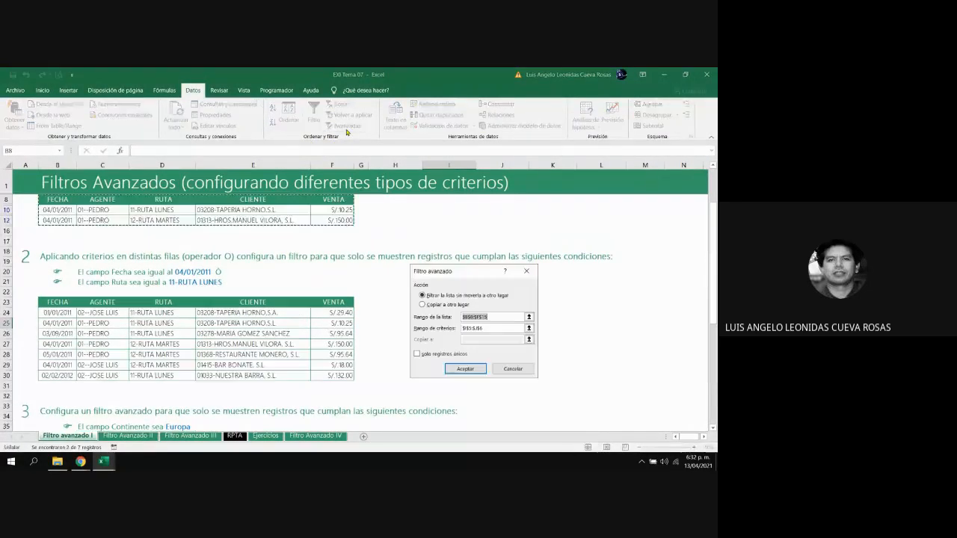
pyautogui.moveTo(461, 274); pyautogui.dragTo(581, 252)
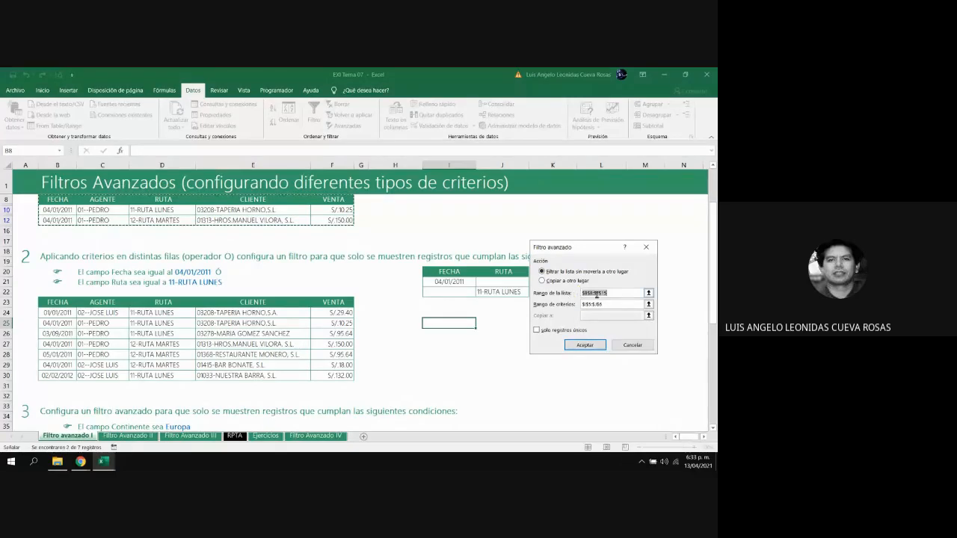
pyautogui.press('BackSpace')
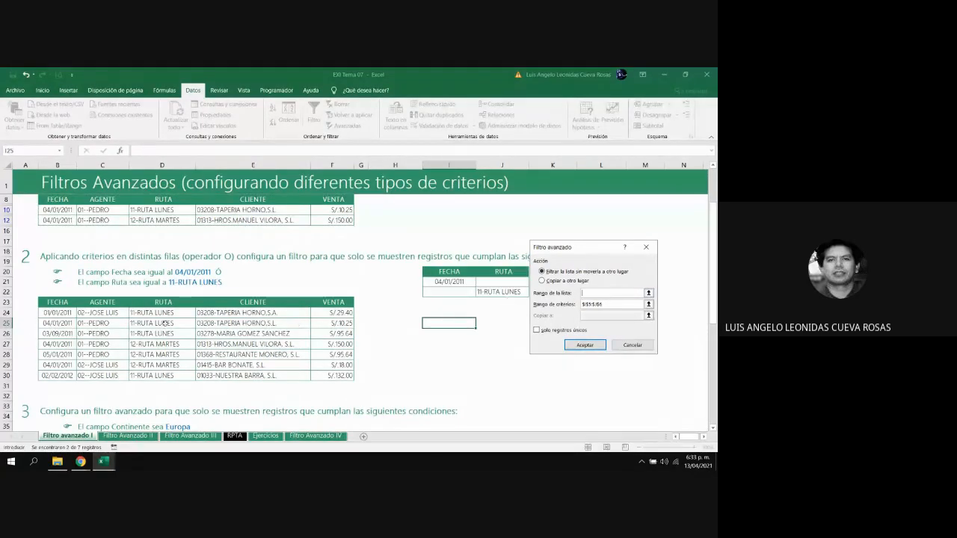
pyautogui.moveTo(67, 302); pyautogui.dragTo(333, 376)
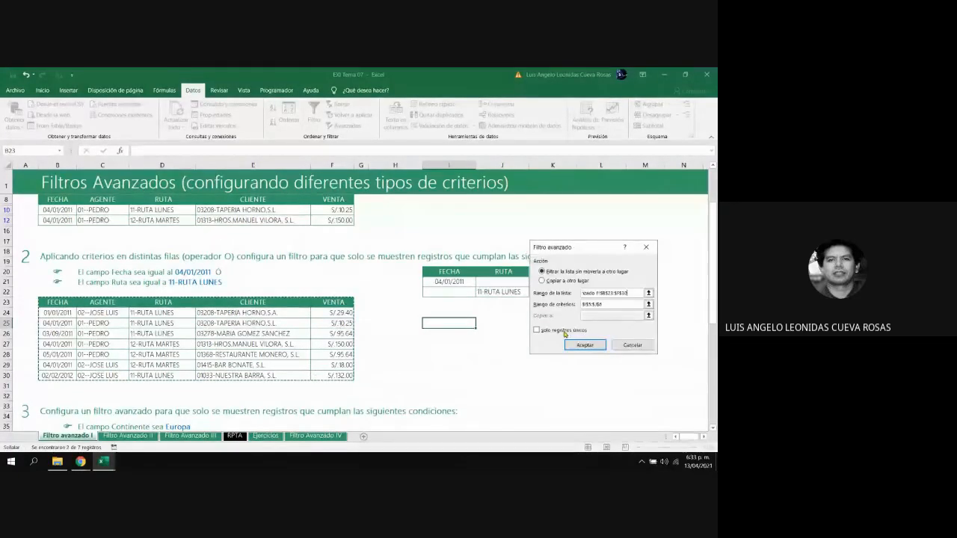
# Set the criteria range to I20:J22 and apply the advanced filter in place to exercise 2's table.
pyautogui.click(610, 305)
pyautogui.press('BackSpace')
pyautogui.press('BackSpace')
pyautogui.press('BackSpace')
pyautogui.press('BackSpace')
pyautogui.press('BackSpace')
pyautogui.press('BackSpace')
pyautogui.press('BackSpace')
pyautogui.press('BackSpace')
pyautogui.press('BackSpace')
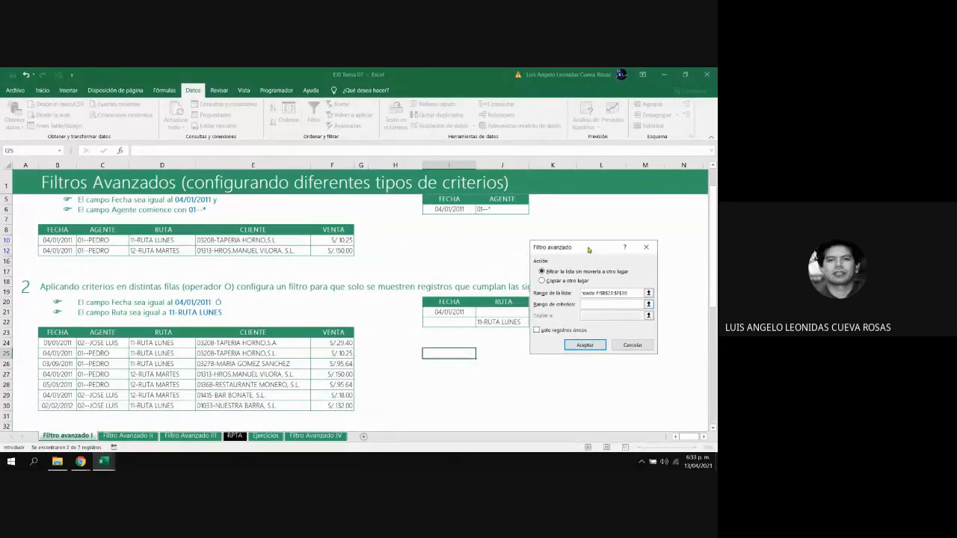
pyautogui.moveTo(589, 251); pyautogui.dragTo(627, 232)
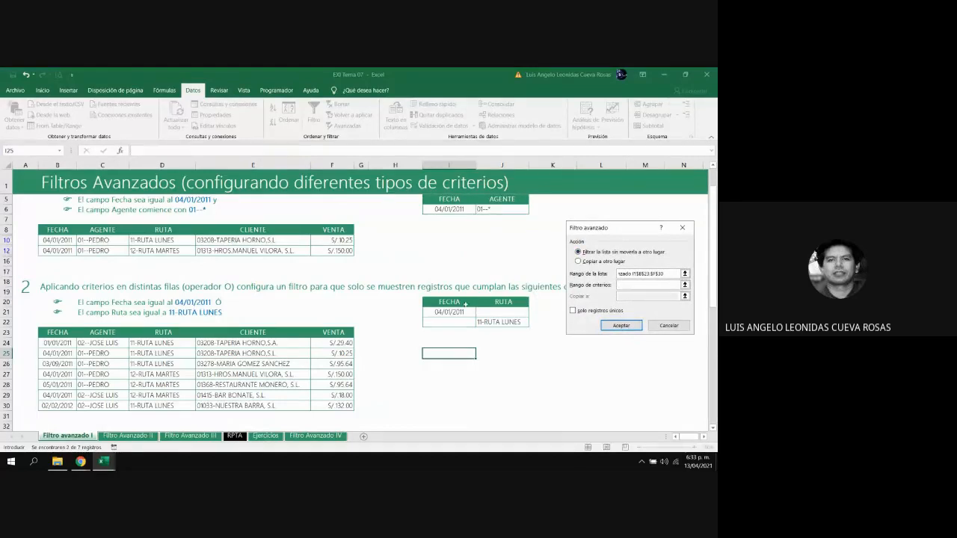
pyautogui.moveTo(448, 303); pyautogui.dragTo(487, 321)
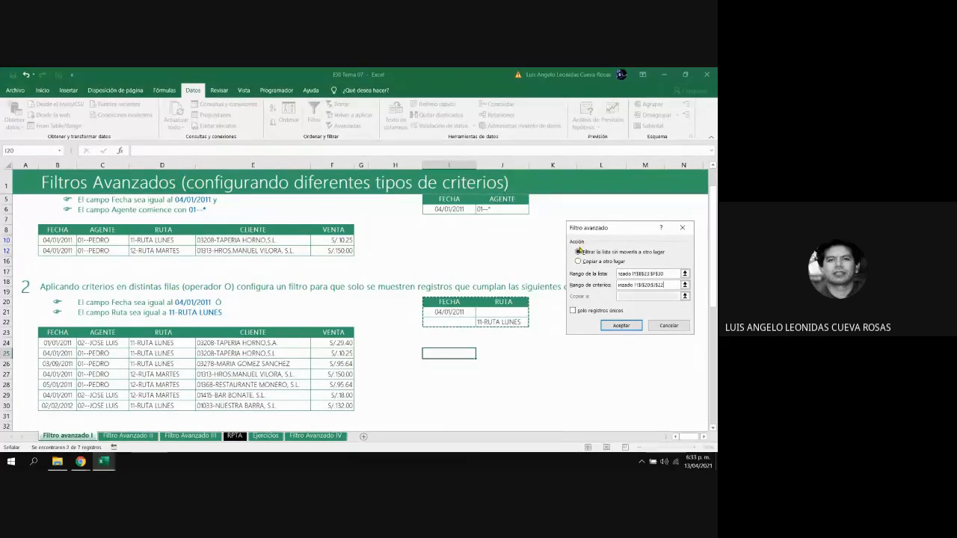
pyautogui.click(621, 325)
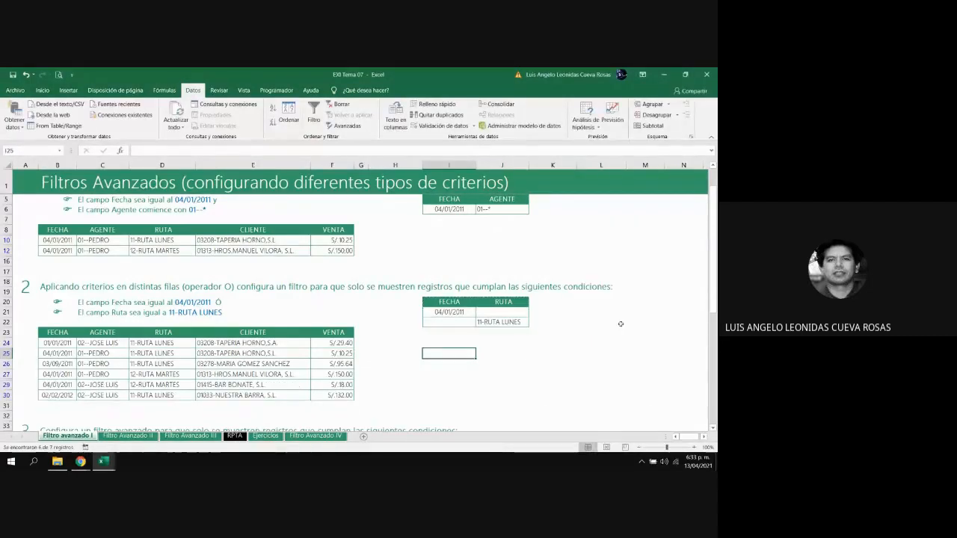
# Examine the first filtered record, B24:F24, against exercise 2's date and route criteria.
pyautogui.press('Left')
pyautogui.press('Left')
pyautogui.press('Left')
pyautogui.press('Left')
pyautogui.press('Left')
pyautogui.press('Left')
pyautogui.press('Left')
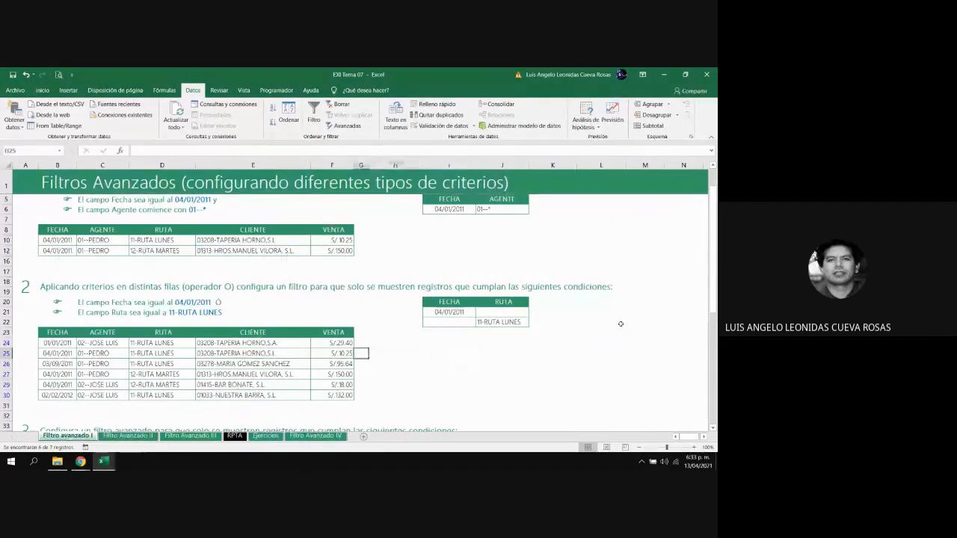
pyautogui.press('Left')
pyautogui.press('Down')
pyautogui.press('Down')
pyautogui.press('Down')
pyautogui.press('Down')
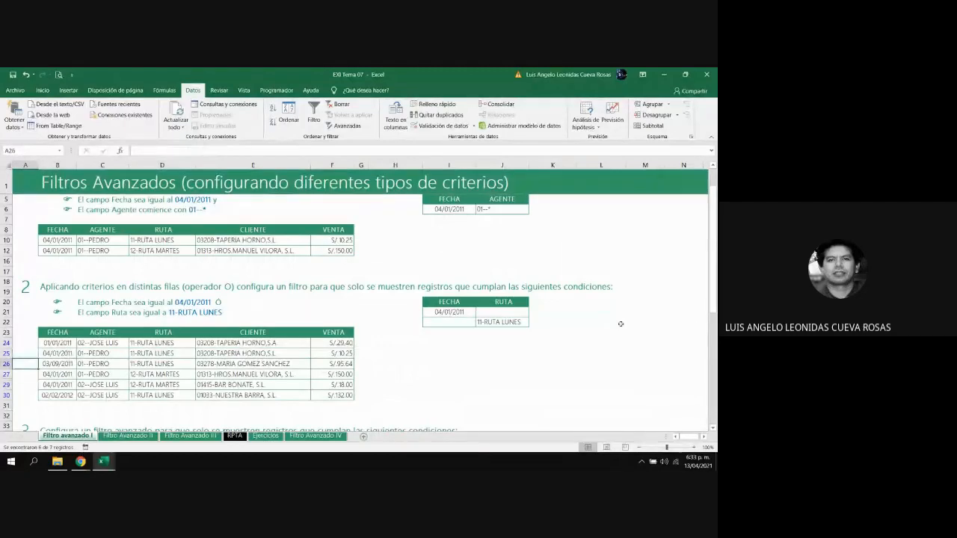
pyautogui.press('Up')
pyautogui.press('Up')
pyautogui.press('Up')
pyautogui.press('Up')
pyautogui.press('Up')
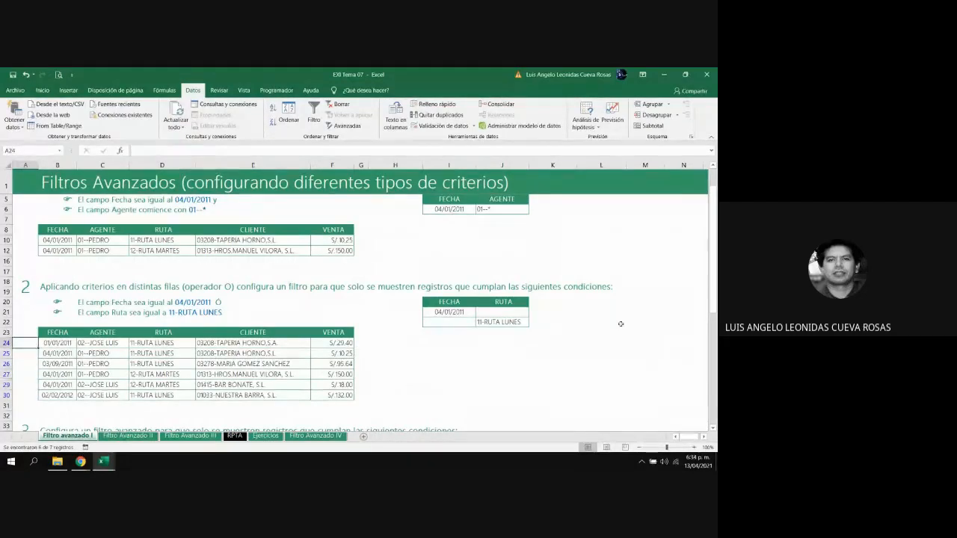
pyautogui.press('Right')
pyautogui.hotkey('shift', 'Right')
pyautogui.hotkey('shift', 'Right')
pyautogui.hotkey('shift', 'Right')
pyautogui.hotkey('shift', 'Right')
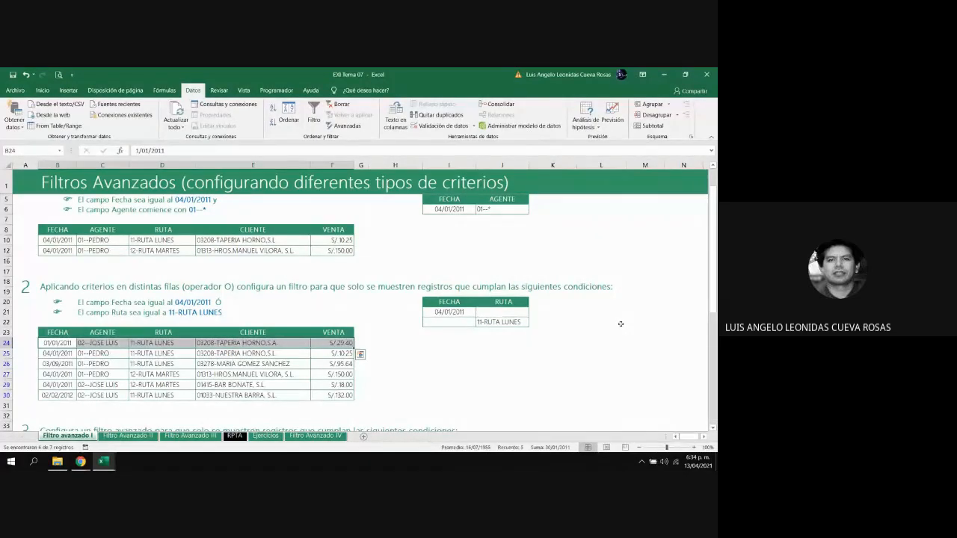
# Examine record B25:F25 and the remaining filtered rows against the date-or-route conditions.
pyautogui.press('Down')
pyautogui.hotkey('shift', 'Right')
pyautogui.hotkey('shift', 'Right')
pyautogui.hotkey('shift', 'Right')
pyautogui.hotkey('shift', 'Right')
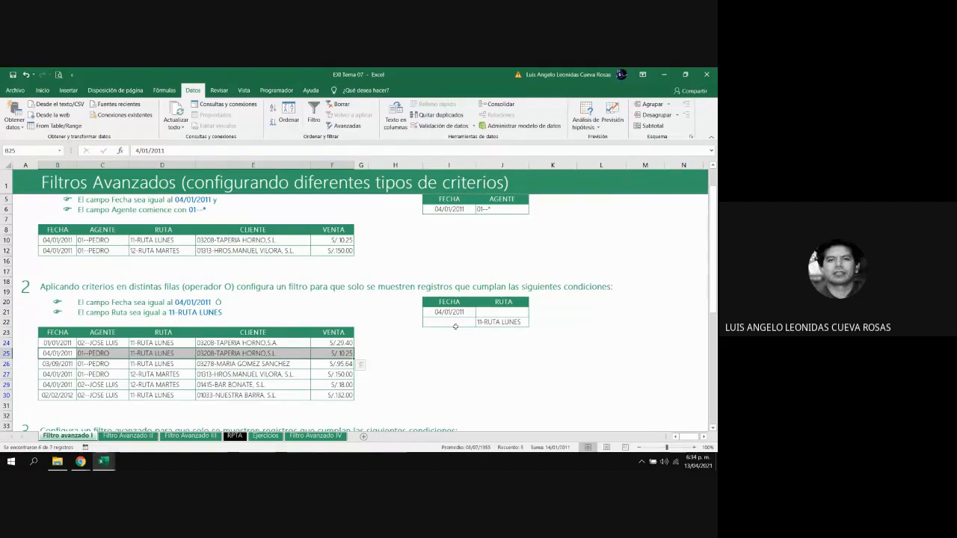
pyautogui.press('Down')
pyautogui.press('Down')
pyautogui.press('Down')
pyautogui.press('Down')
pyautogui.press('Down')
pyautogui.press('Down')
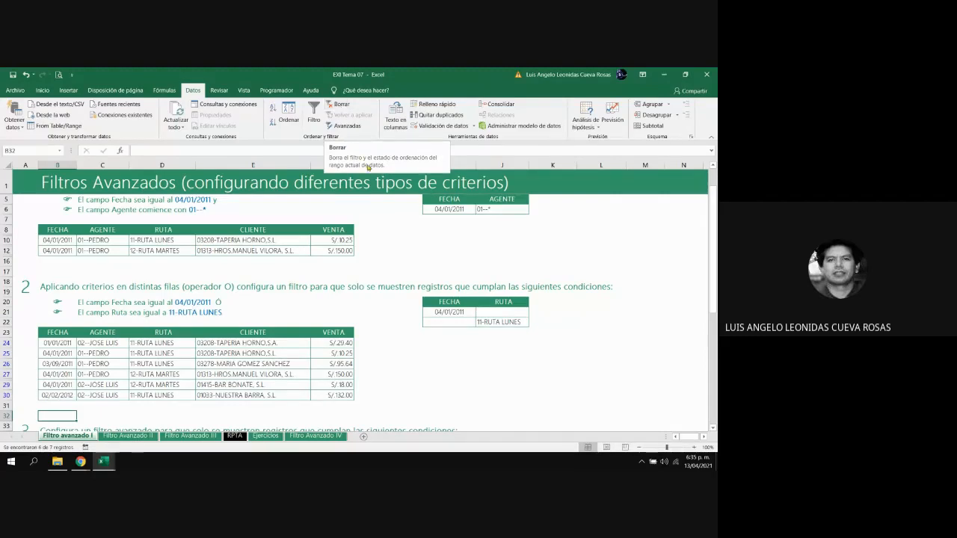
pyautogui.click(401, 312)
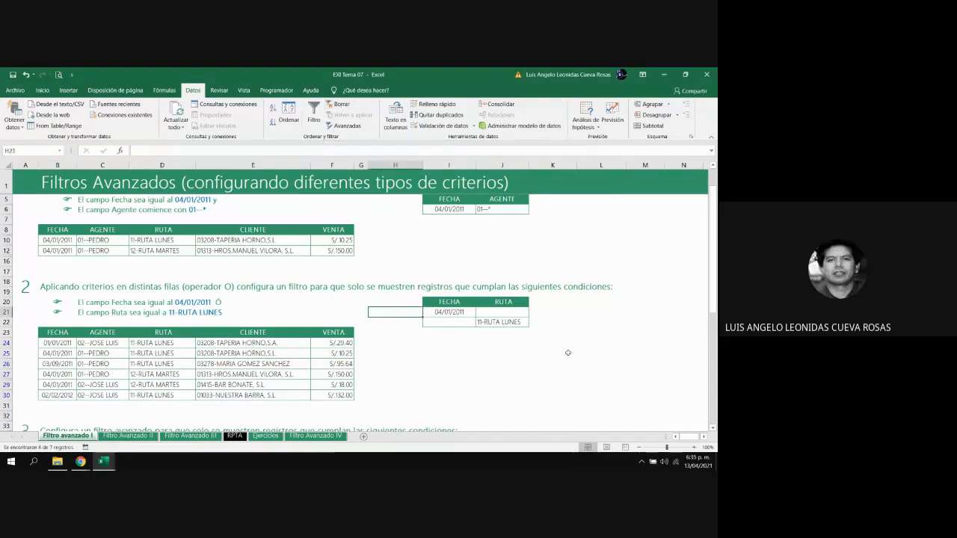
# Read exercise 3's conditions and look for a suitable output cell in row 38 beside the country table.
pyautogui.scroll(-6, 713, 429)
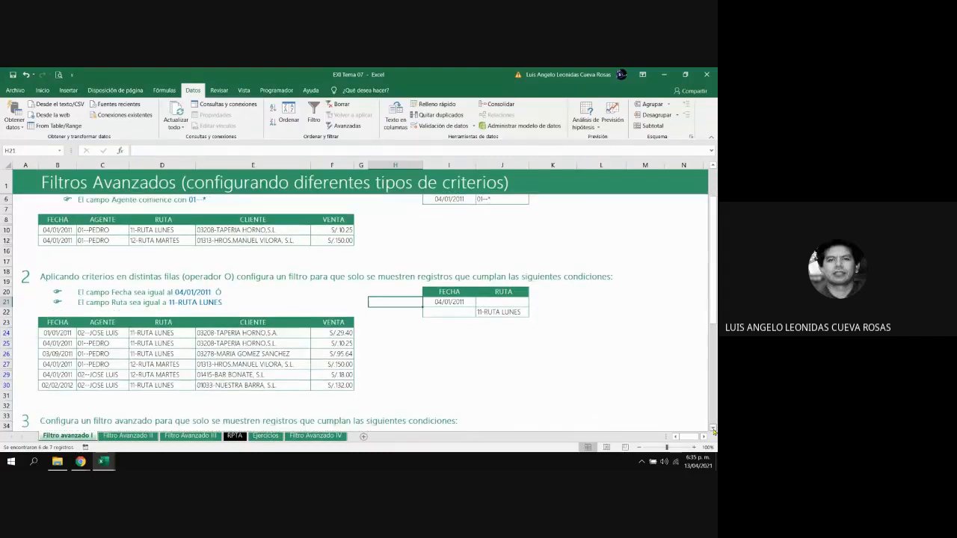
pyautogui.scroll(-3, 714, 430)
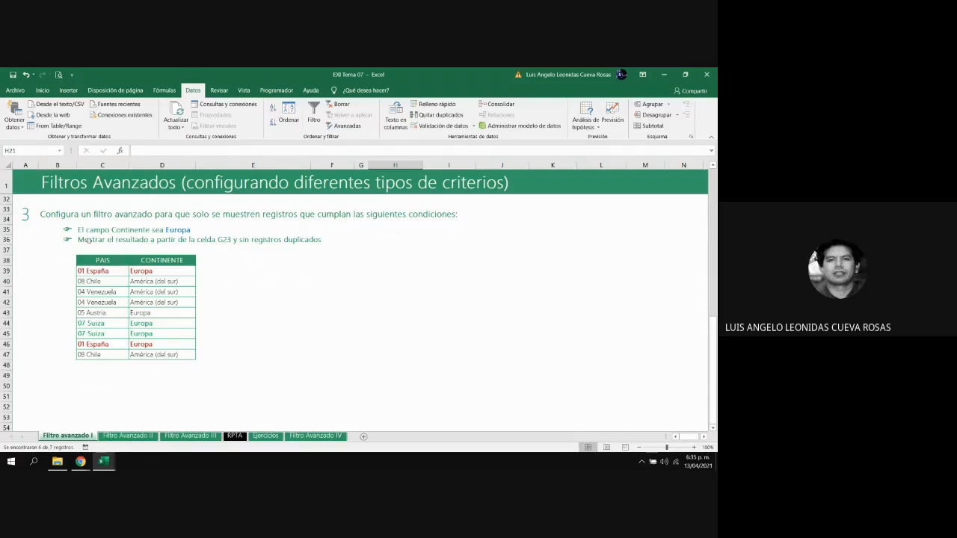
pyautogui.click(89, 240)
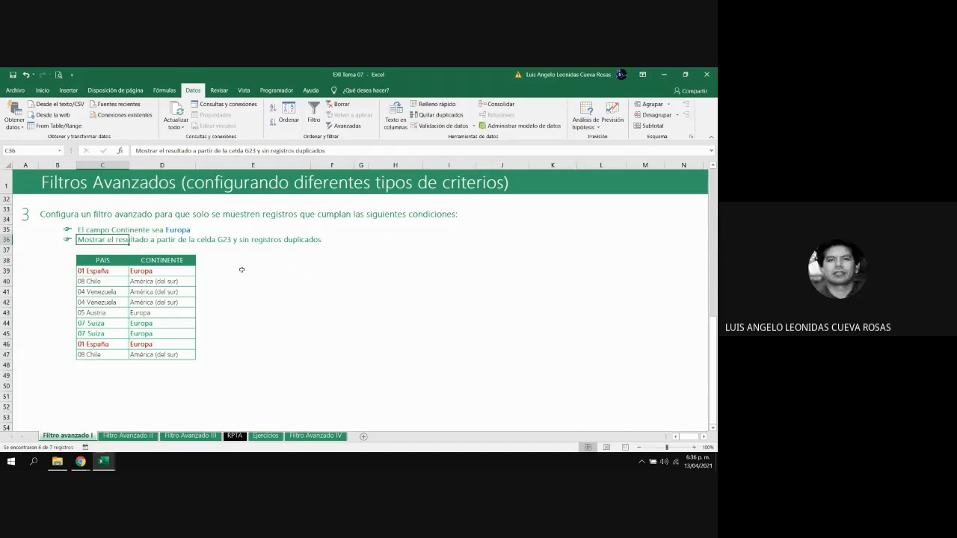
pyautogui.press('Right')
pyautogui.press('Right')
pyautogui.press('Right')
pyautogui.press('Right')
pyautogui.press('Down')
pyautogui.press('Down')
pyautogui.press('Down')
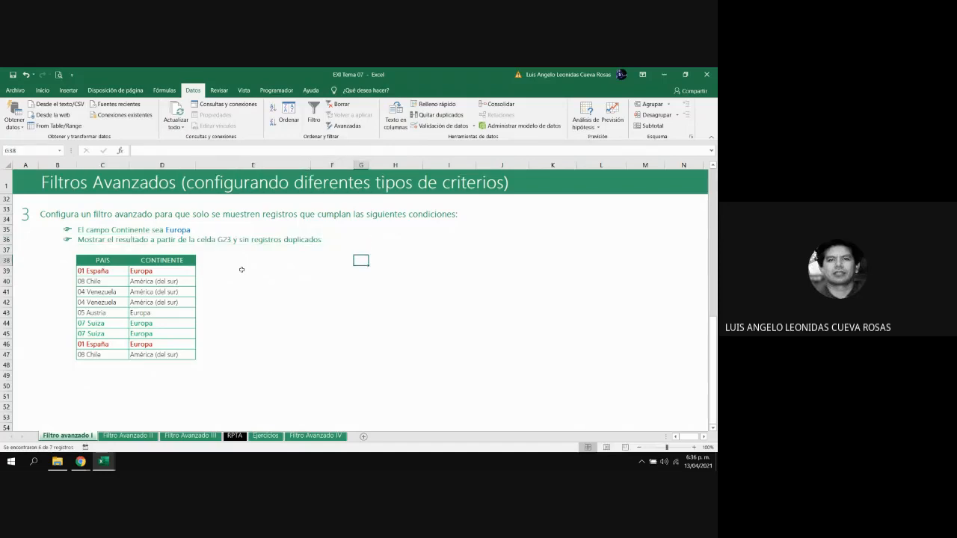
pyautogui.press('Up')
pyautogui.press('Right')
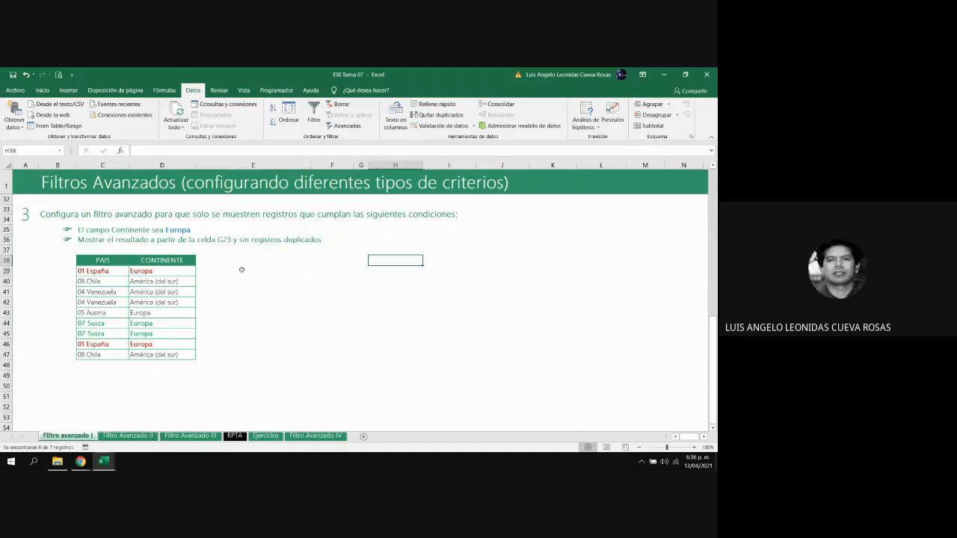
pyautogui.press('Left')
pyautogui.press('Left')
pyautogui.press('Left')
pyautogui.press('Left')
pyautogui.press('Left')
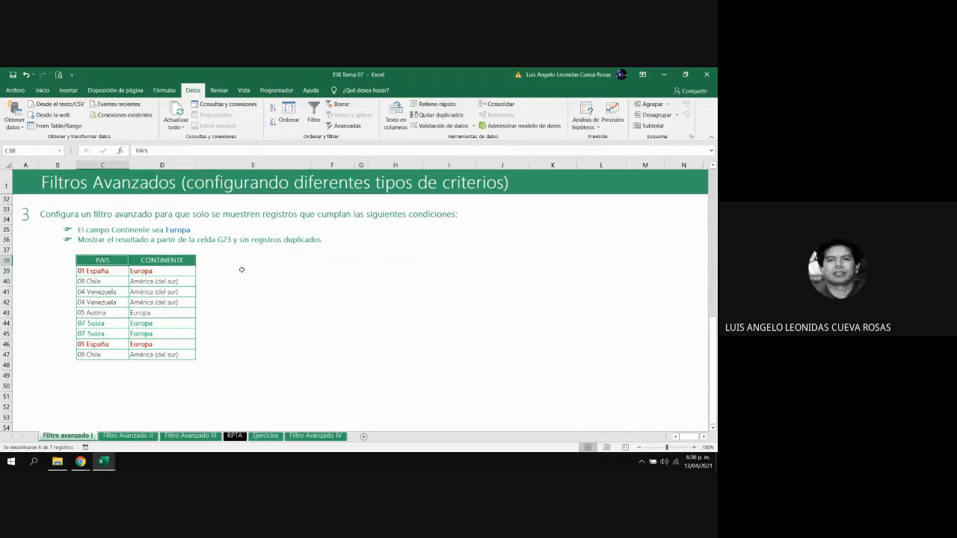
# Change the output cell reference in exercise 3's instruction in C36 to G38.
pyautogui.press('Up')
pyautogui.press('Up')
pyautogui.press('F2')
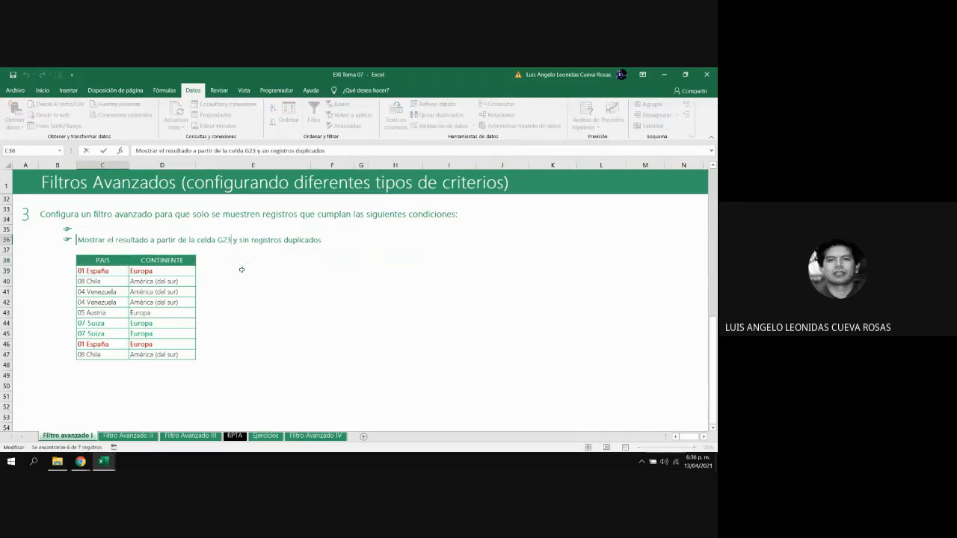
pyautogui.press('Left')
pyautogui.press('Left')
pyautogui.press('Left')
pyautogui.press('Left')
pyautogui.press('Left')
pyautogui.press('Left')
pyautogui.press('Left')
pyautogui.press('Left')
pyautogui.press('Left')
pyautogui.press('Left')
pyautogui.press('Left')
pyautogui.press('Left')
pyautogui.press('Left')
pyautogui.press('BackSpace')
pyautogui.press('BackSpace')
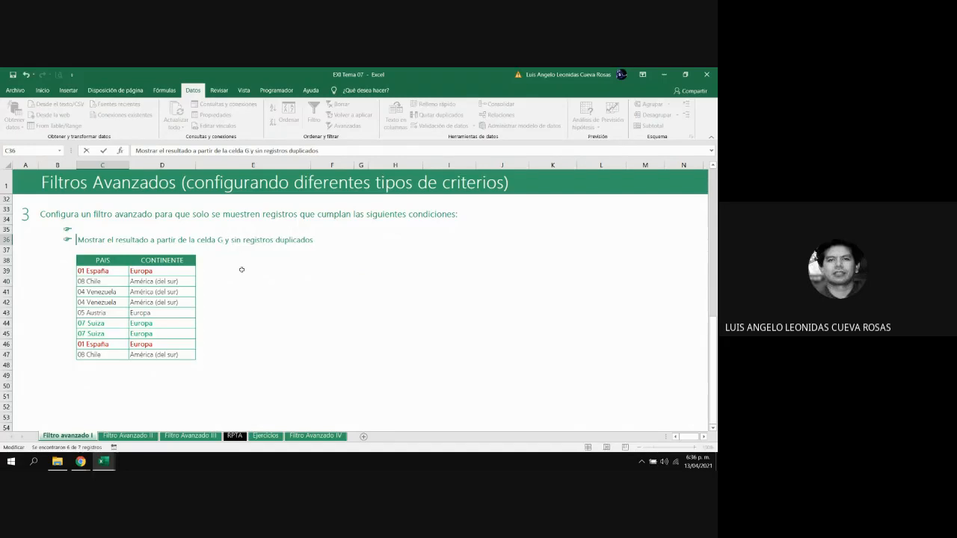
pyautogui.write('38')
pyautogui.press('Return')
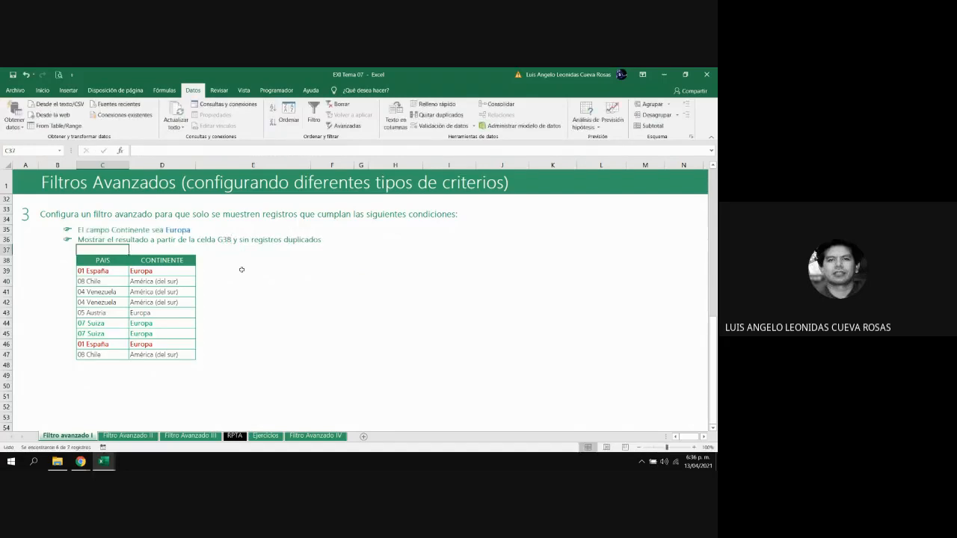
# Check the empty area along row 38 around the output cell G38 against the corrected instruction.
pyautogui.press('Down')
pyautogui.press('Right')
pyautogui.press('Right')
pyautogui.press('Right')
pyautogui.press('Right')
pyautogui.press('Right')
pyautogui.press('Right')
pyautogui.press('Right')
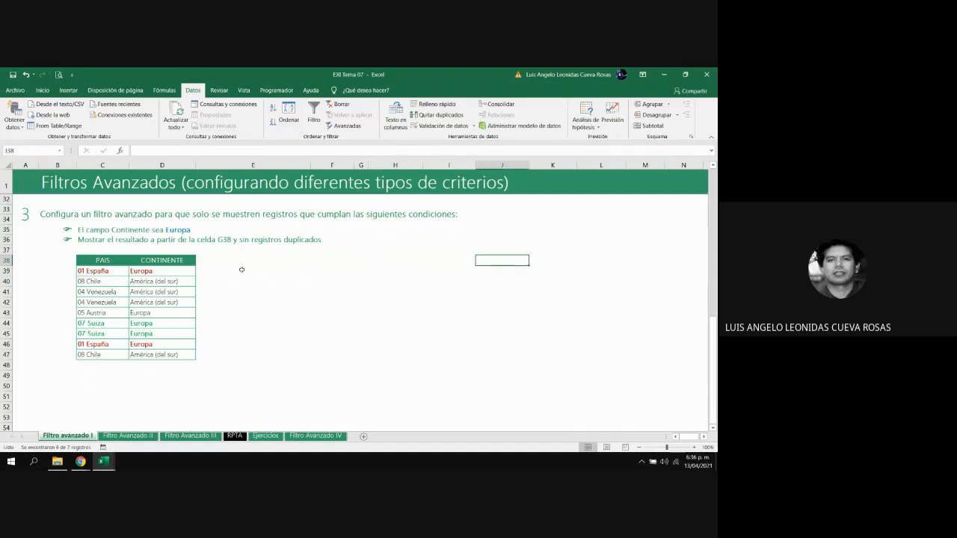
pyautogui.press('Left')
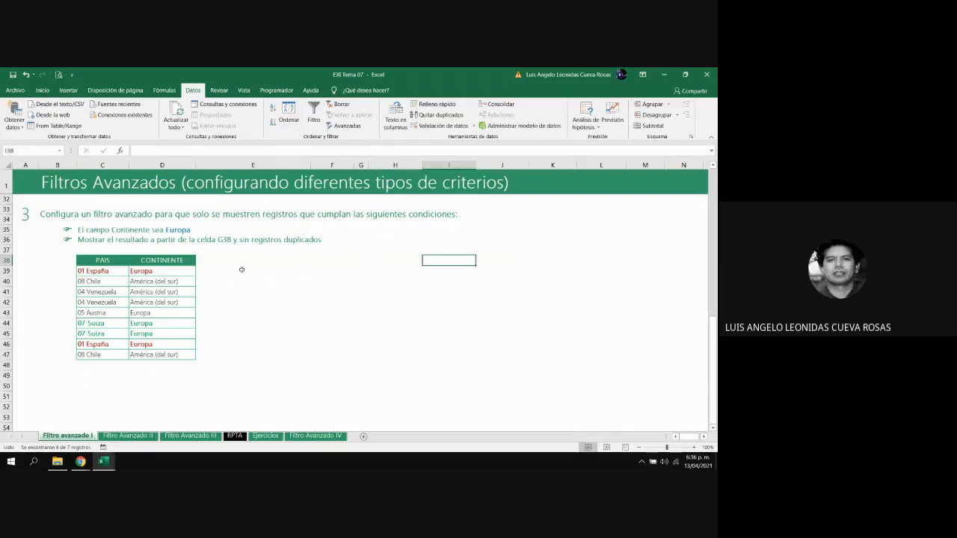
pyautogui.press('Left')
pyautogui.press('Left')
pyautogui.press('Left')
pyautogui.press('Left')
pyautogui.press('Left')
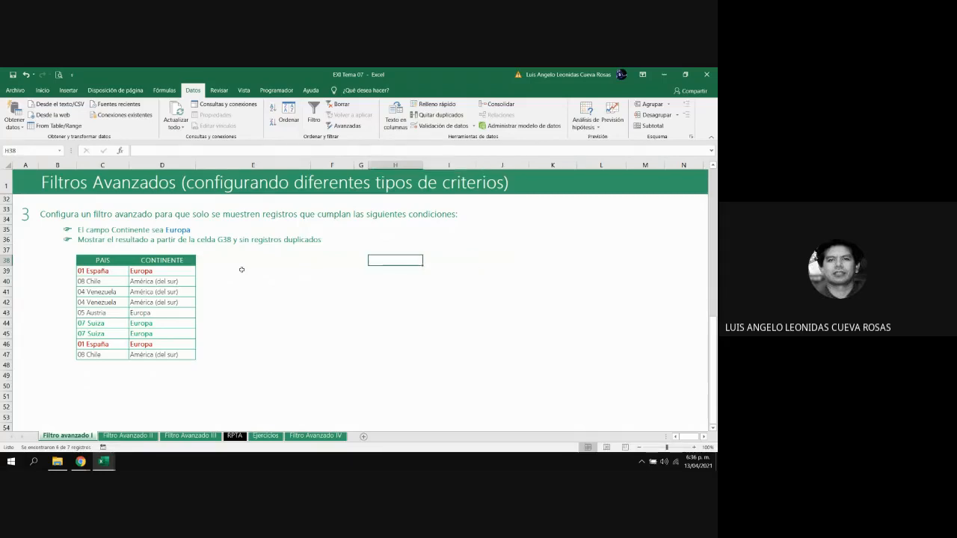
pyautogui.press('Left')
pyautogui.press('Up')
pyautogui.press('Up')
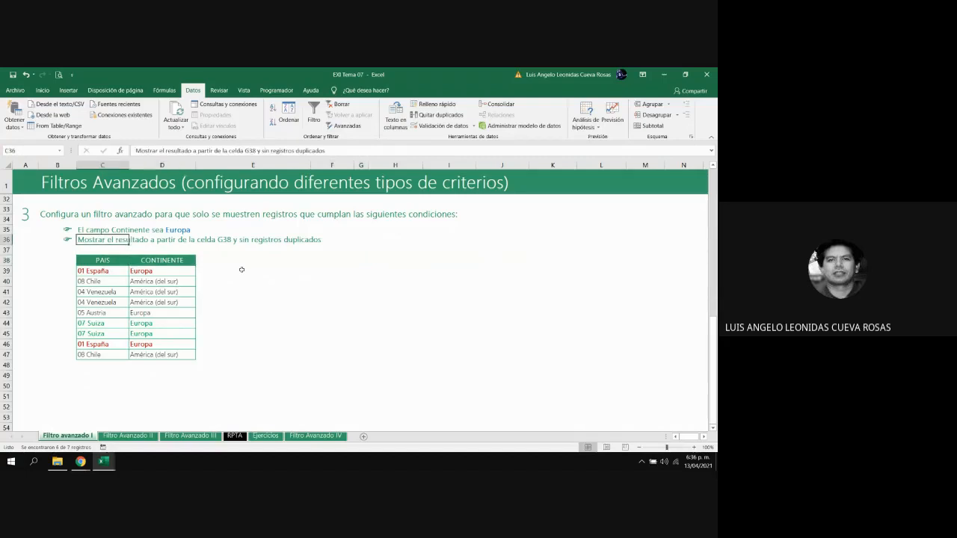
# Examine exercise 3's Europa and no-duplicates conditions against the records in the PAÍS and CONTINENTE table.
pyautogui.press('Left')
pyautogui.press('Right')
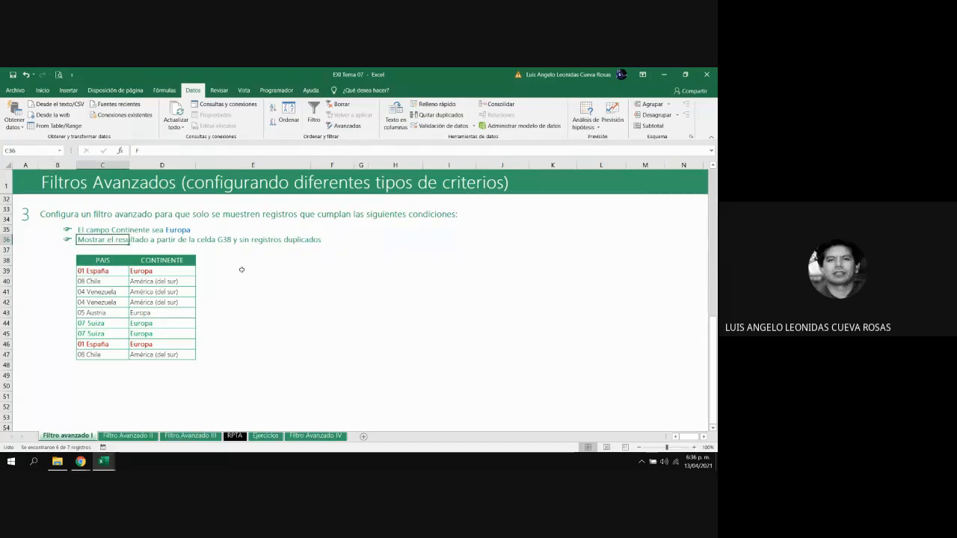
pyautogui.press('Right')
pyautogui.press('Down')
pyautogui.press('Down')
pyautogui.press('Down')
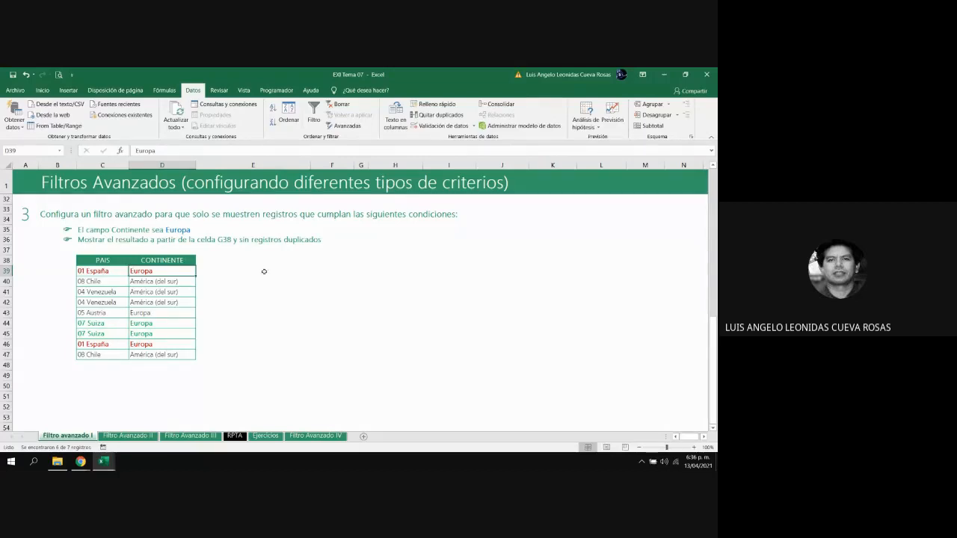
pyautogui.click(361, 240)
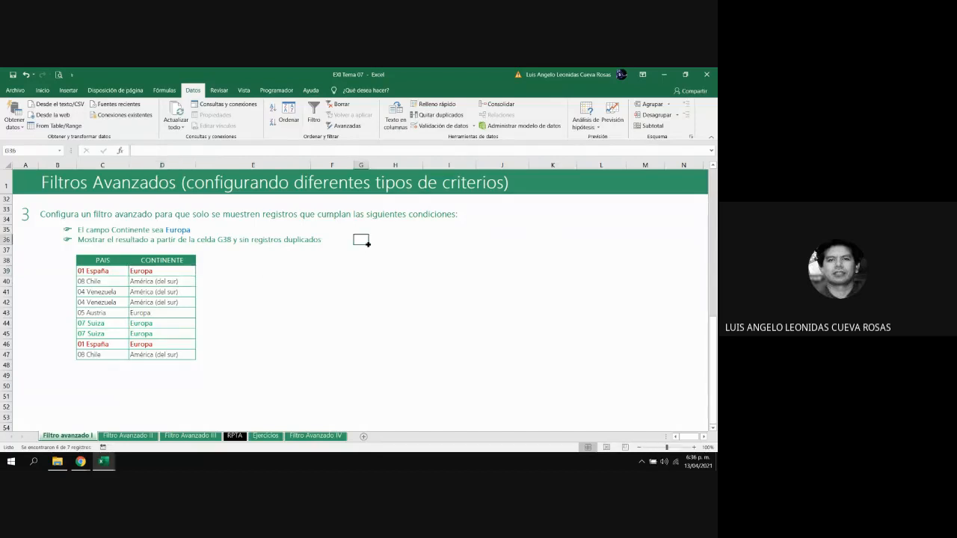
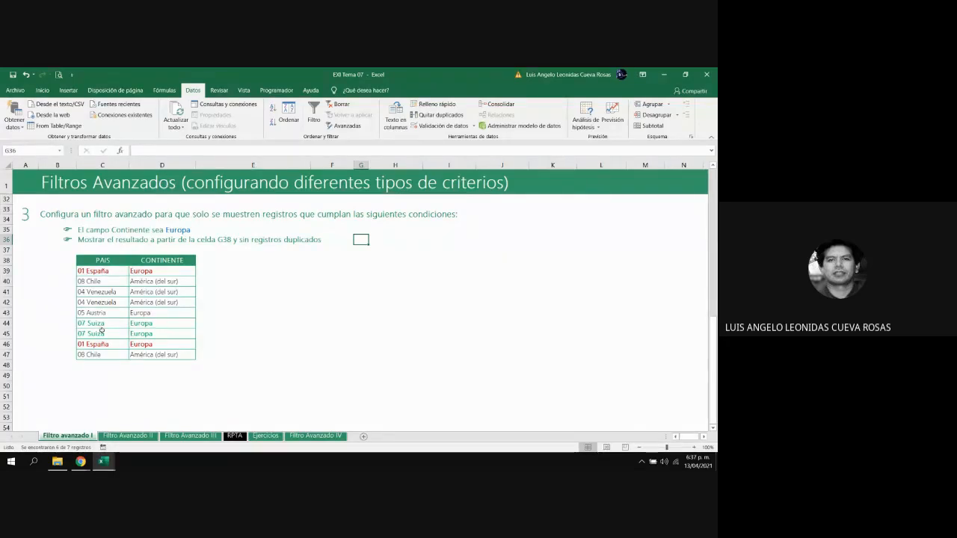
pyautogui.click(254, 290)
pyautogui.press('Right')
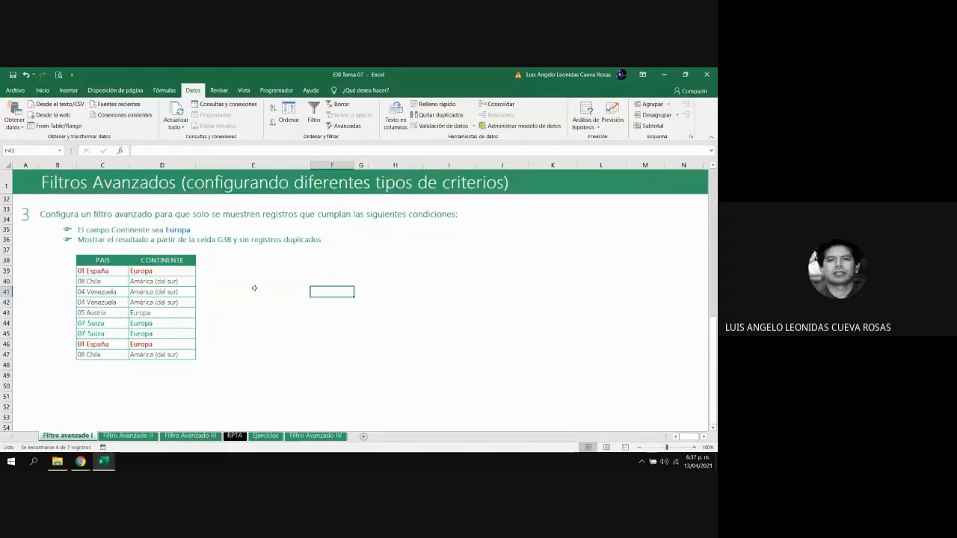
pyautogui.press('Left')
pyautogui.press('Left')
pyautogui.press('Up')
pyautogui.press('Up')
pyautogui.press('Up')
pyautogui.press('Up')
pyautogui.press('Up')
pyautogui.press('Up')
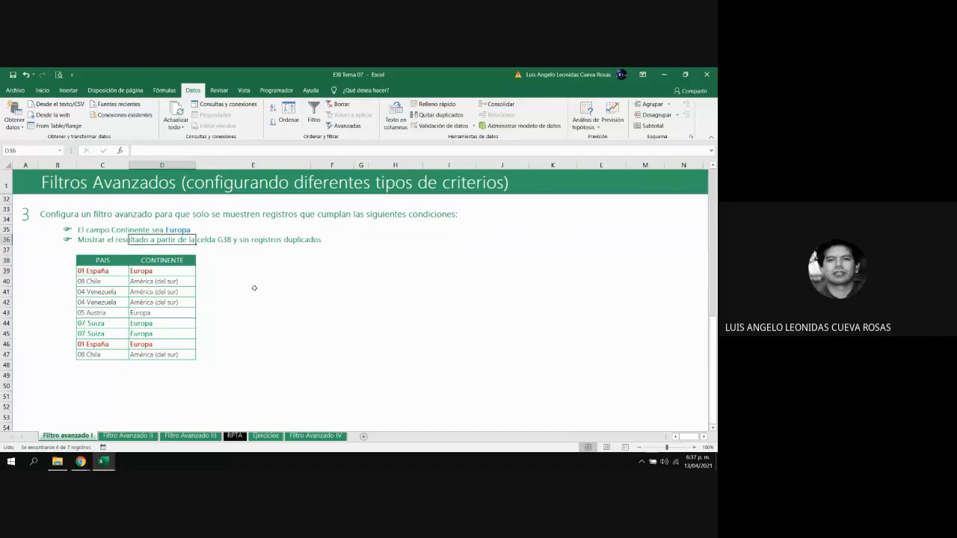
# Copy the CONTINENTE header from D38 into H36 as the criteria header for exercise 3.
pyautogui.press('Left')
pyautogui.press('Left')
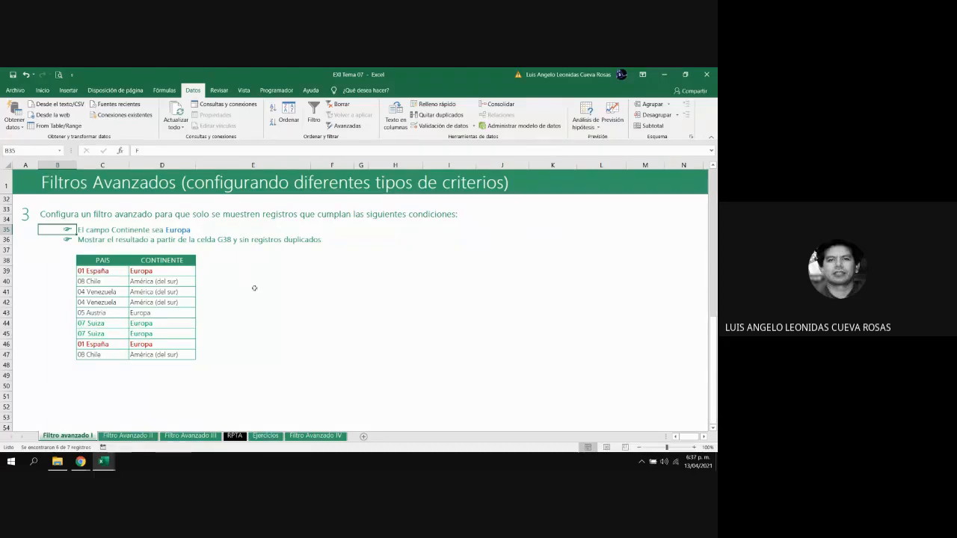
pyautogui.press('Right')
pyautogui.press('Right')
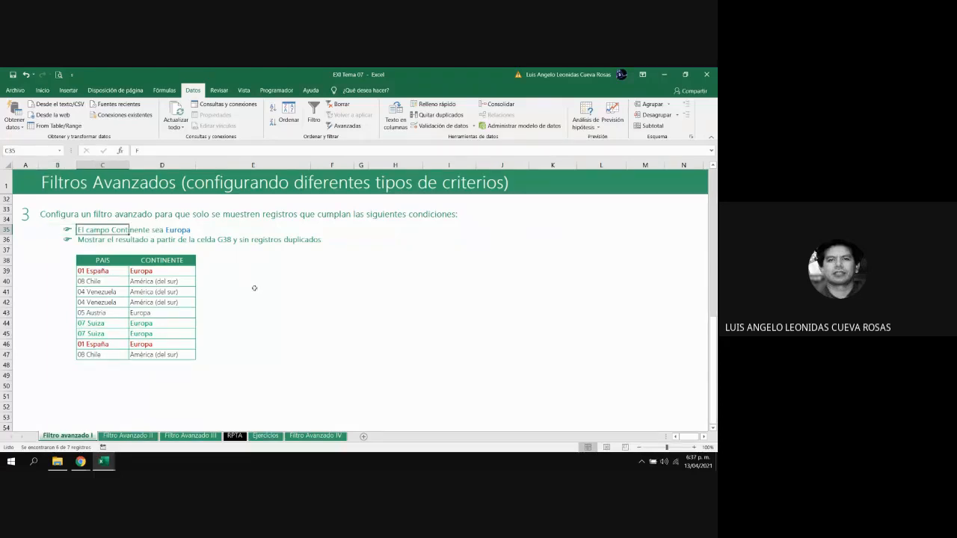
pyautogui.press('Down')
pyautogui.press('Down')
pyautogui.press('Down')
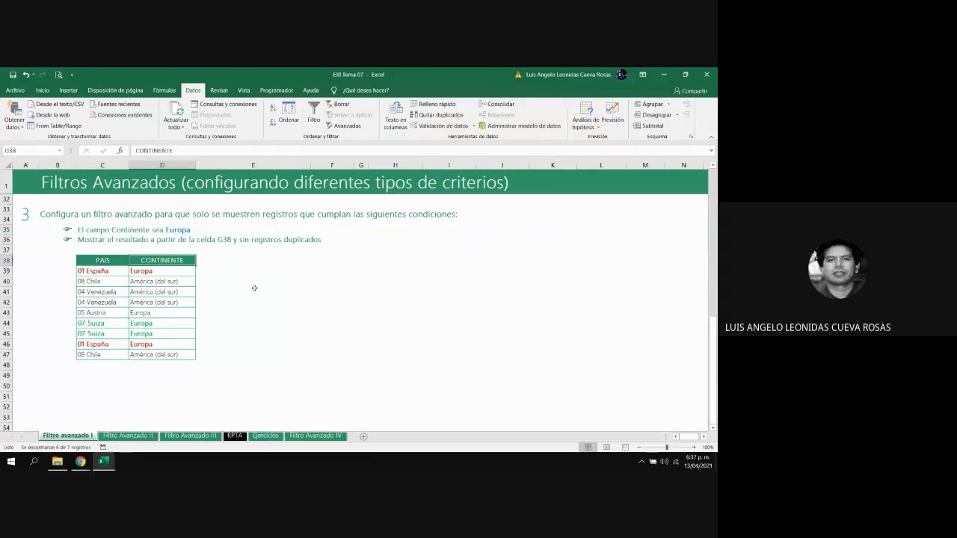
pyautogui.hotkey('ctrl', 'c')
pyautogui.press('Right')
pyautogui.press('Right')
pyautogui.press('Right')
pyautogui.press('Left')
pyautogui.press('Left')
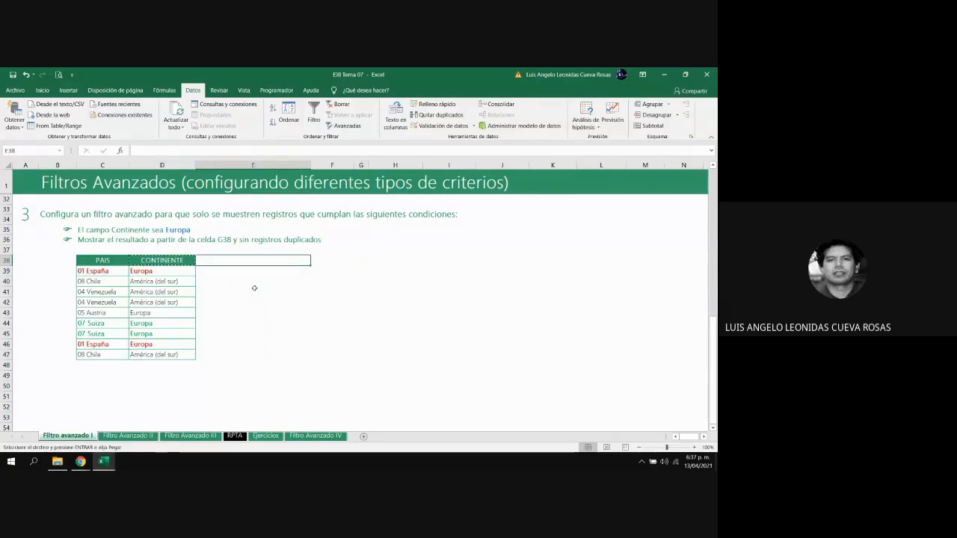
pyautogui.press('Right')
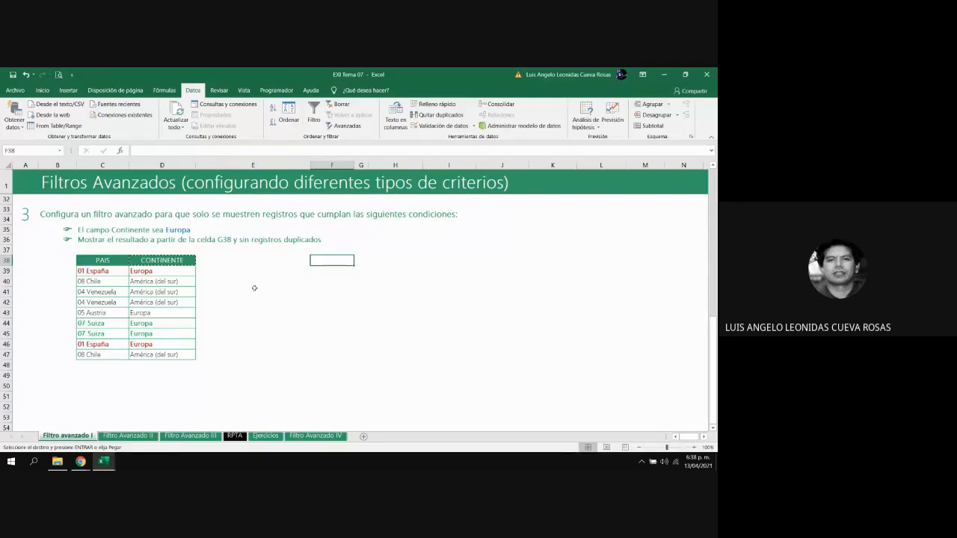
pyautogui.press('Right')
pyautogui.press('Right')
pyautogui.press('Up')
pyautogui.press('Up')
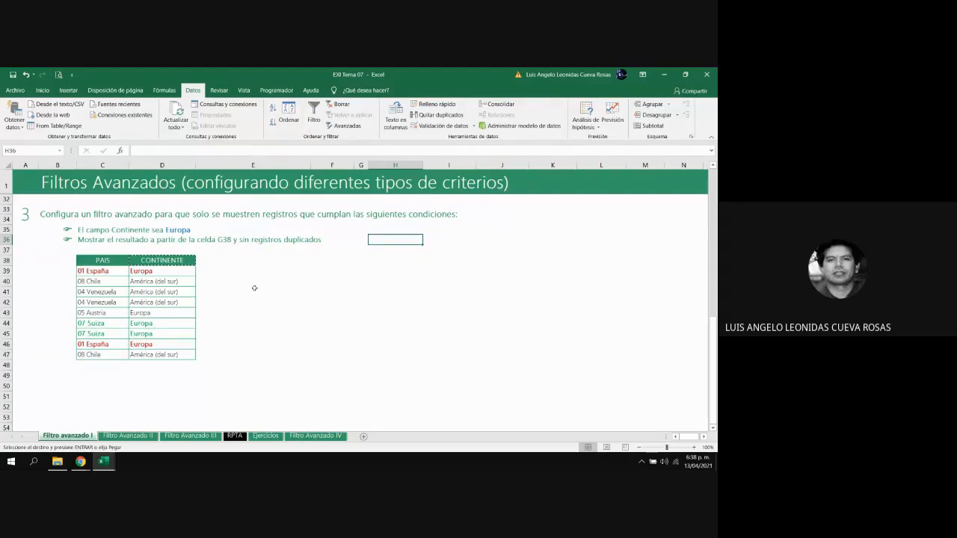
pyautogui.hotkey('ctrl', 'v')
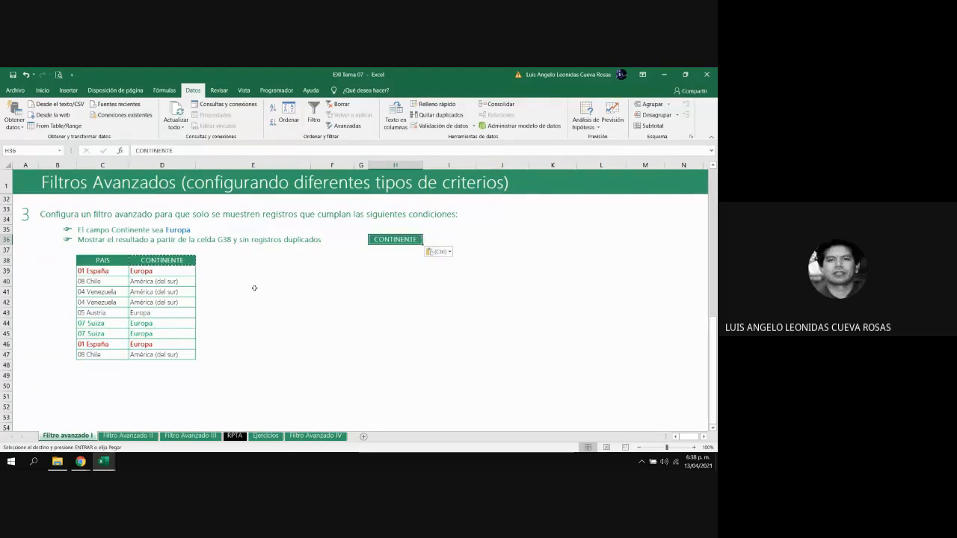
# Copy the Europa value from D43 into H37, under the CONTINENTE criteria header.
pyautogui.press('Down')
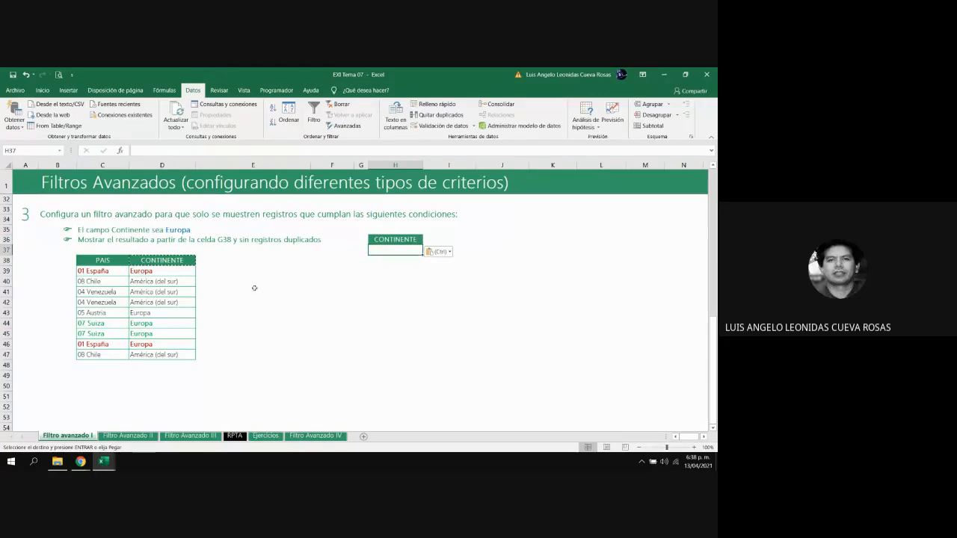
pyautogui.press('Up')
pyautogui.press('Down')
pyautogui.press('Down')
pyautogui.press('Down')
pyautogui.press('Down')
pyautogui.press('Down')
pyautogui.press('Left')
pyautogui.press('Left')
pyautogui.press('Left')
pyautogui.press('Down')
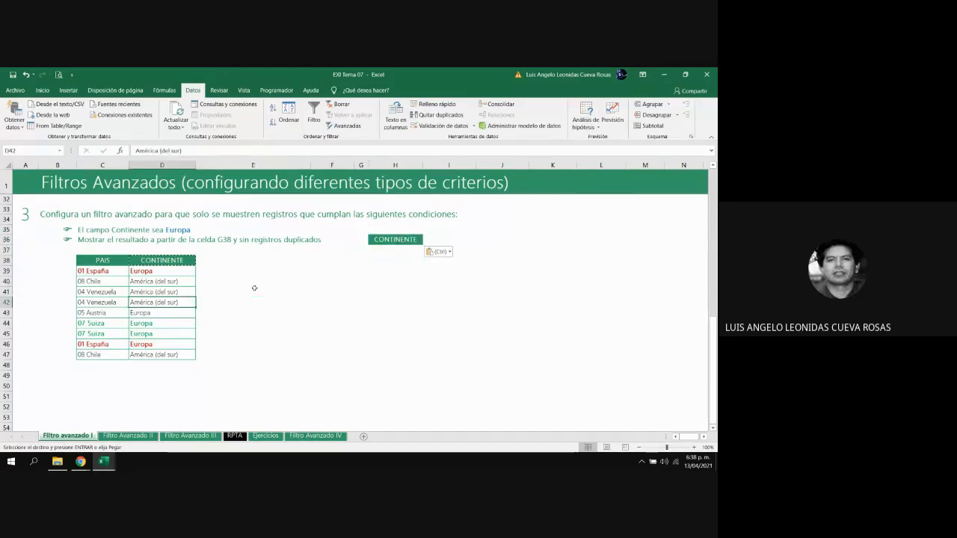
pyautogui.press('Down')
pyautogui.press('Left')
pyautogui.hotkey('ctrl', 'c')
pyautogui.press('Right')
pyautogui.press('Right')
pyautogui.press('Right')
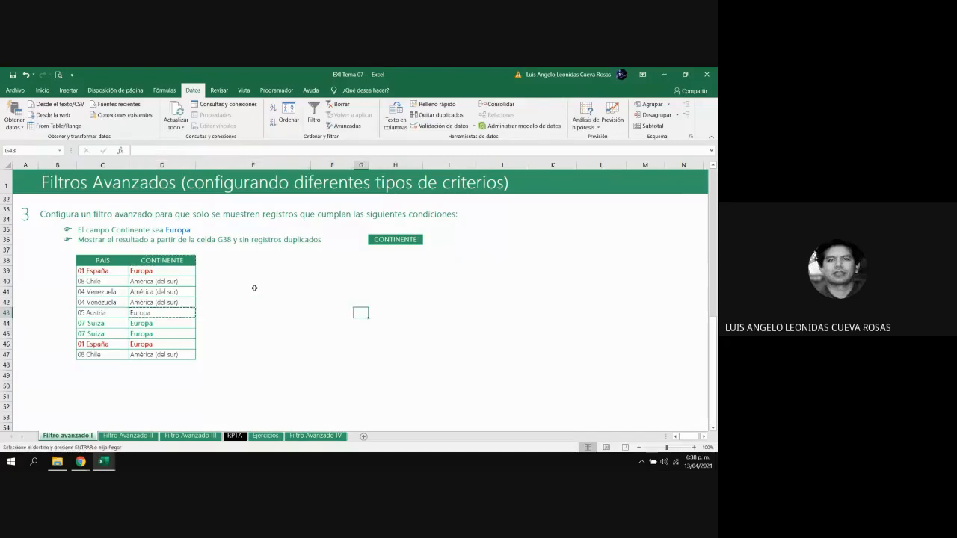
pyautogui.press('Up')
pyautogui.press('Up')
pyautogui.press('Up')
pyautogui.press('Up')
pyautogui.press('Up')
pyautogui.press('Up')
pyautogui.press('Right')
pyautogui.press('Return')
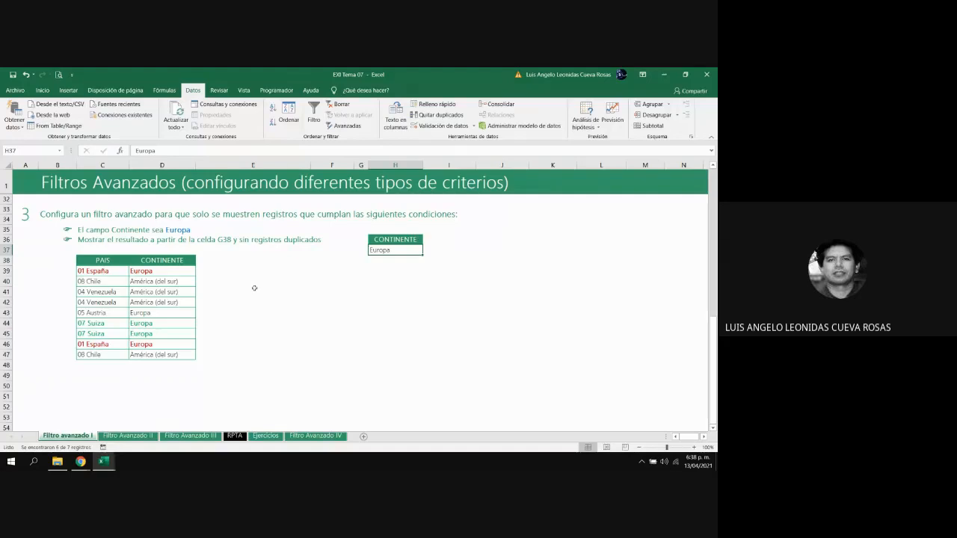
# Review how the criteria ranges of exercises 1 and 2 are placed relative to their tables and the surrounding empty cells.
pyautogui.press('pageup')
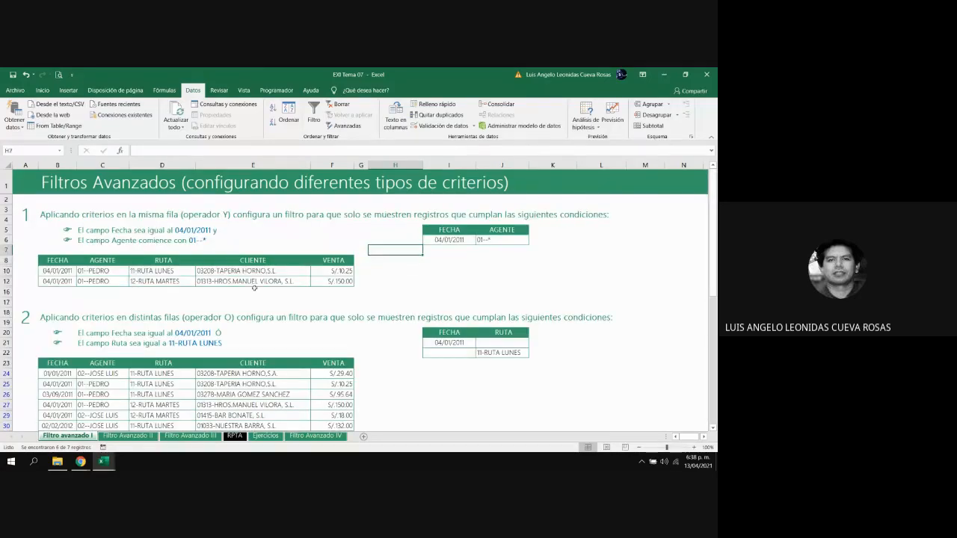
pyautogui.press('Up')
pyautogui.press('Down')
pyautogui.press('Up')
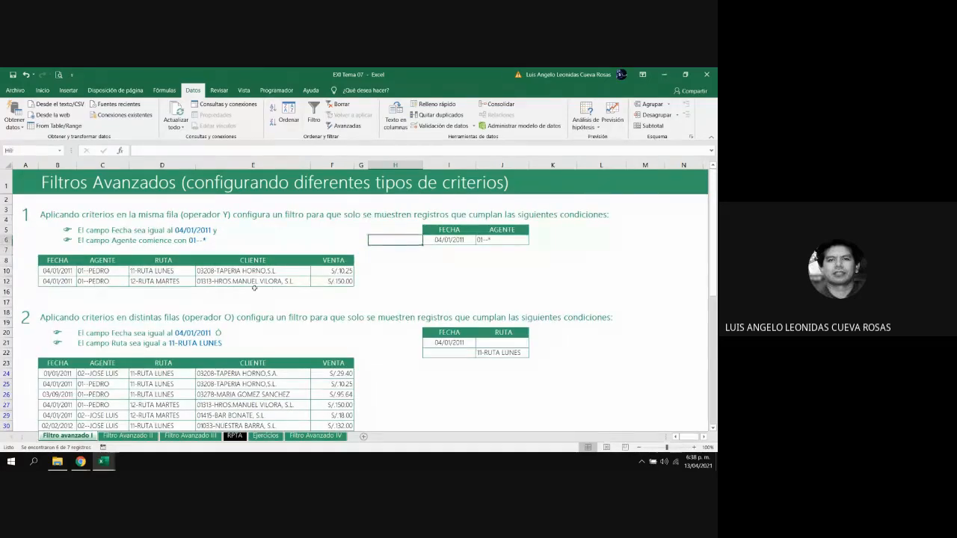
pyautogui.press('Up')
pyautogui.press('Right')
pyautogui.hotkey('shift', 'Right')
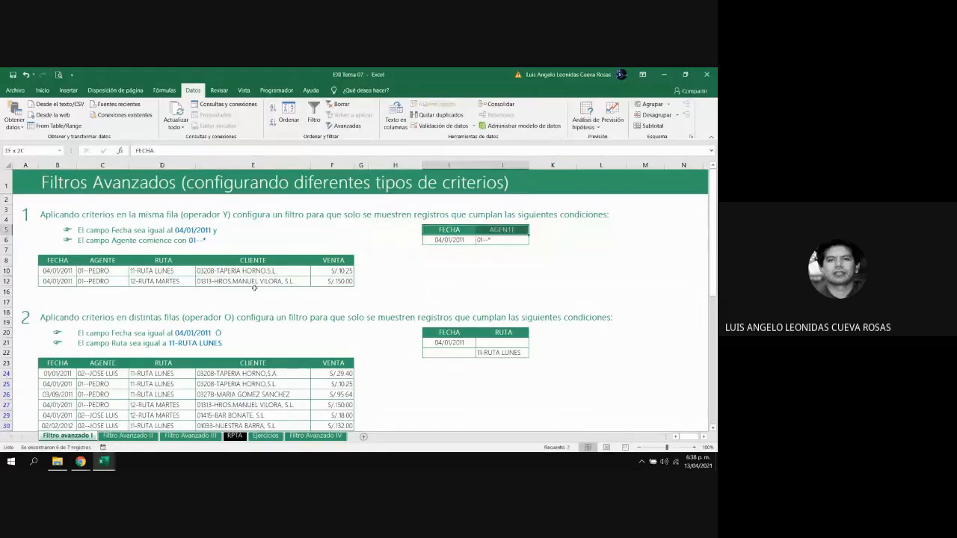
pyautogui.hotkey('shift', 'Down')
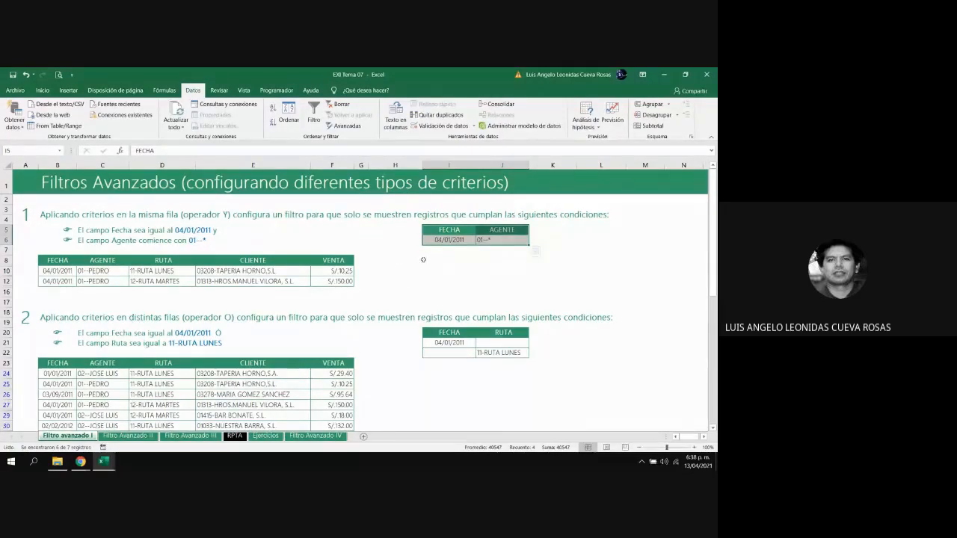
pyautogui.moveTo(427, 262); pyautogui.dragTo(492, 277)
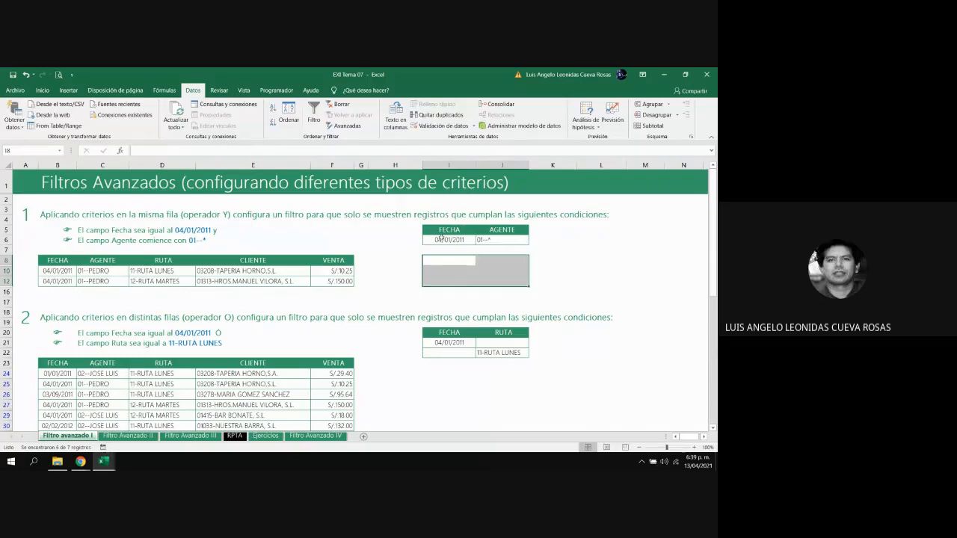
pyautogui.moveTo(441, 230); pyautogui.dragTo(500, 240)
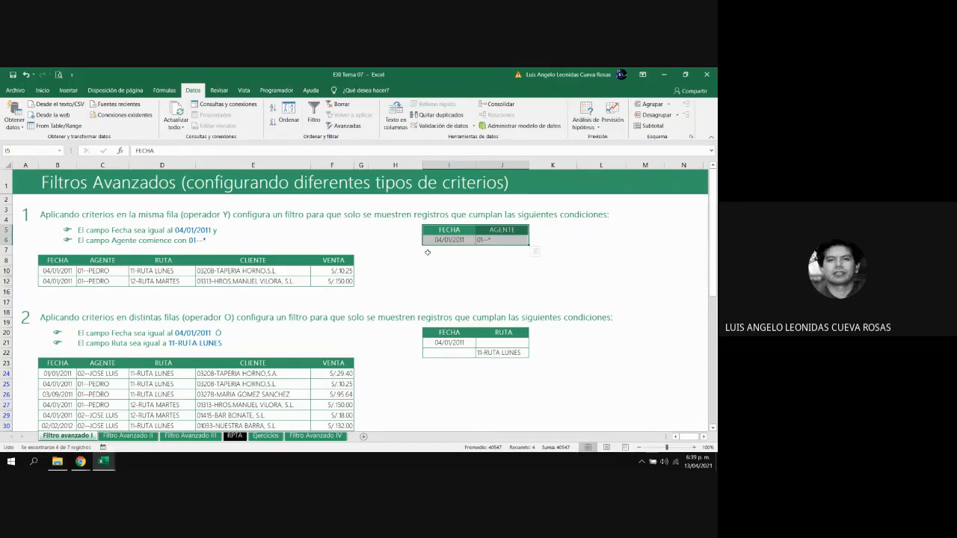
pyautogui.click(434, 366)
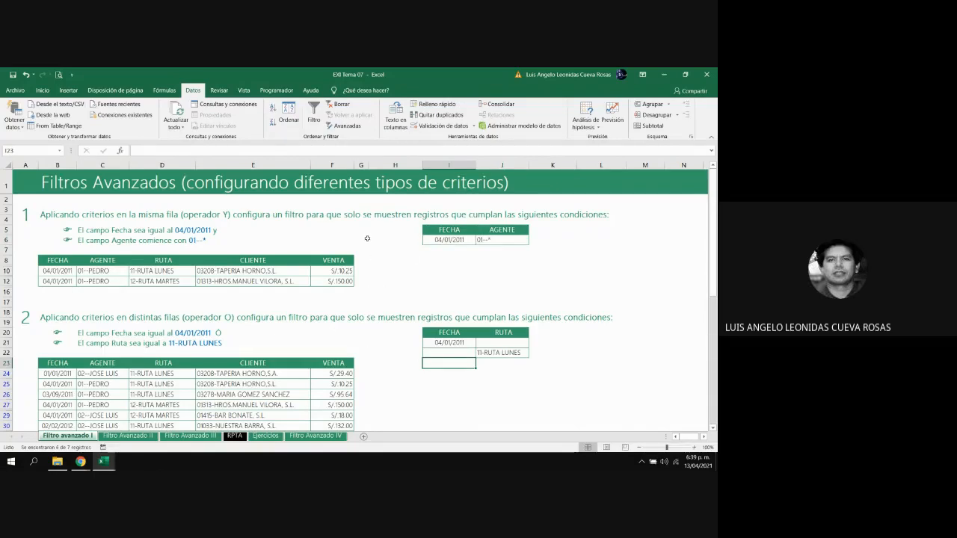
pyautogui.moveTo(351, 232); pyautogui.dragTo(342, 249)
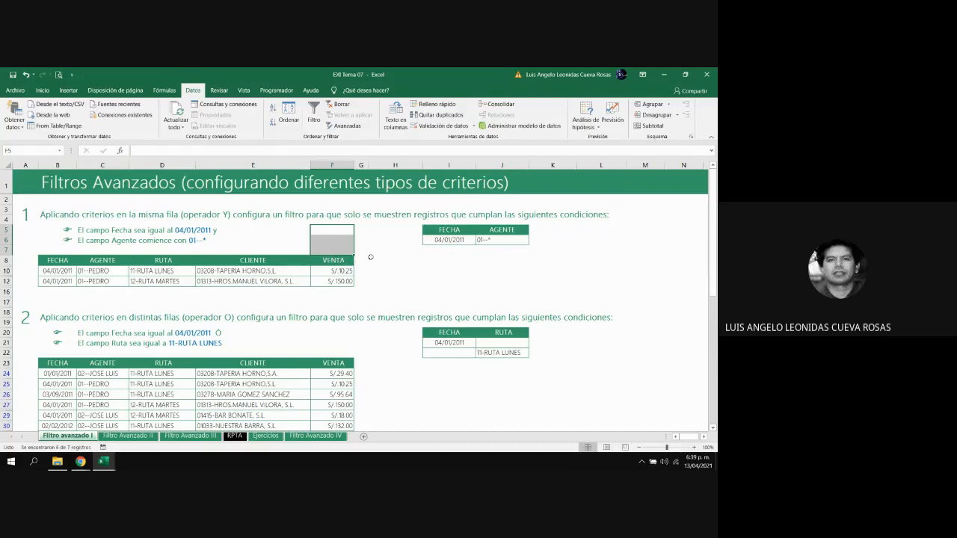
pyautogui.click(369, 257)
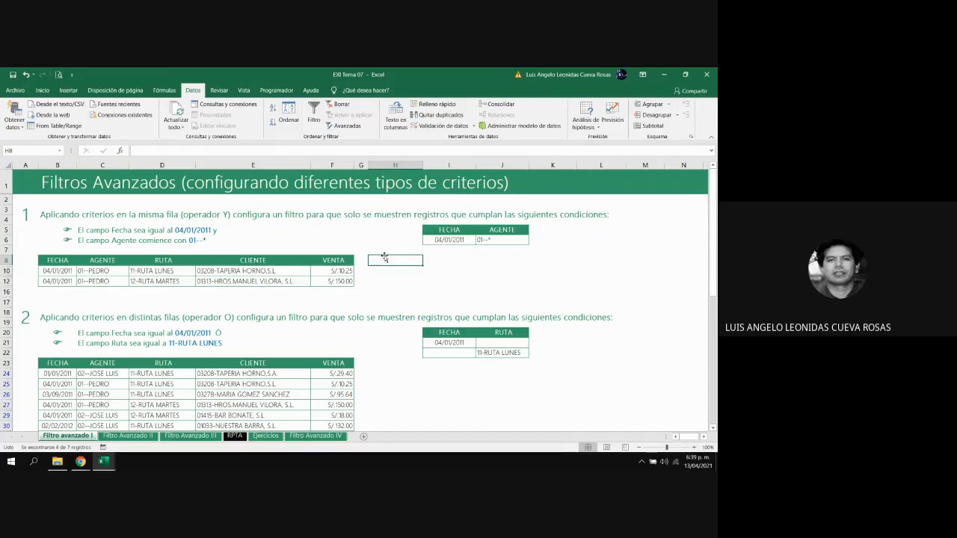
pyautogui.moveTo(345, 251); pyautogui.dragTo(303, 240)
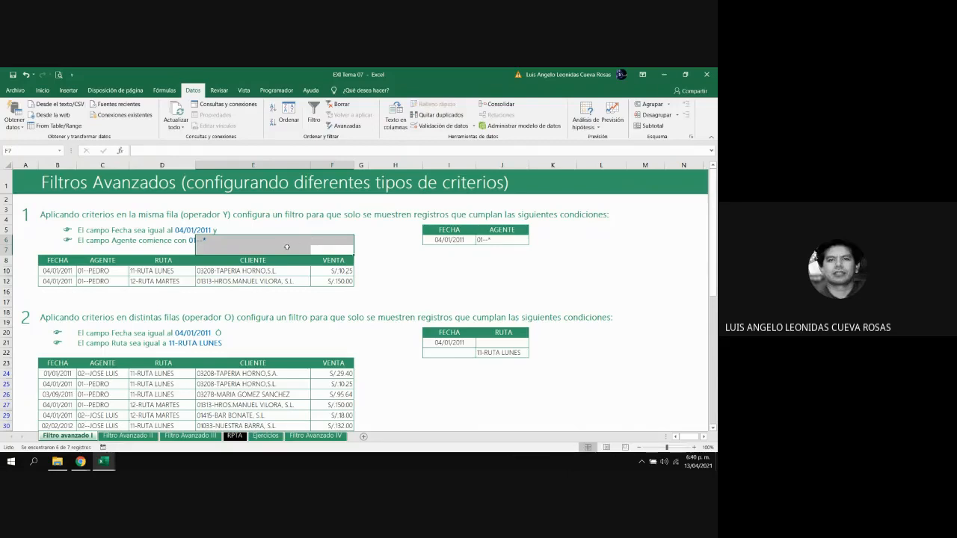
# Return to exercise 3 and locate its CONTINENTE criteria in H36:H37.
pyautogui.click(385, 268)
pyautogui.press('Down')
pyautogui.press('Down')
pyautogui.press('Down')
pyautogui.press('Down')
pyautogui.press('Down')
pyautogui.press('Down')
pyautogui.press('Down')
pyautogui.press('Down')
pyautogui.press('Down')
pyautogui.press('Down')
pyautogui.press('Down')
pyautogui.press('Down')
pyautogui.press('Down')
pyautogui.press('Down')
pyautogui.press('Down')
pyautogui.press('Down')
pyautogui.press('Down')
pyautogui.press('Down')
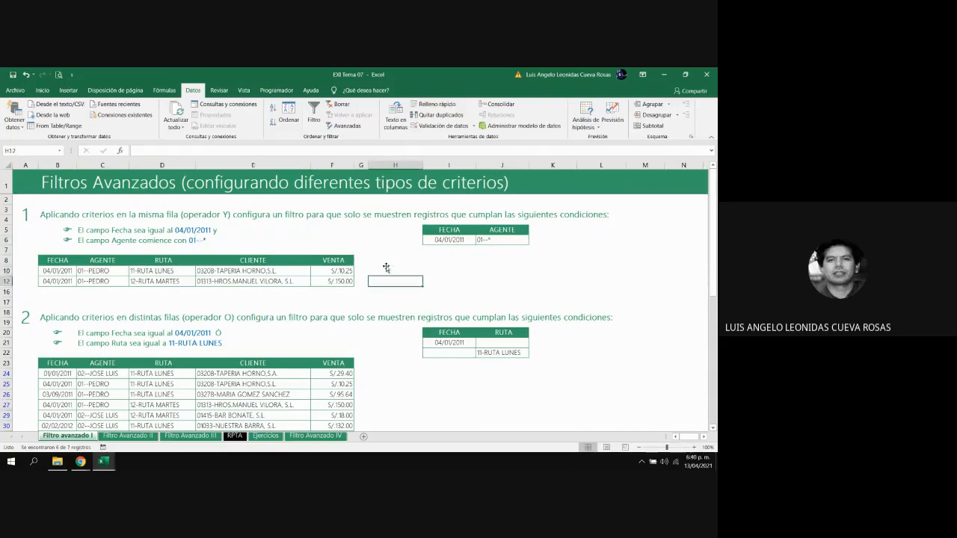
pyautogui.press('pagedown')
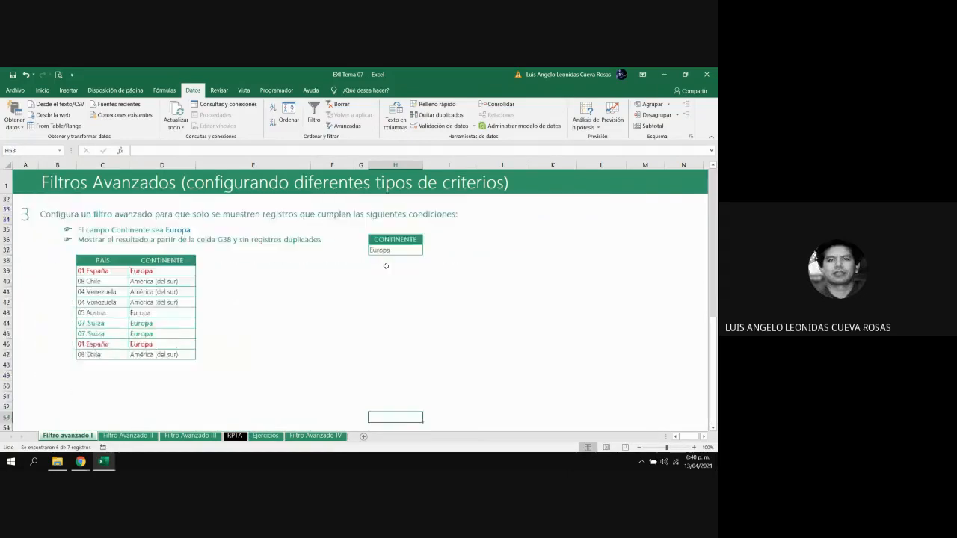
pyautogui.press('Up')
pyautogui.press('Up')
pyautogui.press('Up')
pyautogui.press('Up')
pyautogui.press('Up')
pyautogui.press('Up')
pyautogui.press('Up')
pyautogui.press('Up')
pyautogui.press('Up')
pyautogui.press('Up')
pyautogui.press('Up')
pyautogui.press('Up')
pyautogui.press('Up')
pyautogui.press('Up')
pyautogui.press('Up')
pyautogui.press('Up')
pyautogui.press('Up')
pyautogui.press('Up')
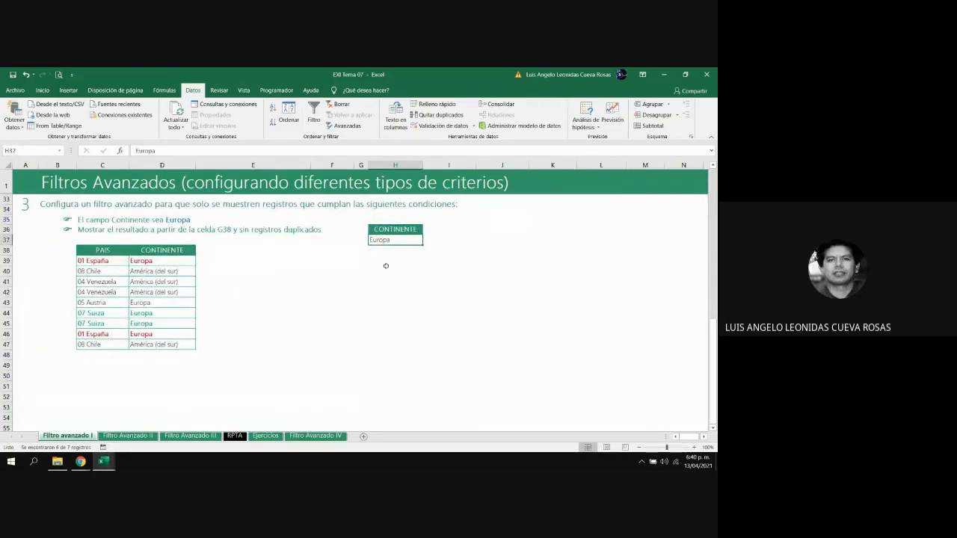
# Check the cells around the output cell G38 against the position of the criteria block in H36:H37.
pyautogui.press('Left')
pyautogui.press('Left')
pyautogui.press('Left')
pyautogui.press('Left')
pyautogui.press('Down')
pyautogui.press('Right')
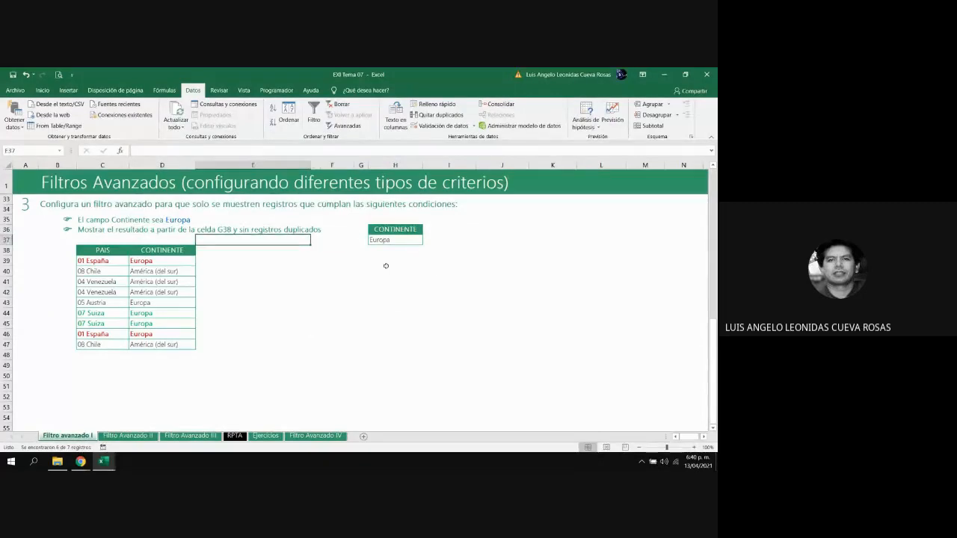
pyautogui.press('Down')
pyautogui.press('Up')
pyautogui.press('Down')
pyautogui.press('Up')
pyautogui.press('Right')
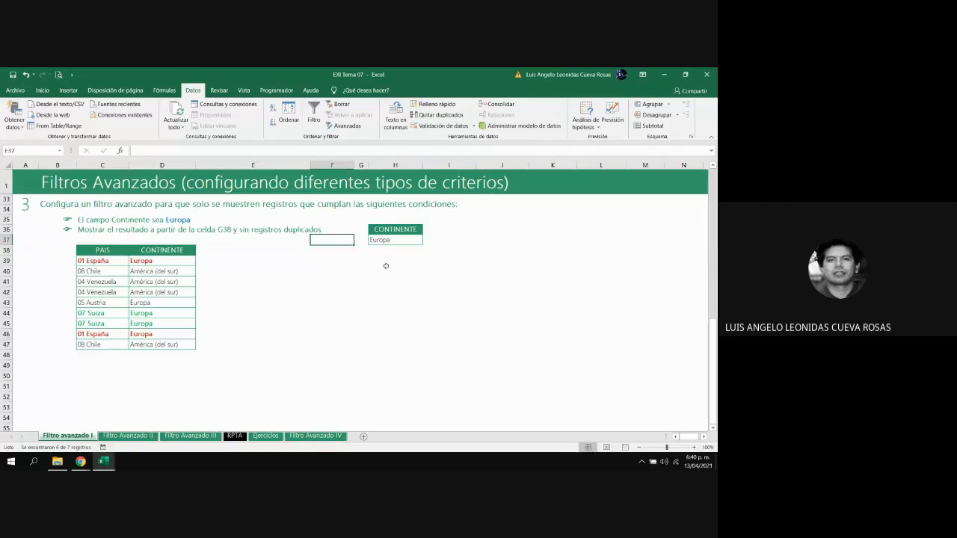
pyautogui.press('Down')
pyautogui.press('Down')
pyautogui.press('Up')
pyautogui.press('Up')
pyautogui.press('Up')
pyautogui.press('Down')
pyautogui.press('Up')
pyautogui.press('Right')
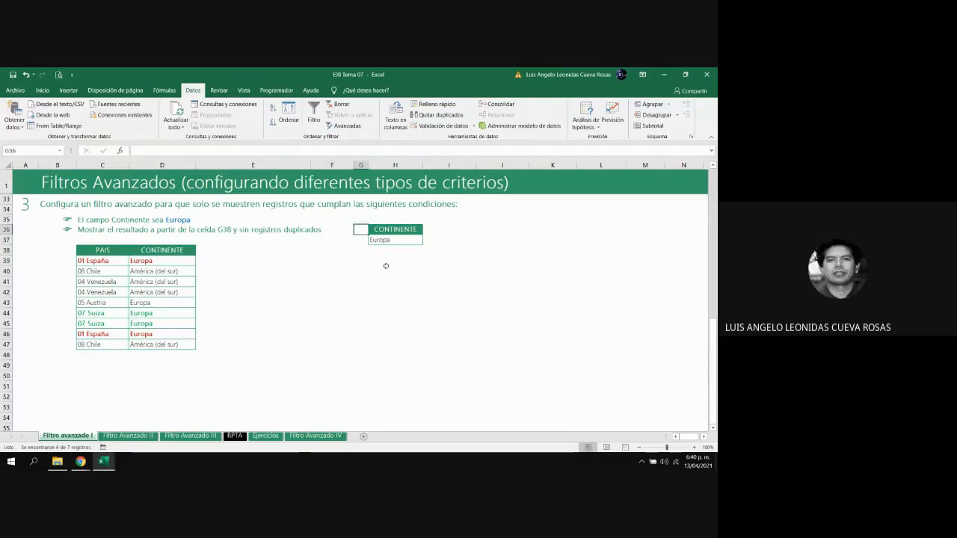
pyautogui.press('Right')
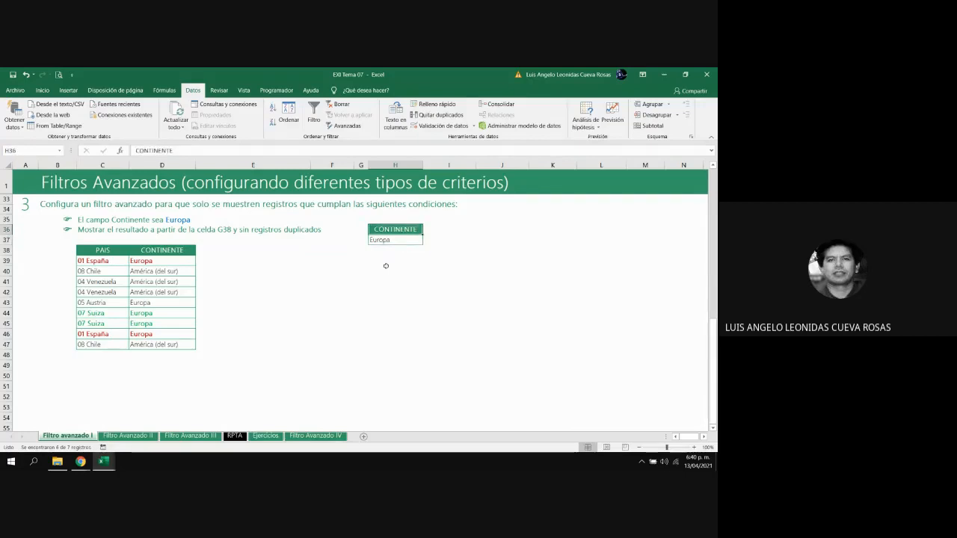
pyautogui.press('Down')
pyautogui.press('Up')
pyautogui.press('Down')
pyautogui.press('Down')
pyautogui.press('Left')
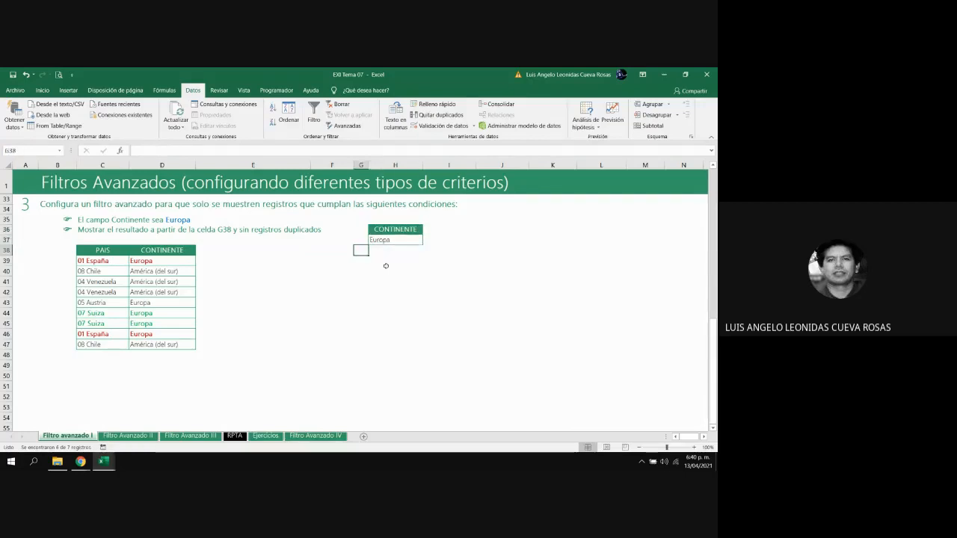
pyautogui.press('Left')
pyautogui.press('Right')
pyautogui.press('Right')
pyautogui.press('Left')
pyautogui.press('Up')
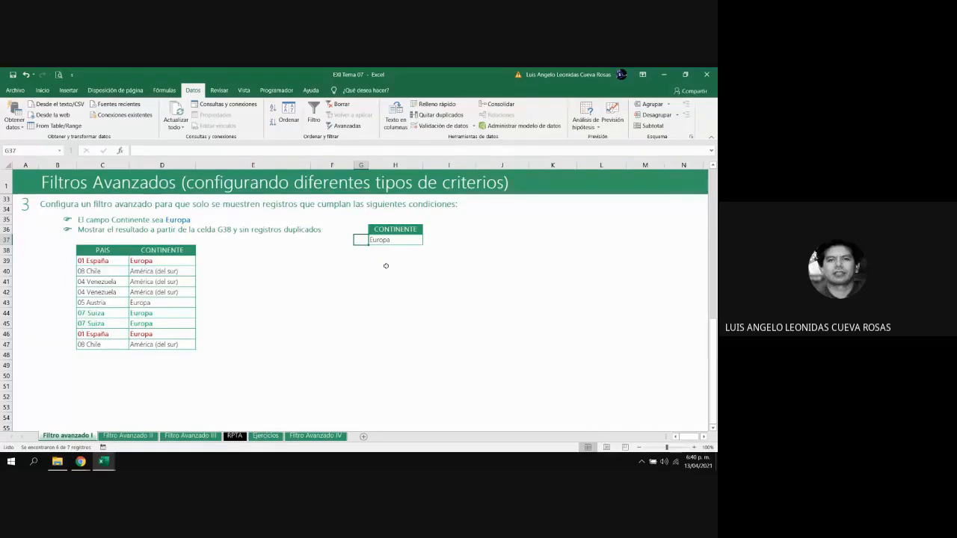
# Move the CONTINENTE and Europa criteria block from H36:H37 to K36:K37.
pyautogui.press('Right')
pyautogui.press('Up')
pyautogui.hotkey('shift', 'Down')
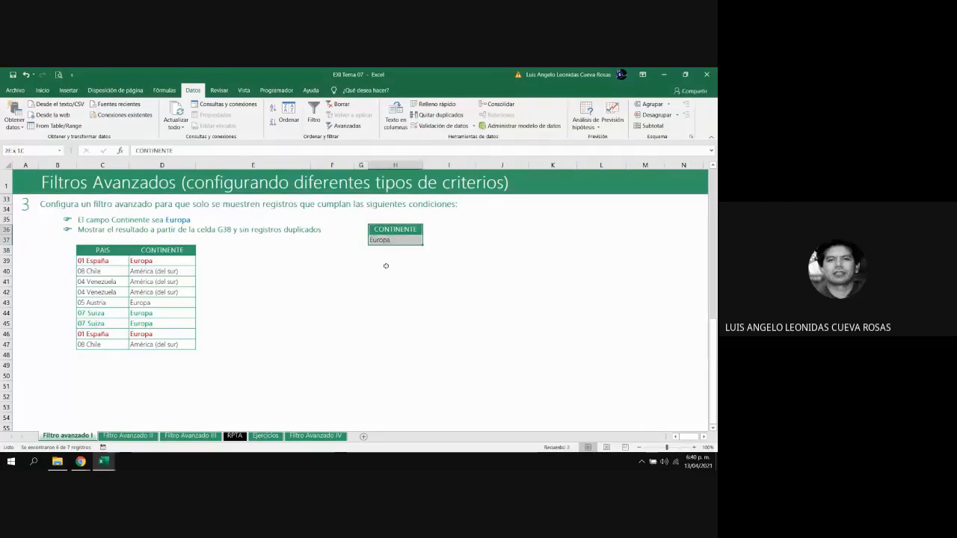
pyautogui.hotkey('ctrl', 'c')
pyautogui.press('Right')
pyautogui.press('Right')
pyautogui.press('Right')
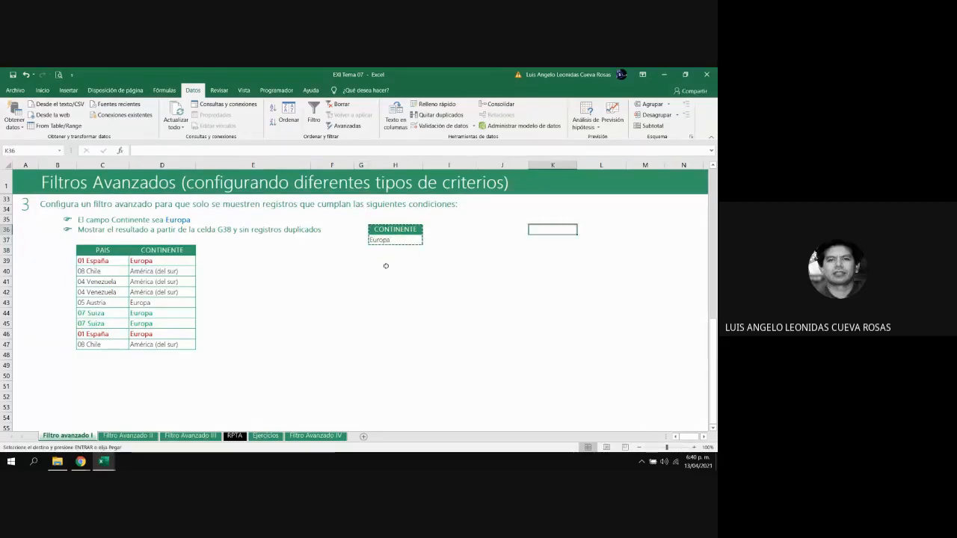
pyautogui.press('Return')
pyautogui.press('Down')
pyautogui.press('Down')
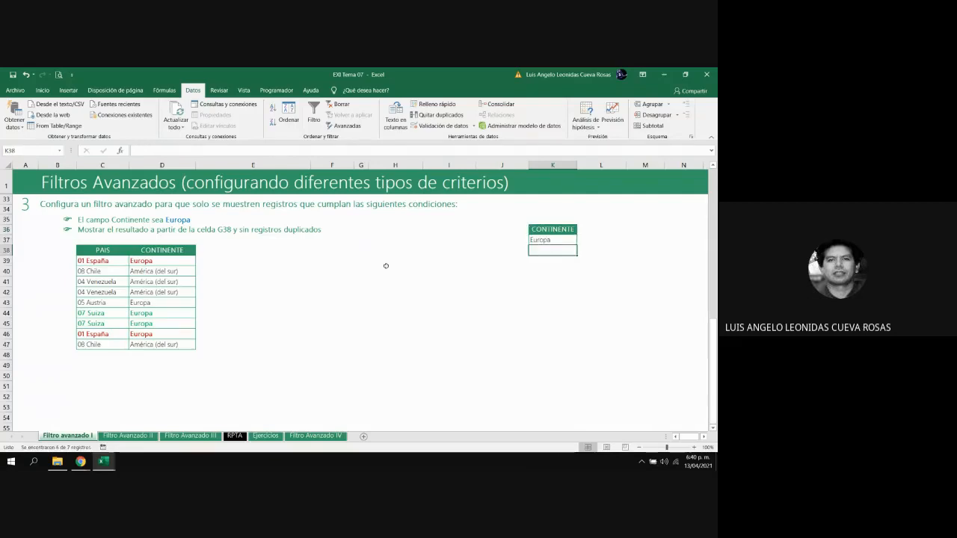
# Check the empty area between the country table and the criteria block in column K.
pyautogui.press('Up')
pyautogui.press('Left')
pyautogui.press('Left')
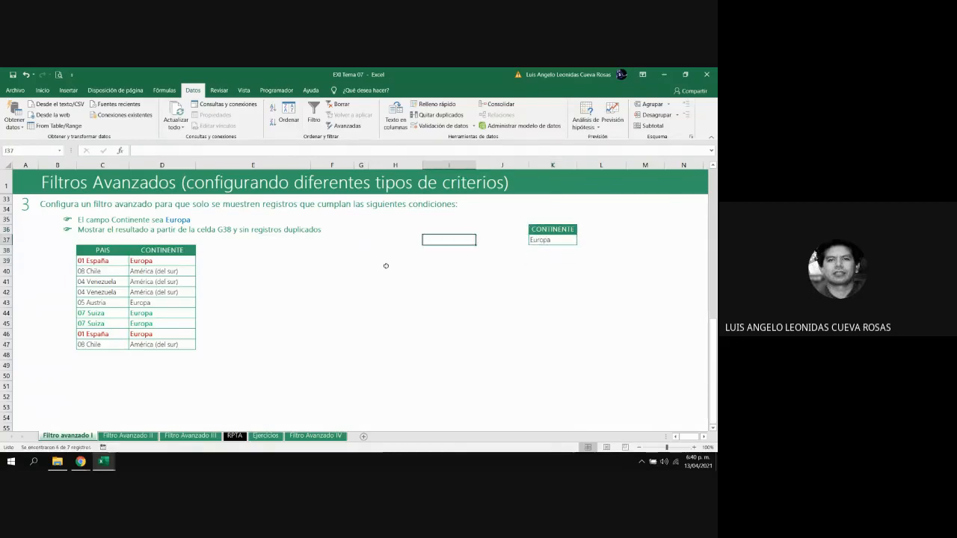
pyautogui.press('Down')
pyautogui.press('Down')
pyautogui.press('Down')
pyautogui.press('Down')
pyautogui.press('Right')
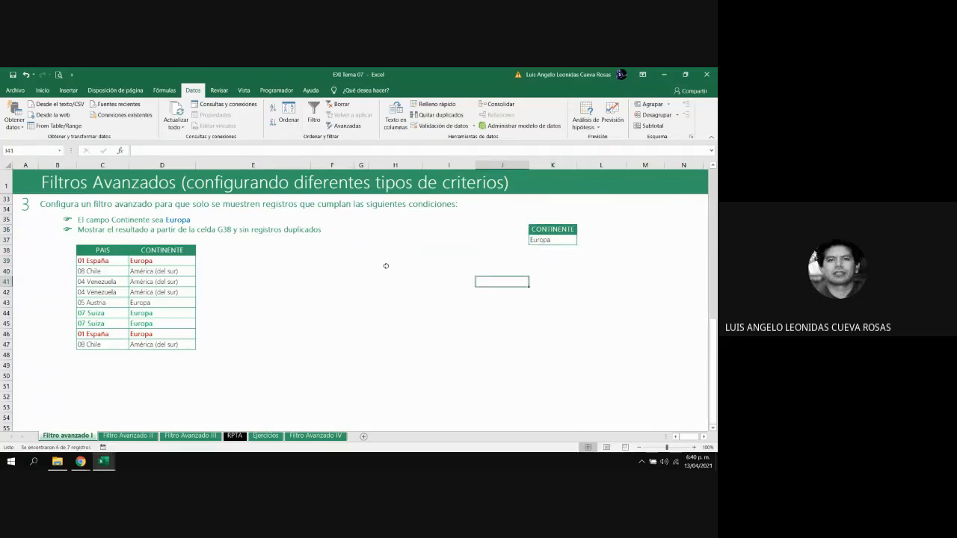
# Start an Advanced Filter that copies its results to another location, with cell G38 as the destination.
pyautogui.press('Left')
pyautogui.press('Left')
pyautogui.press('Left')
pyautogui.press('Up')
pyautogui.press('Up')
pyautogui.press('Up')
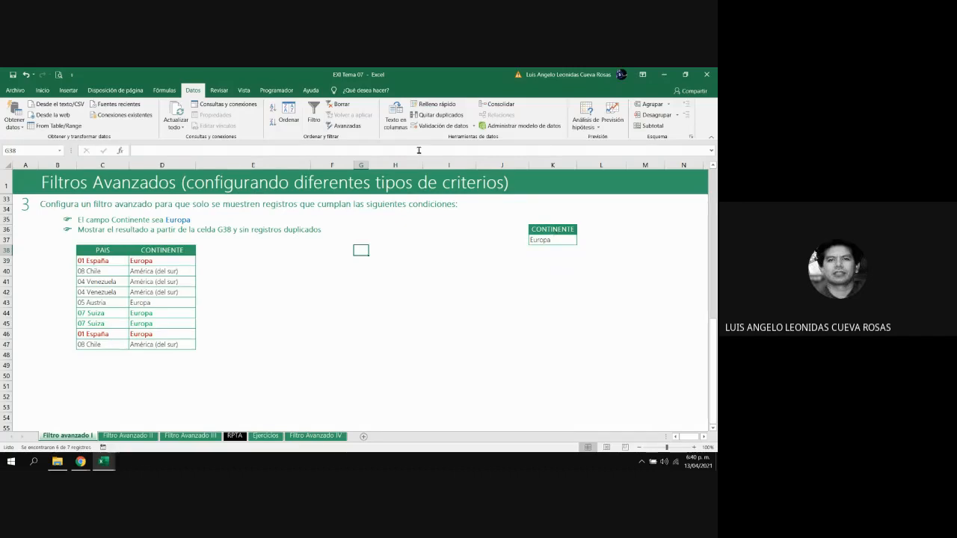
pyautogui.click(354, 127)
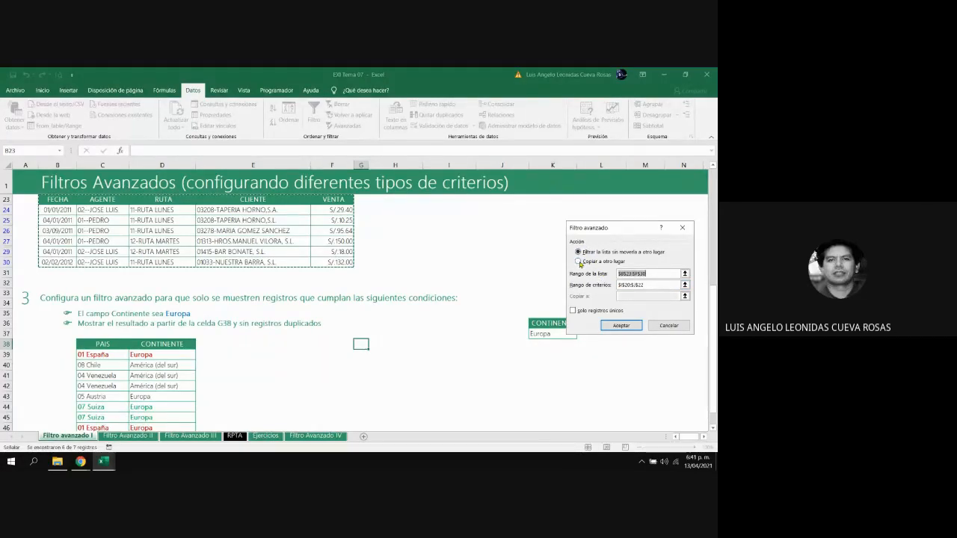
pyautogui.click(581, 262)
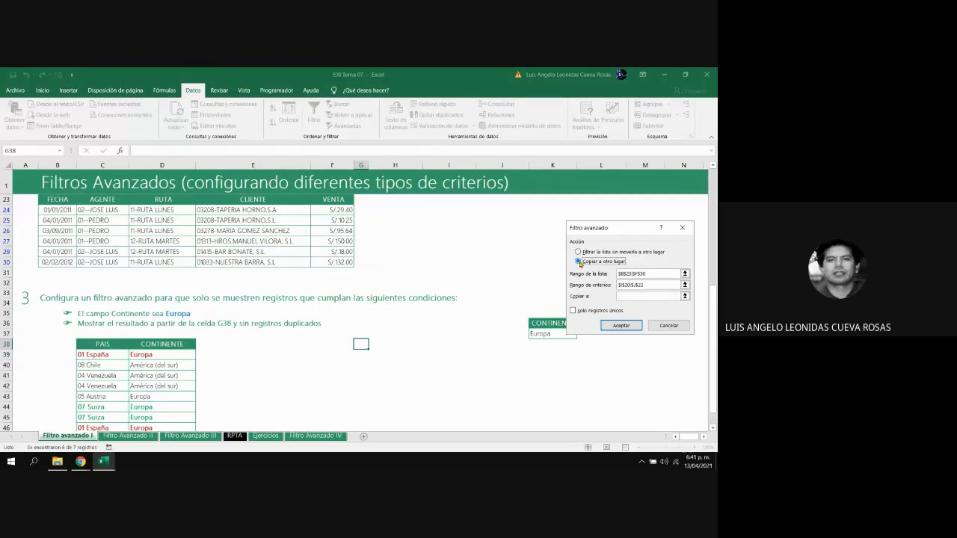
pyautogui.click(623, 296)
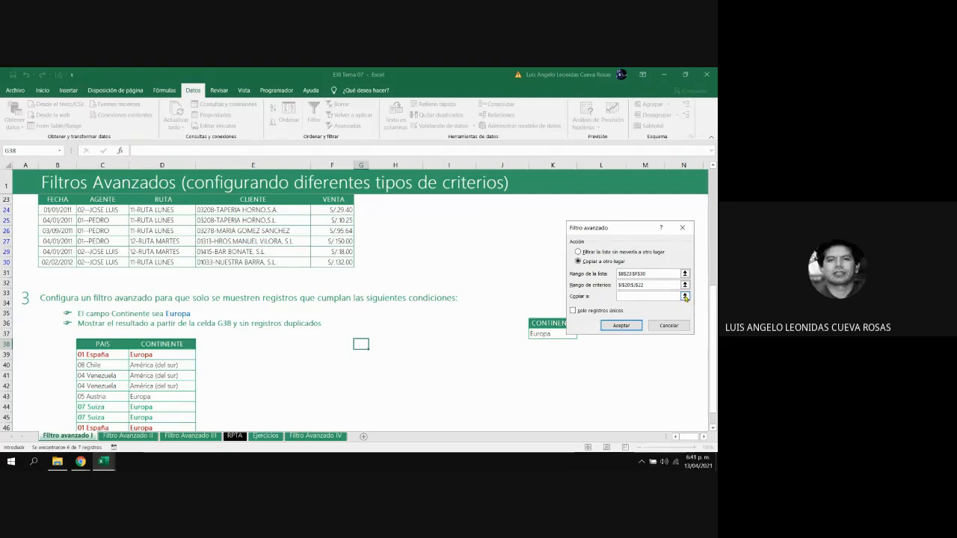
pyautogui.click(685, 297)
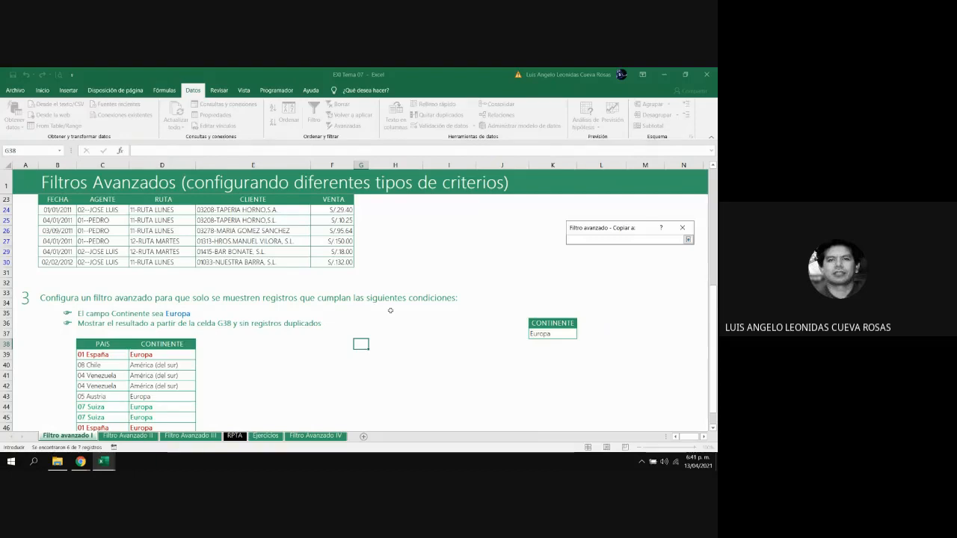
pyautogui.click(362, 344)
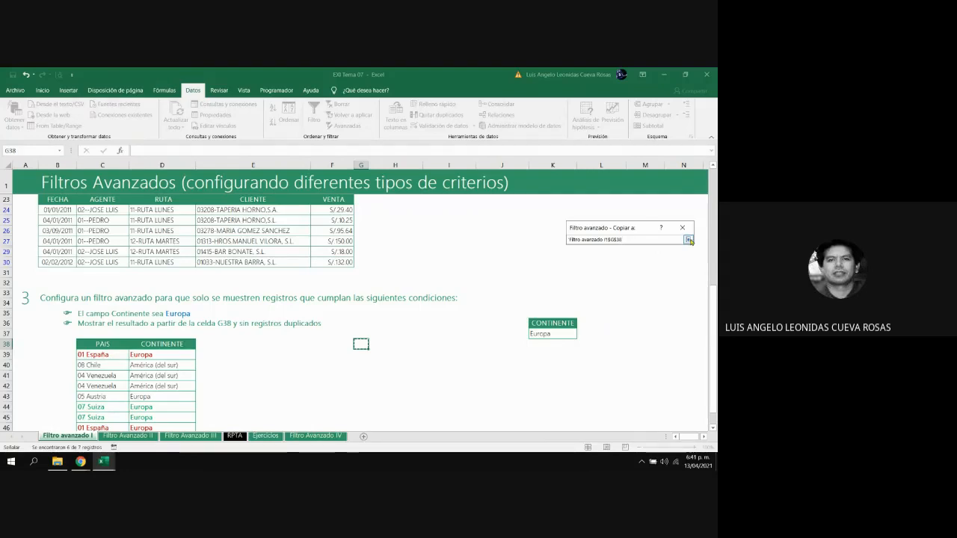
pyautogui.click(688, 240)
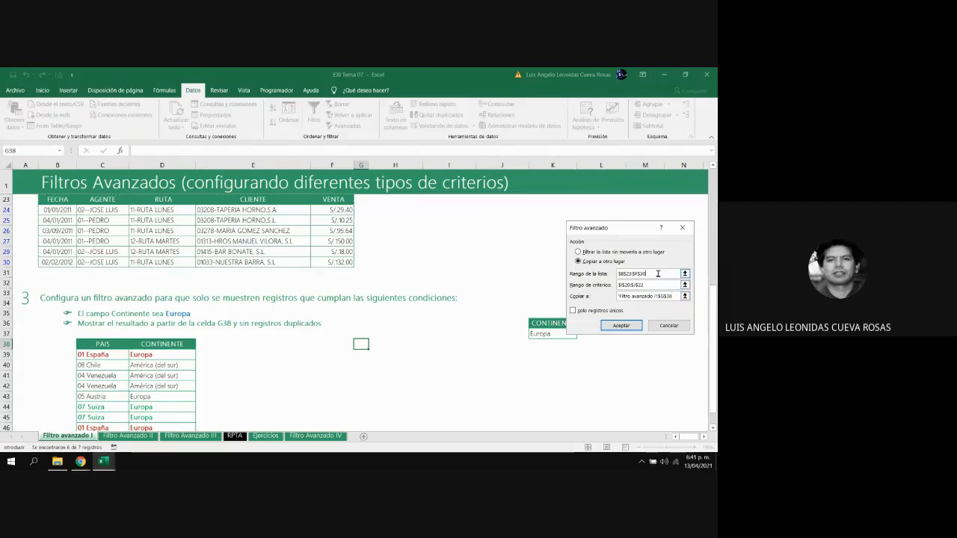
# Clear the previous exercise's list range and criteria range from the Advanced Filter settings.
pyautogui.press('BackSpace')
pyautogui.press('BackSpace')
pyautogui.press('BackSpace')
pyautogui.press('BackSpace')
pyautogui.press('BackSpace')
pyautogui.press('BackSpace')
pyautogui.press('BackSpace')
pyautogui.press('BackSpace')
pyautogui.press('BackSpace')
pyautogui.press('BackSpace')
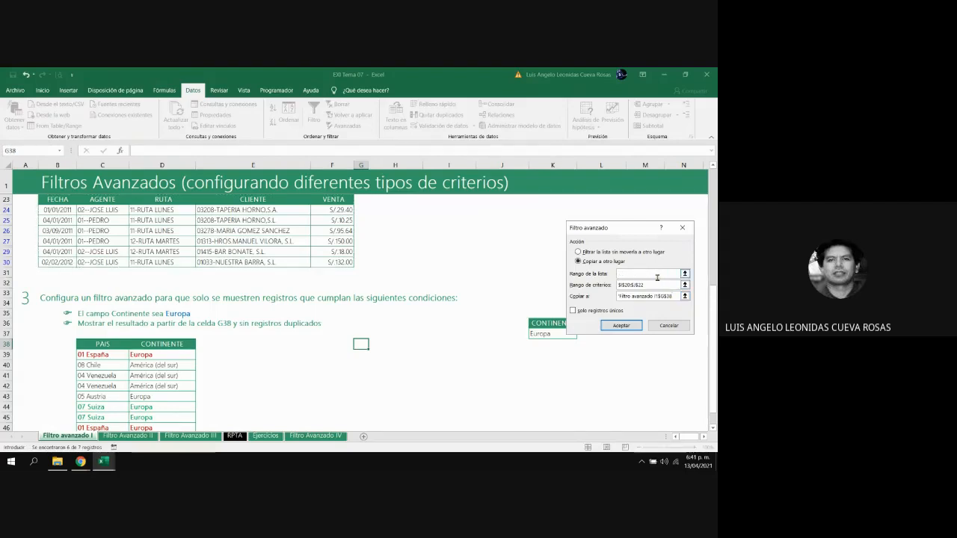
pyautogui.click(656, 286)
pyautogui.press('BackSpace')
pyautogui.press('BackSpace')
pyautogui.press('BackSpace')
pyautogui.press('BackSpace')
pyautogui.press('BackSpace')
pyautogui.press('BackSpace')
pyautogui.press('BackSpace')
pyautogui.press('BackSpace')
pyautogui.press('BackSpace')
pyautogui.press('BackSpace')
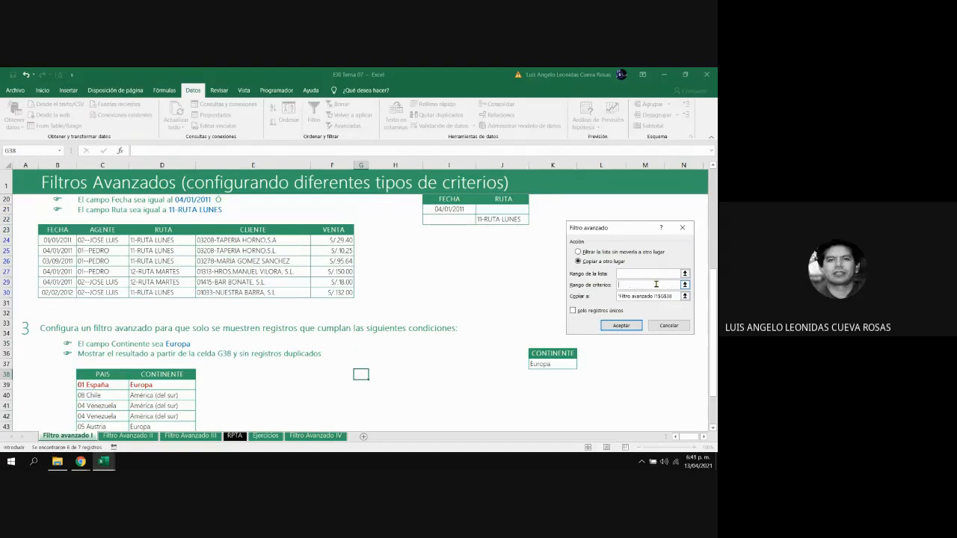
# Set the filter's list range to the country table C38:D47 and its criteria range to K36:K37.
pyautogui.click(645, 273)
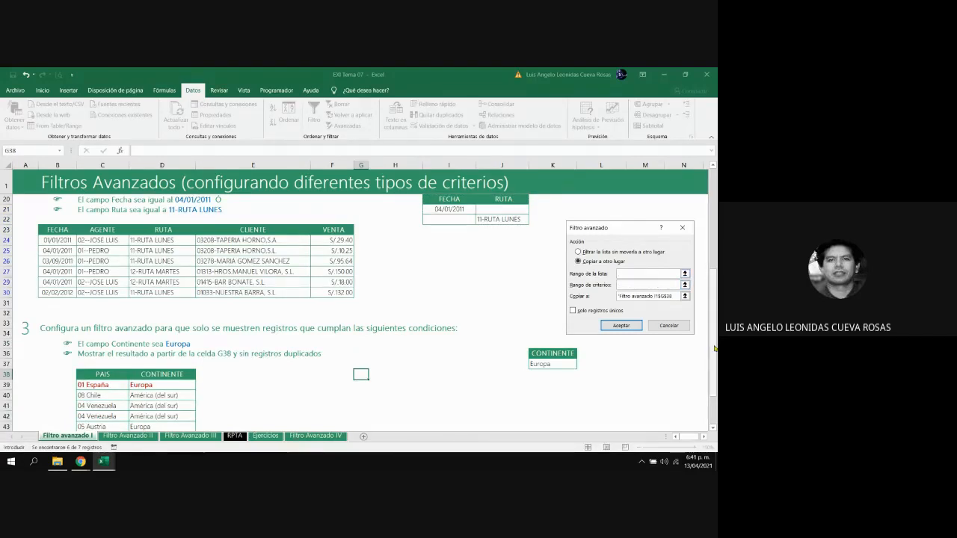
pyautogui.moveTo(714, 344); pyautogui.dragTo(714, 348)
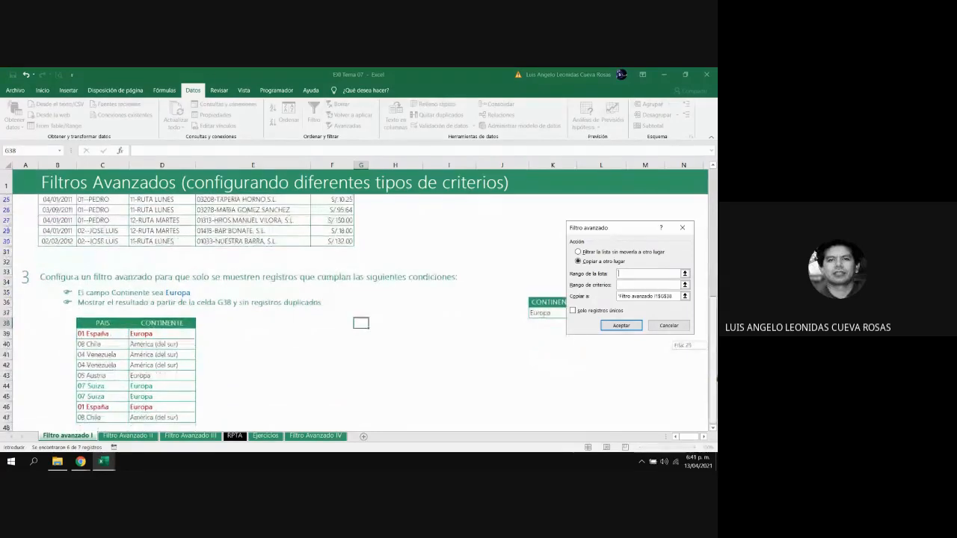
pyautogui.moveTo(117, 326); pyautogui.dragTo(166, 415)
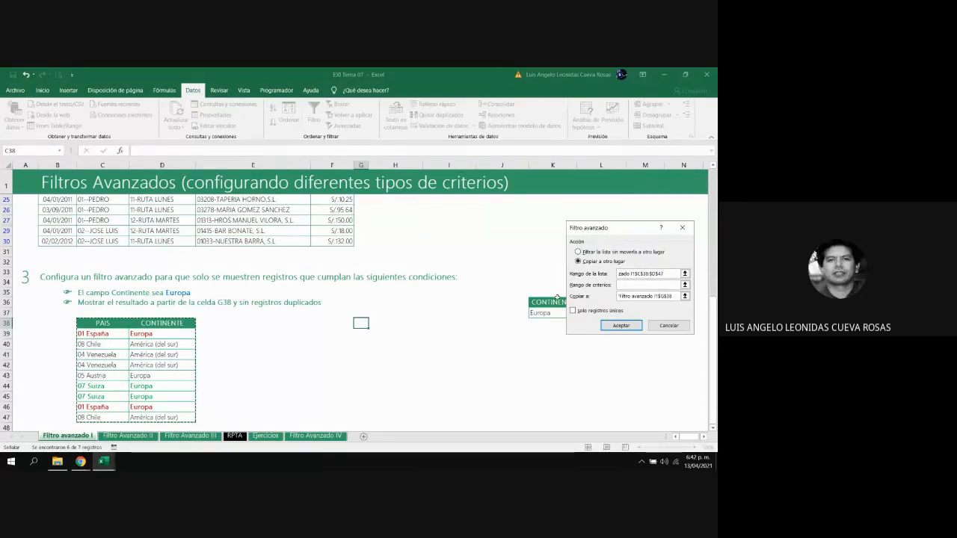
pyautogui.click(631, 285)
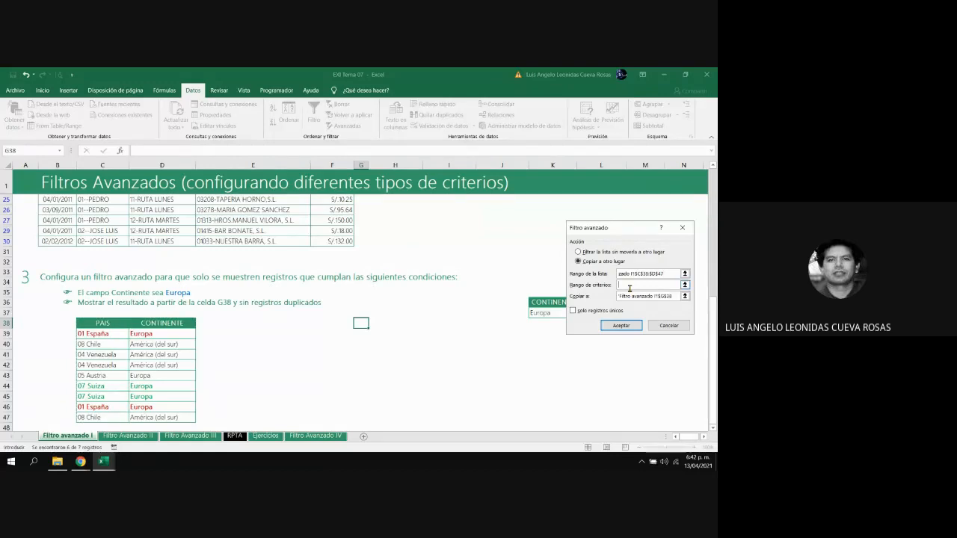
pyautogui.moveTo(614, 233); pyautogui.dragTo(429, 297)
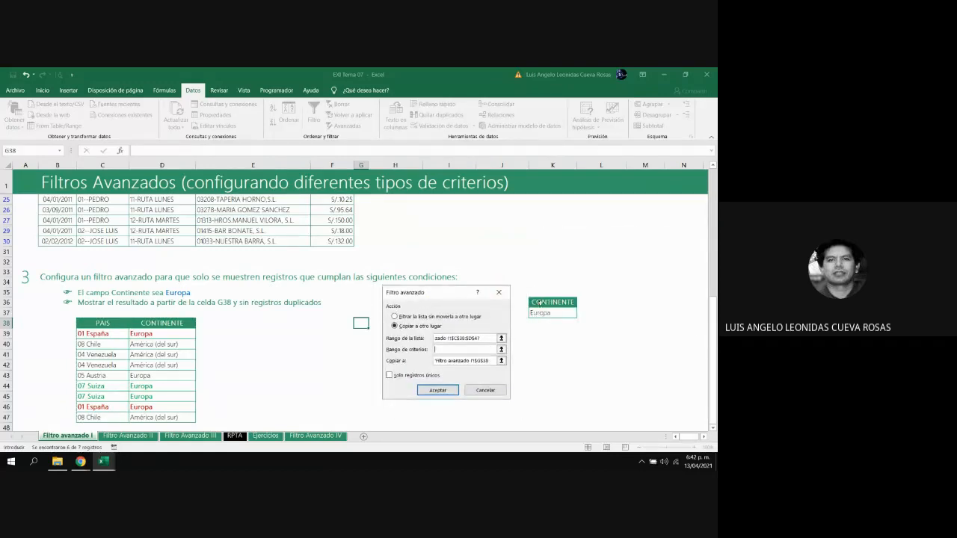
pyautogui.moveTo(540, 303); pyautogui.dragTo(540, 311)
# Run the filter with unique records only, and fit column G's width to the copied country names.
pyautogui.click(390, 376)
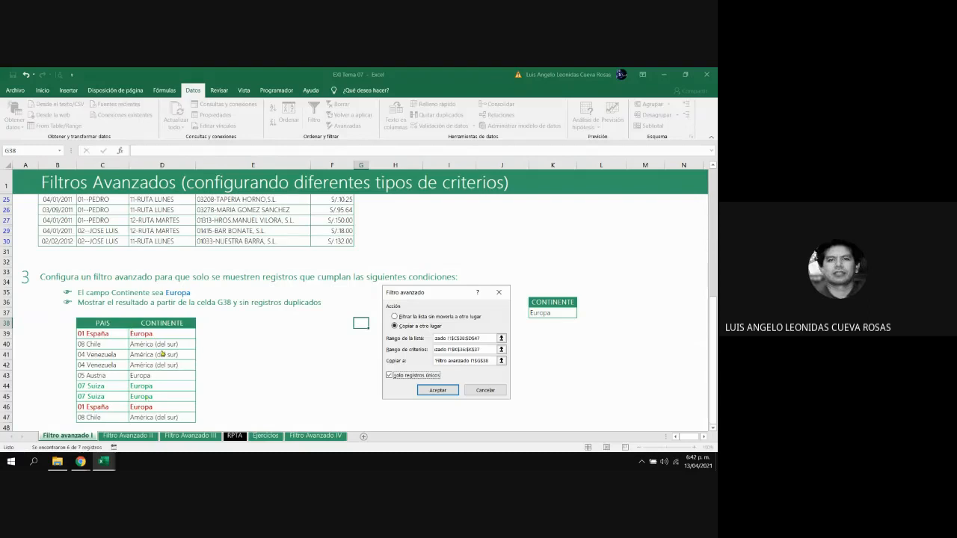
pyautogui.click(438, 391)
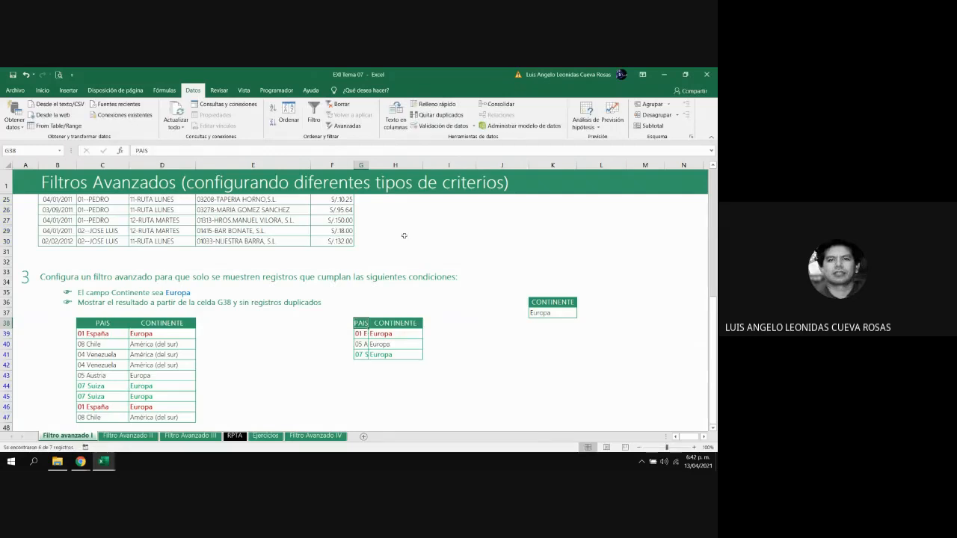
pyautogui.doubleClick(367, 164)
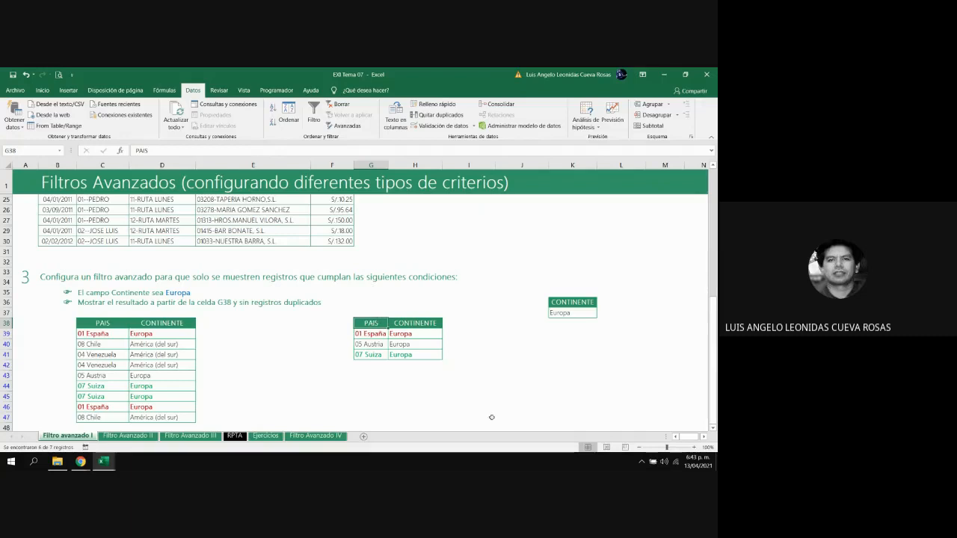
# Examine the copied PAIS and CONTINENTE result in G38:H41 and the empty row below it for duplicate records.
pyautogui.hotkey('shift', 'Right')
pyautogui.hotkey('shift', 'Down')
pyautogui.hotkey('shift', 'Down')
pyautogui.hotkey('shift', 'Down')
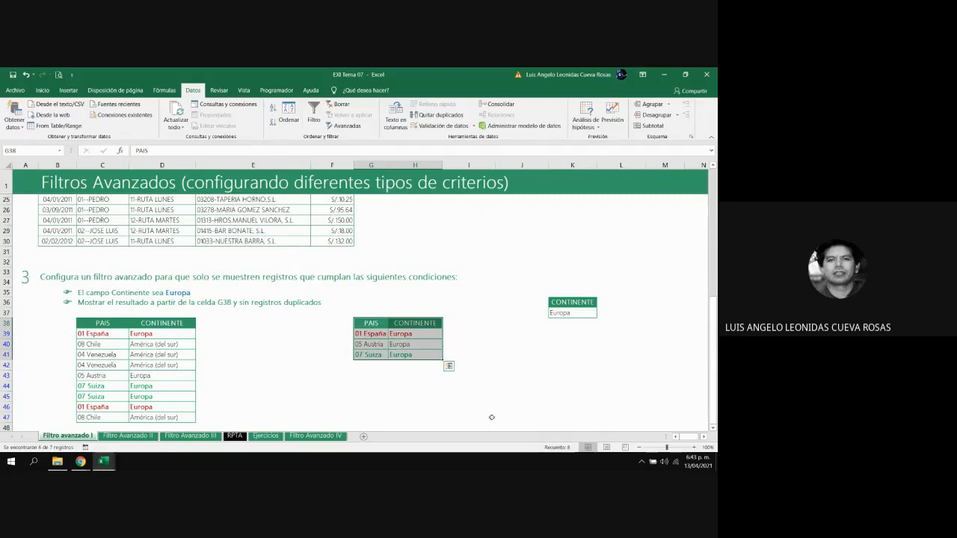
pyautogui.press('Down')
pyautogui.press('Up')
pyautogui.press('Down')
pyautogui.press('Down')
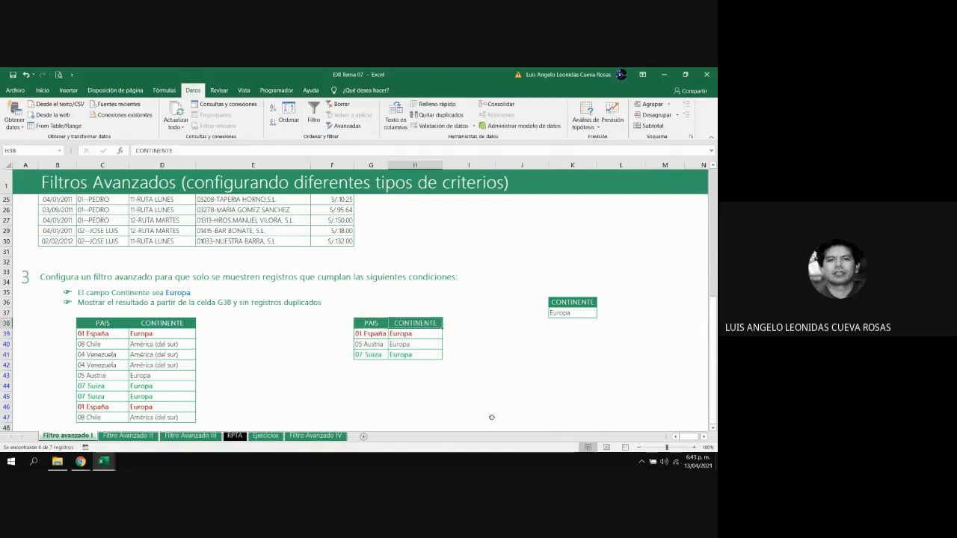
pyautogui.press('Up')
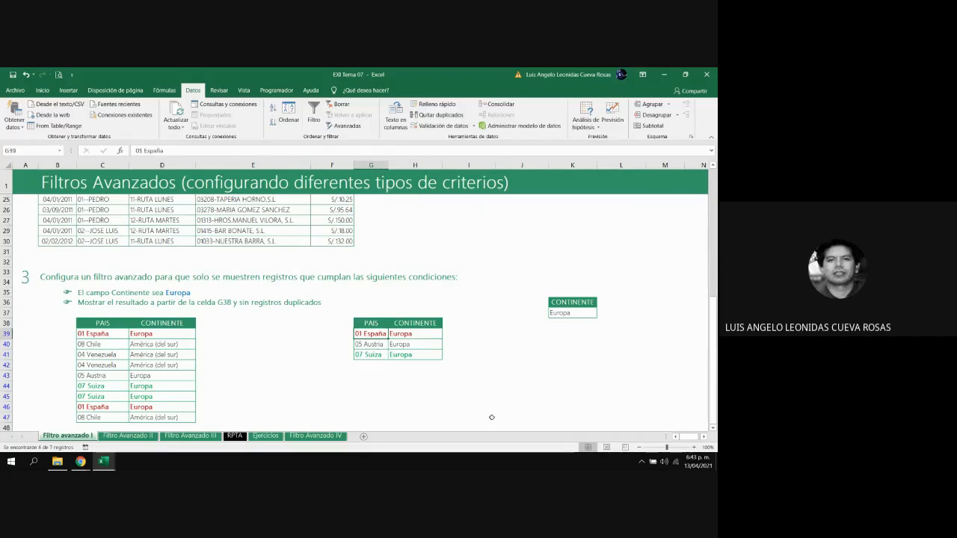
pyautogui.press('Up')
pyautogui.press('Right')
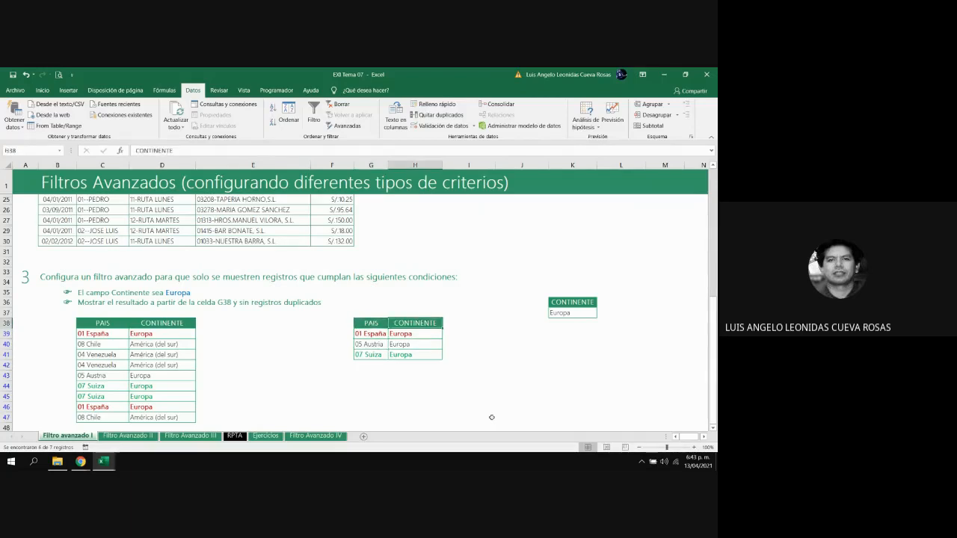
pyautogui.press('Down')
pyautogui.press('Down')
pyautogui.press('Down')
pyautogui.press('Down')
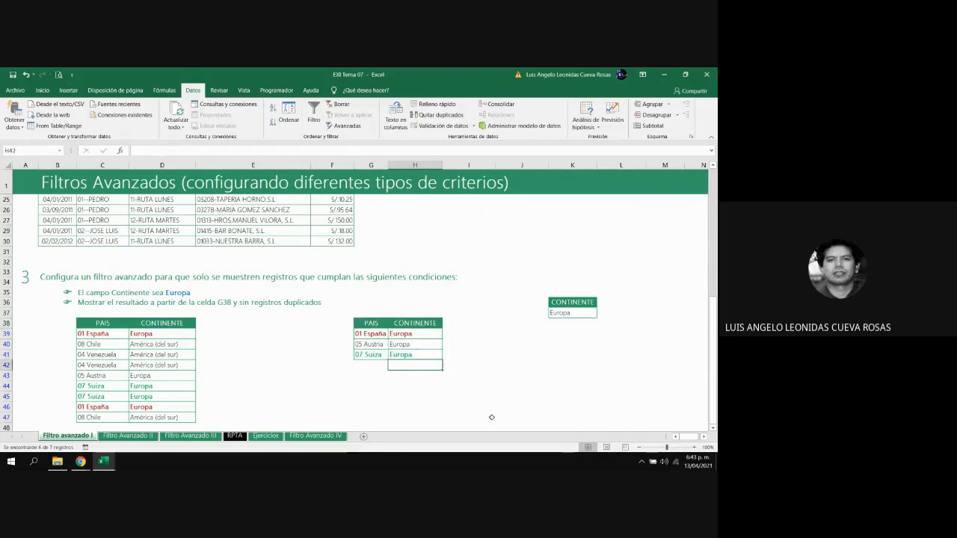
pyautogui.press('Up')
pyautogui.press('Up')
pyautogui.press('Up')
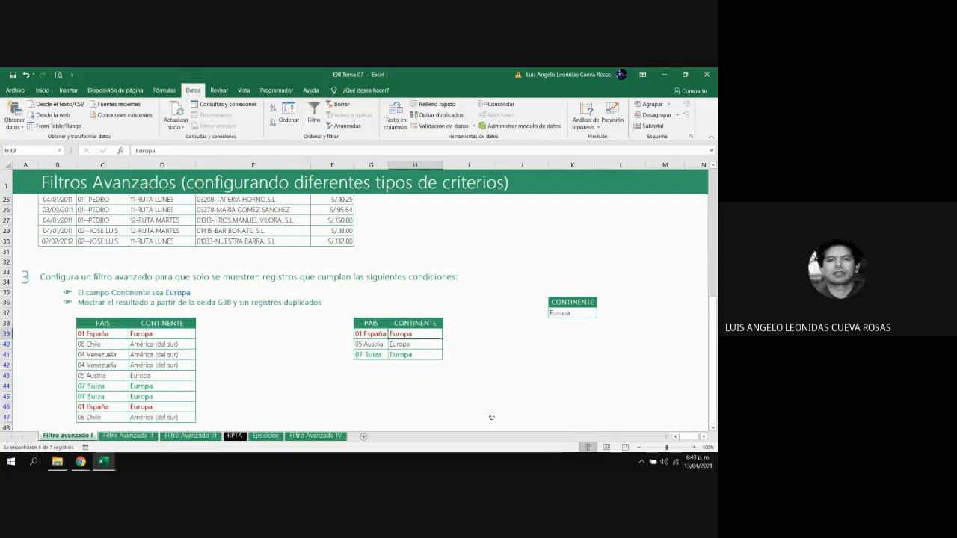
pyautogui.press('Down')
pyautogui.press('Down')
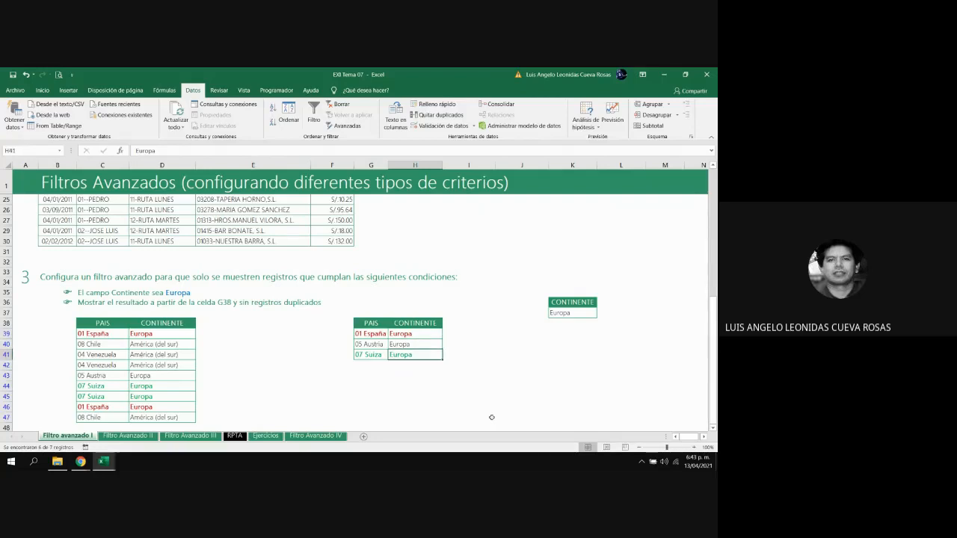
pyautogui.press('Up')
pyautogui.press('Up')
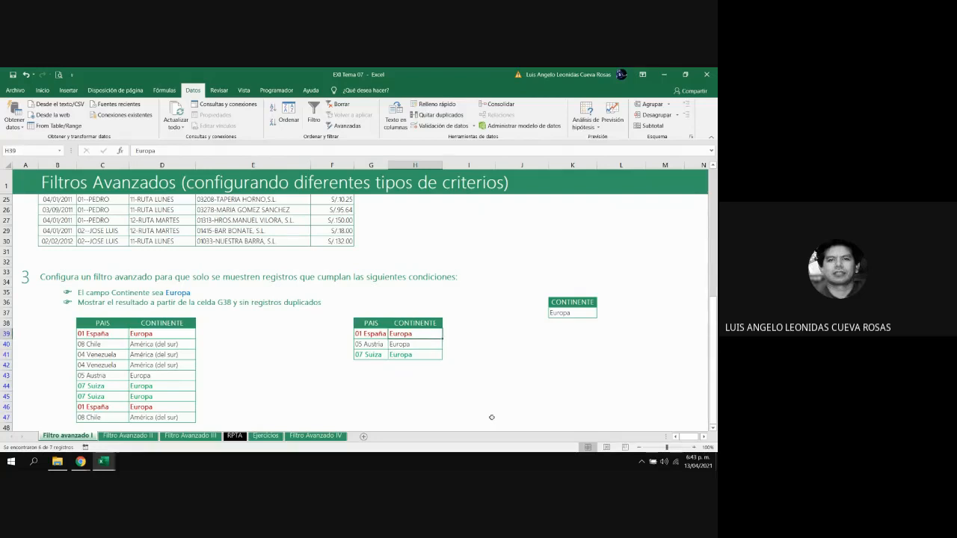
pyautogui.press('Left')
pyautogui.press('Left')
pyautogui.press('Right')
pyautogui.press('Right')
pyautogui.moveTo(370, 365); pyautogui.dragTo(422, 366)
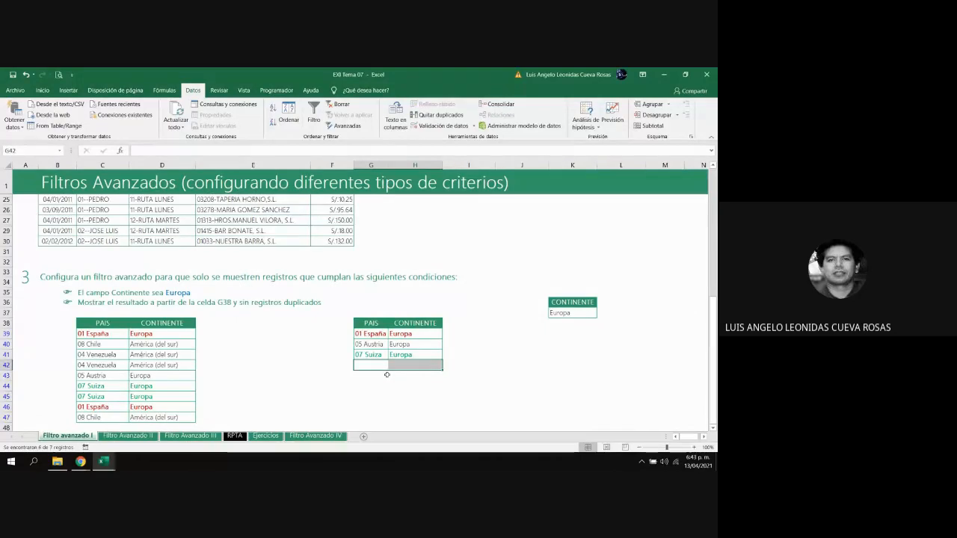
# Review the sales table of exercise 2 and return to the tables of exercise 3.
pyautogui.click(312, 375)
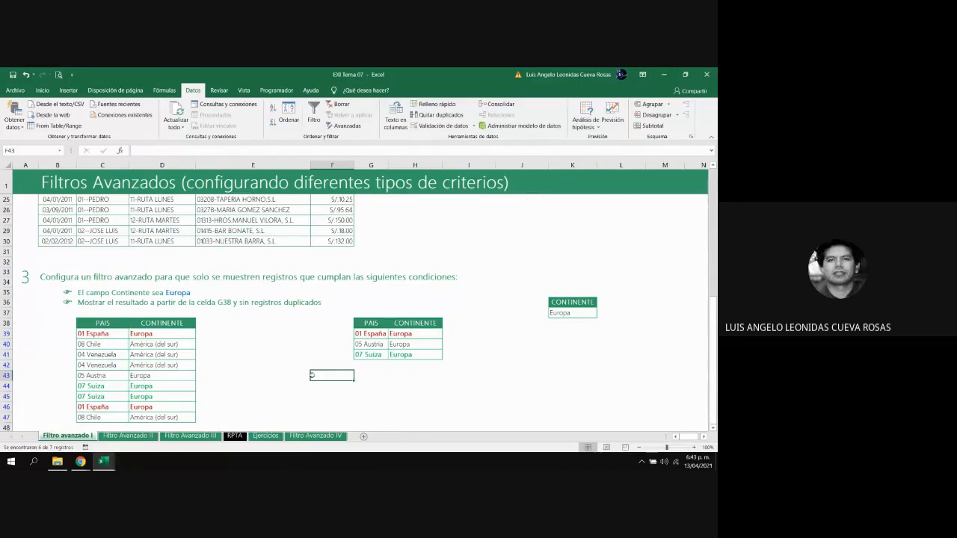
pyautogui.press('Up')
pyautogui.press('Up')
pyautogui.press('Up')
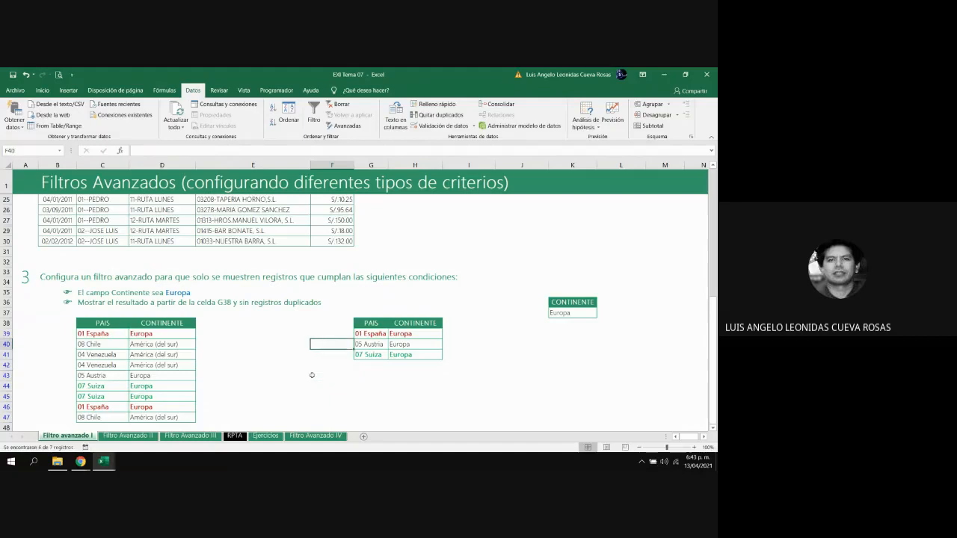
pyautogui.press('Up')
pyautogui.press('Up')
pyautogui.press('Up')
pyautogui.press('Up')
pyautogui.press('Up')
pyautogui.press('Up')
pyautogui.press('Up')
pyautogui.press('Up')
pyautogui.press('Up')
pyautogui.press('Up')
pyautogui.press('Up')
pyautogui.press('Up')
pyautogui.press('Up')
pyautogui.press('Up')
pyautogui.press('Up')
pyautogui.press('Up')
pyautogui.press('Up')
pyautogui.press('Up')
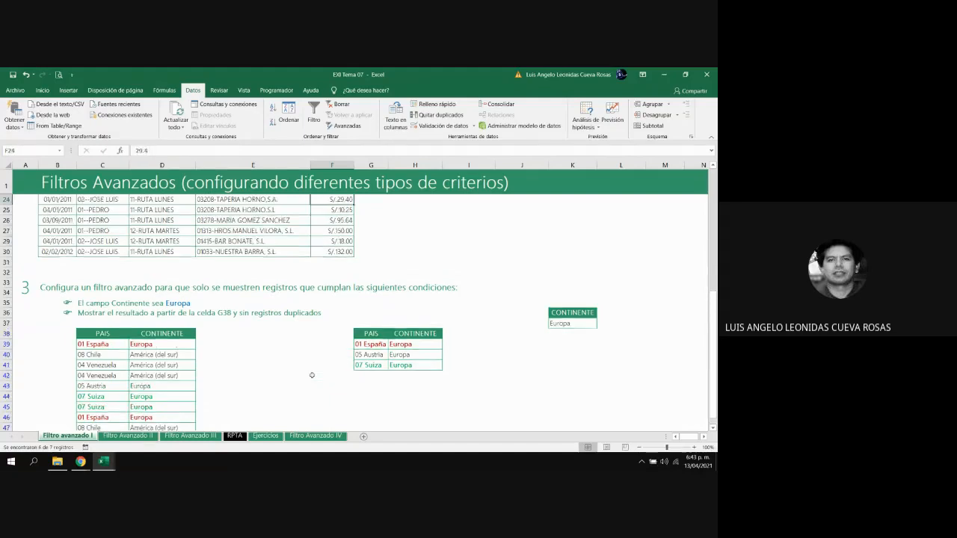
pyautogui.press('Down')
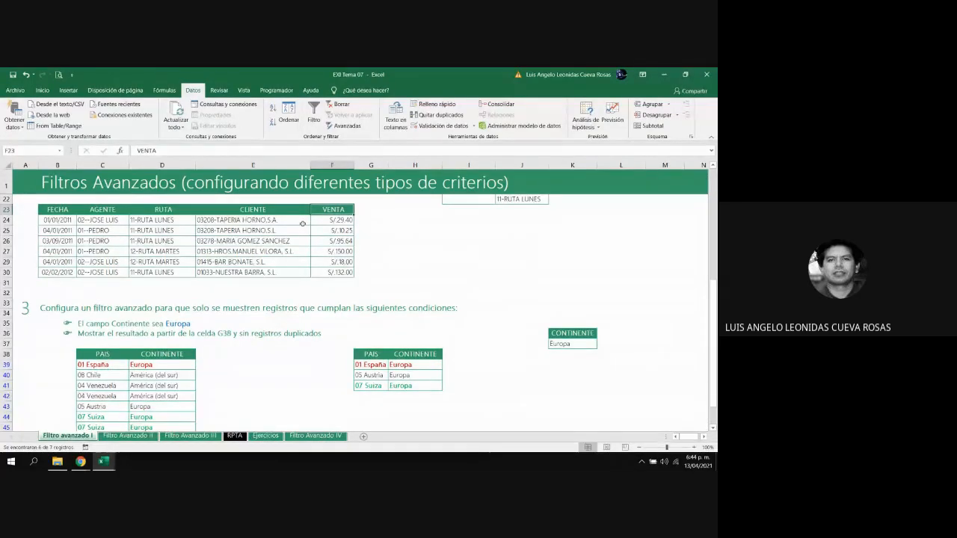
pyautogui.press('Down')
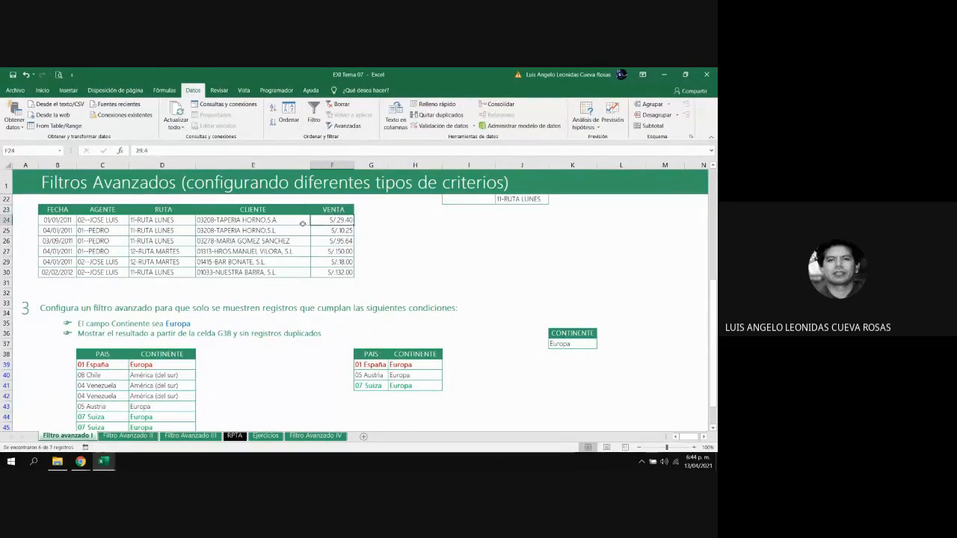
pyautogui.press('Down')
pyautogui.press('Down')
pyautogui.press('Down')
pyautogui.press('Down')
pyautogui.press('Down')
pyautogui.press('Down')
pyautogui.press('Down')
pyautogui.press('Down')
pyautogui.press('Down')
pyautogui.press('Down')
pyautogui.press('Down')
pyautogui.press('Down')
pyautogui.press('Down')
pyautogui.press('Down')
pyautogui.press('Down')
pyautogui.press('Down')
pyautogui.press('Down')
pyautogui.press('Down')
pyautogui.press('Down')
pyautogui.press('Down')
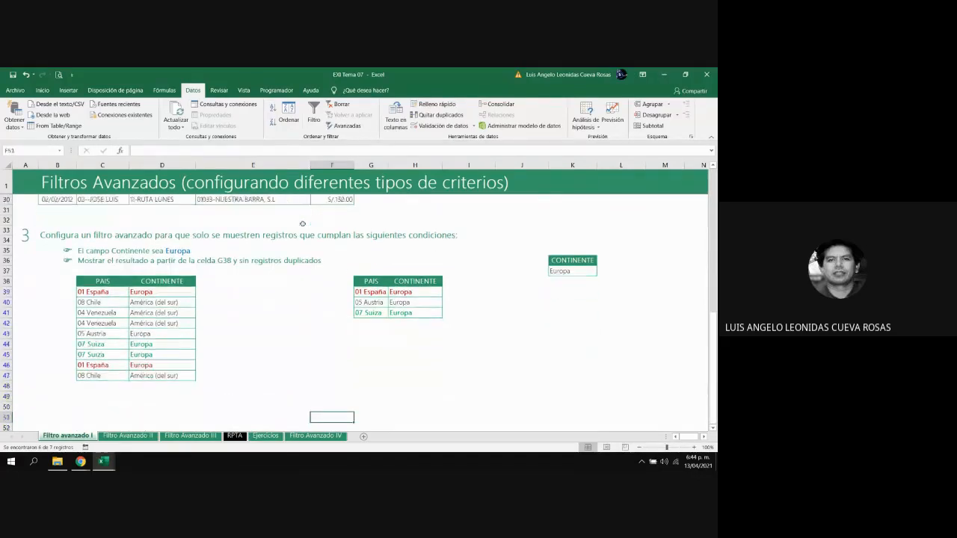
pyautogui.press('Down')
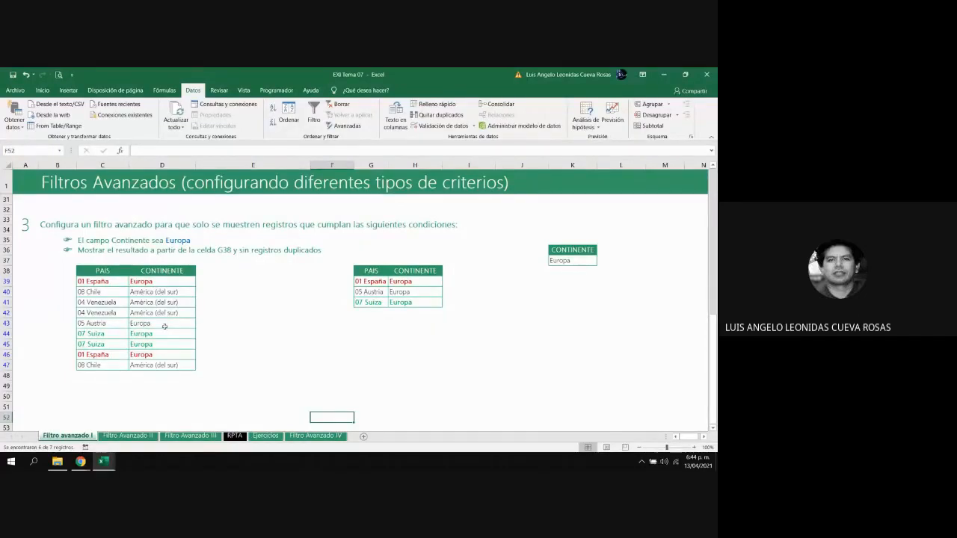
# Check the output starting at G38 by selecting the whole result block G38:H41.
pyautogui.click(365, 273)
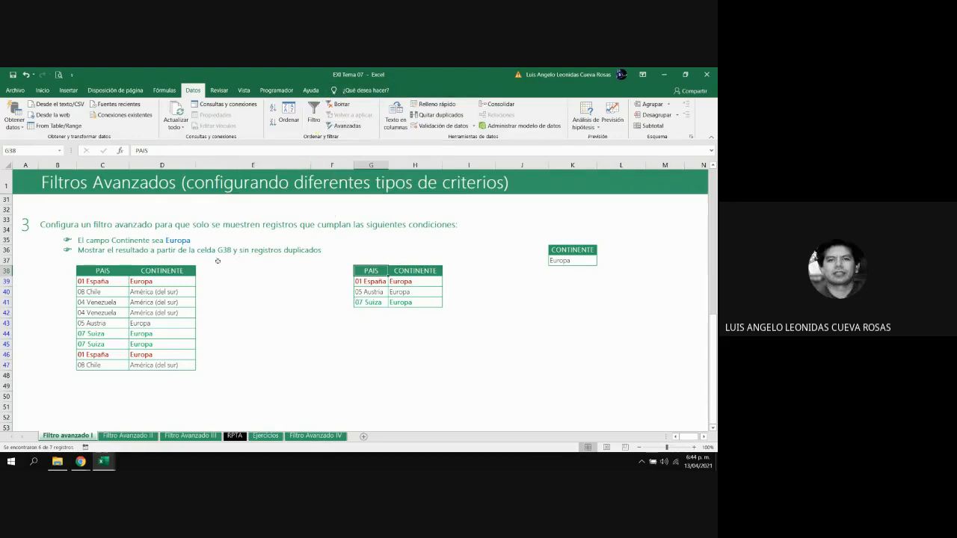
pyautogui.click(414, 301)
pyautogui.moveTo(415, 302); pyautogui.dragTo(371, 272)
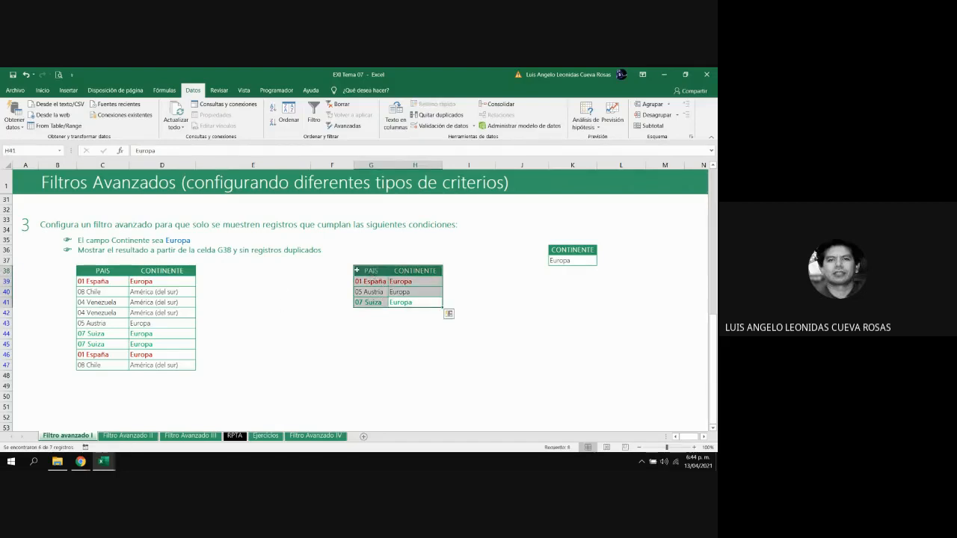
# Show the Clear All option for the selected result block G38:H41 without applying it.
pyautogui.click(43, 90)
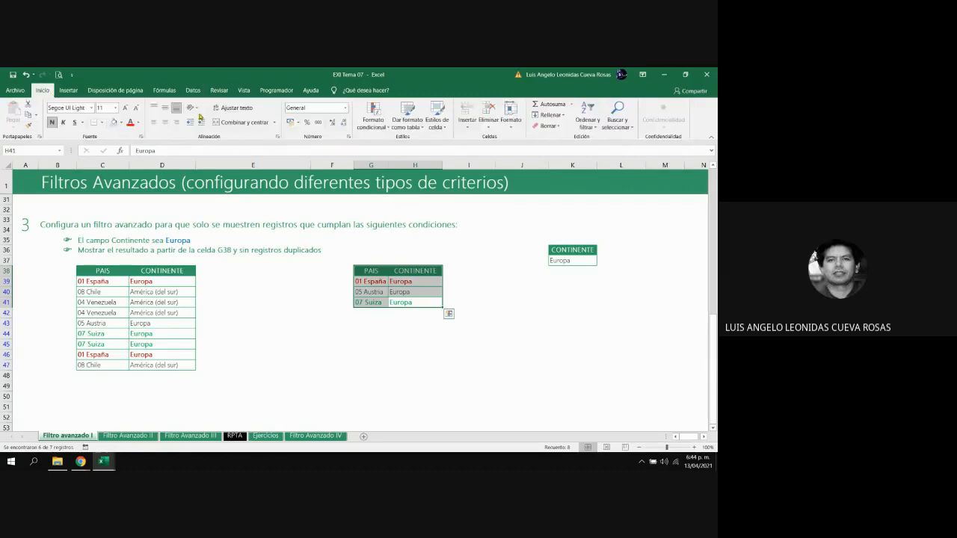
pyautogui.click(558, 128)
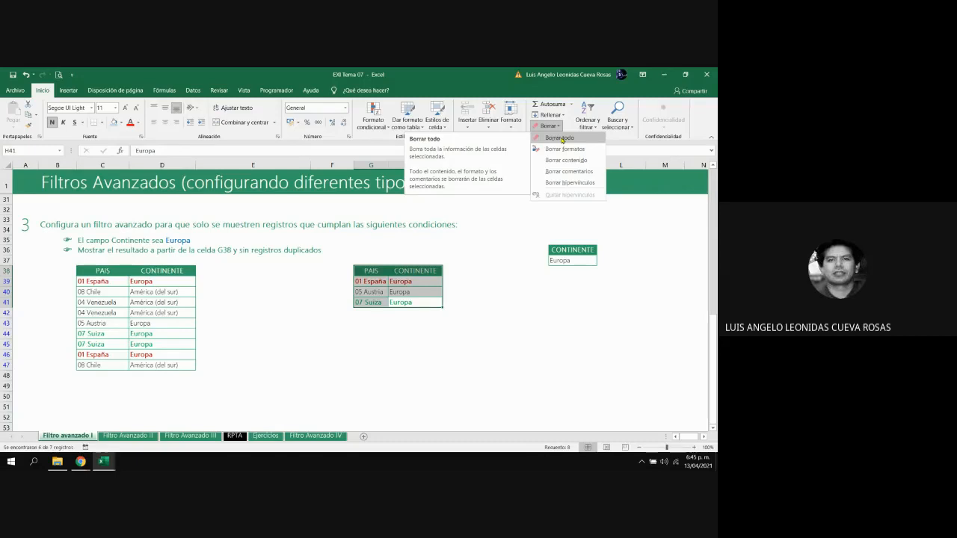
pyautogui.press('Escape')
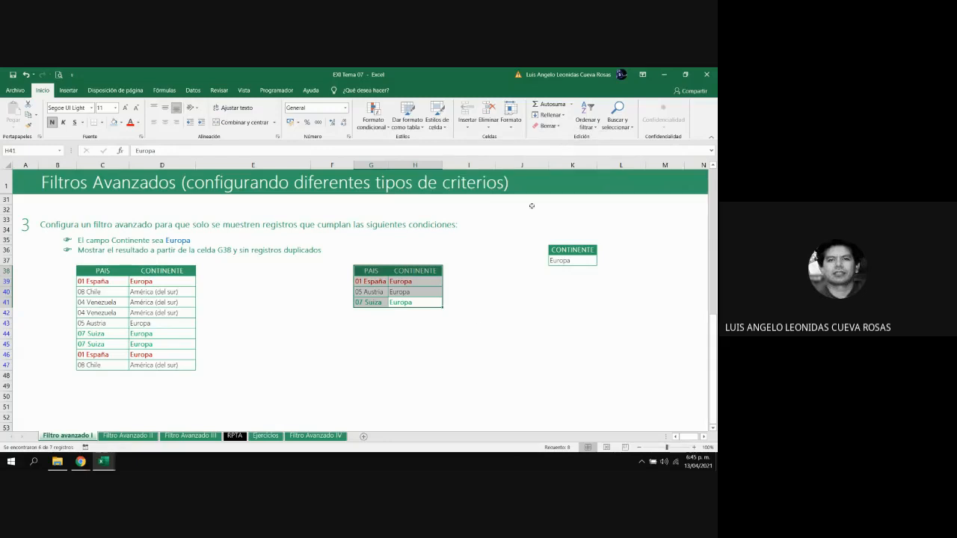
pyautogui.click(466, 344)
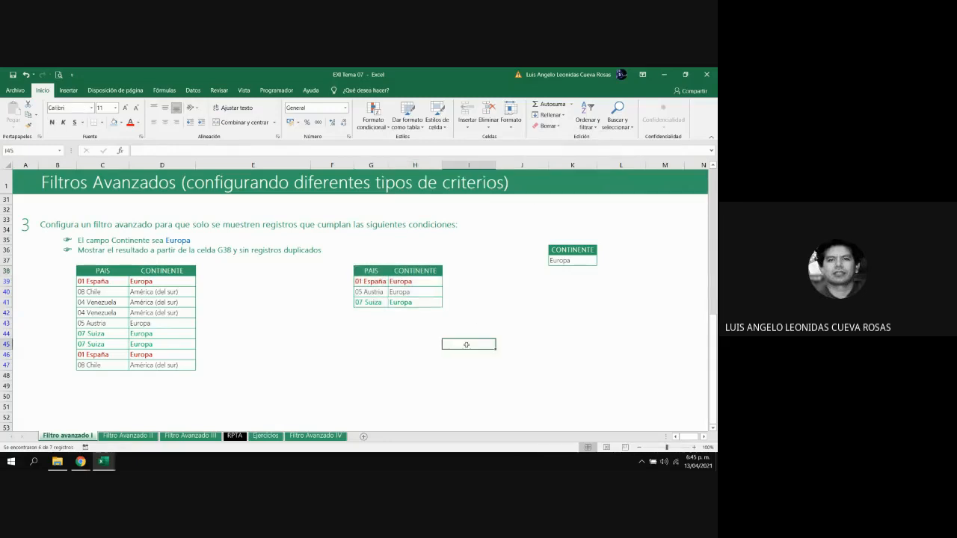
# Switch to the Google Meet call in Chrome, mute the microphone for a pause and turn it back on.
pyautogui.press('pageup')
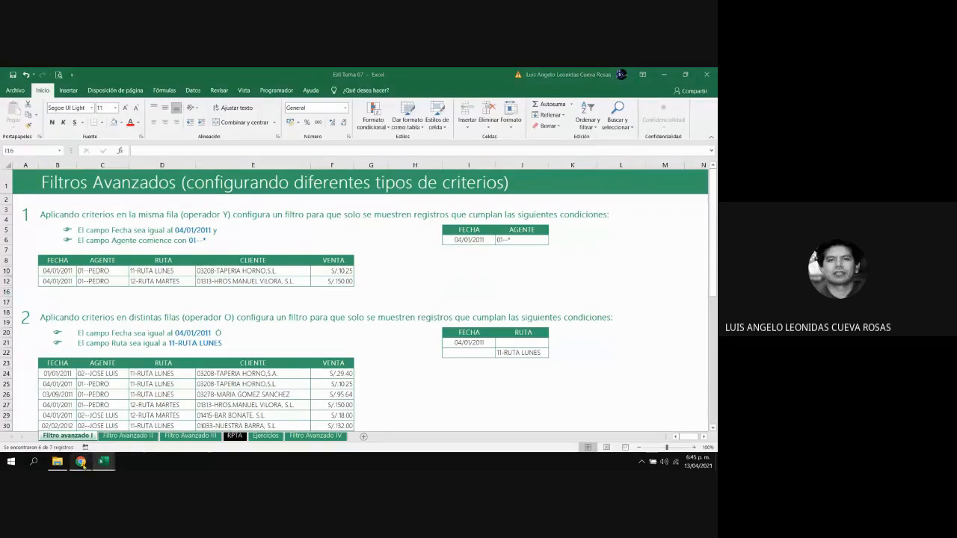
pyautogui.moveTo(80, 461)
pyautogui.click(88, 430)
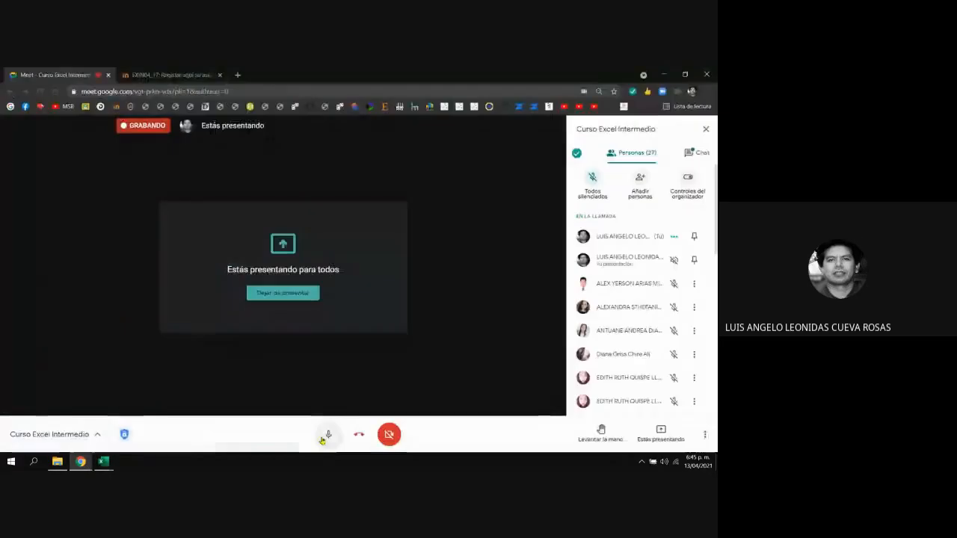
pyautogui.click(327, 436)
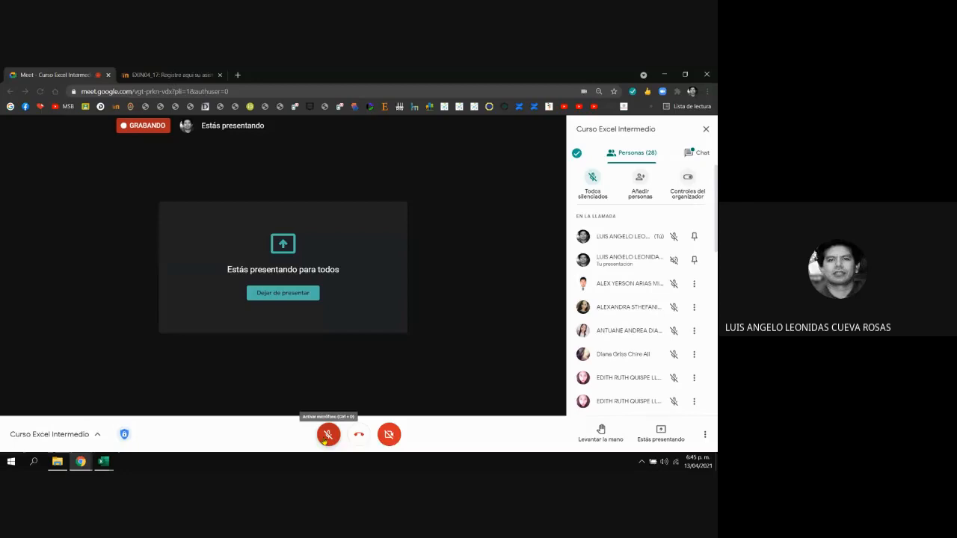
pyautogui.click(327, 436)
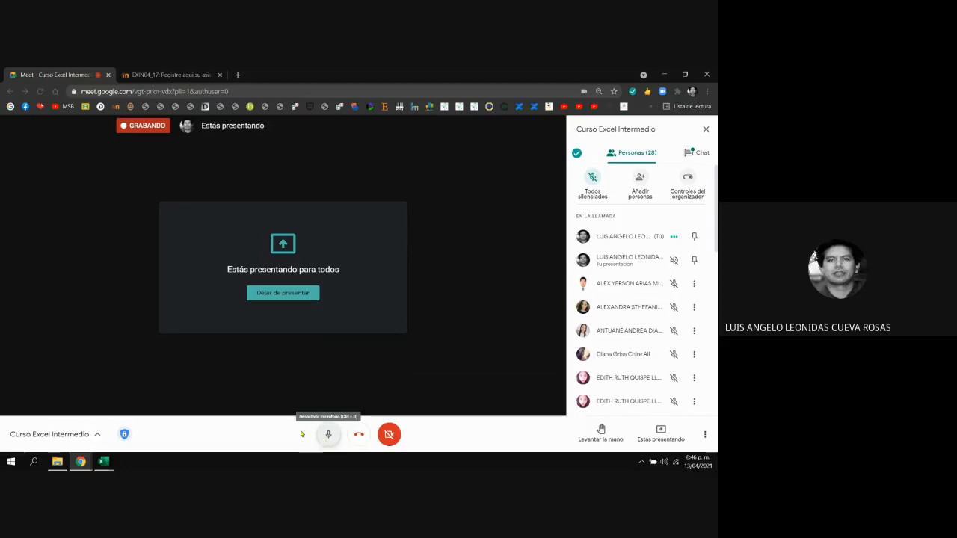
# Switch back to the EXI Tema 07 workbook in Excel and open the Filtro Avanzado II sheet.
pyautogui.click(104, 461)
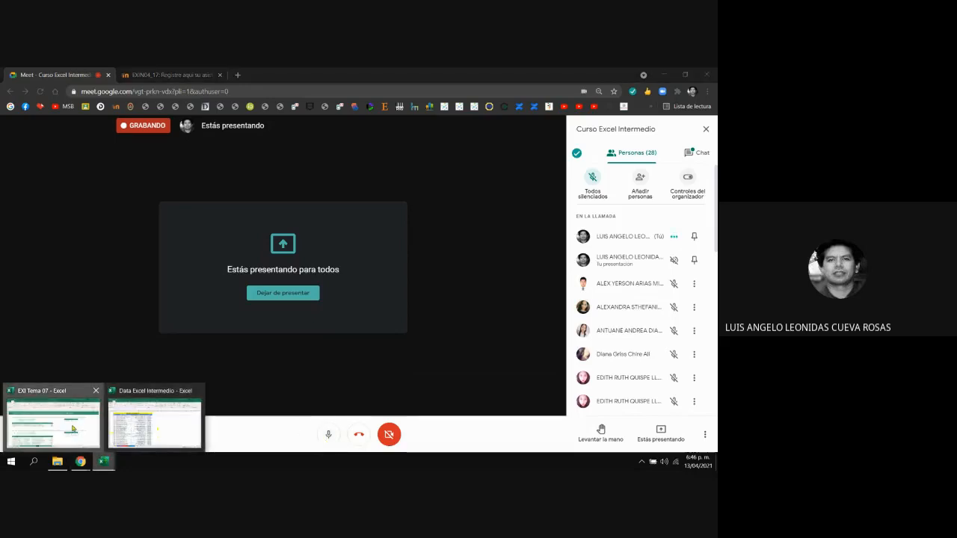
pyautogui.click(73, 428)
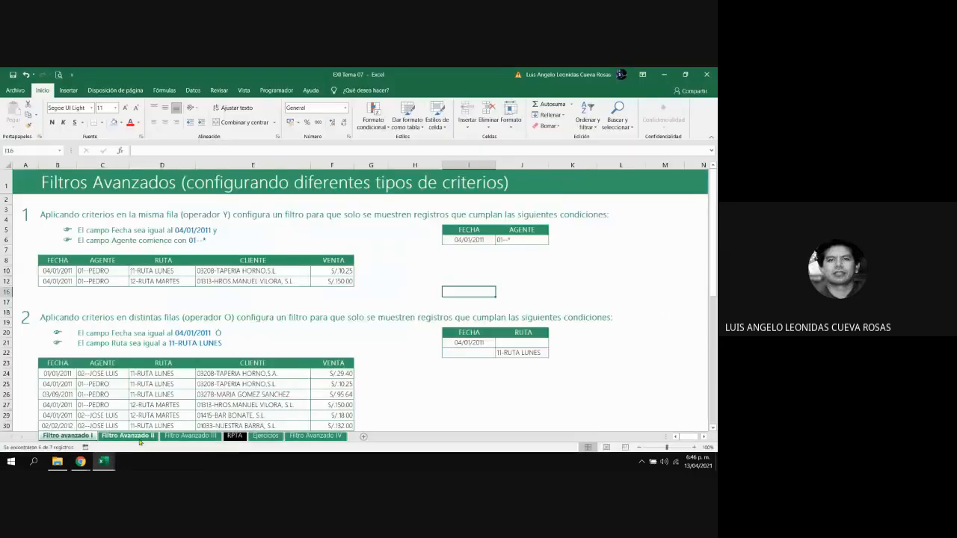
pyautogui.click(138, 438)
pyautogui.click(325, 283)
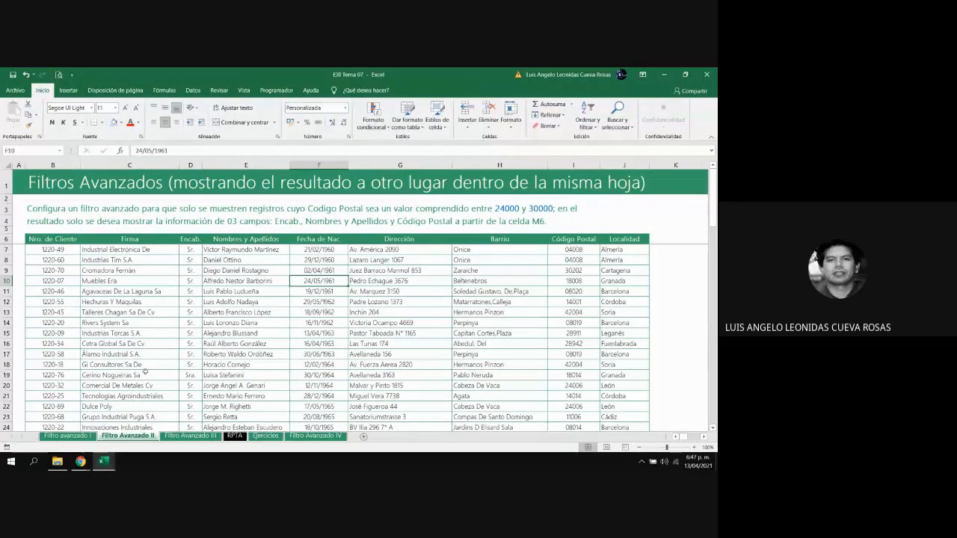
# Return to exercise 3 on the Filtro avanzado I sheet and review the output starting at cell G38.
pyautogui.click(71, 435)
pyautogui.press('pagedown')
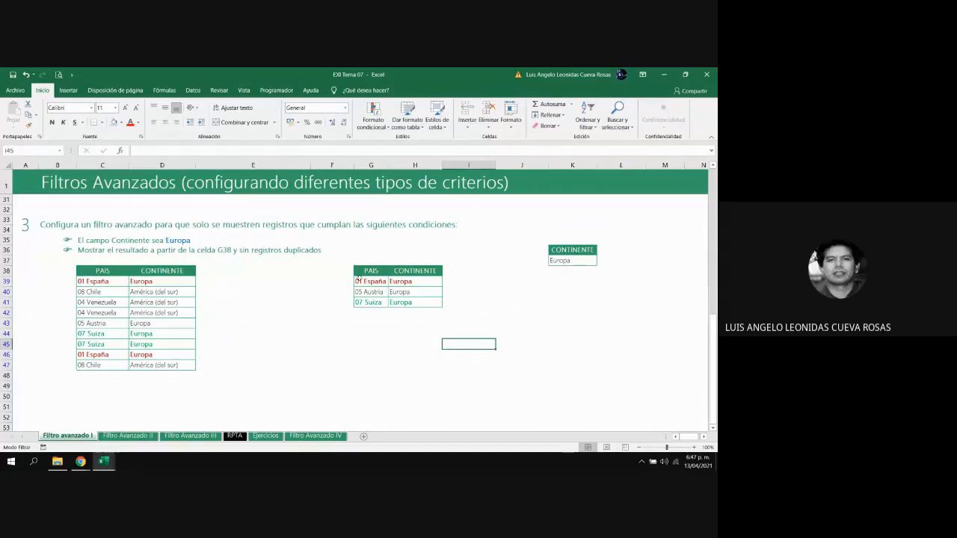
pyautogui.click(368, 273)
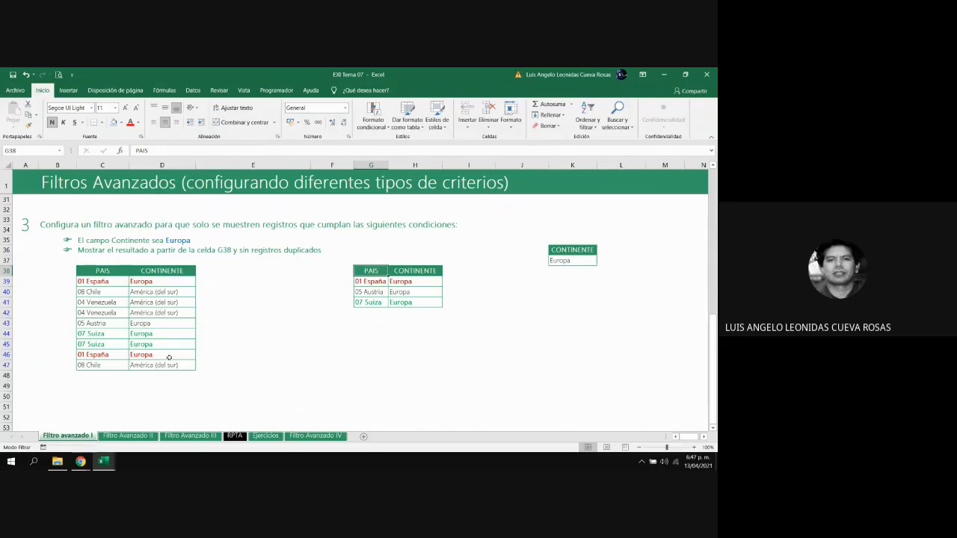
# Open the Filtro Avanzado II sheet and look through the customer table down past its last record and back to row 7.
pyautogui.click(128, 436)
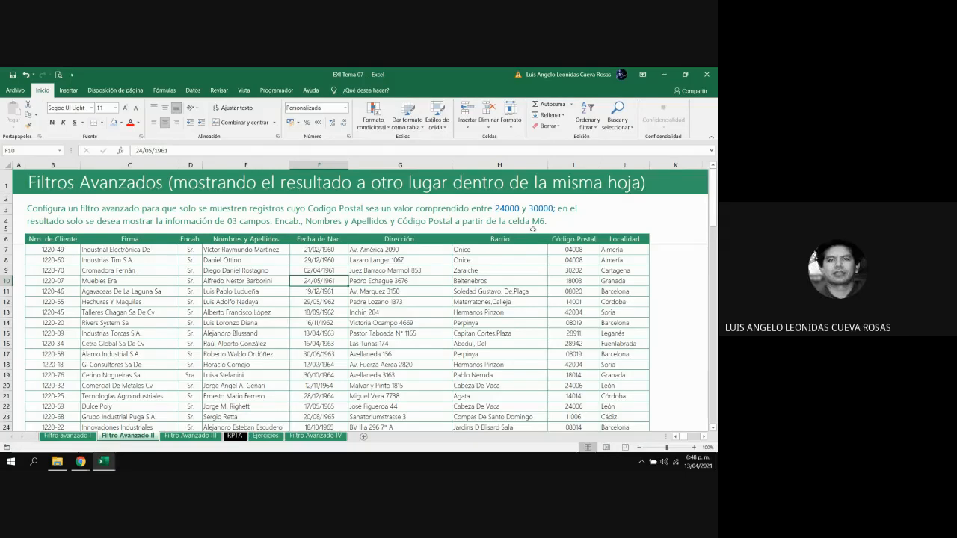
pyautogui.press('Left')
pyautogui.press('Left')
pyautogui.press('Left')
pyautogui.press('Left')
pyautogui.press('Right')
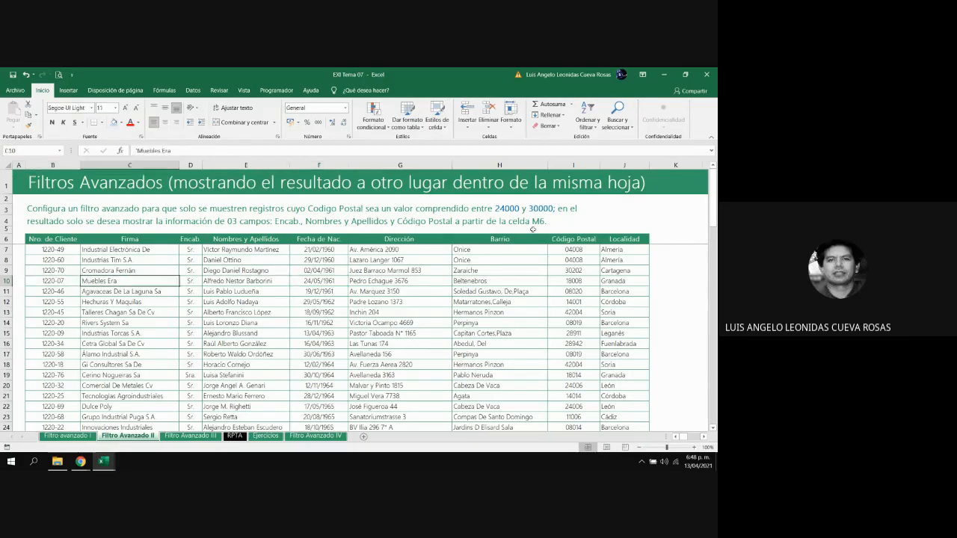
pyautogui.press('Down')
pyautogui.press('Down')
pyautogui.press('Down')
pyautogui.press('Down')
pyautogui.press('Down')
pyautogui.press('Down')
pyautogui.press('Down')
pyautogui.press('Down')
pyautogui.press('Down')
pyautogui.press('Down')
pyautogui.press('Down')
pyautogui.press('Down')
pyautogui.press('Down')
pyautogui.press('Down')
pyautogui.press('Down')
pyautogui.press('Down')
pyautogui.press('Down')
pyautogui.press('Down')
pyautogui.press('Down')
pyautogui.press('Down')
pyautogui.press('Down')
pyautogui.press('Down')
pyautogui.press('Down')
pyautogui.press('Down')
pyautogui.press('Down')
pyautogui.press('Down')
pyautogui.press('Down')
pyautogui.press('Down')
pyautogui.press('Down')
pyautogui.press('Down')
pyautogui.press('Down')
pyautogui.press('Down')
pyautogui.press('Down')
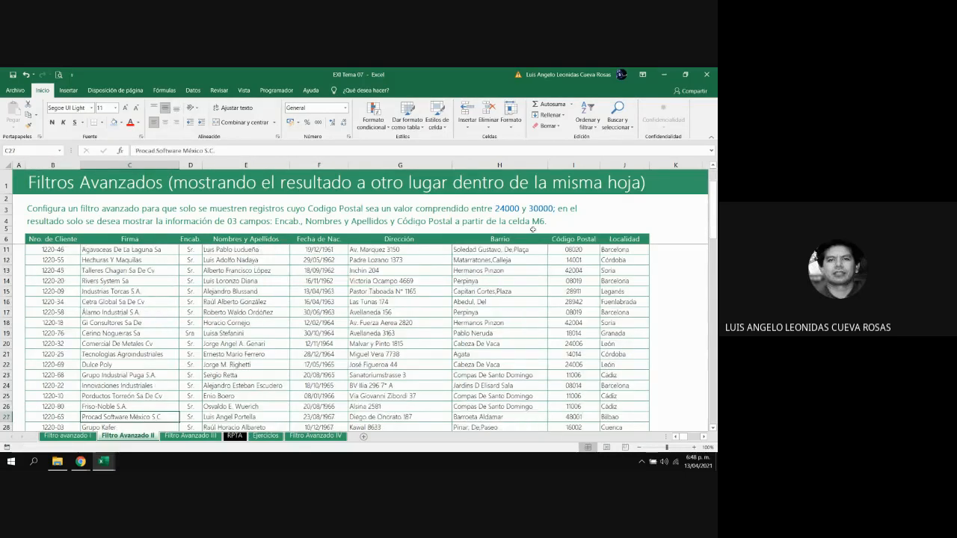
pyautogui.press('Down')
pyautogui.press('Down')
pyautogui.press('Down')
pyautogui.press('Down')
pyautogui.press('Down')
pyautogui.press('Down')
pyautogui.press('Down')
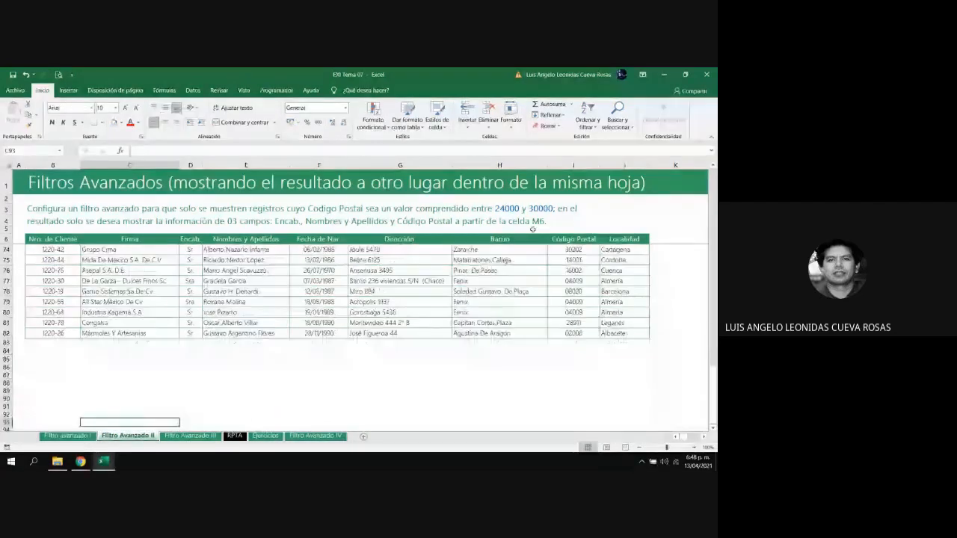
pyautogui.press('Up')
pyautogui.press('Up')
pyautogui.press('Up')
pyautogui.press('Up')
pyautogui.press('Up')
pyautogui.press('Up')
pyautogui.press('Up')
pyautogui.press('Up')
pyautogui.press('Up')
pyautogui.press('Up')
pyautogui.press('Up')
pyautogui.press('Up')
pyautogui.press('Up')
pyautogui.press('Up')
pyautogui.press('Up')
pyautogui.press('Up')
pyautogui.press('Up')
pyautogui.press('Up')
pyautogui.press('Up')
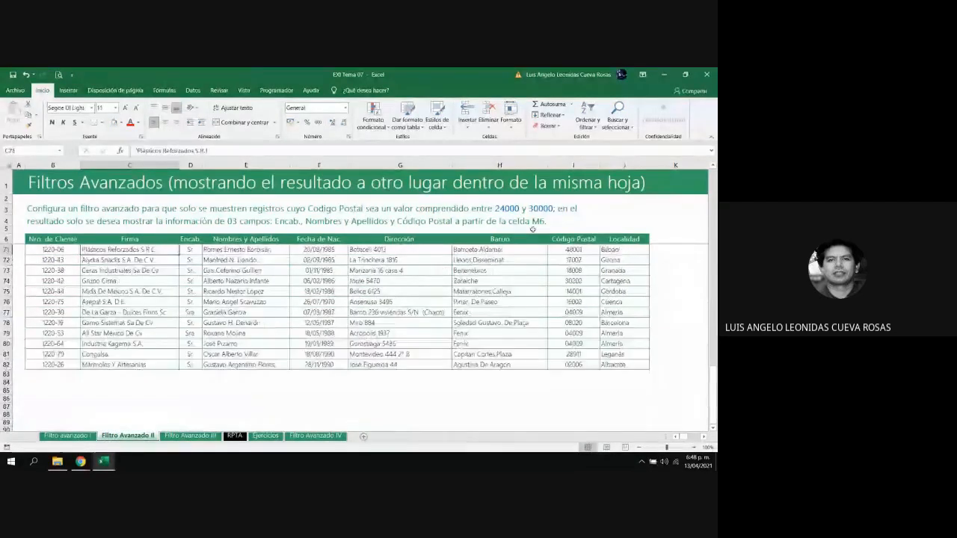
pyautogui.press('Up')
pyautogui.press('Up')
pyautogui.press('Up')
pyautogui.press('Up')
pyautogui.press('Up')
pyautogui.press('Up')
pyautogui.press('Up')
pyautogui.press('Up')
pyautogui.press('Up')
pyautogui.press('Up')
pyautogui.press('Up')
pyautogui.press('Up')
pyautogui.press('Up')
pyautogui.press('Up')
pyautogui.press('Up')
pyautogui.press('Up')
pyautogui.press('Up')
pyautogui.press('Up')
pyautogui.press('Up')
pyautogui.press('Up')
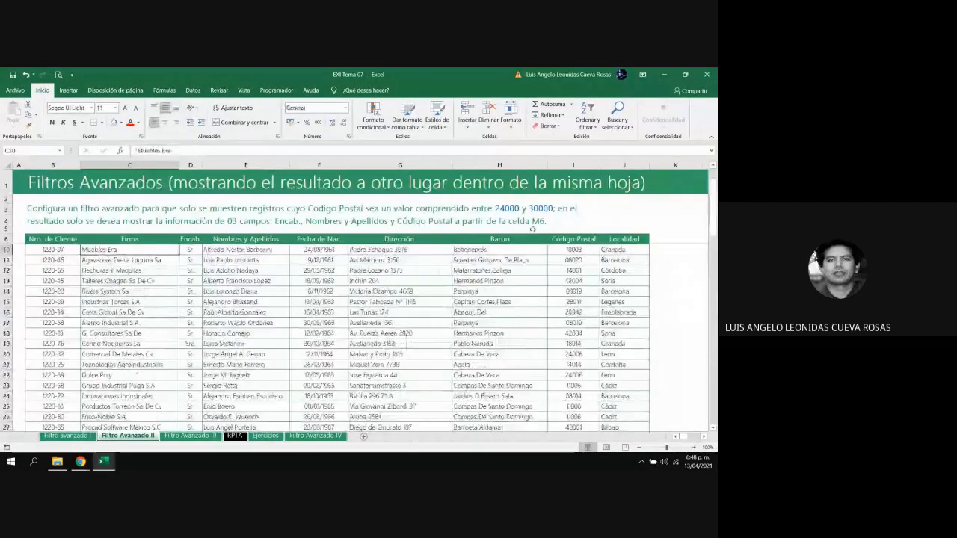
pyautogui.press('Up')
pyautogui.press('Up')
pyautogui.press('Up')
# Select cell A7 and view the Freeze Panes options without changing them.
pyautogui.press('Left')
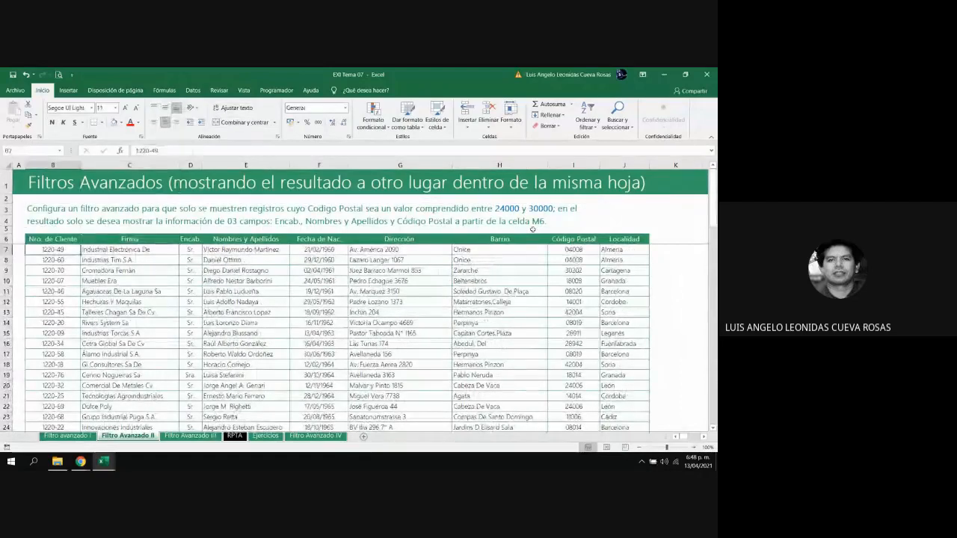
pyautogui.press('Left')
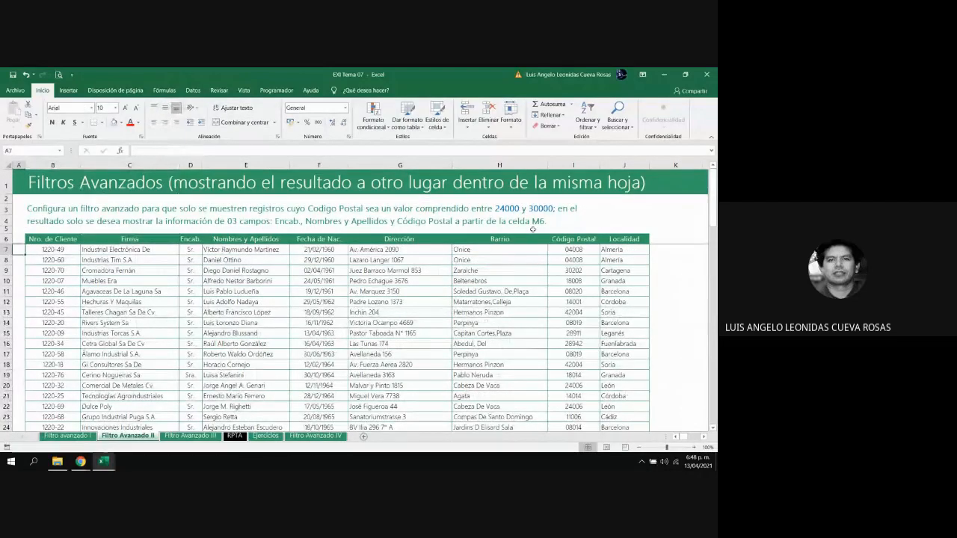
pyautogui.click(245, 91)
pyautogui.click(378, 116)
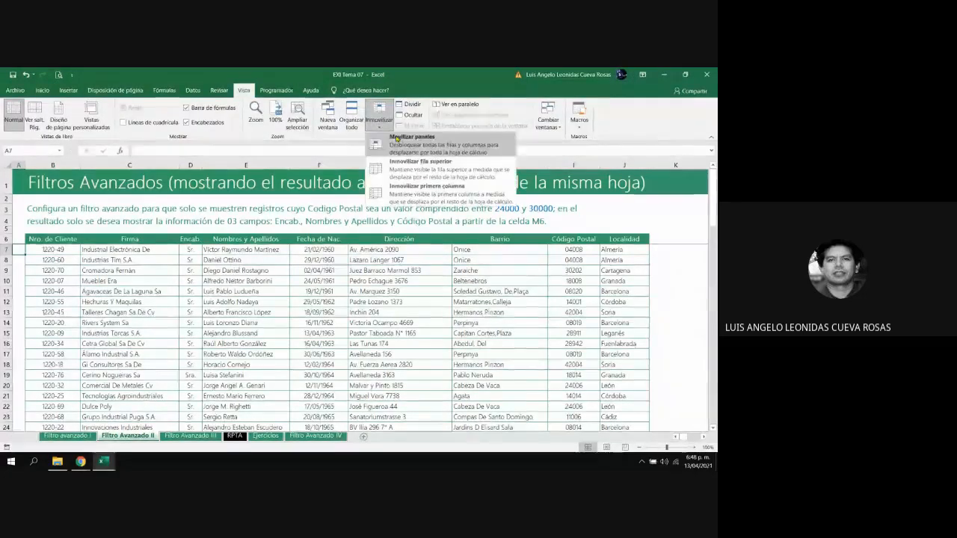
pyautogui.click(286, 244)
# Move down and back up the rows of column A to check how the frozen heading rows behave.
pyautogui.press('Down')
pyautogui.press('Down')
pyautogui.press('Down')
pyautogui.press('Down')
pyautogui.press('Down')
pyautogui.press('Down')
pyautogui.press('Down')
pyautogui.press('Down')
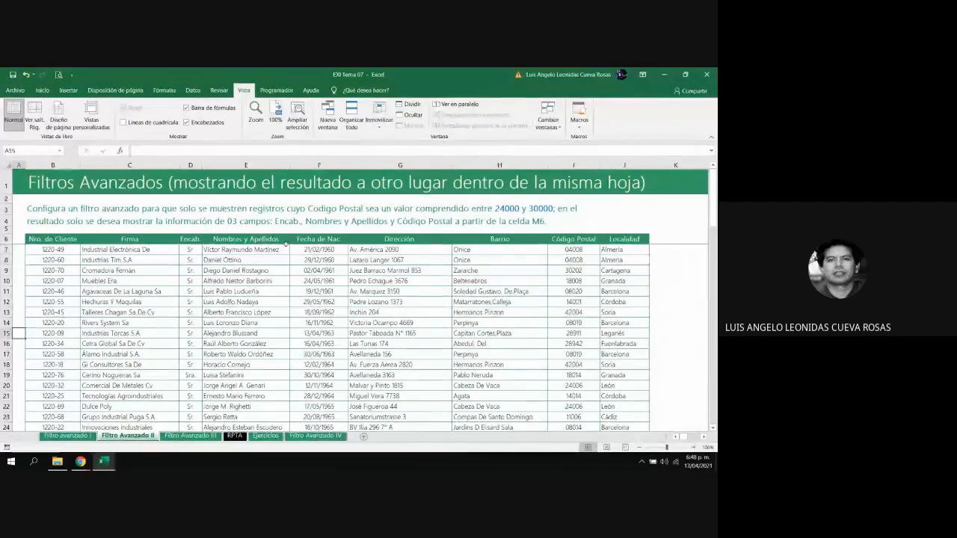
pyautogui.press('Down')
pyautogui.press('Down')
pyautogui.press('Down')
pyautogui.press('Down')
pyautogui.press('Down')
pyautogui.press('Down')
pyautogui.press('Down')
pyautogui.press('Down')
pyautogui.press('Down')
pyautogui.press('Down')
pyautogui.press('Down')
pyautogui.press('Down')
pyautogui.press('Down')
pyautogui.press('Down')
pyautogui.press('Down')
pyautogui.press('Down')
pyautogui.press('Down')
pyautogui.press('Down')
pyautogui.press('Down')
pyautogui.press('Down')
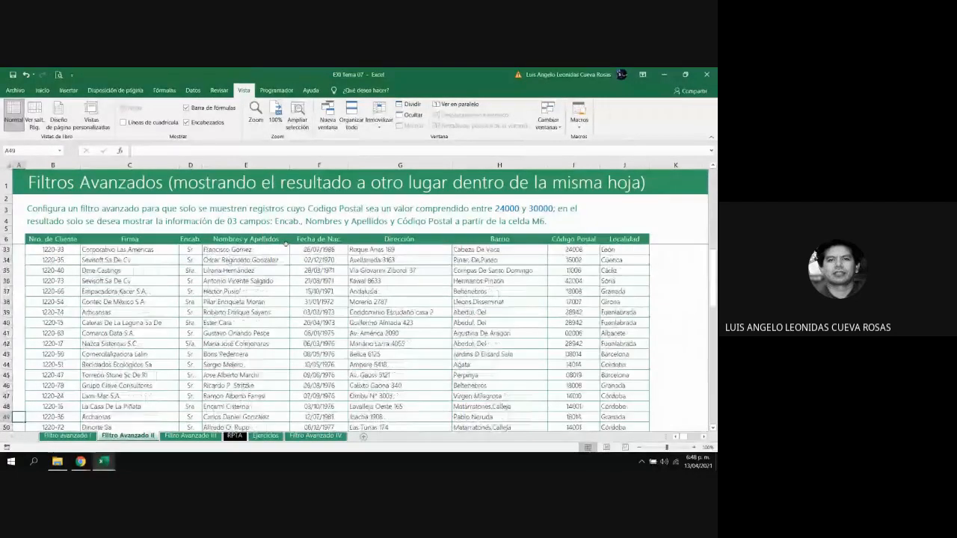
pyautogui.press('Up')
pyautogui.press('Up')
pyautogui.press('Up')
pyautogui.press('Up')
pyautogui.press('Up')
pyautogui.press('Up')
pyautogui.press('Up')
pyautogui.press('Up')
pyautogui.press('Up')
pyautogui.press('Up')
pyautogui.press('Up')
pyautogui.press('Up')
pyautogui.press('Up')
pyautogui.press('Up')
pyautogui.press('Up')
pyautogui.press('Up')
pyautogui.press('Up')
pyautogui.press('Up')
pyautogui.press('Up')
pyautogui.press('Up')
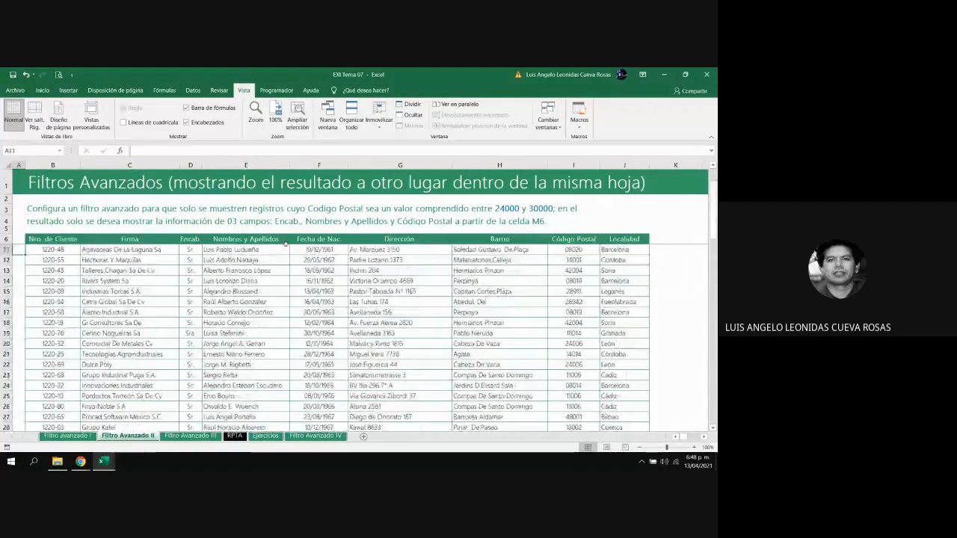
# Check how the customer records scroll beneath the frozen heading rows, then return to the exercise statement in column A.
pyautogui.press('Down')
pyautogui.press('Down')
pyautogui.press('Down')
pyautogui.press('Down')
pyautogui.press('Down')
pyautogui.press('Down')
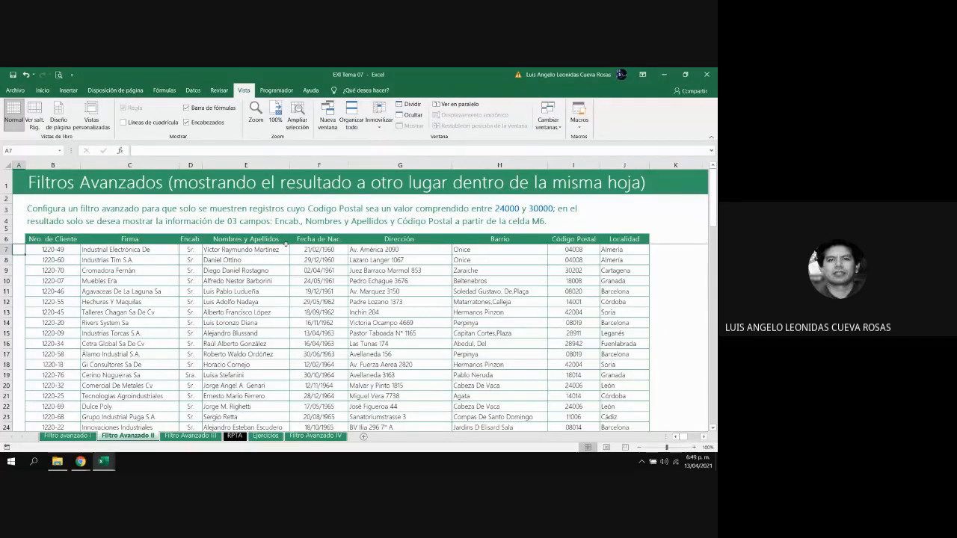
pyautogui.press('Up')
pyautogui.press('Up')
pyautogui.press('Up')
pyautogui.press('Up')
pyautogui.press('Up')
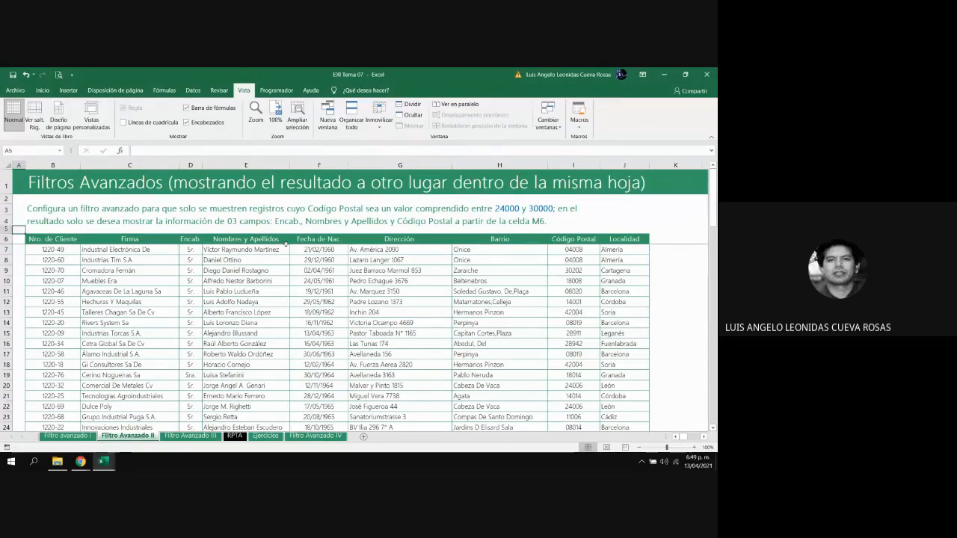
pyautogui.press('Down')
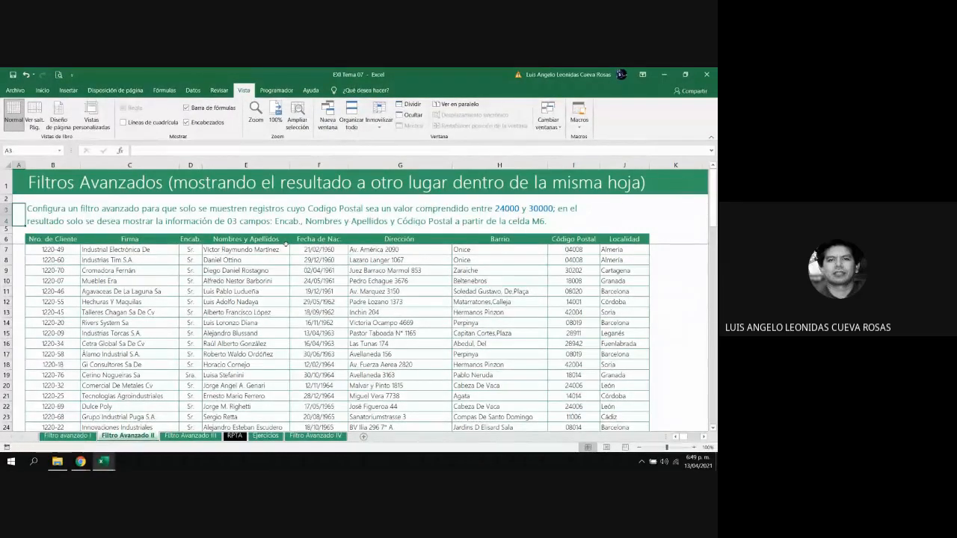
# Copy the Código Postal heading from I6 into J3 as a criteria heading.
pyautogui.press('Down')
pyautogui.press('Down')
pyautogui.press('Right')
pyautogui.press('Right')
pyautogui.press('Right')
pyautogui.press('Right')
pyautogui.press('Right')
pyautogui.press('Right')
pyautogui.press('Right')
pyautogui.press('Right')
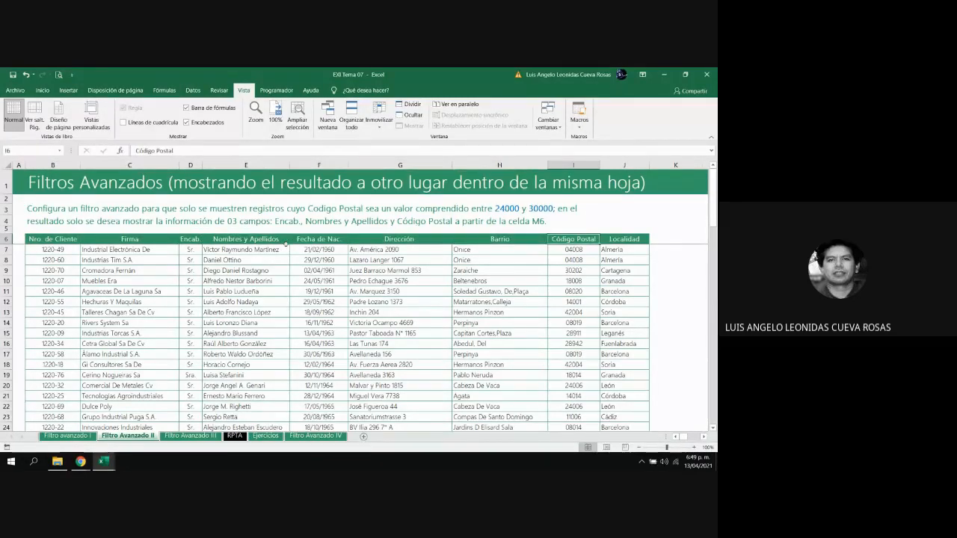
pyautogui.hotkey('ctrl', 'c')
pyautogui.press('Right')
pyautogui.press('Right')
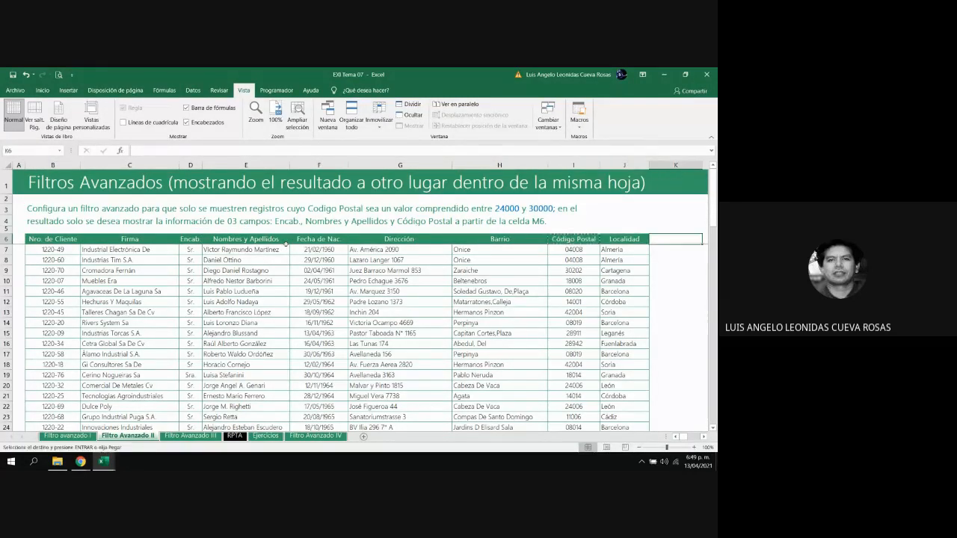
pyautogui.press('Right')
pyautogui.press('Up')
pyautogui.press('Up')
pyautogui.press('Up')
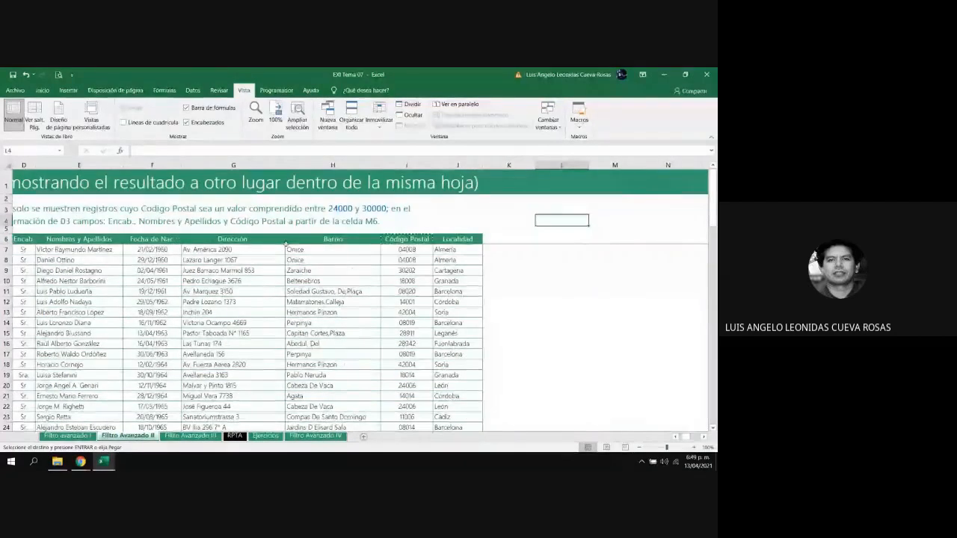
pyautogui.press('Left')
pyautogui.press('Left')
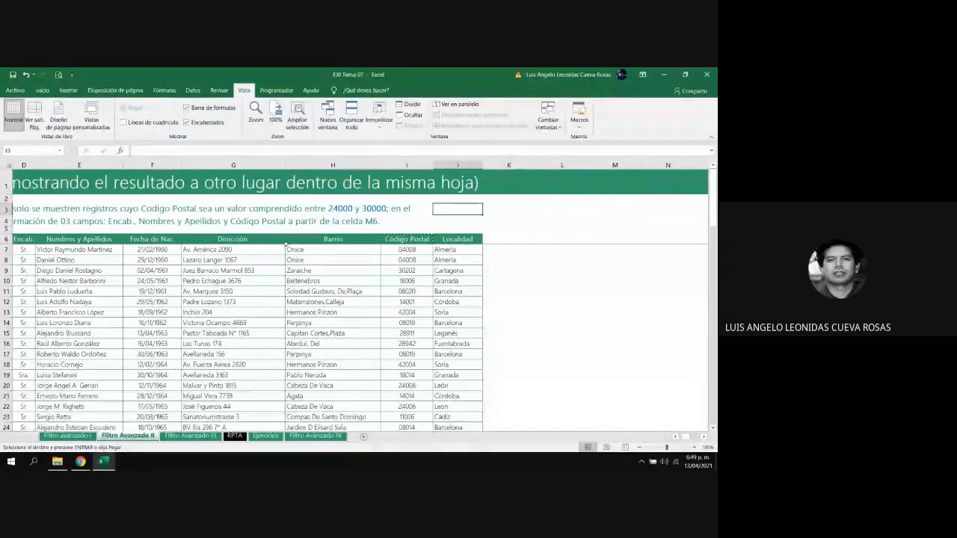
pyautogui.press('Return')
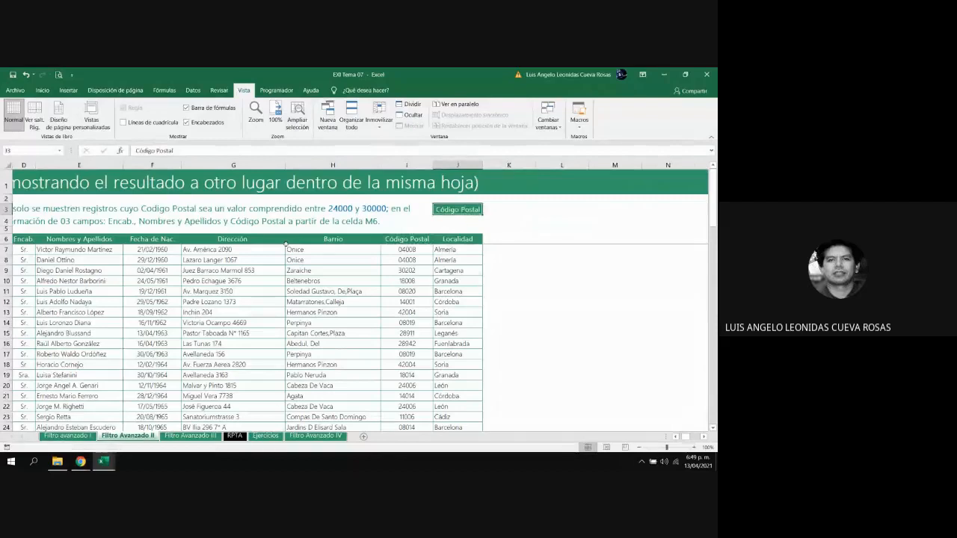
# Copy the postal code cell I7 into J4 for its formatting and clear the pasted value.
pyautogui.press('Down')
pyautogui.press('Down')
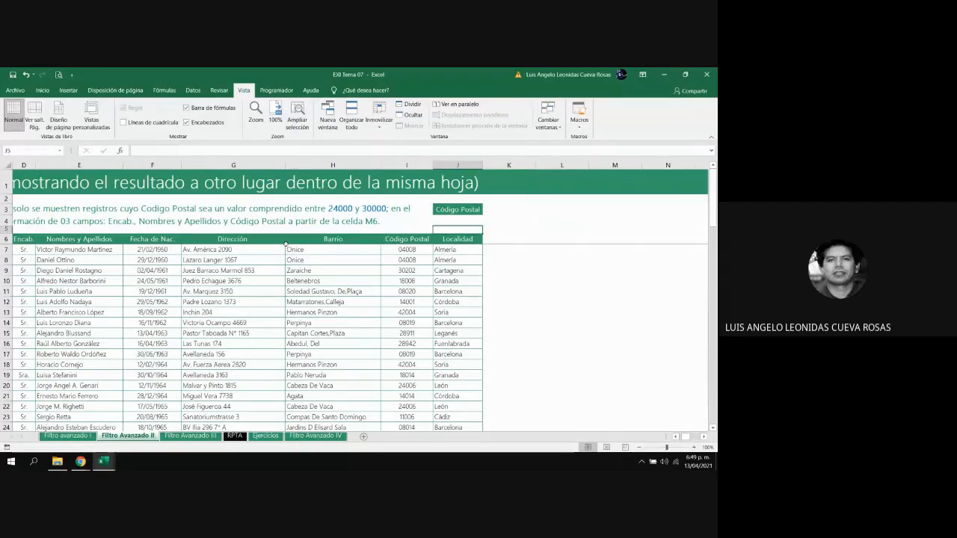
pyautogui.press('Left')
pyautogui.press('Down')
pyautogui.press('Down')
pyautogui.hotkey('ctrl', 'c')
pyautogui.press('Up')
pyautogui.press('Up')
pyautogui.press('Up')
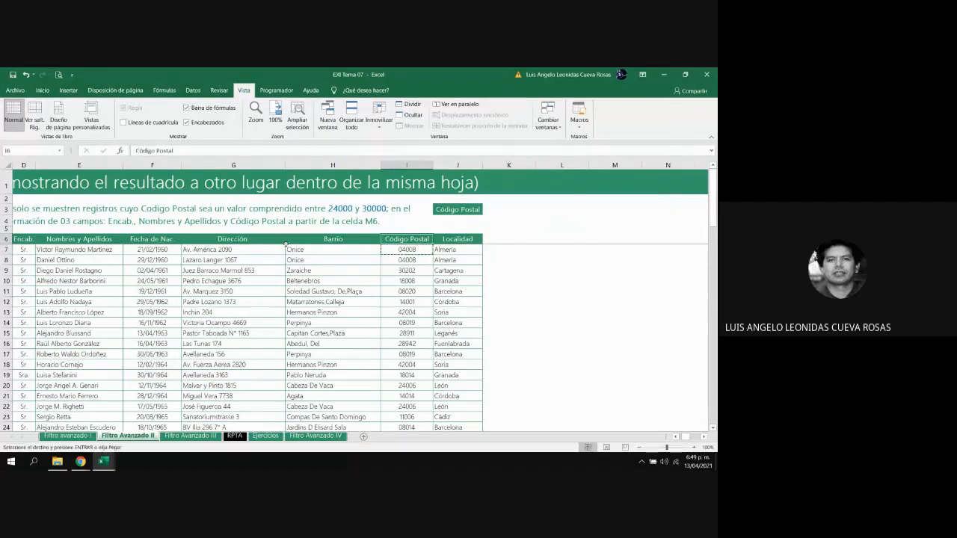
pyautogui.press('Right')
pyautogui.press('Return')
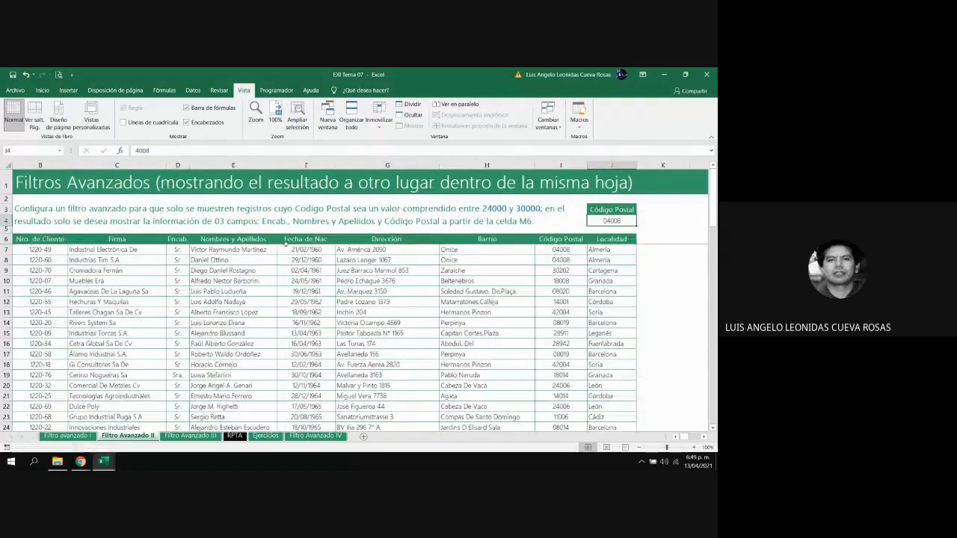
pyautogui.press('Delete')
# Copy the Código Postal criteria heading from J3 into K3.
pyautogui.press('Up')
pyautogui.hotkey('ctrl', 'c')
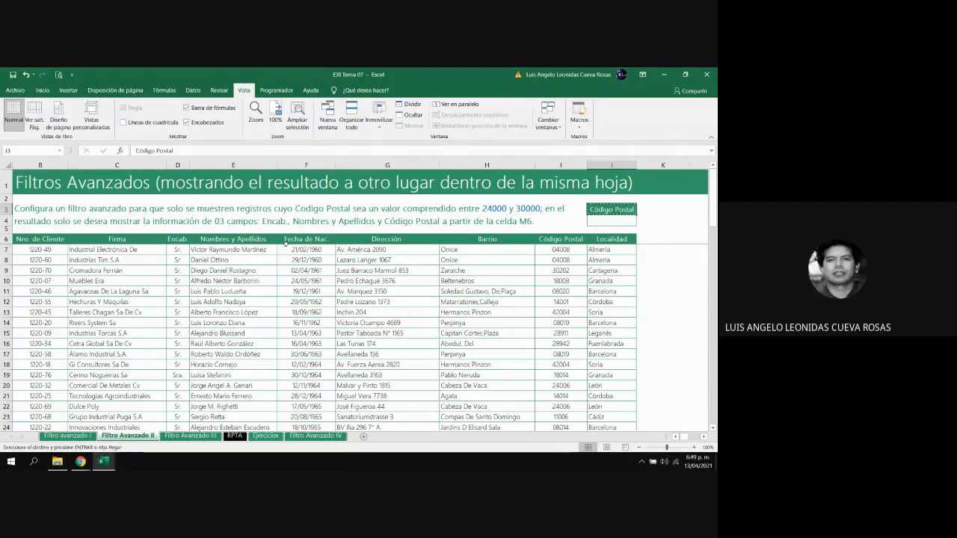
pyautogui.press('Right')
pyautogui.hotkey('ctrl', 'v')
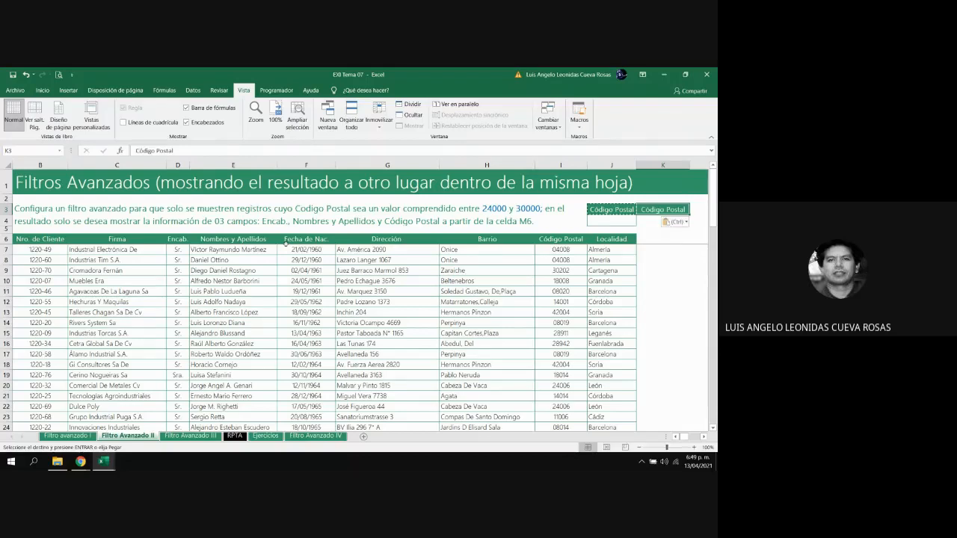
pyautogui.press('Escape')
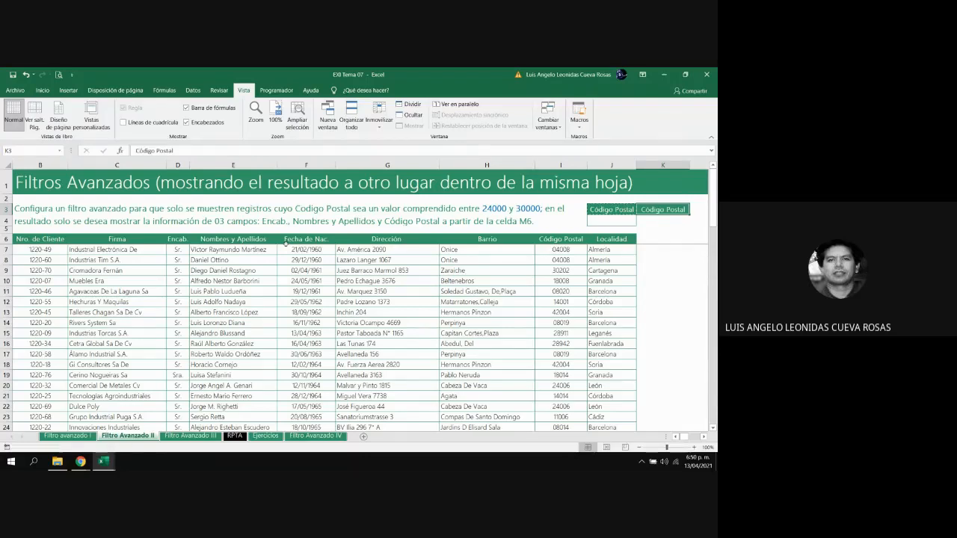
# Enter the lower limit >=24000 in J4 under the first Código Postal criteria heading.
pyautogui.press('Down')
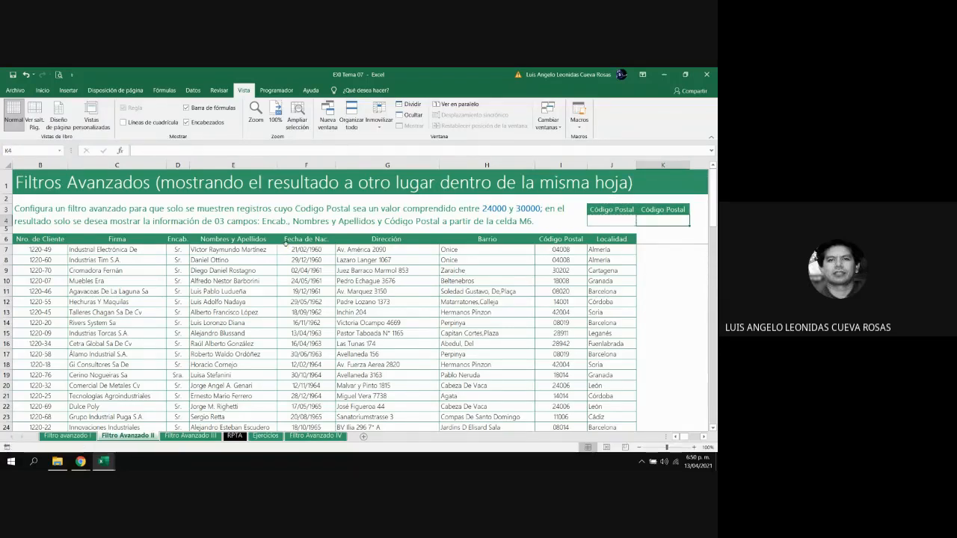
pyautogui.press('Left')
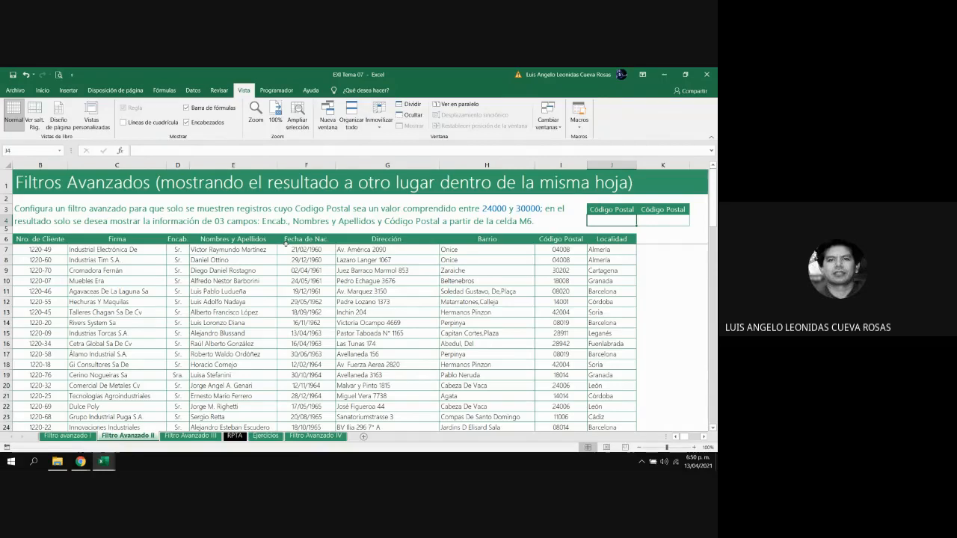
pyautogui.write('>')
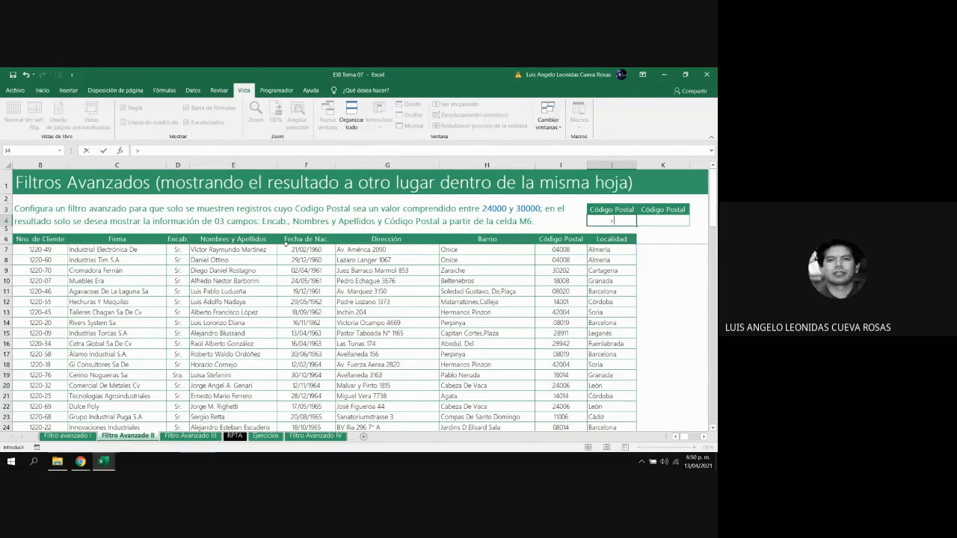
pyautogui.write('=24000')
pyautogui.press('Return')
pyautogui.press('Up')
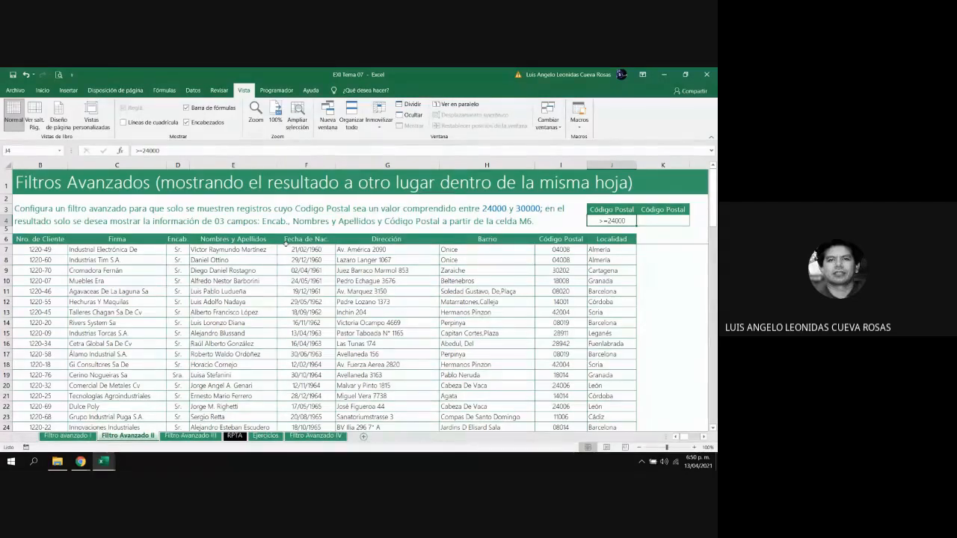
# Enter the upper limit <=30000 in K4 under the second Código Postal criteria heading.
pyautogui.press('Tab')
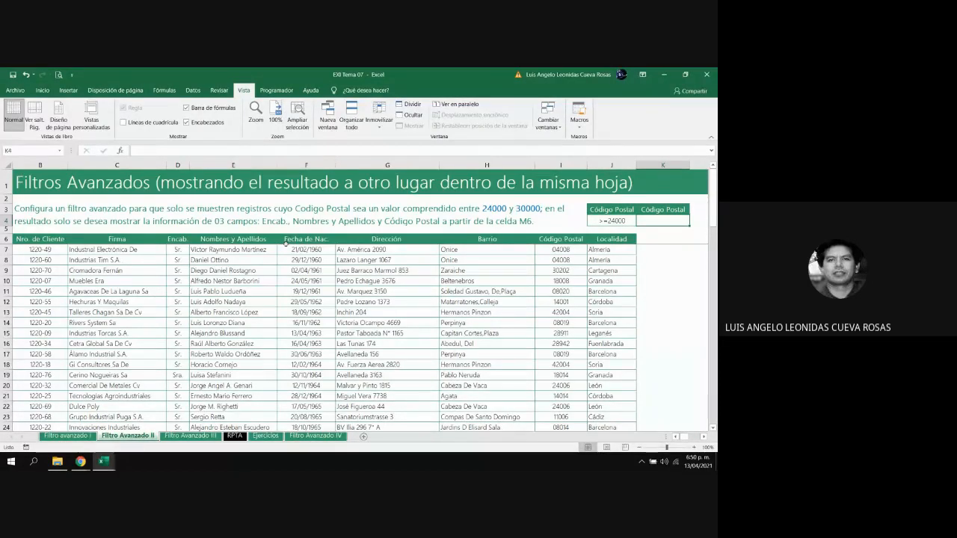
pyautogui.write('<')
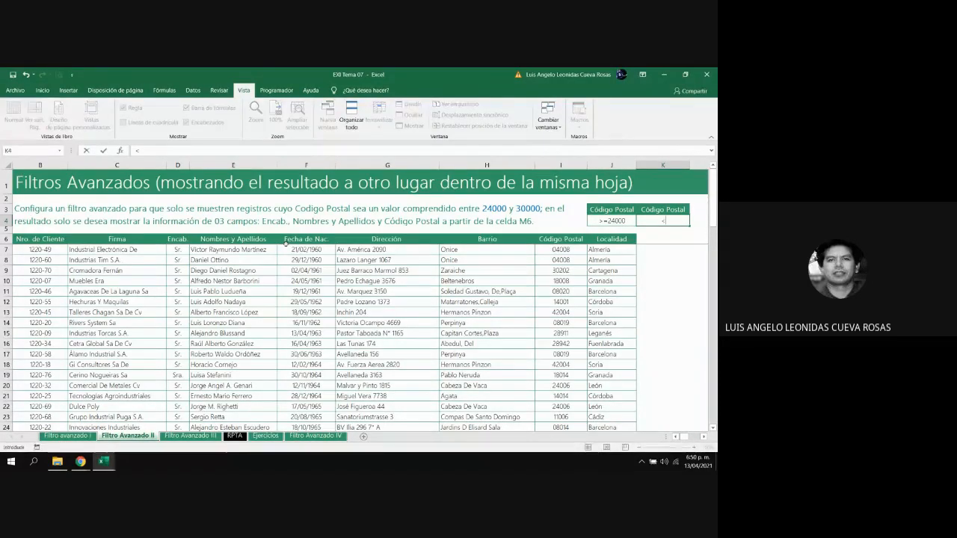
pyautogui.write('=30000')
pyautogui.press('Return')
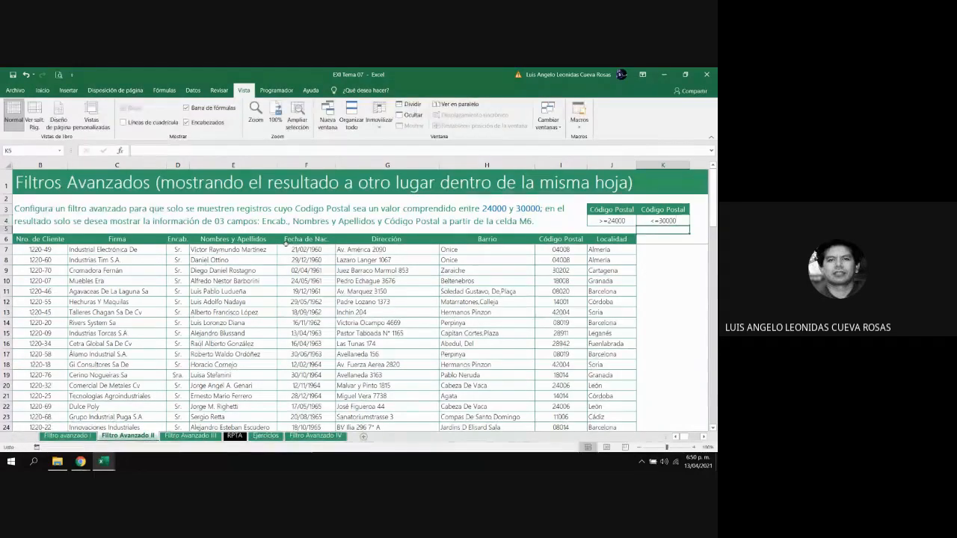
# Select the criteria range J3:K4 to review both postal code conditions.
pyautogui.press('Up')
pyautogui.press('Up')
pyautogui.press('Left')
pyautogui.hotkey('shift', 'Right')
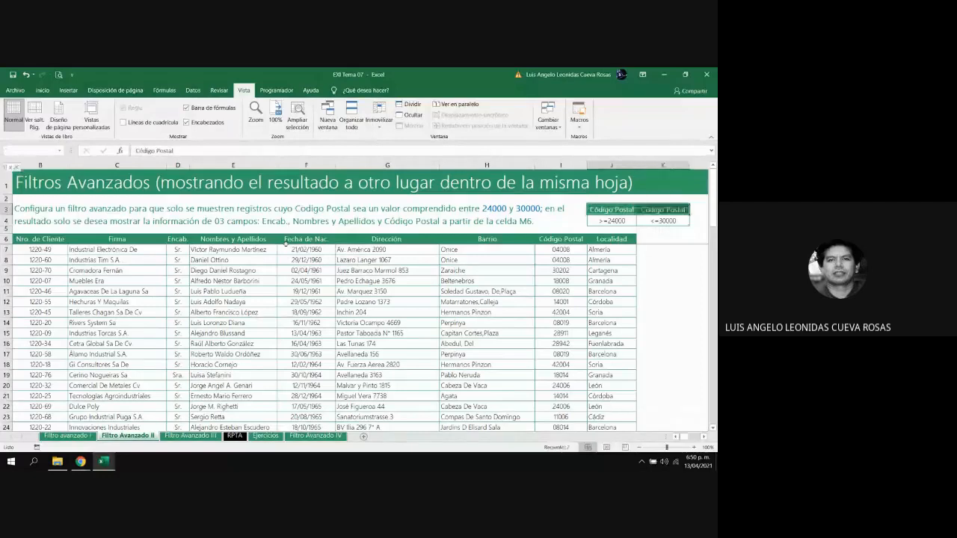
pyautogui.hotkey('shift', 'Down')
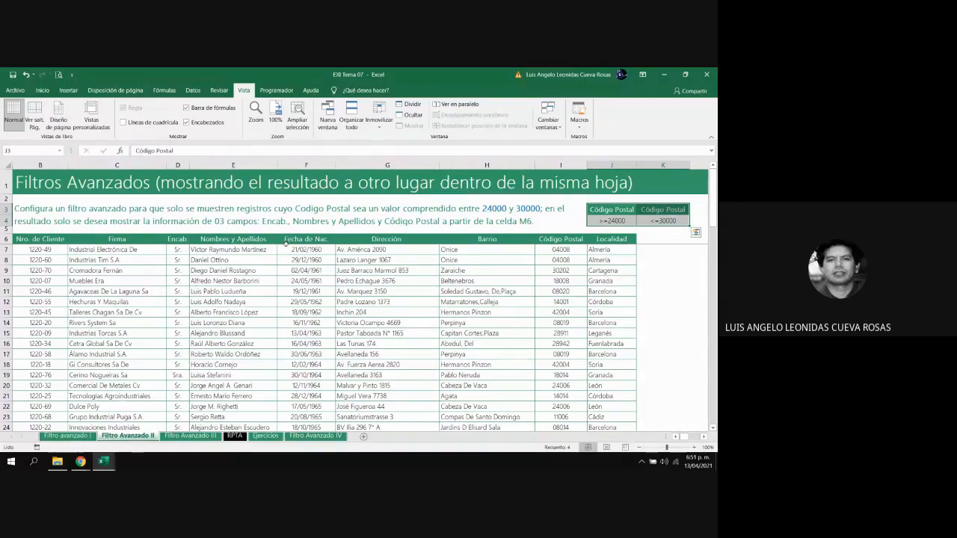
pyautogui.press('Down')
pyautogui.press('Down')
pyautogui.press('Down')
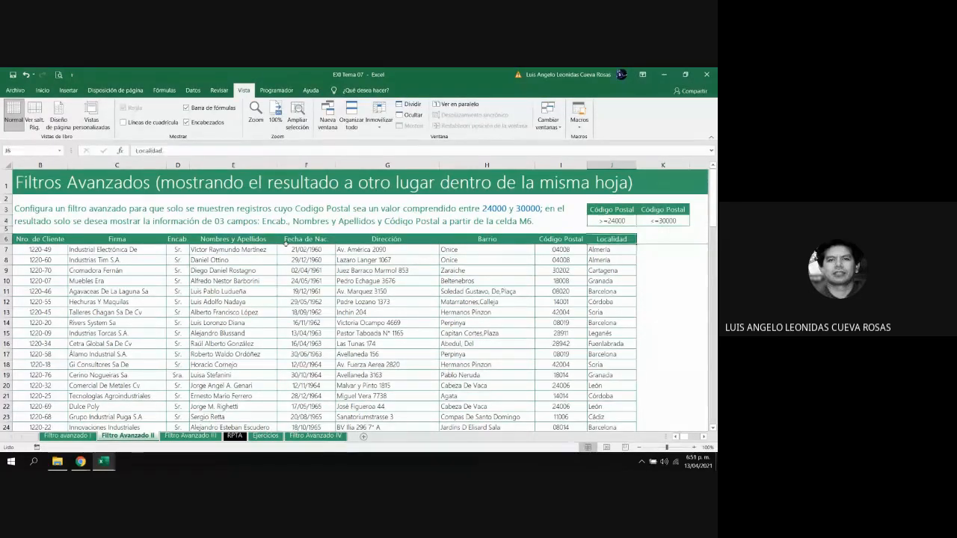
pyautogui.press('Down')
pyautogui.press('Down')
pyautogui.press('Down')
pyautogui.press('Right')
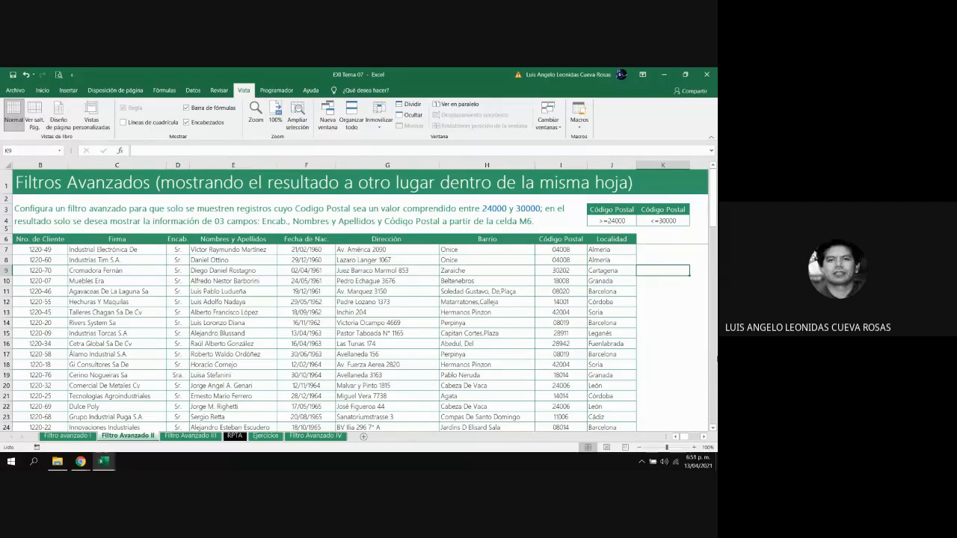
# Locate cell M6, where the exercise asks for the filtered results to start.
pyautogui.press('Up')
pyautogui.press('Up')
pyautogui.press('Up')
pyautogui.press('Up')
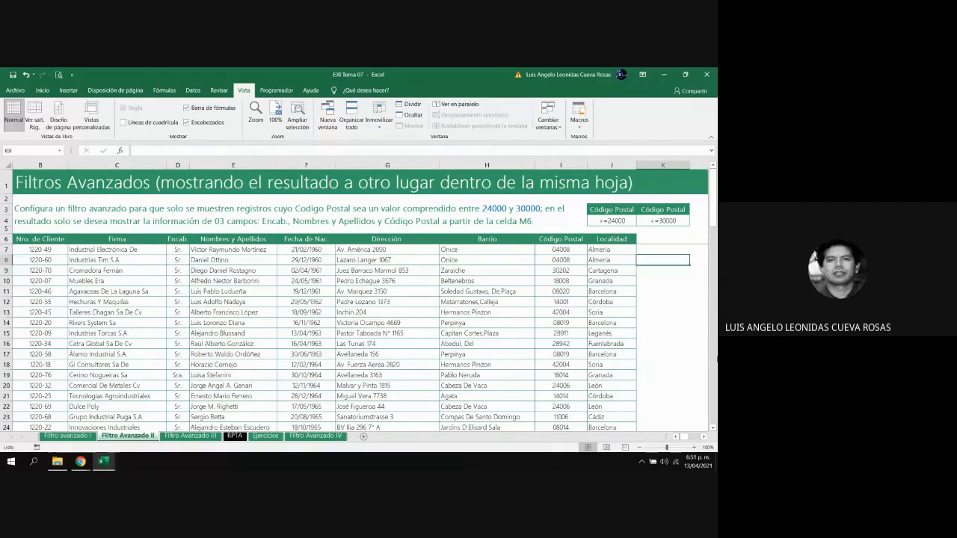
pyautogui.press('Right')
pyautogui.press('Right')
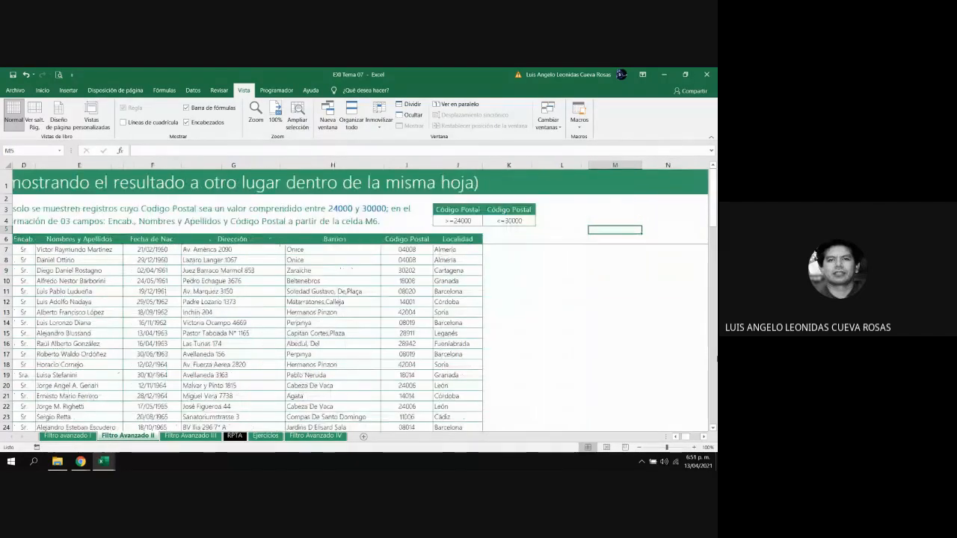
pyautogui.press('Down')
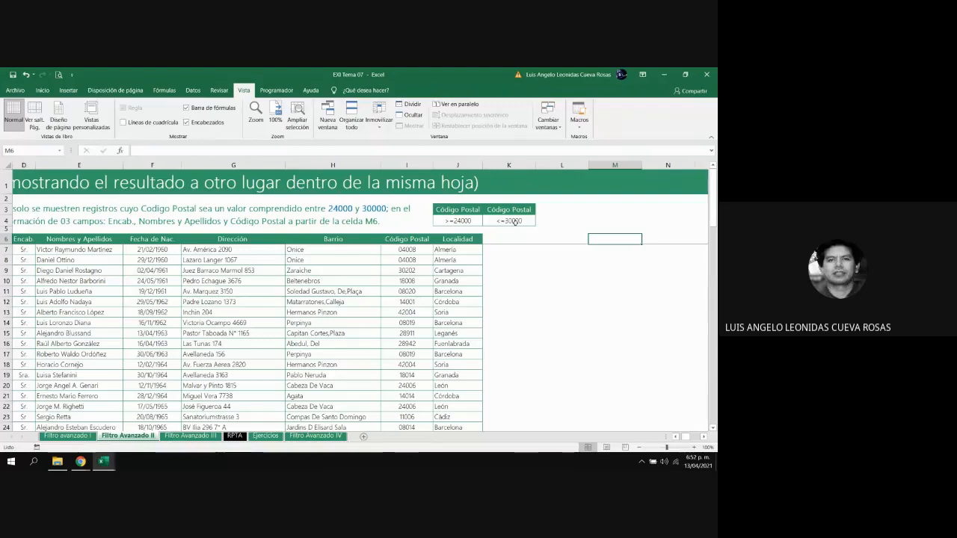
# Copy the Encab. and Nombres y Apellidos headers from row 6 of the client table.
pyautogui.press('Left')
pyautogui.press('Left')
pyautogui.press('Left')
pyautogui.press('Left')
pyautogui.press('Left')
pyautogui.press('Left')
pyautogui.press('Left')
pyautogui.press('Left')
pyautogui.press('Left')
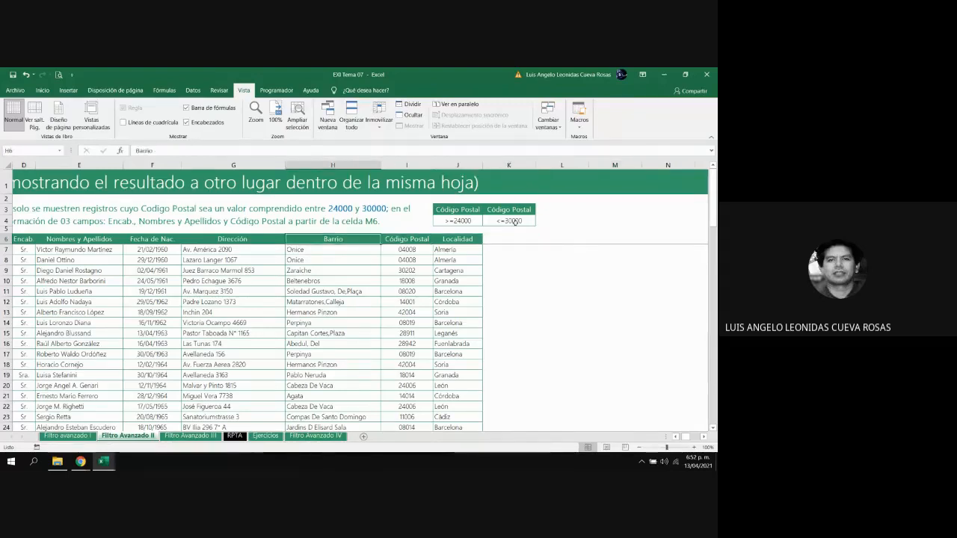
pyautogui.press('Left')
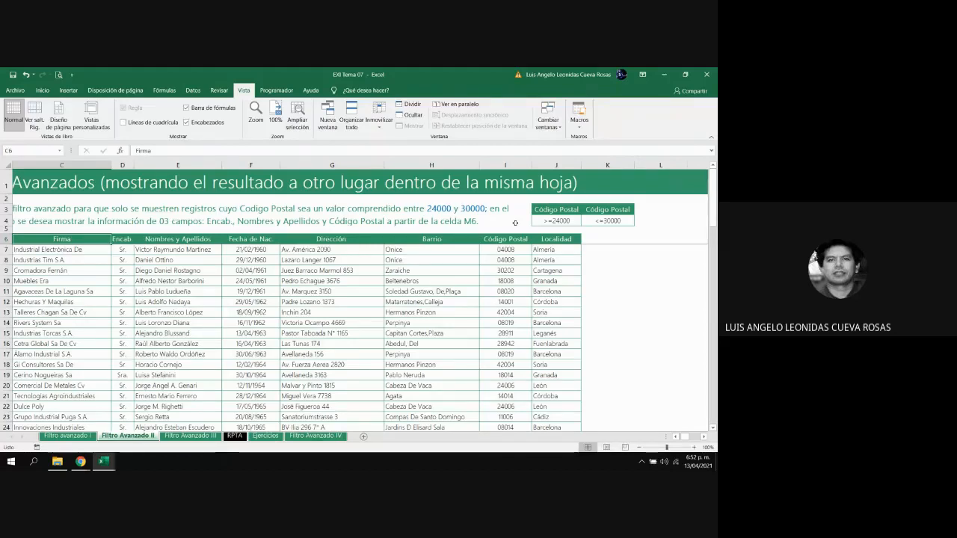
pyautogui.press('Right')
pyautogui.hotkey('ctrl', 'c')
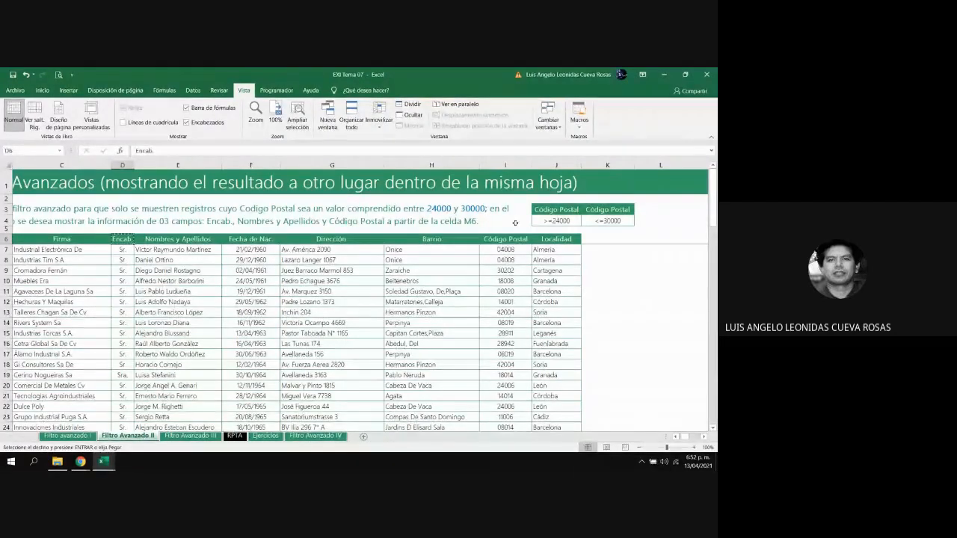
pyautogui.hotkey('shift', 'Right')
# Paste the two copied headers starting at cell M6 and autofit column N to its header text.
pyautogui.press('Right')
pyautogui.press('Right')
pyautogui.press('Right')
pyautogui.press('Right')
pyautogui.press('Right')
pyautogui.press('Right')
pyautogui.press('Right')
pyautogui.press('Right')
pyautogui.press('Right')
pyautogui.press('Right')
pyautogui.press('Right')
pyautogui.press('Right')
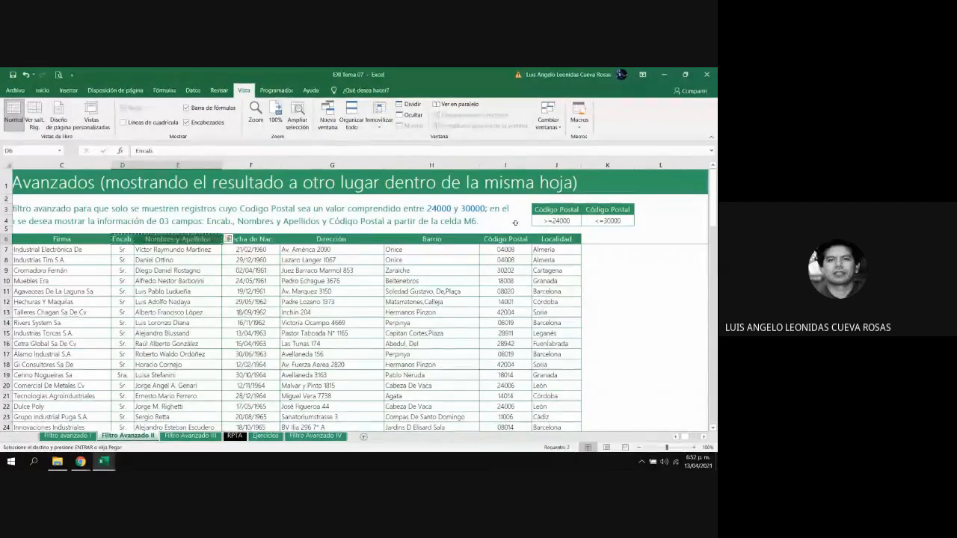
pyautogui.press('Right')
pyautogui.press('Right')
pyautogui.press('Right')
pyautogui.press('Right')
pyautogui.press('Left')
pyautogui.press('Left')
pyautogui.press('Left')
pyautogui.press('Left')
pyautogui.press('Left')
pyautogui.press('Left')
pyautogui.press('Left')
pyautogui.press('Left')
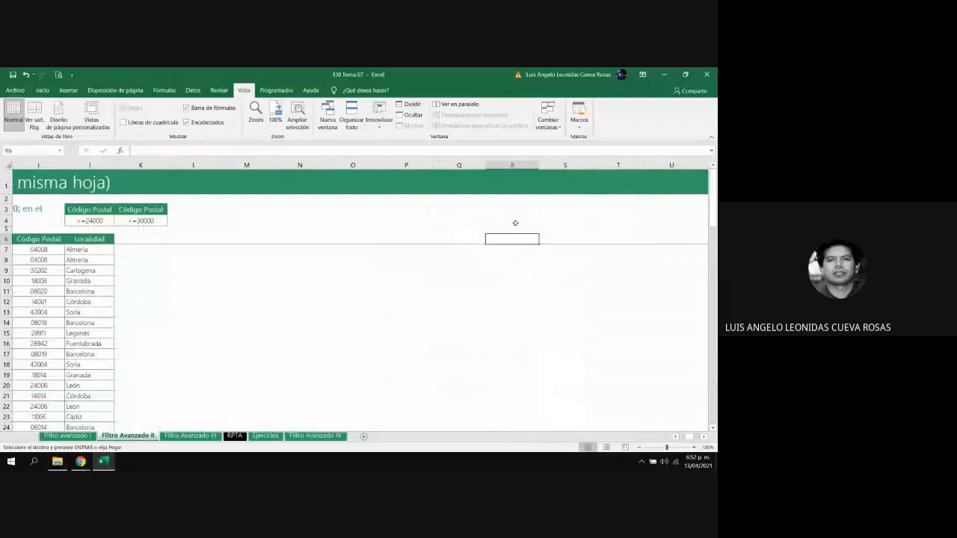
pyautogui.press('Right')
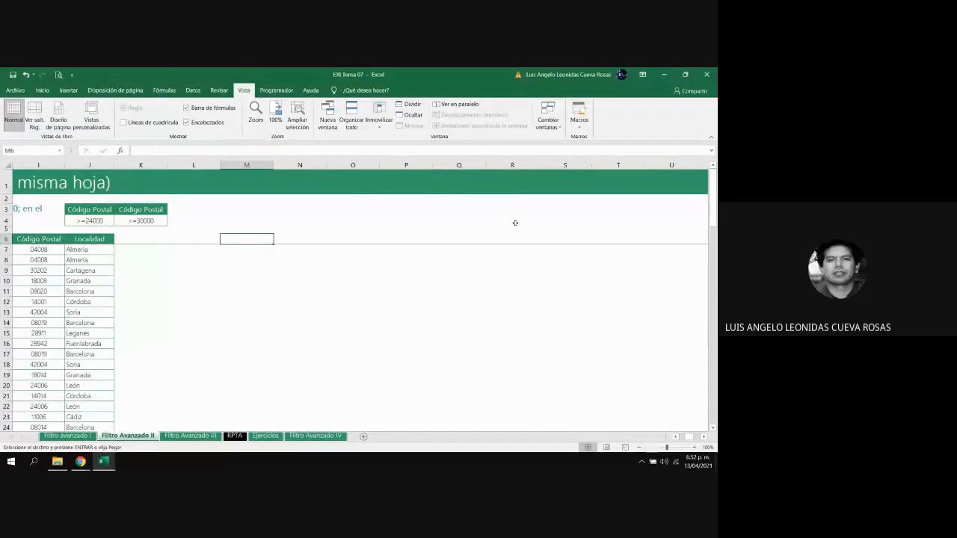
pyautogui.hotkey('ctrl', 'v')
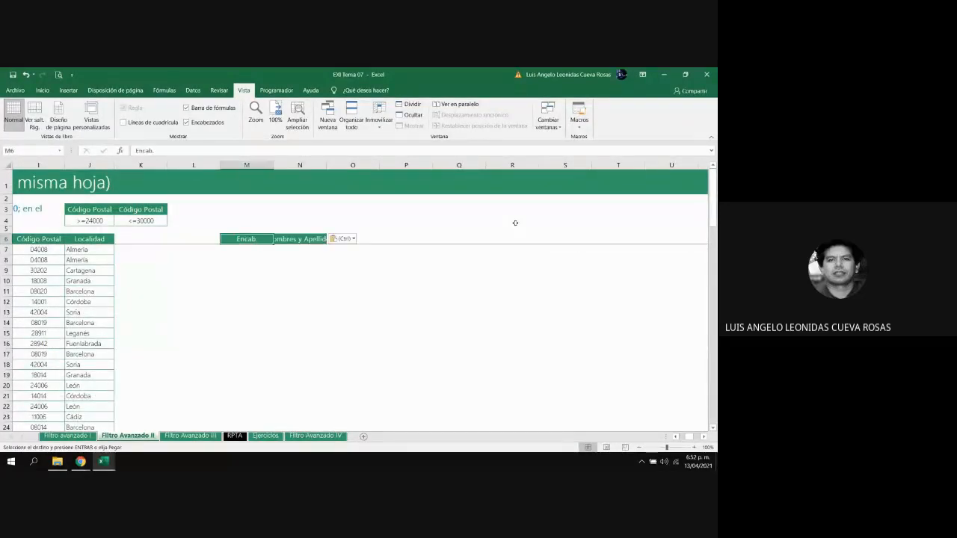
pyautogui.press('Right')
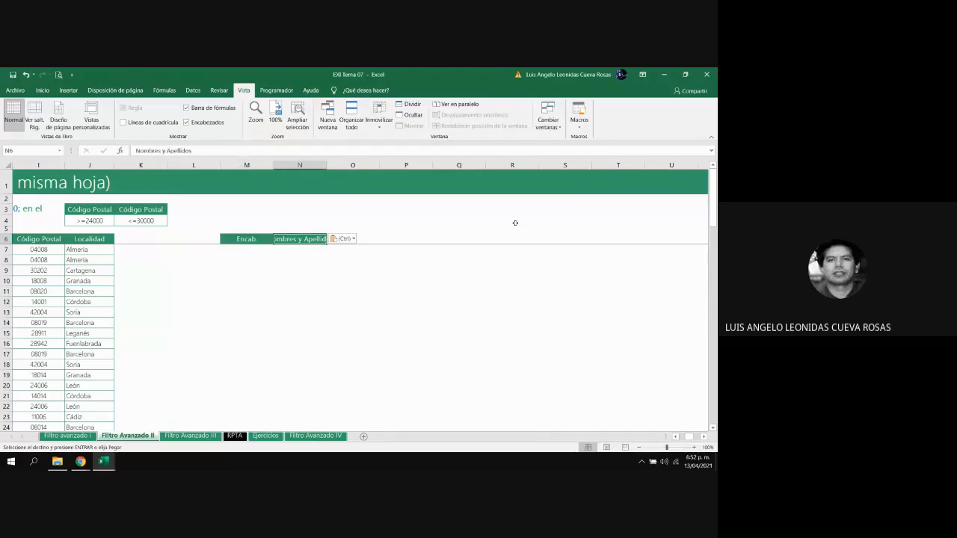
pyautogui.doubleClick(326, 161)
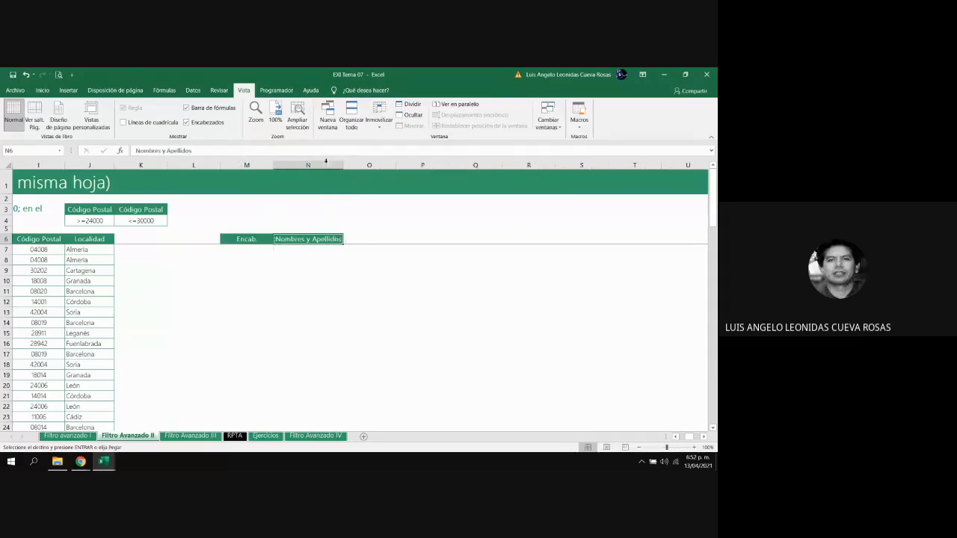
# Copy the table's Código Postal header into cell O6, beside the other output headers.
pyautogui.press('Left')
pyautogui.press('Left')
pyautogui.press('Left')
pyautogui.press('Left')
pyautogui.press('Left')
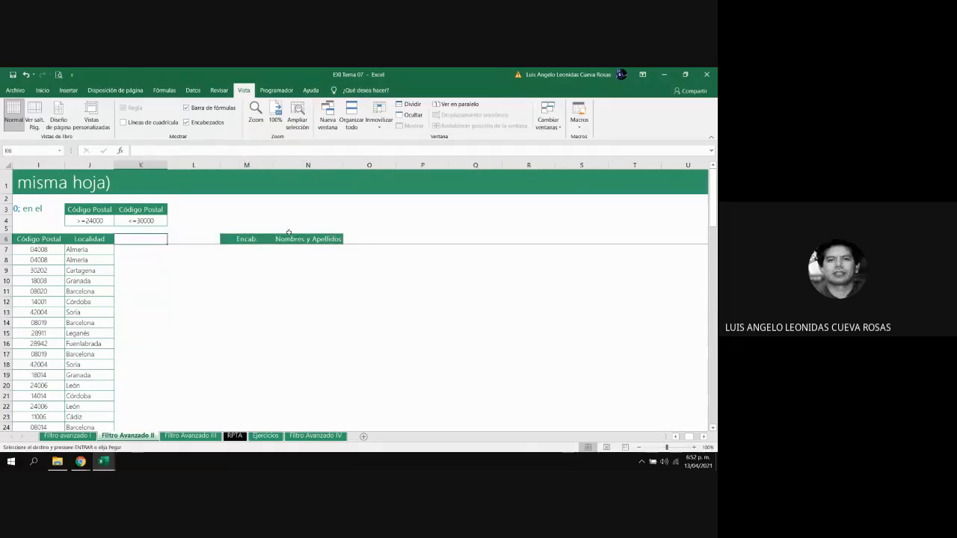
pyautogui.hotkey('ctrl', 'c')
pyautogui.press('Right')
pyautogui.press('Right')
pyautogui.press('Right')
pyautogui.press('Right')
pyautogui.press('Right')
pyautogui.press('Right')
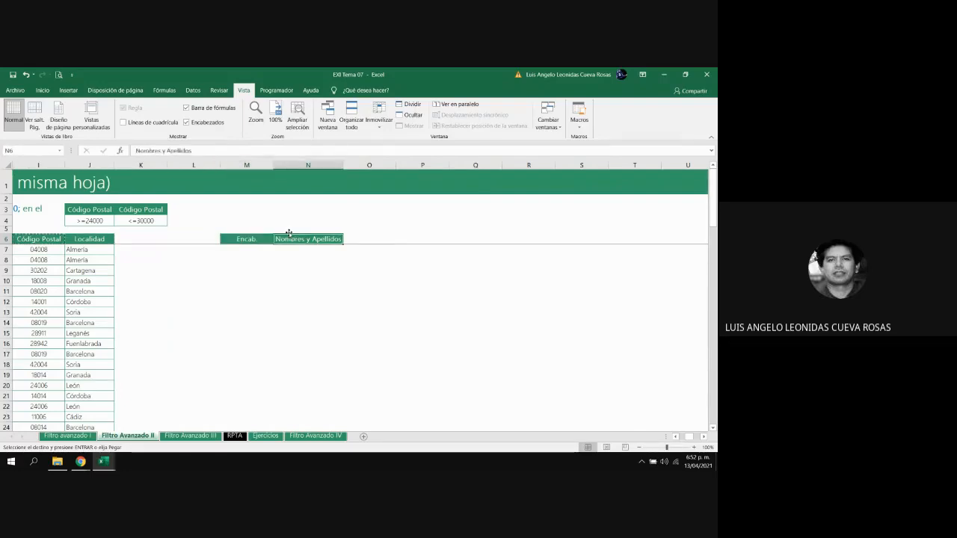
pyautogui.press('Return')
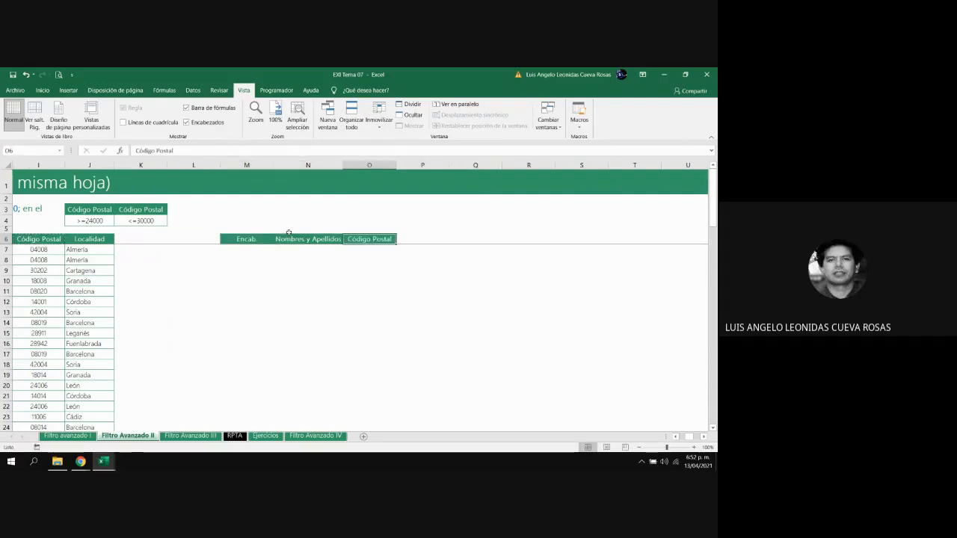
# Review the three output headers in M6:O6, Encab., Nombres y Apellidos and Código Postal.
pyautogui.press('Left')
pyautogui.press('Left')
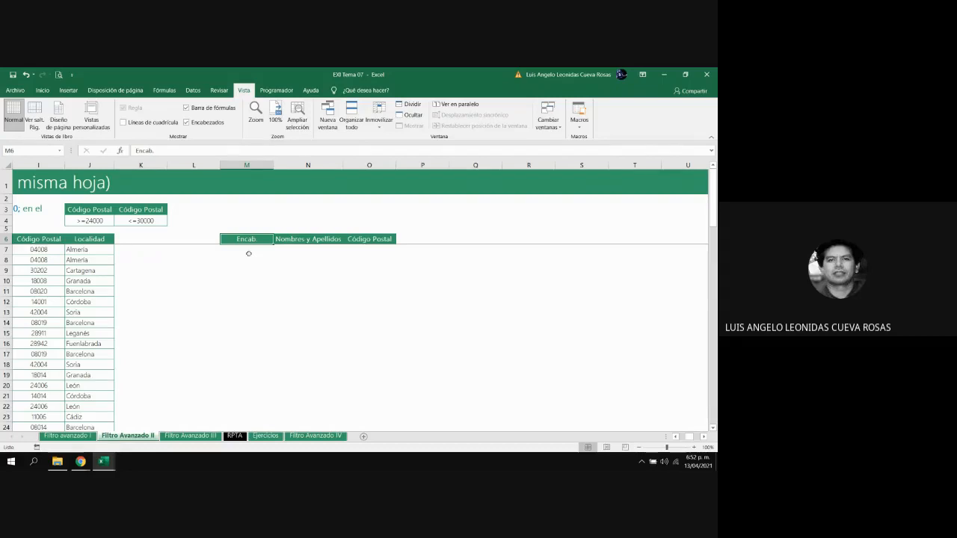
pyautogui.press('Right')
pyautogui.press('Right')
pyautogui.press('Left')
pyautogui.press('Left')
pyautogui.press('Right')
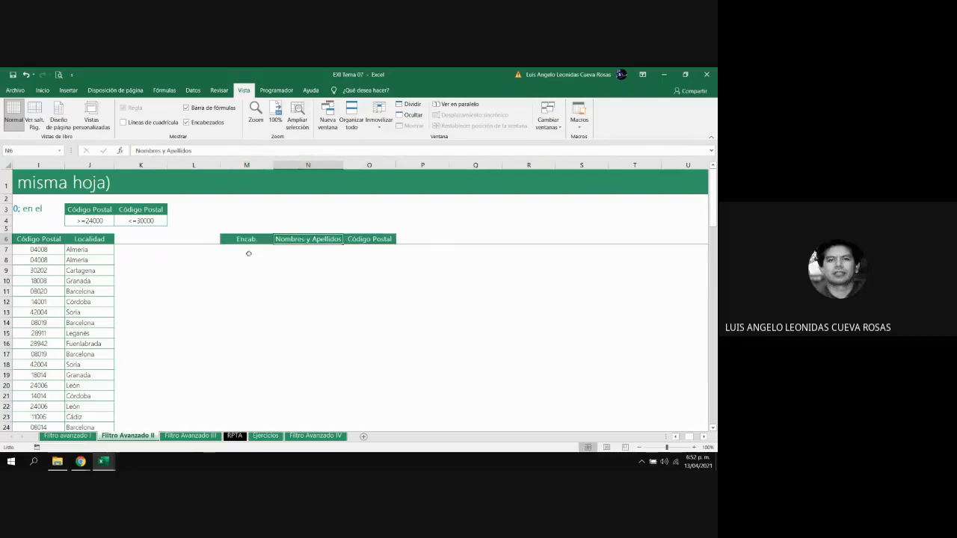
pyautogui.press('Right')
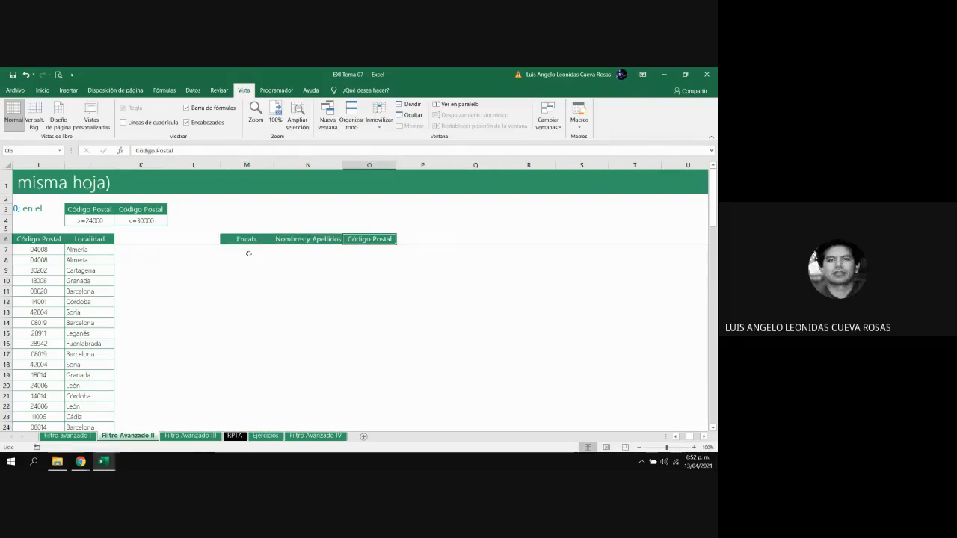
pyautogui.press('Left')
pyautogui.press('Left')
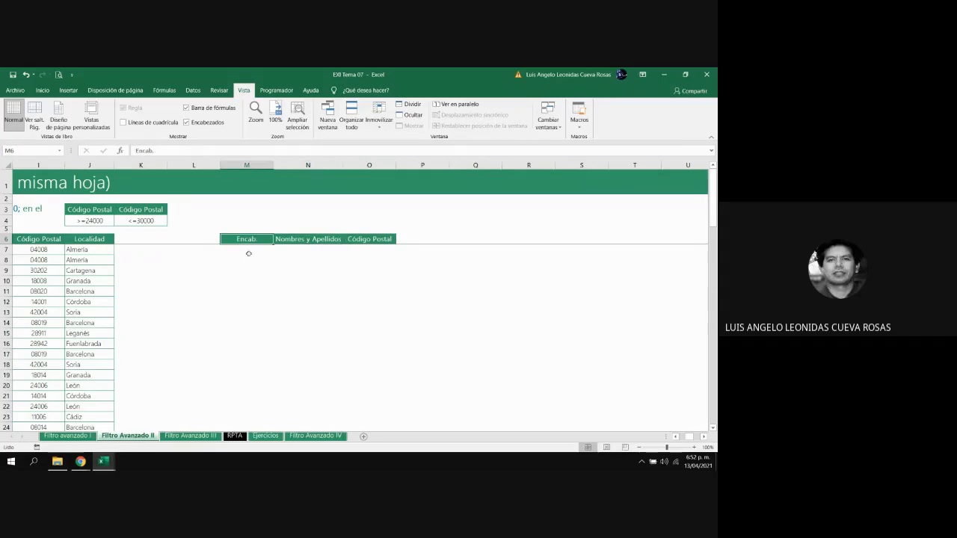
pyautogui.press('Right')
pyautogui.press('Right')
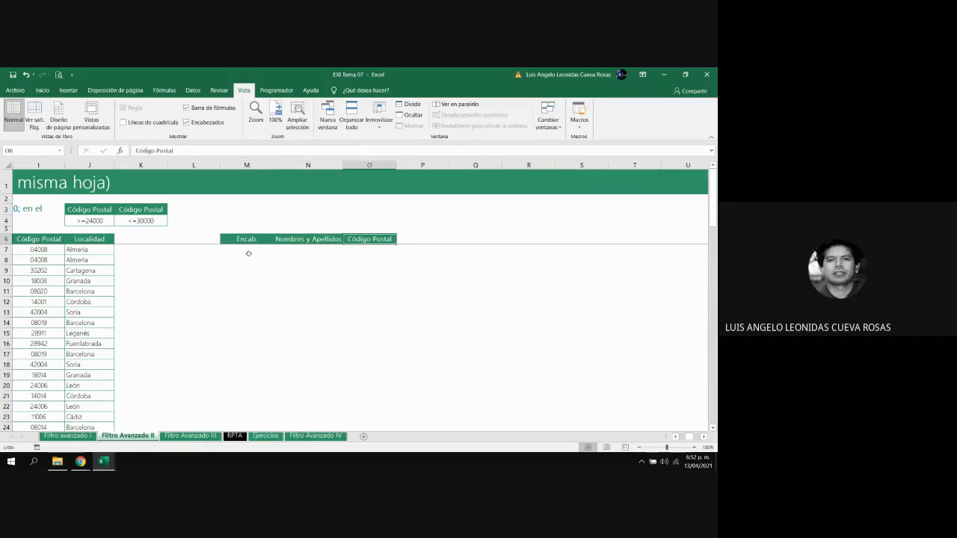
pyautogui.press('Left')
pyautogui.press('Left')
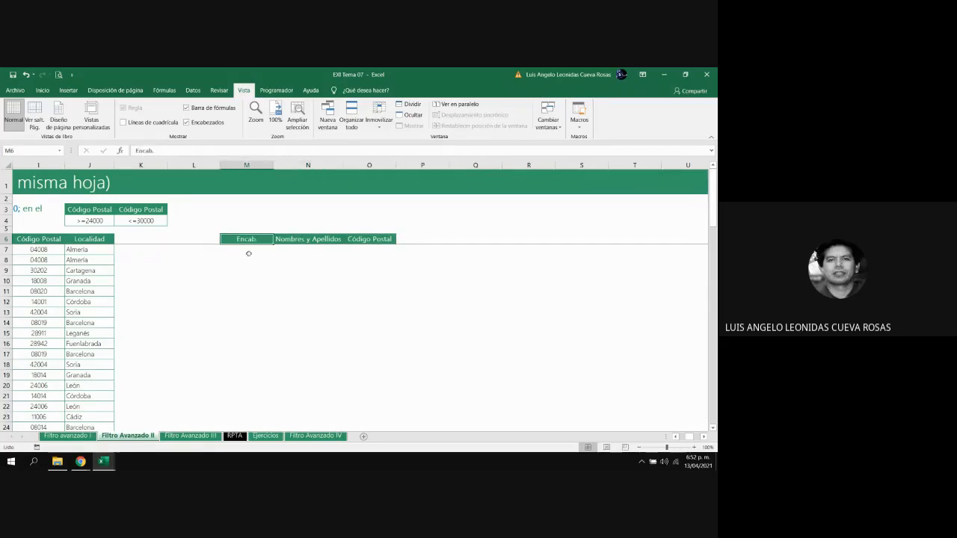
pyautogui.press('Left')
pyautogui.press('Left')
pyautogui.press('Right')
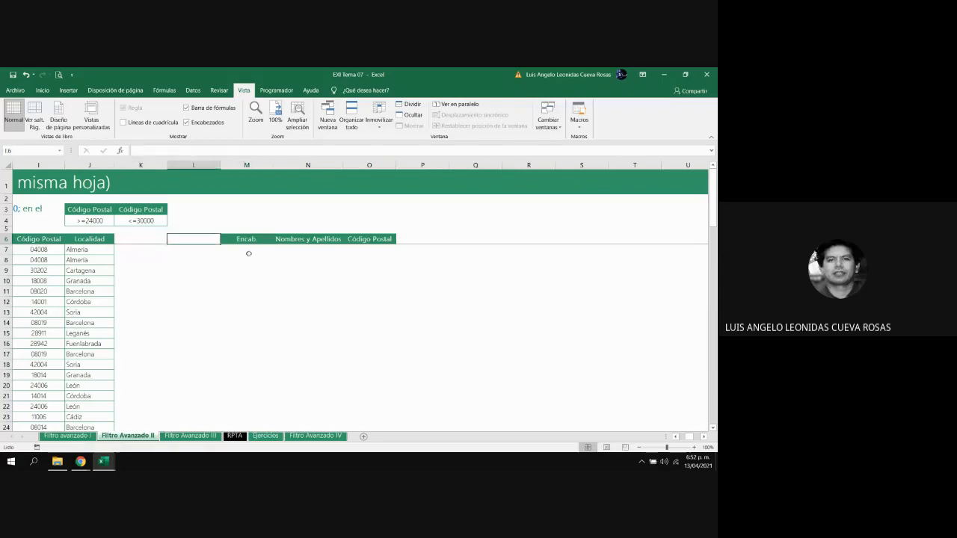
# Start an advanced filter with the client table B6:J82 as list range and J3:K4 as criteria range.
pyautogui.press('Left')
pyautogui.press('Left')
pyautogui.press('Left')
pyautogui.press('Left')
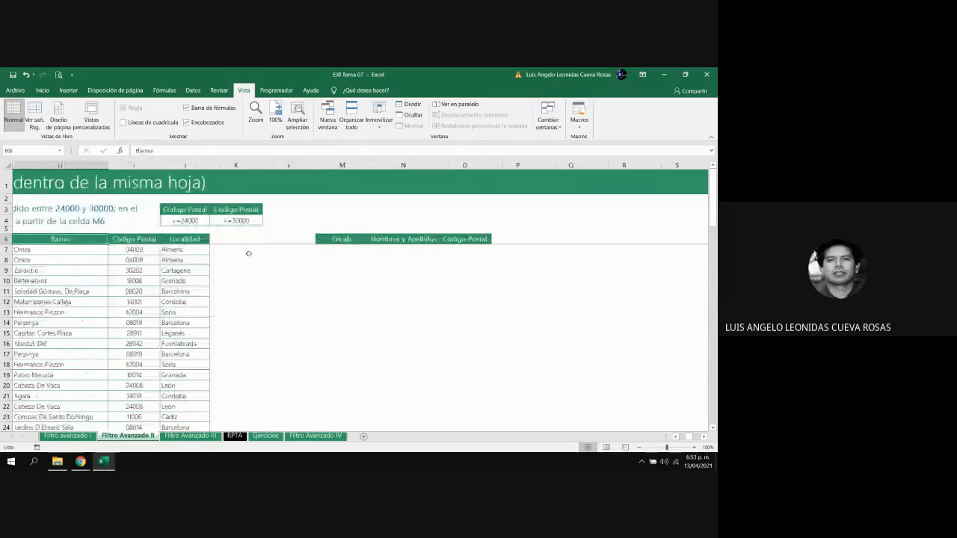
pyautogui.press('Home')
pyautogui.press('Up')
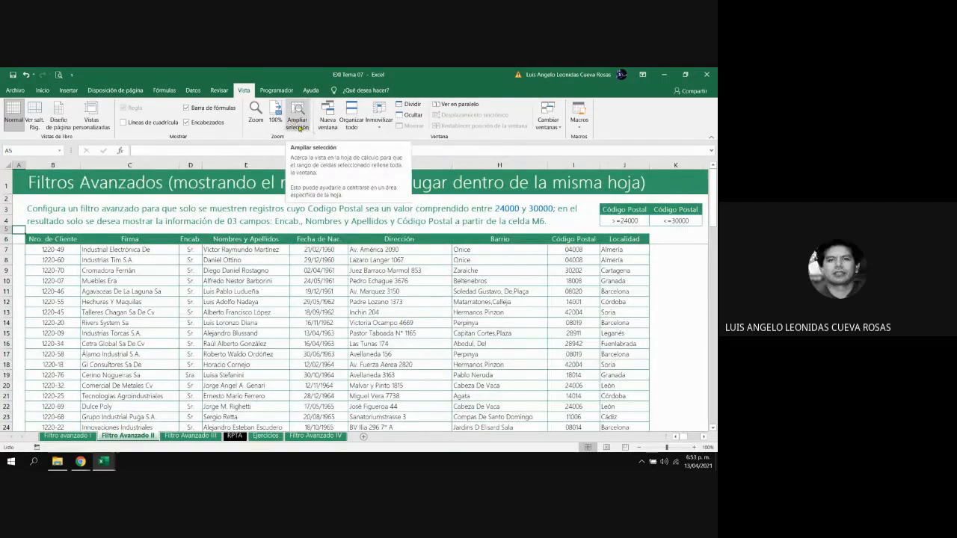
pyautogui.scroll(2, 284, 133)
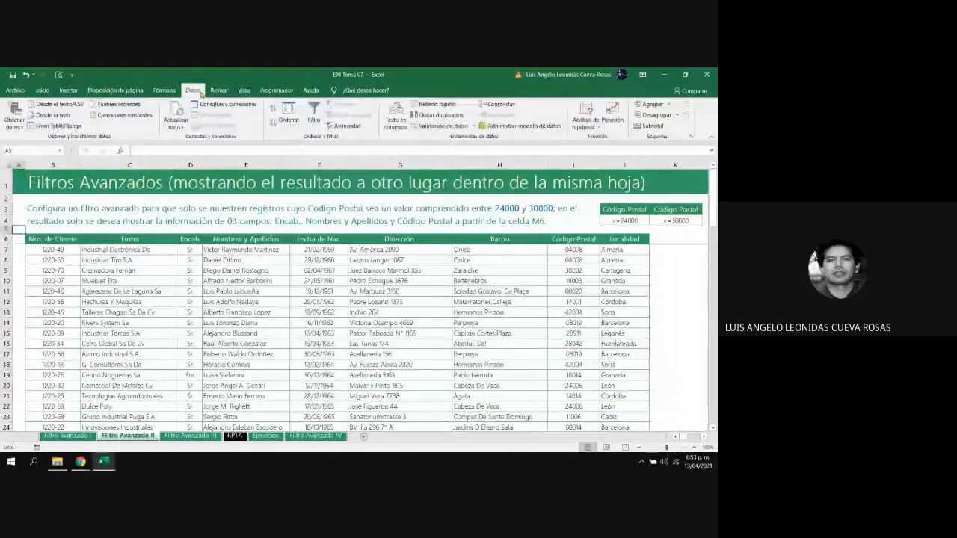
pyautogui.click(346, 126)
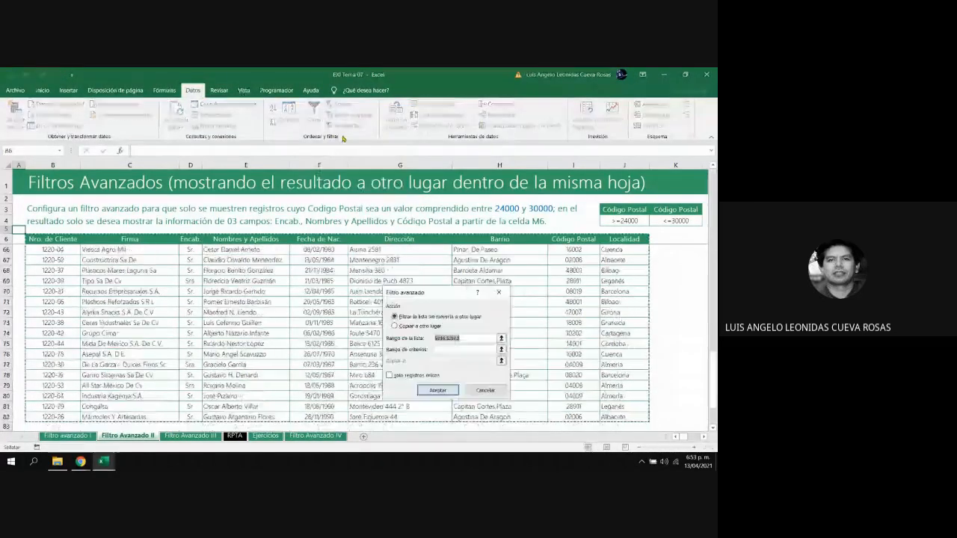
pyautogui.press('BackSpace')
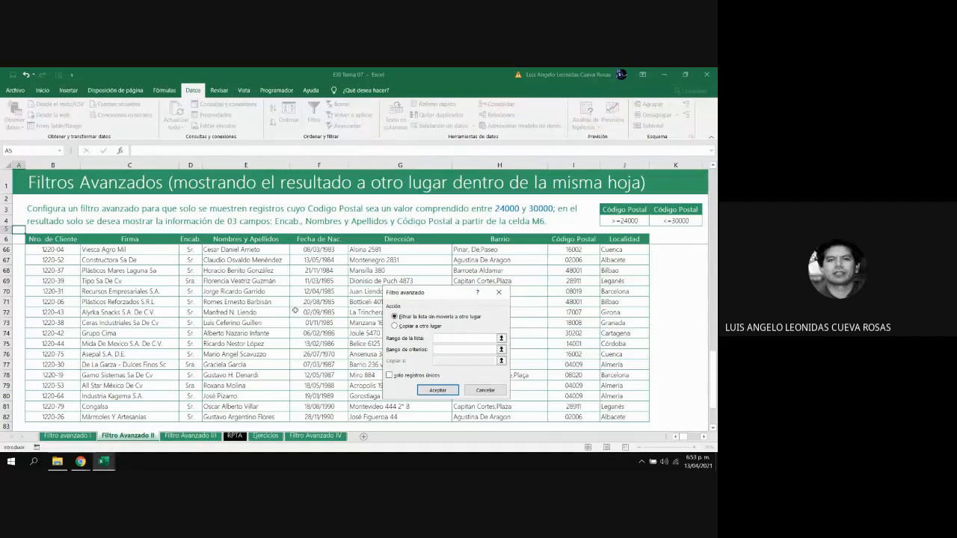
pyautogui.click(66, 240)
pyautogui.hotkey('ctrl', 'shift', 'Right')
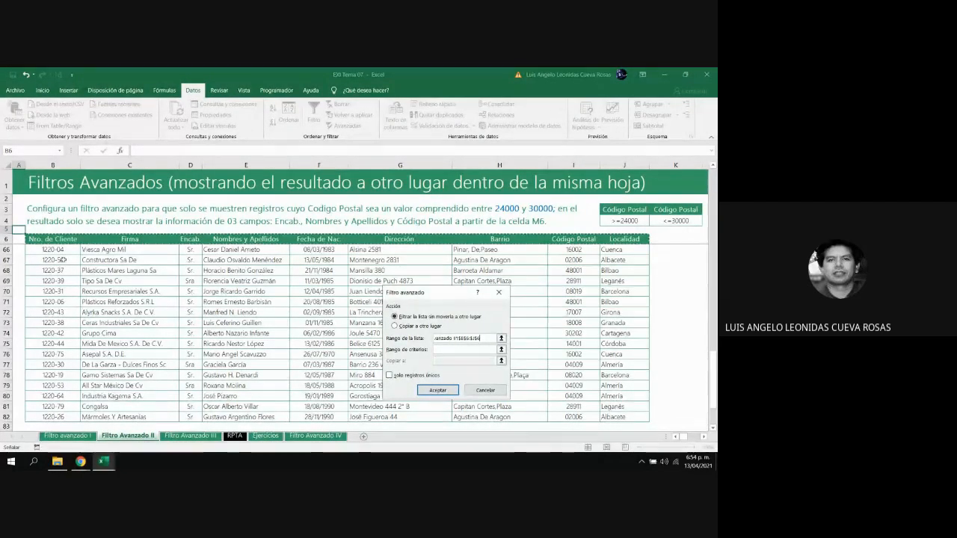
pyautogui.hotkey('ctrl', 'shift', 'Down')
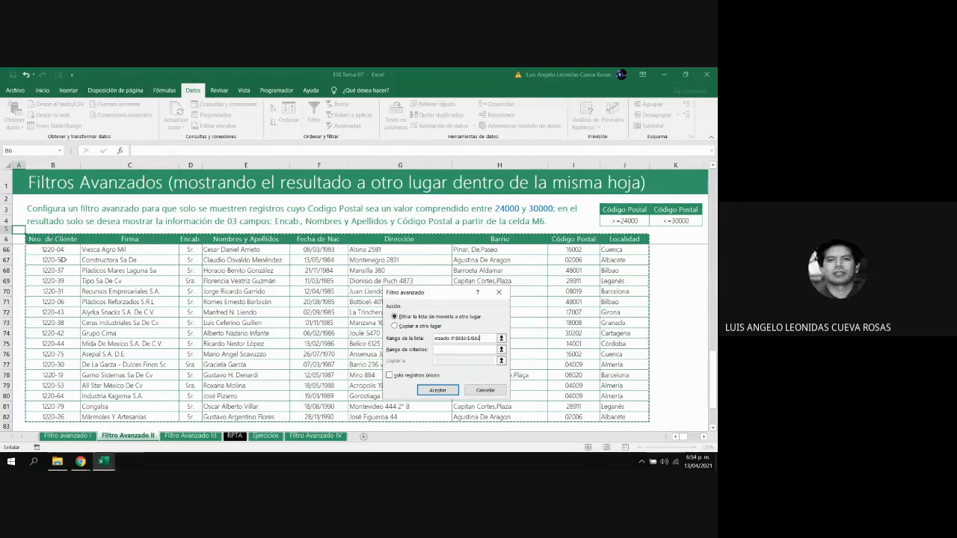
pyautogui.click(440, 349)
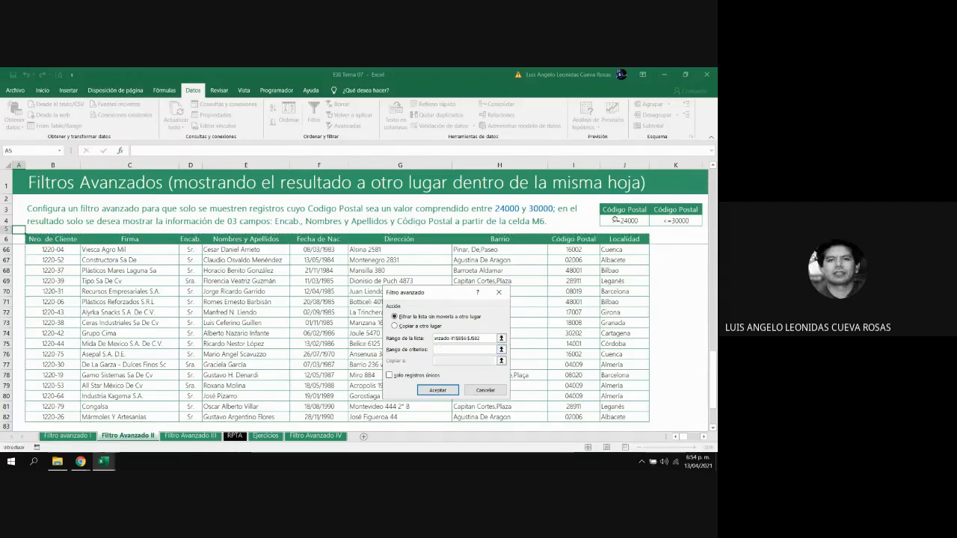
pyautogui.moveTo(617, 210); pyautogui.dragTo(658, 221)
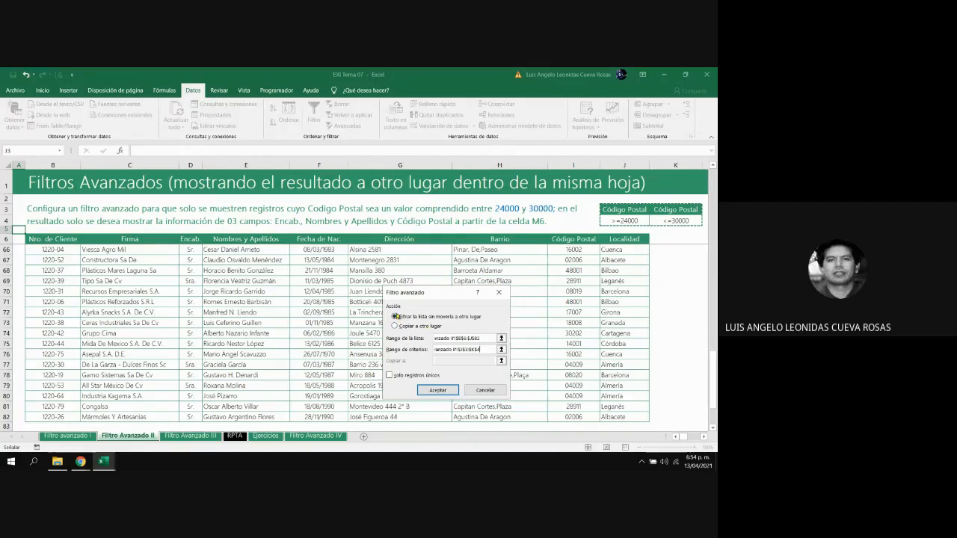
# Set the advanced filter to copy its results to another location, the headers M6:O6, and run it.
pyautogui.click(395, 326)
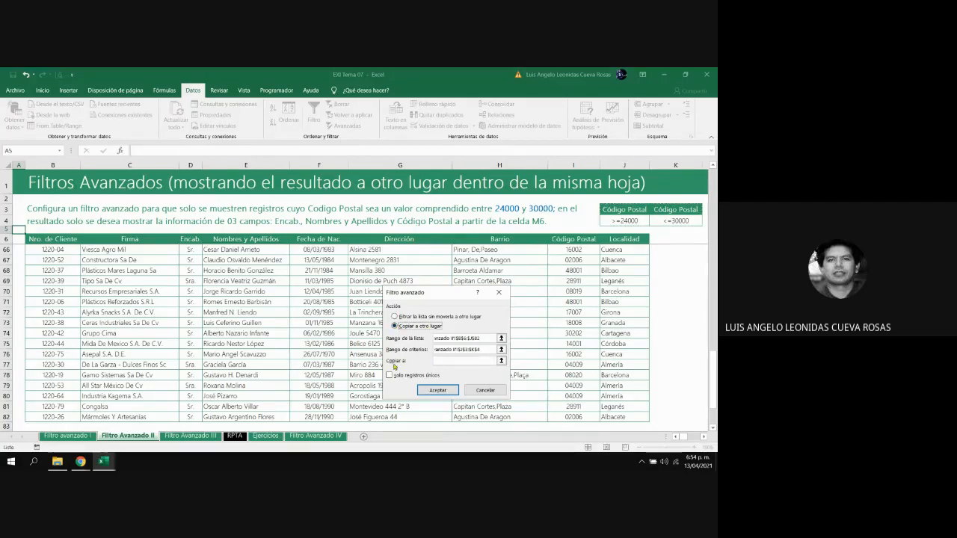
pyautogui.click(440, 362)
pyautogui.click(502, 360)
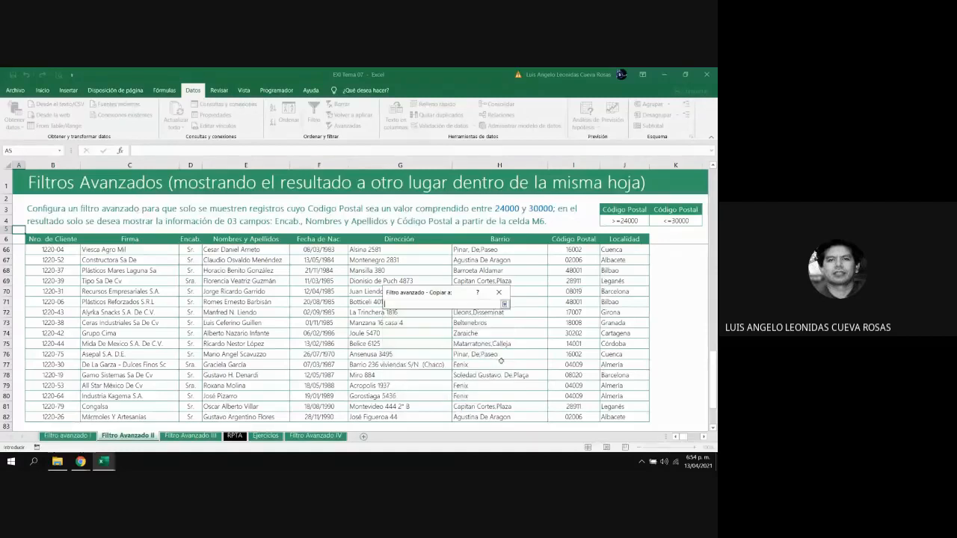
pyautogui.click(704, 437)
pyautogui.click(703, 438)
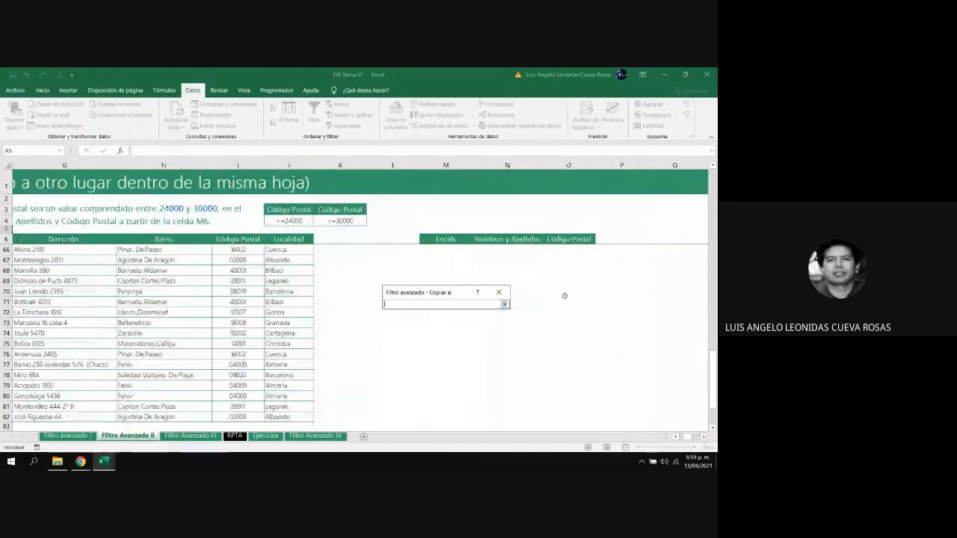
pyautogui.click(440, 238)
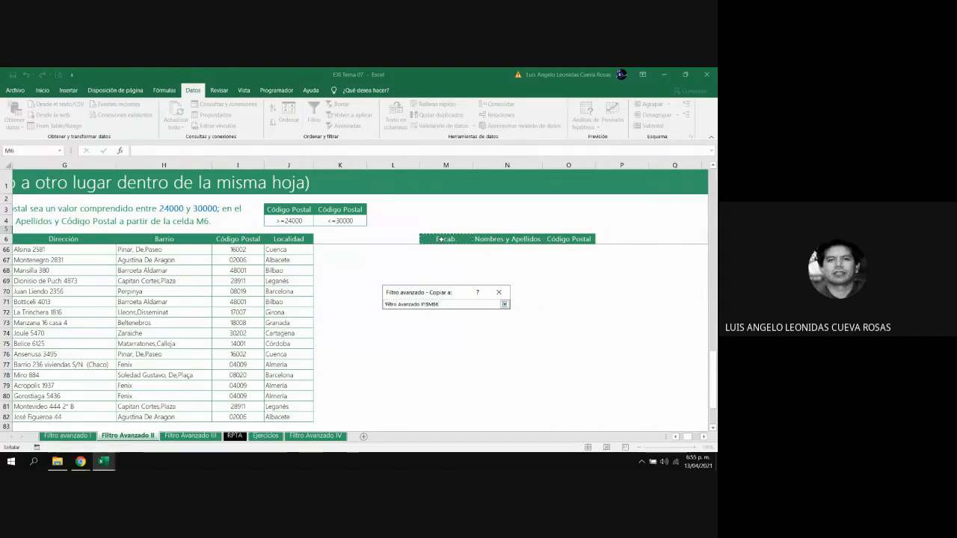
pyautogui.moveTo(440, 238); pyautogui.dragTo(583, 238)
pyautogui.click(506, 305)
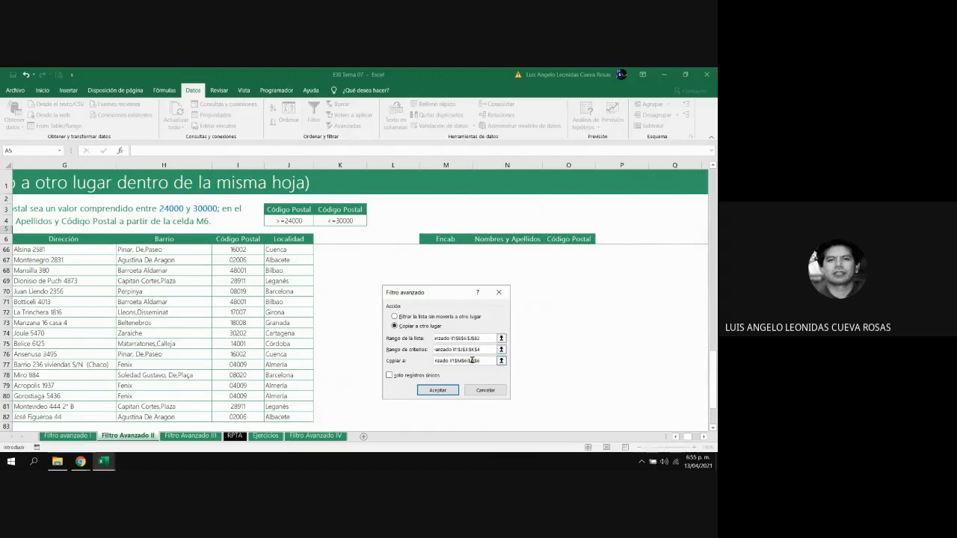
pyautogui.click(442, 388)
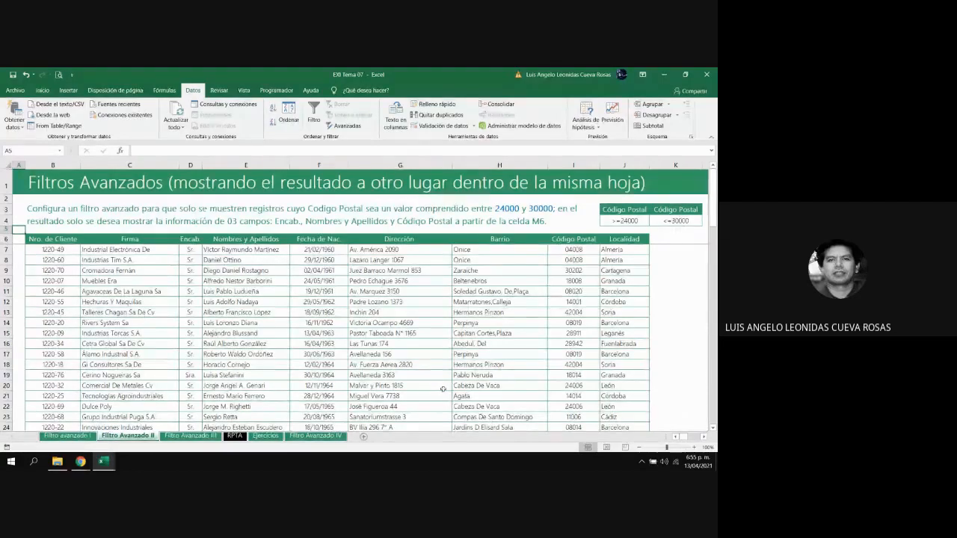
# Examine the extracted records listed under the Encab., Nombres y Apellidos and Código Postal headers from cell M6 down.
pyautogui.press('Right')
pyautogui.press('Right')
pyautogui.press('Right')
pyautogui.press('Right')
pyautogui.press('Right')
pyautogui.press('Right')
pyautogui.press('Right')
pyautogui.press('Right')
pyautogui.press('Right')
pyautogui.press('Right')
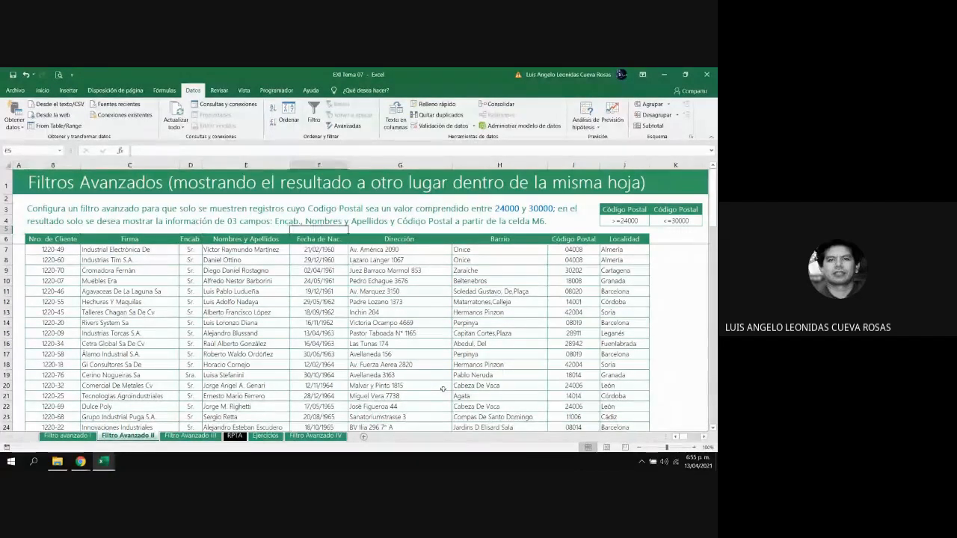
pyautogui.press('Right')
pyautogui.press('Right')
pyautogui.press('Right')
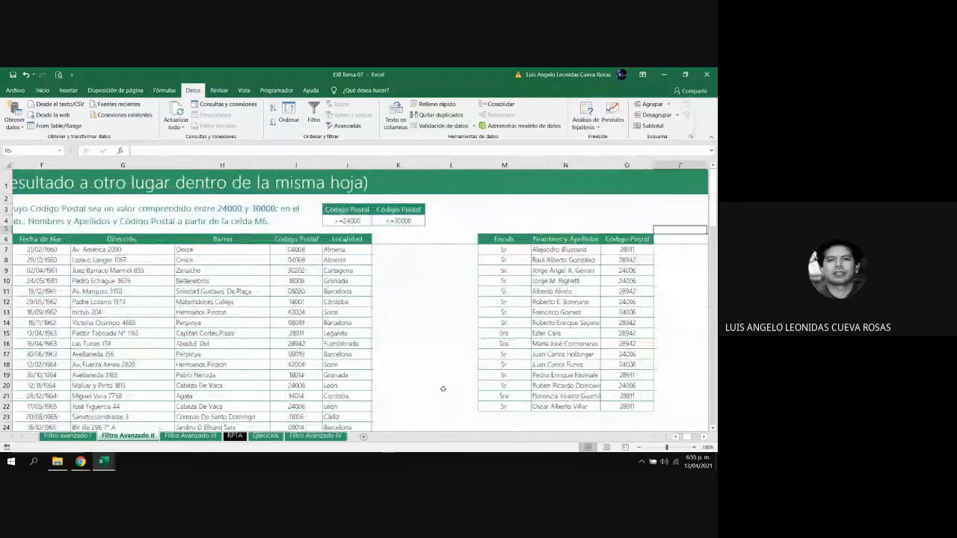
pyautogui.press('Left')
pyautogui.press('Down')
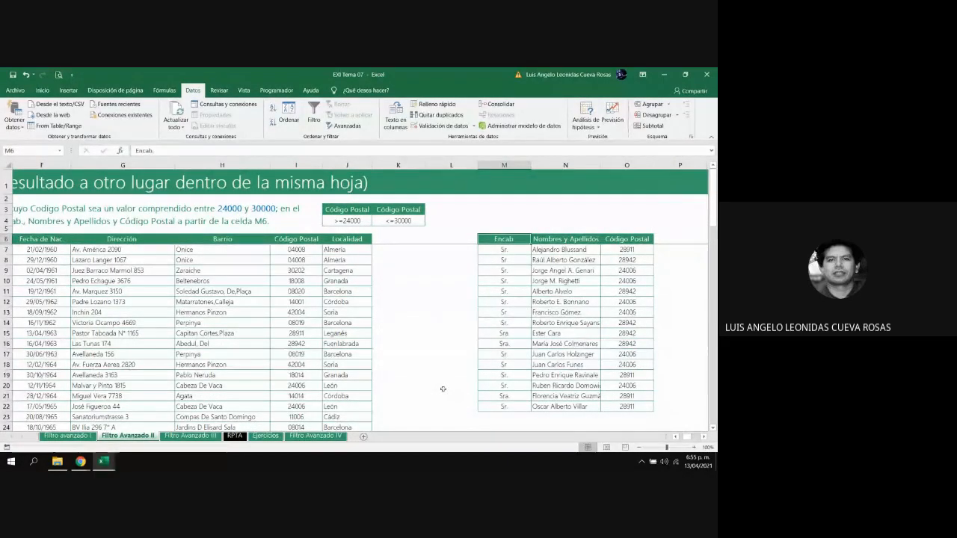
pyautogui.press('Down')
pyautogui.press('Down')
pyautogui.press('Down')
pyautogui.press('Down')
pyautogui.press('Down')
pyautogui.press('Down')
pyautogui.press('Down')
pyautogui.press('Down')
pyautogui.press('Down')
pyautogui.press('Down')
pyautogui.press('Down')
pyautogui.press('Down')
pyautogui.press('Down')
pyautogui.press('Down')
pyautogui.press('Down')
pyautogui.press('Down')
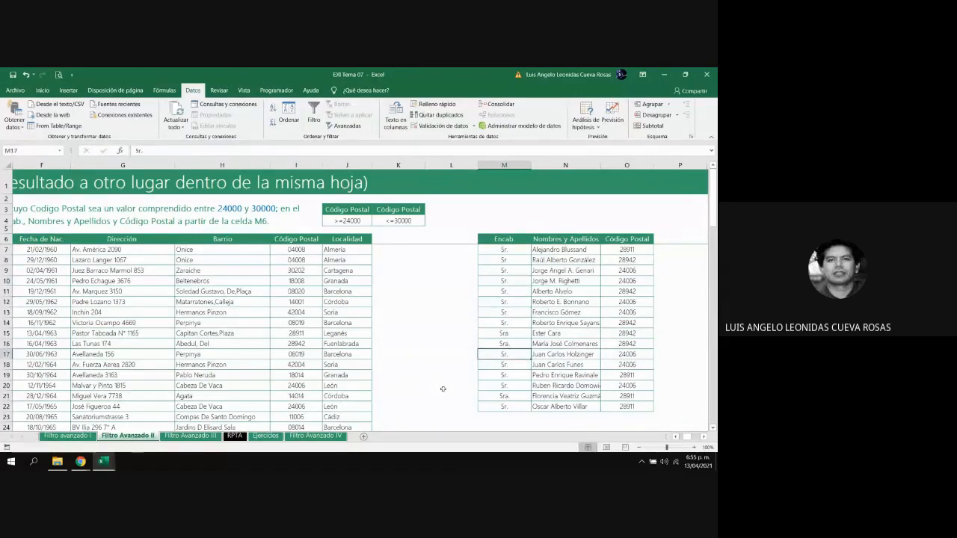
pyautogui.press('Up')
pyautogui.press('Up')
pyautogui.press('Up')
pyautogui.press('Up')
pyautogui.press('Up')
pyautogui.press('Up')
pyautogui.press('Up')
pyautogui.press('Up')
pyautogui.press('Up')
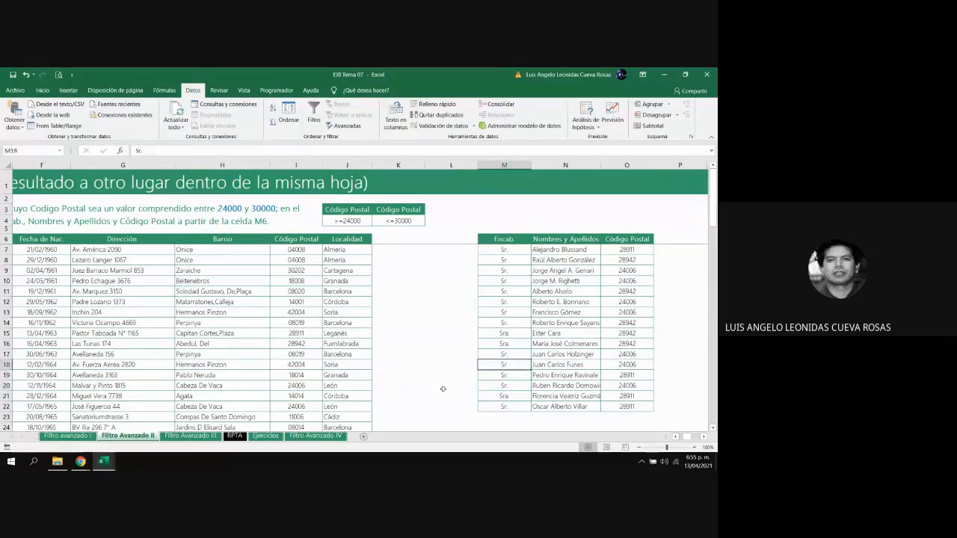
pyautogui.press('Up')
pyautogui.press('Up')
pyautogui.press('Up')
pyautogui.press('Up')
pyautogui.press('Up')
pyautogui.press('Up')
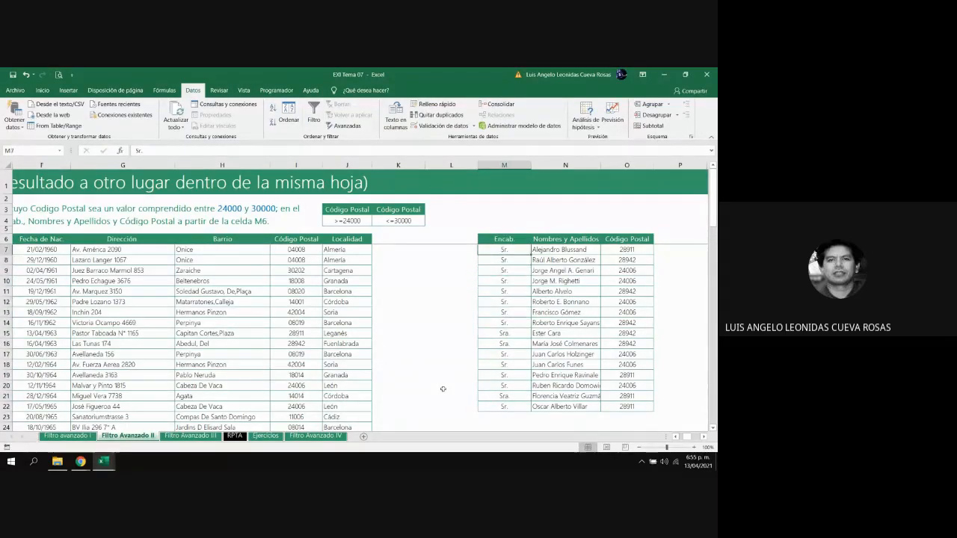
# Check the extracted postal codes in column O against the 24000 to 30000 range and autofit column N to the names.
pyautogui.press('Right')
pyautogui.press('Right')
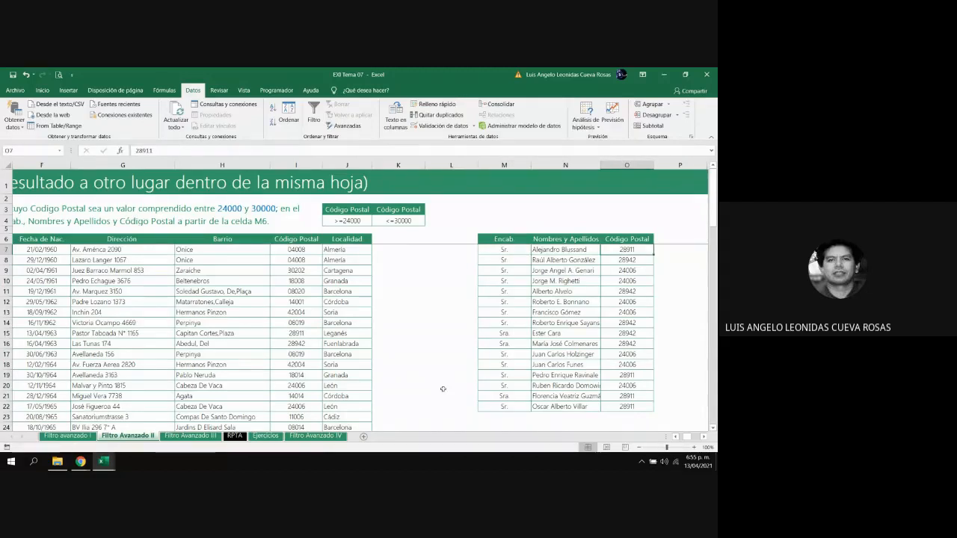
pyautogui.press('Down')
pyautogui.press('Down')
pyautogui.press('Down')
pyautogui.press('Down')
pyautogui.press('Down')
pyautogui.press('Down')
pyautogui.press('Down')
pyautogui.press('Down')
pyautogui.press('Down')
pyautogui.press('Down')
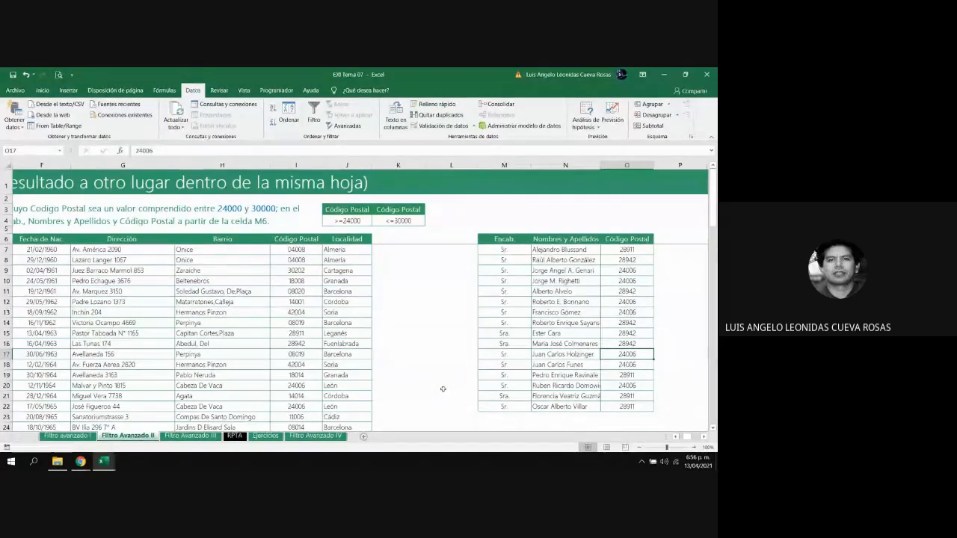
pyautogui.press('Down')
pyautogui.press('Down')
pyautogui.press('Down')
pyautogui.press('Down')
pyautogui.press('Down')
pyautogui.press('Up')
pyautogui.press('Up')
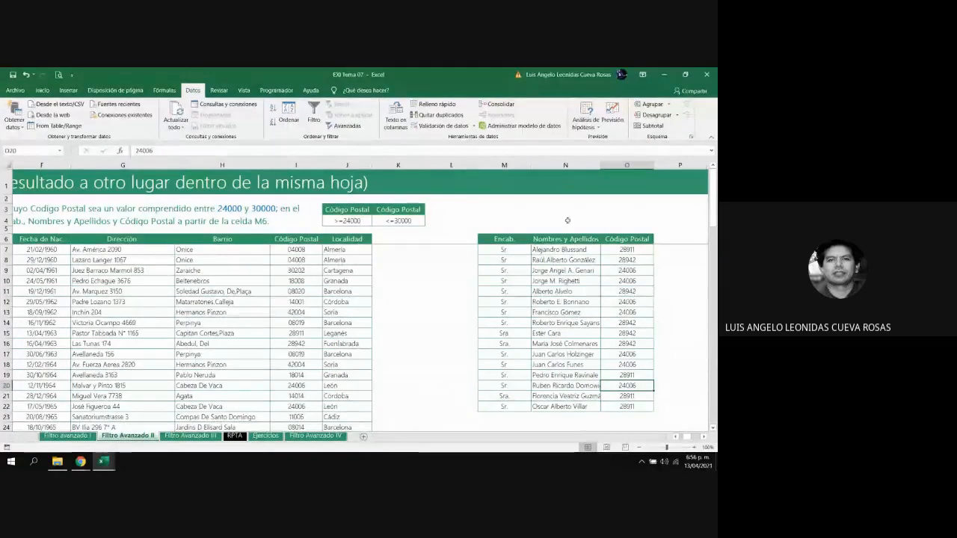
pyautogui.doubleClick(600, 165)
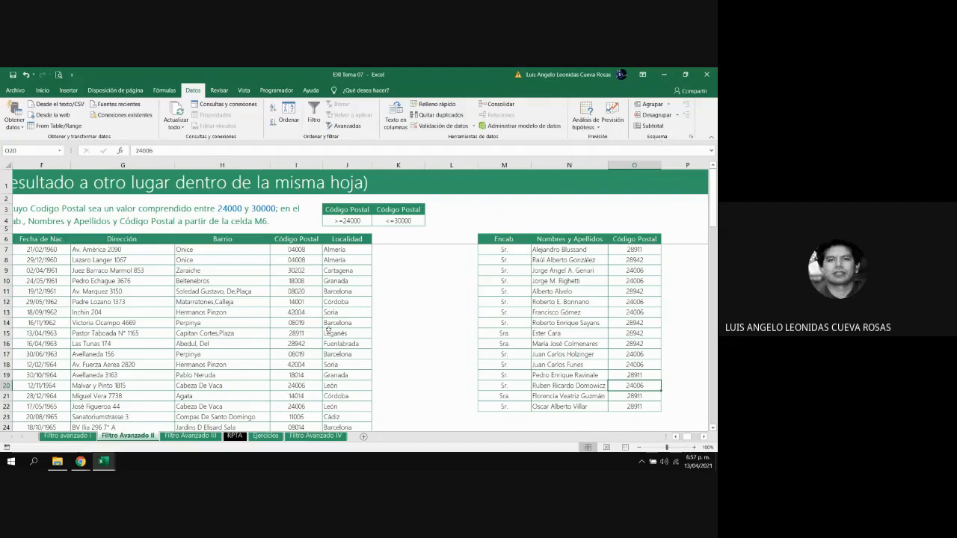
# Read the Filtro Avanzado III exercise instructions, compare with Filtro Avanzado II, and inspect the RPTA results sheet and its output cell B5.
pyautogui.click(188, 436)
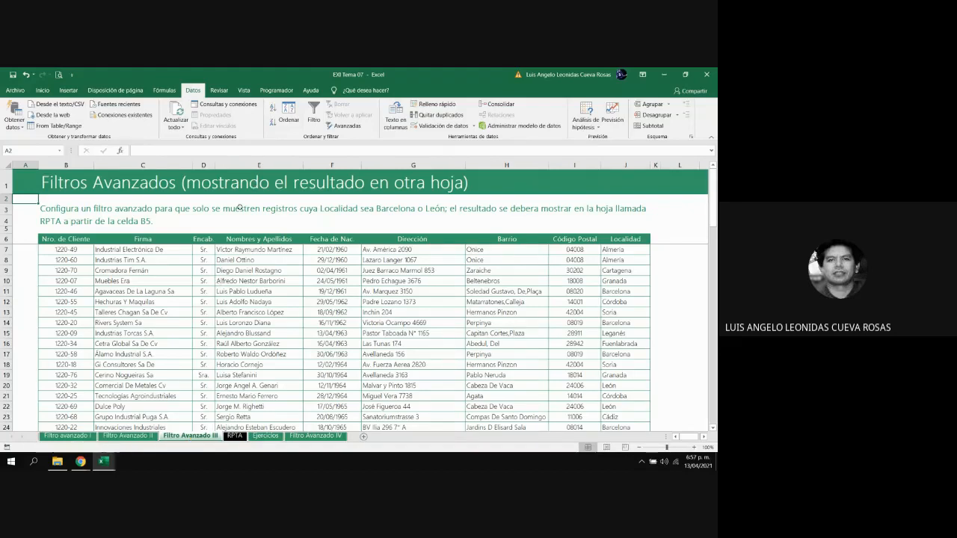
pyautogui.click(146, 437)
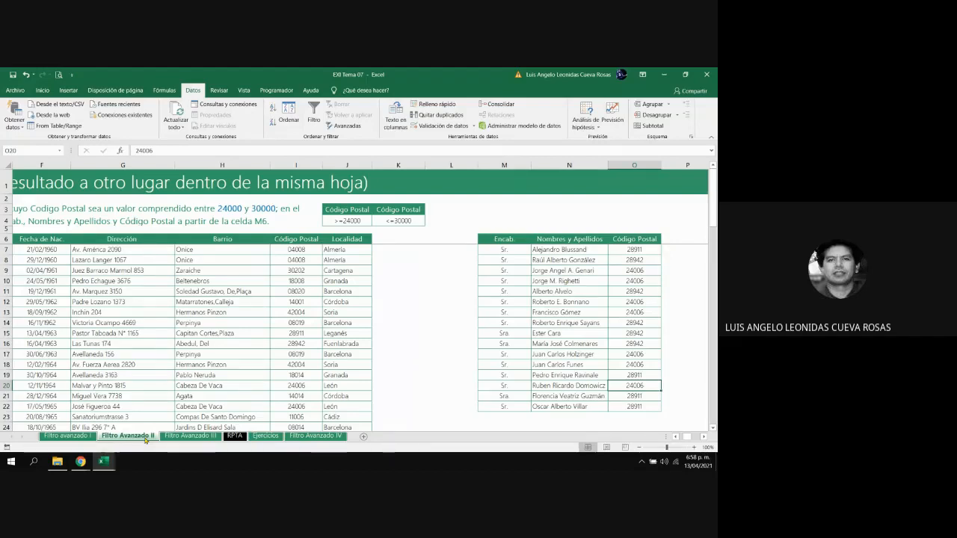
pyautogui.click(173, 435)
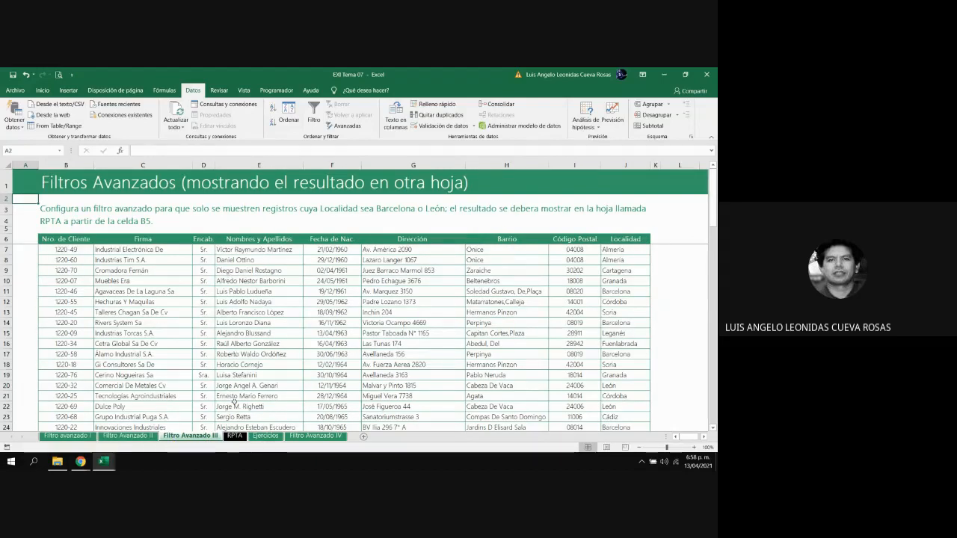
pyautogui.click(236, 438)
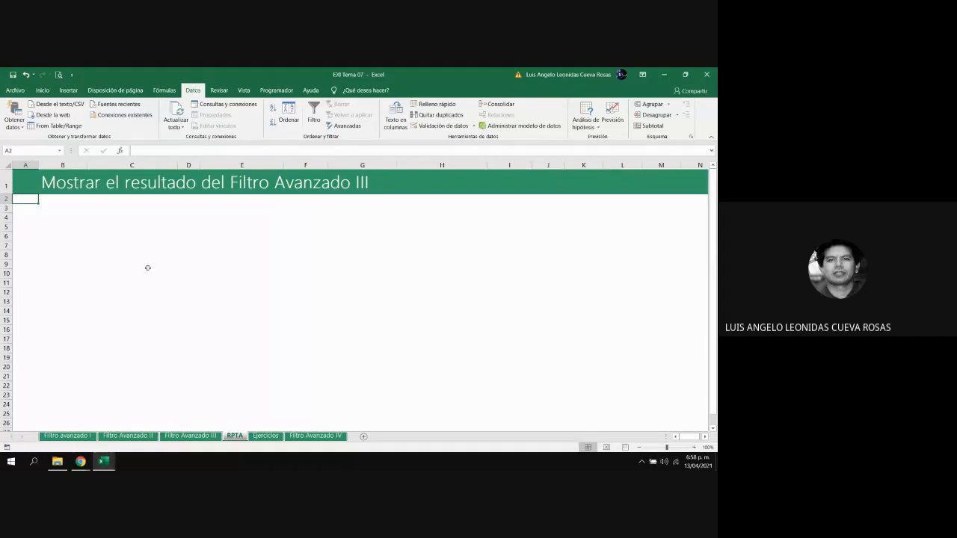
pyautogui.click(199, 438)
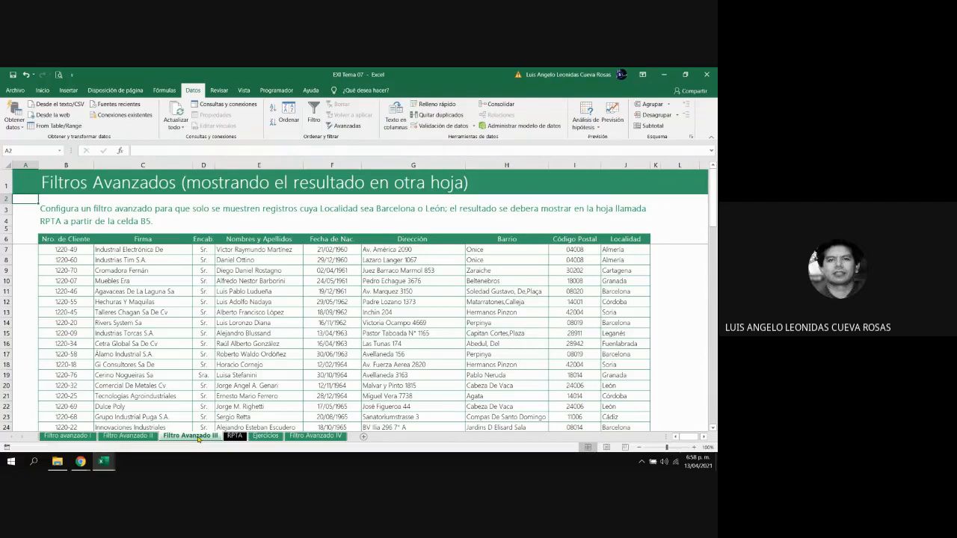
pyautogui.click(138, 436)
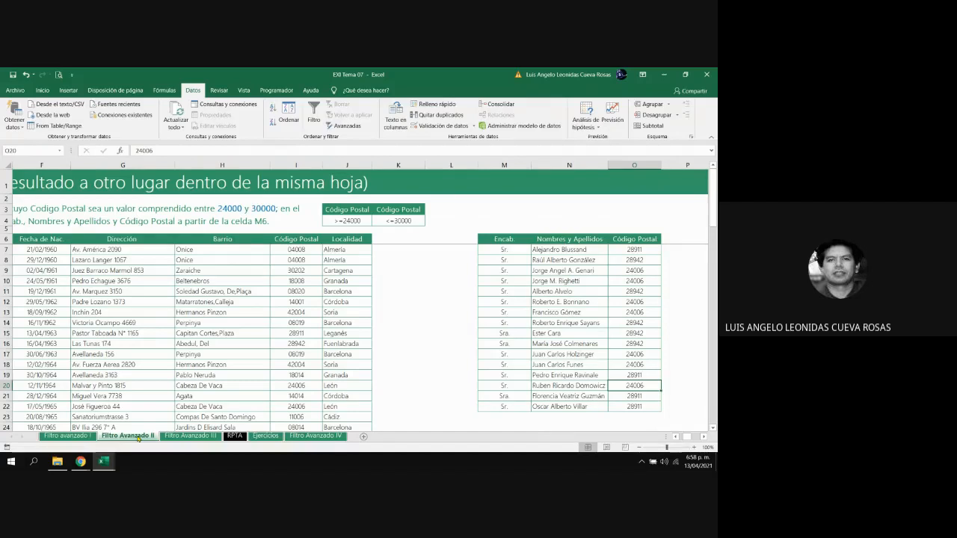
pyautogui.click(189, 435)
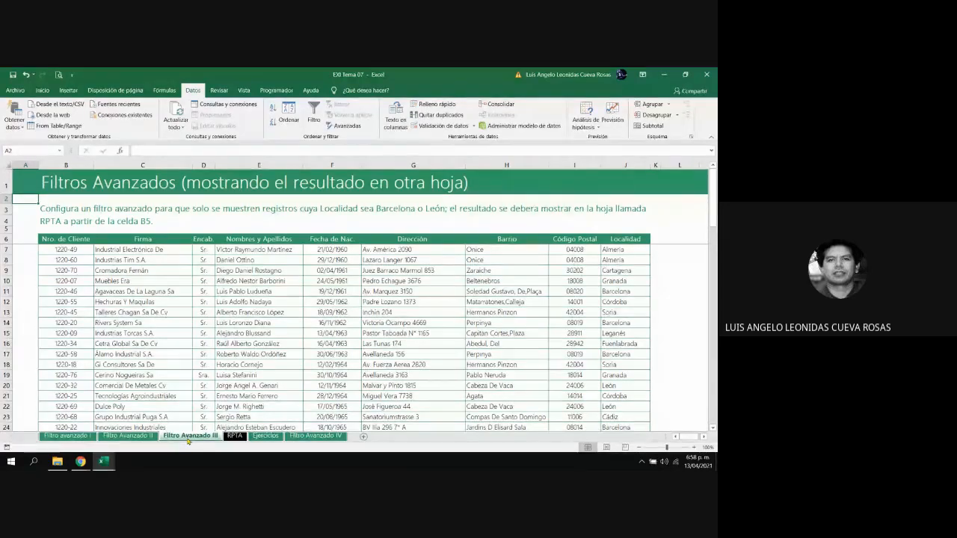
pyautogui.click(234, 436)
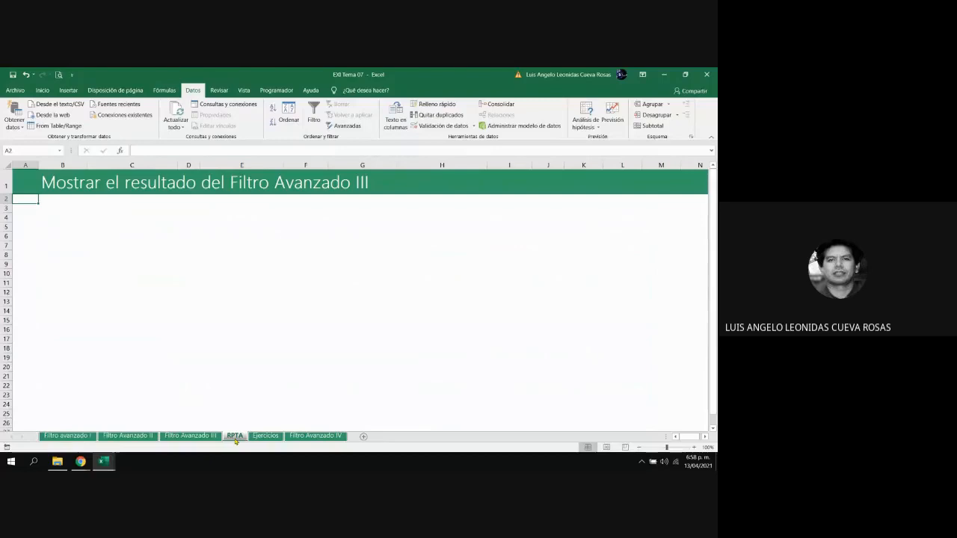
pyautogui.click(210, 438)
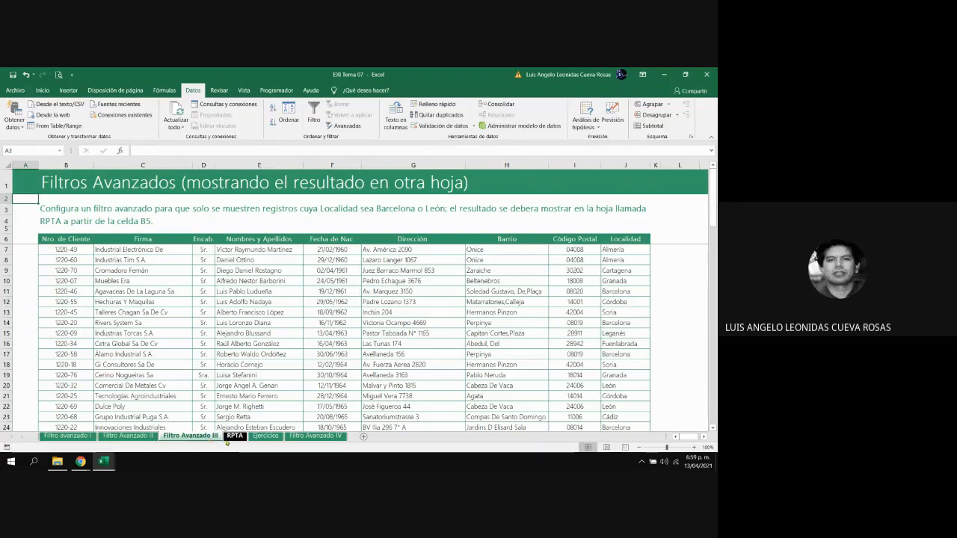
pyautogui.click(228, 437)
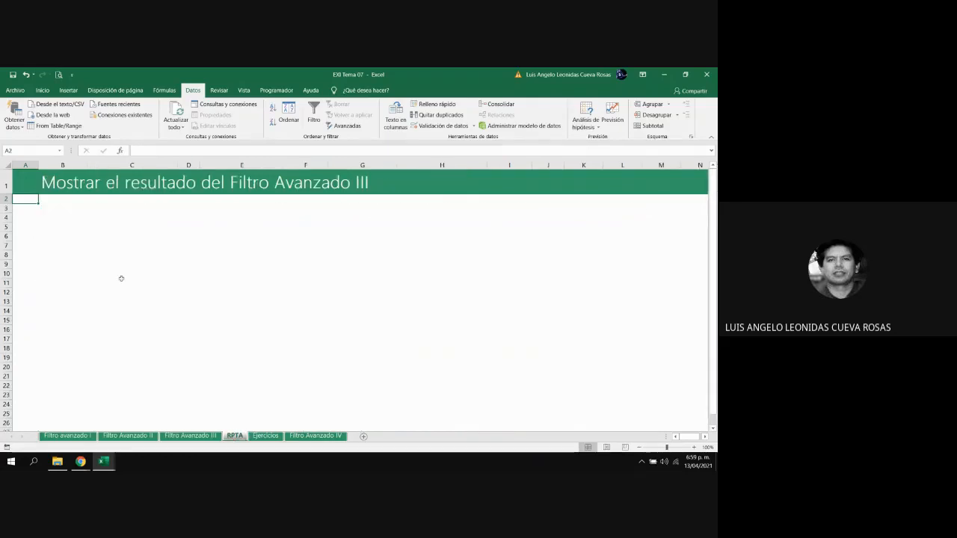
pyautogui.click(59, 228)
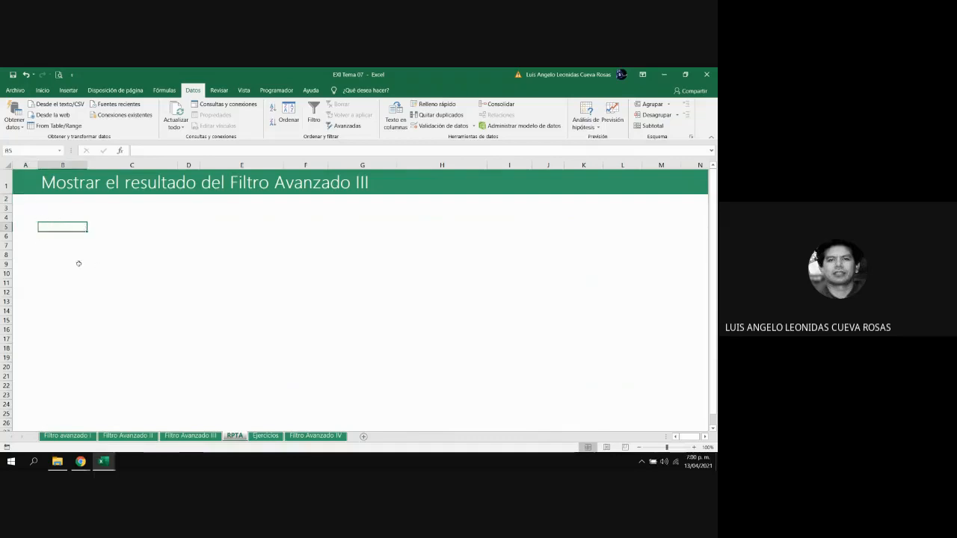
pyautogui.click(200, 437)
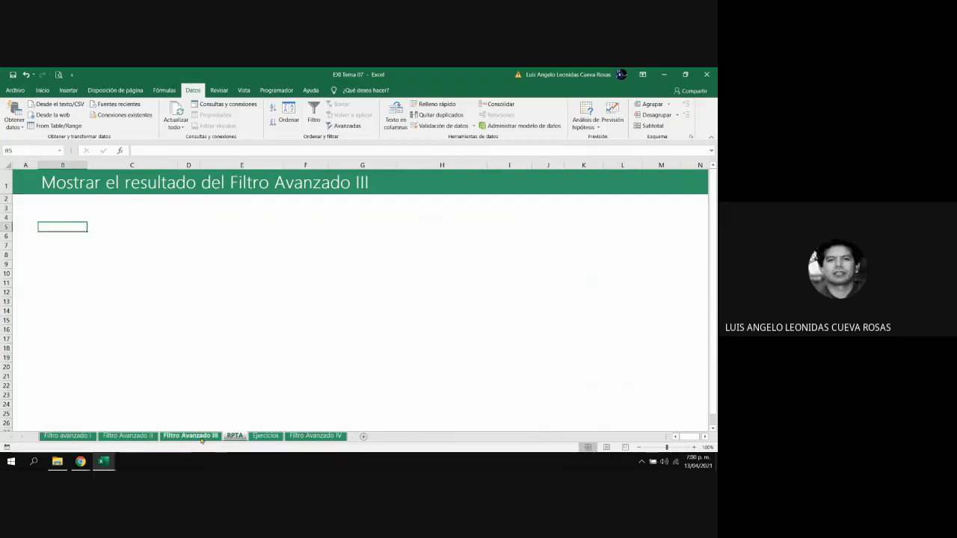
pyautogui.click(340, 228)
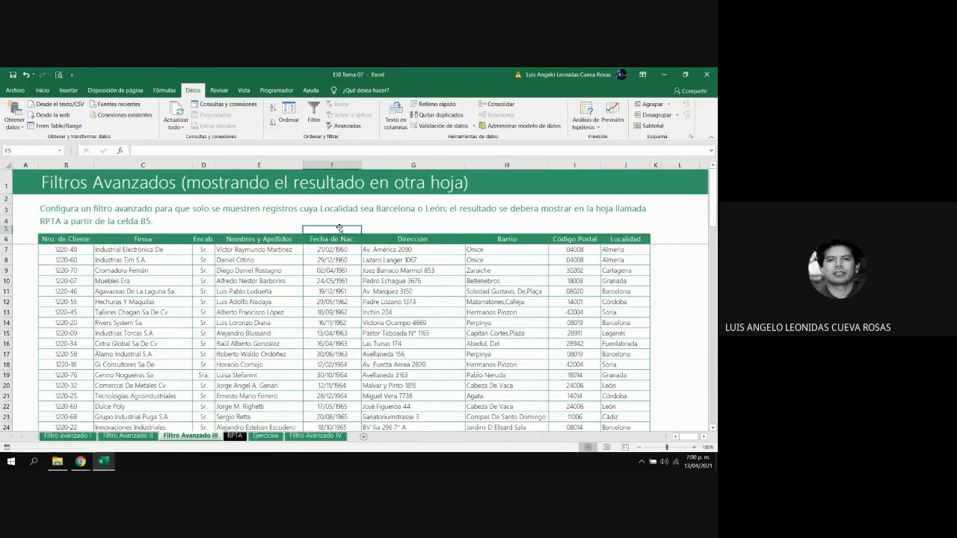
pyautogui.press('Up')
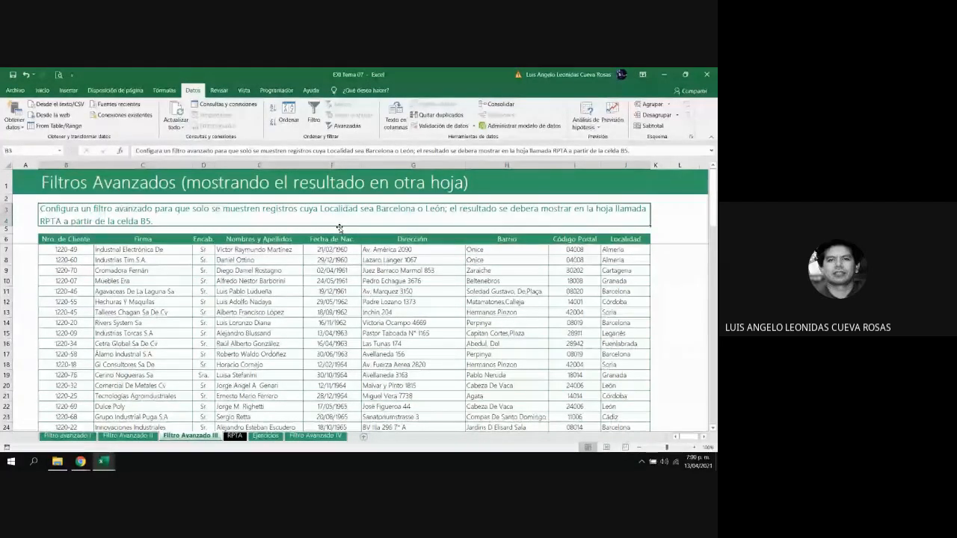
pyautogui.click(339, 228)
pyautogui.press('Up')
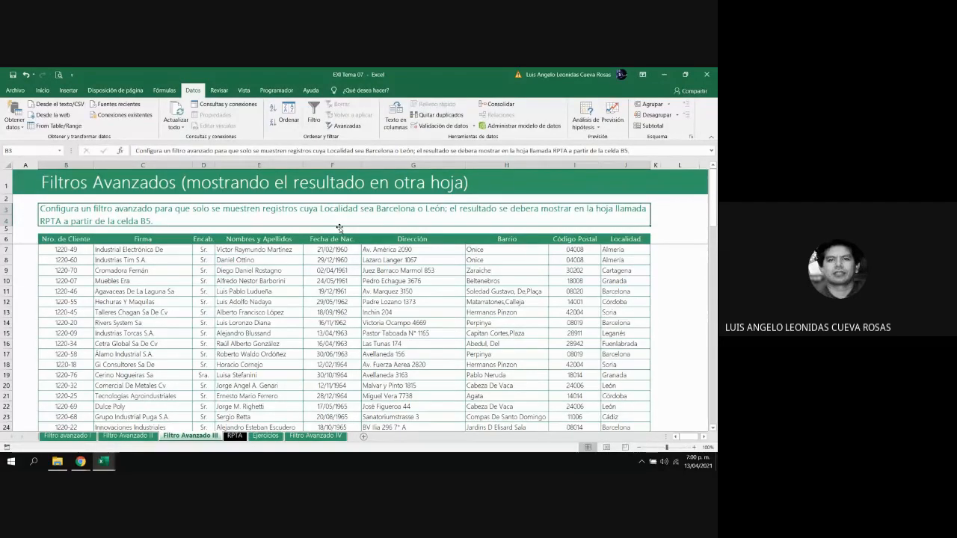
# Copy the Localidad header from cell J6 to M3 to start the filter's criteria range.
pyautogui.click(340, 227)
pyautogui.press('Right')
pyautogui.press('Right')
pyautogui.press('Right')
pyautogui.press('Right')
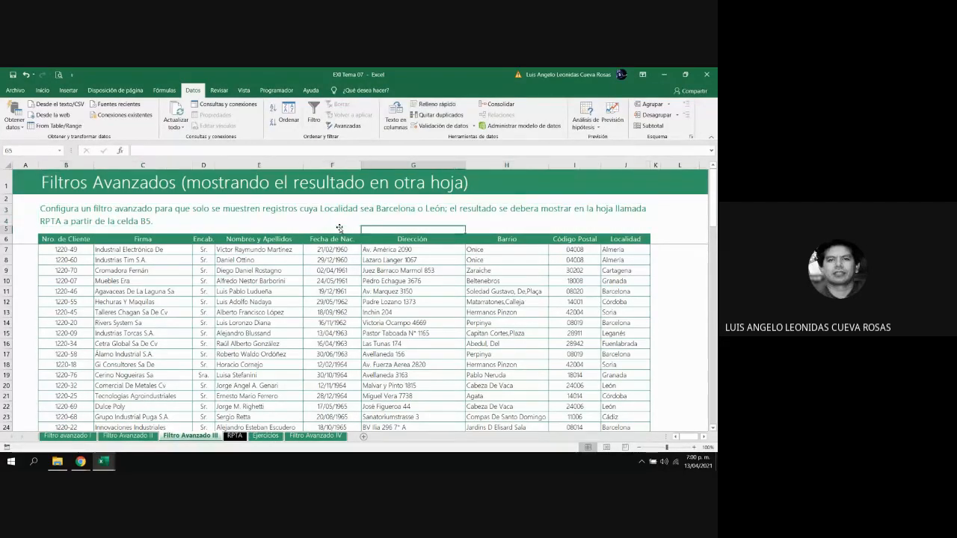
pyautogui.press('Down')
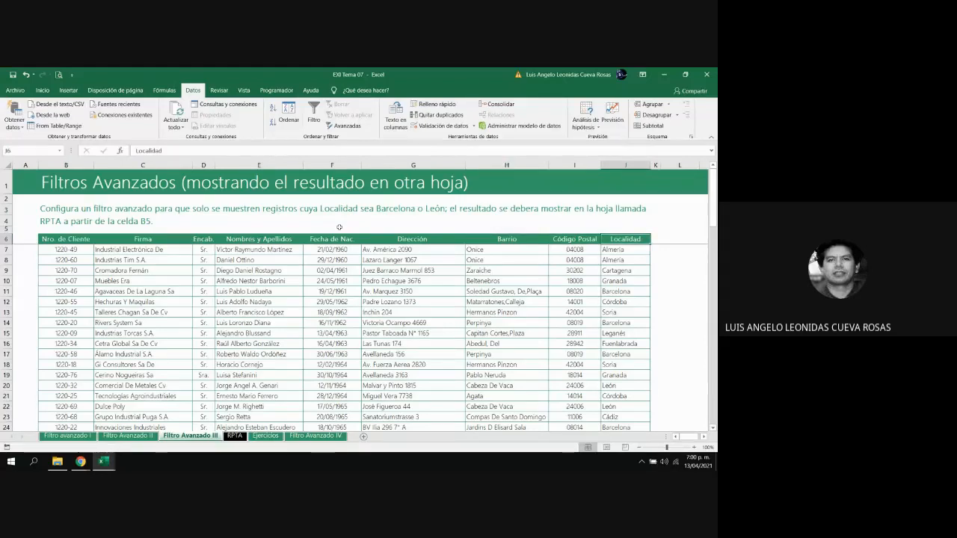
pyautogui.hotkey('ctrl', 'c')
pyautogui.press('Right')
pyautogui.press('Right')
pyautogui.press('Right')
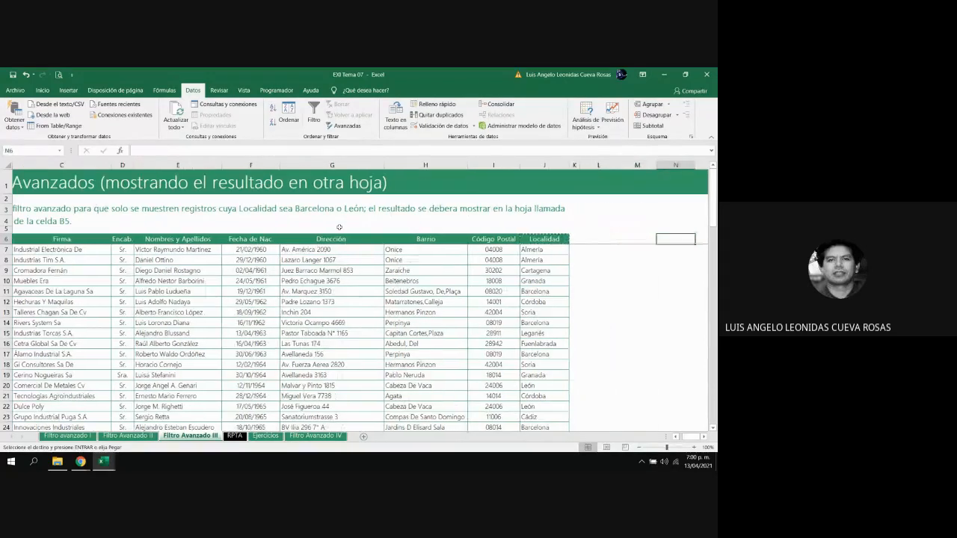
pyautogui.press('Up')
pyautogui.press('Up')
pyautogui.press('Up')
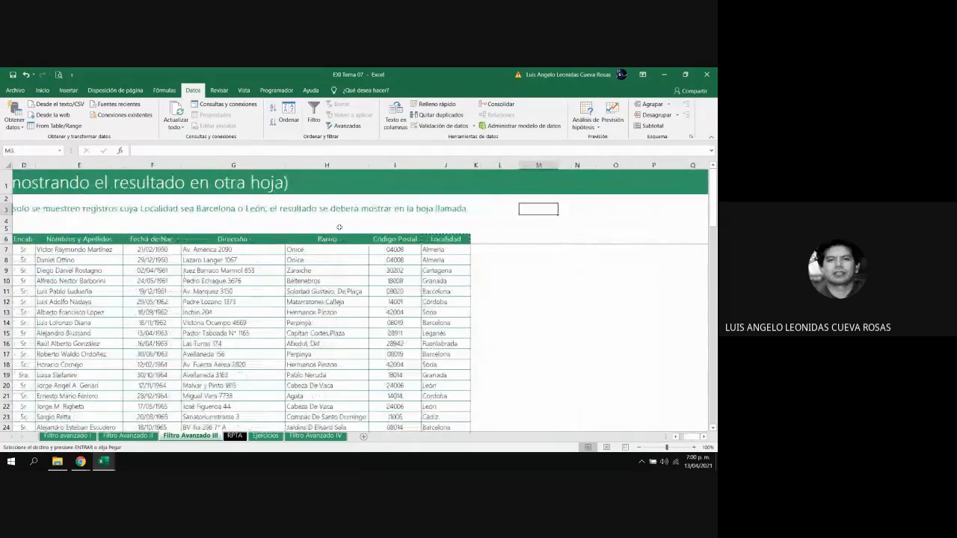
pyautogui.press('Return')
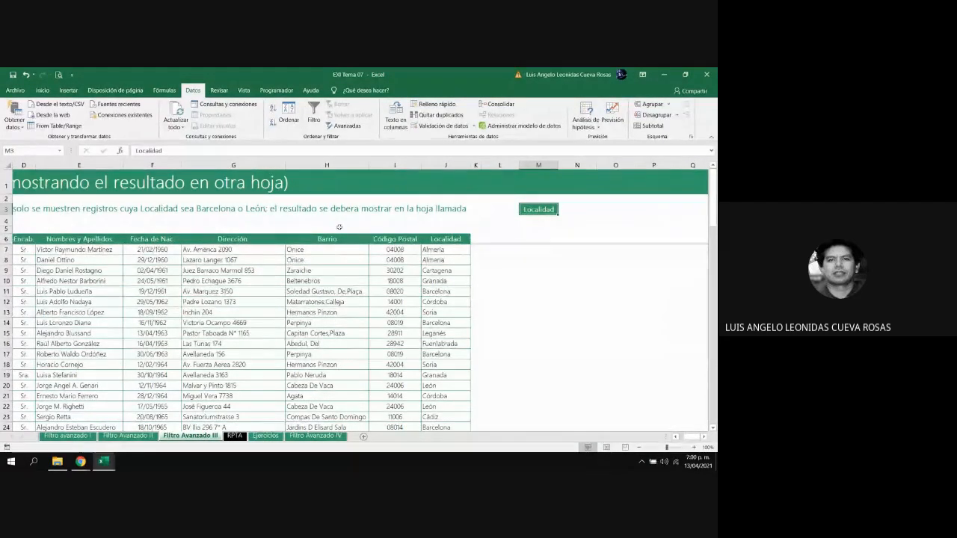
# Copy the value Barcelona from cell J11 into criteria cell M4, under the Localidad header.
pyautogui.press('Left')
pyautogui.press('Left')
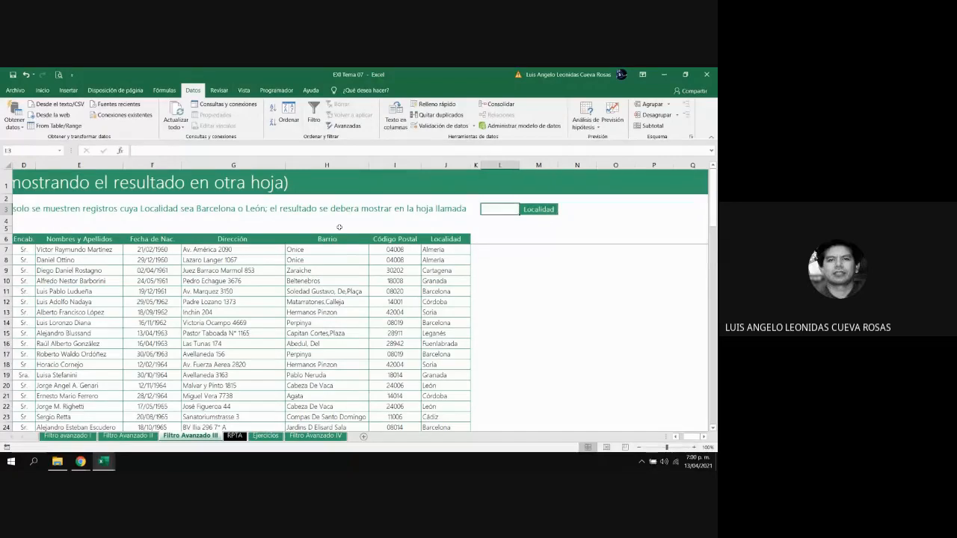
pyautogui.press('Down')
pyautogui.press('Down')
pyautogui.press('Down')
pyautogui.press('Down')
pyautogui.press('Down')
pyautogui.press('Down')
pyautogui.press('Down')
pyautogui.press('Down')
pyautogui.press('Left')
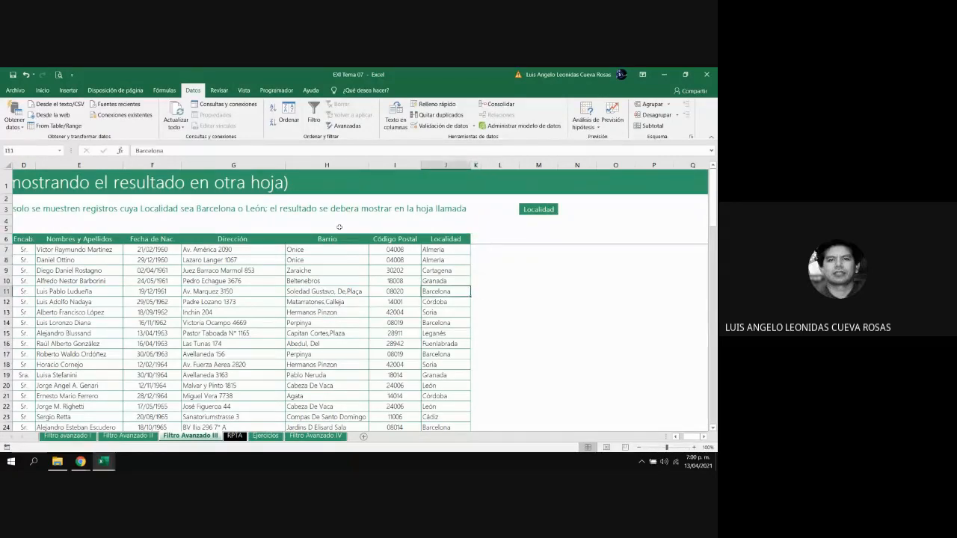
pyautogui.hotkey('ctrl', 'c')
pyautogui.press('Up')
pyautogui.press('Up')
pyautogui.press('Up')
pyautogui.press('Up')
pyautogui.press('Up')
pyautogui.press('Up')
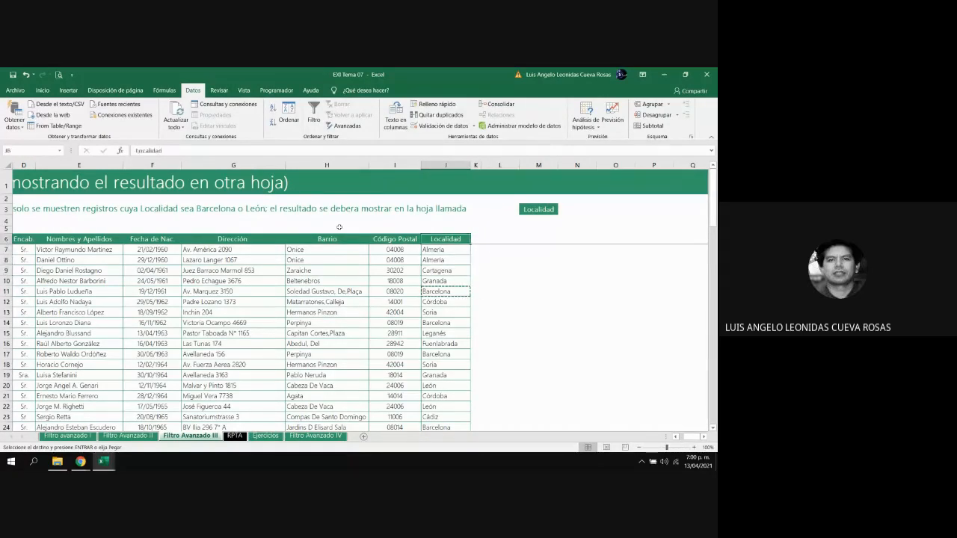
pyautogui.press('Right')
pyautogui.press('Right')
pyautogui.press('Up')
pyautogui.press('Right')
pyautogui.hotkey('ctrl', 'v')
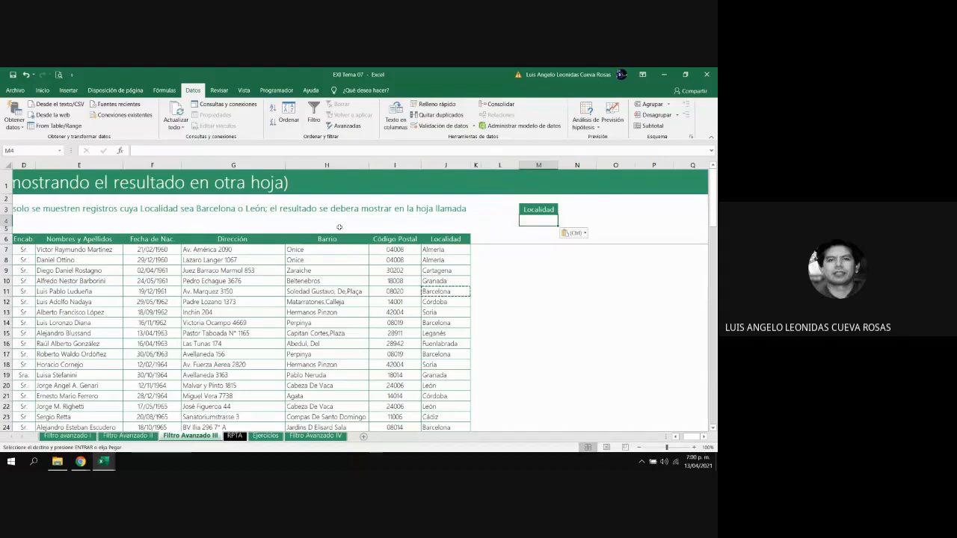
# Copy the value León from cell J20 into criteria cell M5 and autofit the height of row 5.
pyautogui.press('Left')
pyautogui.press('Left')
pyautogui.press('Down')
pyautogui.press('Down')
pyautogui.press('Down')
pyautogui.press('Down')
pyautogui.press('Down')
pyautogui.press('Down')
pyautogui.press('Down')
pyautogui.press('Down')
pyautogui.press('Down')
pyautogui.press('Down')
pyautogui.press('Down')
pyautogui.press('Down')
pyautogui.press('Down')
pyautogui.press('Down')
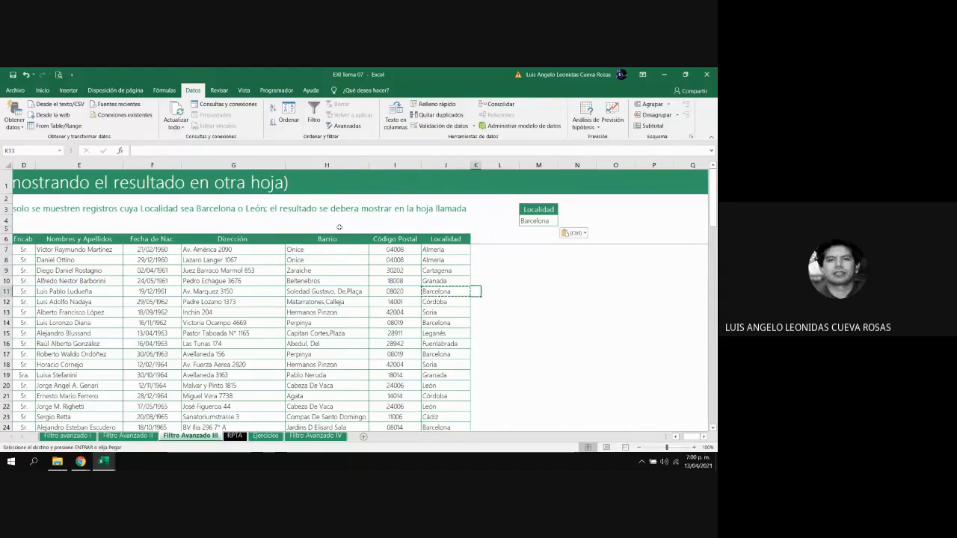
pyautogui.press('Left')
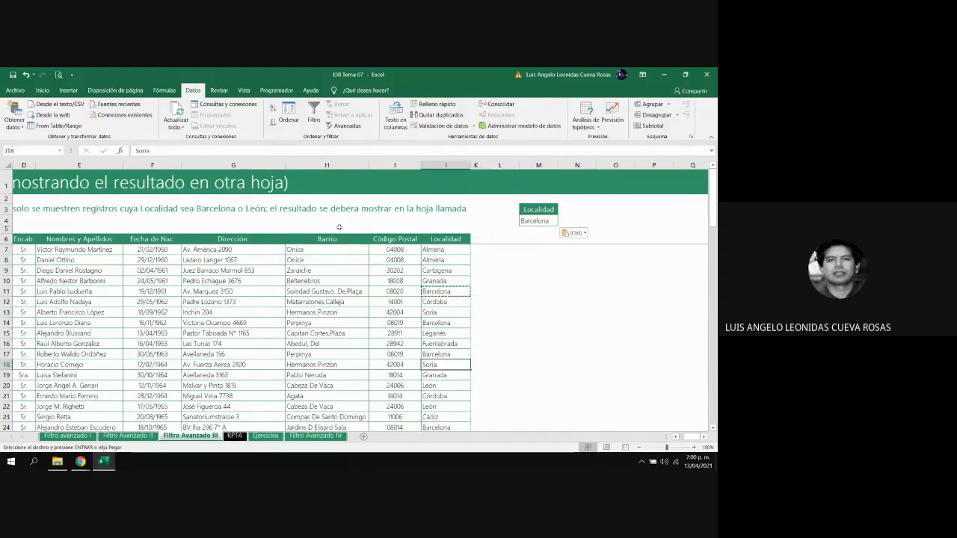
pyautogui.press('Down')
pyautogui.press('Down')
pyautogui.hotkey('ctrl', 'c')
pyautogui.press('Right')
pyautogui.press('Right')
pyautogui.press('Up')
pyautogui.press('Up')
pyautogui.press('Up')
pyautogui.press('Up')
pyautogui.press('Up')
pyautogui.press('Up')
pyautogui.press('Up')
pyautogui.press('Up')
pyautogui.press('Up')
pyautogui.press('Up')
pyautogui.press('Up')
pyautogui.press('Up')
pyautogui.press('Up')
pyautogui.press('Up')
pyautogui.press('Up')
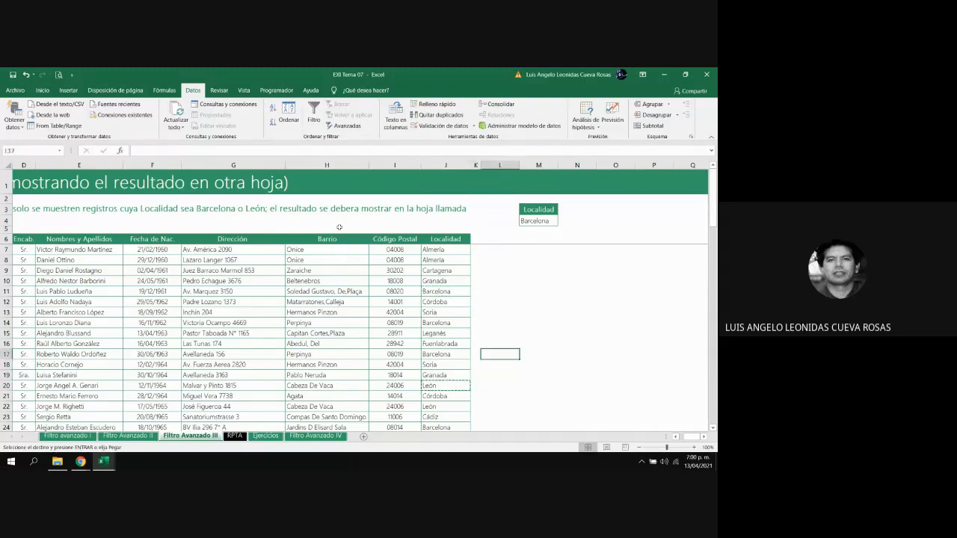
pyautogui.press('Right')
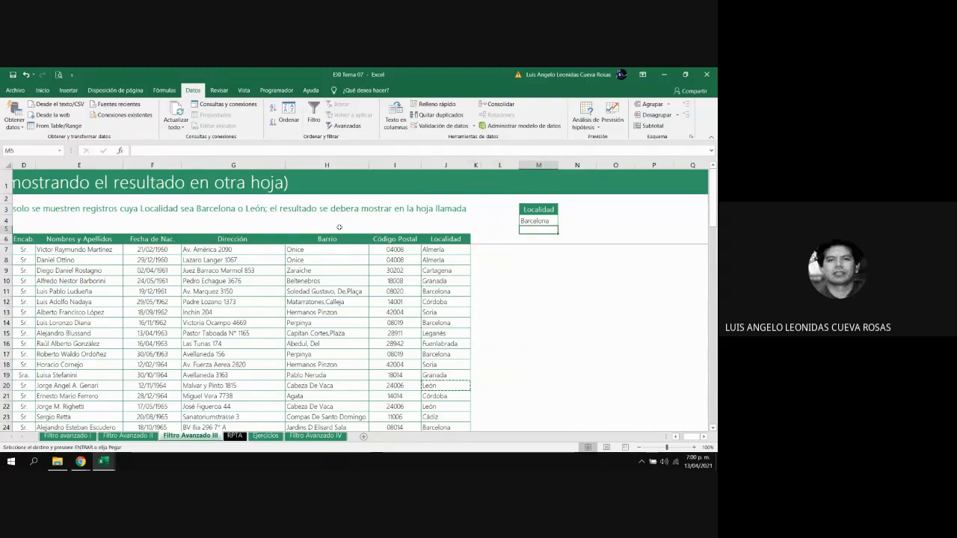
pyautogui.press('Return')
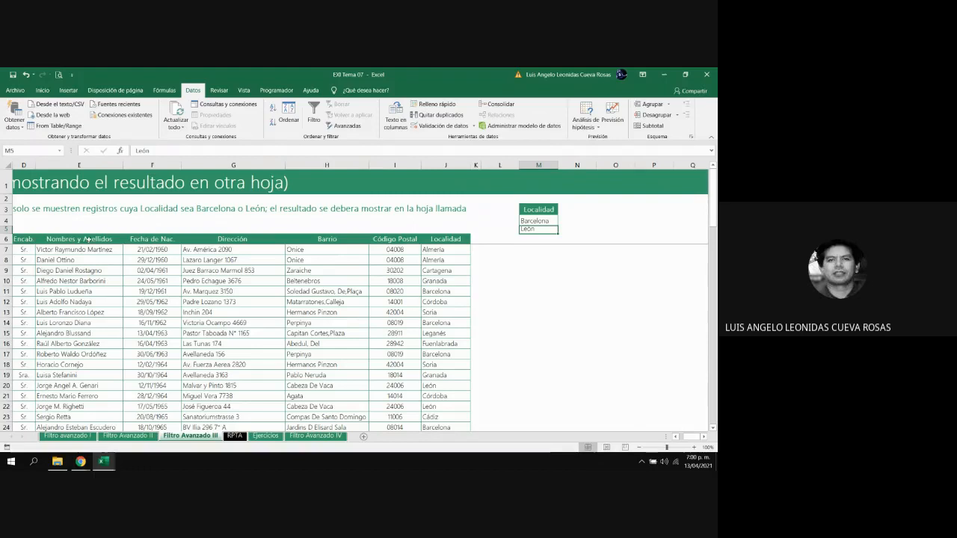
pyautogui.doubleClick(11, 234)
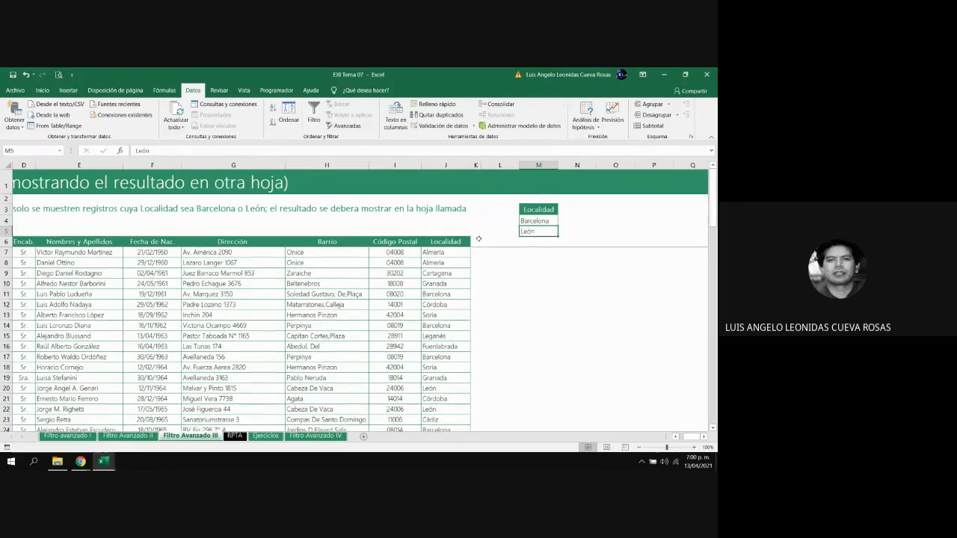
# Review the Localidad criteria in M3:M5 against the exercise instructions in cell B3 and the client table.
pyautogui.moveTo(530, 212); pyautogui.dragTo(530, 231)
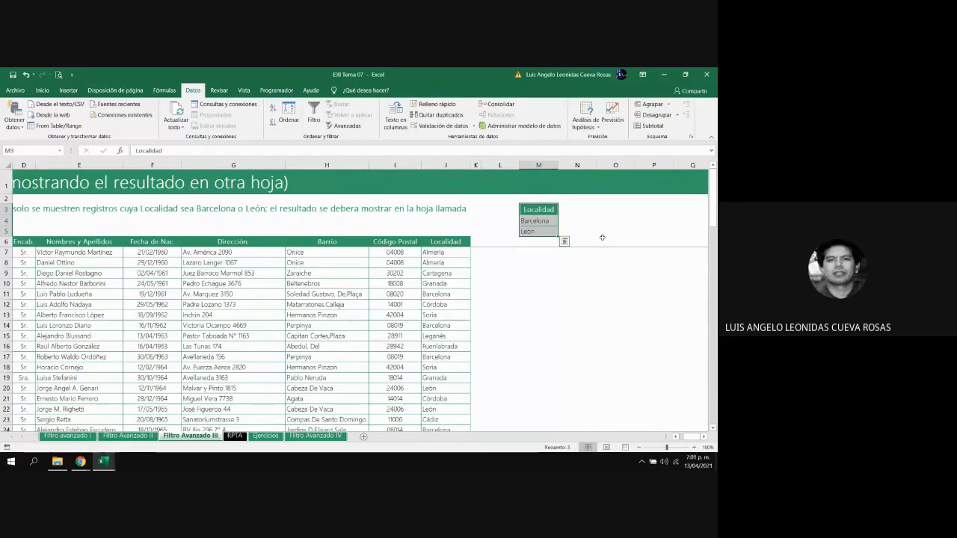
pyautogui.click(549, 275)
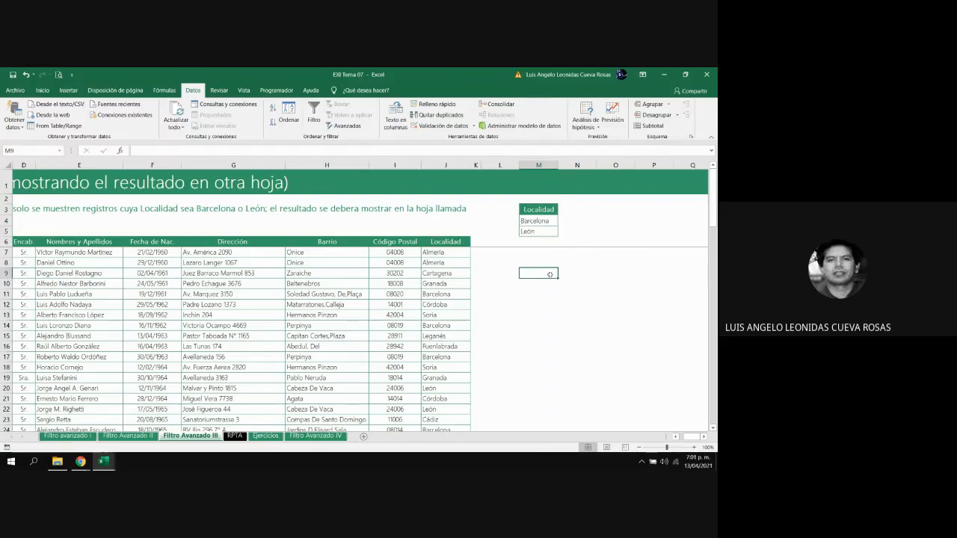
pyautogui.press('Left')
pyautogui.press('Left')
pyautogui.press('Left')
pyautogui.press('Left')
pyautogui.press('Left')
pyautogui.press('Left')
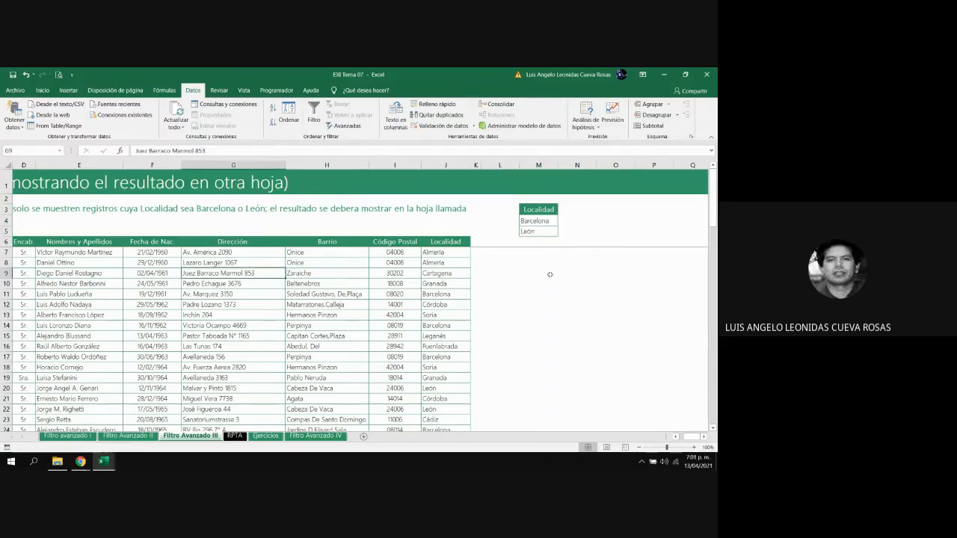
pyautogui.press('Left')
pyautogui.press('Left')
pyautogui.press('Left')
pyautogui.press('Left')
pyautogui.press('Left')
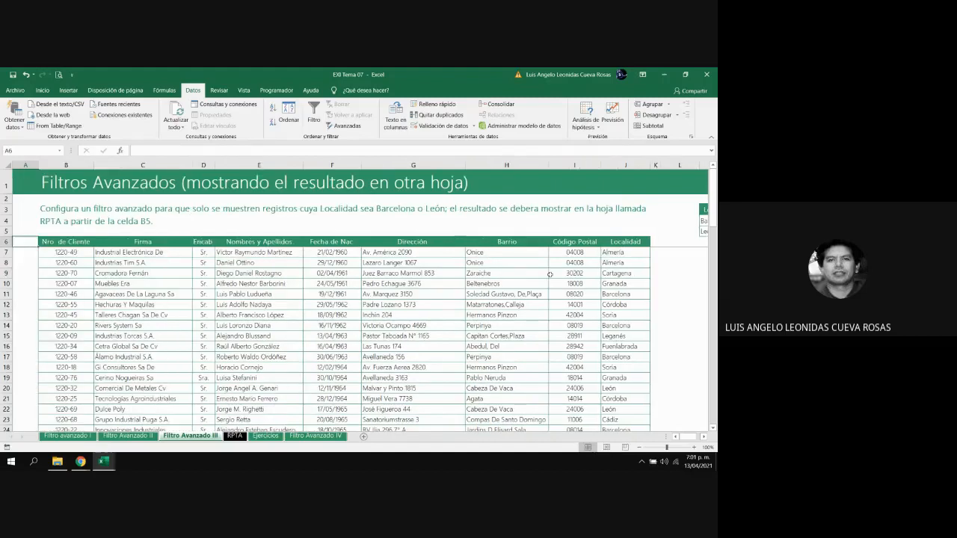
pyautogui.press('Up')
pyautogui.press('Up')
pyautogui.press('Up')
pyautogui.press('Up')
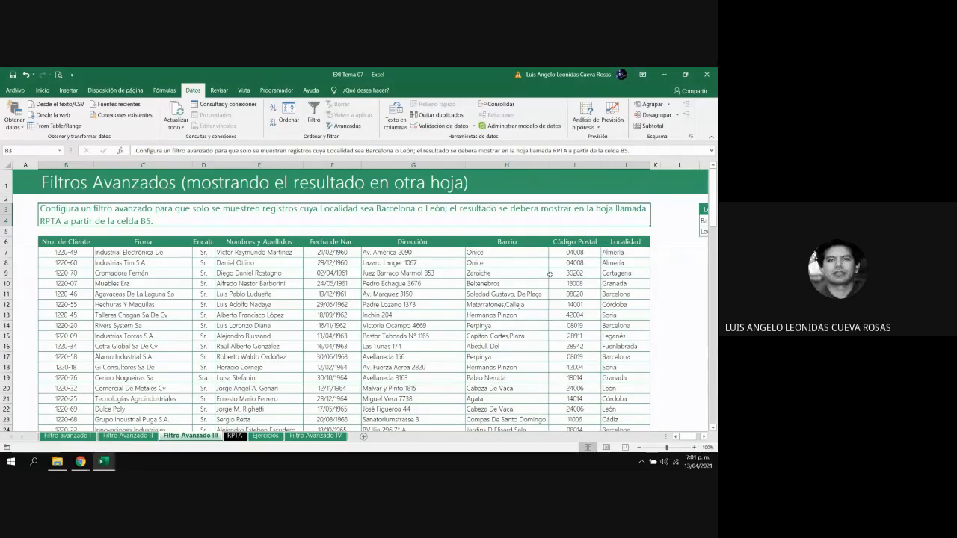
pyautogui.press('Right')
pyautogui.press('Right')
pyautogui.press('Down')
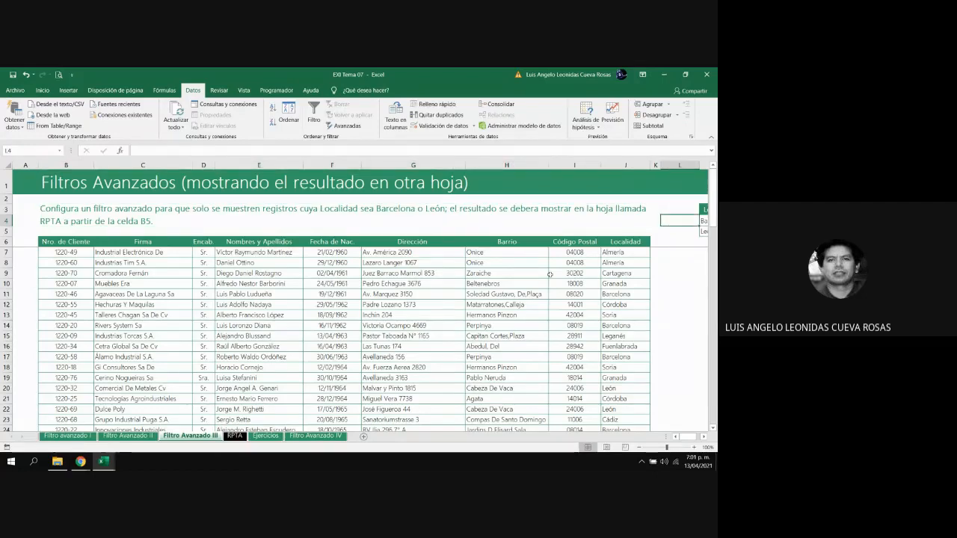
pyautogui.press('Right')
pyautogui.press('Left')
pyautogui.press('Down')
pyautogui.press('Down')
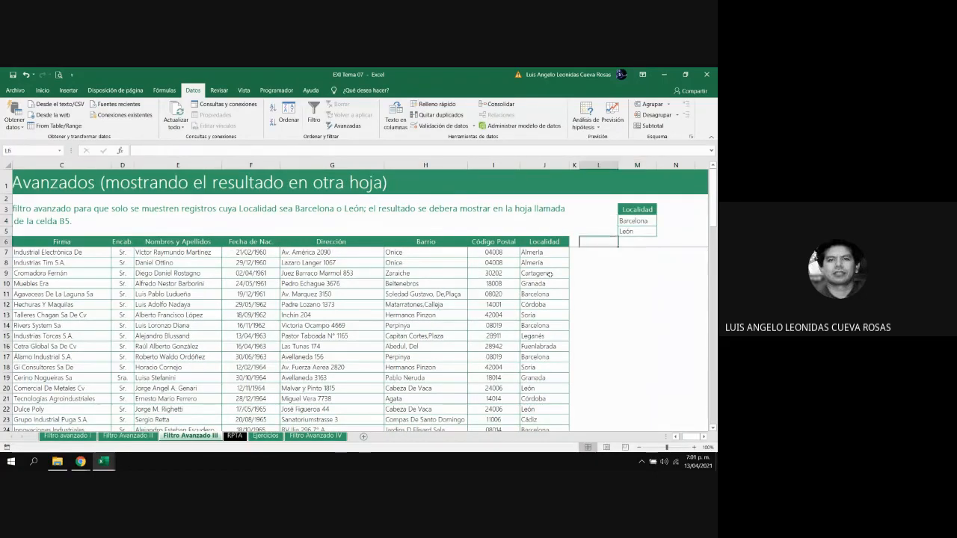
pyautogui.press('Down')
pyautogui.press('Down')
pyautogui.press('Down')
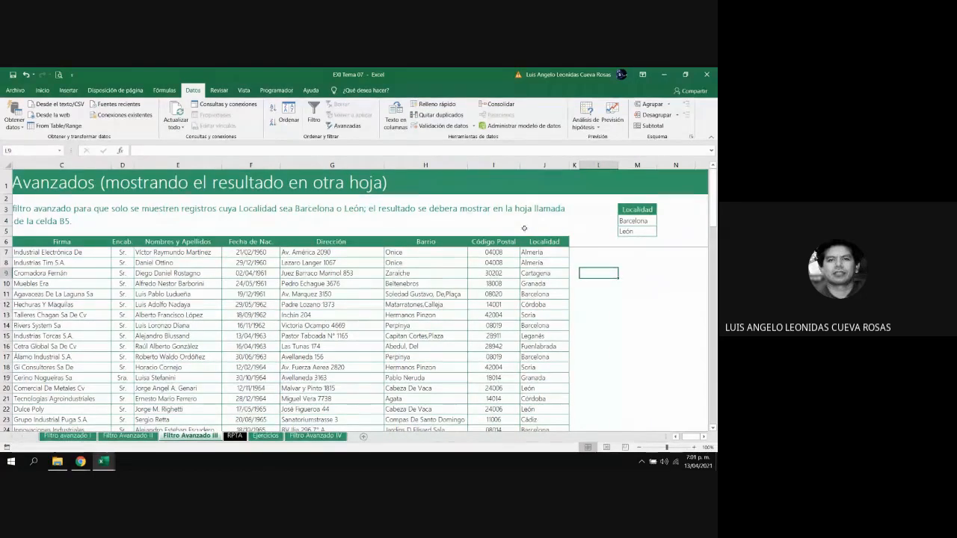
# Start an advanced filter with the whole client table, B6:J82, as its list range.
pyautogui.click(675, 437)
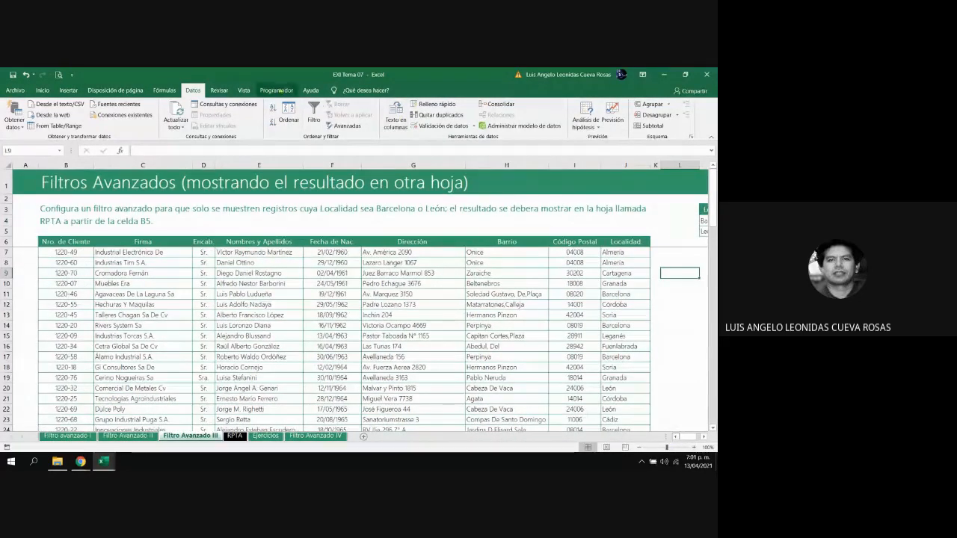
pyautogui.click(329, 126)
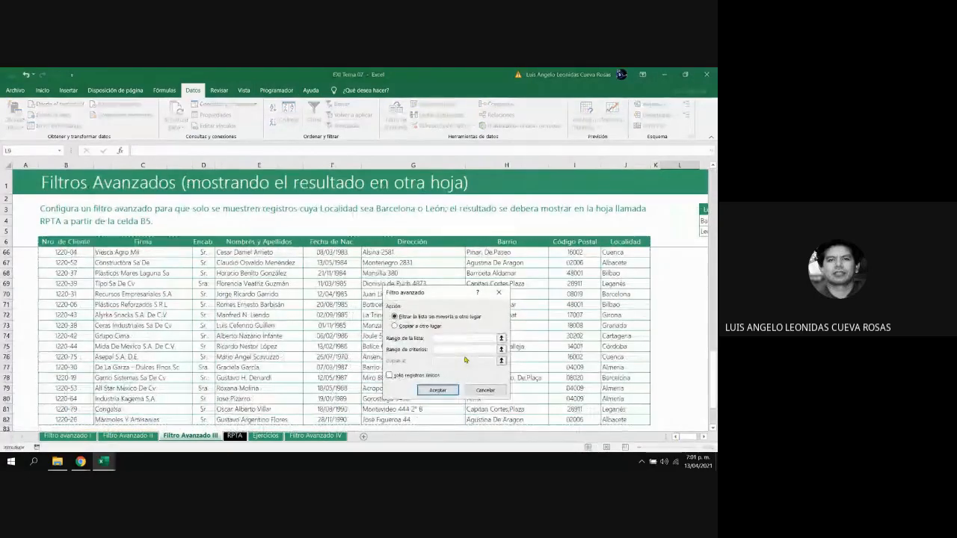
pyautogui.click(60, 241)
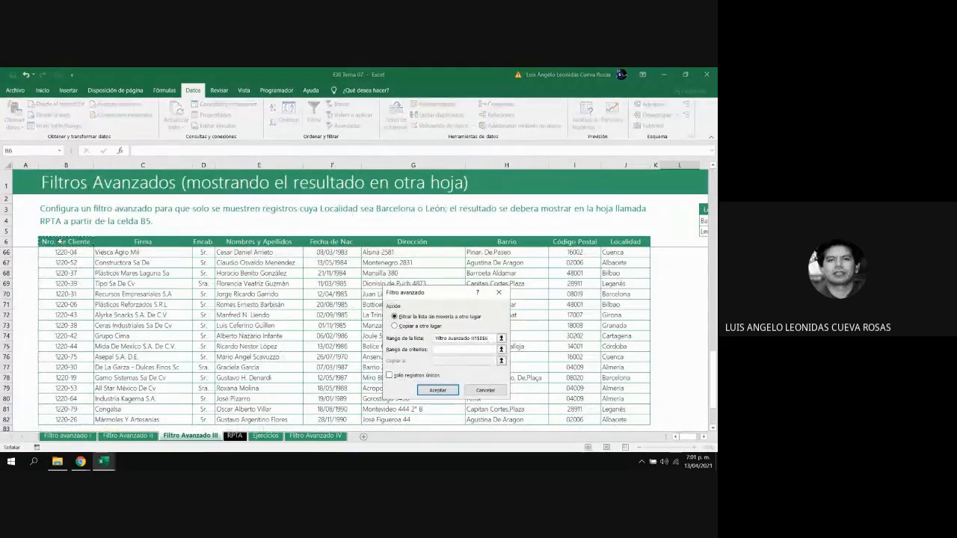
pyautogui.hotkey('ctrl', 'shift', 'Right')
pyautogui.hotkey('ctrl', 'shift', 'Down')
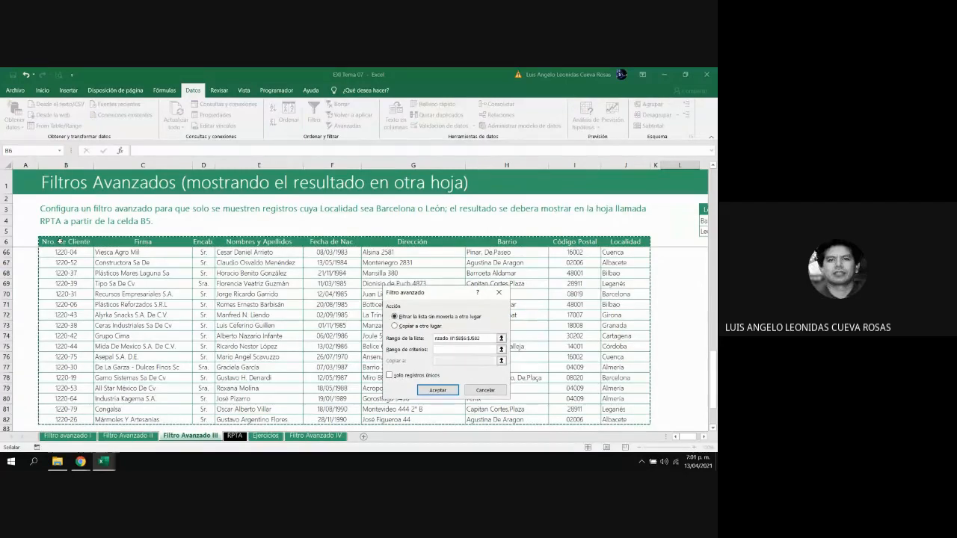
# Set the advanced filter's criteria range to the Localidad block M3:M5.
pyautogui.click(440, 350)
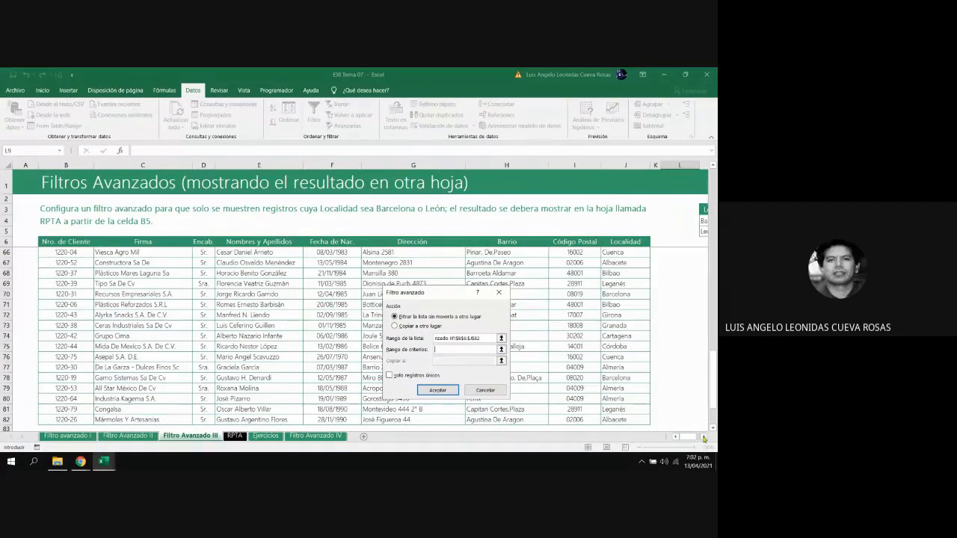
pyautogui.hscroll(3, 692, 443)
pyautogui.click(541, 210)
pyautogui.moveTo(541, 210); pyautogui.dragTo(540, 231)
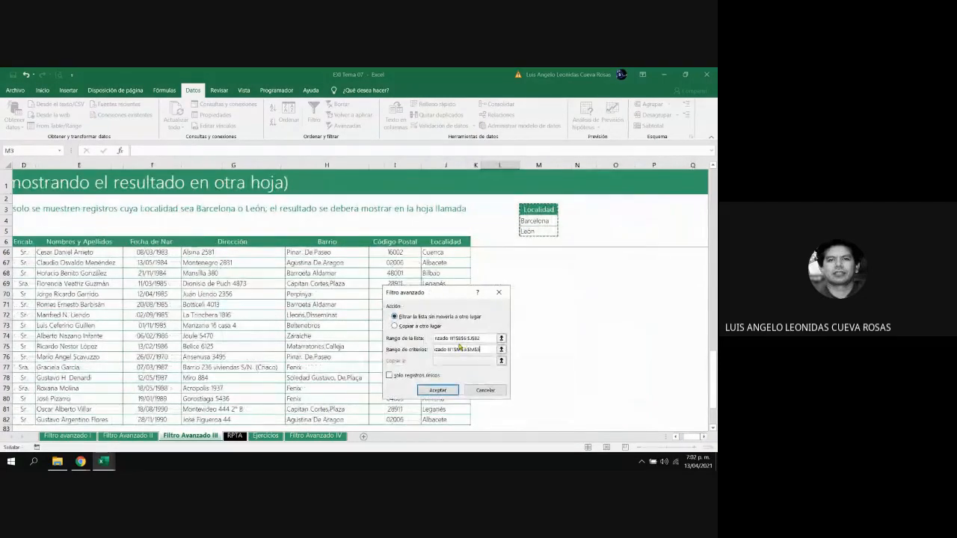
# Set the advanced filter to copy its results to another location, cell B5 of the RPTA sheet.
pyautogui.click(406, 327)
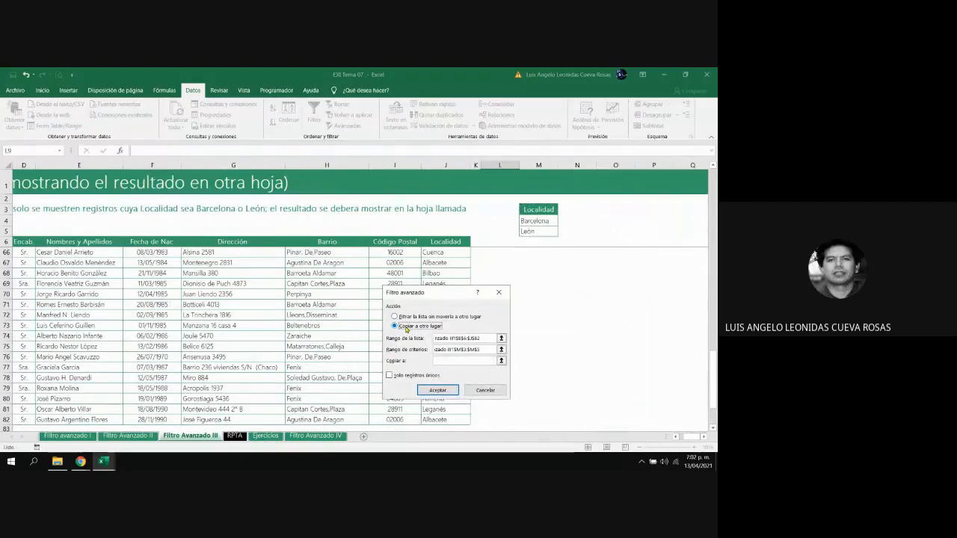
pyautogui.click(440, 361)
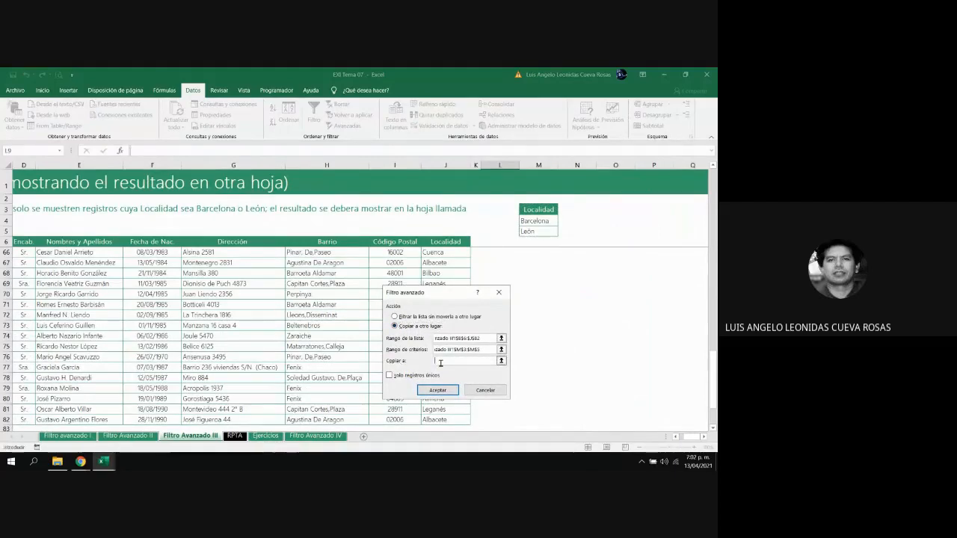
pyautogui.click(500, 361)
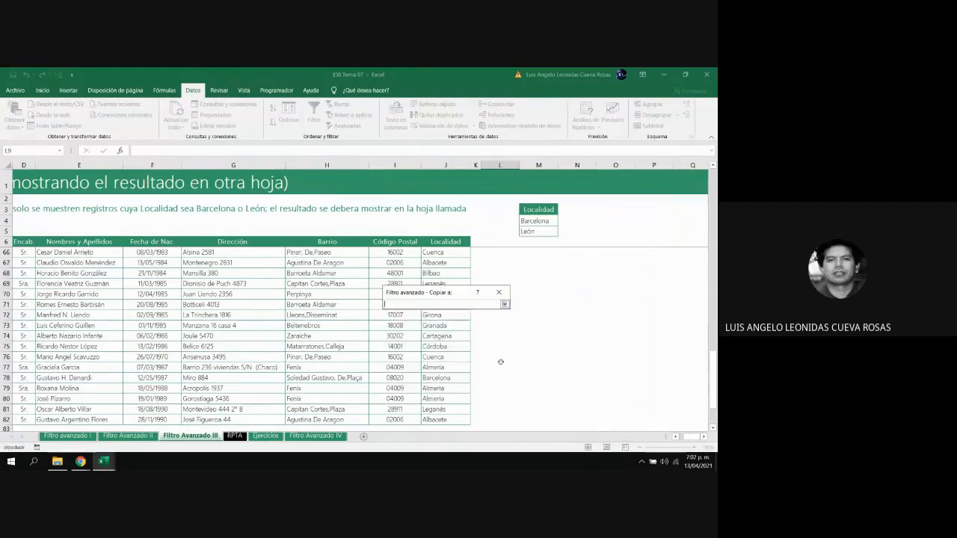
pyautogui.click(238, 437)
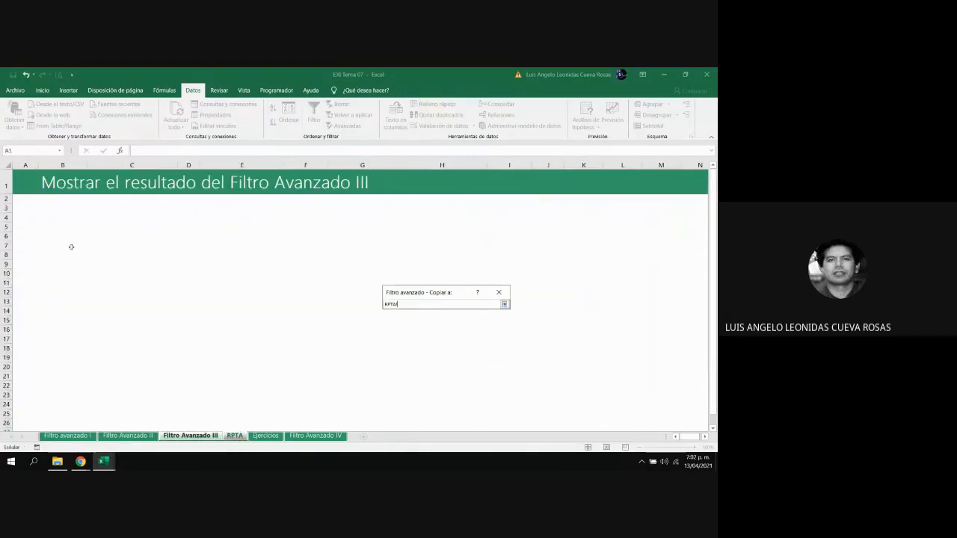
pyautogui.click(56, 227)
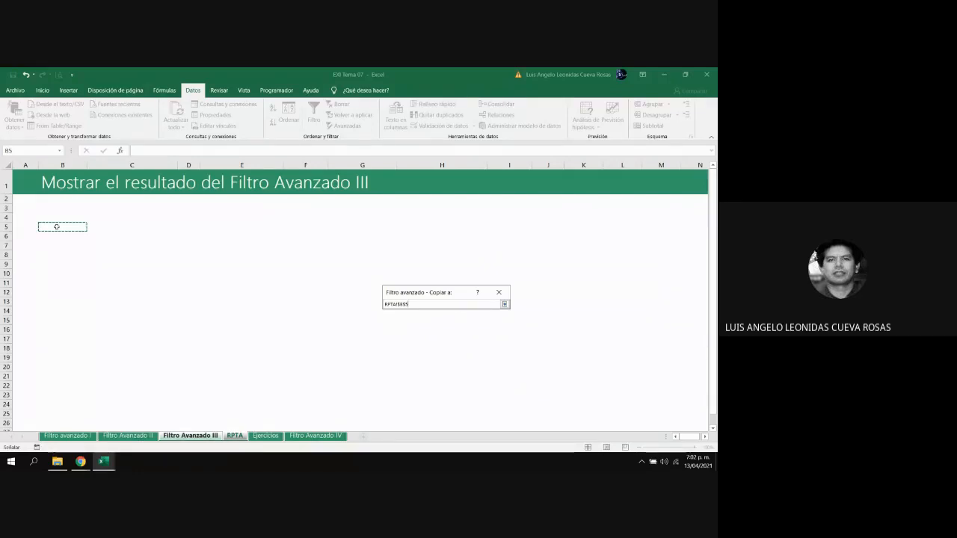
pyautogui.click(504, 304)
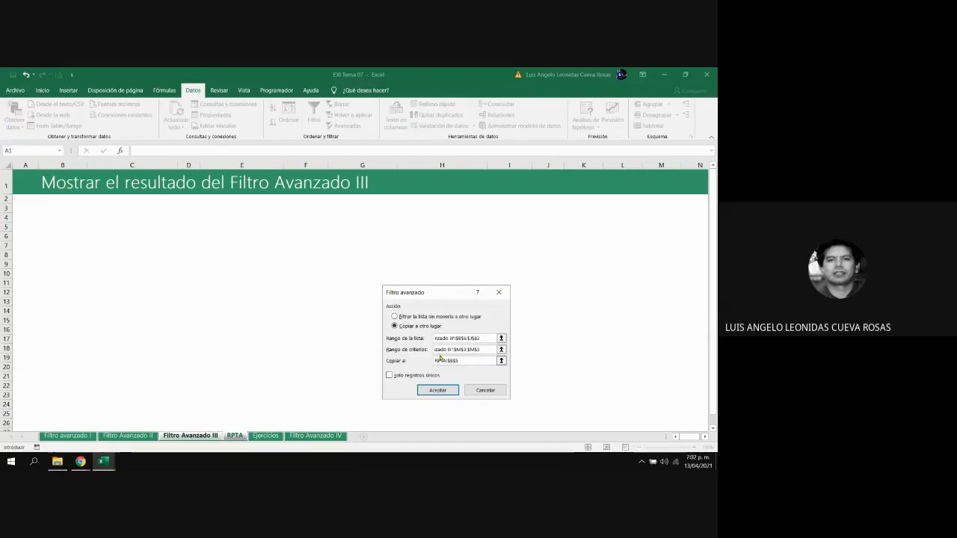
# Try to run the advanced filter from the Filtro Avanzado III sheet with its output on the RPTA sheet.
pyautogui.click(437, 390)
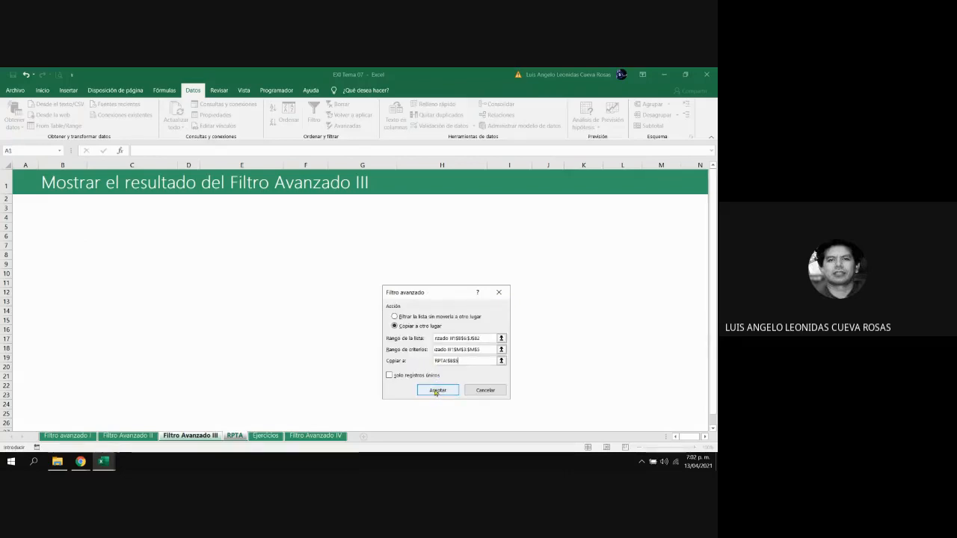
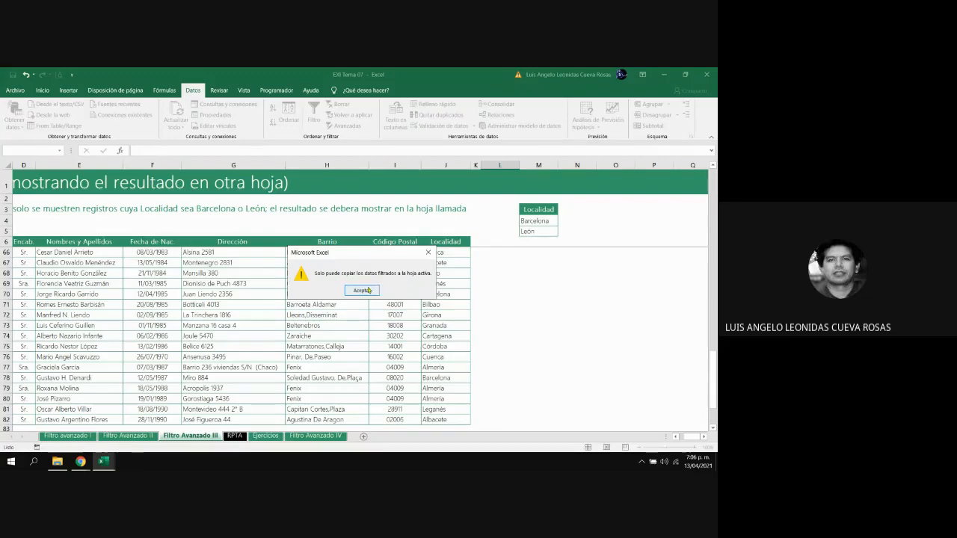
pyautogui.click(363, 291)
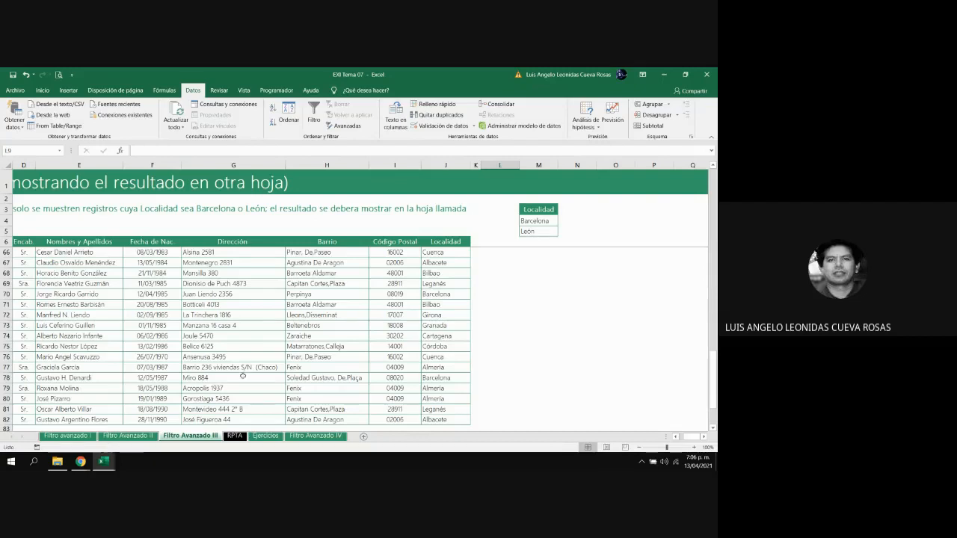
pyautogui.click(234, 435)
pyautogui.click(235, 437)
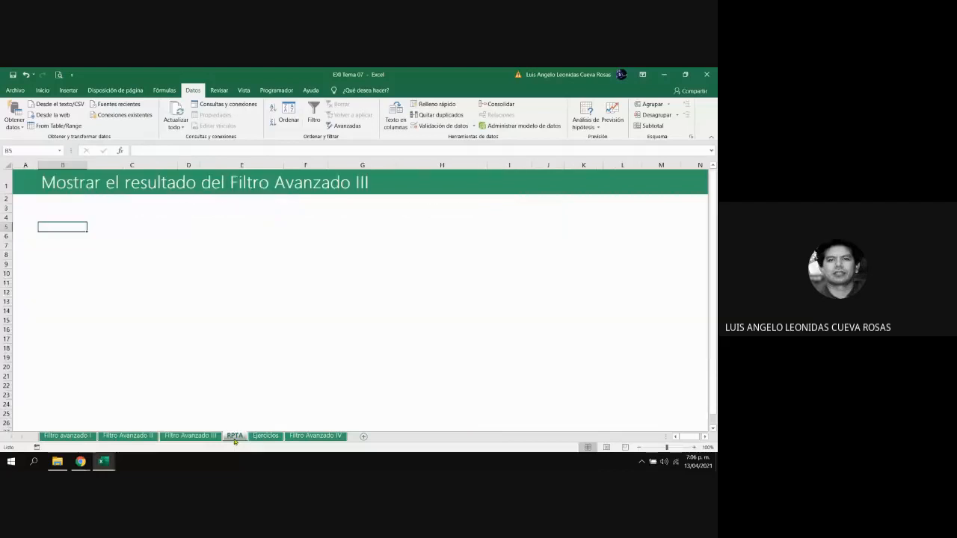
pyautogui.click(215, 439)
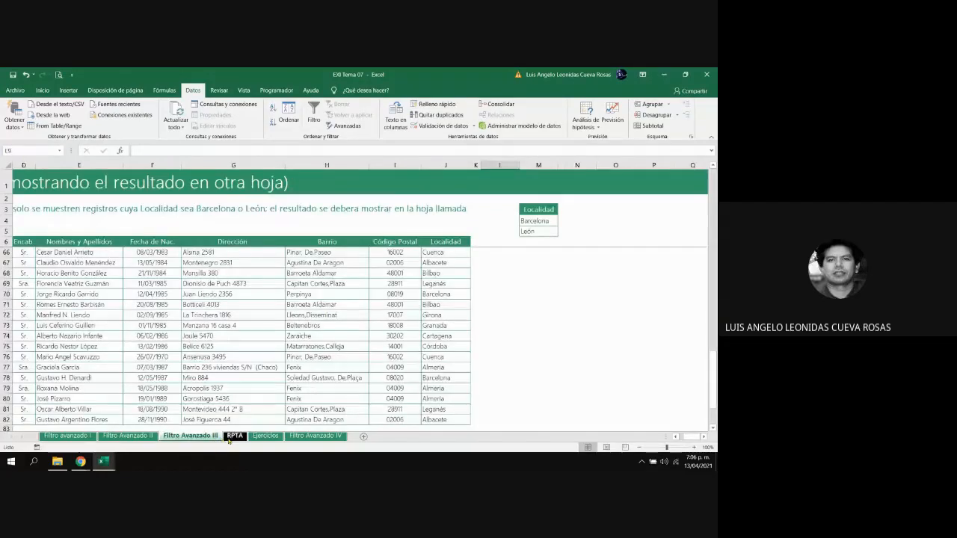
pyautogui.click(228, 438)
pyautogui.click(213, 437)
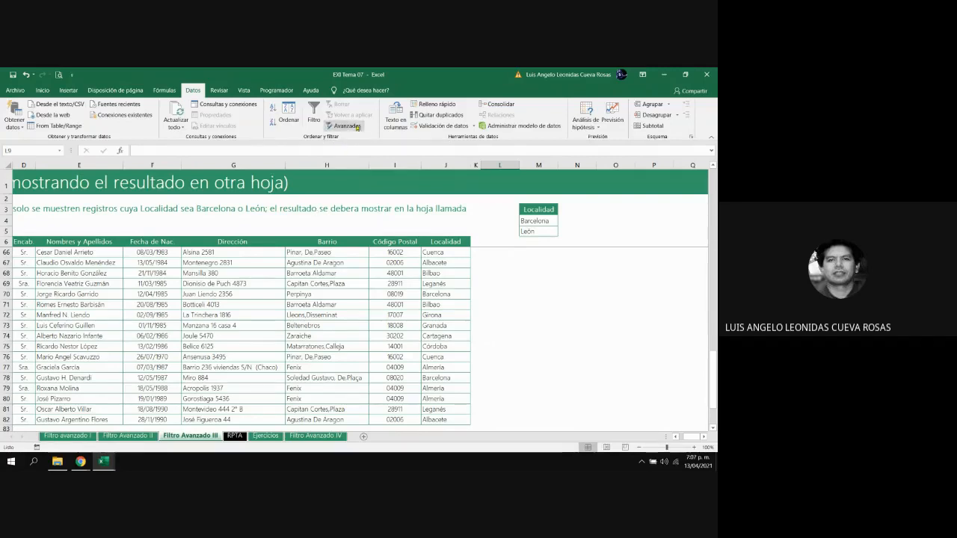
# Start an advanced filter from the RPTA sheet with the Filtro Avanzado III client table, B6:J82, as its list range.
pyautogui.click(234, 436)
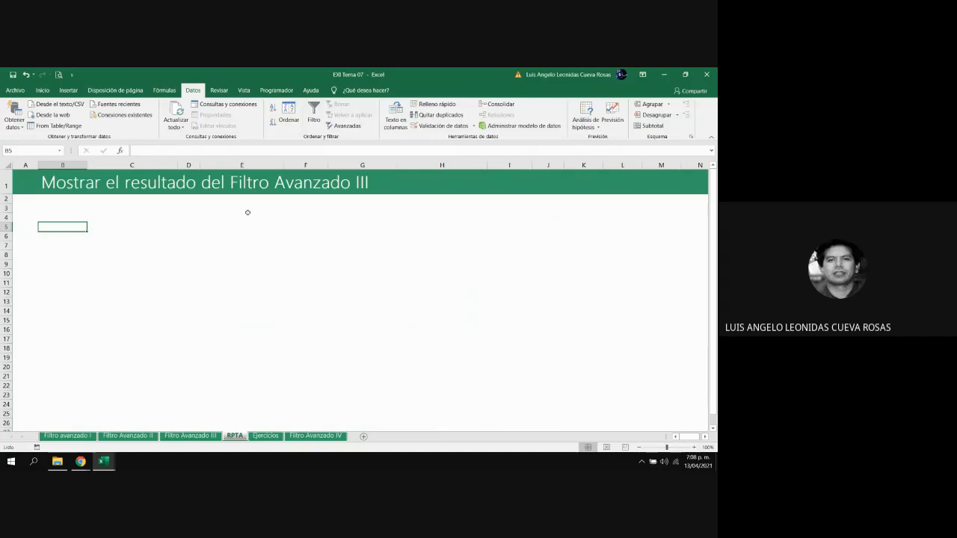
pyautogui.click(347, 127)
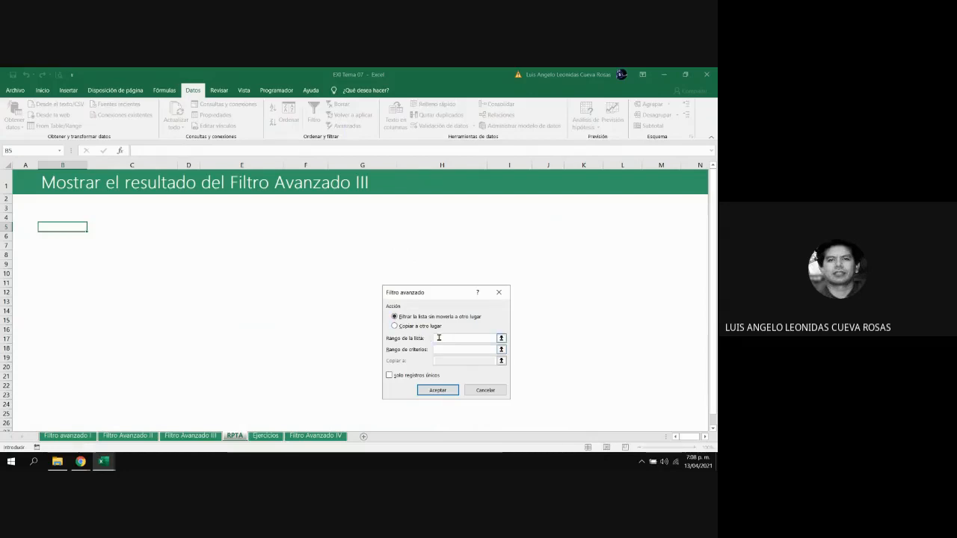
pyautogui.click(500, 338)
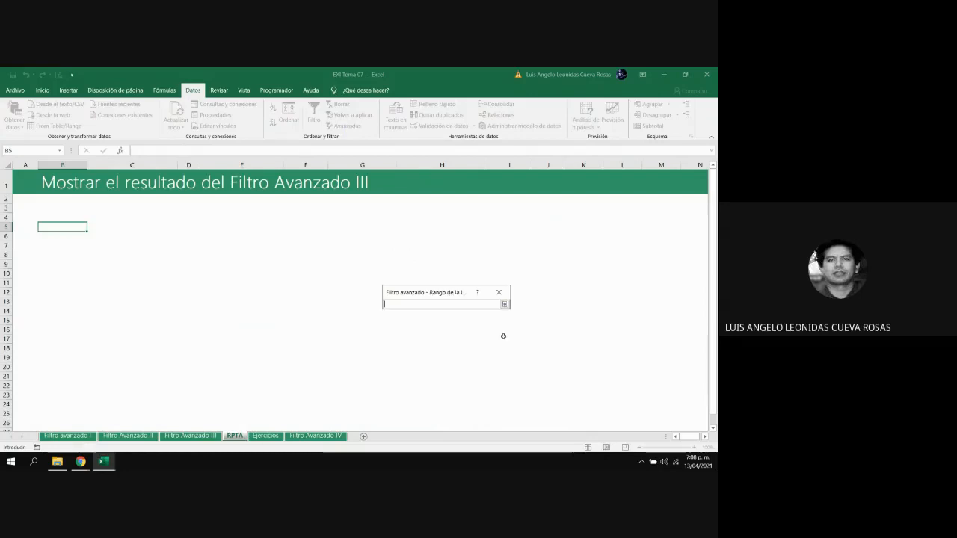
pyautogui.click(191, 435)
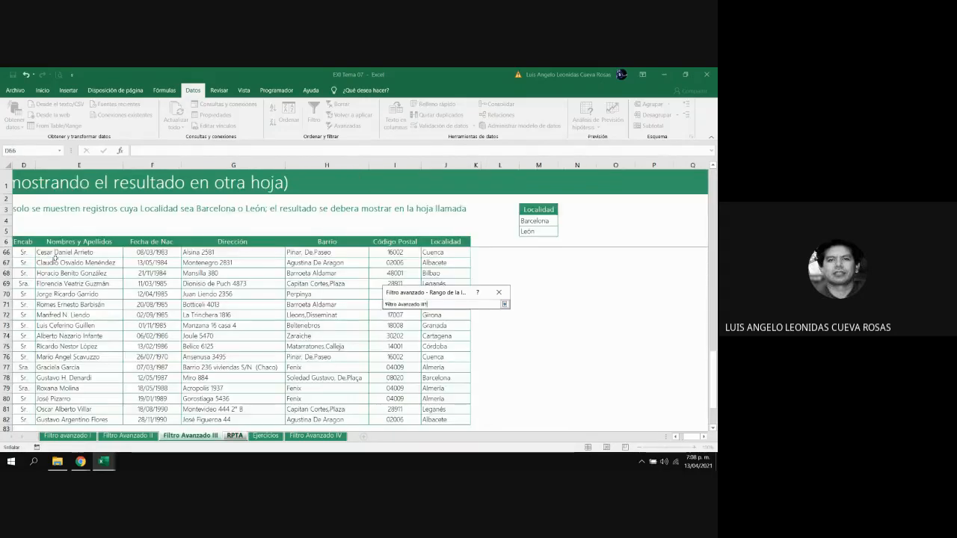
pyautogui.click(675, 437)
pyautogui.click(676, 437)
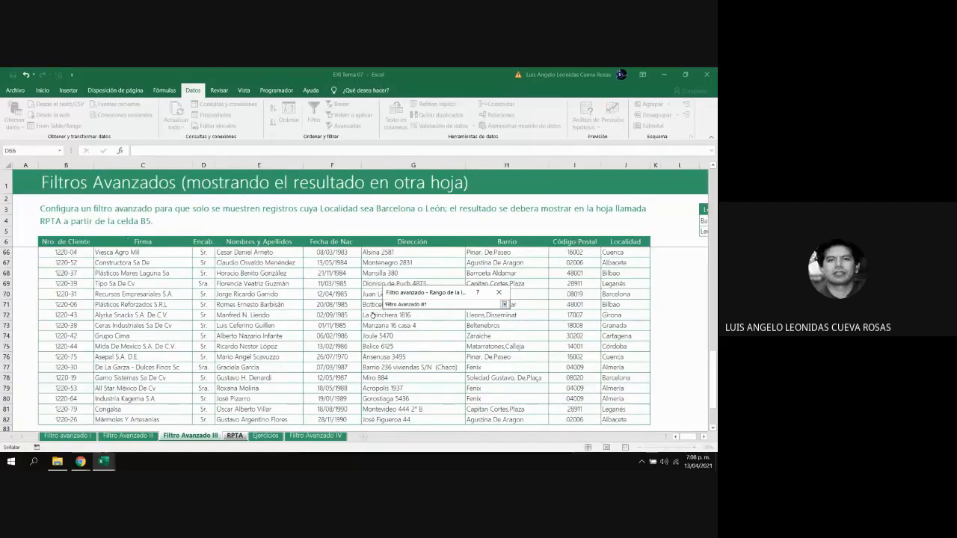
pyautogui.click(72, 243)
pyautogui.hotkey('ctrl', 'shift', 'Right')
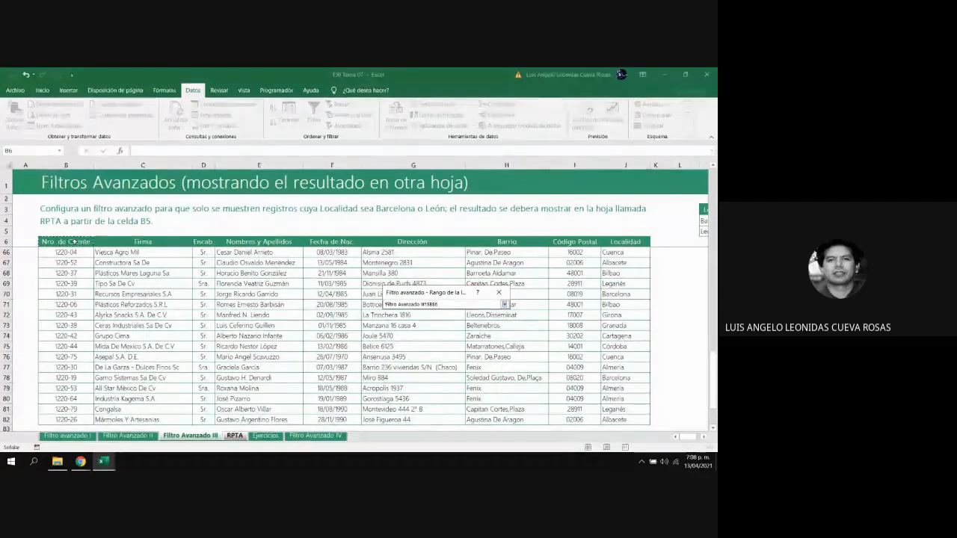
pyautogui.hotkey('ctrl', 'shift', 'Down')
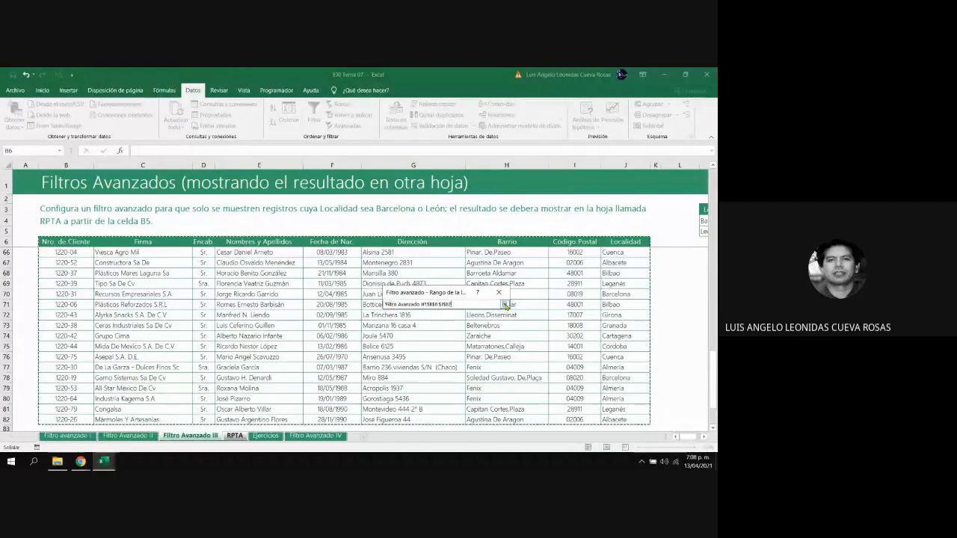
pyautogui.click(504, 304)
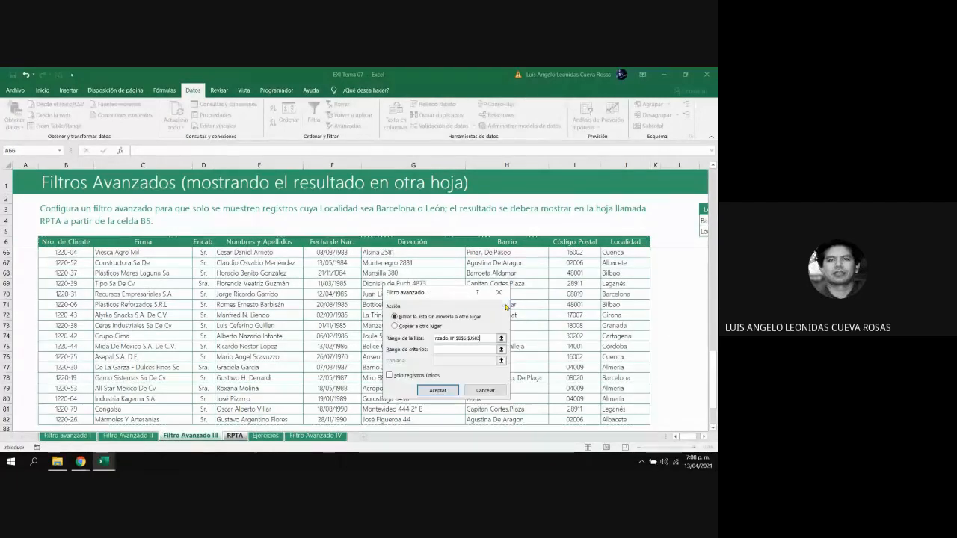
# Set the criteria range to the Localidad block M3:M5 on the Filtro Avanzado III sheet.
pyautogui.click(450, 351)
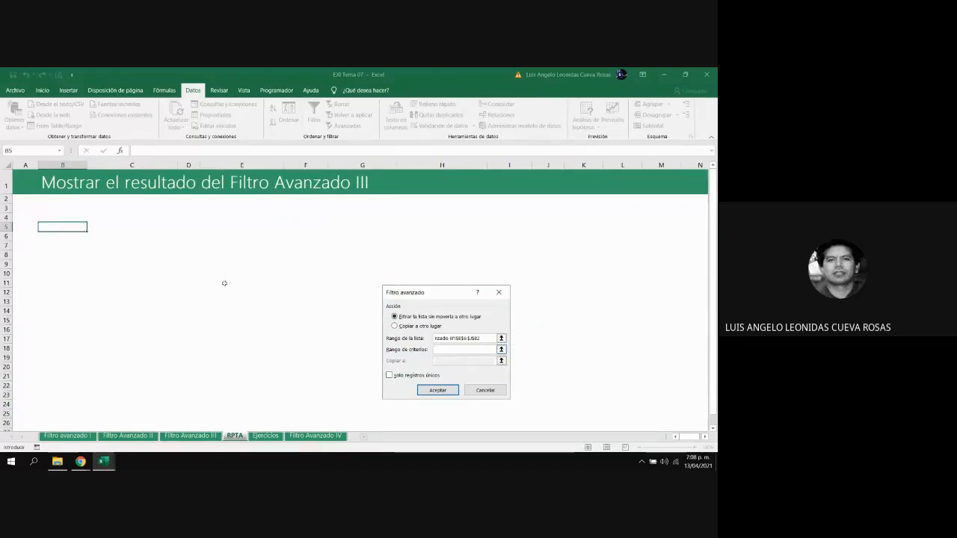
pyautogui.click(501, 349)
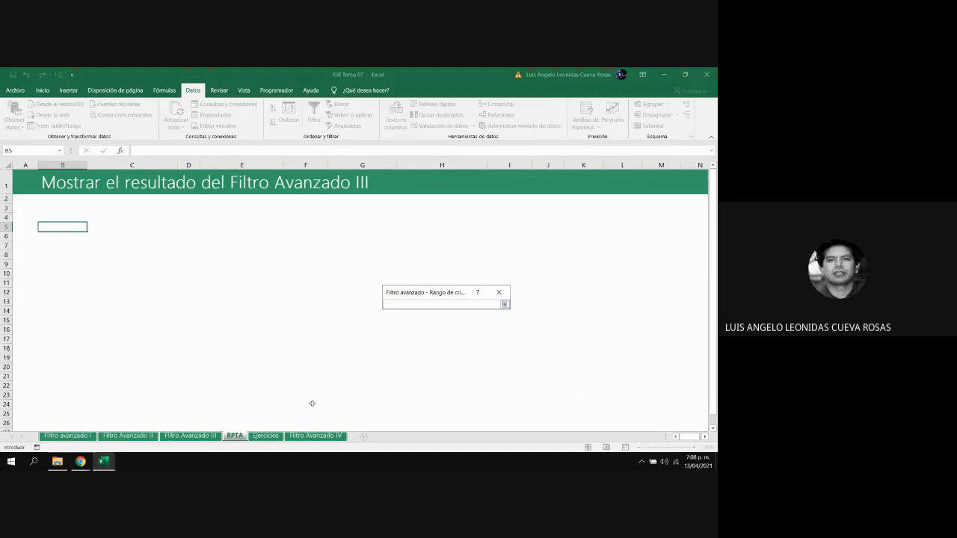
pyautogui.click(196, 438)
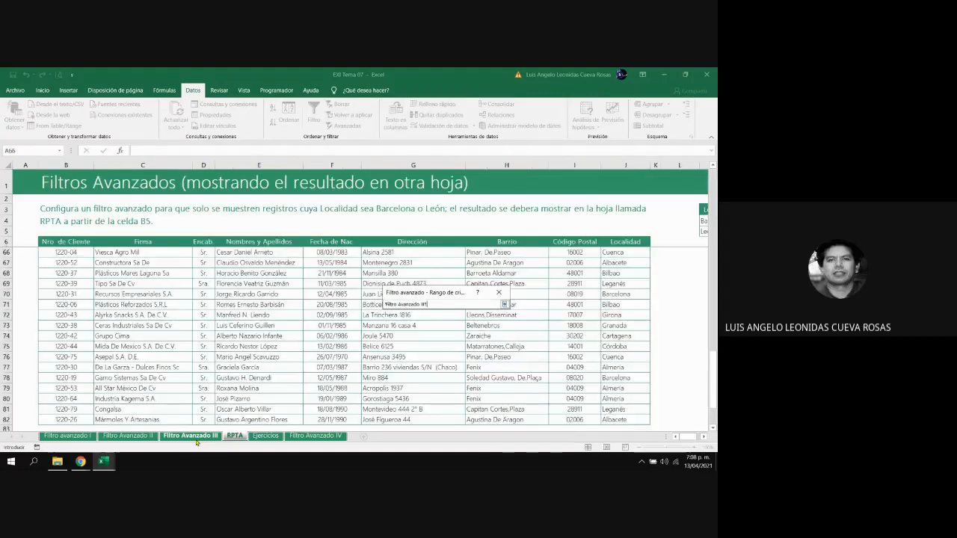
pyautogui.click(704, 437)
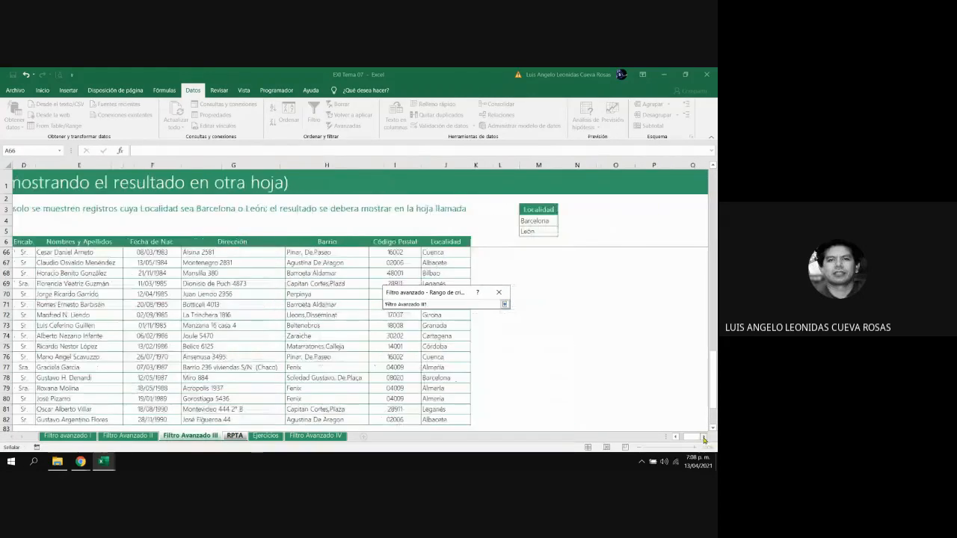
pyautogui.moveTo(544, 212); pyautogui.dragTo(545, 232)
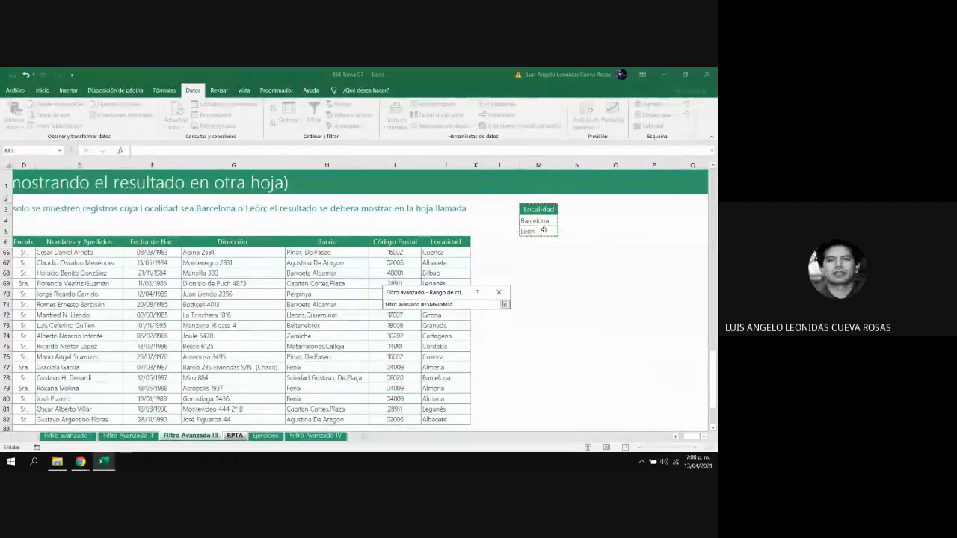
pyautogui.click(505, 304)
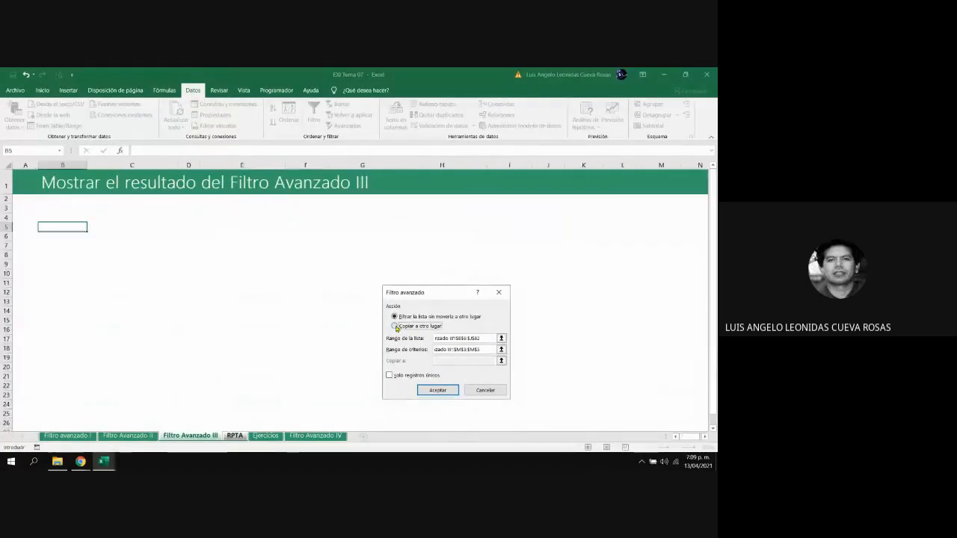
# Set the filter to copy its results to cell B5 of the RPTA sheet and run it.
pyautogui.click(395, 326)
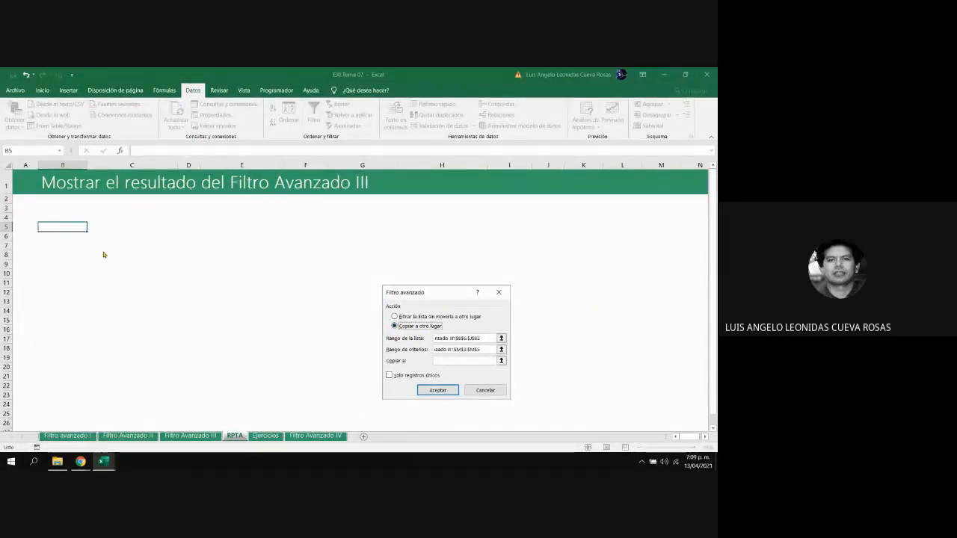
pyautogui.click(438, 361)
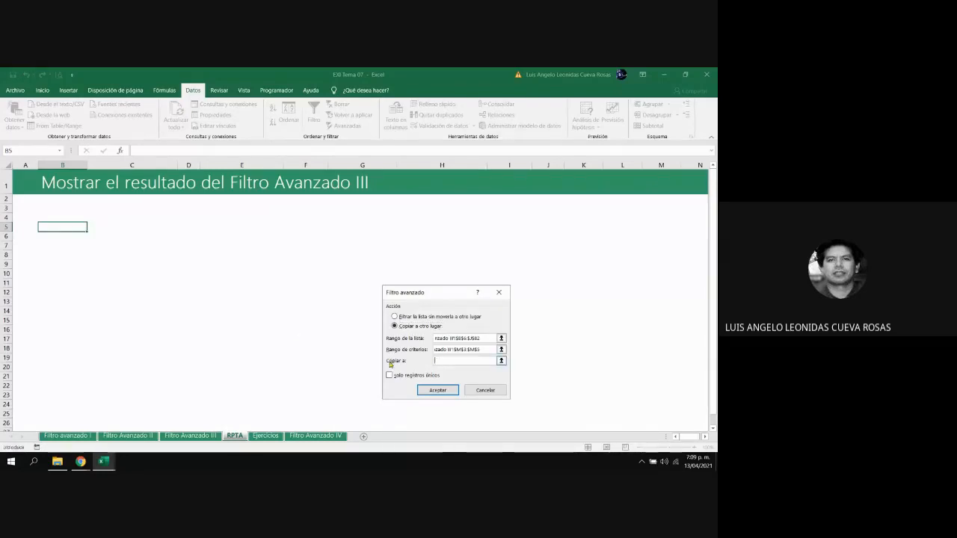
pyautogui.click(501, 361)
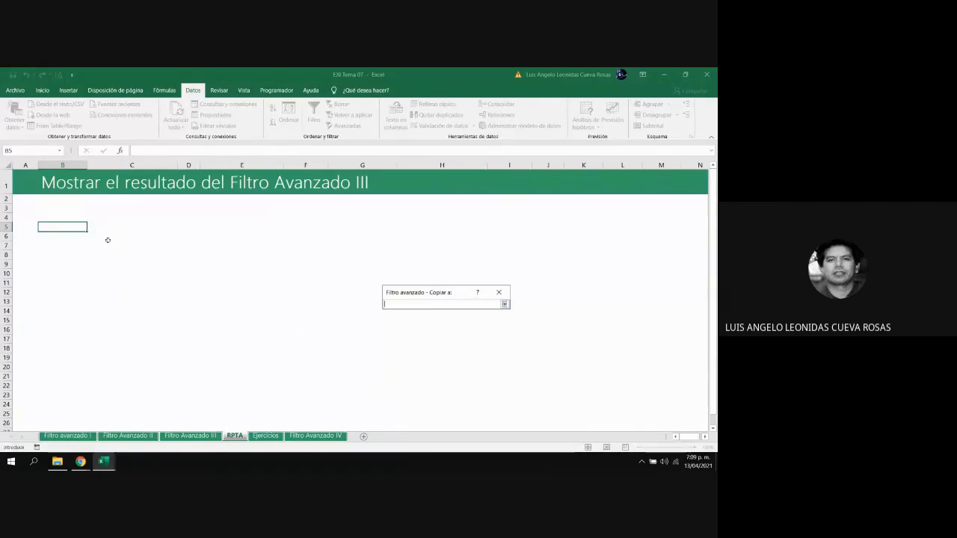
pyautogui.click(68, 227)
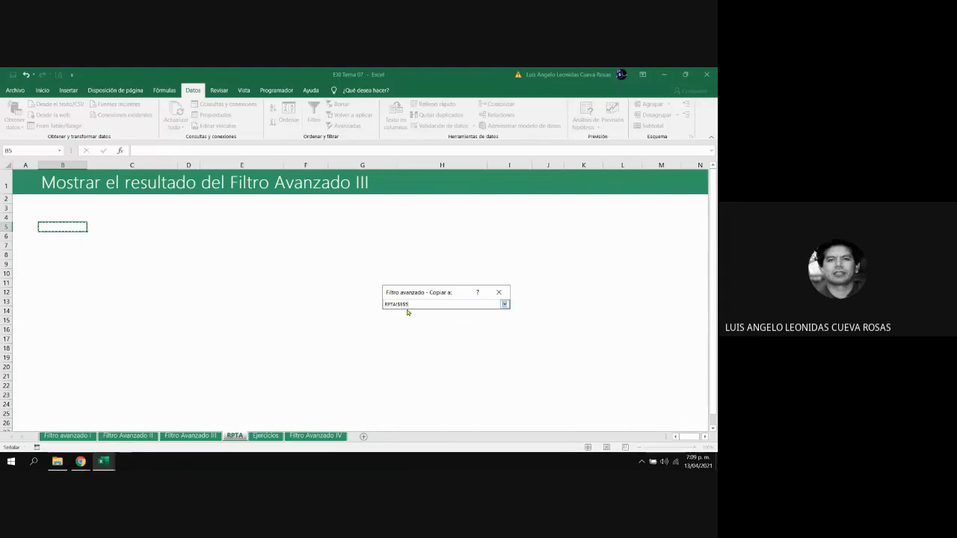
pyautogui.click(504, 304)
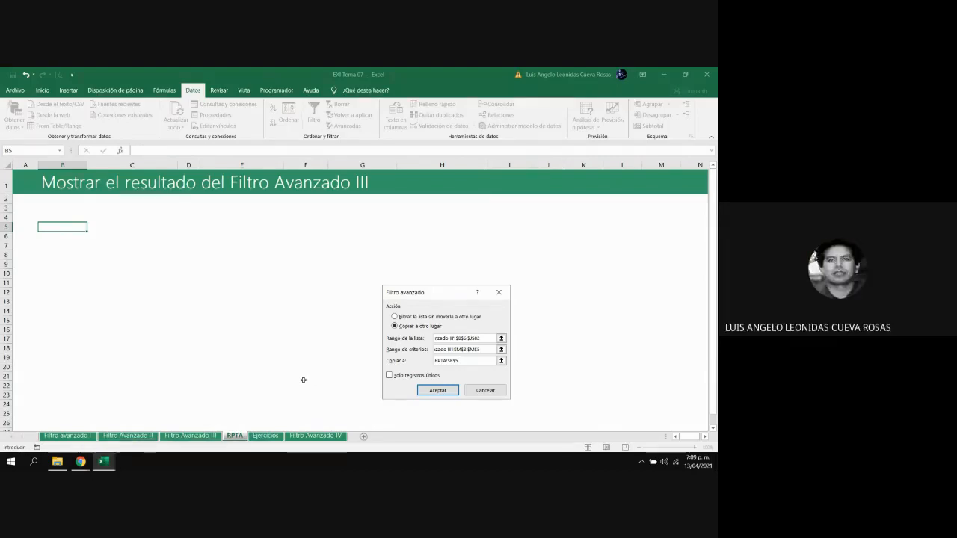
pyautogui.click(437, 390)
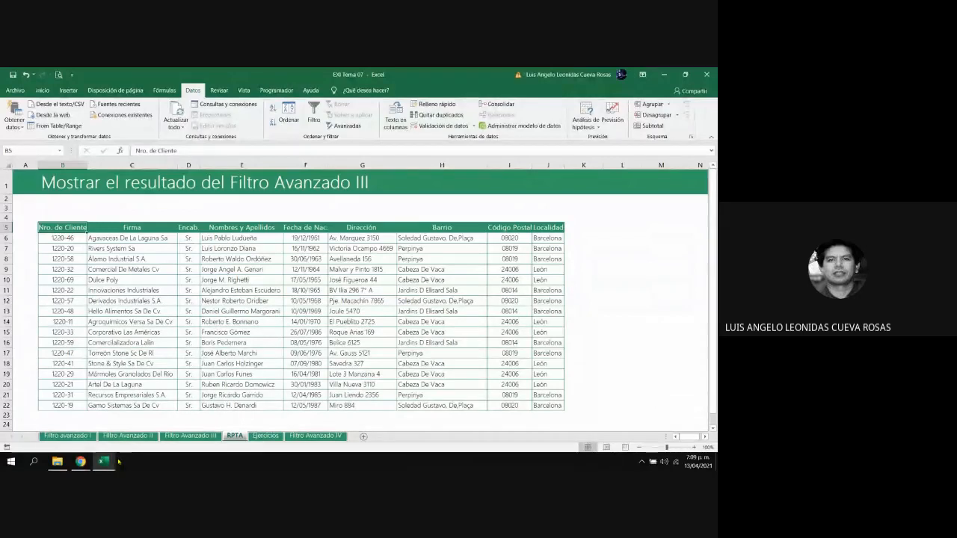
# Review the extracted client records on the RPTA sheet from the header row down to the last row.
pyautogui.press('Down')
pyautogui.press('Down')
pyautogui.press('Down')
pyautogui.press('Down')
pyautogui.press('Down')
pyautogui.press('Down')
pyautogui.press('Down')
pyautogui.press('Down')
pyautogui.press('Down')
pyautogui.press('Down')
pyautogui.press('Down')
pyautogui.press('Down')
pyautogui.press('Down')
pyautogui.press('Down')
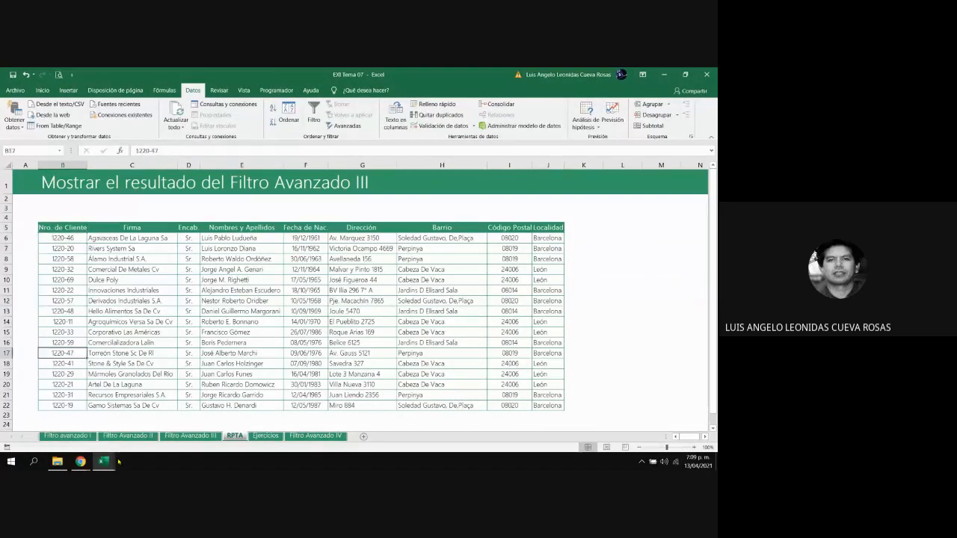
pyautogui.press('Down')
pyautogui.press('Down')
pyautogui.press('Down')
pyautogui.press('Down')
pyautogui.press('Down')
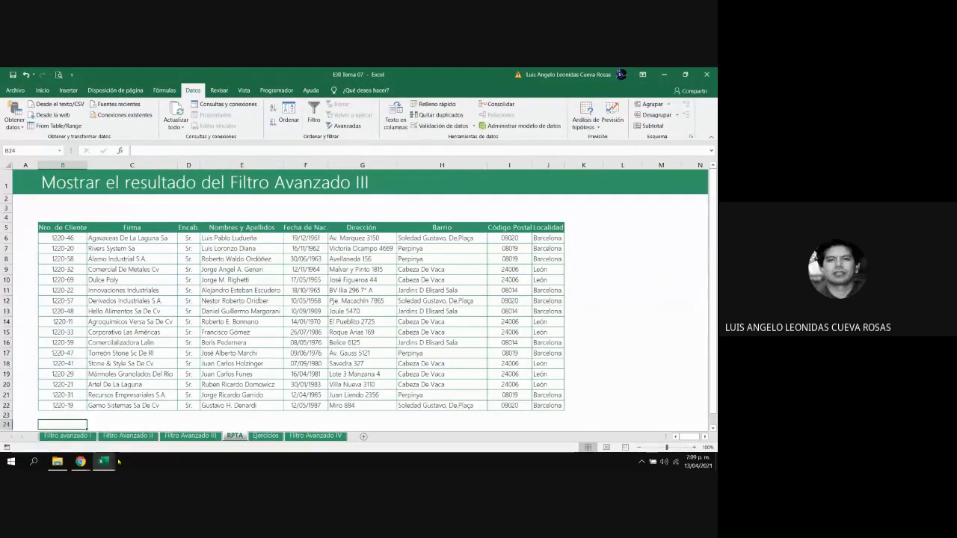
pyautogui.press('Down')
pyautogui.press('Up')
pyautogui.press('Up')
pyautogui.press('Up')
pyautogui.press('Up')
pyautogui.press('Up')
pyautogui.press('Up')
pyautogui.press('Up')
pyautogui.press('Up')
pyautogui.press('Up')
pyautogui.press('Up')
pyautogui.press('Up')
pyautogui.press('Up')
pyautogui.press('Up')
pyautogui.press('Up')
pyautogui.press('Up')
pyautogui.press('Up')
pyautogui.press('Up')
pyautogui.press('Up')
pyautogui.press('Up')
pyautogui.press('Up')
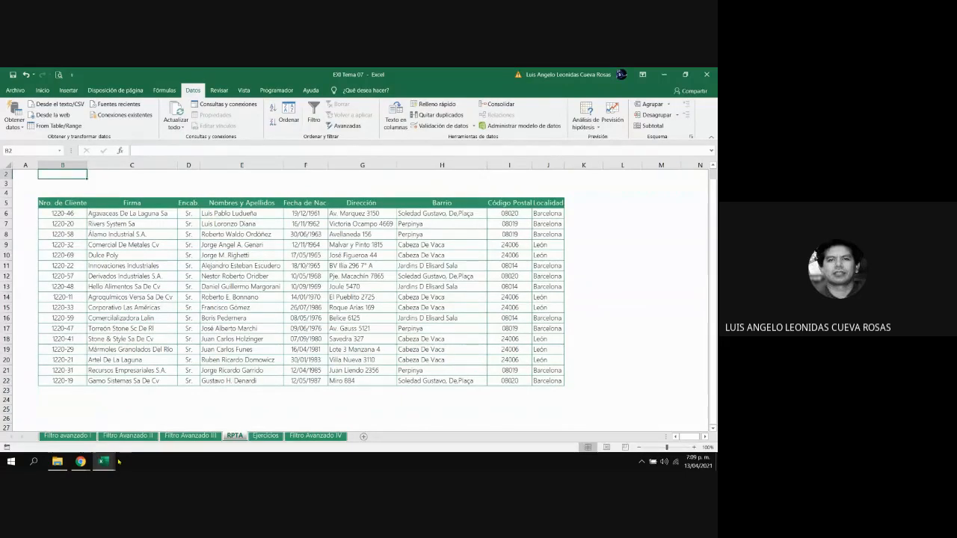
pyautogui.press('Up')
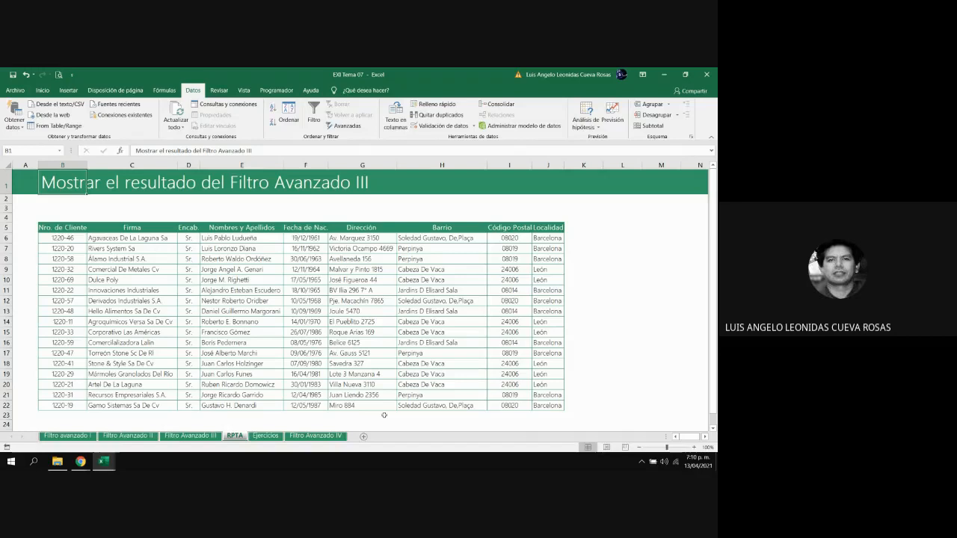
# Examine exercise 1 on the Ejercicios sheet, including its Fecha and Ruta conditions and the sales table.
pyautogui.click(267, 437)
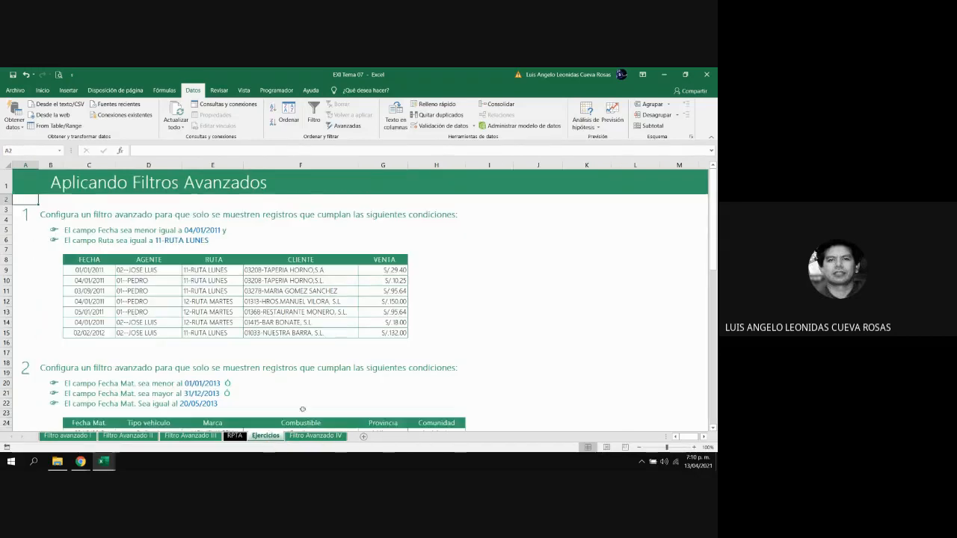
pyautogui.click(479, 300)
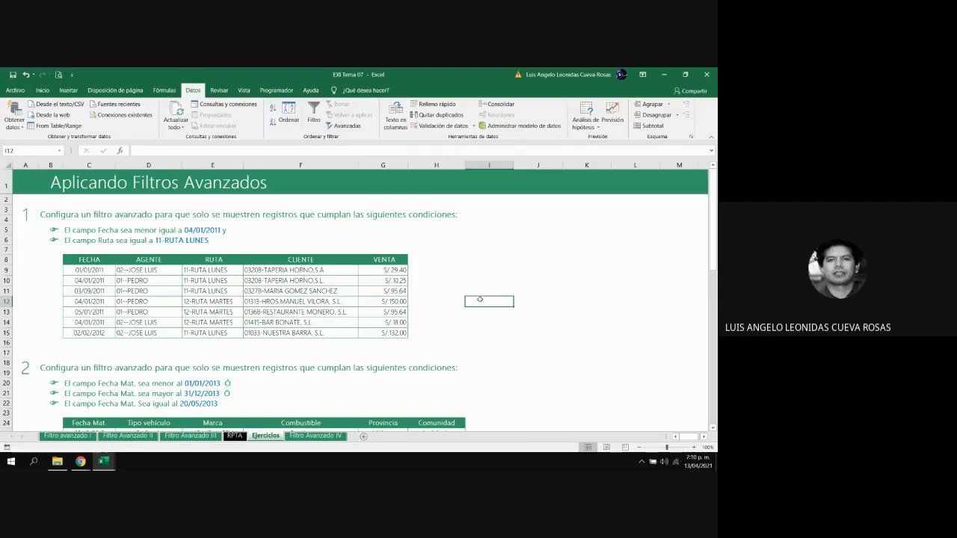
pyautogui.press('Left')
pyautogui.press('Left')
pyautogui.press('Left')
pyautogui.press('Left')
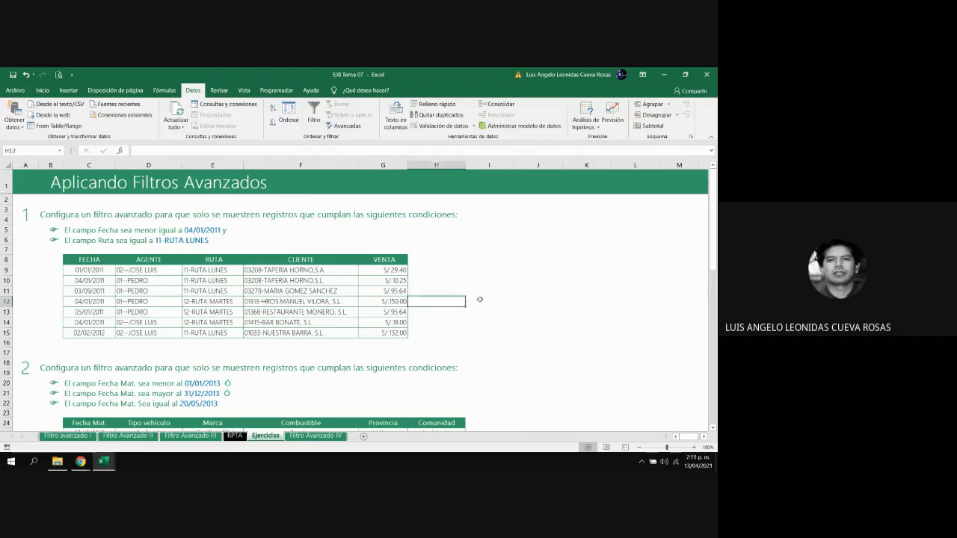
pyautogui.press('Left')
pyautogui.press('Left')
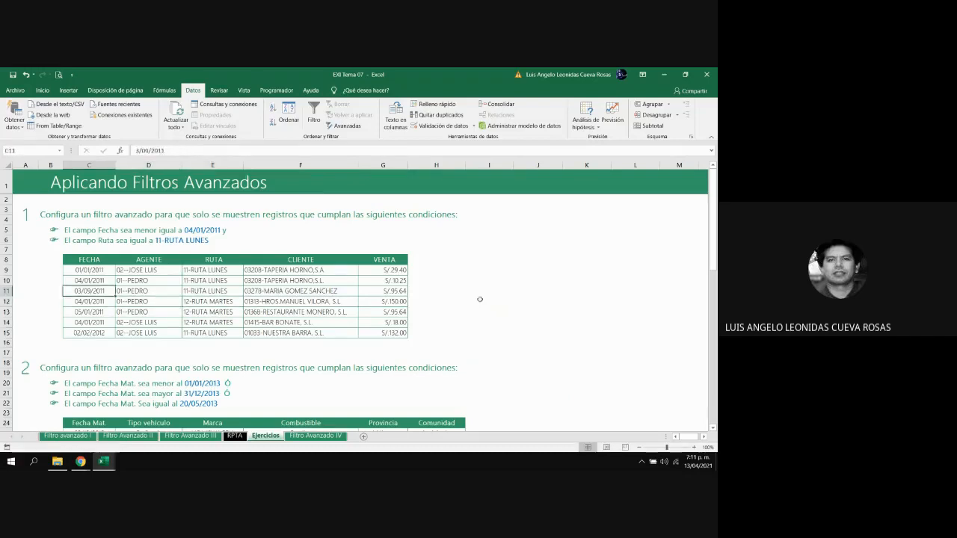
pyautogui.press('Up')
pyautogui.press('Up')
pyautogui.press('Up')
pyautogui.press('Up')
pyautogui.press('Up')
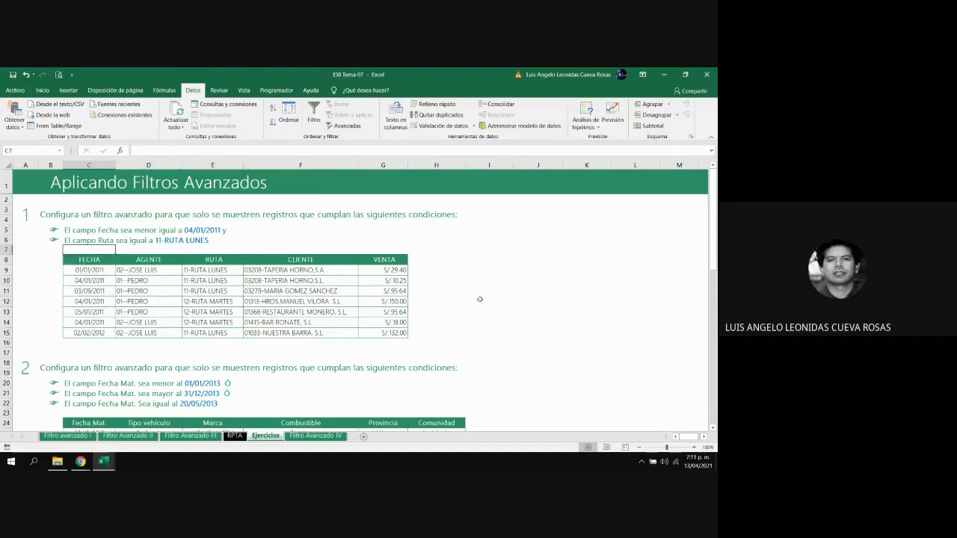
# Reread exercise 1's Fecha and Ruta conditions and look along the header row of its sales table.
pyautogui.press('Up')
pyautogui.press('Up')
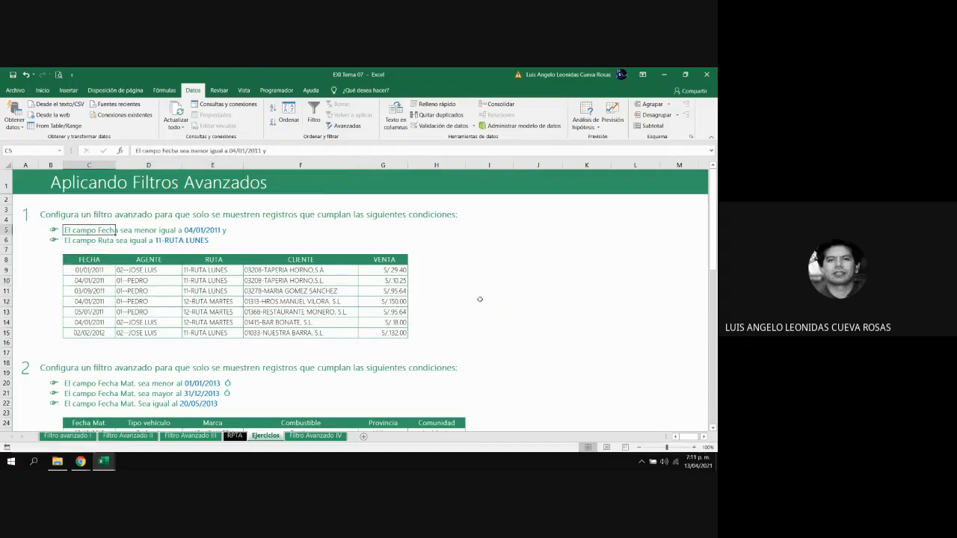
pyautogui.press('Left')
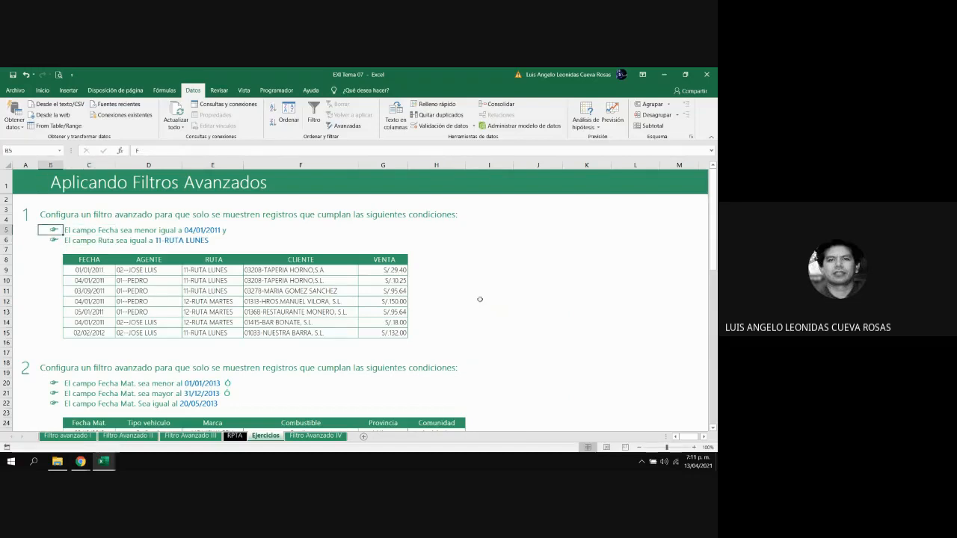
pyautogui.press('Down')
pyautogui.press('Right')
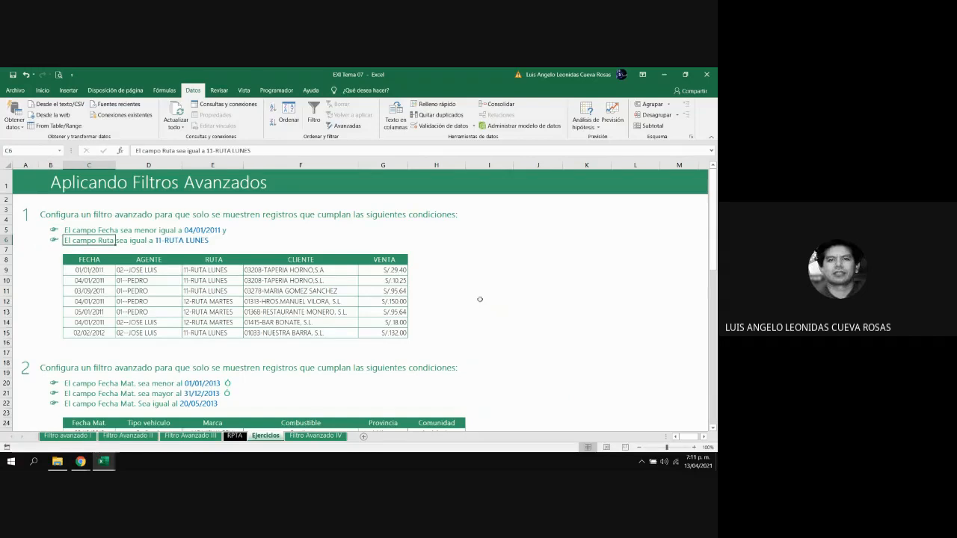
pyautogui.press('Down')
pyautogui.press('Down')
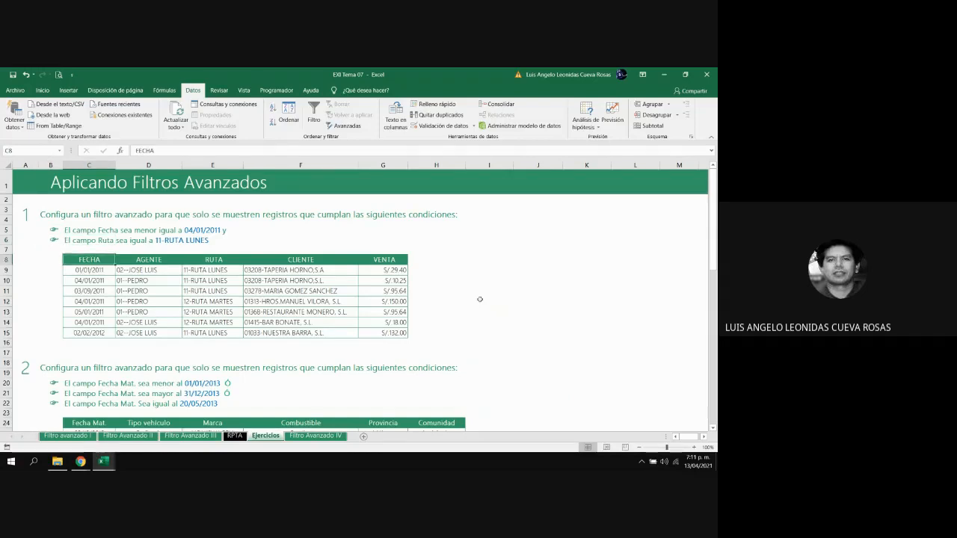
pyautogui.press('Right')
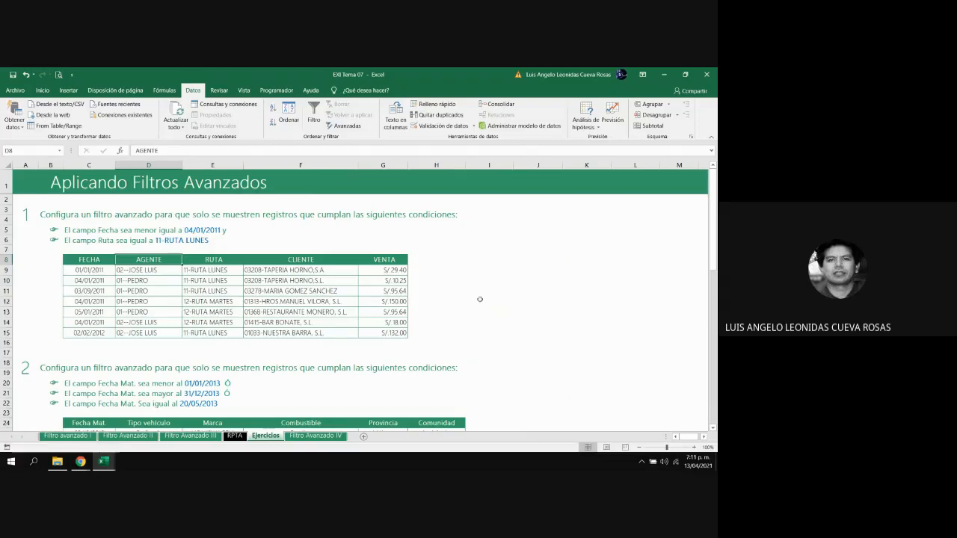
pyautogui.press('Right')
pyautogui.press('Right')
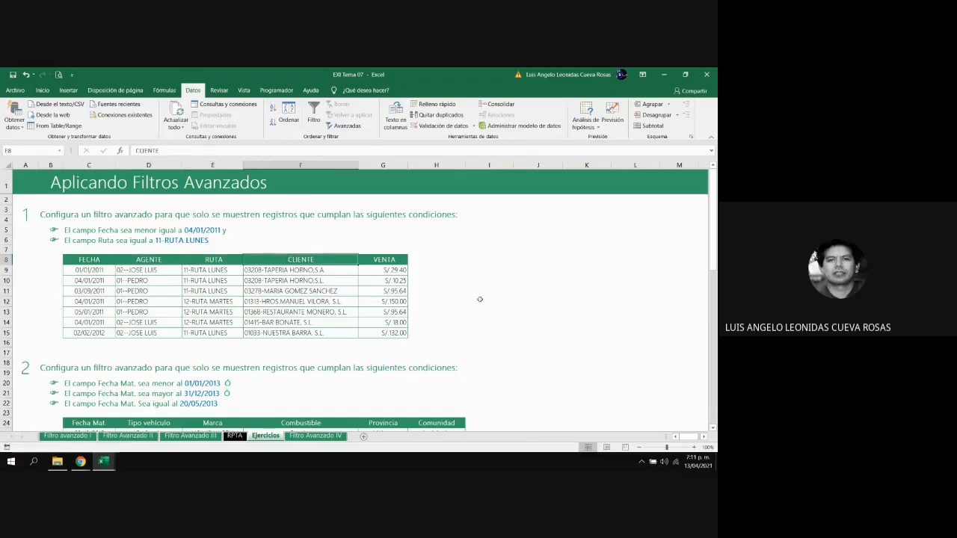
# Try to copy the sales table's FECHA header to cell I5.
pyautogui.press('Left')
pyautogui.press('Left')
pyautogui.press('Left')
pyautogui.hotkey('ctrl', 'c')
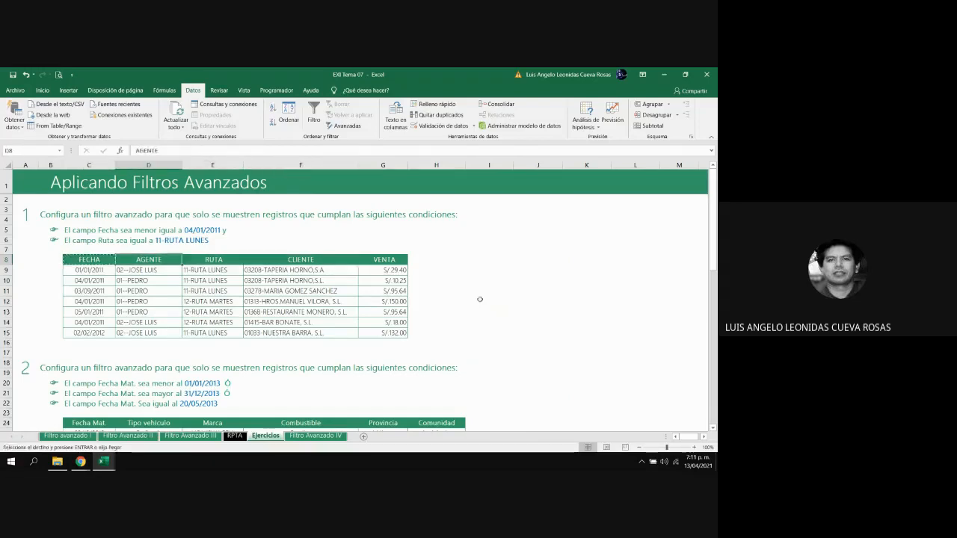
pyautogui.press('Right')
pyautogui.press('Right')
pyautogui.press('Right')
pyautogui.press('Right')
pyautogui.press('Right')
pyautogui.press('Right')
pyautogui.press('Up')
pyautogui.press('Up')
pyautogui.press('Up')
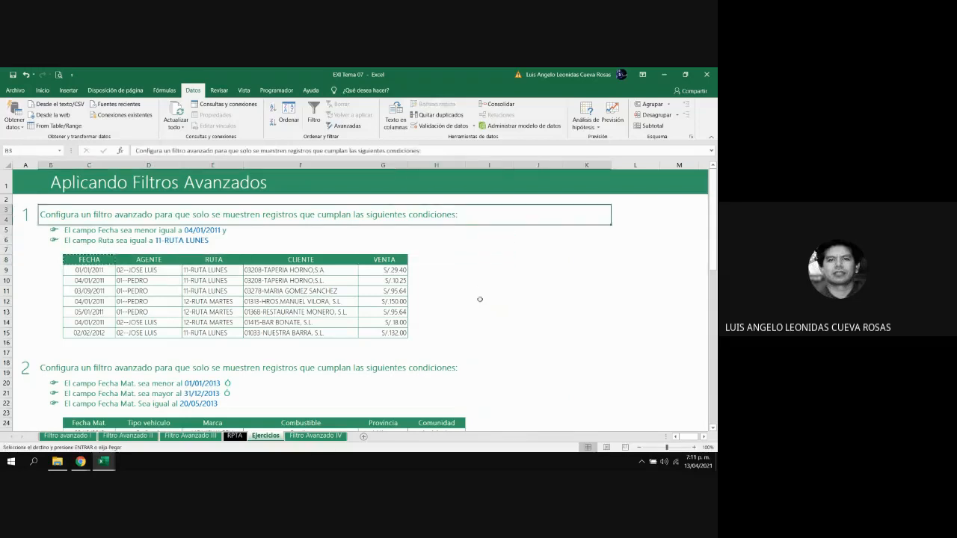
pyautogui.write('v')
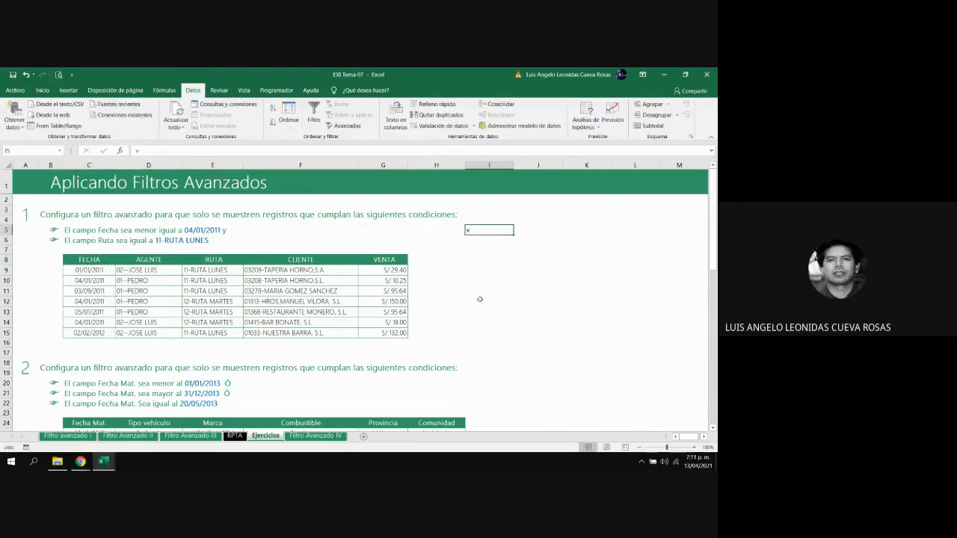
# Copy the FECHA header from exercise 1's sales table into cell I5 to begin the criteria block.
pyautogui.press('Left')
pyautogui.press('Left')
pyautogui.press('Left')
pyautogui.press('Left')
pyautogui.press('Down')
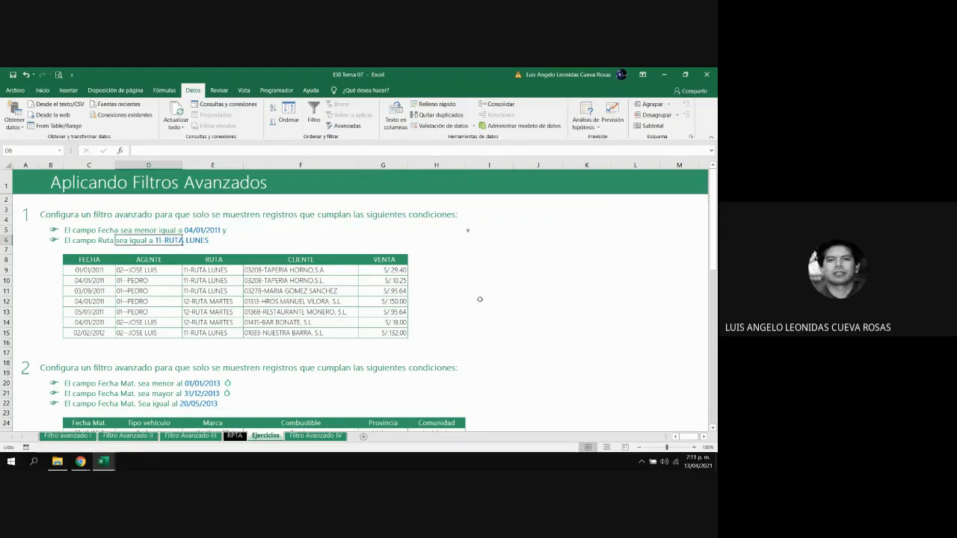
pyautogui.press('Left')
pyautogui.press('Left')
pyautogui.press('Down')
pyautogui.press('Down')
pyautogui.hotkey('ctrl', 'c')
pyautogui.press('Right')
pyautogui.press('Right')
pyautogui.press('Right')
pyautogui.press('Right')
pyautogui.press('Right')
pyautogui.press('Right')
pyautogui.press('Right')
pyautogui.press('Right')
pyautogui.press('Right')
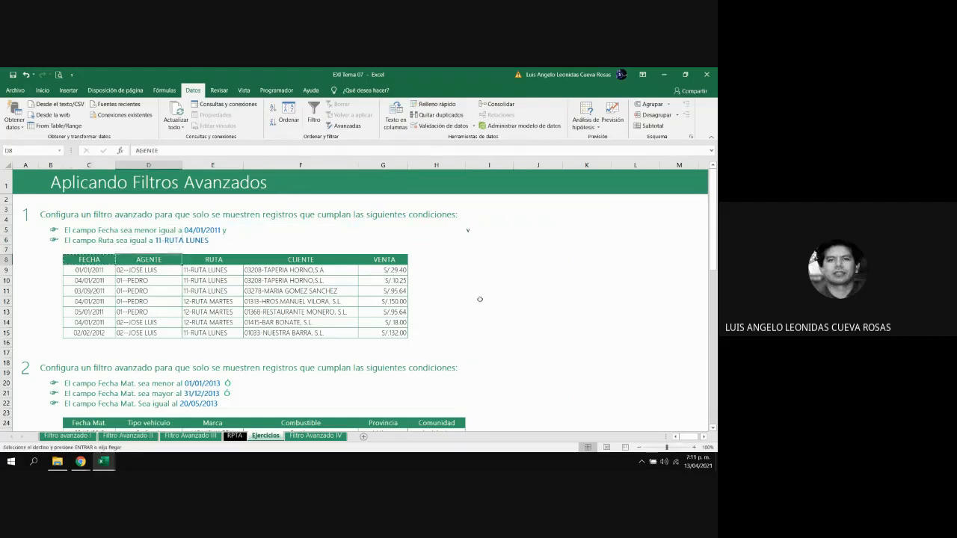
pyautogui.press('Left')
pyautogui.press('Left')
pyautogui.press('Left')
pyautogui.press('Up')
pyautogui.press('Up')
pyautogui.press('Up')
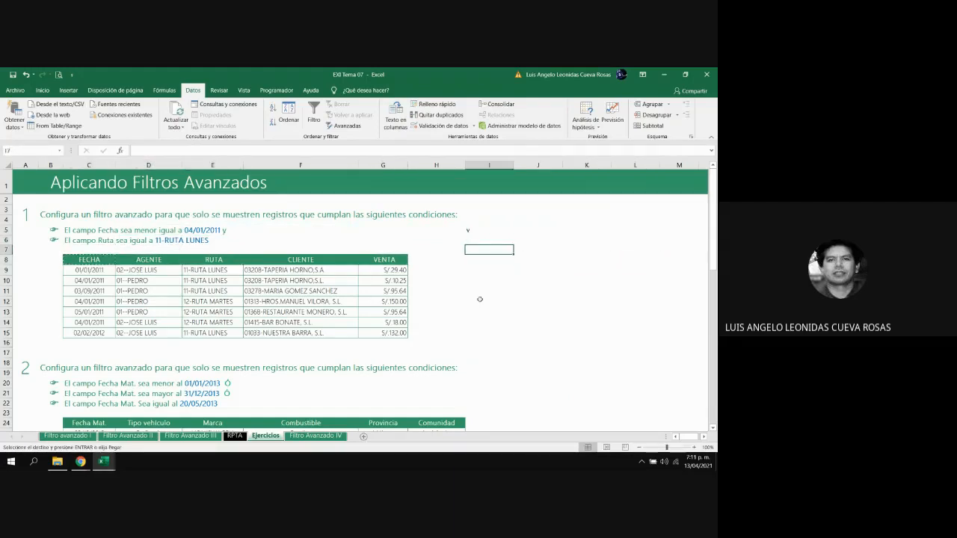
pyautogui.press('Left')
pyautogui.press('Right')
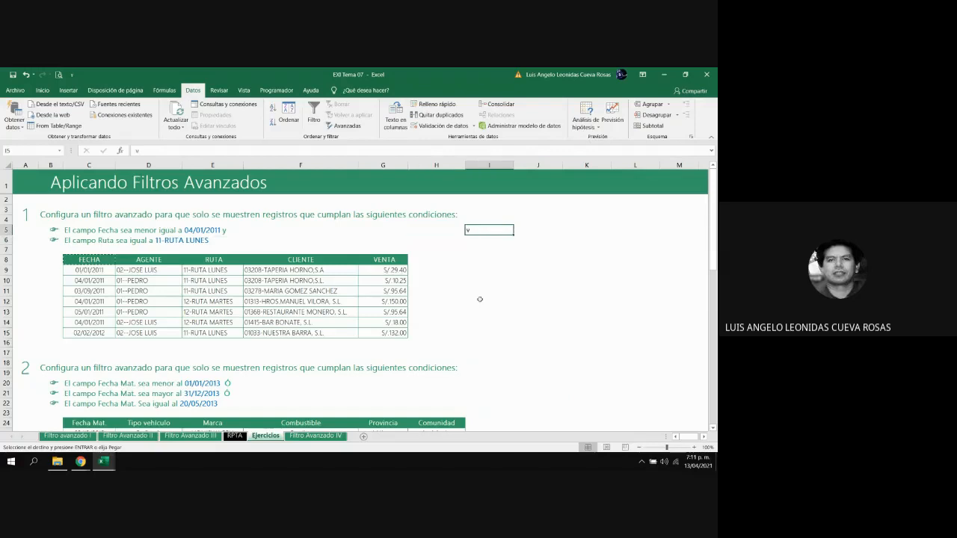
pyautogui.hotkey('ctrl', 'v')
# Copy the RUTA header from the sales table into cell J5, beside the FECHA criteria header.
pyautogui.press('Left')
pyautogui.press('Left')
pyautogui.press('Left')
pyautogui.press('Left')
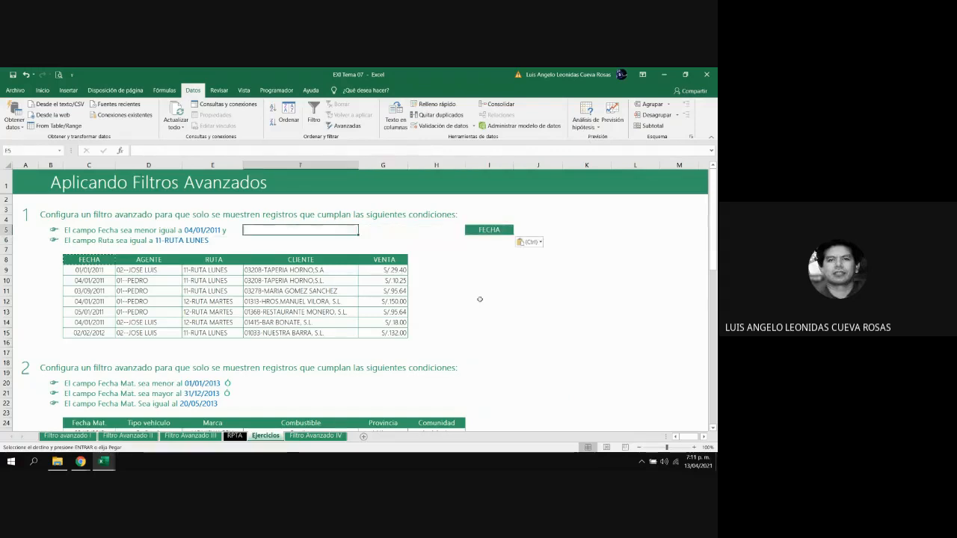
pyautogui.press('Down')
pyautogui.press('Down')
pyautogui.press('Down')
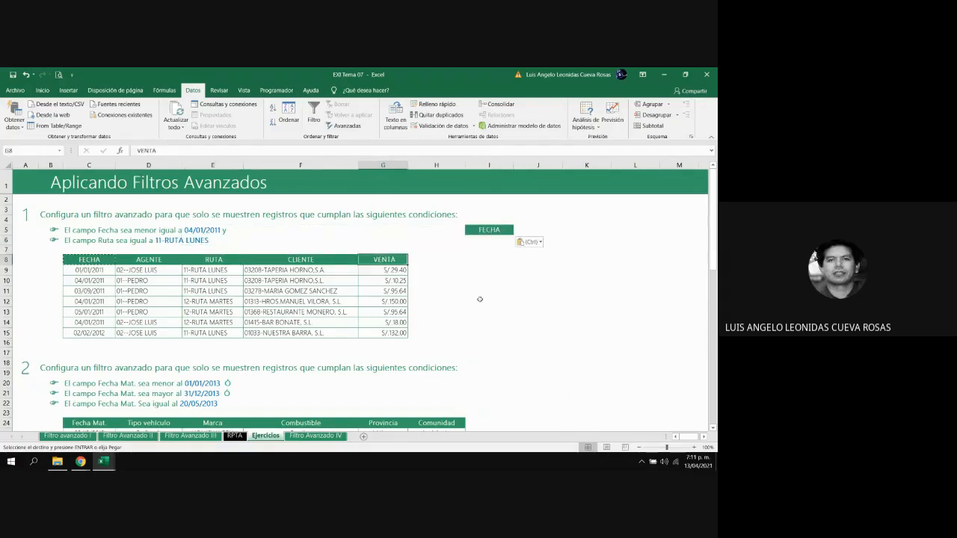
pyautogui.hotkey('ctrl', 'c')
pyautogui.press('Right')
pyautogui.press('Right')
pyautogui.press('Right')
pyautogui.press('Right')
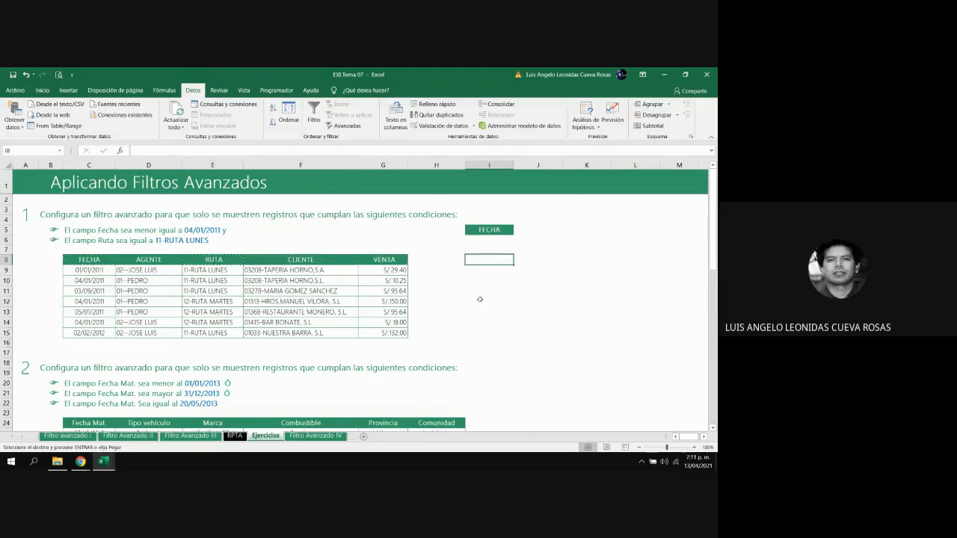
pyautogui.press('Up')
pyautogui.press('Up')
pyautogui.press('Up')
pyautogui.press('Right')
pyautogui.hotkey('ctrl', 'v')
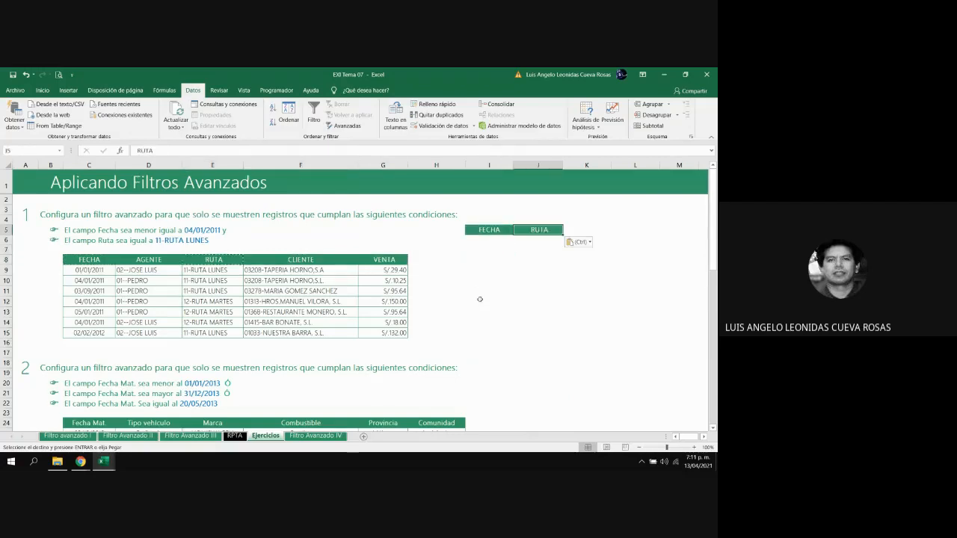
# Copy the first record's date from C9 into cell I6, under the FECHA criteria header.
pyautogui.press('Left')
pyautogui.press('Left')
pyautogui.press('Down')
pyautogui.press('Down')
pyautogui.press('Down')
pyautogui.press('Left')
pyautogui.press('Left')
pyautogui.press('Left')
pyautogui.press('Left')
pyautogui.press('Left')
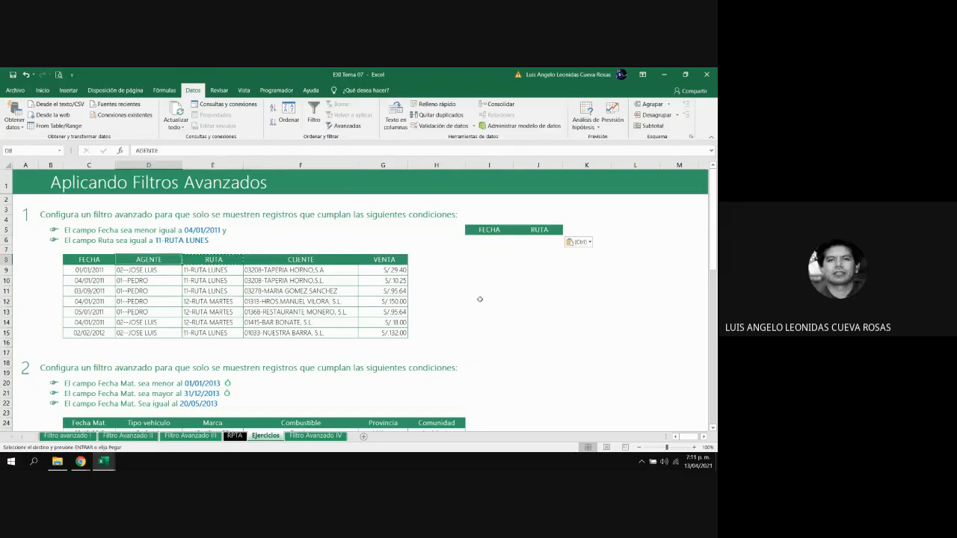
pyautogui.press('Down')
pyautogui.press('ctrl')
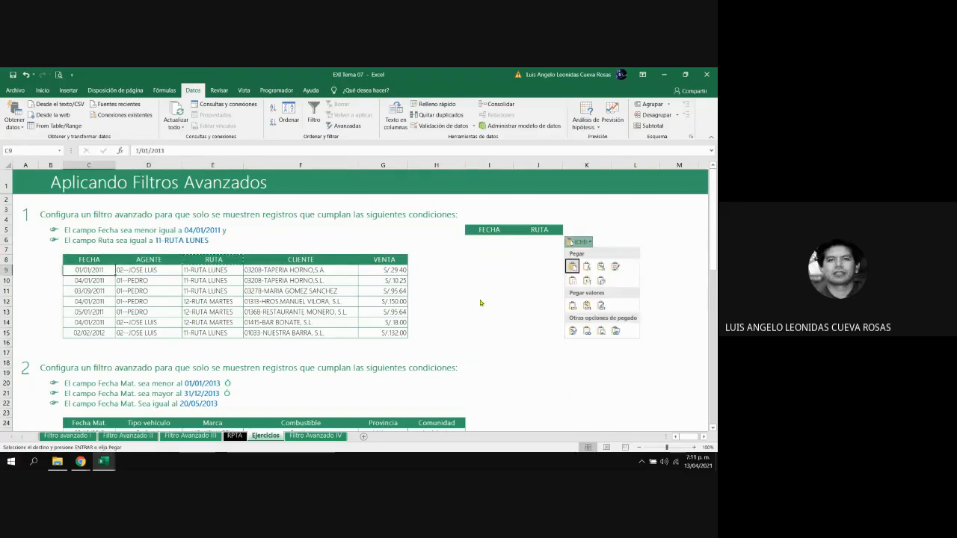
pyautogui.press('Escape')
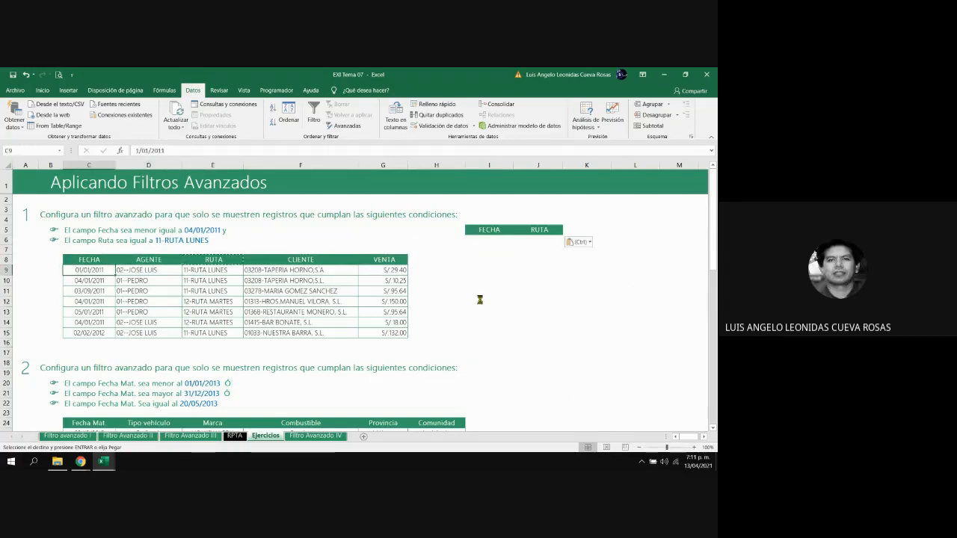
pyautogui.press('Right')
pyautogui.press('Right')
pyautogui.press('Right')
pyautogui.press('Right')
pyautogui.press('Right')
pyautogui.press('Right')
pyautogui.press('Up')
pyautogui.press('Up')
pyautogui.press('Up')
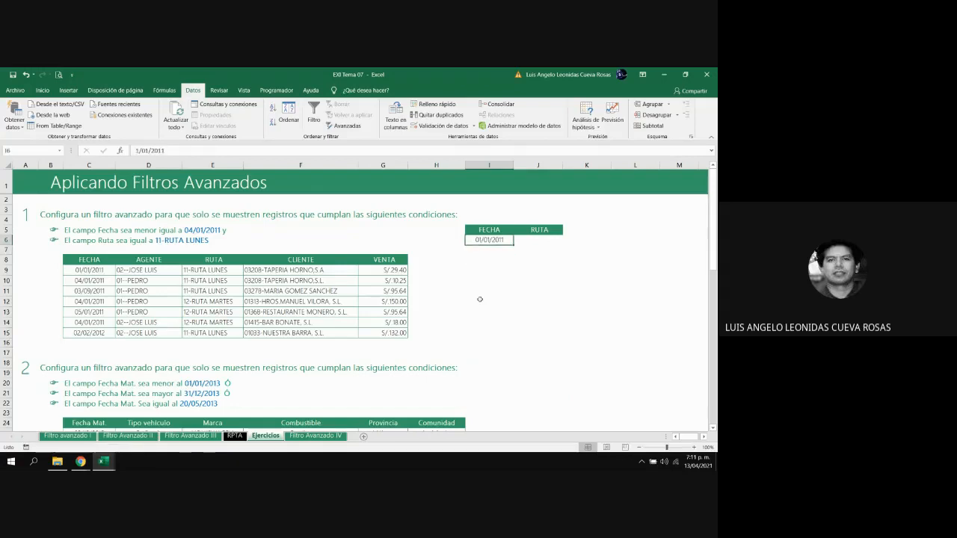
# Replace the content of cell I6 with the date criterion <=04/01/2011.
pyautogui.press('Delete')
pyautogui.write('>')
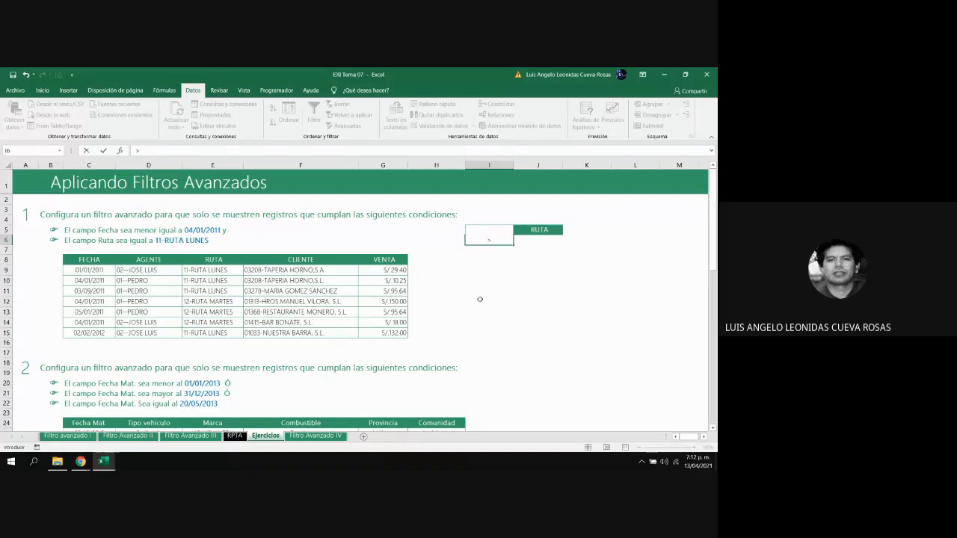
pyautogui.write('<=04/01/')
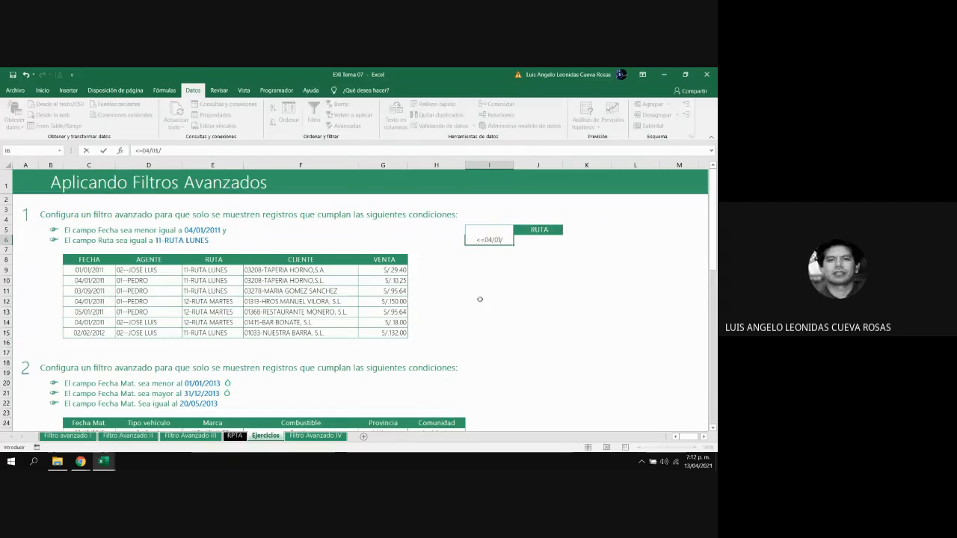
pyautogui.write('2011')
pyautogui.press('Return')
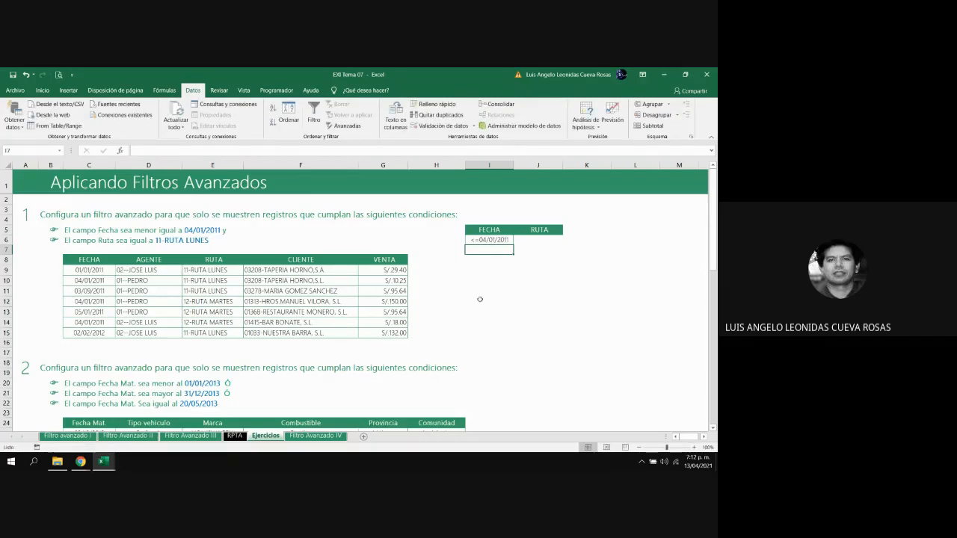
# Copy the route 11-RUTA LUNES from the first record in E9 into cell J6, under the RUTA criteria header.
pyautogui.press('Left')
pyautogui.press('Left')
pyautogui.press('Left')
pyautogui.press('Left')
pyautogui.press('Down')
pyautogui.press('Down')
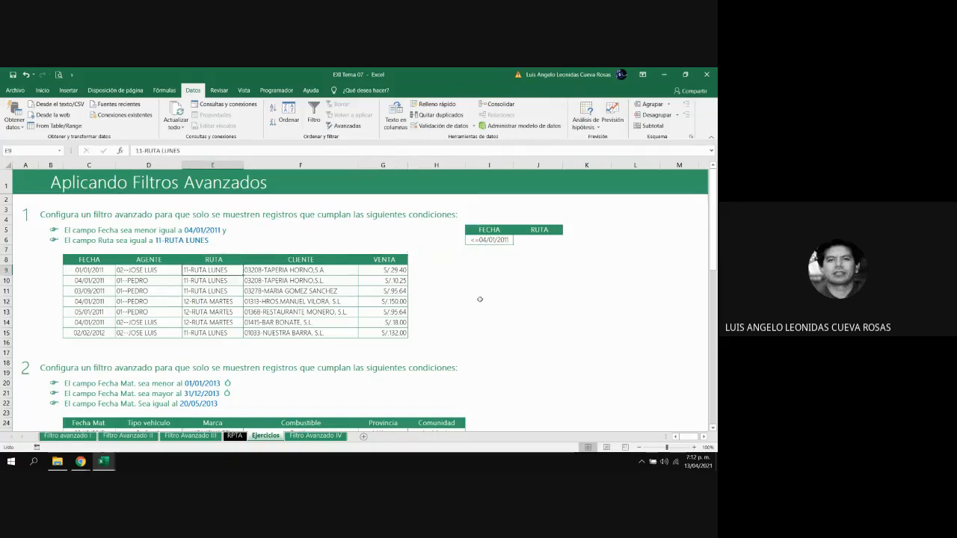
pyautogui.hotkey('ctrl', 'c')
pyautogui.press('Right')
pyautogui.press('Right')
pyautogui.press('Right')
pyautogui.press('Right')
pyautogui.press('Right')
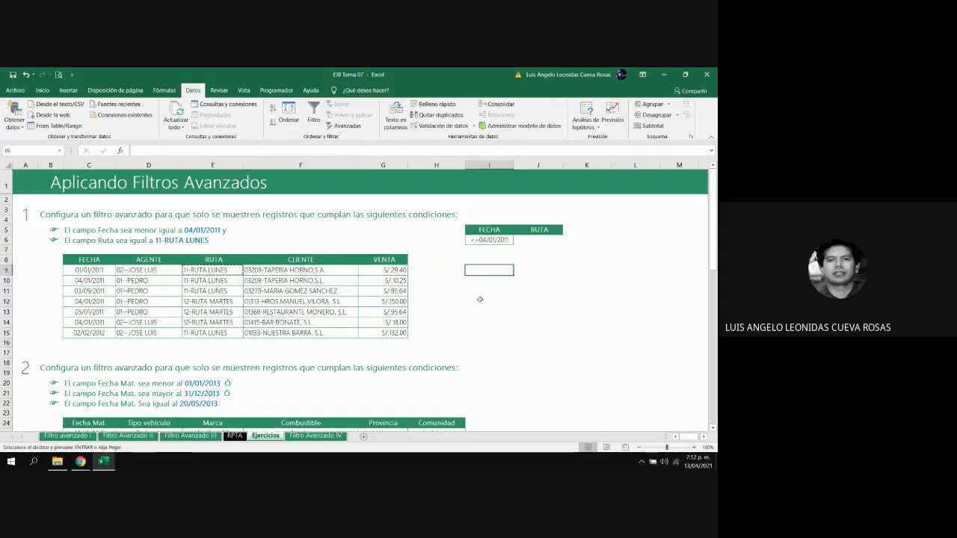
pyautogui.press('Up')
pyautogui.press('Up')
pyautogui.press('Up')
pyautogui.press('Return')
pyautogui.press('Down')
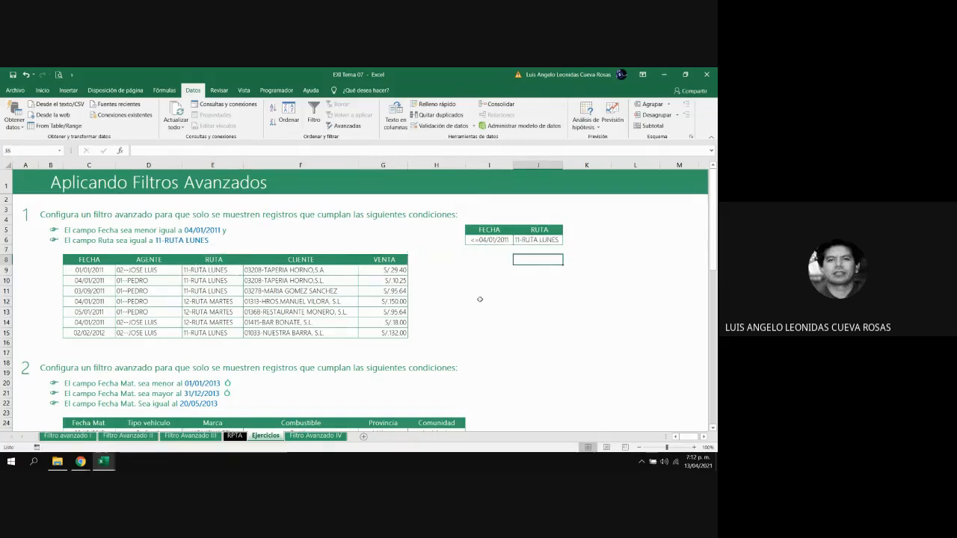
pyautogui.press('Left')
pyautogui.press('Up')
pyautogui.press('Up')
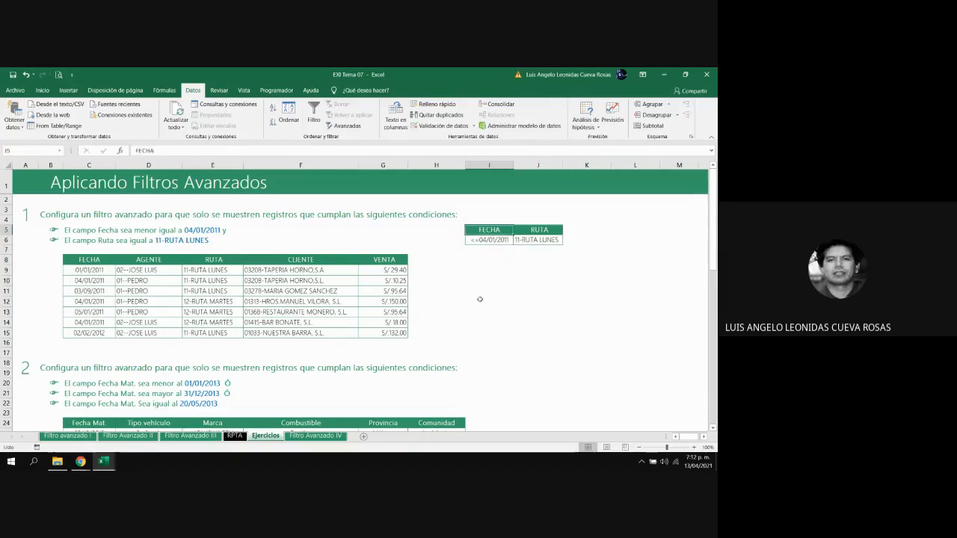
pyautogui.hotkey('shift', 'Right')
pyautogui.hotkey('shift', 'Down')
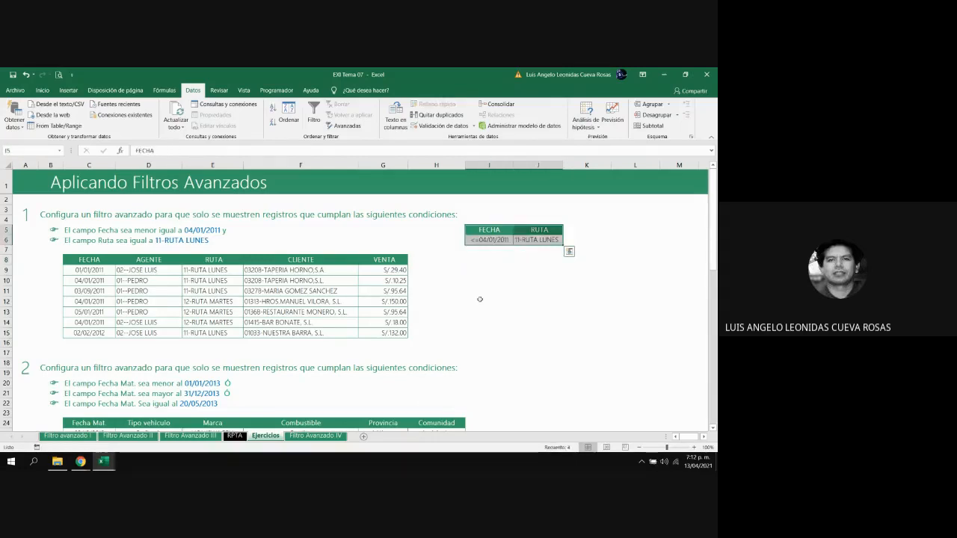
pyautogui.click(43, 90)
pyautogui.click(193, 91)
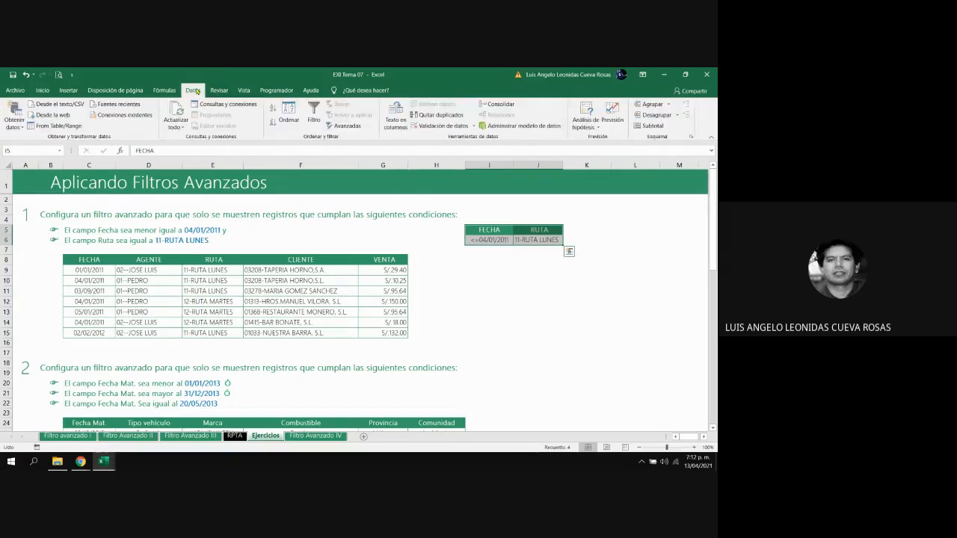
# Start an advanced filter for exercise 1 and set its list range to the sales table, C8:G15.
pyautogui.click(488, 259)
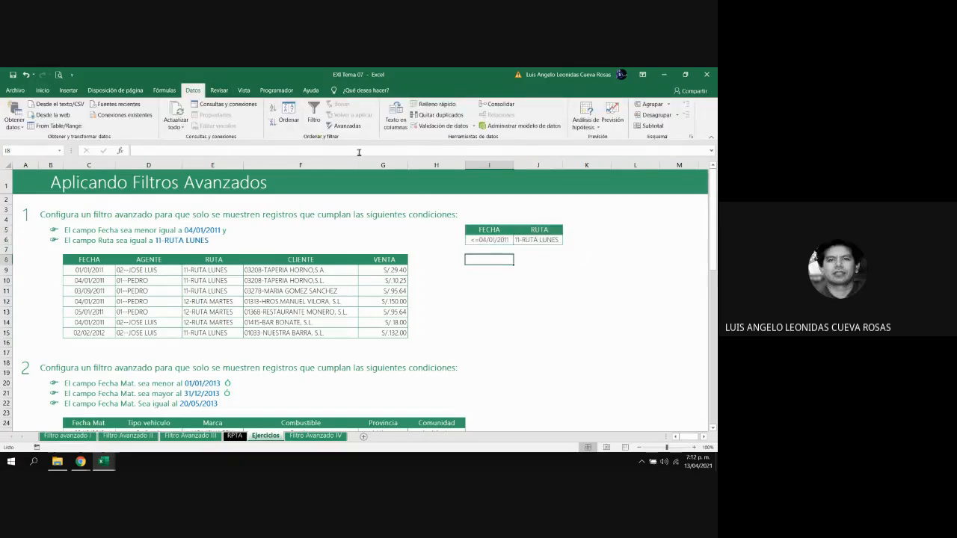
pyautogui.click(350, 126)
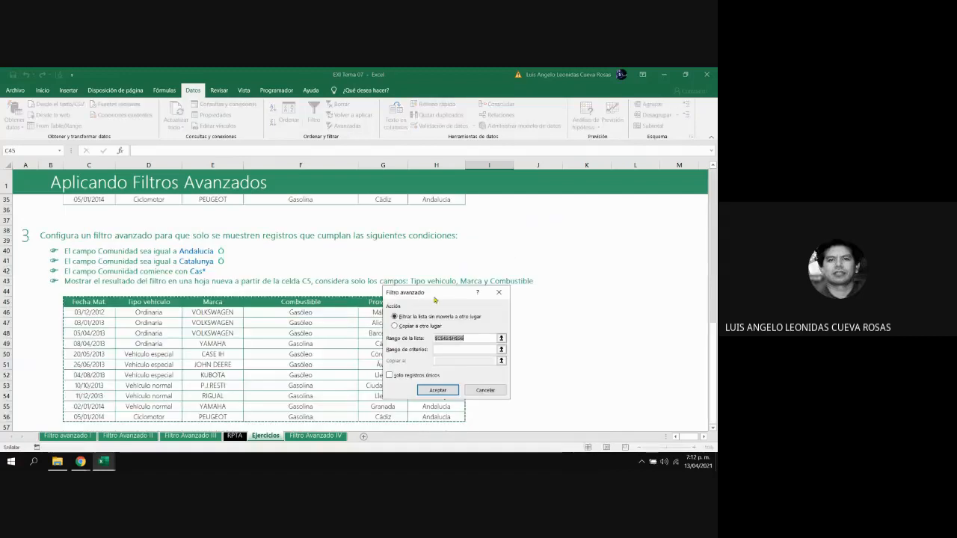
pyautogui.moveTo(442, 285); pyautogui.dragTo(486, 213)
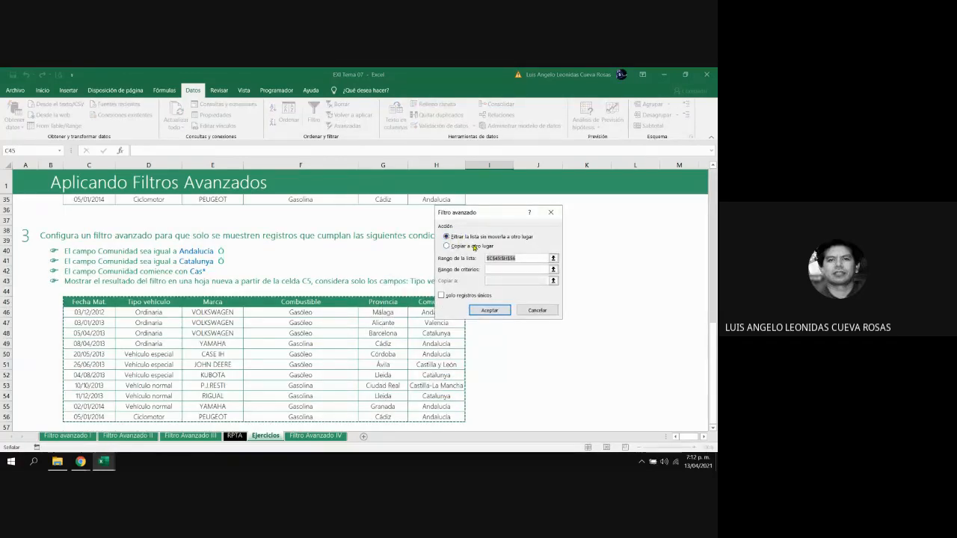
pyautogui.press('BackSpace')
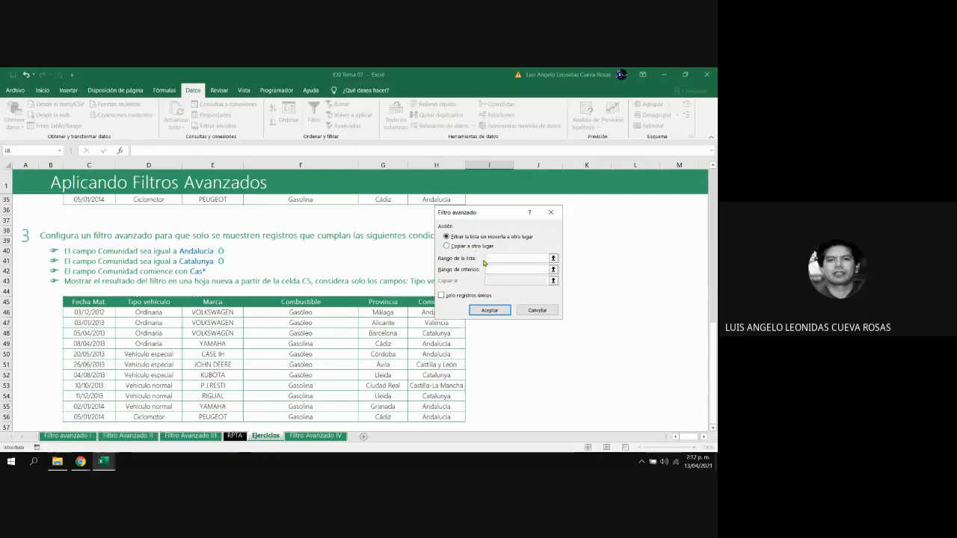
pyautogui.click(106, 303)
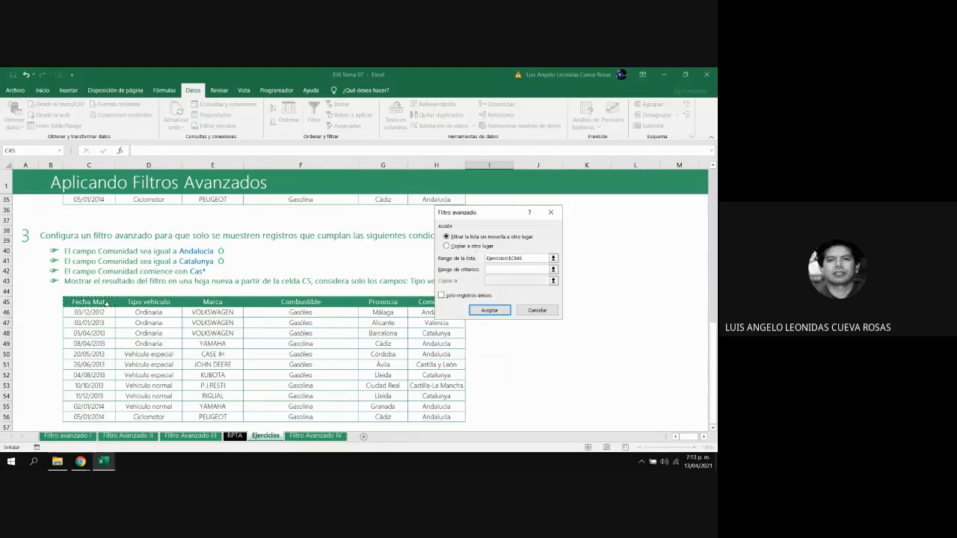
pyautogui.moveTo(713, 382); pyautogui.dragTo(713, 213)
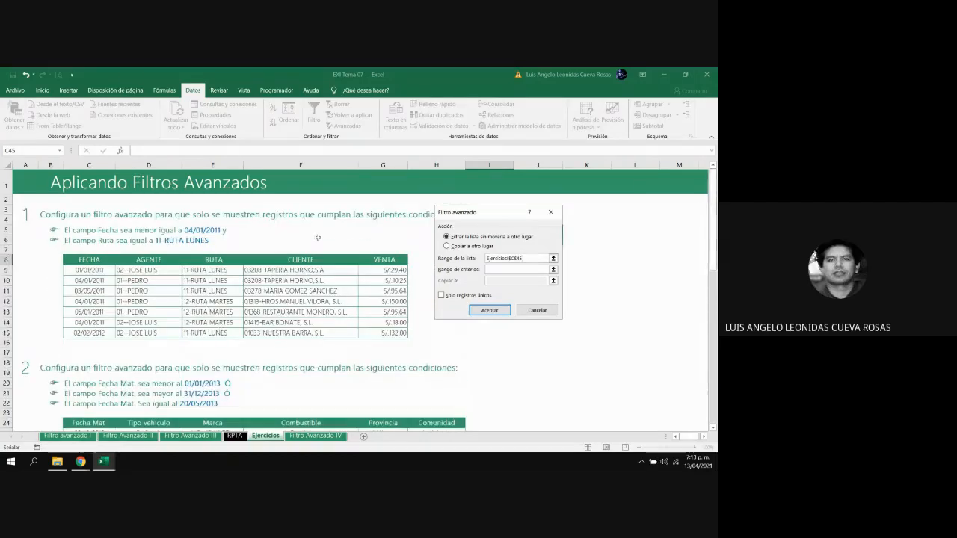
pyautogui.moveTo(96, 261); pyautogui.dragTo(382, 333)
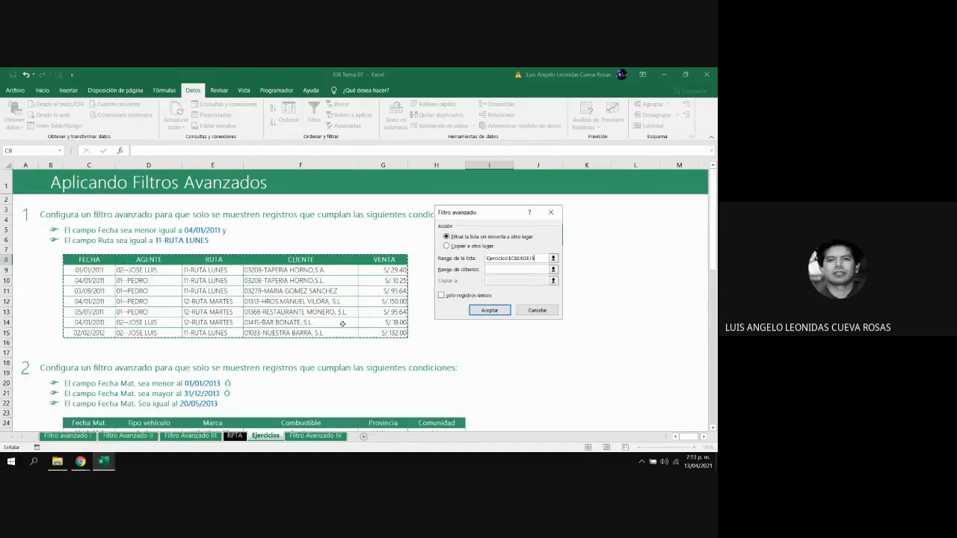
# Use I5:J6 as the criteria range and apply the advanced filter to the sales table in place.
pyautogui.click(499, 269)
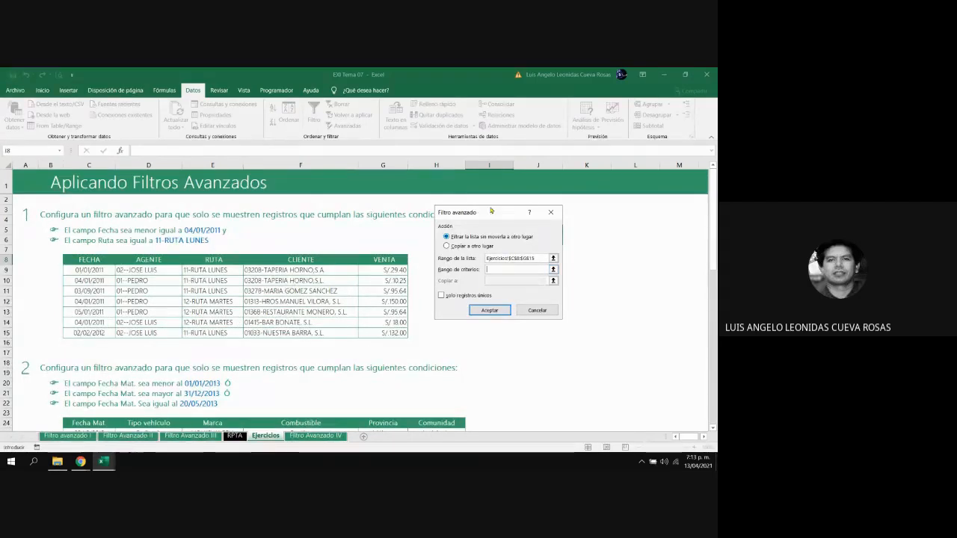
pyautogui.moveTo(490, 211); pyautogui.dragTo(562, 301)
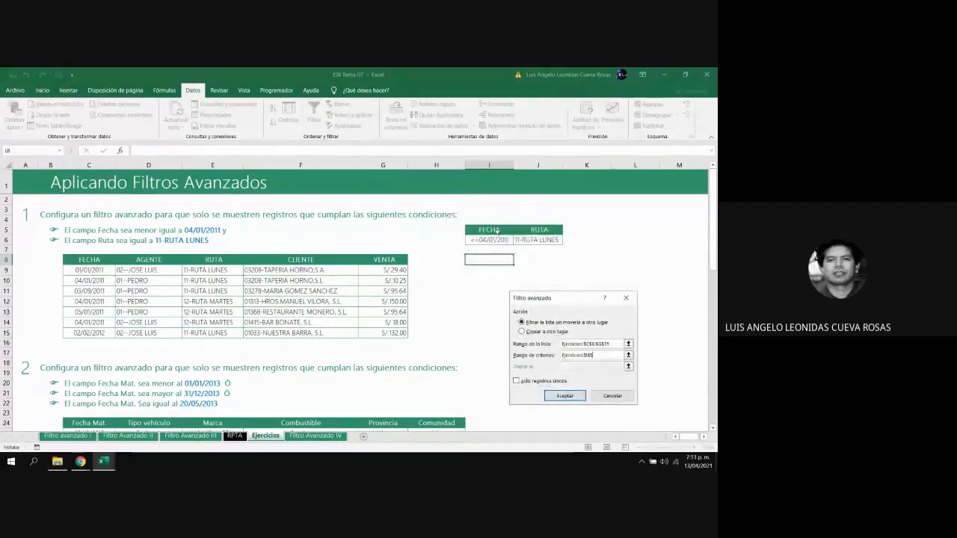
pyautogui.moveTo(489, 230); pyautogui.dragTo(527, 241)
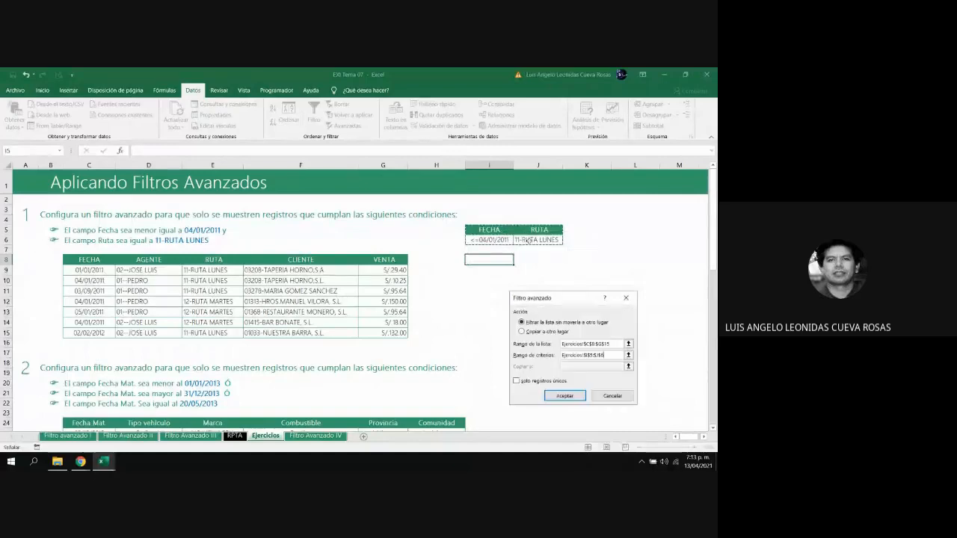
pyautogui.click(565, 395)
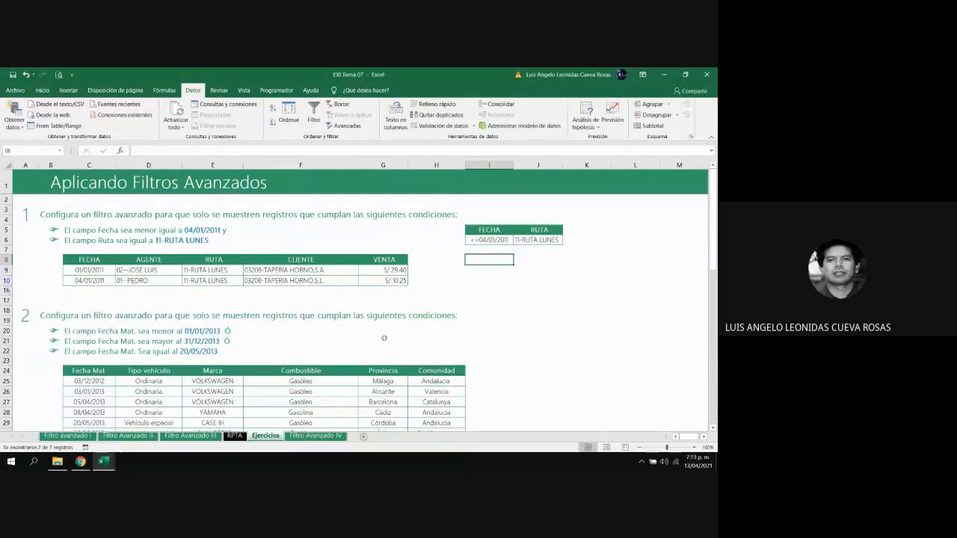
# Examine exercise 2's conditions on Fecha Mat. and the vehicle table it applies to.
pyautogui.click(248, 271)
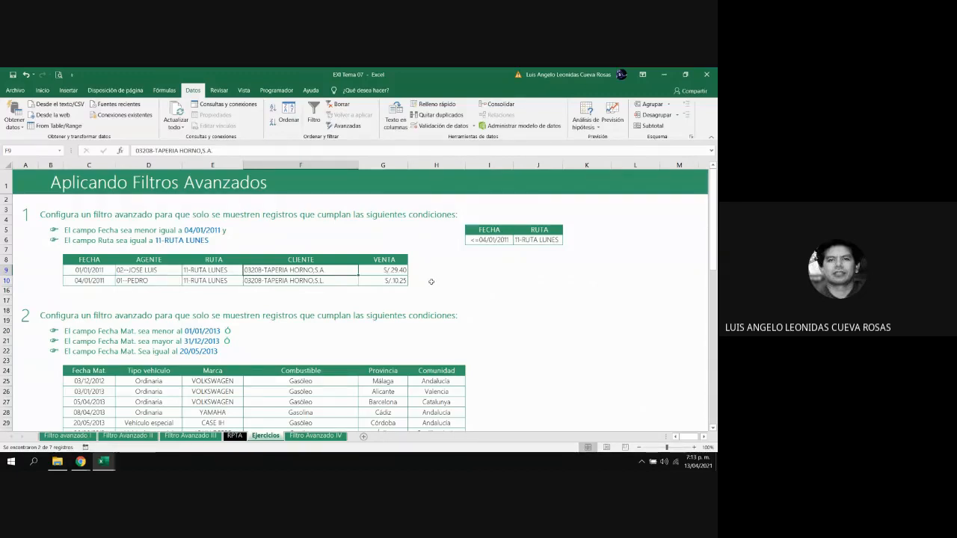
pyautogui.press('Down')
pyautogui.press('Down')
pyautogui.press('Down')
pyautogui.press('Down')
pyautogui.press('Down')
pyautogui.press('Down')
pyautogui.press('Down')
pyautogui.press('Down')
pyautogui.press('Down')
pyautogui.press('Down')
pyautogui.press('Down')
pyautogui.press('Down')
pyautogui.press('Down')
pyautogui.press('Down')
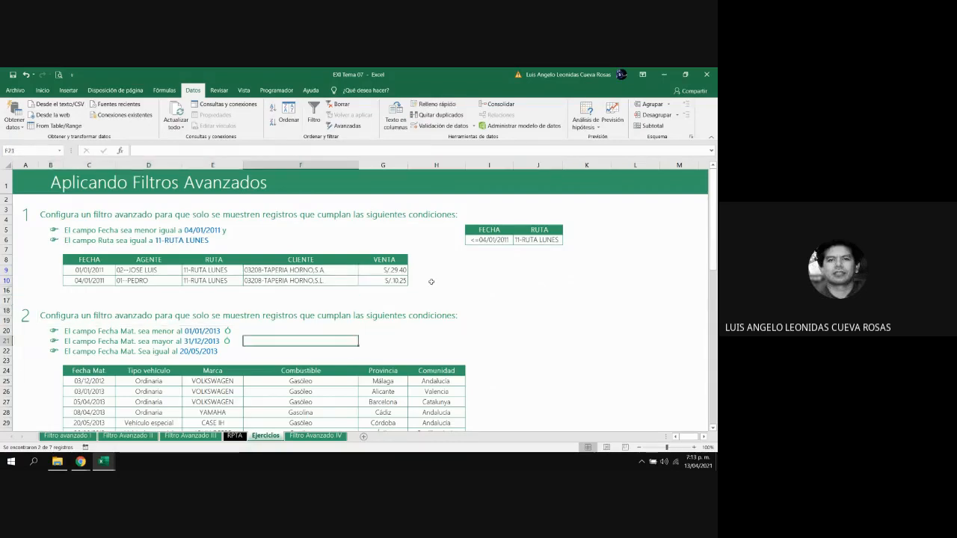
pyautogui.press('Down')
pyautogui.press('Down')
pyautogui.press('Down')
pyautogui.press('Down')
pyautogui.press('Down')
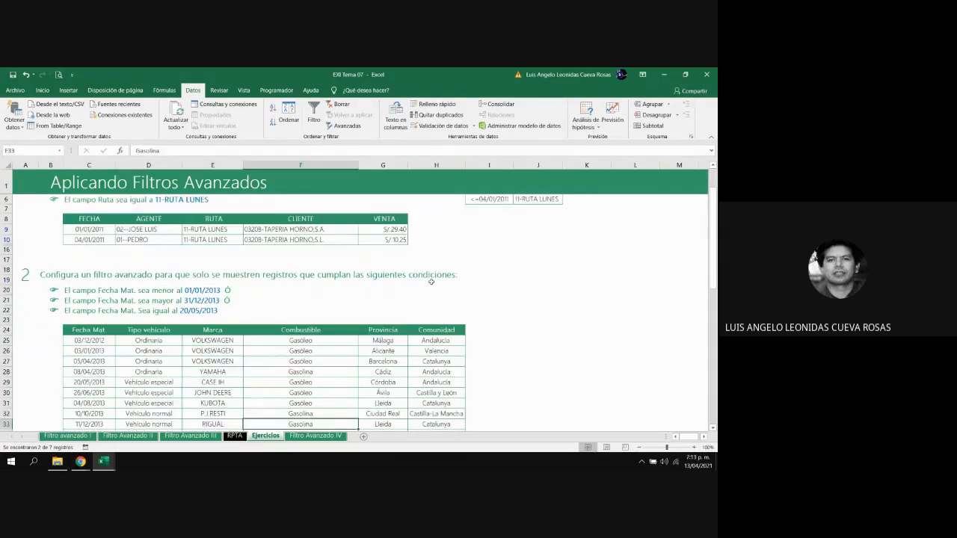
pyautogui.press('Down')
pyautogui.press('Down')
pyautogui.press('Down')
pyautogui.press('Down')
pyautogui.press('Down')
pyautogui.press('Down')
pyautogui.press('Up')
pyautogui.press('Up')
pyautogui.press('Up')
pyautogui.press('Up')
pyautogui.press('Up')
pyautogui.press('Up')
pyautogui.press('Up')
pyautogui.press('Up')
pyautogui.press('Up')
pyautogui.press('Up')
pyautogui.press('Up')
pyautogui.press('Up')
pyautogui.press('Up')
pyautogui.press('Up')
pyautogui.press('Up')
pyautogui.press('Up')
pyautogui.press('Up')
pyautogui.press('Up')
pyautogui.press('Up')
pyautogui.press('Up')
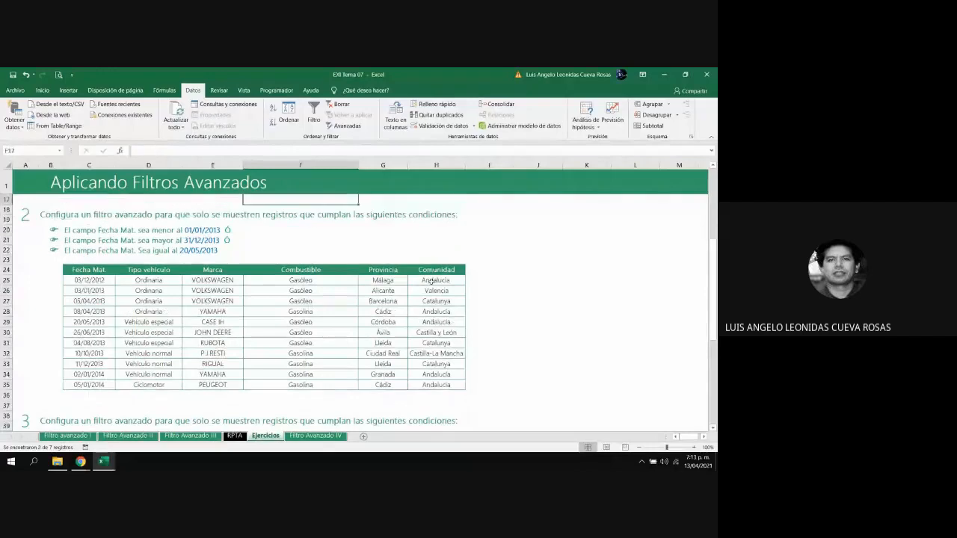
pyautogui.press('Down')
pyautogui.press('Down')
pyautogui.press('Up')
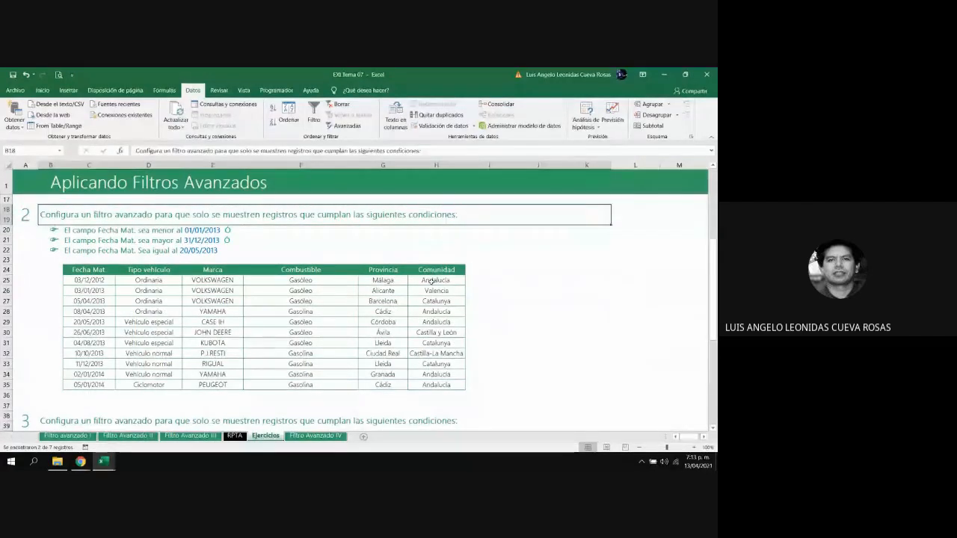
pyautogui.press('Down')
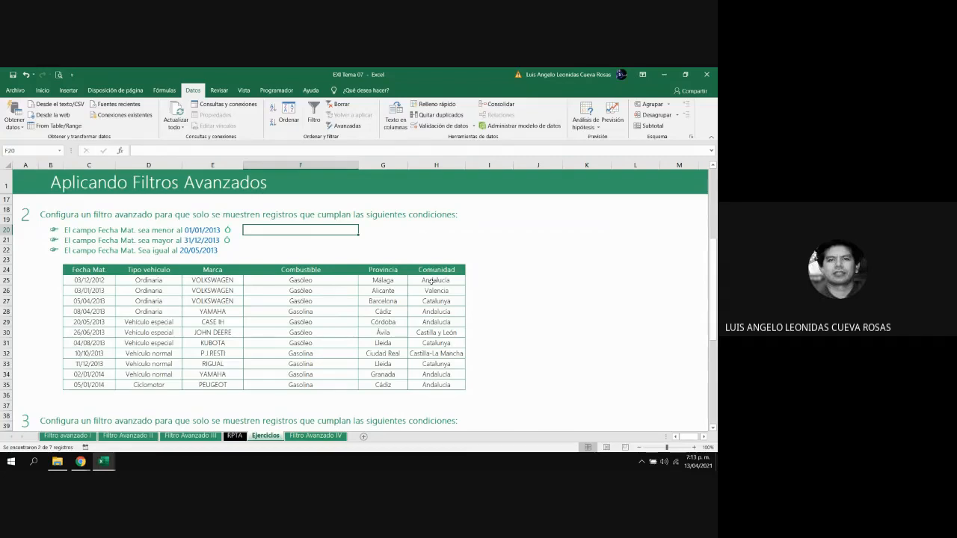
# Copy the Fecha Mat. header from C24 of the vehicle table into cell J20.
pyautogui.press('Left')
pyautogui.press('Left')
pyautogui.press('Down')
pyautogui.press('Down')
pyautogui.press('Down')
pyautogui.press('Down')
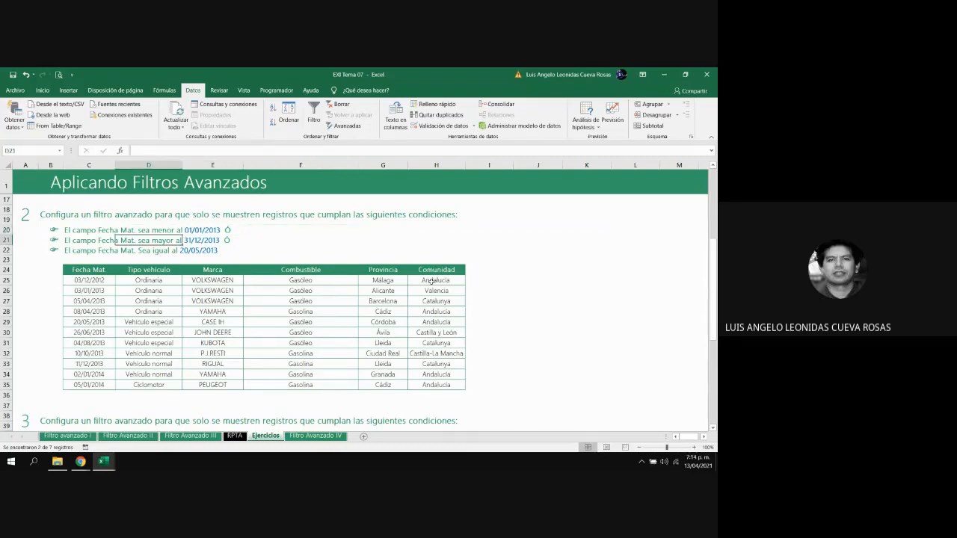
pyautogui.press('Left')
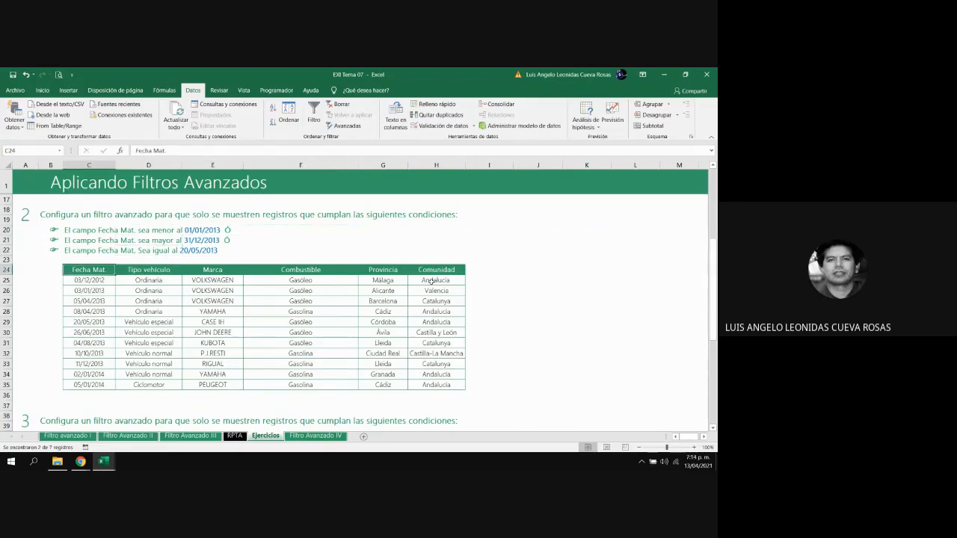
pyautogui.hotkey('ctrl', 'c')
pyautogui.press('Right')
pyautogui.press('Right')
pyautogui.press('Right')
pyautogui.press('Right')
pyautogui.press('Right')
pyautogui.press('Right')
pyautogui.press('Right')
pyautogui.press('Up')
pyautogui.press('Up')
pyautogui.press('Up')
pyautogui.press('Up')
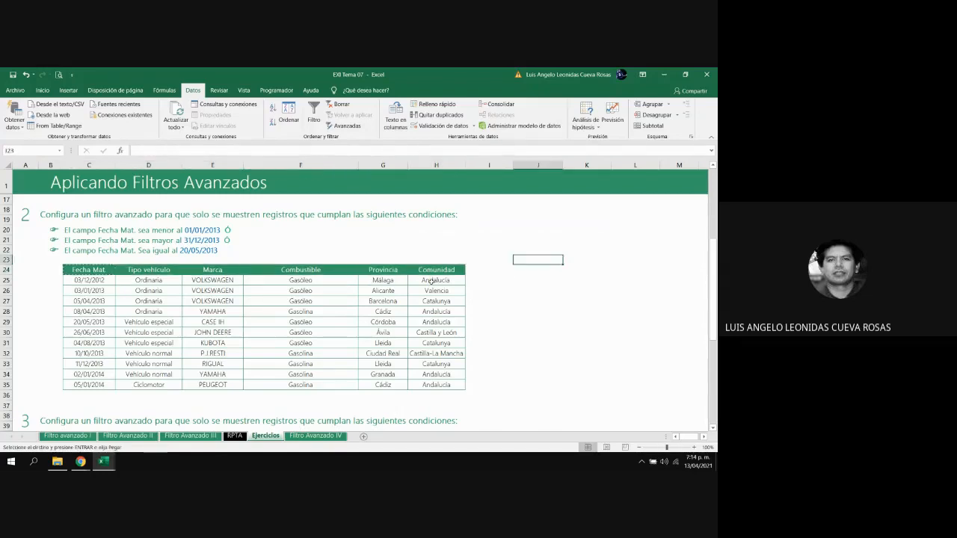
pyautogui.hotkey('ctrl', 'v')
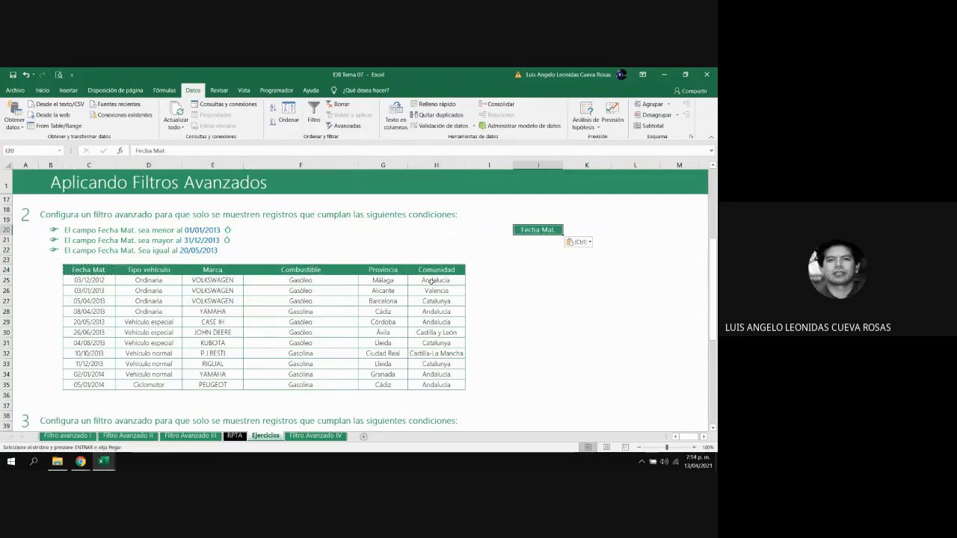
# Copy the first vehicle record's date from C25 into cell J21, under the Fecha Mat. criteria header.
pyautogui.press('Down')
pyautogui.press('Down')
pyautogui.press('Left')
pyautogui.press('Right')
pyautogui.press('Left')
pyautogui.press('Left')
pyautogui.press('Left')
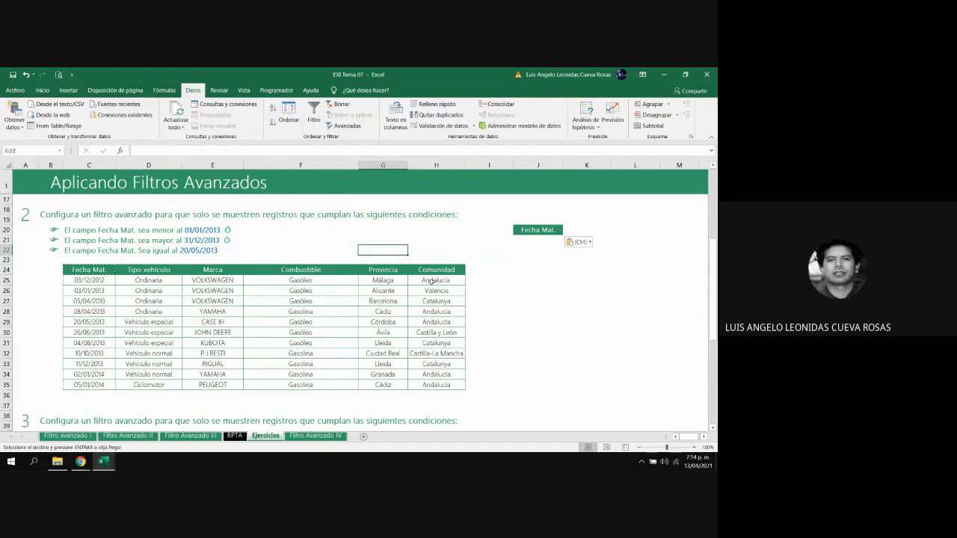
pyautogui.press('Left')
pyautogui.press('Left')
pyautogui.press('Left')
pyautogui.press('Left')
pyautogui.press('Down')
pyautogui.press('Down')
pyautogui.press('Down')
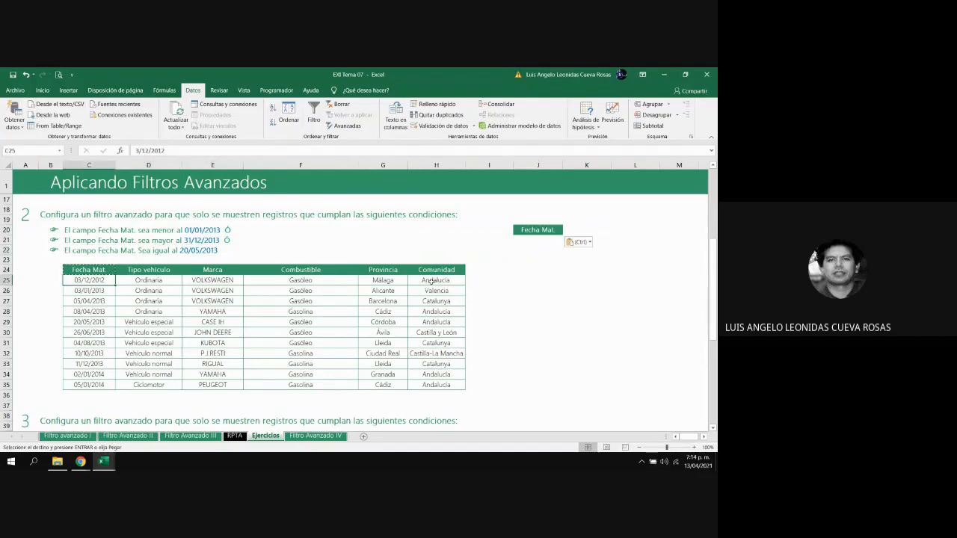
pyautogui.press('Right')
pyautogui.press('Right')
pyautogui.press('Right')
pyautogui.press('Right')
pyautogui.press('Right')
pyautogui.press('Right')
pyautogui.press('Right')
pyautogui.press('Right')
pyautogui.press('Right')
pyautogui.press('Right')
pyautogui.press('Left')
pyautogui.press('Left')
pyautogui.press('Up')
pyautogui.press('Up')
pyautogui.press('Up')
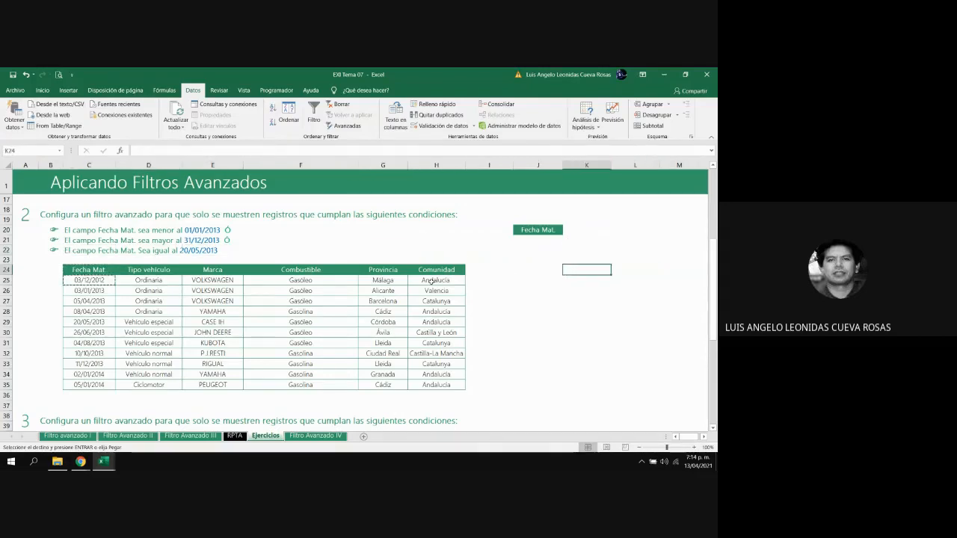
pyautogui.press('Left')
pyautogui.press('Up')
pyautogui.press('Return')
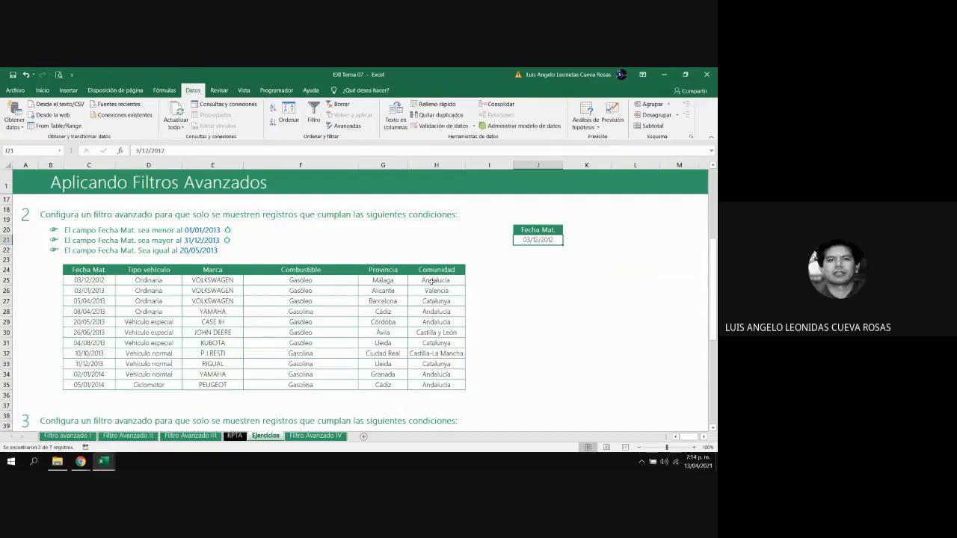
# Replace the content of cell J21 with the date criterion <01/01/2013.
pyautogui.press('Delete')
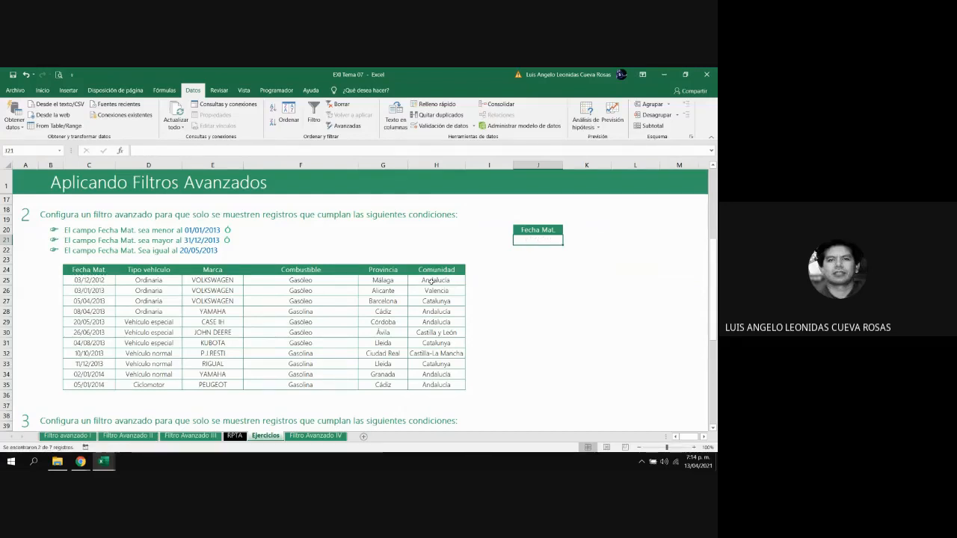
pyautogui.write('<01/0')
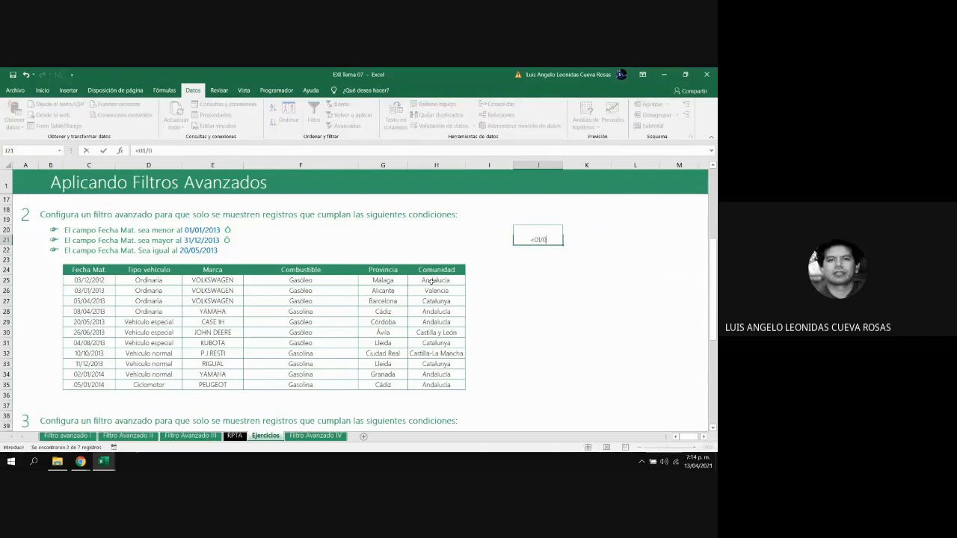
pyautogui.write('1/2013')
pyautogui.hotkey('ctrl', 'Return')
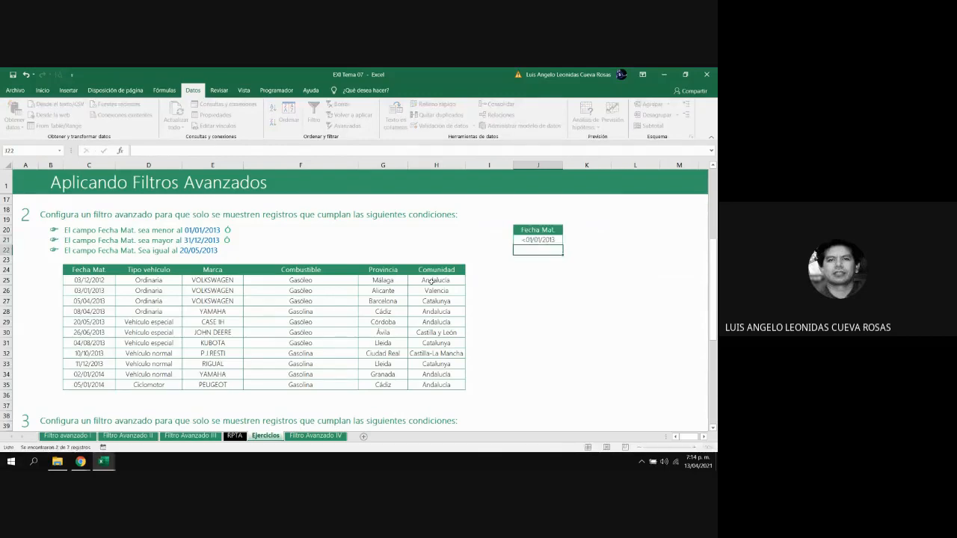
# Enter the date criterion >31/12/2013 in cell J22, below the first Fecha Mat. criterion.
pyautogui.hotkey('ctrl', 'c')
pyautogui.press('Down')
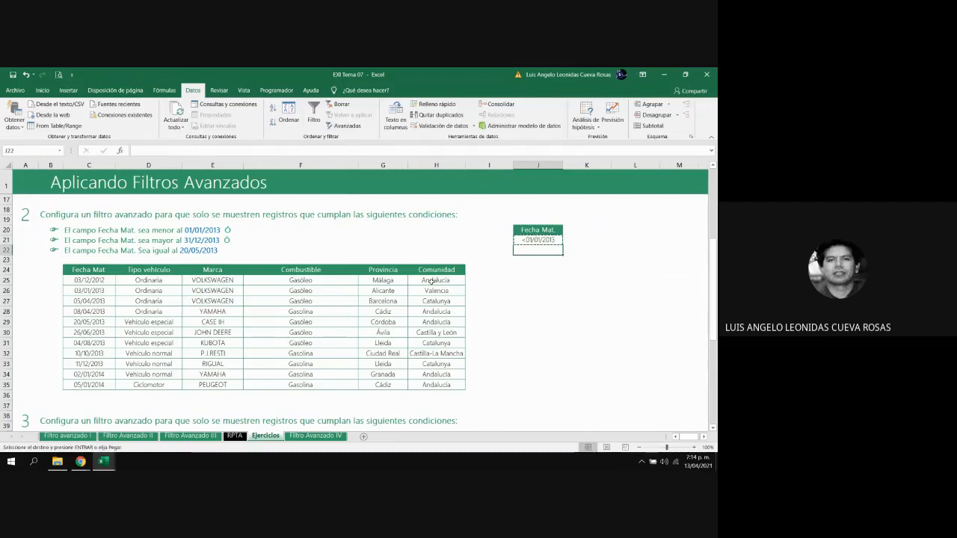
pyautogui.press('Escape')
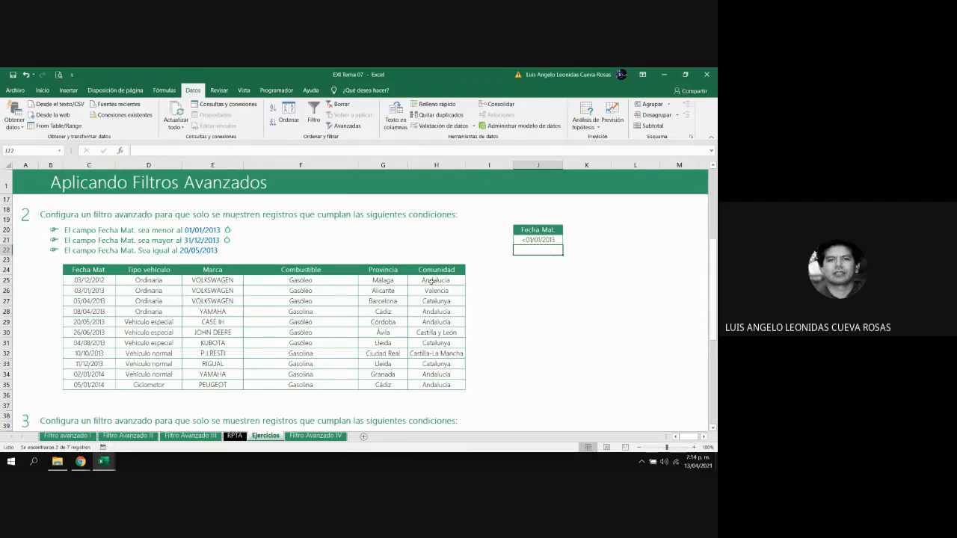
pyautogui.write('>')
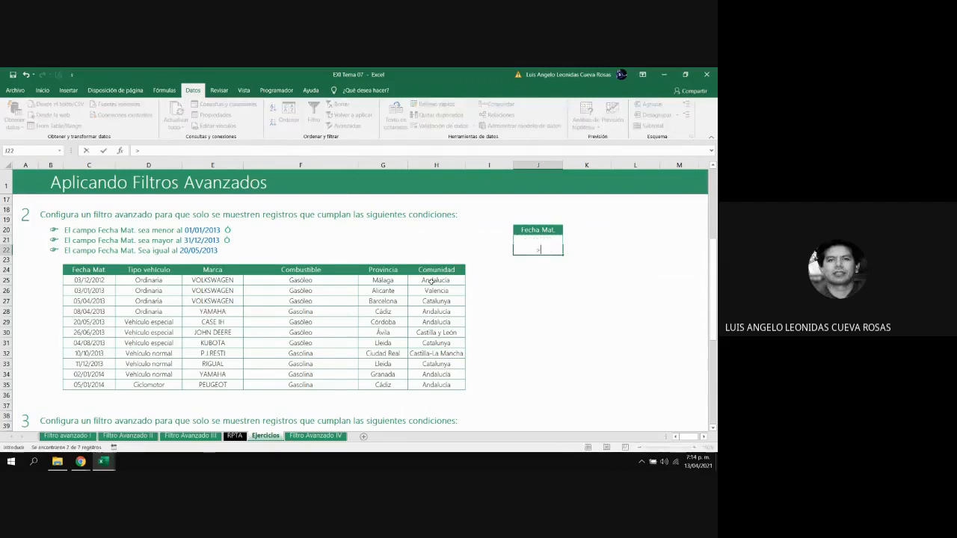
pyautogui.write('31/12/2013')
pyautogui.hotkey('ctrl', 'Return')
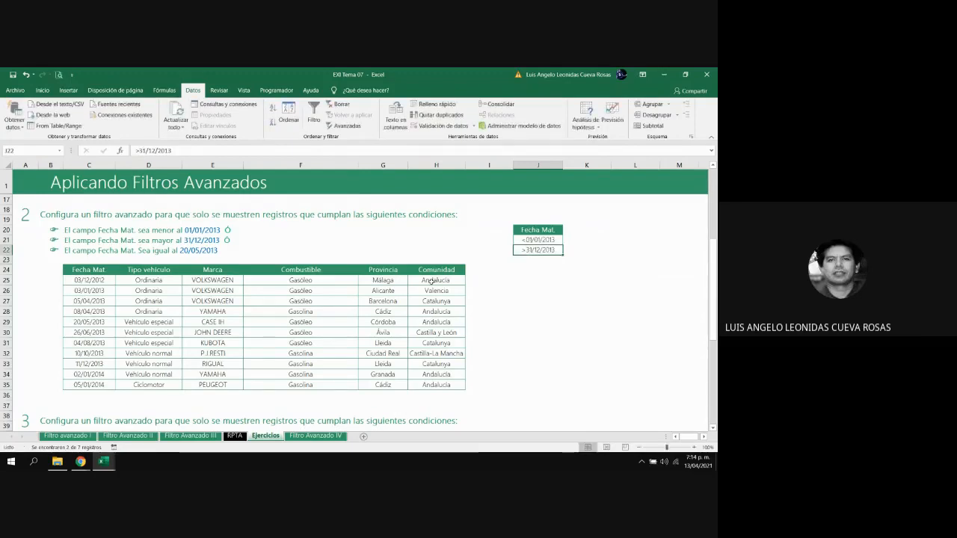
# Enter the date criterion 20/05/2013 in cell J23, below the other Fecha Mat. criteria.
pyautogui.press('Down')
pyautogui.hotkey('ctrl', 'd')
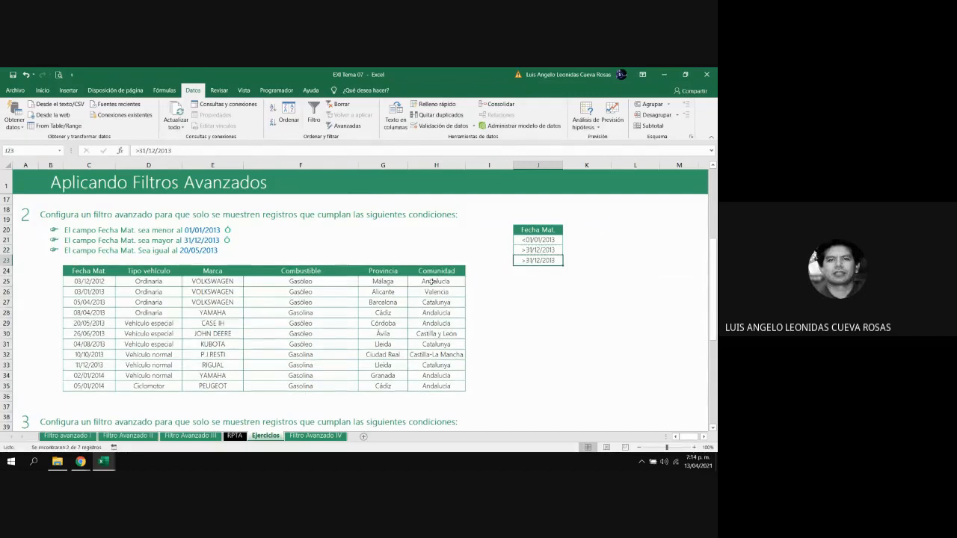
pyautogui.press('Delete')
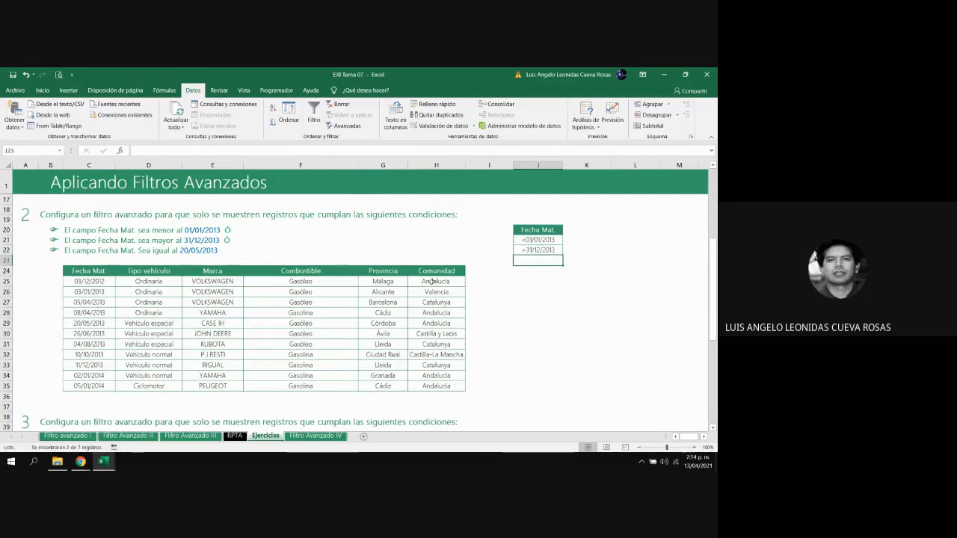
pyautogui.write('20/05')
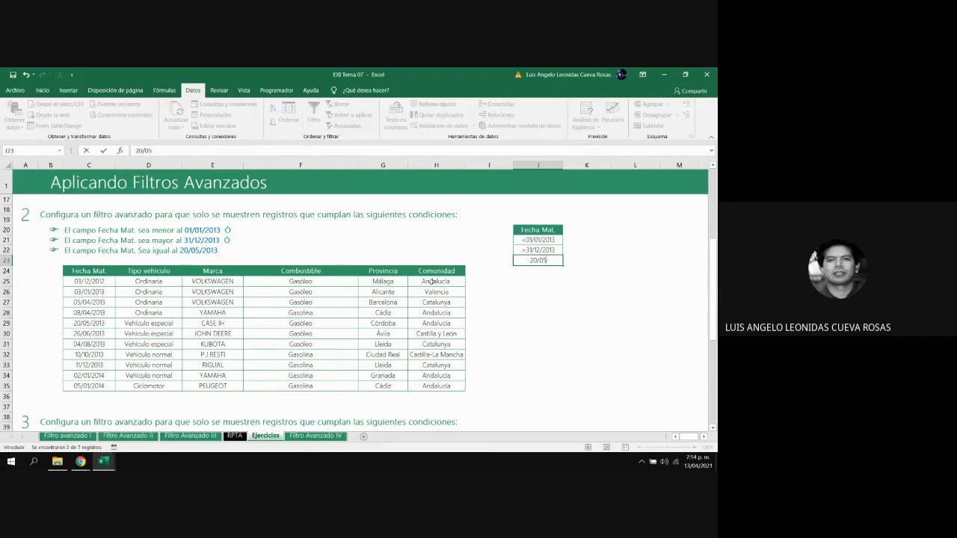
pyautogui.write('/2013')
pyautogui.press('Return')
# Review the finished Fecha Mat. criteria range from J20 to J23.
pyautogui.press('Up')
pyautogui.press('Up')
pyautogui.press('Up')
pyautogui.press('Up')
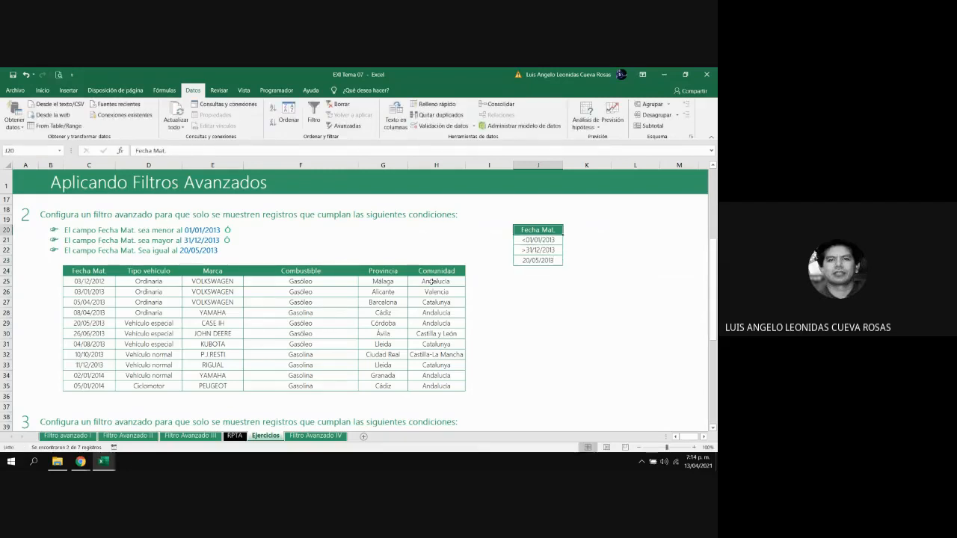
pyautogui.hotkey('ctrl', 'shift', 'Down')
pyautogui.hotkey('shift', 'Down')
pyautogui.hotkey('shift', 'Down')
pyautogui.hotkey('shift', 'Down')
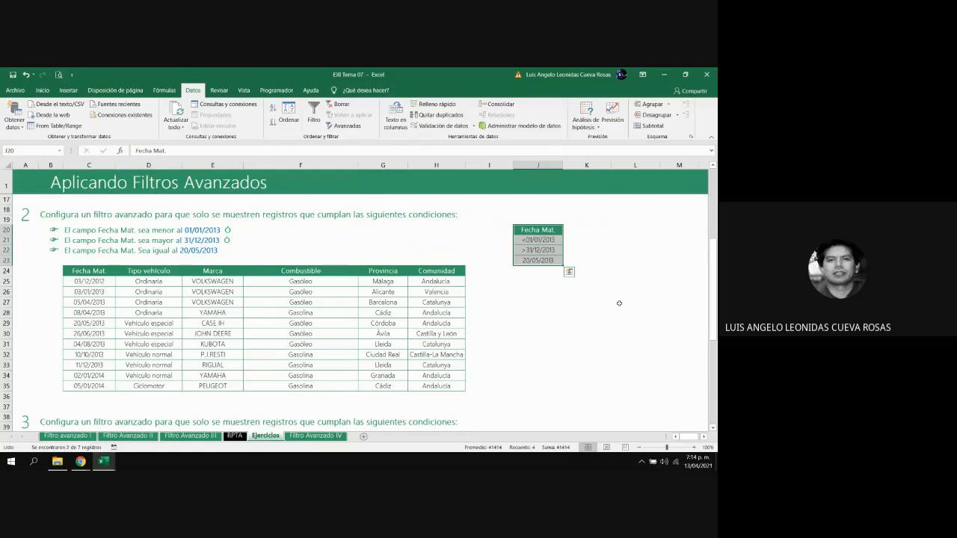
pyautogui.press('Down')
pyautogui.press('Down')
pyautogui.press('Down')
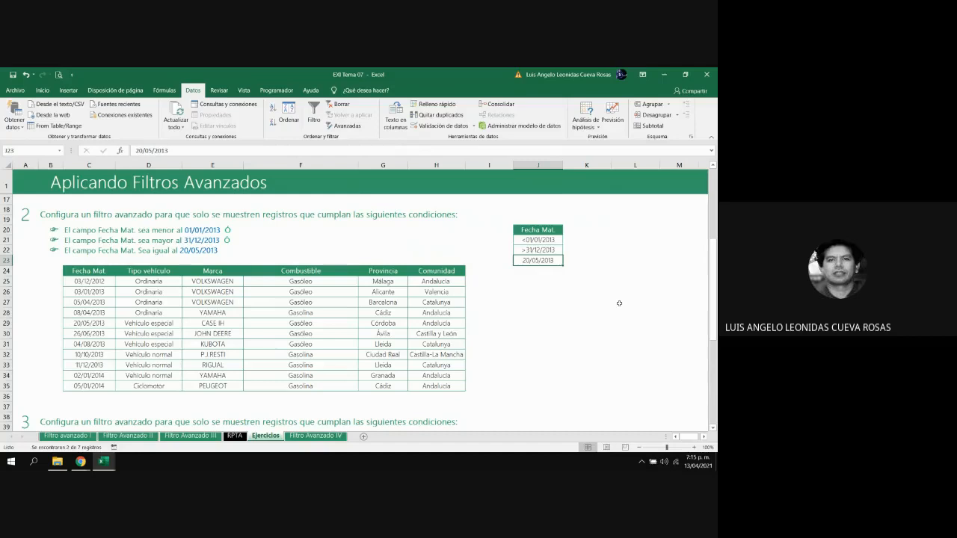
pyautogui.press('Down')
pyautogui.press('Down')
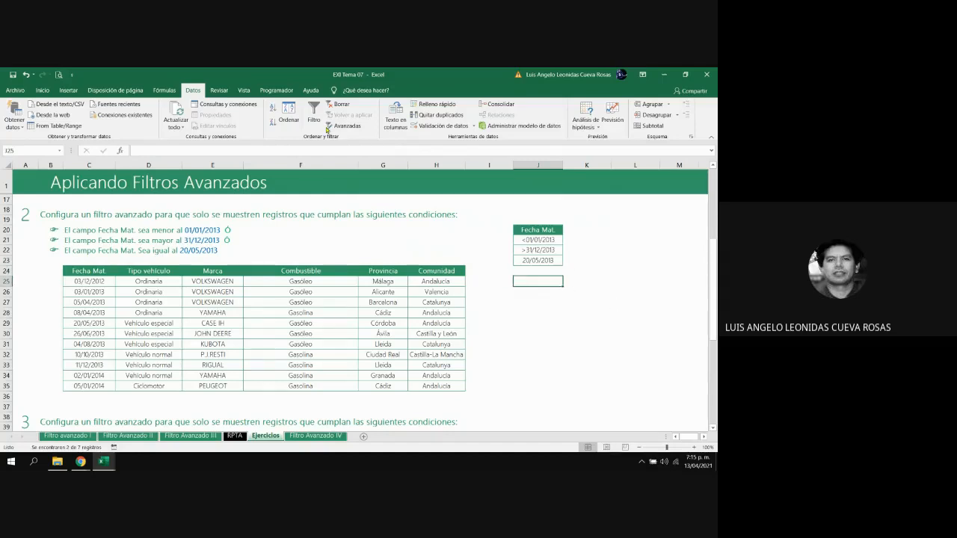
# Start an Advanced Filter and clear the previous exercise's list range and criteria range.
pyautogui.click(326, 127)
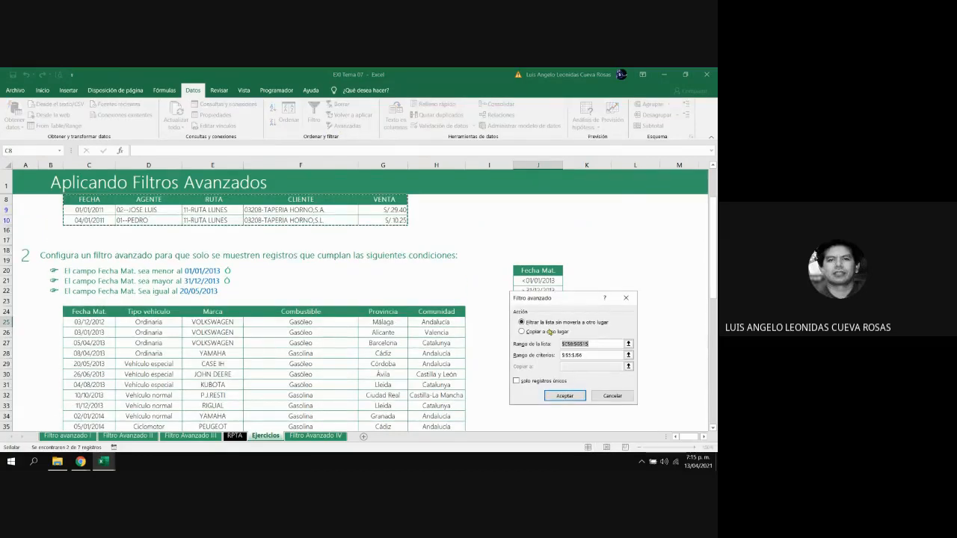
pyautogui.press('Delete')
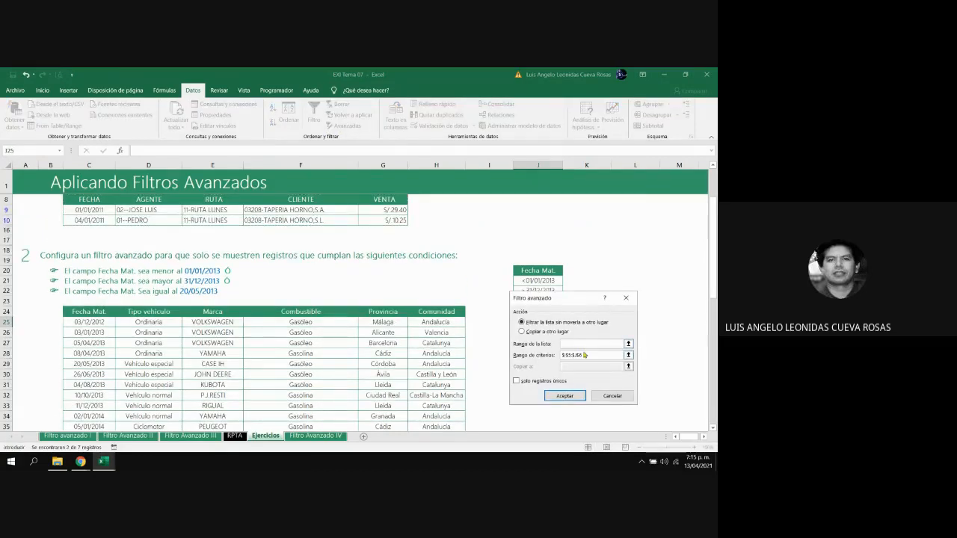
pyautogui.click(584, 355)
pyautogui.press('BackSpace')
pyautogui.press('BackSpace')
pyautogui.press('BackSpace')
pyautogui.press('BackSpace')
pyautogui.press('BackSpace')
pyautogui.press('BackSpace')
pyautogui.press('BackSpace')
pyautogui.press('BackSpace')
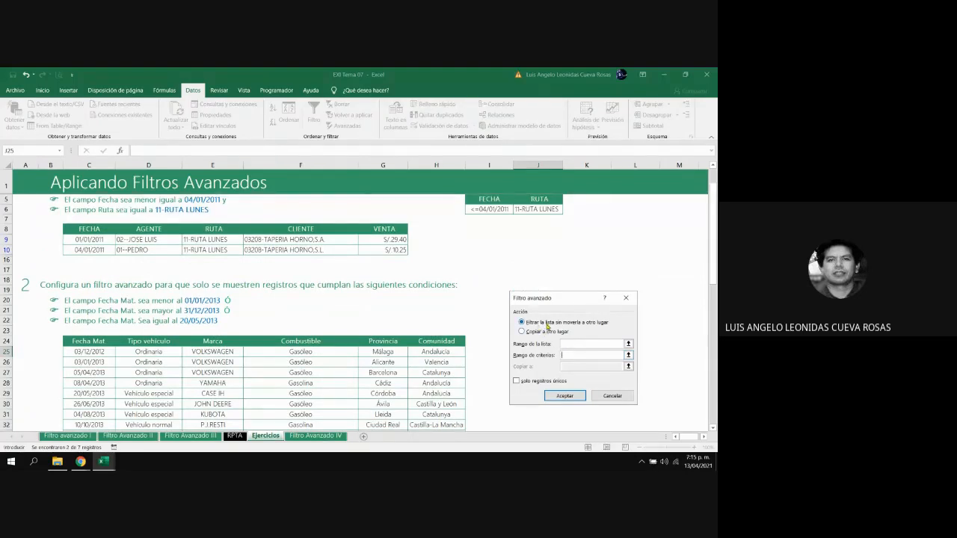
# Set the Advanced Filter's list range to exercise 2's vehicle table, $C$24:$H$35.
pyautogui.click(570, 344)
pyautogui.click(104, 342)
pyautogui.hotkey('ctrl', 'shift', 'Right')
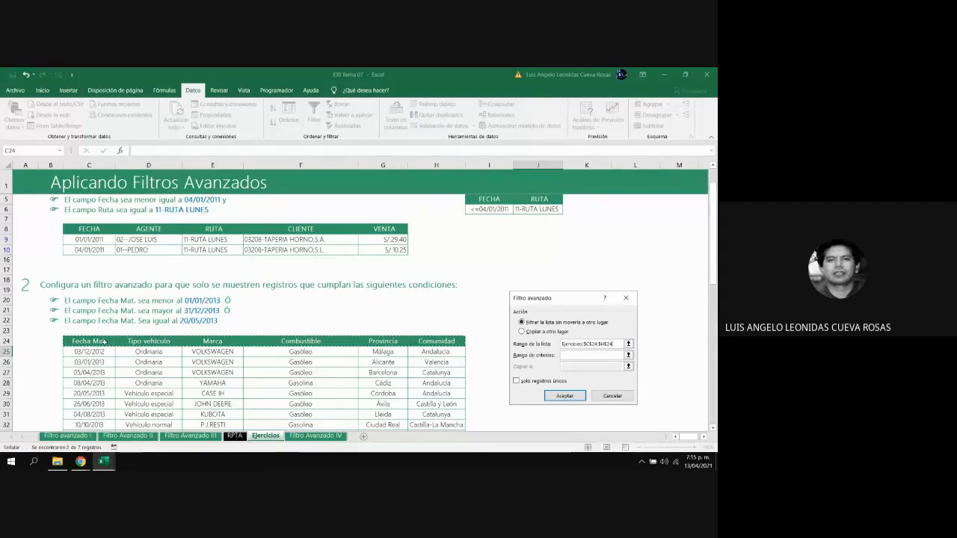
pyautogui.hotkey('ctrl', 'shift', 'Down')
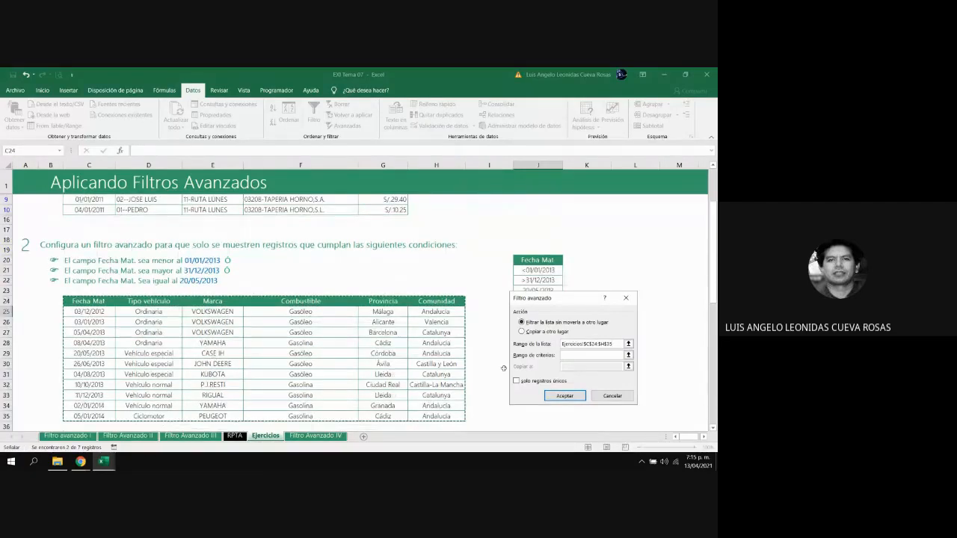
# Set the criteria range to the Fecha Mat. criteria in J20:J23 and filter the vehicle list in place.
pyautogui.click(576, 356)
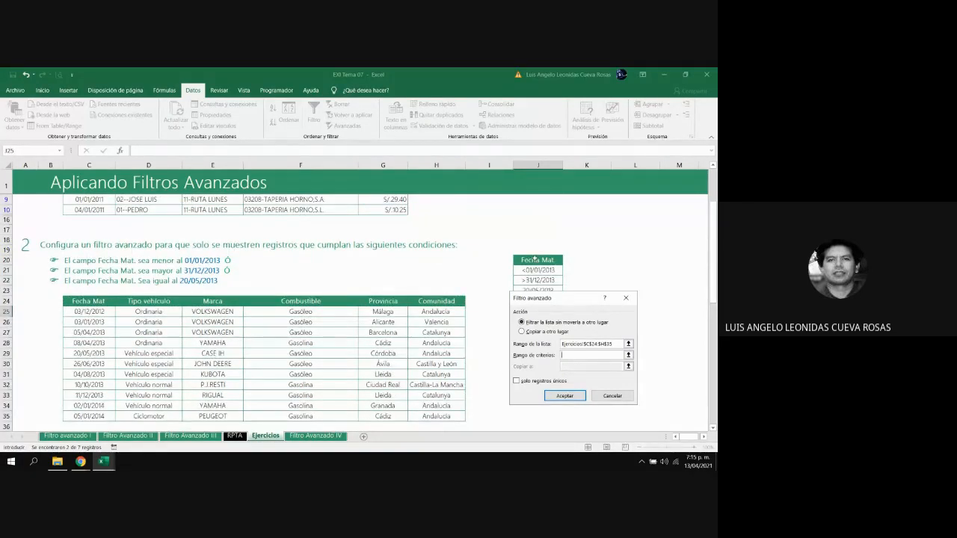
pyautogui.click(536, 259)
pyautogui.hotkey('ctrl', 'shift', 'Down')
pyautogui.scroll(-1, 535, 260)
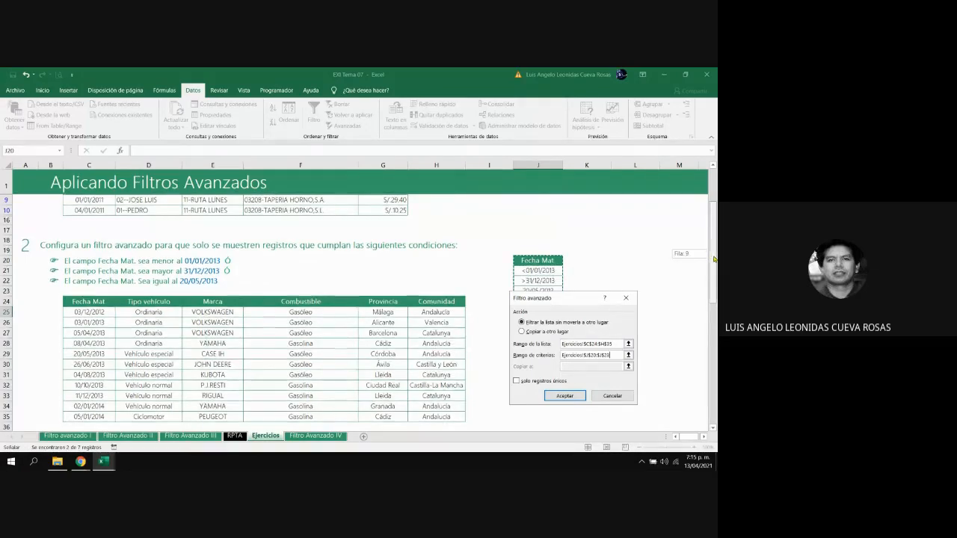
pyautogui.click(568, 395)
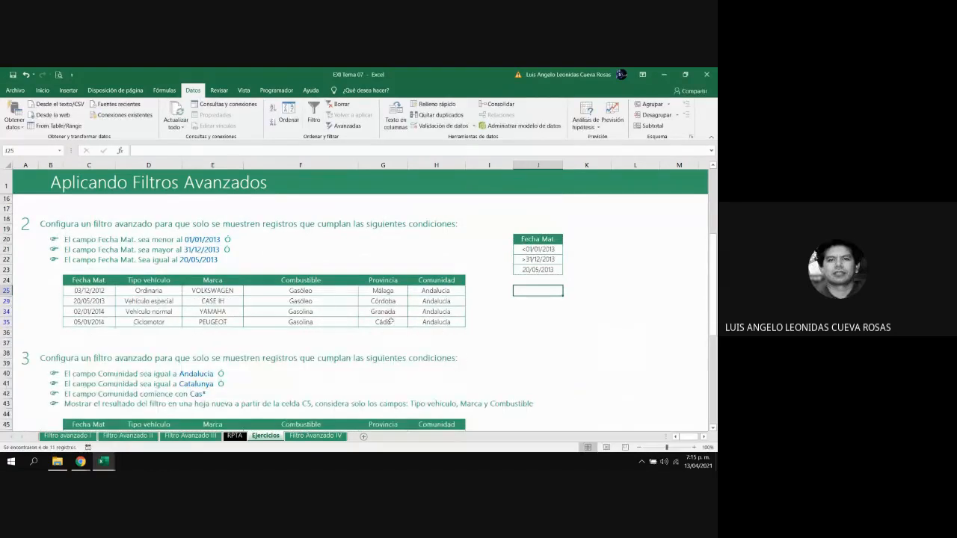
# Check the Fecha Mat. values of exercise 2's filtered records against the three date conditions.
pyautogui.click(326, 310)
pyautogui.press('Left')
pyautogui.press('Left')
pyautogui.press('Left')
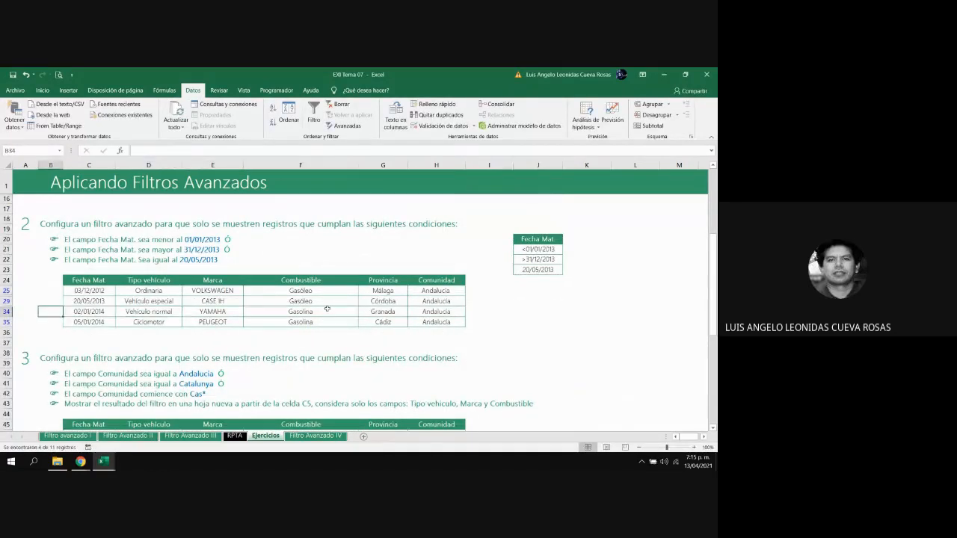
pyautogui.press('Up')
pyautogui.press('Up')
pyautogui.press('Down')
pyautogui.press('Down')
pyautogui.press('Down')
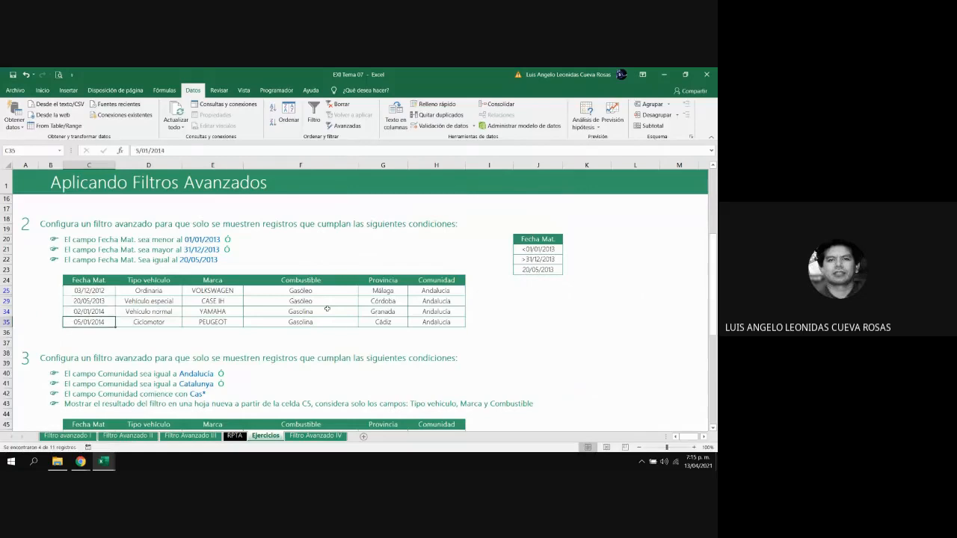
pyautogui.press('Up')
pyautogui.press('Up')
pyautogui.press('Up')
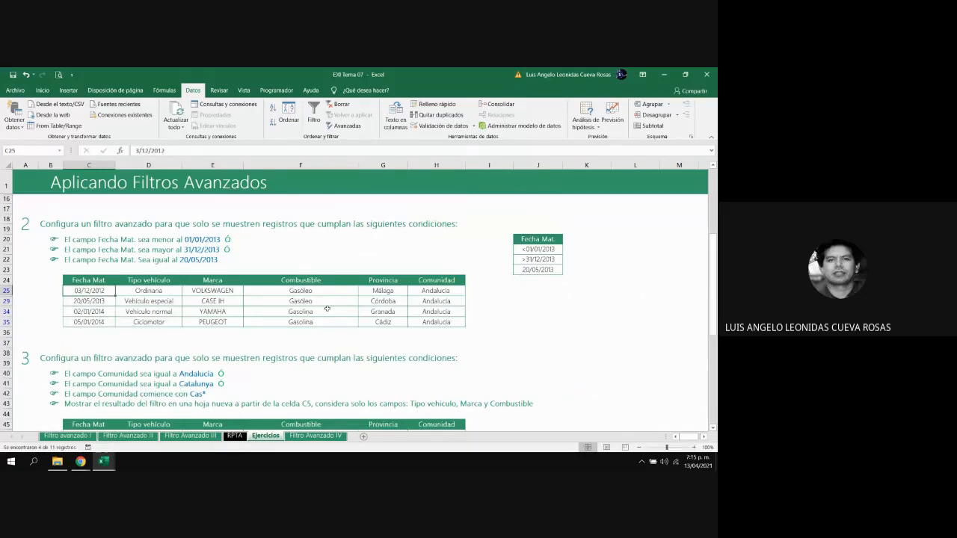
pyautogui.press('Down')
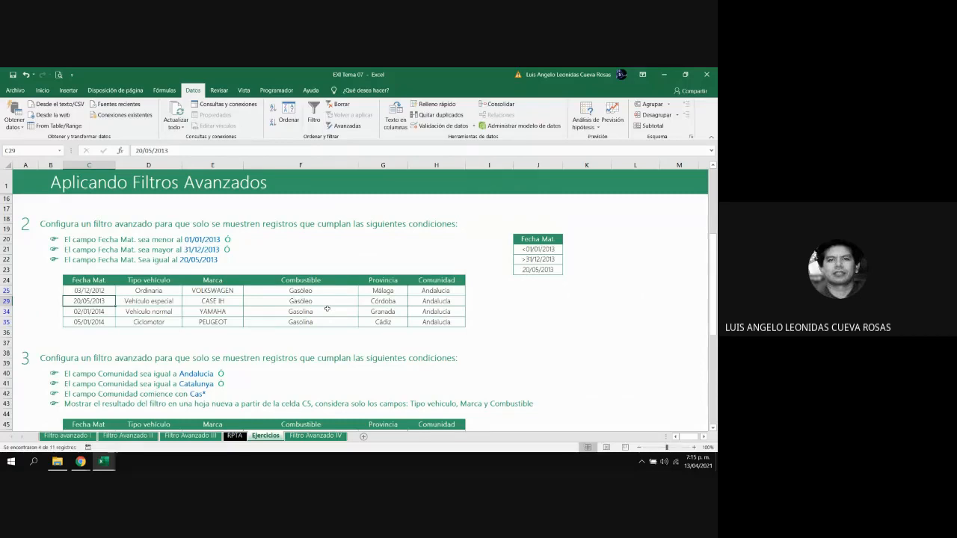
pyautogui.press('Down')
pyautogui.press('Down')
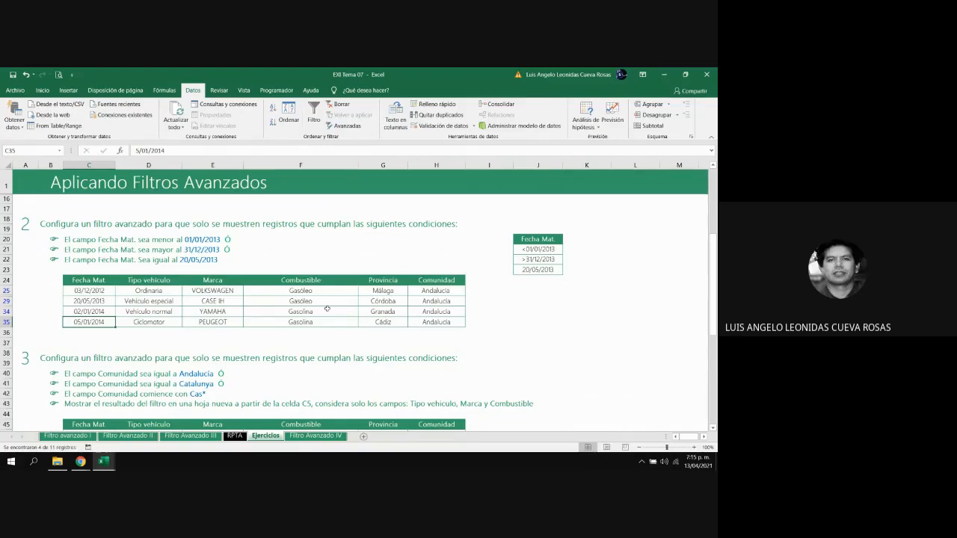
# Look over exercise 3 and its vehicle table in rows 45 to 56.
pyautogui.press('Down')
pyautogui.press('Down')
pyautogui.press('Down')
pyautogui.press('Down')
pyautogui.press('Down')
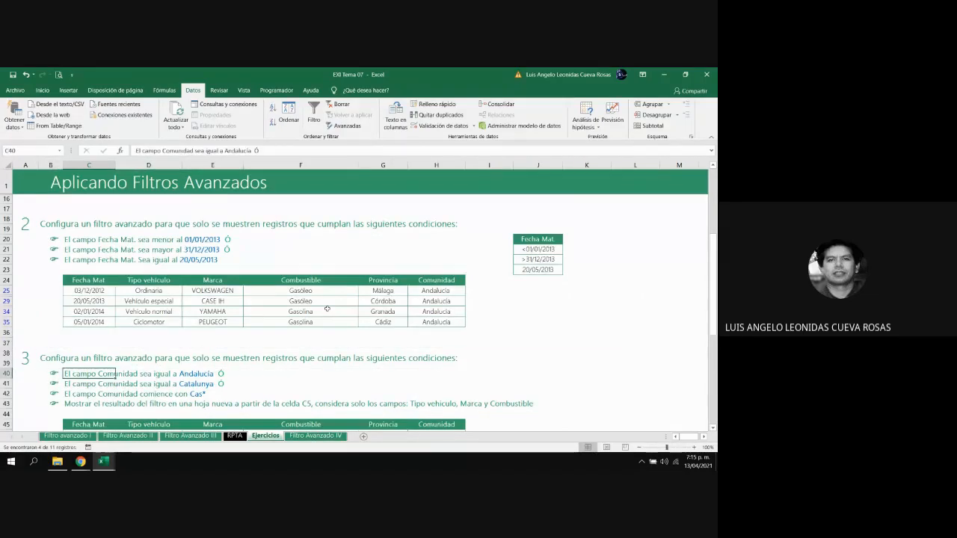
pyautogui.press('Down')
pyautogui.press('Down')
pyautogui.press('Down')
pyautogui.press('Down')
pyautogui.press('Down')
pyautogui.press('Down')
pyautogui.press('Down')
pyautogui.press('Down')
pyautogui.press('Down')
pyautogui.press('Down')
pyautogui.press('Down')
pyautogui.press('Down')
pyautogui.press('Down')
pyautogui.press('Down')
pyautogui.press('Down')
pyautogui.press('Down')
pyautogui.press('Down')
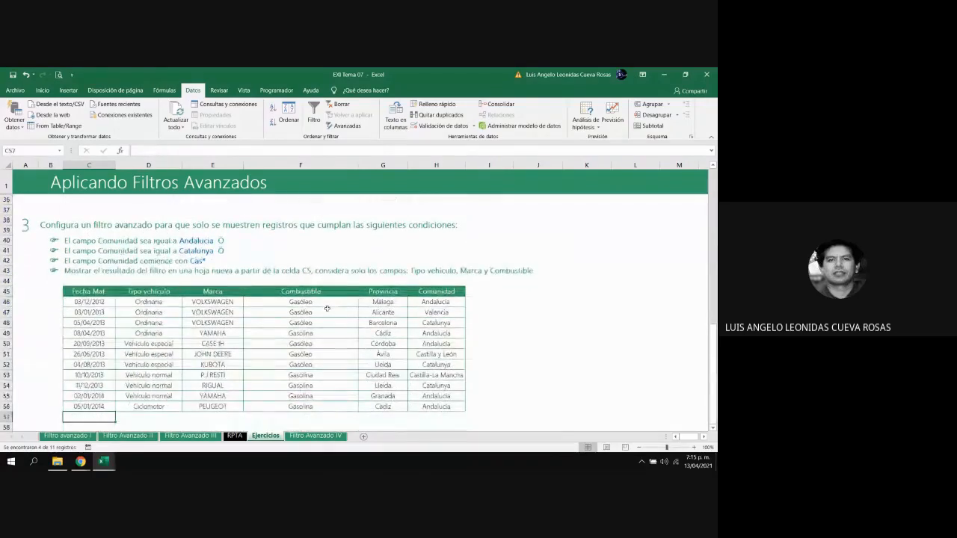
pyautogui.press('Up')
pyautogui.press('Up')
pyautogui.press('Up')
pyautogui.press('Up')
pyautogui.press('Up')
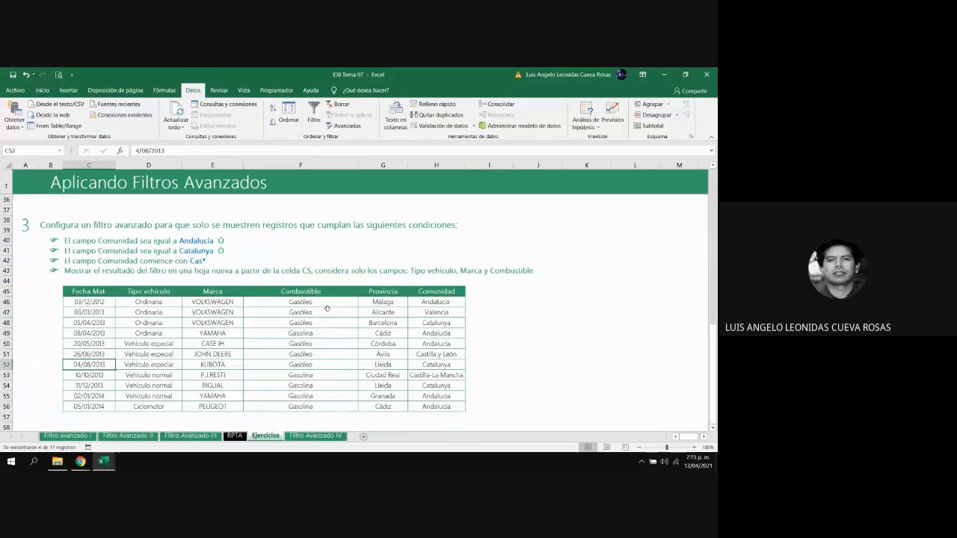
pyautogui.press('Up')
pyautogui.press('Up')
pyautogui.press('Up')
pyautogui.press('Up')
pyautogui.press('Up')
pyautogui.press('Up')
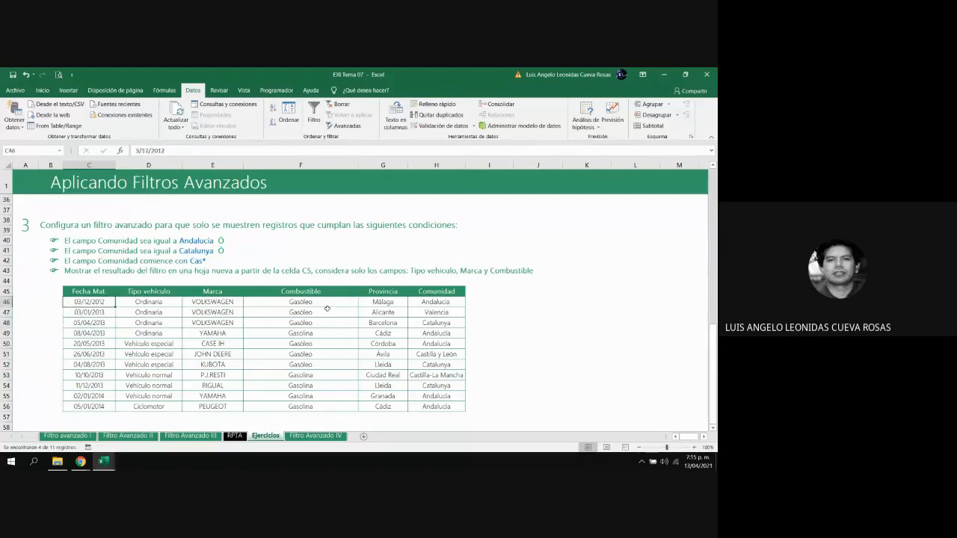
# Read exercise 3's conditions for the Comunidad field in rows 40 to 42.
pyautogui.press('Up')
pyautogui.press('Up')
pyautogui.press('Up')
pyautogui.press('Up')
pyautogui.press('Up')
pyautogui.press('Up')
pyautogui.press('Left')
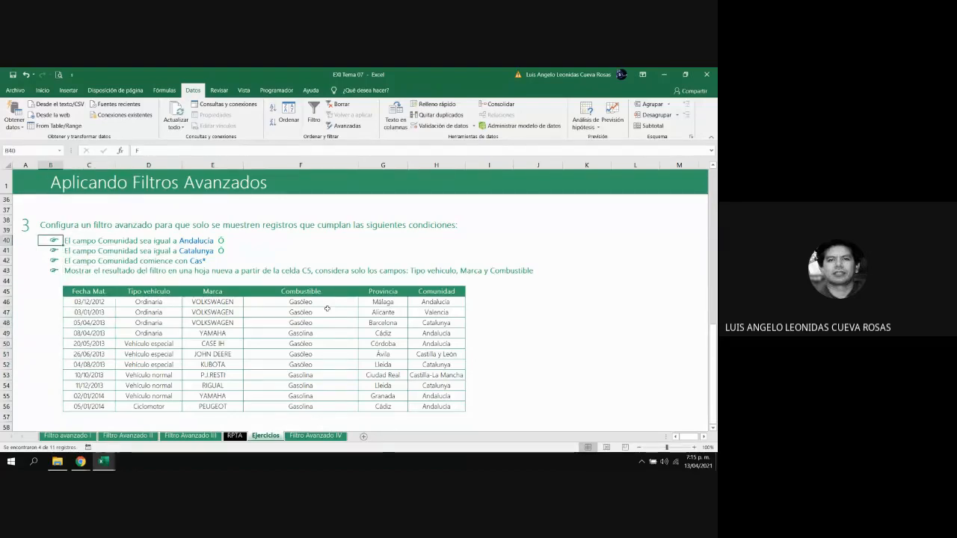
pyautogui.press('Left')
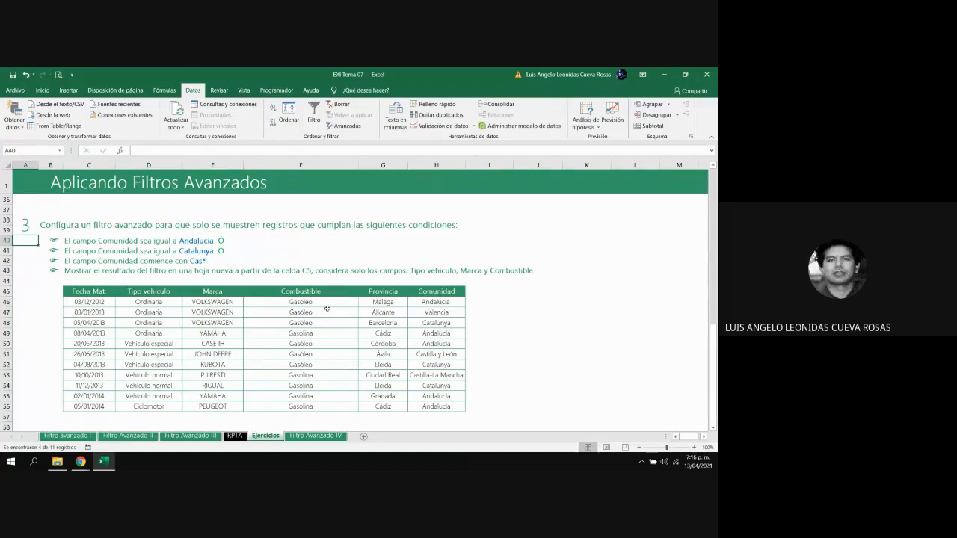
pyautogui.press('Down')
pyautogui.press('Down')
pyautogui.press('Down')
# Read the instruction in row 43 about where exercise 3's result goes and which fields it includes.
pyautogui.press('Right')
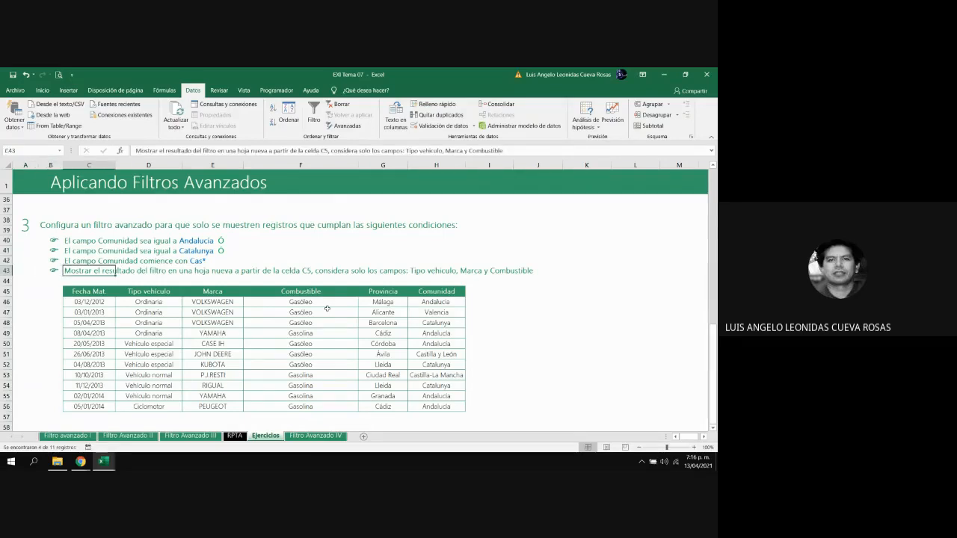
pyautogui.press('Right')
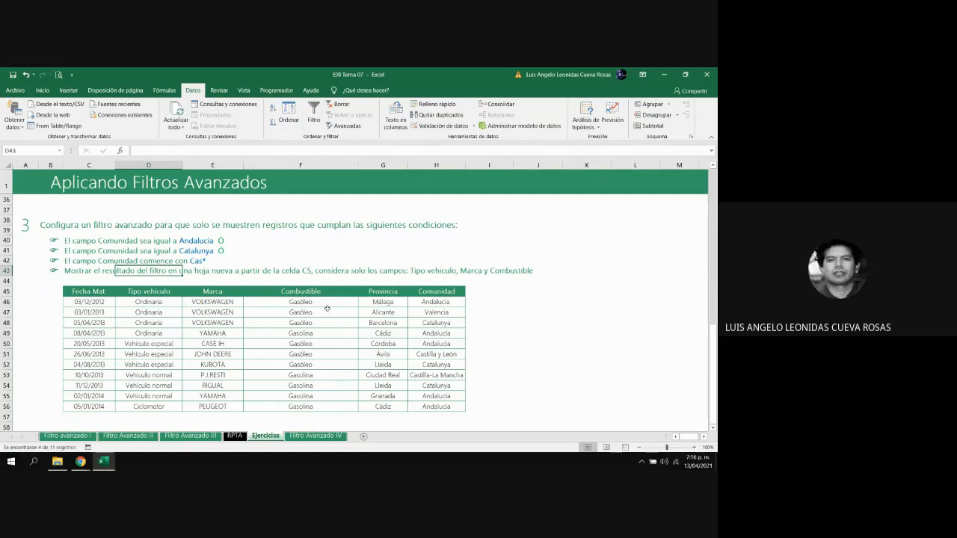
pyautogui.press('Right')
pyautogui.press('Right')
pyautogui.press('Right')
pyautogui.press('Right')
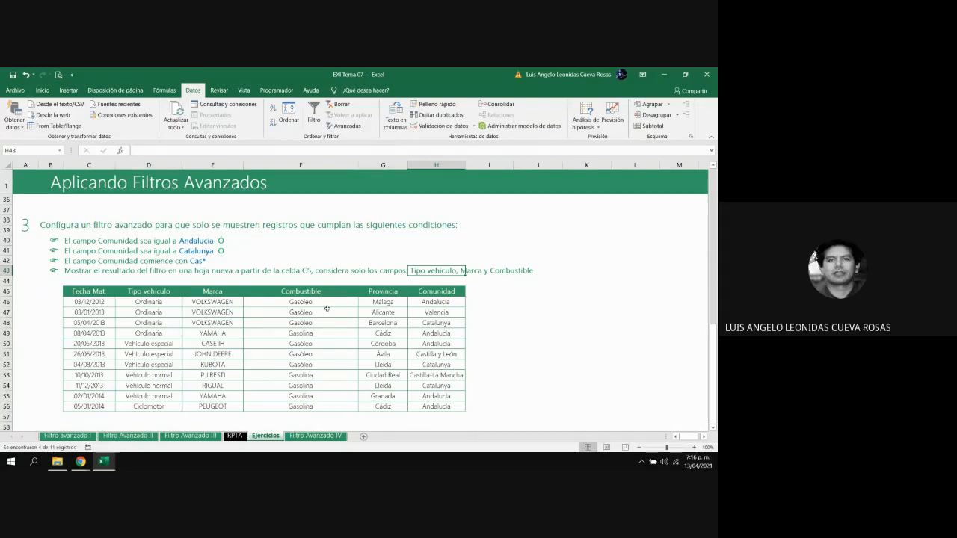
pyautogui.press('Left')
pyautogui.press('Left')
pyautogui.press('Left')
pyautogui.press('Left')
pyautogui.press('Left')
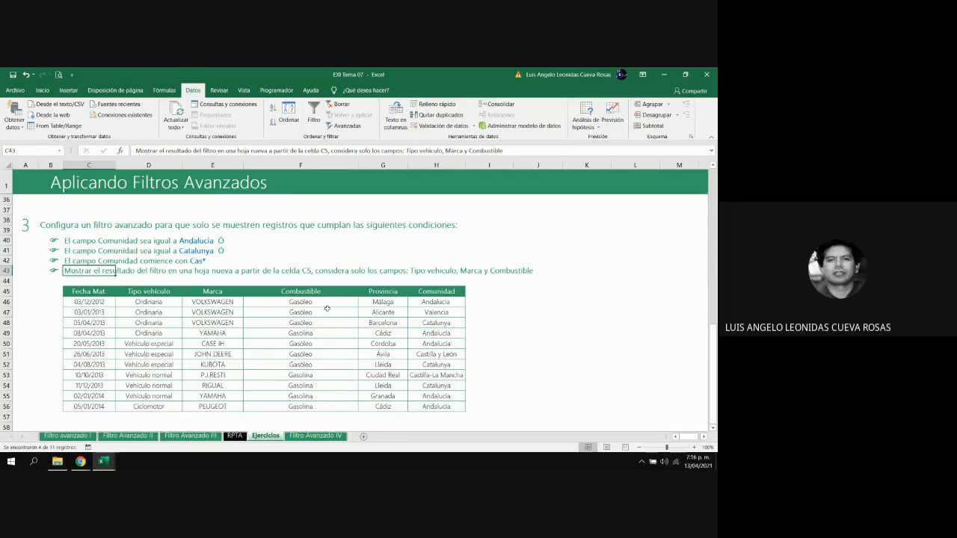
pyautogui.press('Left')
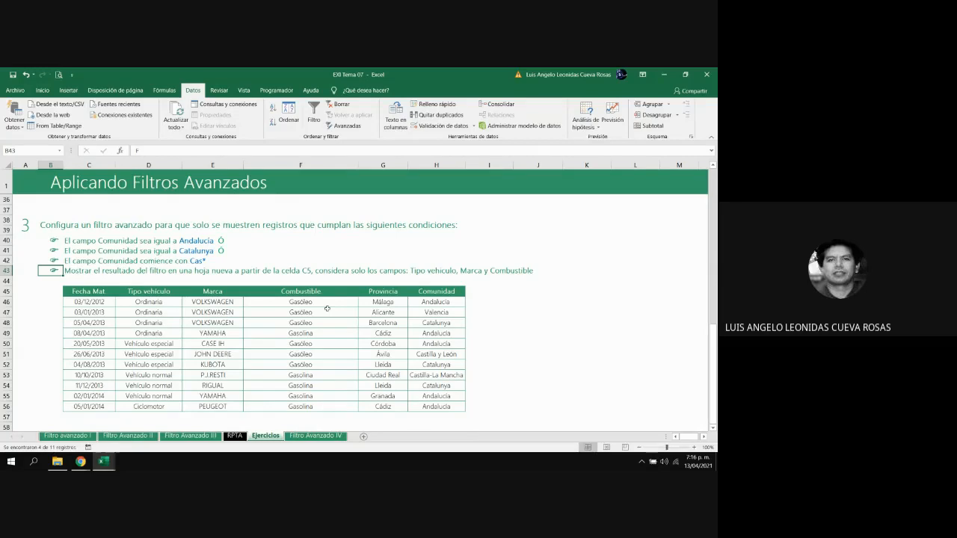
pyautogui.press('Right')
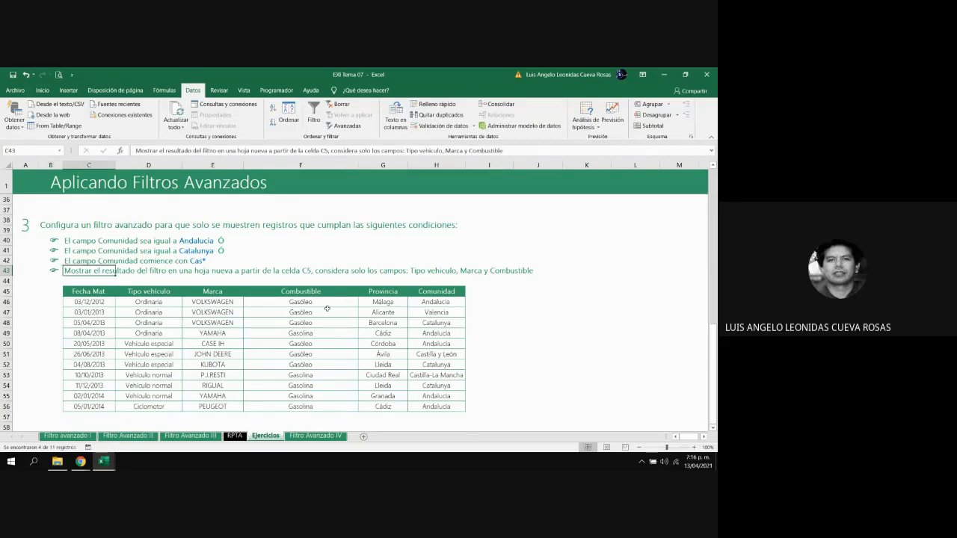
# Copy the Comunidad header from exercise 3's vehicle table into cell L39 as the criteria heading.
pyautogui.press('Down')
pyautogui.press('Down')
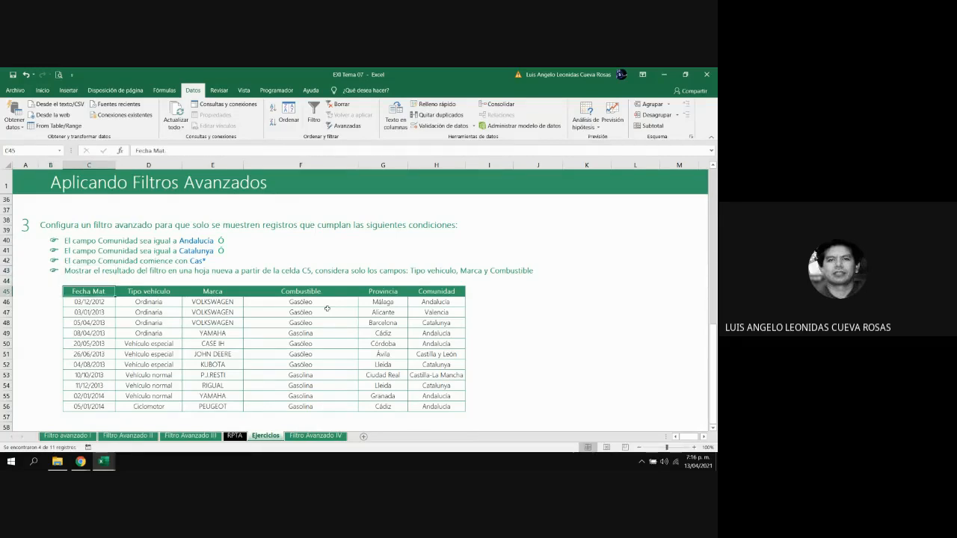
pyautogui.press('Right')
pyautogui.press('Right')
pyautogui.press('Right')
pyautogui.press('Right')
pyautogui.press('Right')
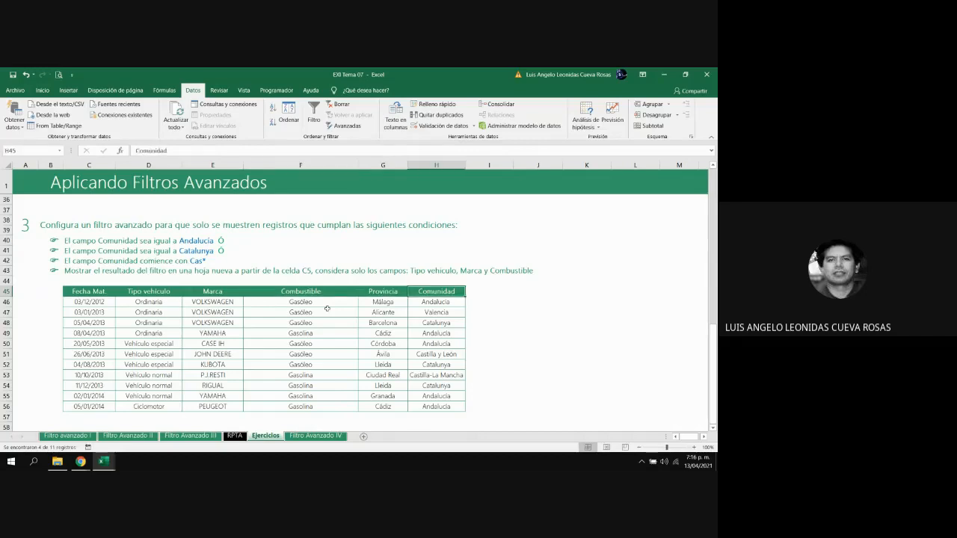
pyautogui.hotkey('ctrl', 'c')
pyautogui.press('Right')
pyautogui.press('Right')
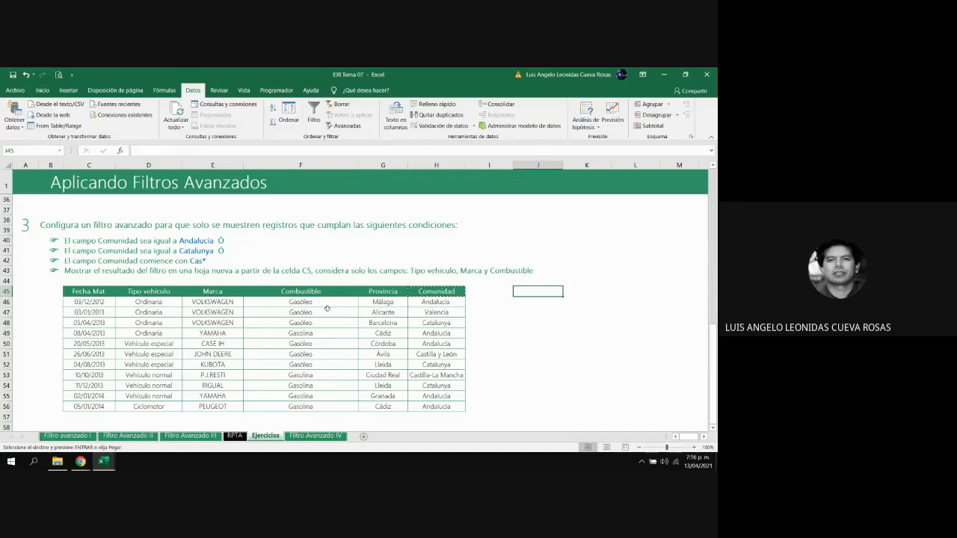
pyautogui.press('Up')
pyautogui.press('Up')
pyautogui.press('Up')
pyautogui.press('Up')
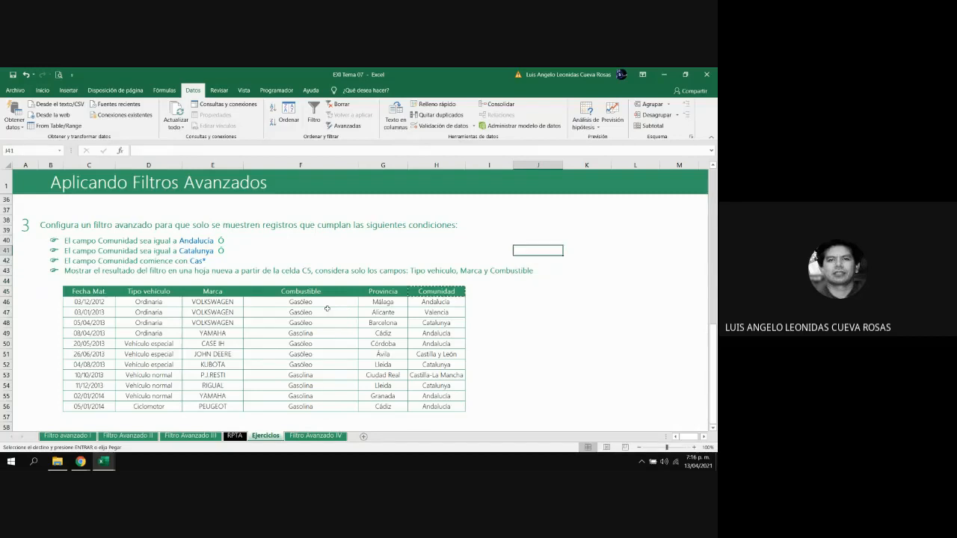
pyautogui.press('Up')
pyautogui.press('Right')
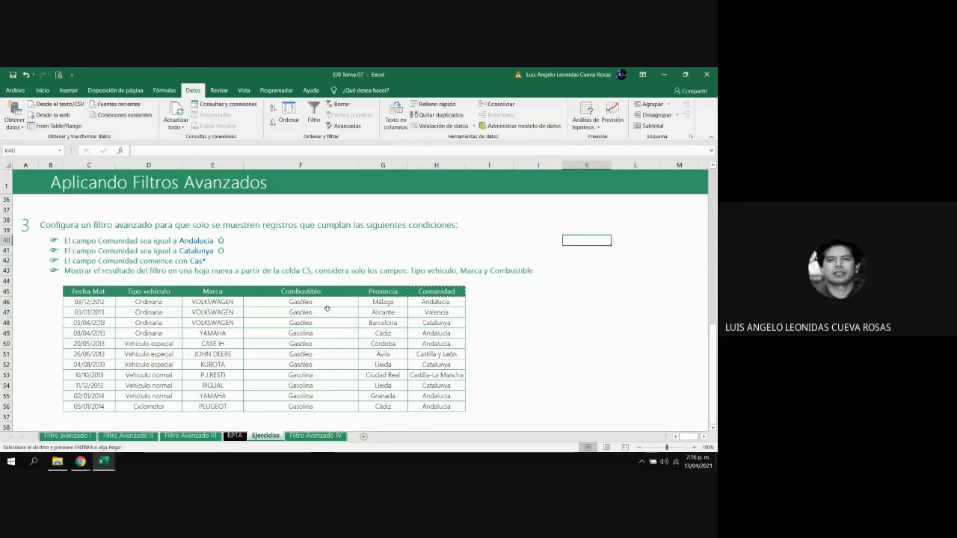
pyautogui.press('Up')
pyautogui.press('Right')
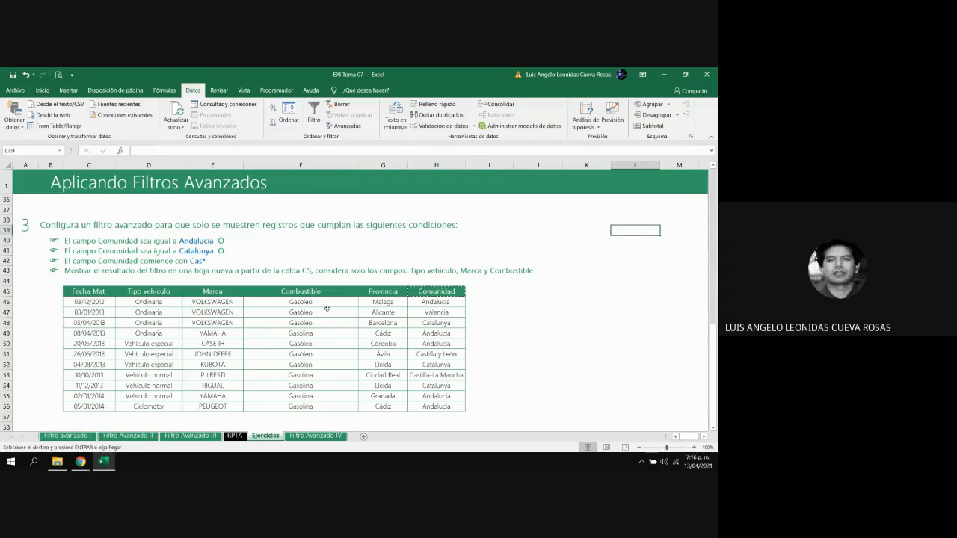
pyautogui.press('Return')
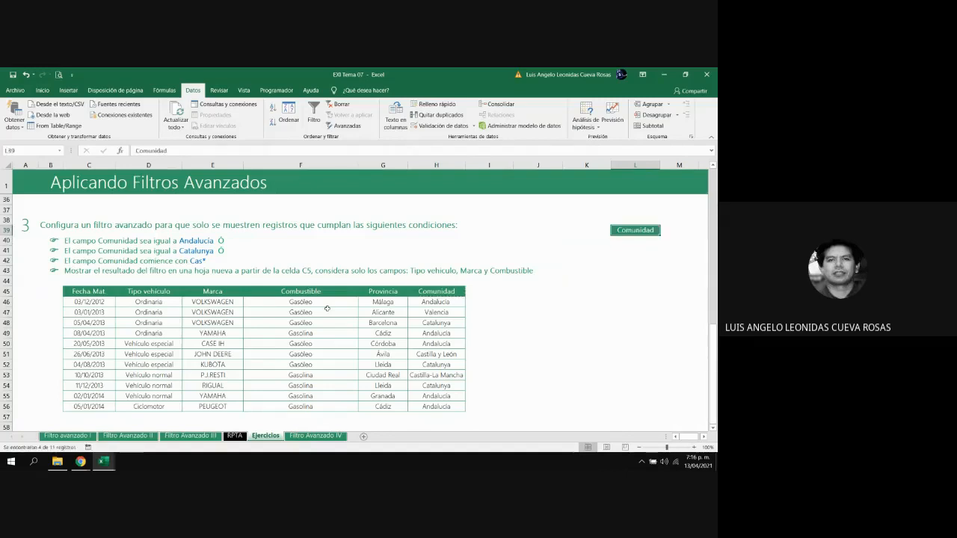
# Copy the Andalucía value from the table's first record into cell L40 under the criteria heading.
pyautogui.press('Up')
pyautogui.press('Down')
pyautogui.press('Down')
pyautogui.press('Down')
pyautogui.press('Down')
pyautogui.press('Down')
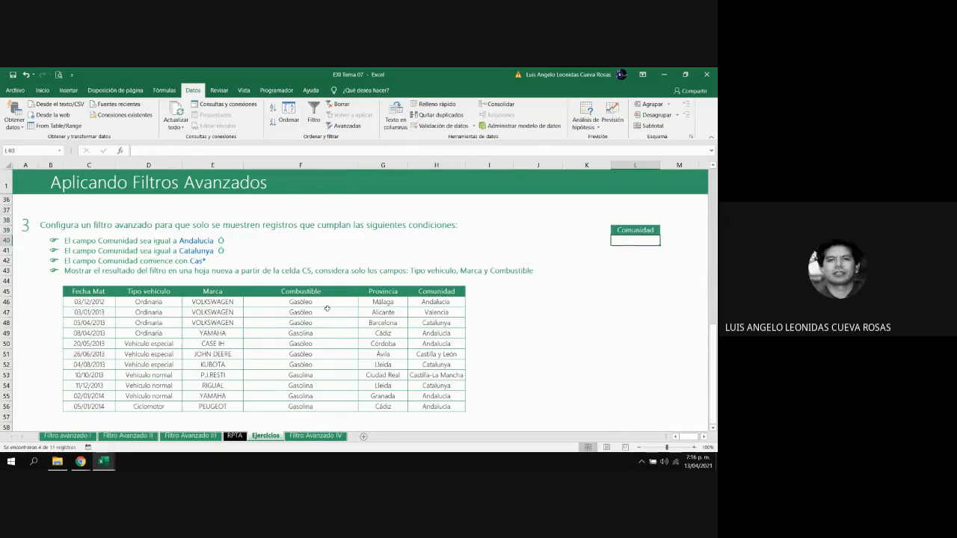
pyautogui.press('Down')
pyautogui.press('Down')
pyautogui.press('Left')
pyautogui.press('Left')
pyautogui.press('Left')
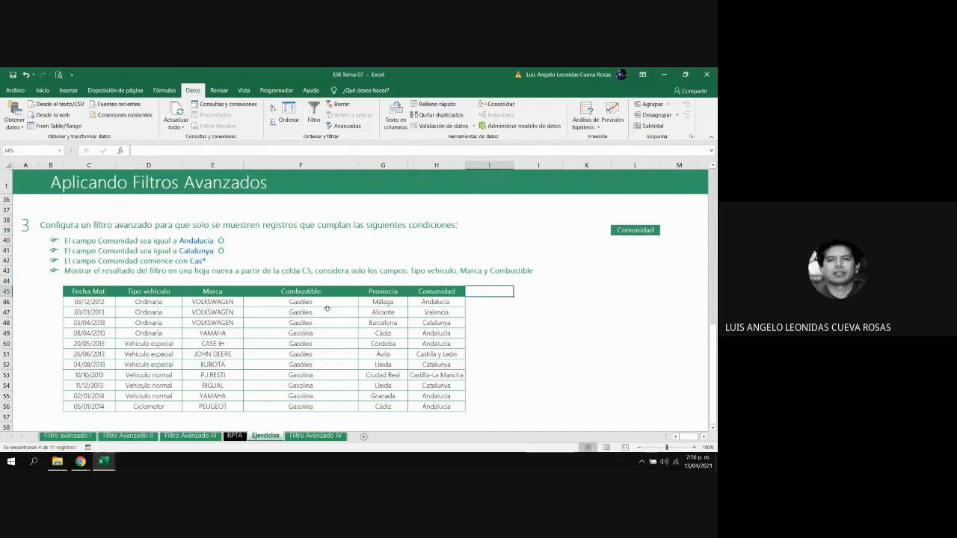
pyautogui.press('Left')
pyautogui.press('Down')
pyautogui.hotkey('ctrl', 'c')
pyautogui.press('Right')
pyautogui.press('Right')
pyautogui.press('Right')
pyautogui.press('Right')
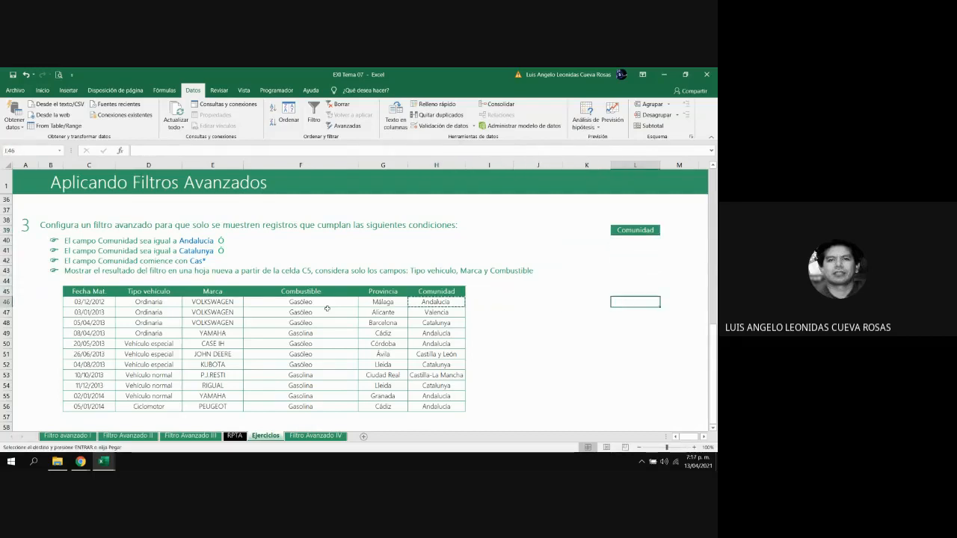
pyautogui.press('Up')
pyautogui.press('Up')
pyautogui.press('Up')
pyautogui.press('Up')
pyautogui.press('Up')
pyautogui.press('Up')
pyautogui.hotkey('ctrl', 'v')
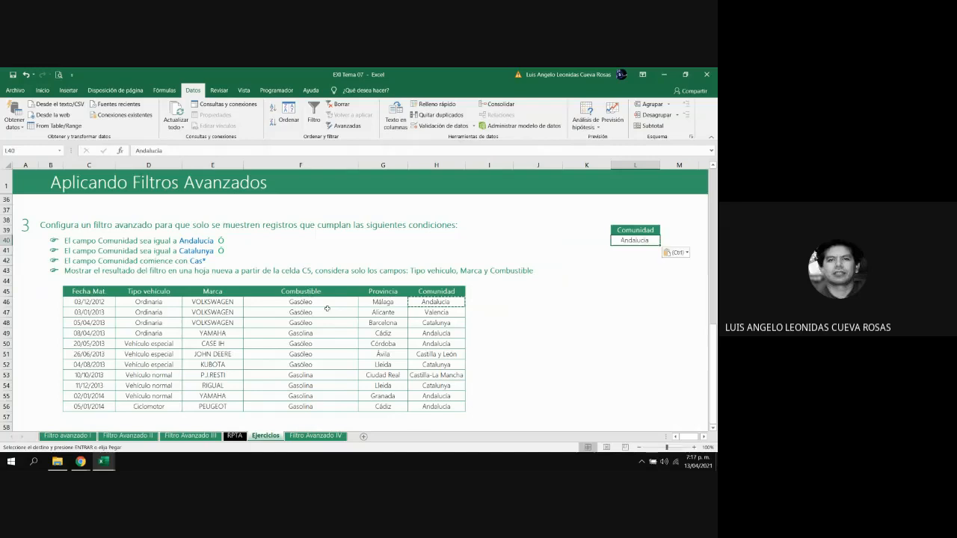
# Copy the Catalunya value from cell H54 of the table into cell L41 as the second Comunidad criterion.
pyautogui.press('Down')
pyautogui.press('Down')
pyautogui.press('Down')
pyautogui.press('Down')
pyautogui.press('Left')
pyautogui.press('Left')
pyautogui.press('Left')
pyautogui.press('Down')
pyautogui.press('Down')
pyautogui.press('Down')
pyautogui.press('Down')
pyautogui.press('Down')
pyautogui.press('Down')
pyautogui.press('Down')
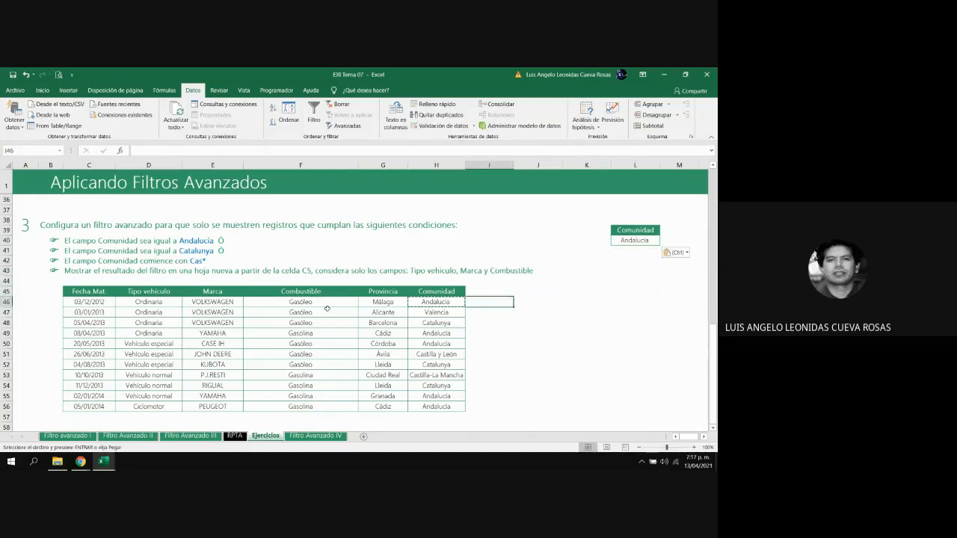
pyautogui.press('Down')
pyautogui.press('Down')
pyautogui.press('Down')
pyautogui.press('Left')
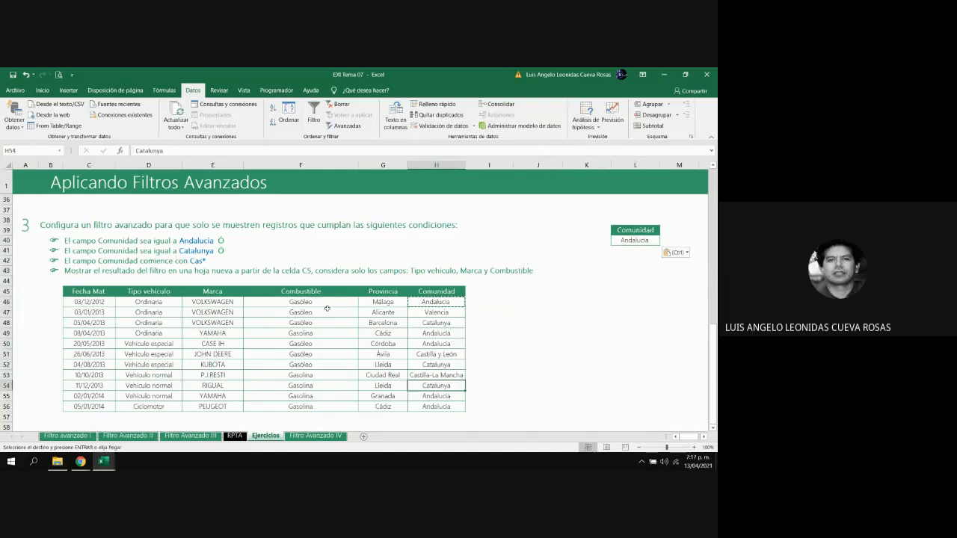
pyautogui.hotkey('ctrl', 'c')
pyautogui.press('Right')
pyautogui.press('Right')
pyautogui.press('Right')
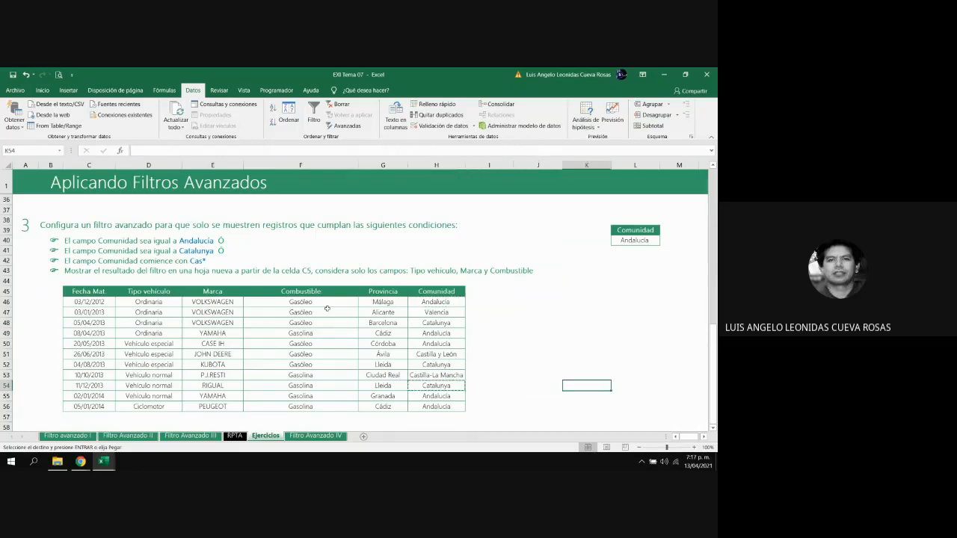
pyautogui.press('Up')
pyautogui.press('Up')
pyautogui.press('Up')
pyautogui.press('Up')
pyautogui.press('Up')
pyautogui.press('Up')
pyautogui.press('Up')
pyautogui.press('Up')
pyautogui.press('Up')
pyautogui.press('Up')
pyautogui.press('Up')
pyautogui.press('Up')
pyautogui.press('Up')
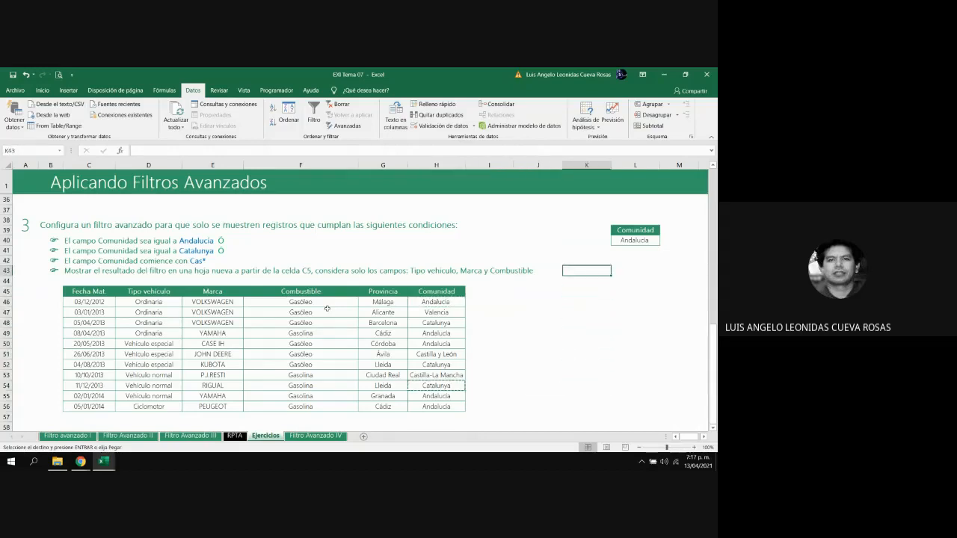
pyautogui.press('Right')
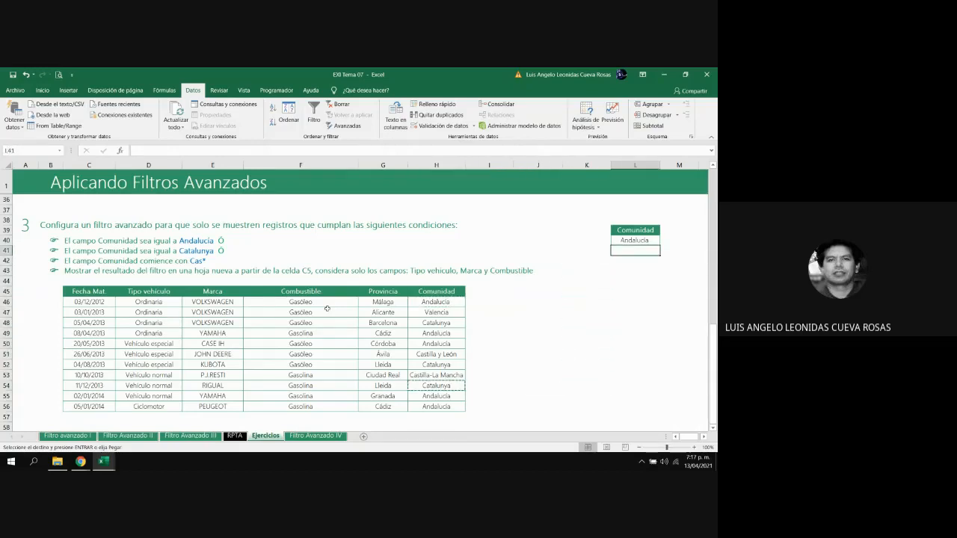
pyautogui.hotkey('ctrl', 'v')
# Enter Cas* in cell L42 as the third Comunidad criterion.
pyautogui.hotkey('ctrl', 'c')
pyautogui.press('Down')
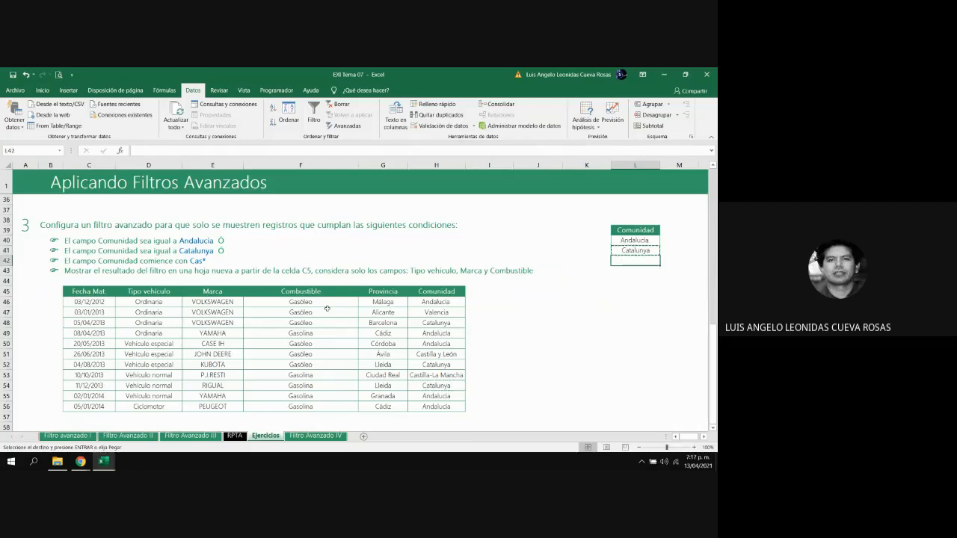
pyautogui.press('Return')
pyautogui.write('Ca')
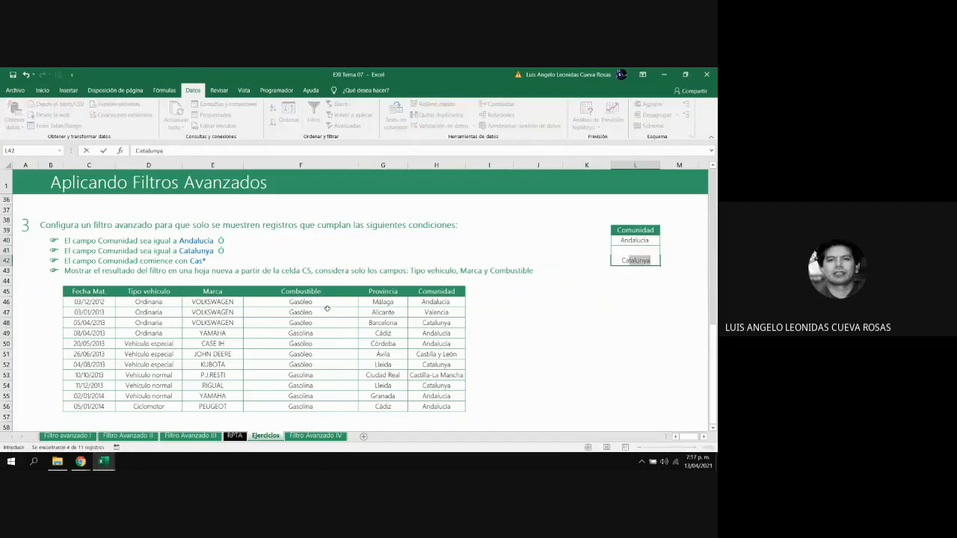
pyautogui.write('s*')
pyautogui.press('Return')
pyautogui.press('Return')
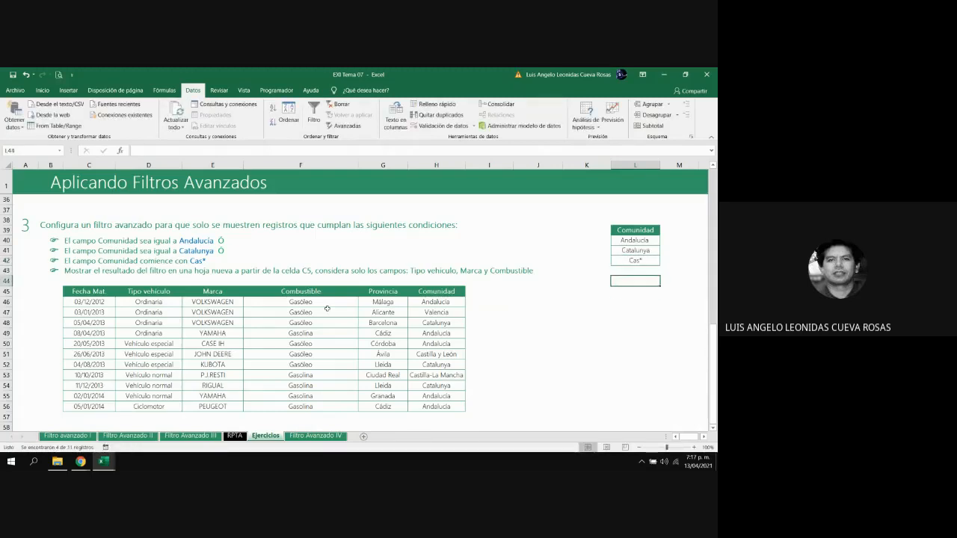
pyautogui.press('Return')
pyautogui.press('Left')
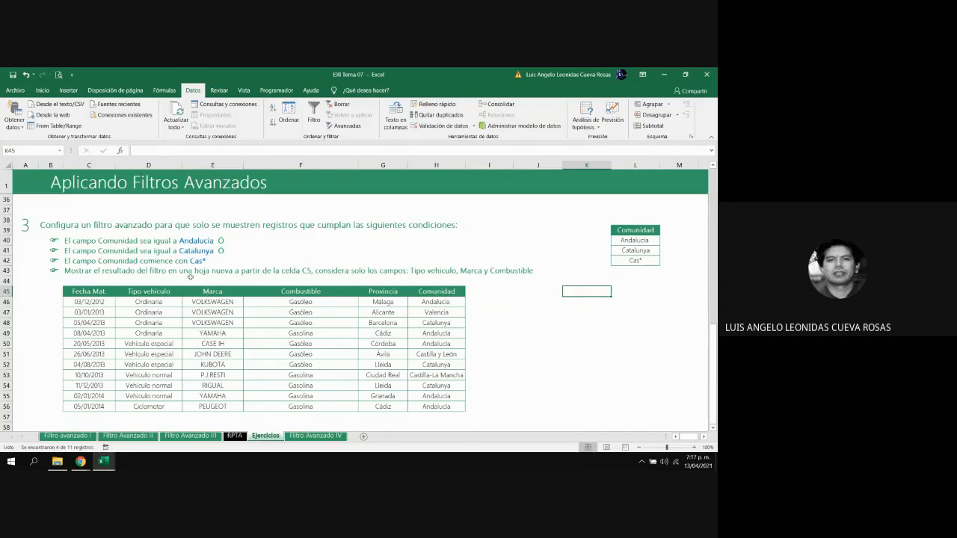
# Insert a new blank sheet after Ejercicios and select its cell C5 as the starting cell for the filter result.
pyautogui.click(364, 436)
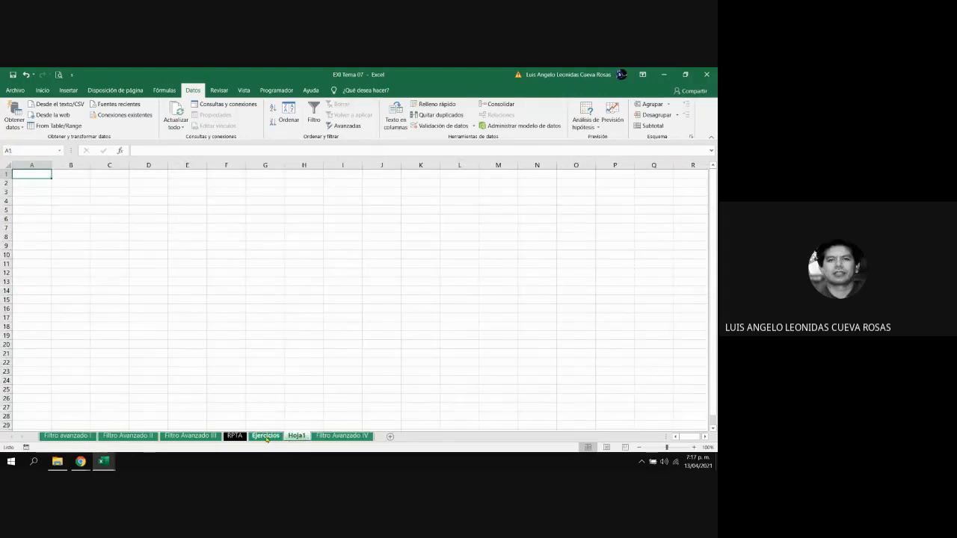
pyautogui.click(266, 436)
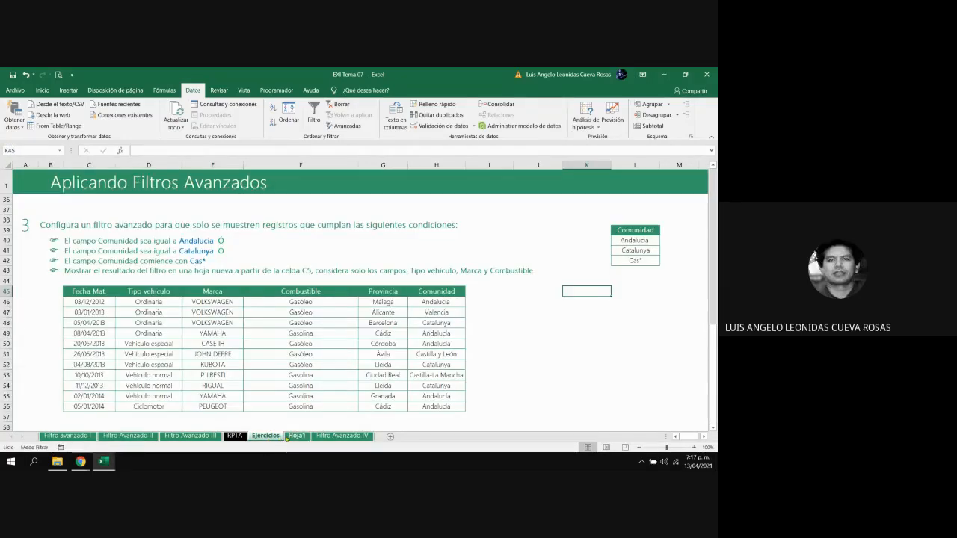
pyautogui.click(292, 436)
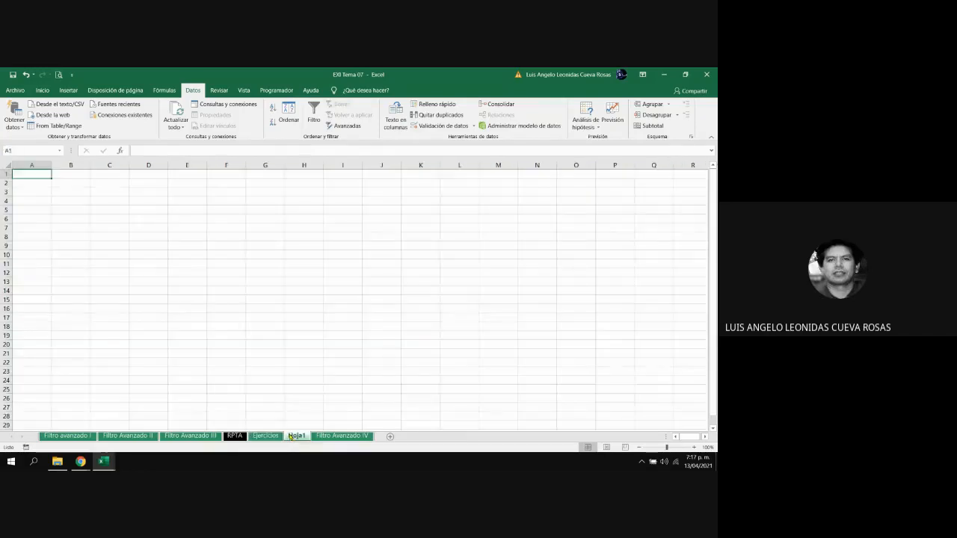
pyautogui.click(108, 213)
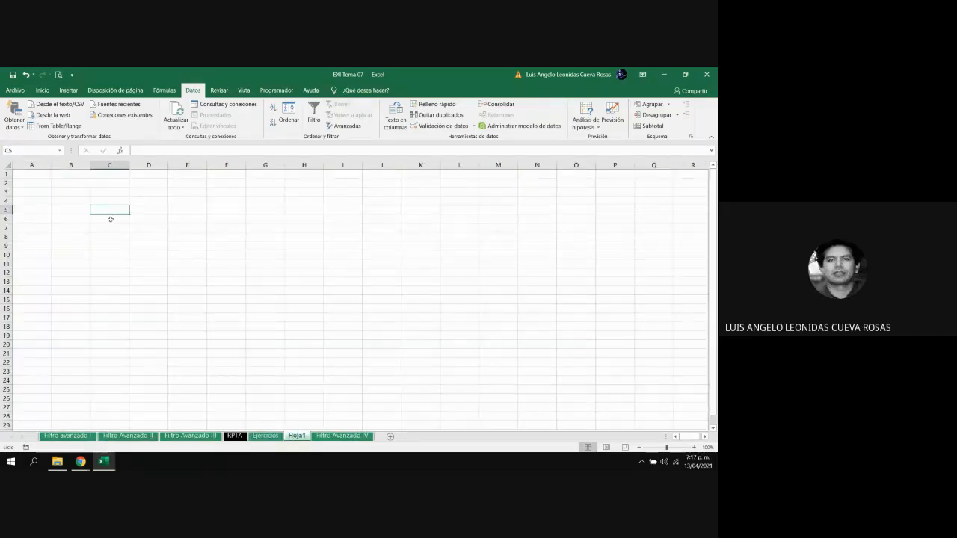
# Copy the Tipo vehículo, Marca and Combustible headers from exercise 3's table to the new sheet, starting at cell C5.
pyautogui.click(267, 437)
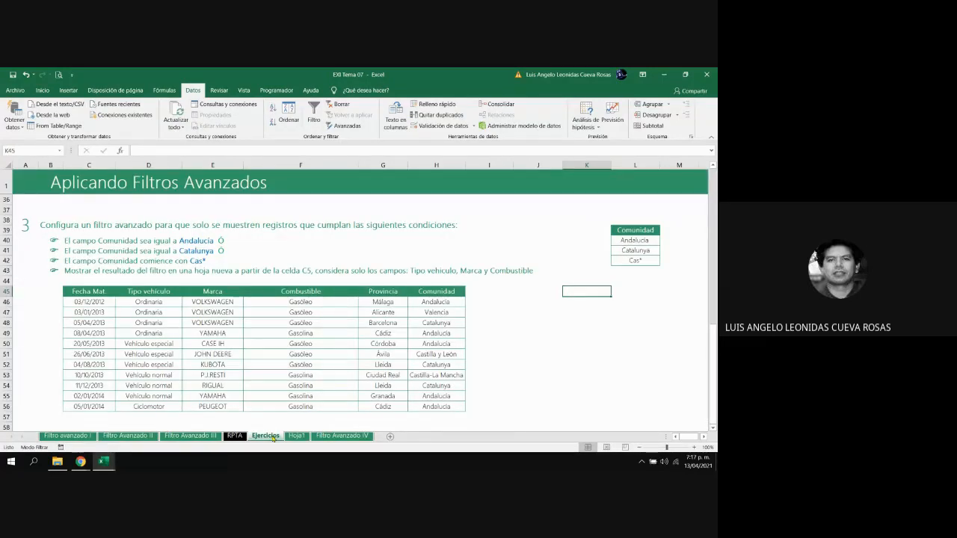
pyautogui.press('Up')
pyautogui.press('Up')
pyautogui.press('Down')
pyautogui.press('Left')
pyautogui.press('Left')
pyautogui.press('Left')
pyautogui.press('Left')
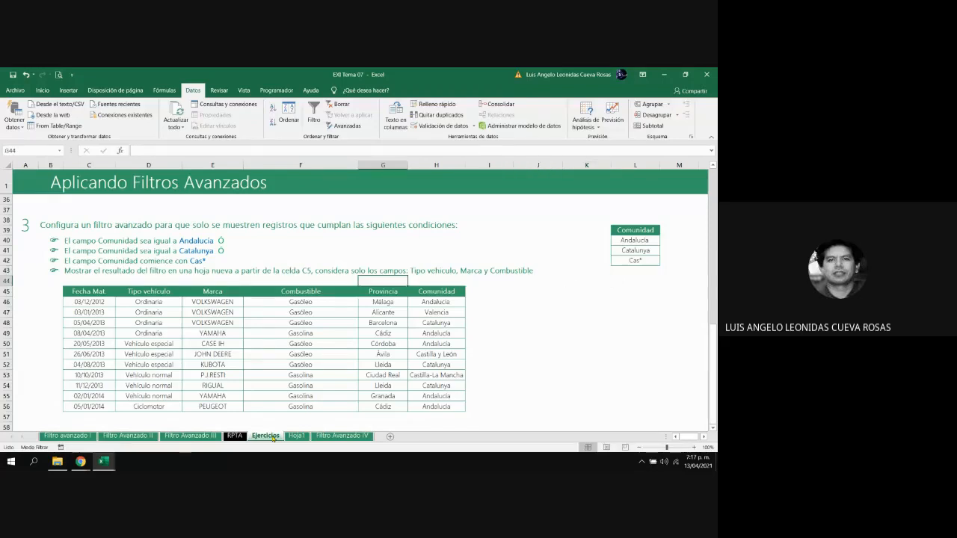
pyautogui.press('Left')
pyautogui.press('Left')
pyautogui.press('Left')
pyautogui.press('Left')
pyautogui.press('Down')
pyautogui.press('Right')
pyautogui.press('Right')
pyautogui.press('Right')
pyautogui.press('Right')
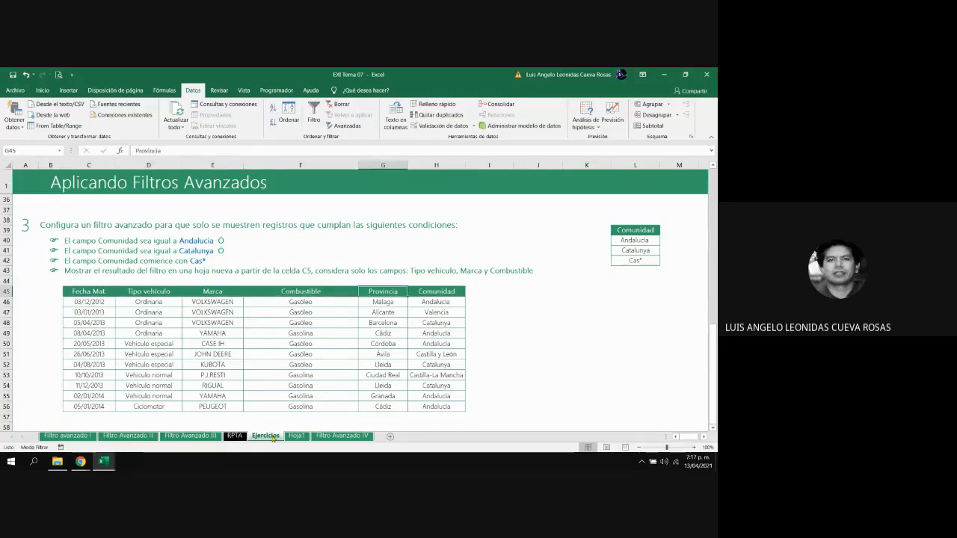
pyautogui.press('Left')
pyautogui.press('Left')
pyautogui.press('Left')
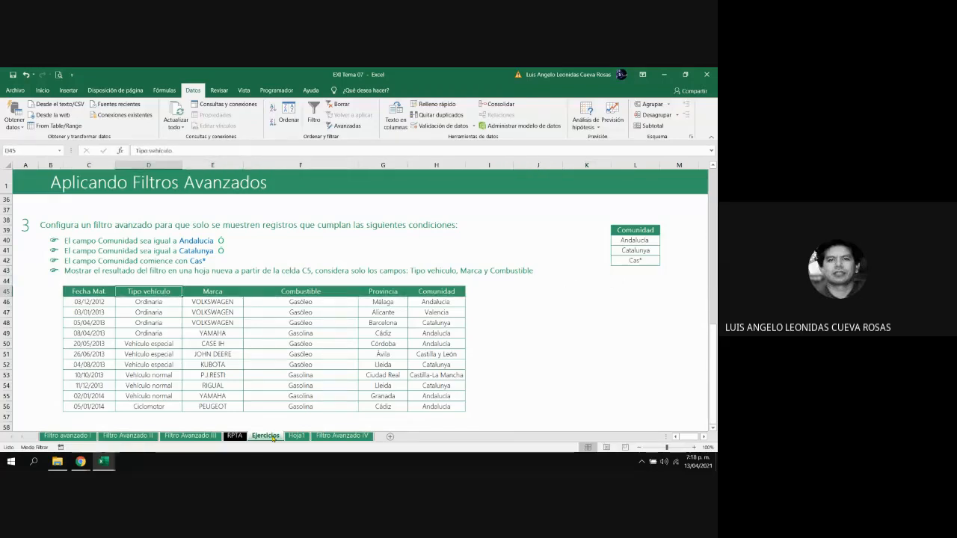
pyautogui.hotkey('shift', 'Right')
pyautogui.hotkey('shift', 'Right')
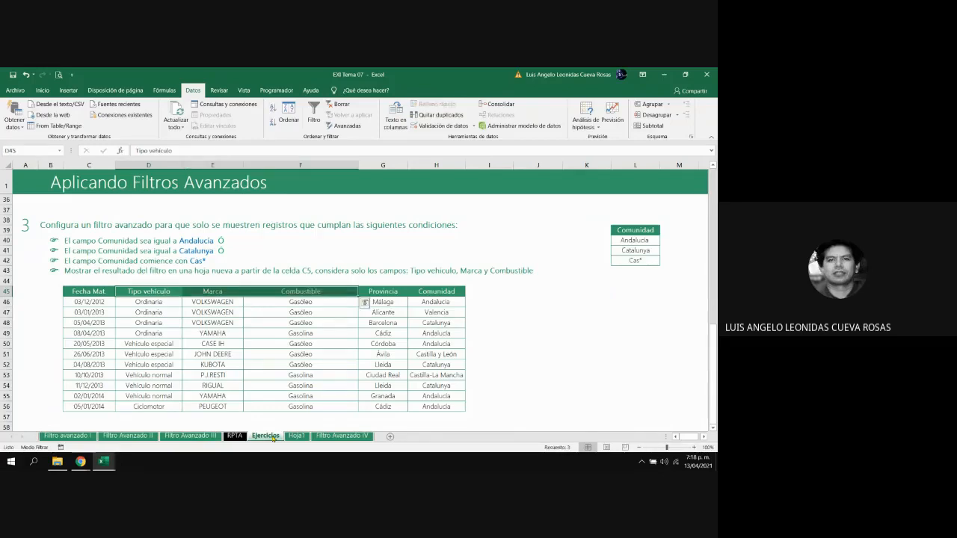
pyautogui.hotkey('ctrl', 'c')
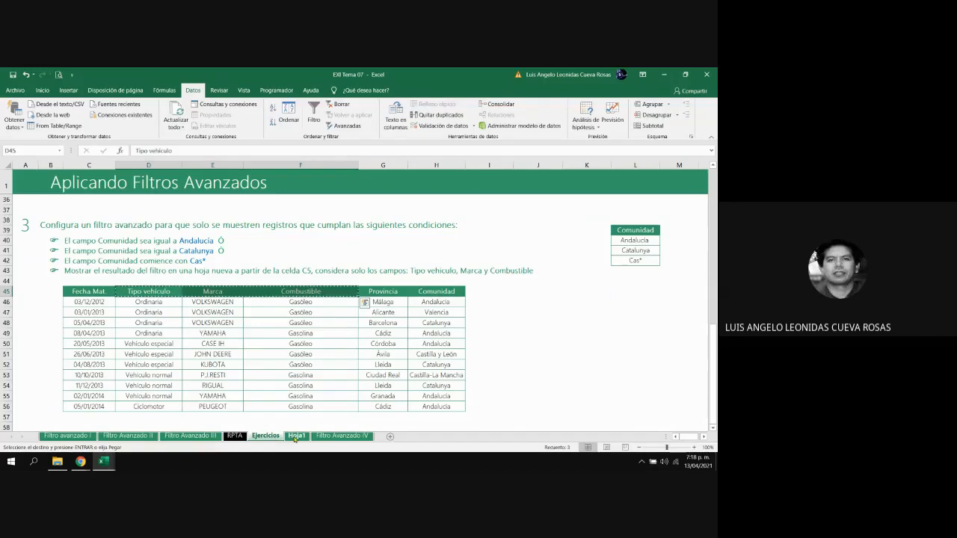
pyautogui.click(294, 437)
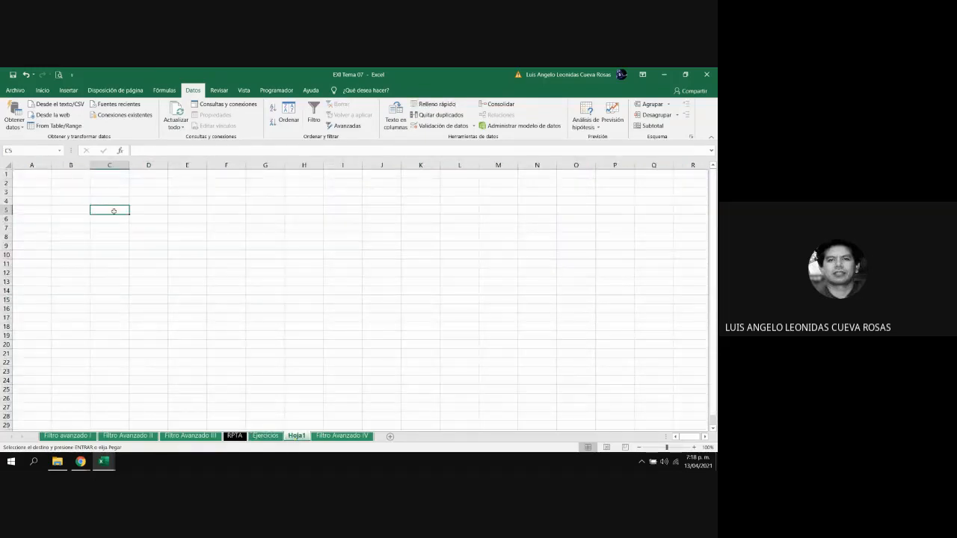
pyautogui.hotkey('ctrl', 'v')
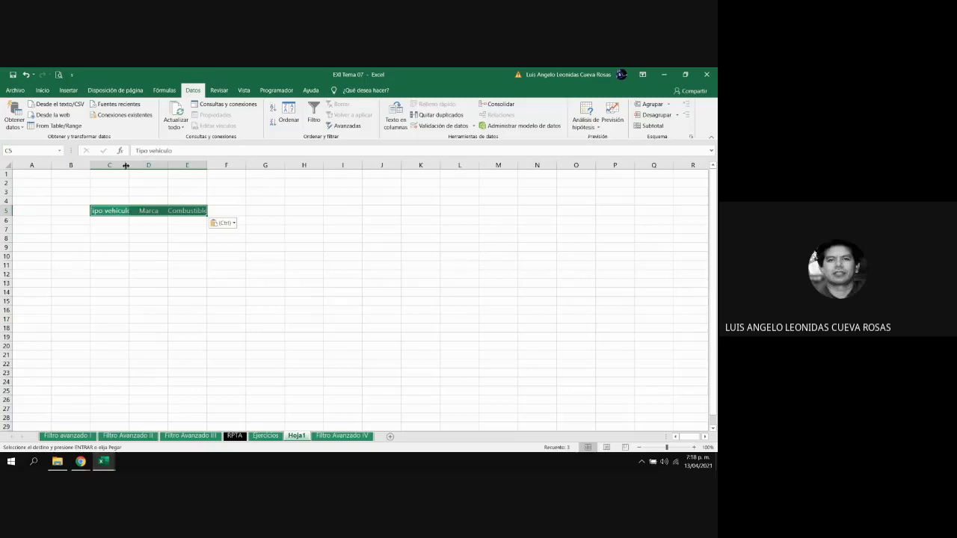
# Auto-fit the widths of columns C to E on Hoja1 to the pasted headers and return to the Ejercicios sheet.
pyautogui.moveTo(109, 164); pyautogui.dragTo(202, 164)
pyautogui.doubleClick(203, 164)
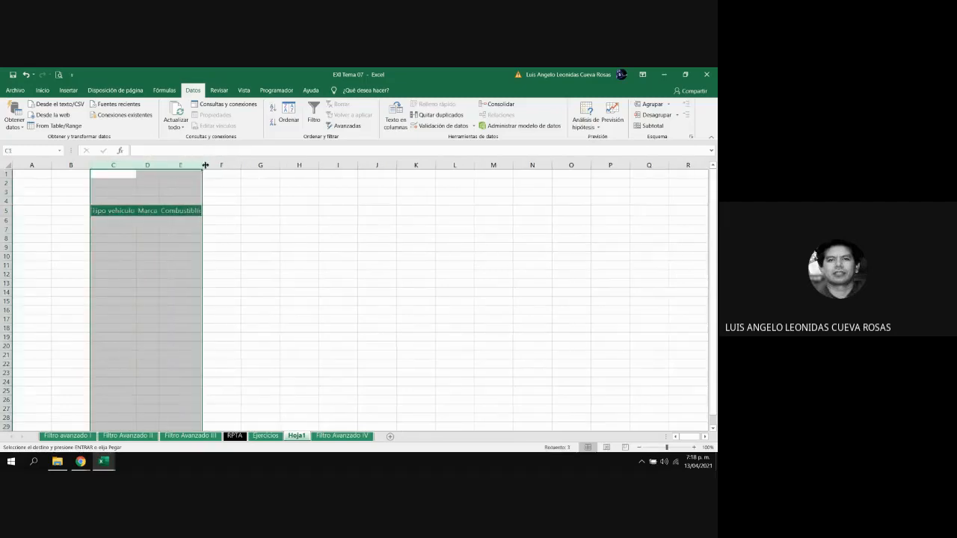
pyautogui.click(190, 237)
pyautogui.click(113, 210)
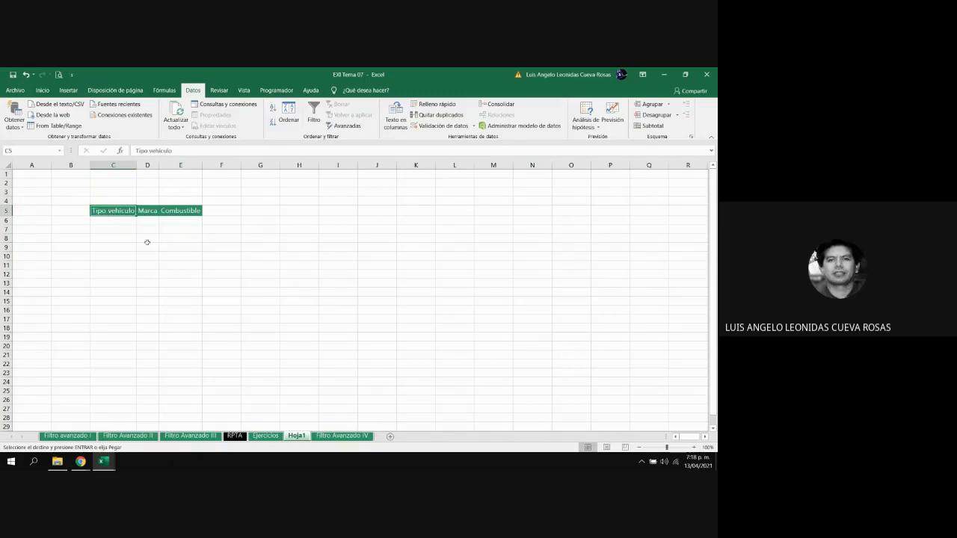
pyautogui.click(272, 439)
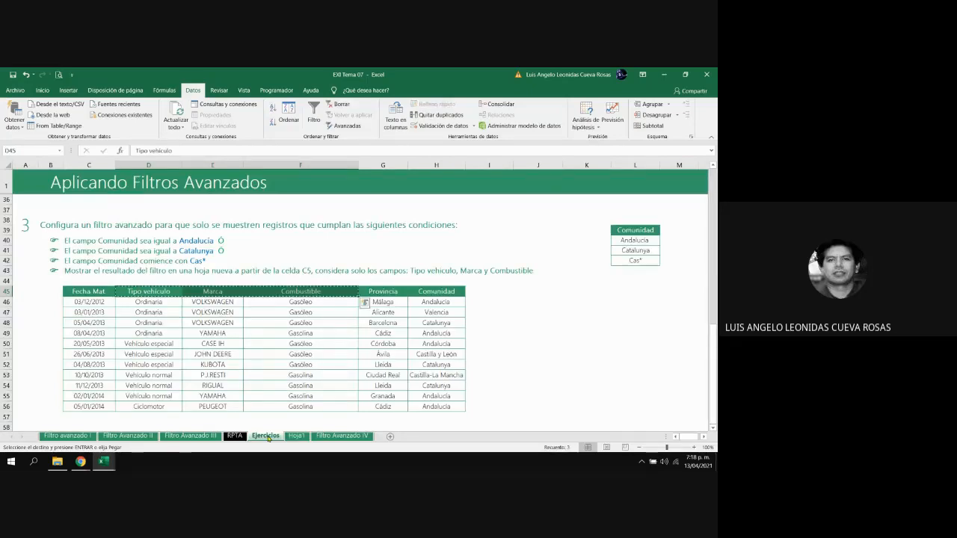
# Start an advanced filter from an empty cell on Hoja1 with exercise 3's table, Ejercicios!$C$45:$H$56, as the list range.
pyautogui.click(293, 437)
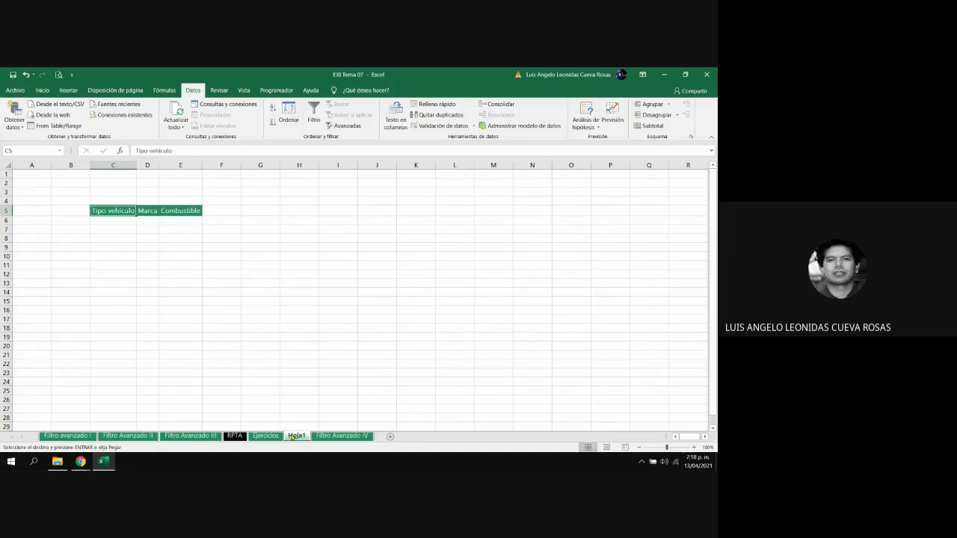
pyautogui.click(308, 278)
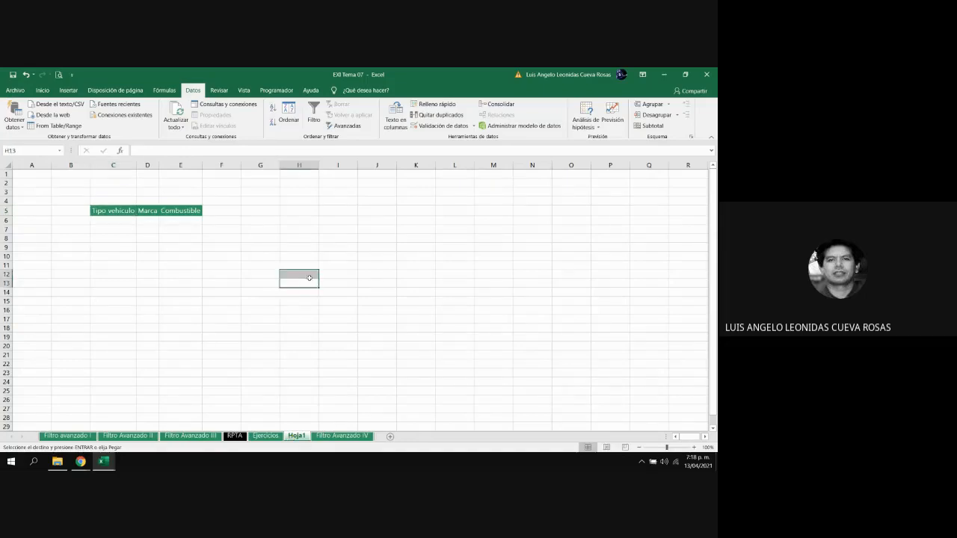
pyautogui.click(329, 307)
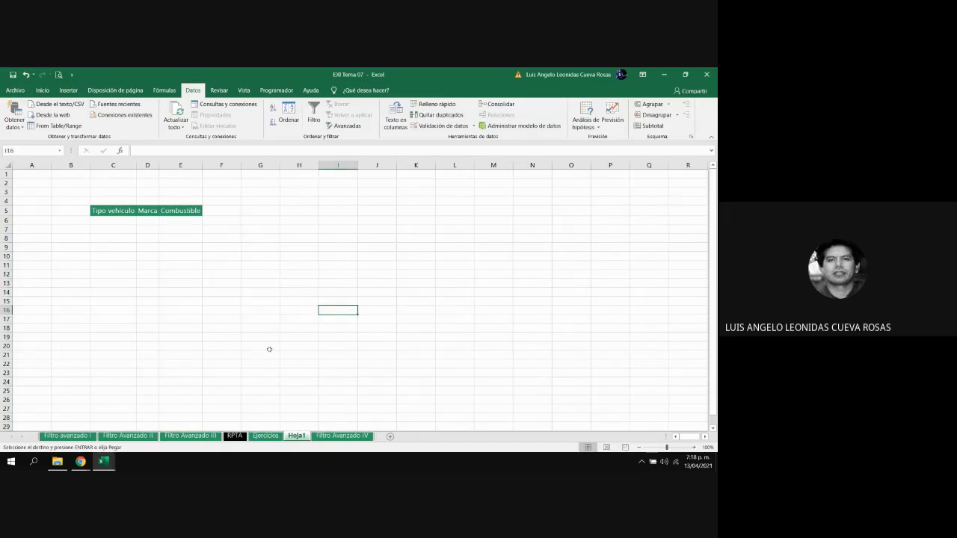
pyautogui.click(346, 126)
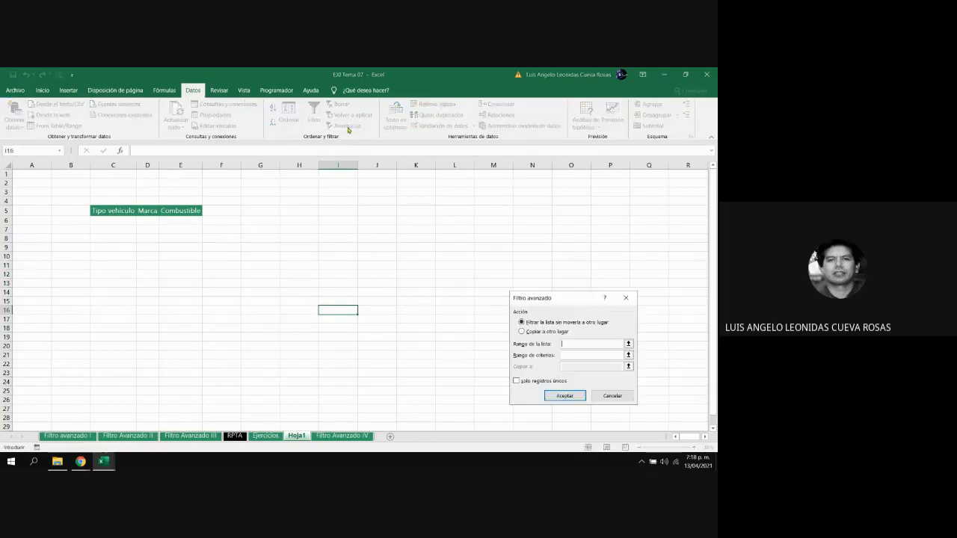
pyautogui.moveTo(569, 300); pyautogui.dragTo(547, 221)
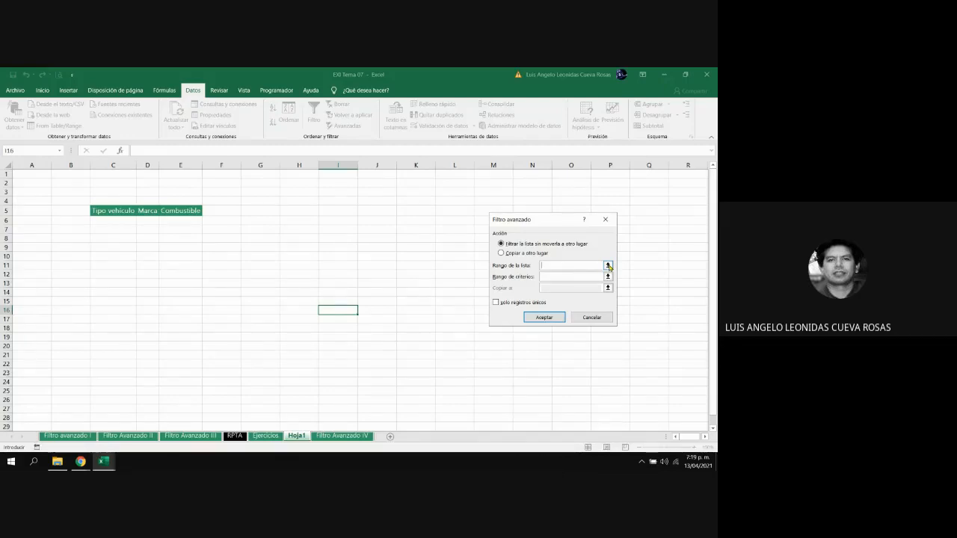
pyautogui.click(607, 265)
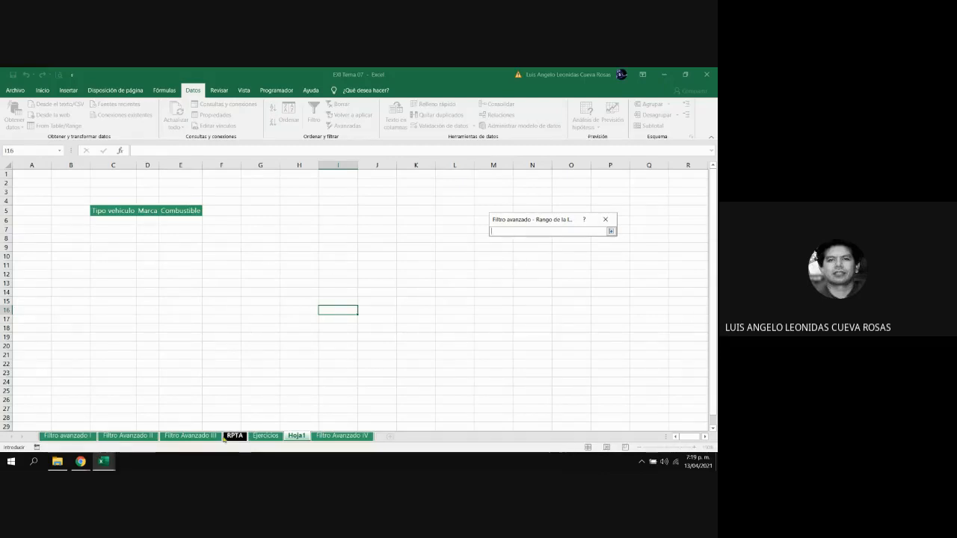
pyautogui.click(265, 435)
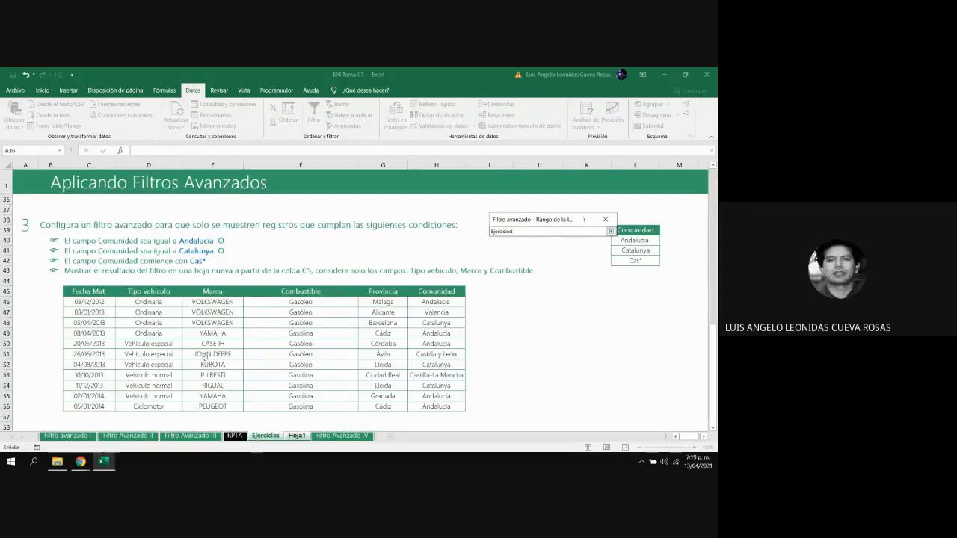
pyautogui.moveTo(103, 294); pyautogui.dragTo(417, 404)
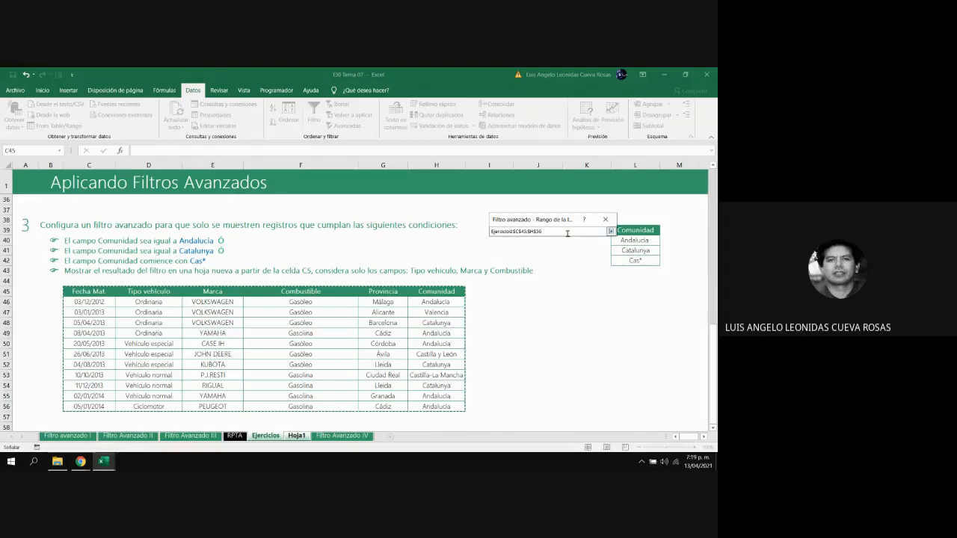
pyautogui.click(610, 232)
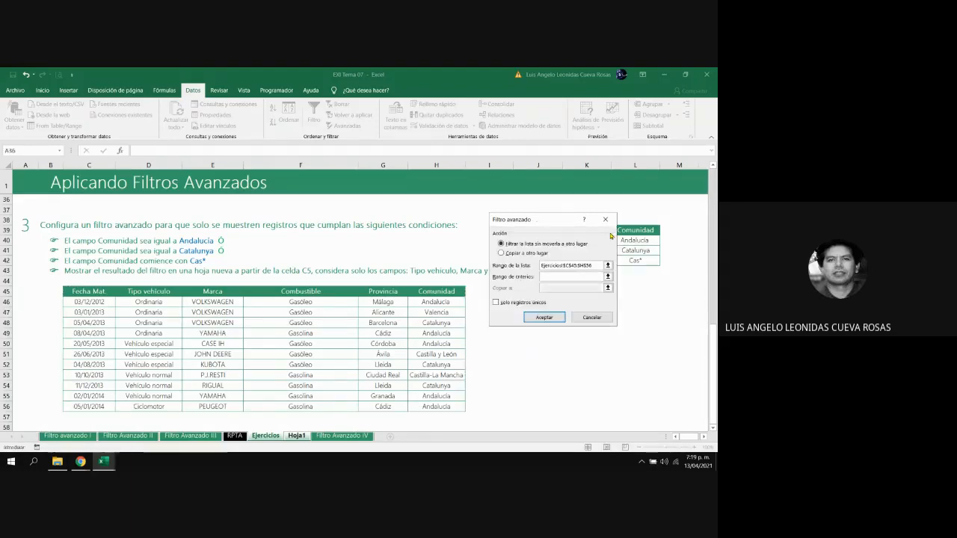
# Set the advanced filter's criteria range to the Comunidad criteria in Ejercicios!$L$39:$L$42.
pyautogui.click(557, 277)
pyautogui.hotkey('ctrl', 'pagedown')
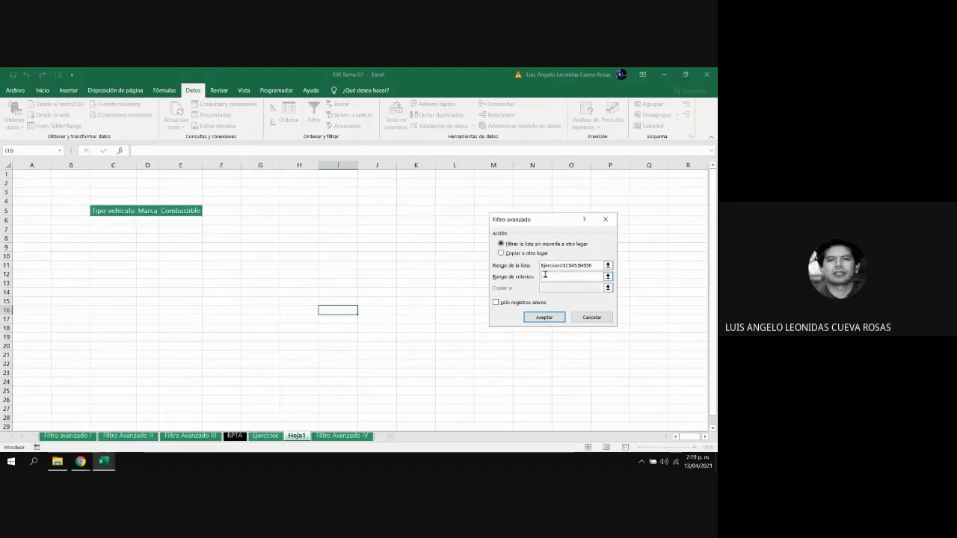
pyautogui.click(607, 276)
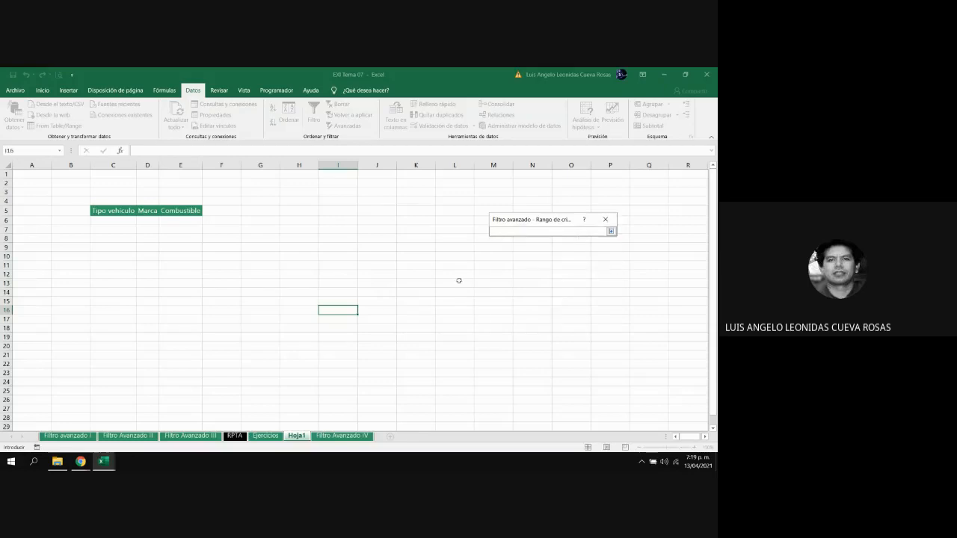
pyautogui.click(263, 436)
pyautogui.moveTo(634, 226); pyautogui.dragTo(630, 254)
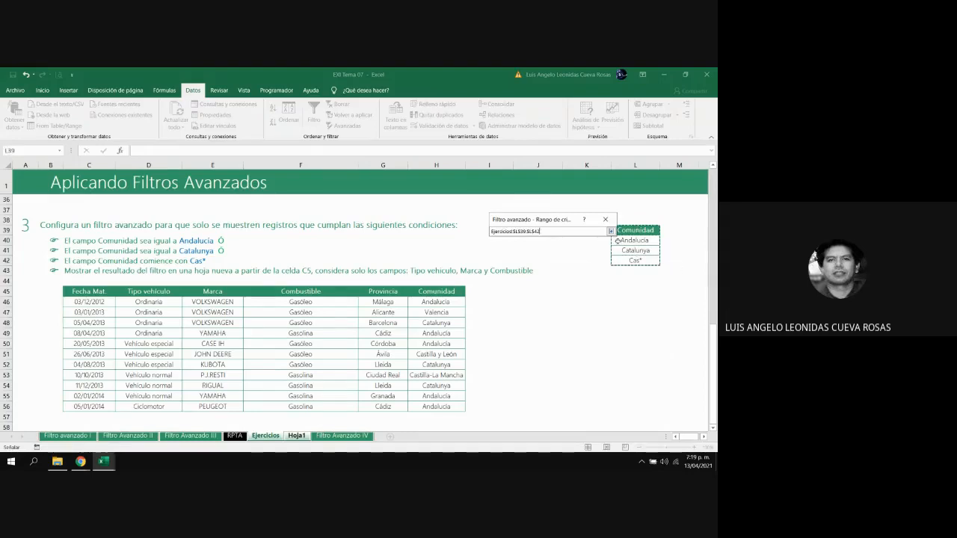
pyautogui.click(610, 231)
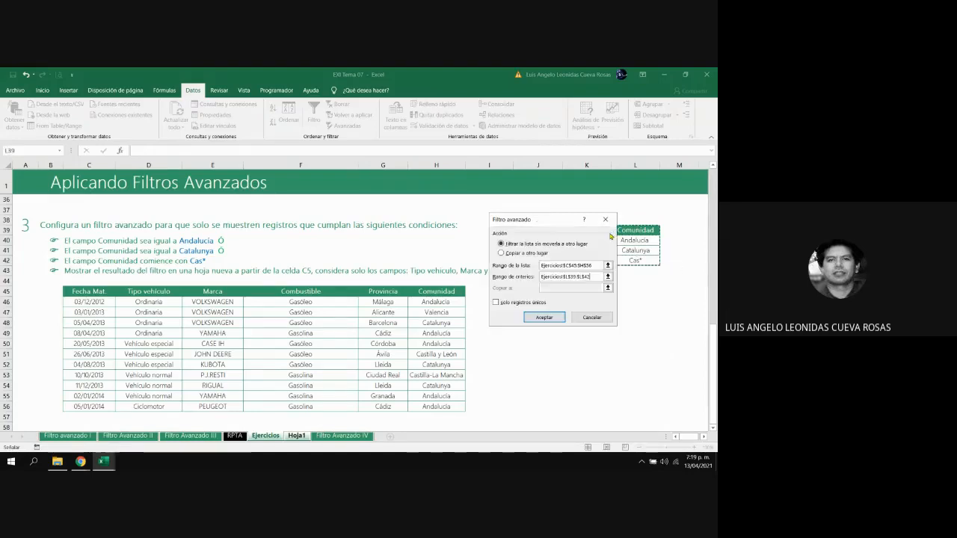
# Choose to copy the filter result to another location, the headers in Hoja1!$C$5:$E$5, and run the filter.
pyautogui.click(502, 253)
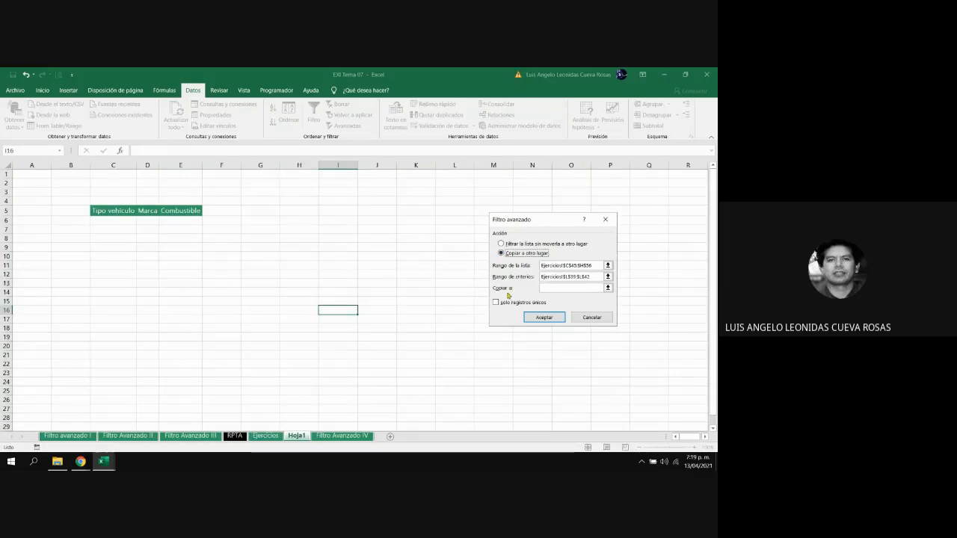
pyautogui.click(546, 288)
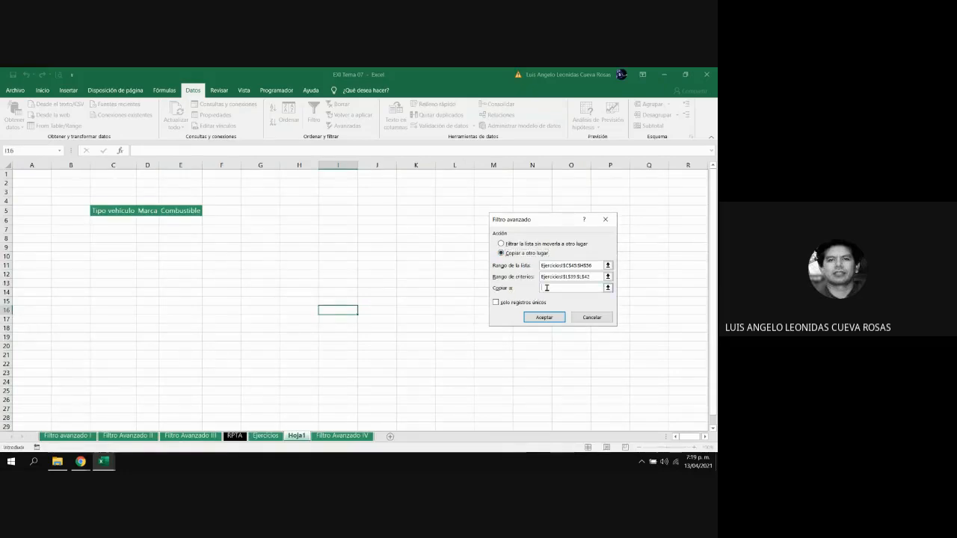
pyautogui.click(608, 288)
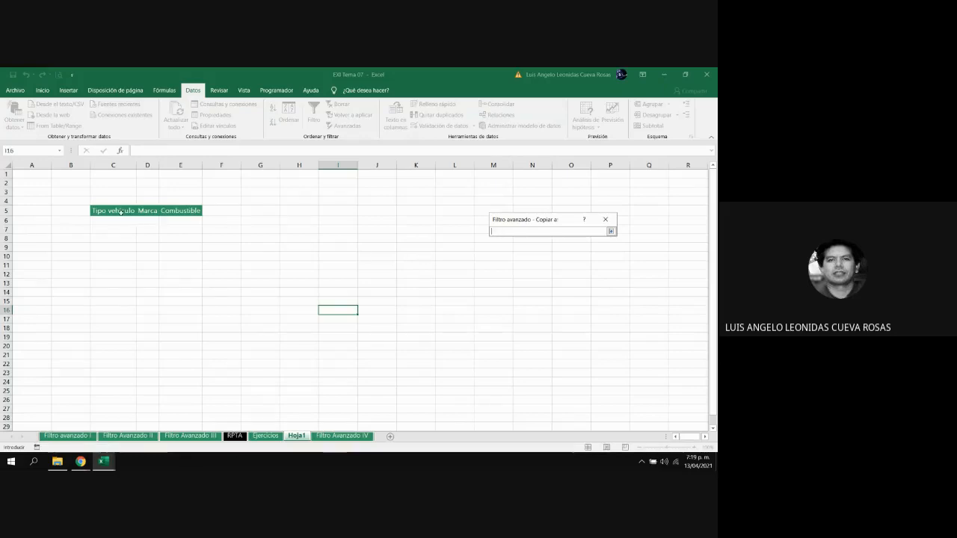
pyautogui.click(114, 211)
pyautogui.moveTo(114, 211); pyautogui.dragTo(179, 211)
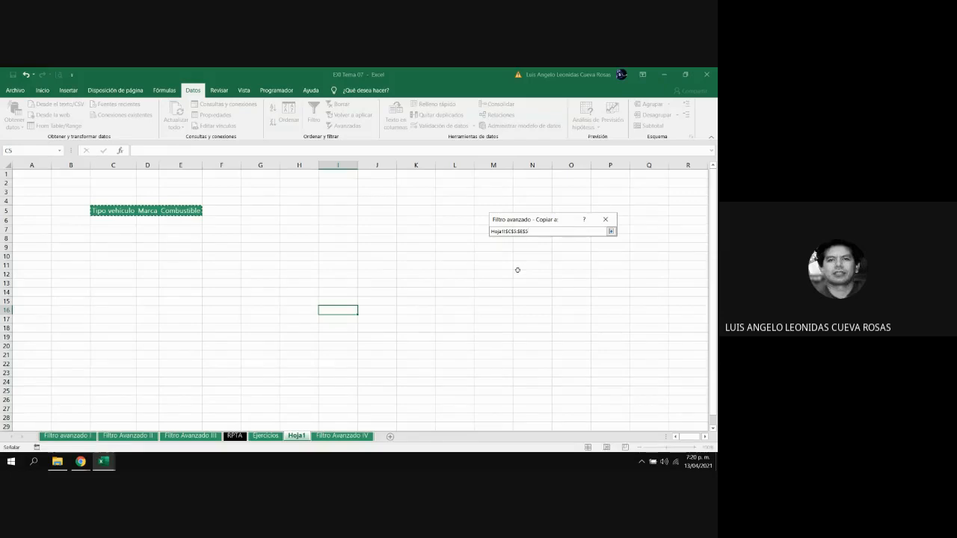
pyautogui.click(611, 231)
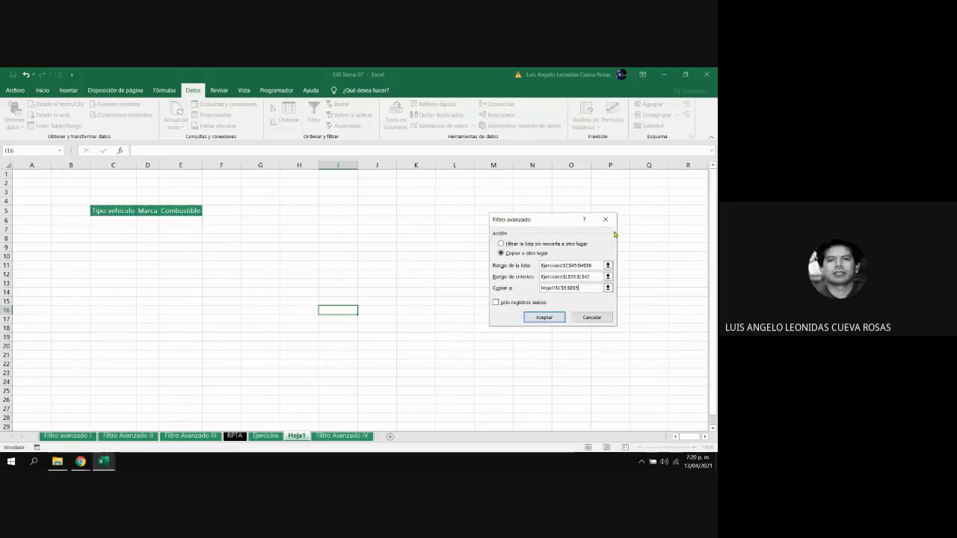
pyautogui.click(544, 317)
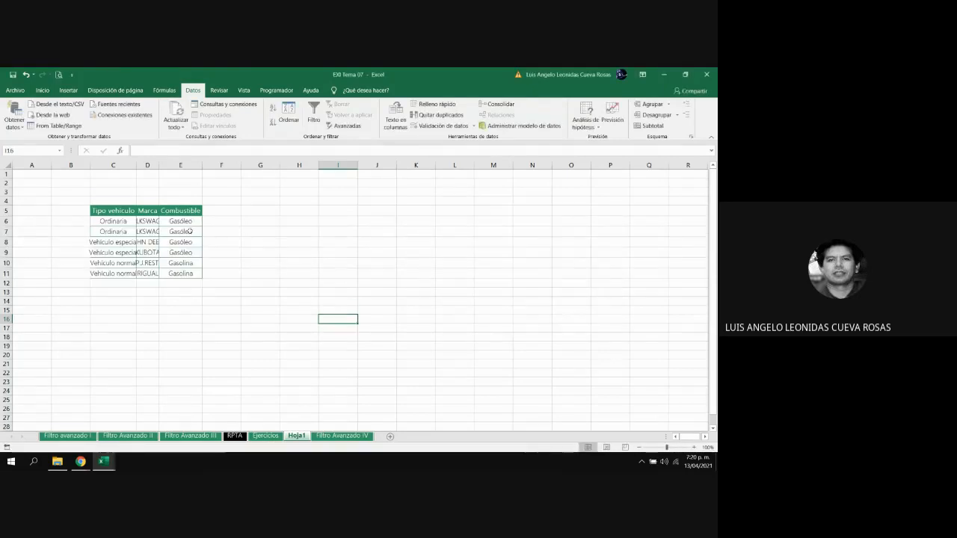
# Auto-fit columns C to E on Hoja1 to the filtered records and hide the sheet's gridlines.
pyautogui.moveTo(120, 165); pyautogui.dragTo(181, 167)
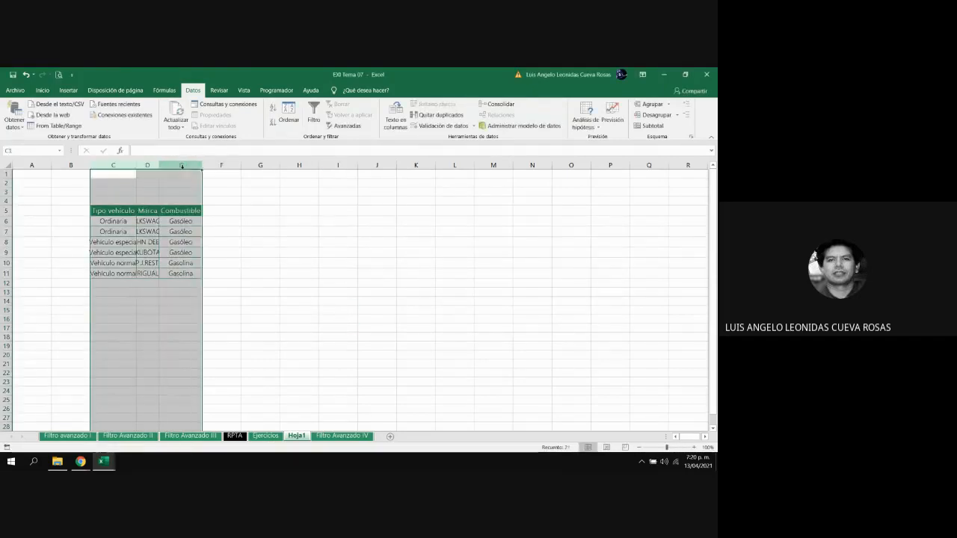
pyautogui.doubleClick(201, 165)
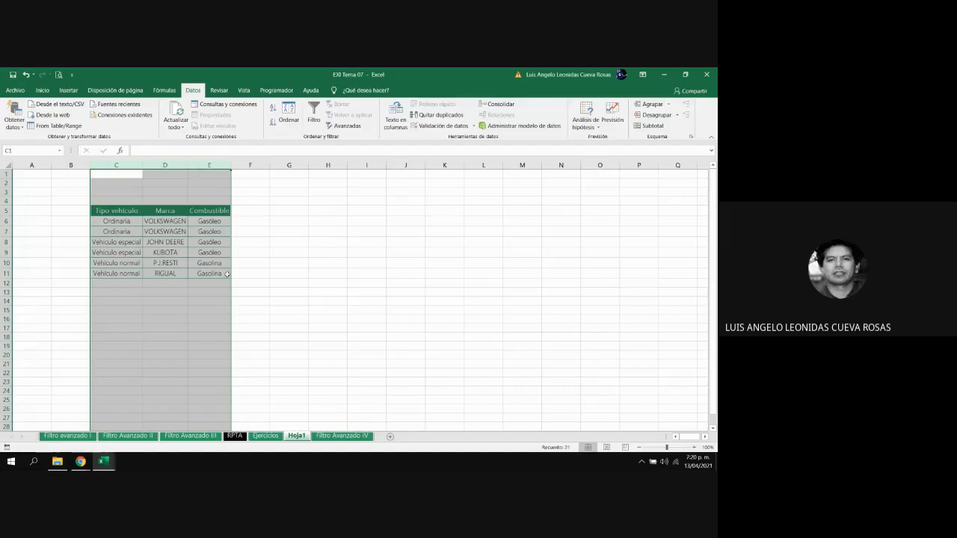
pyautogui.click(271, 291)
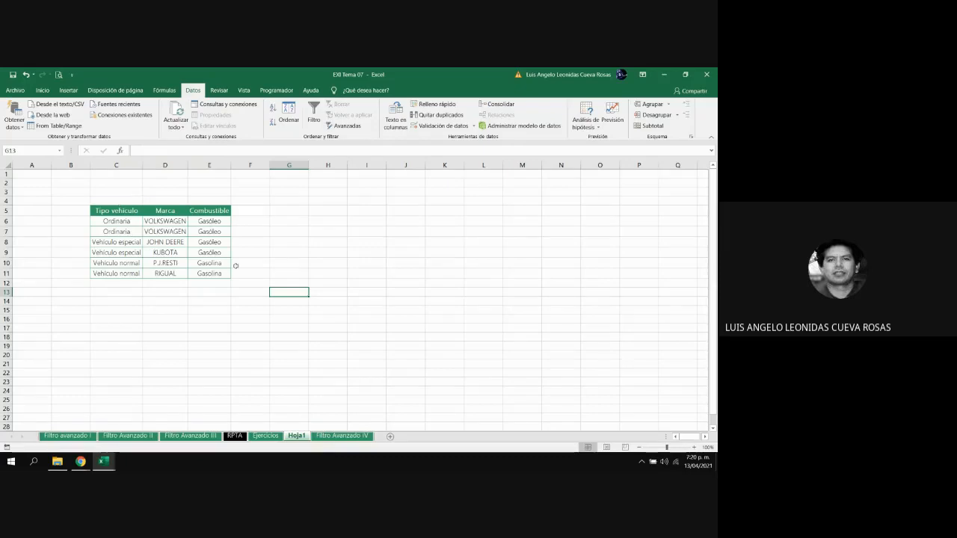
pyautogui.click(243, 91)
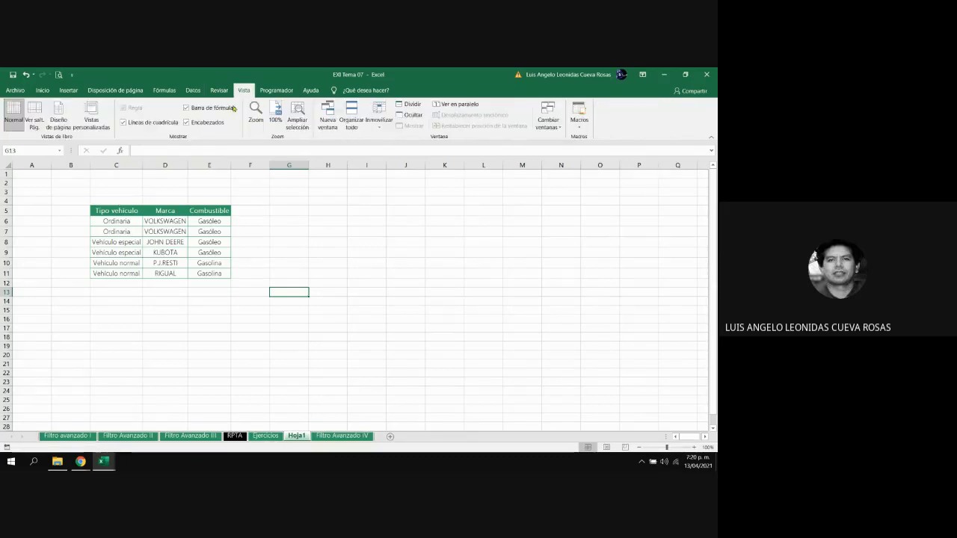
pyautogui.click(123, 122)
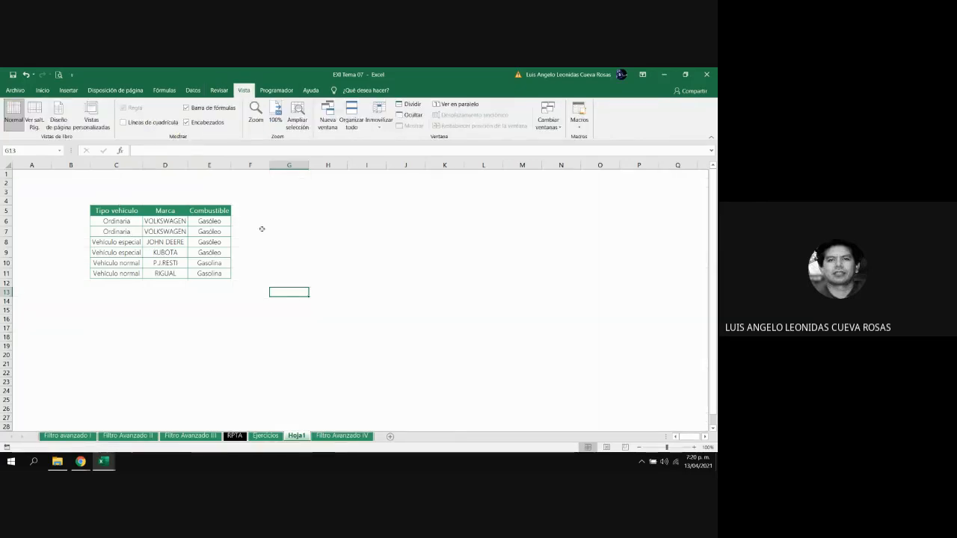
pyautogui.click(323, 234)
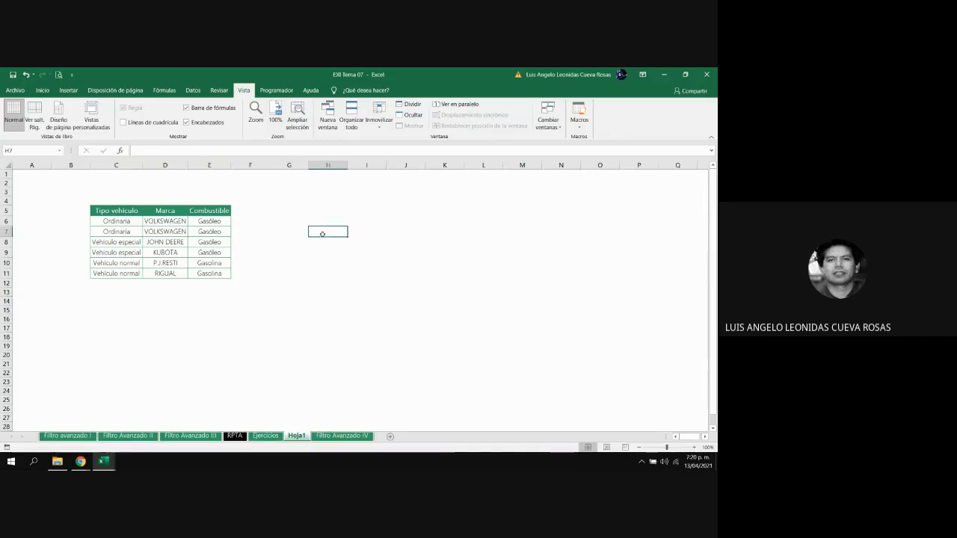
# Review exercise 3's conditions, table and Comunidad criteria on Ejercicios against the filtered result on Hoja1.
pyautogui.click(265, 435)
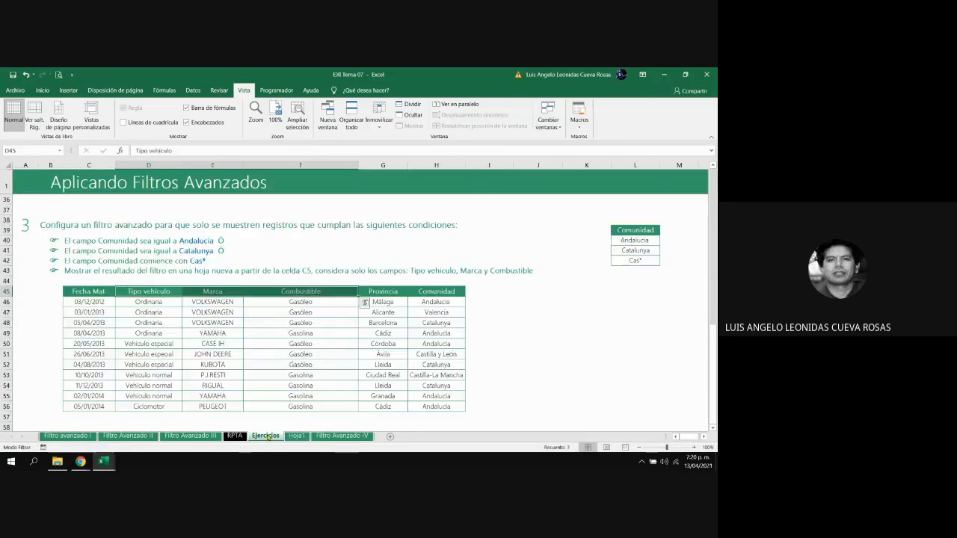
pyautogui.click(713, 428)
pyautogui.click(713, 428)
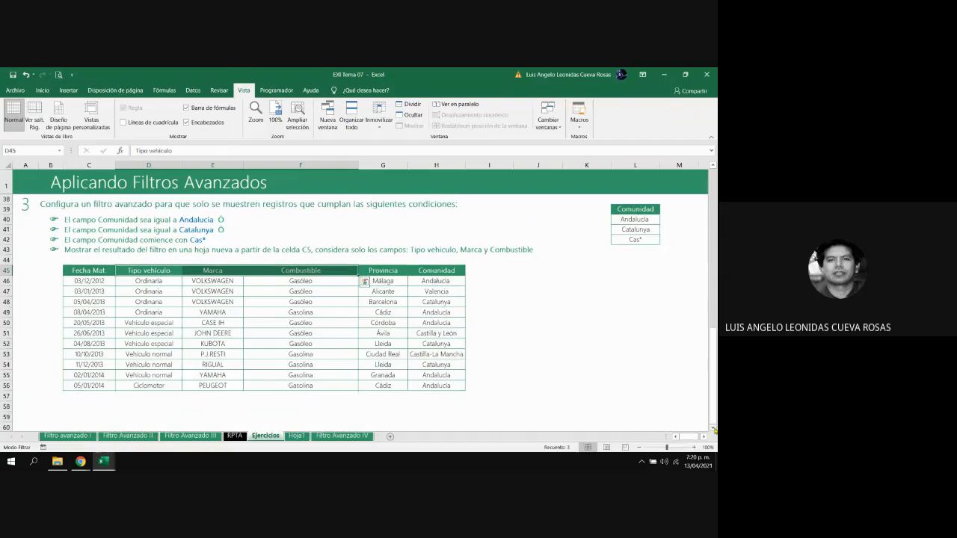
pyautogui.click(296, 436)
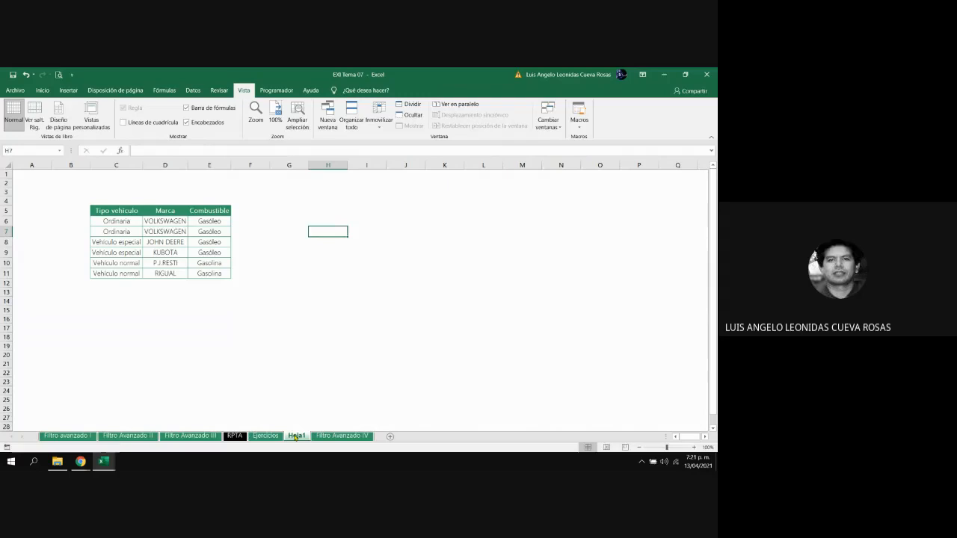
pyautogui.click(274, 439)
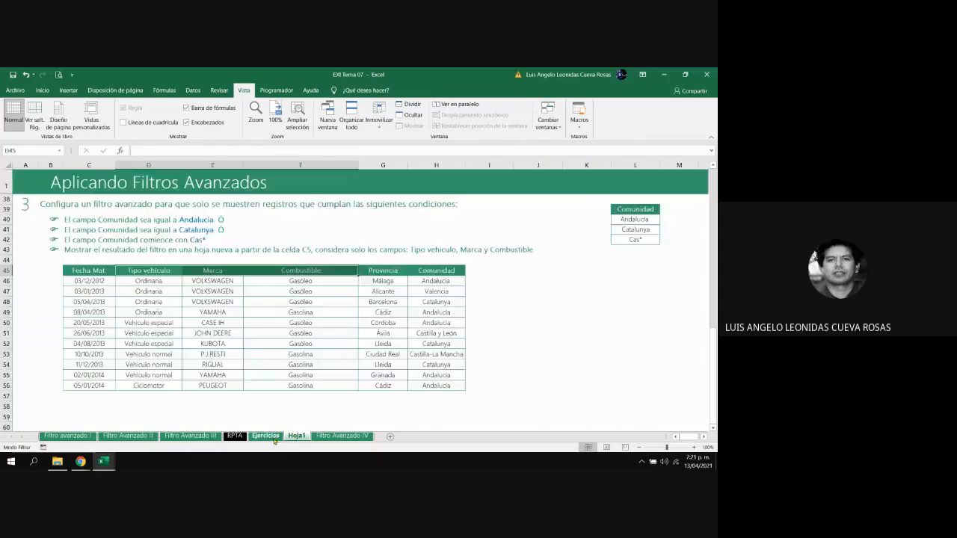
pyautogui.click(630, 231)
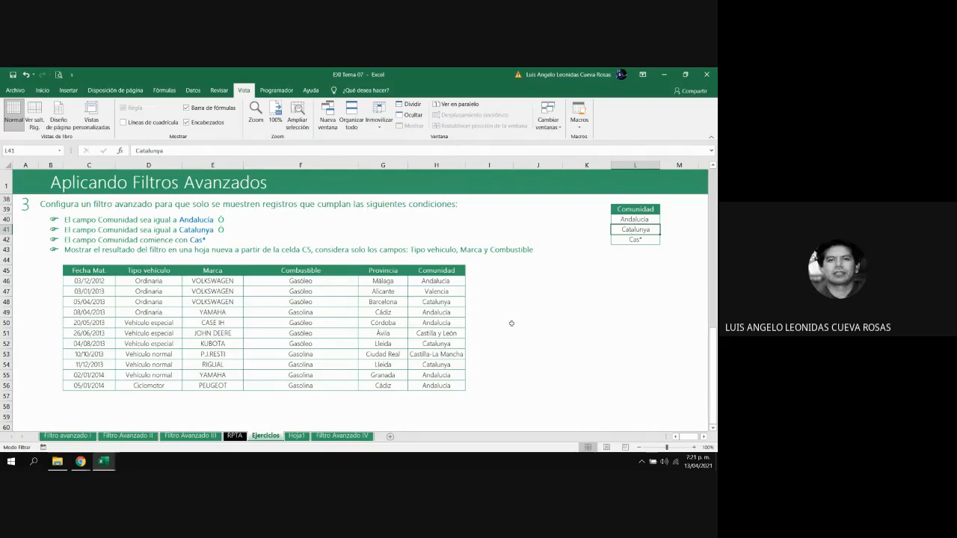
pyautogui.click(292, 438)
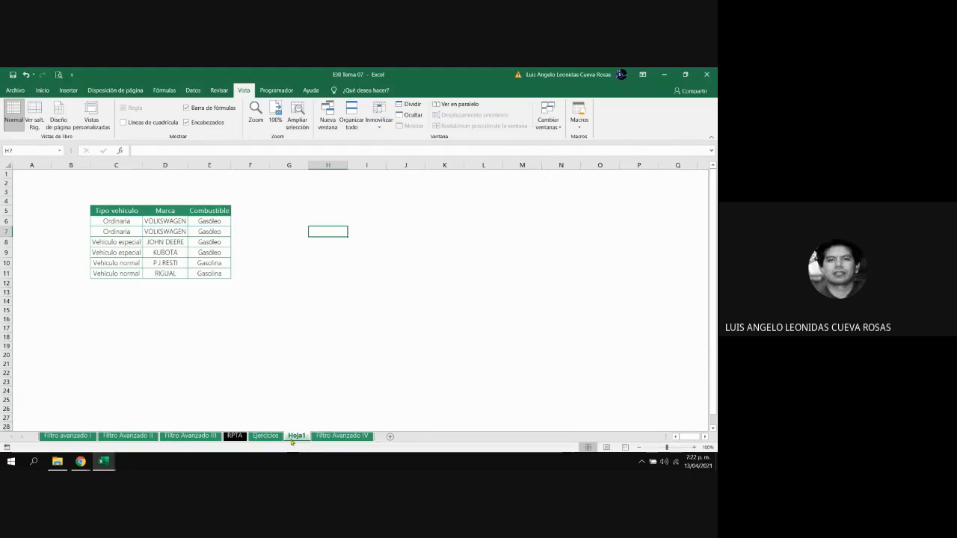
# Open the Filtro Avanzado IV sheet and examine its filter conditions and the table's column headers from Codigo to Lugar de Nac.
pyautogui.click(332, 439)
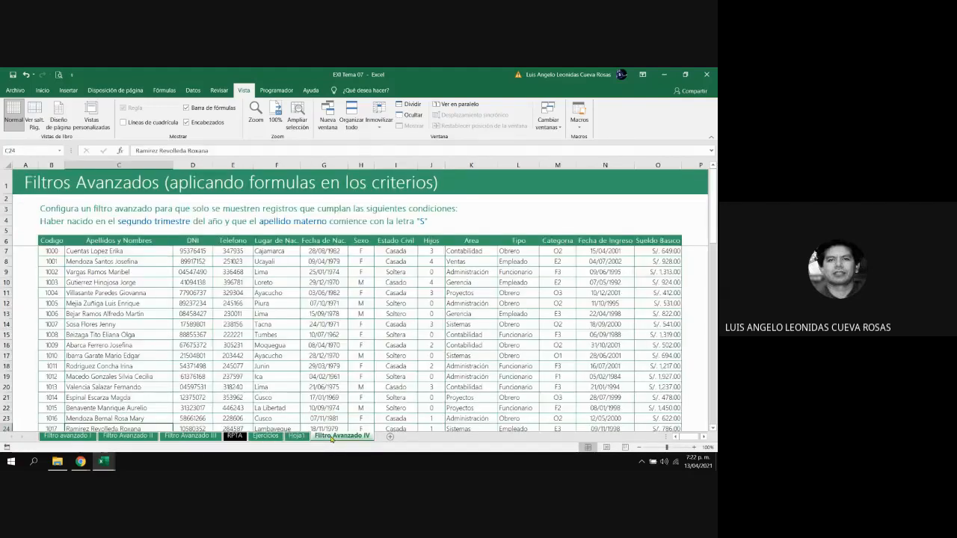
pyautogui.click(25, 214)
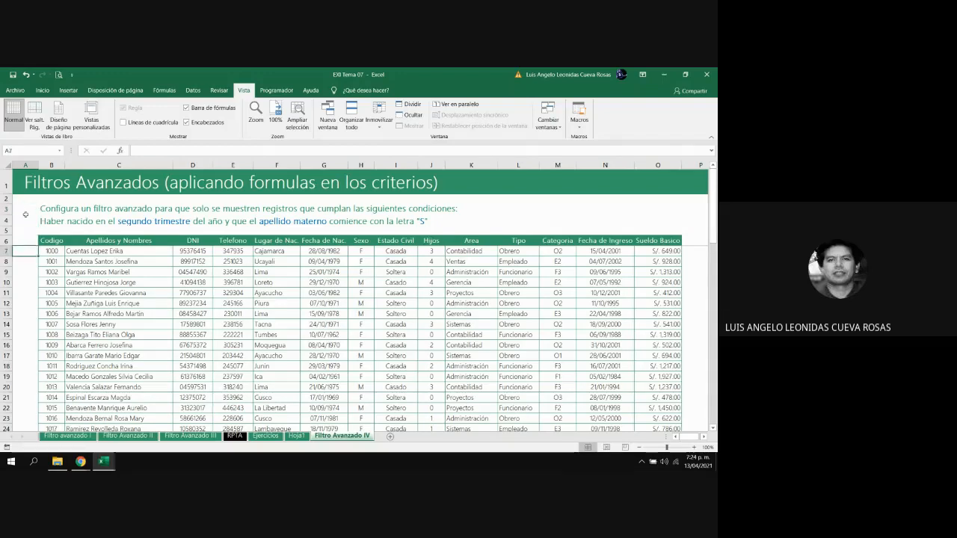
pyautogui.press('Down')
pyautogui.press('Down')
pyautogui.press('Down')
pyautogui.press('Down')
pyautogui.press('Right')
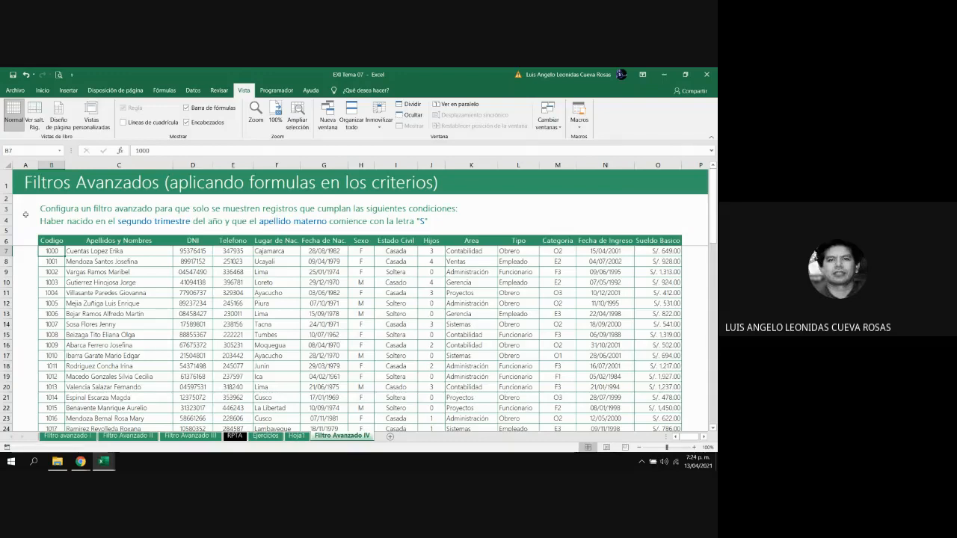
pyautogui.press('Up')
pyautogui.press('Right')
pyautogui.press('Right')
pyautogui.press('Right')
pyautogui.press('Right')
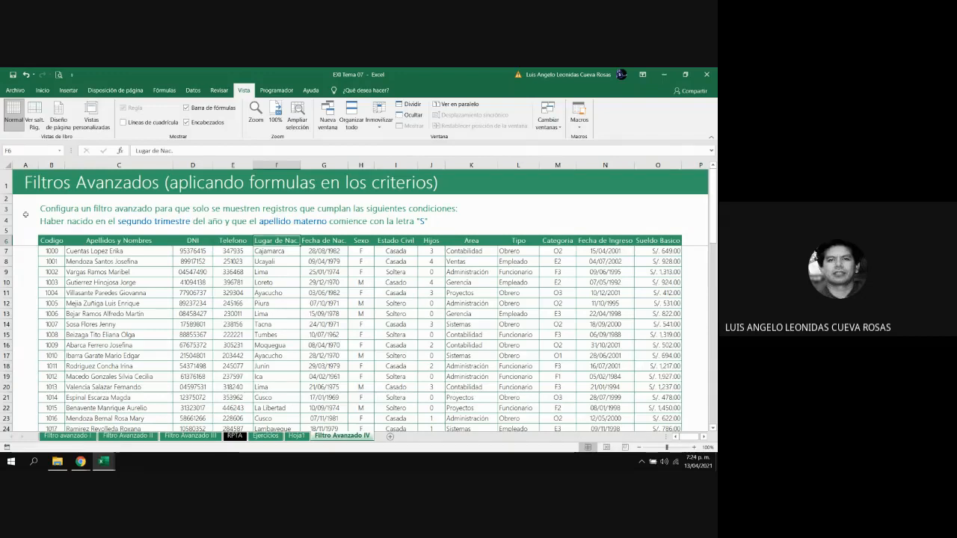
# Copy the Fecha de Nac. header into Q3 as a criteria header and auto-fit column Q.
pyautogui.press('Right')
pyautogui.hotkey('ctrl', 'c')
pyautogui.press('Right')
pyautogui.press('Right')
pyautogui.press('Right')
pyautogui.press('Right')
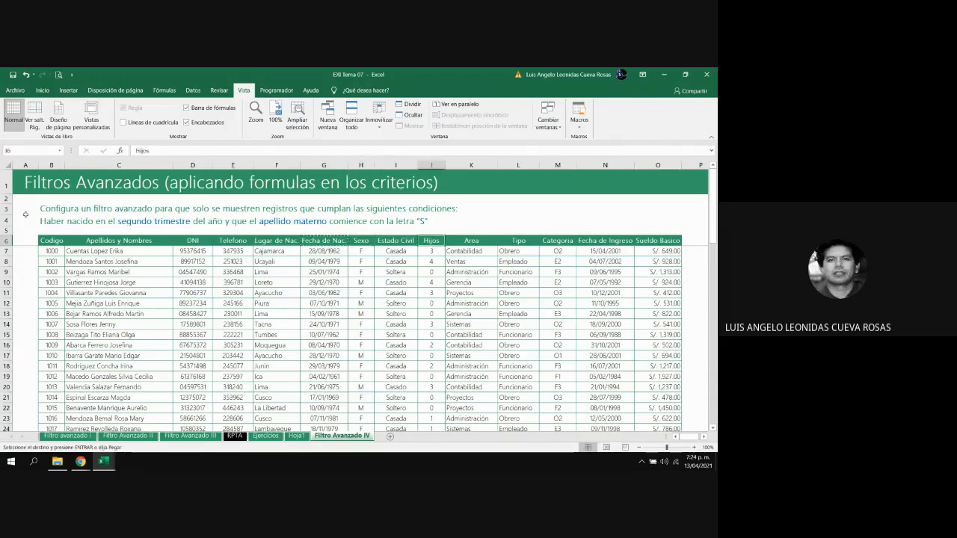
pyautogui.press('Up')
pyautogui.press('Up')
pyautogui.press('Up')
pyautogui.press('Up')
pyautogui.press('Right')
pyautogui.press('Down')
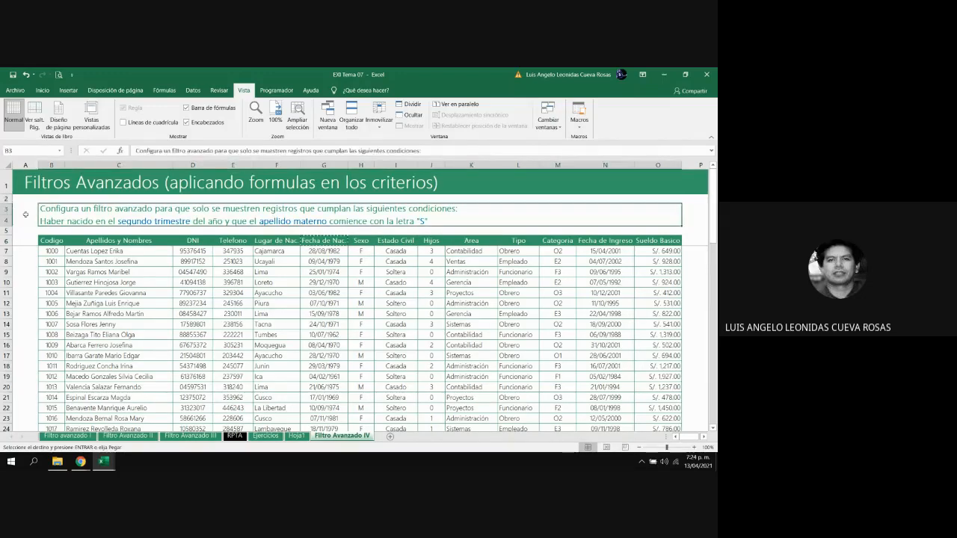
pyautogui.press('Right')
pyautogui.press('Right')
pyautogui.press('Right')
pyautogui.press('Right')
pyautogui.press('Right')
pyautogui.press('Right')
pyautogui.press('Left')
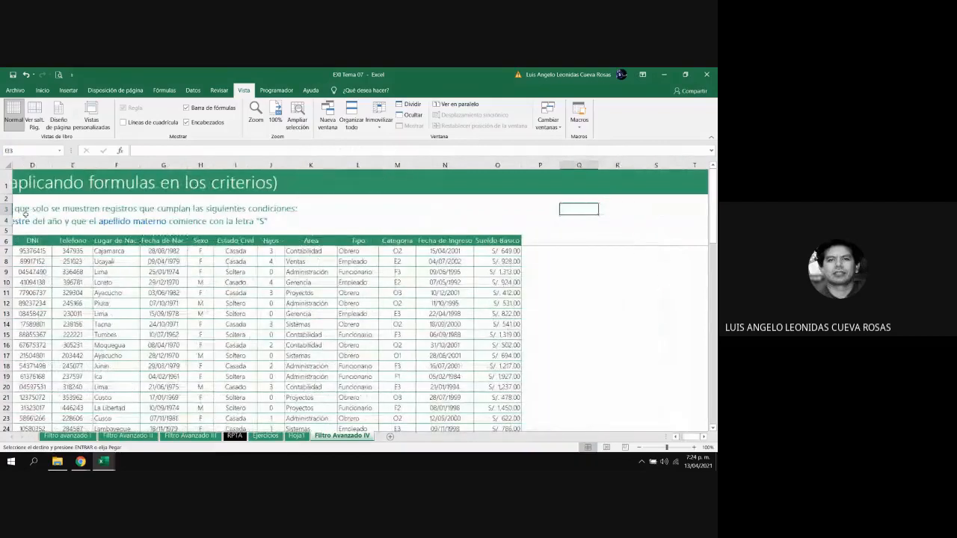
pyautogui.hotkey('ctrl', 'v')
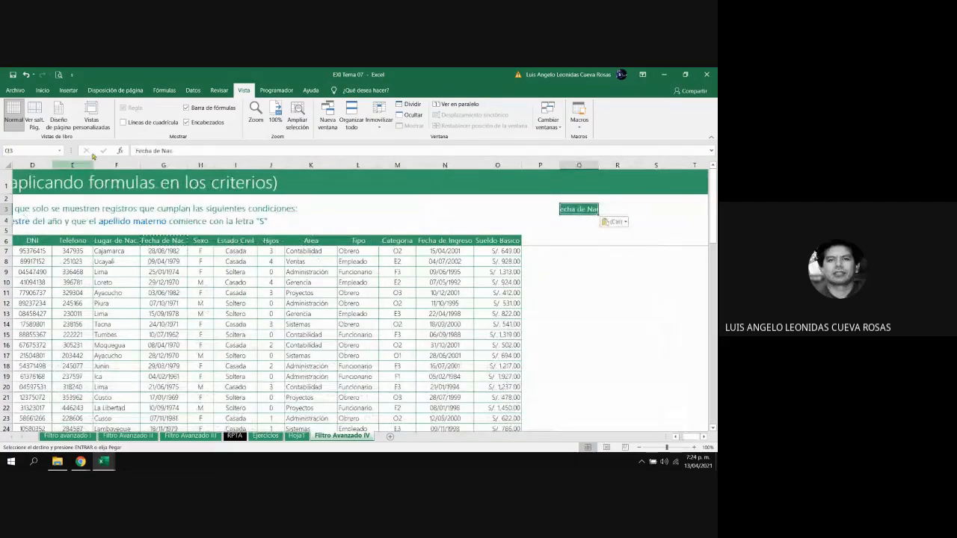
pyautogui.doubleClick(599, 165)
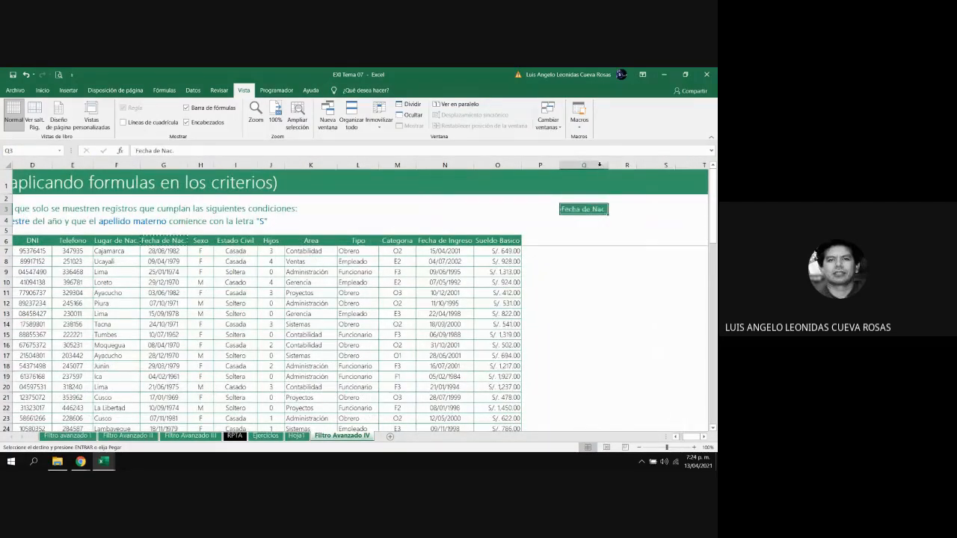
# Copy the Apellidos y Nombres header into R3, beside Fecha de Nac., and auto-fit column R.
pyautogui.press('Left')
pyautogui.press('Home')
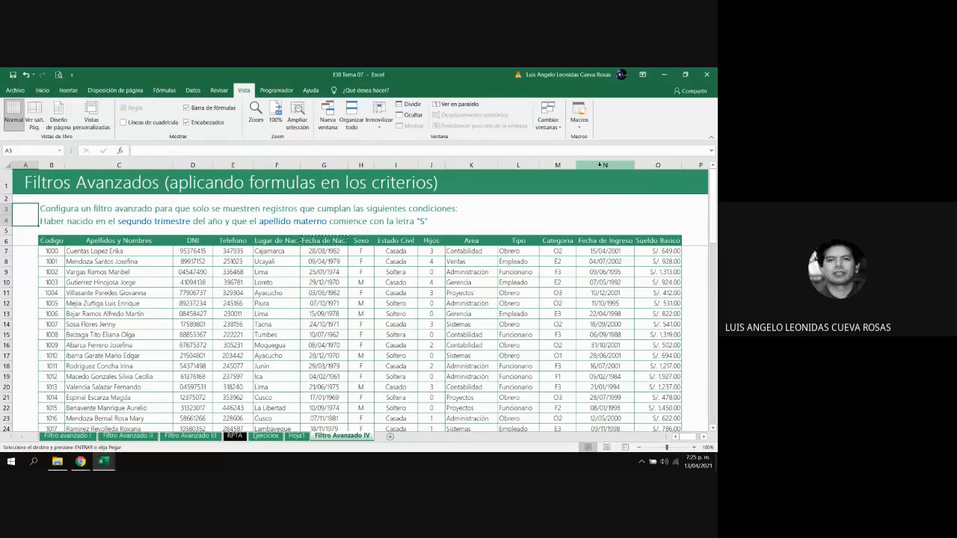
pyautogui.press('Down')
pyautogui.press('Down')
pyautogui.press('Down')
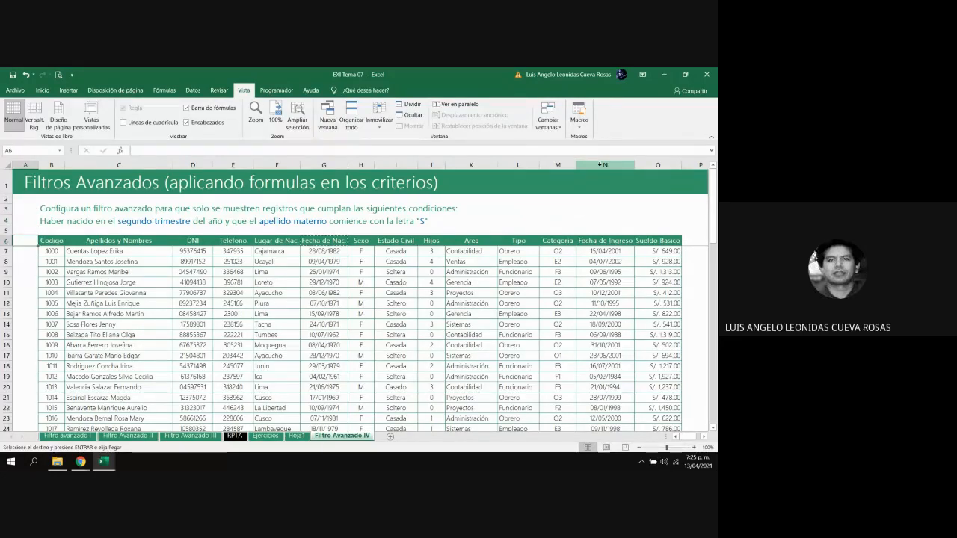
pyautogui.press('Right')
pyautogui.press('Right')
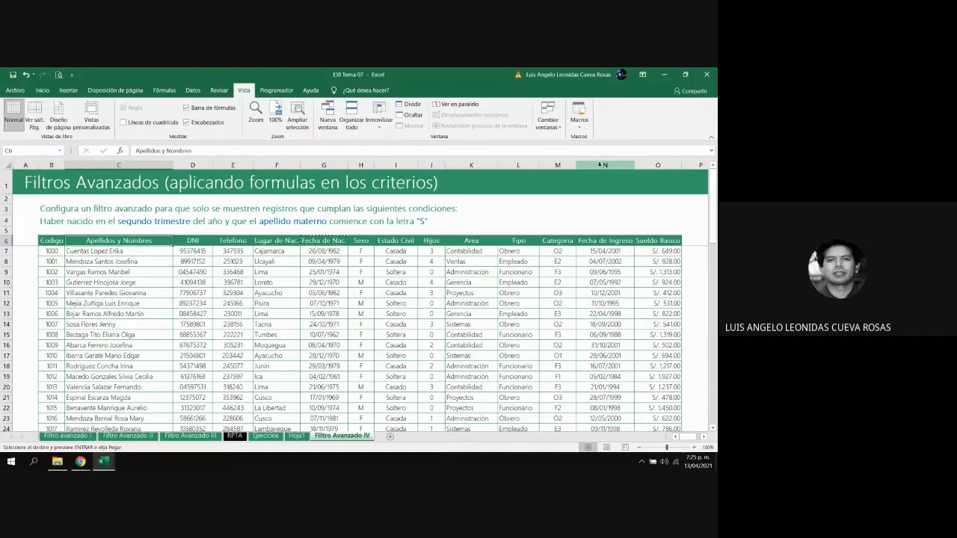
pyautogui.press('Right')
pyautogui.press('Right')
pyautogui.press('Right')
pyautogui.press('Right')
pyautogui.press('Right')
pyautogui.press('Right')
pyautogui.press('Right')
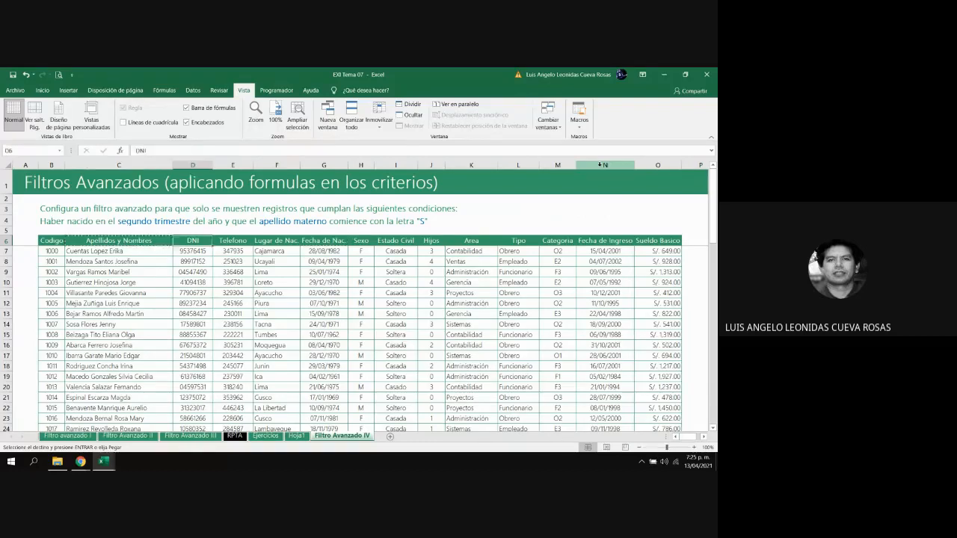
pyautogui.press('Right')
pyautogui.press('Right')
pyautogui.press('Right')
pyautogui.press('Right')
pyautogui.press('Right')
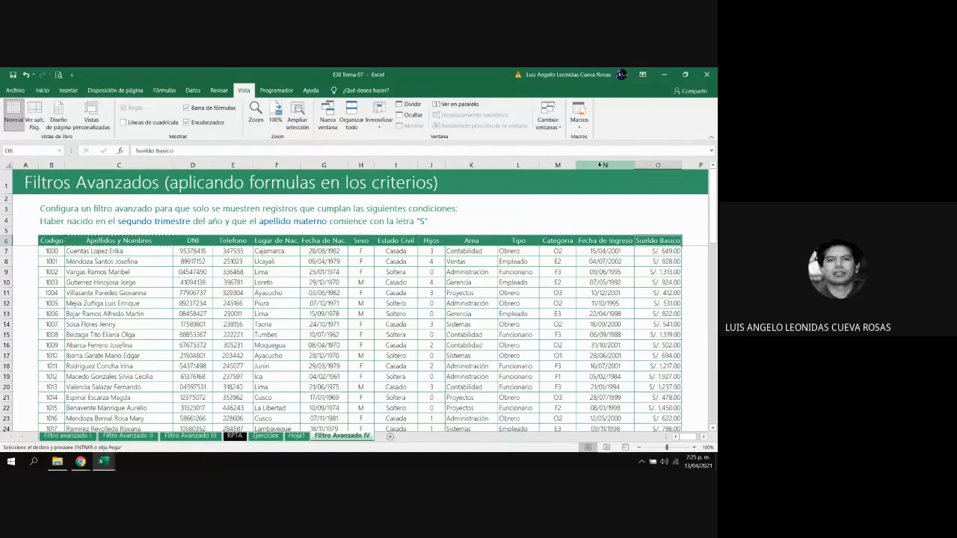
pyautogui.press('Right')
pyautogui.press('Right')
pyautogui.press('Right')
pyautogui.press('Right')
pyautogui.press('Up')
pyautogui.press('Up')
pyautogui.press('Up')
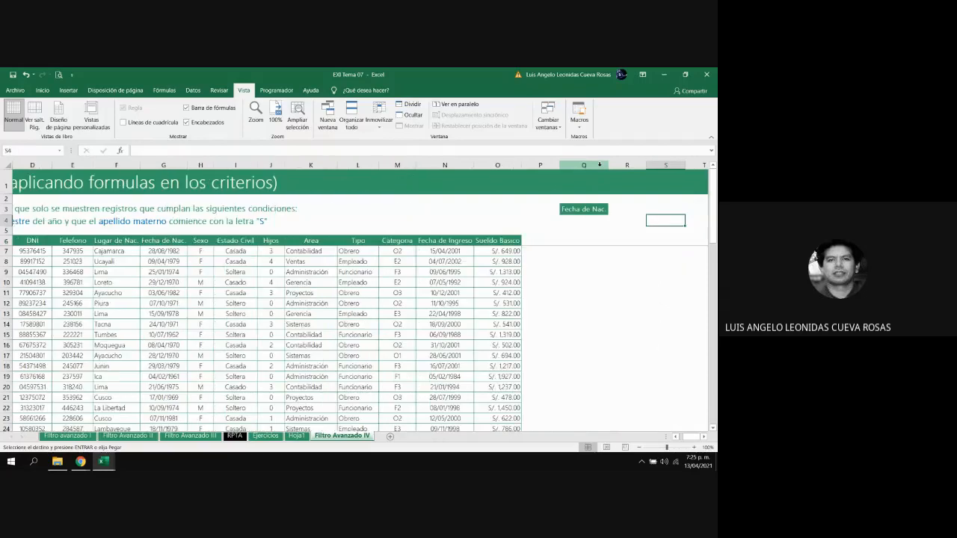
pyautogui.press('Left')
pyautogui.hotkey('ctrl', 'v')
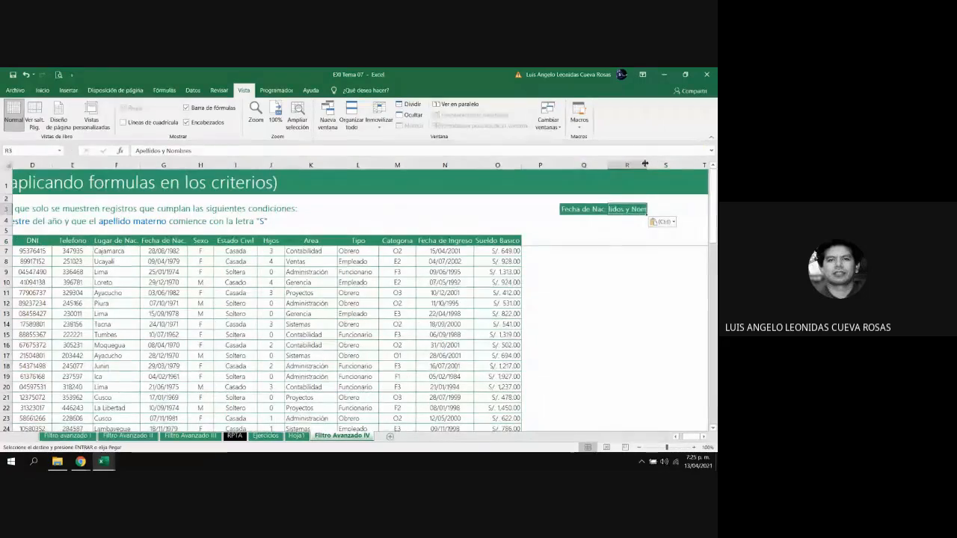
pyautogui.doubleClick(646, 163)
# Give criteria cells Q4:R4 the table's cell formatting by pasting Categoria cell M7 there and clearing the pasted contents.
pyautogui.click(609, 230)
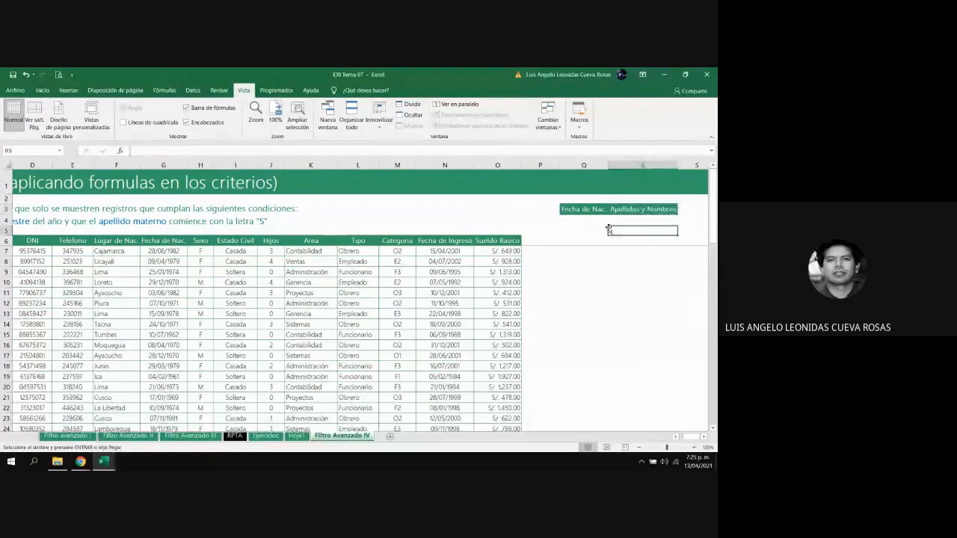
pyautogui.press('Left')
pyautogui.press('Left')
pyautogui.press('Left')
pyautogui.press('Left')
pyautogui.press('Down')
pyautogui.press('Down')
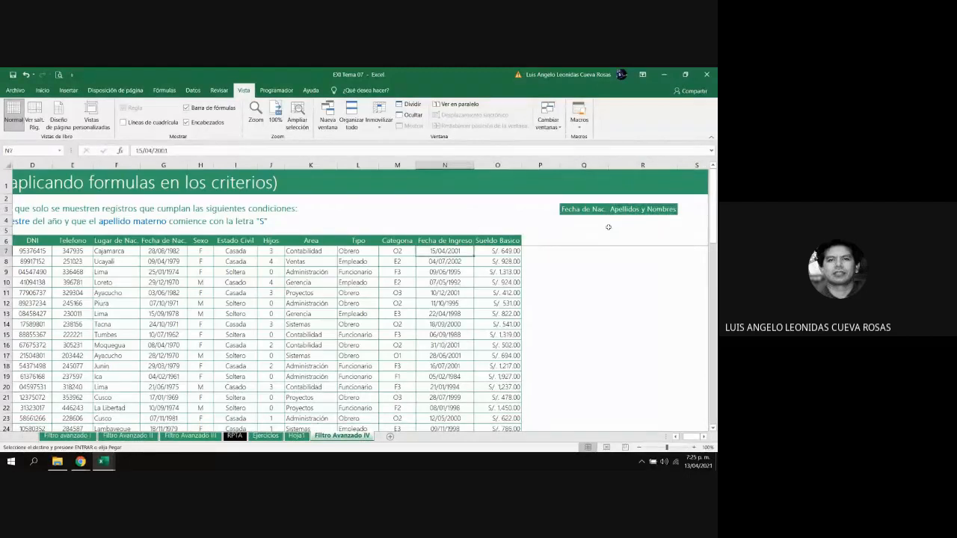
pyautogui.press('Left')
pyautogui.hotkey('ctrl', 'c')
pyautogui.press('Right')
pyautogui.press('Right')
pyautogui.press('Right')
pyautogui.press('Right')
pyautogui.press('Up')
pyautogui.press('Up')
pyautogui.press('Up')
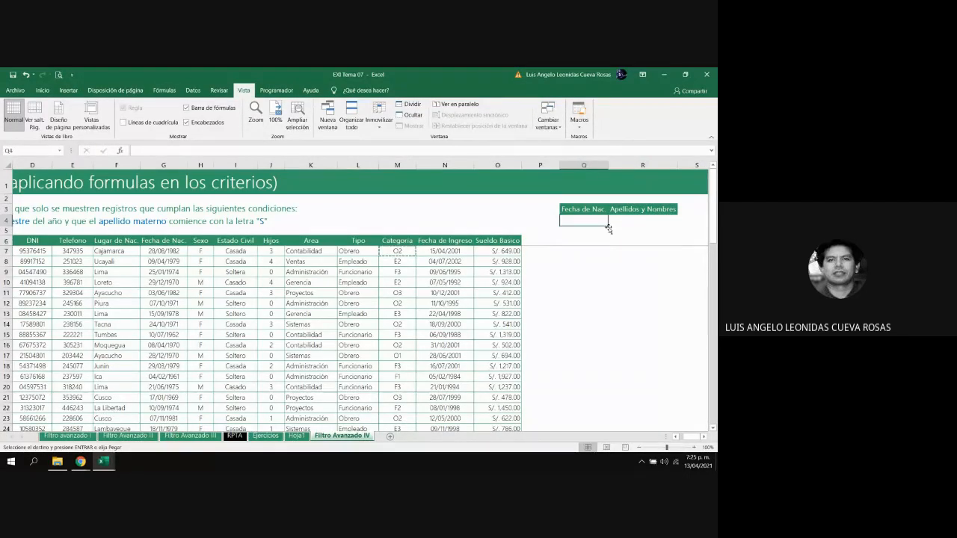
pyautogui.hotkey('ctrl', 'v')
pyautogui.press('Right')
pyautogui.hotkey('ctrl', 'v')
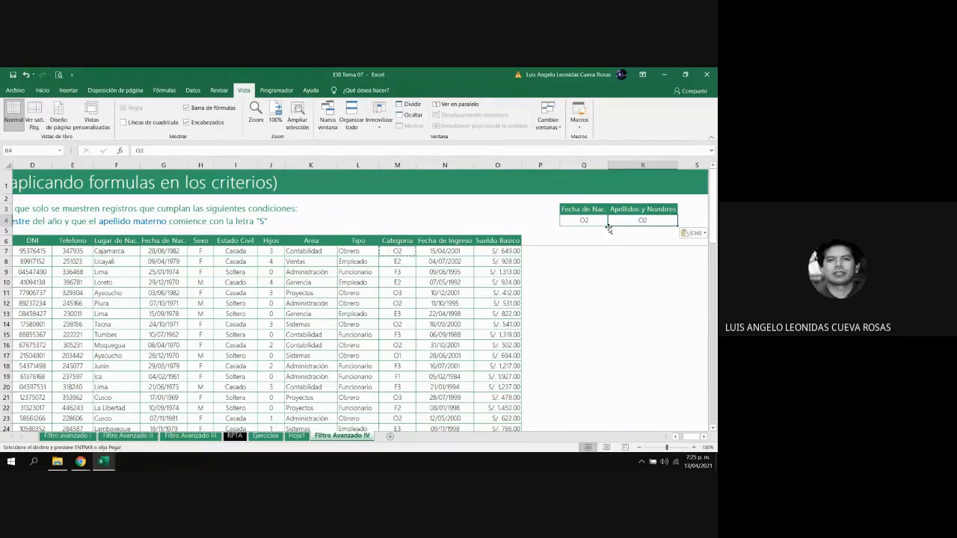
pyautogui.press('Delete')
pyautogui.press('Left')
pyautogui.press('Delete')
pyautogui.press('Left')
pyautogui.press('Right')
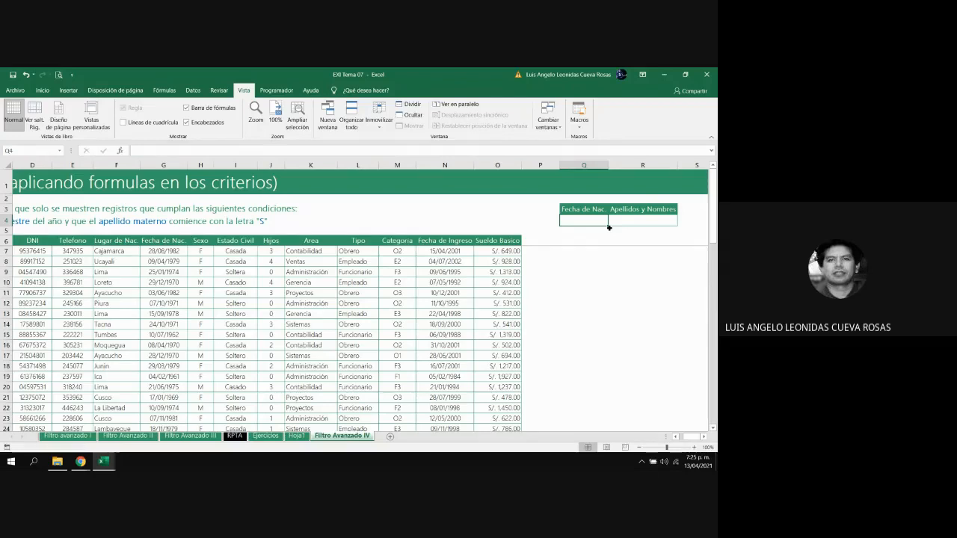
# Review the filter conditions and examine the Fecha de Nac. values in the table for the second-quarter requirement.
pyautogui.press('Left')
pyautogui.press('Left')
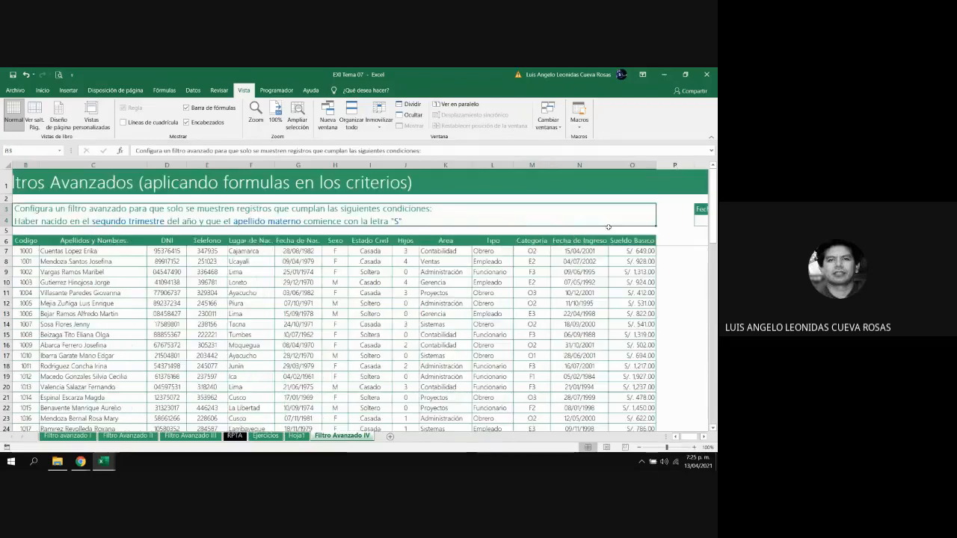
pyautogui.press('Left')
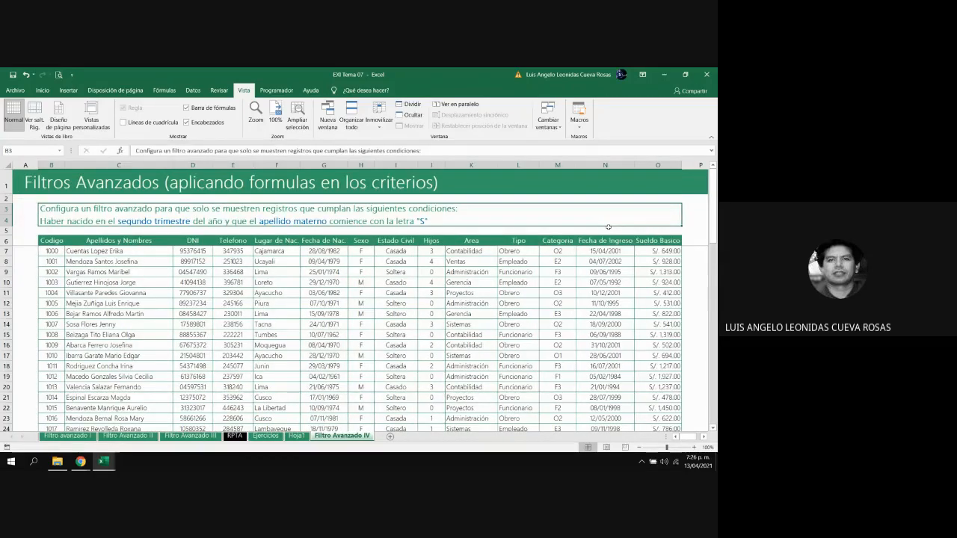
pyautogui.press('Right')
pyautogui.press('Right')
pyautogui.press('Left')
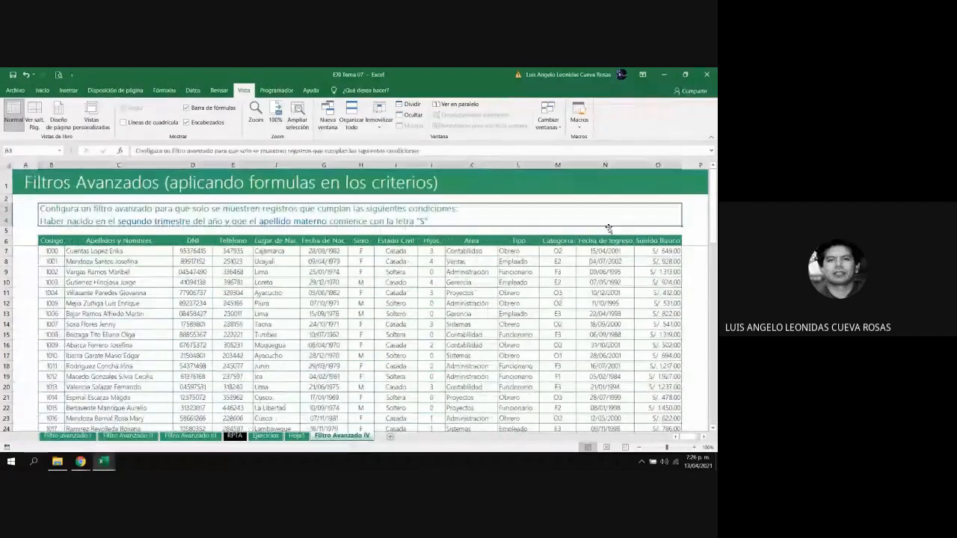
pyautogui.press('Down')
pyautogui.press('Down')
pyautogui.press('Down')
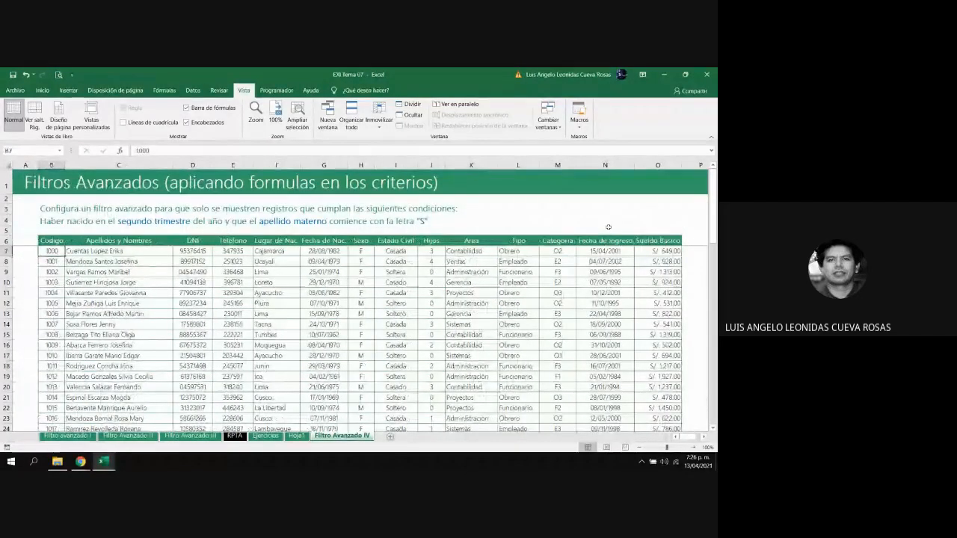
pyautogui.press('Right')
pyautogui.press('Right')
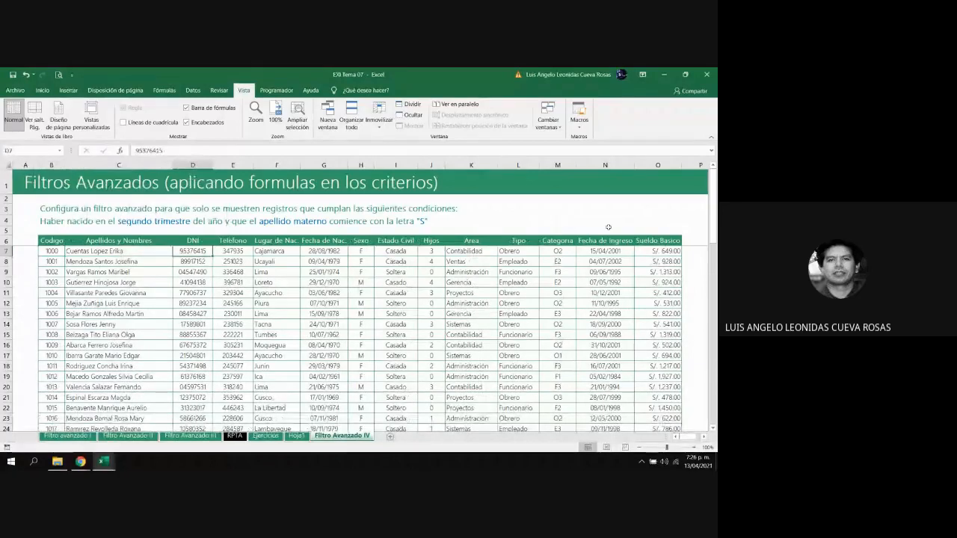
pyautogui.press('Right')
pyautogui.press('Right')
pyautogui.press('Right')
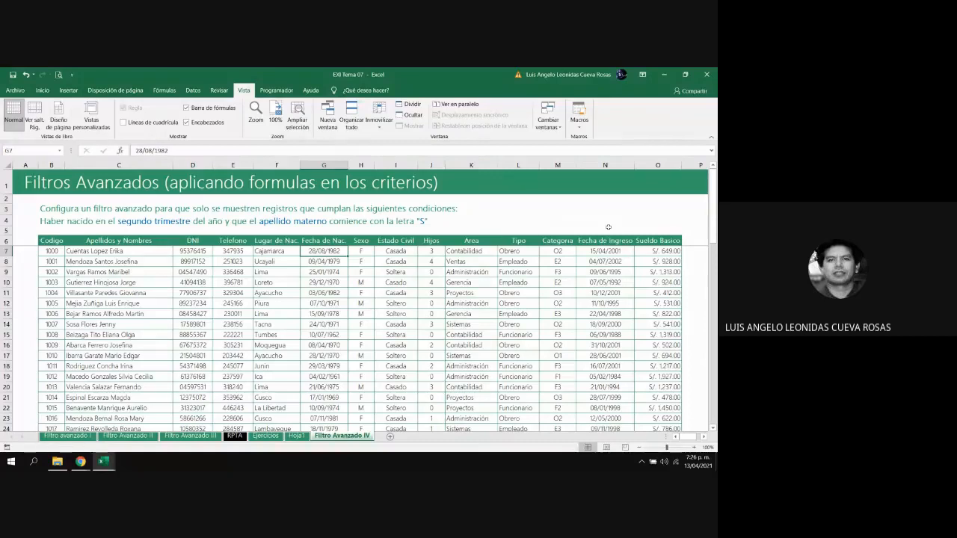
pyautogui.press('Down')
pyautogui.press('Down')
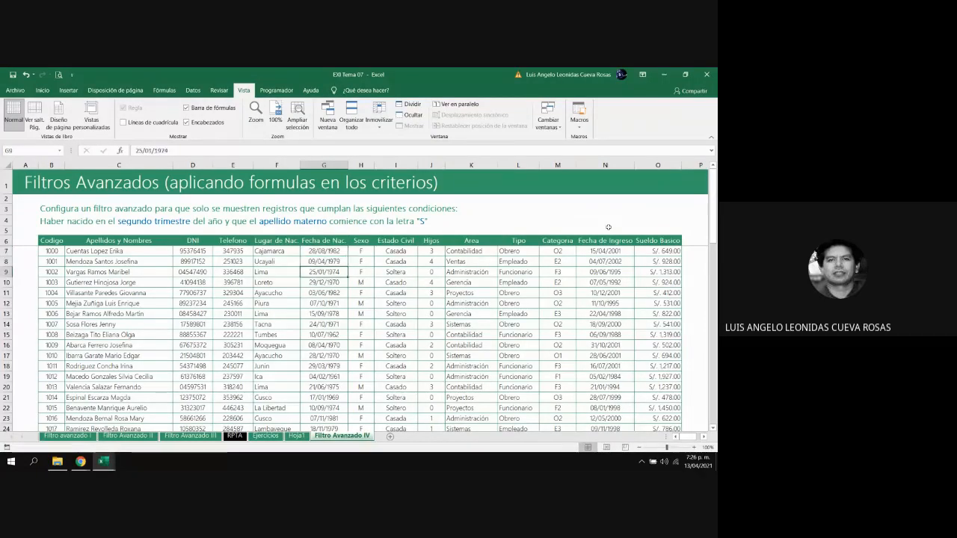
pyautogui.press('Down')
pyautogui.press('Down')
pyautogui.press('Down')
pyautogui.press('Down')
pyautogui.press('Down')
pyautogui.press('Down')
pyautogui.press('Down')
pyautogui.press('Down')
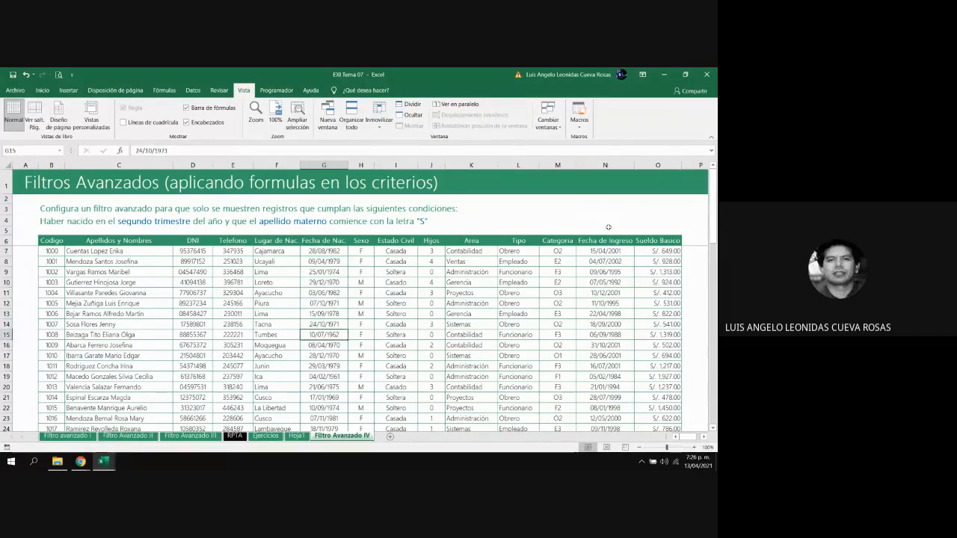
pyautogui.press('Up')
pyautogui.press('Up')
pyautogui.press('Up')
pyautogui.press('Up')
pyautogui.press('Up')
pyautogui.press('Up')
pyautogui.press('Up')
pyautogui.press('Up')
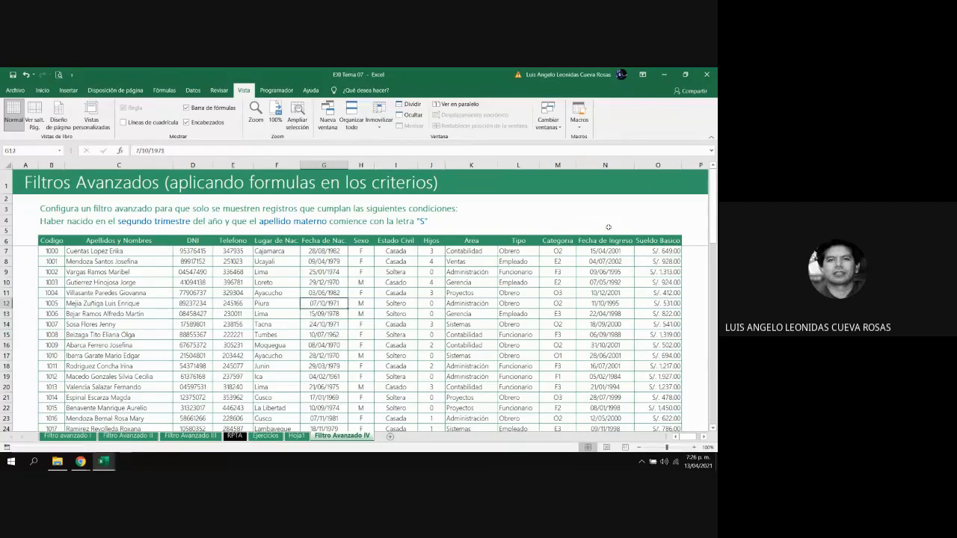
pyautogui.press('Up')
pyautogui.press('Up')
pyautogui.press('Up')
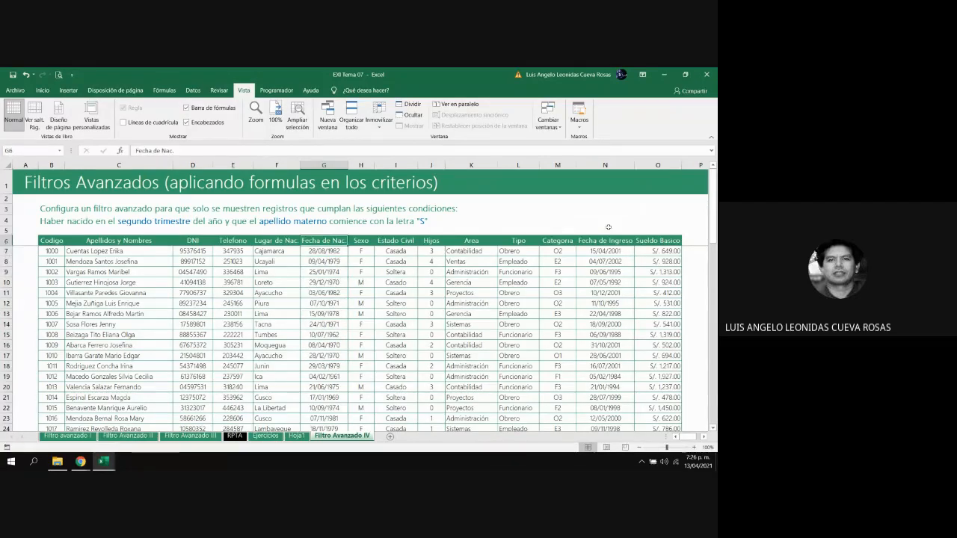
# Examine the Apellidos y Nombres entries in the first records against the condition that the maternal surname starts with "S".
pyautogui.press('Right')
pyautogui.press('Right')
pyautogui.press('Right')
pyautogui.press('Right')
pyautogui.press('Right')
pyautogui.press('Right')
pyautogui.press('Right')
pyautogui.press('Right')
pyautogui.press('Right')
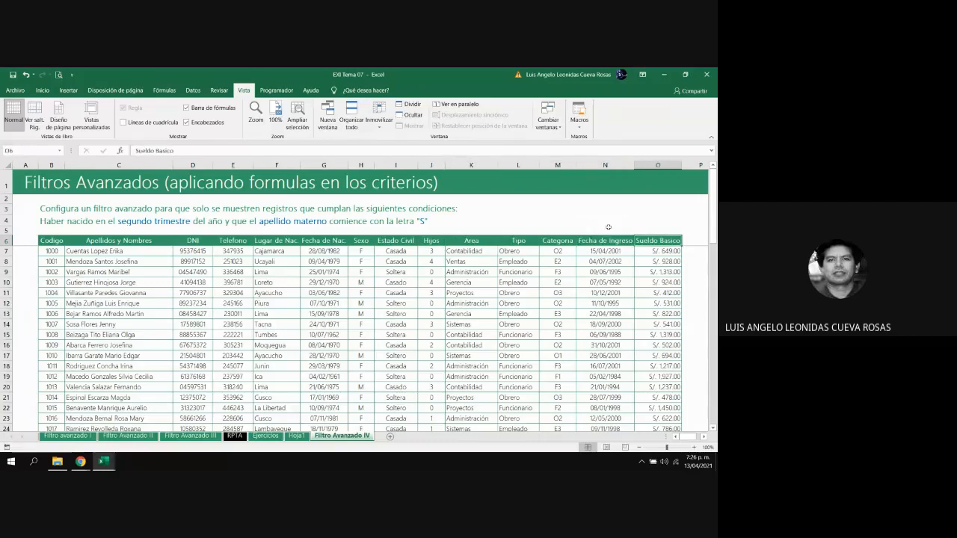
pyautogui.press('Right')
pyautogui.press('Right')
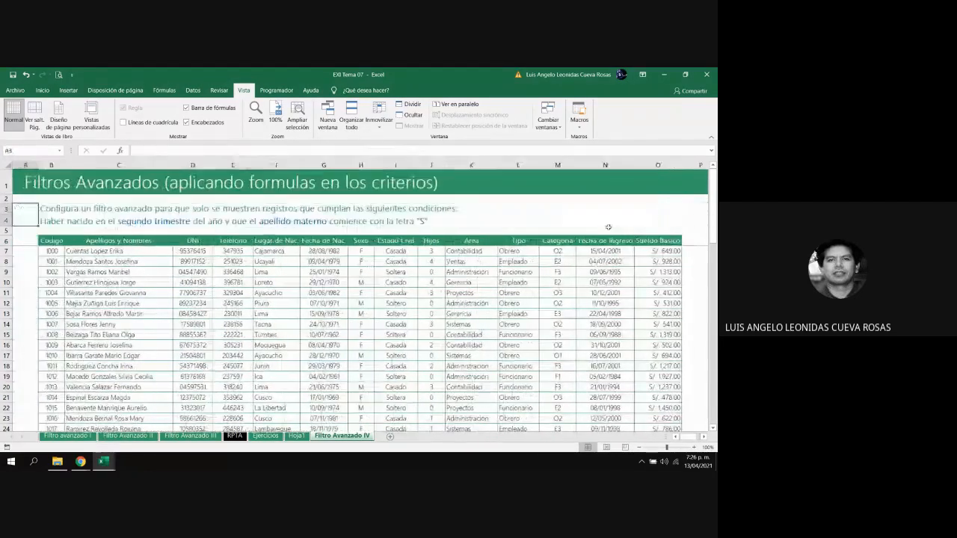
pyautogui.press('Down')
pyautogui.press('Down')
pyautogui.press('Down')
pyautogui.press('Down')
pyautogui.press('Right')
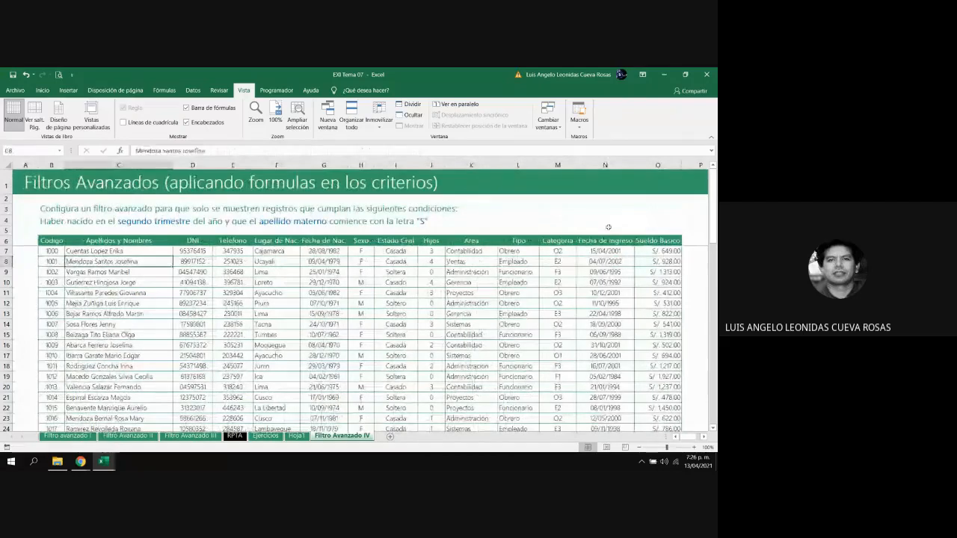
pyautogui.press('Right')
pyautogui.press('Left')
pyautogui.press('Up')
pyautogui.press('Down')
pyautogui.press('Down')
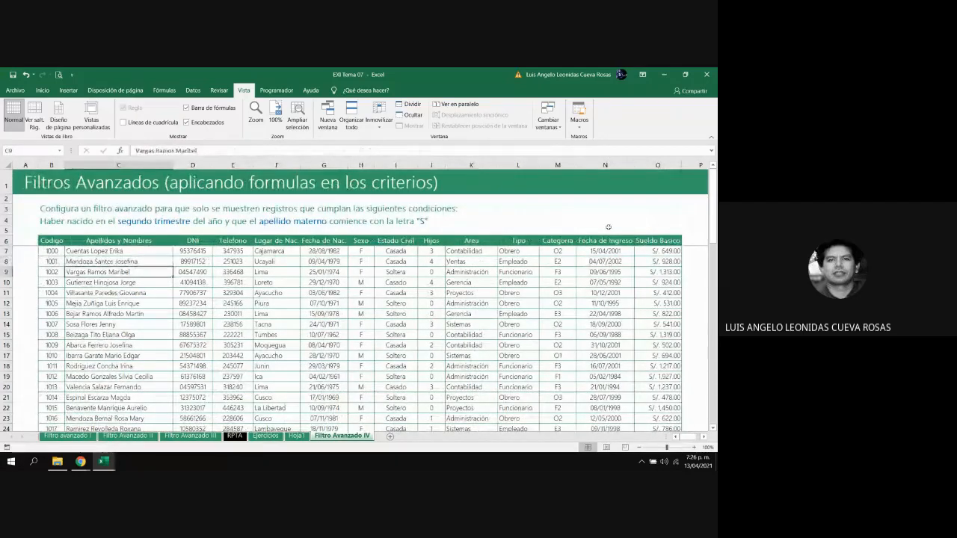
pyautogui.press('Down')
pyautogui.press('Down')
pyautogui.press('Up')
pyautogui.press('Up')
pyautogui.press('Up')
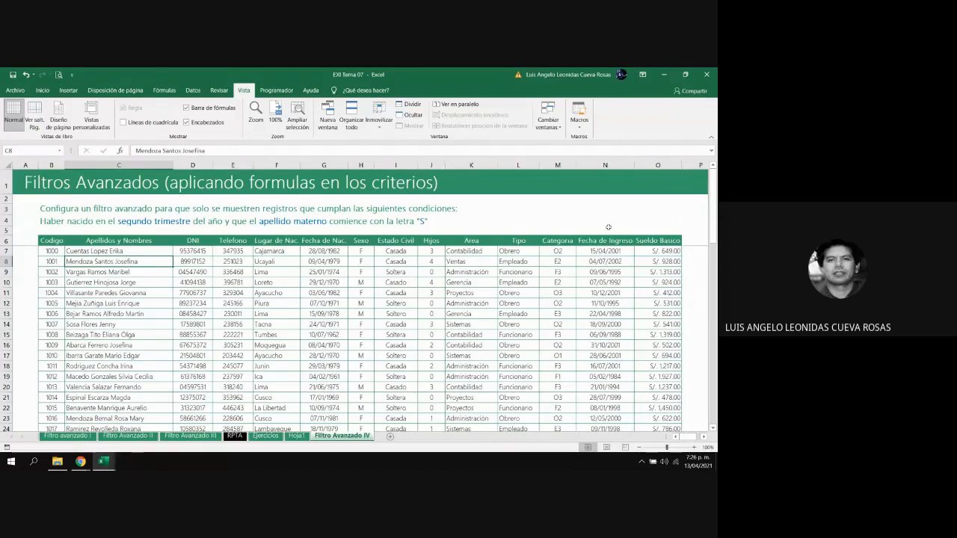
pyautogui.press('Up')
pyautogui.press('Down')
pyautogui.press('Down')
pyautogui.press('Down')
pyautogui.press('Down')
pyautogui.press('Down')
pyautogui.press('Down')
pyautogui.press('Down')
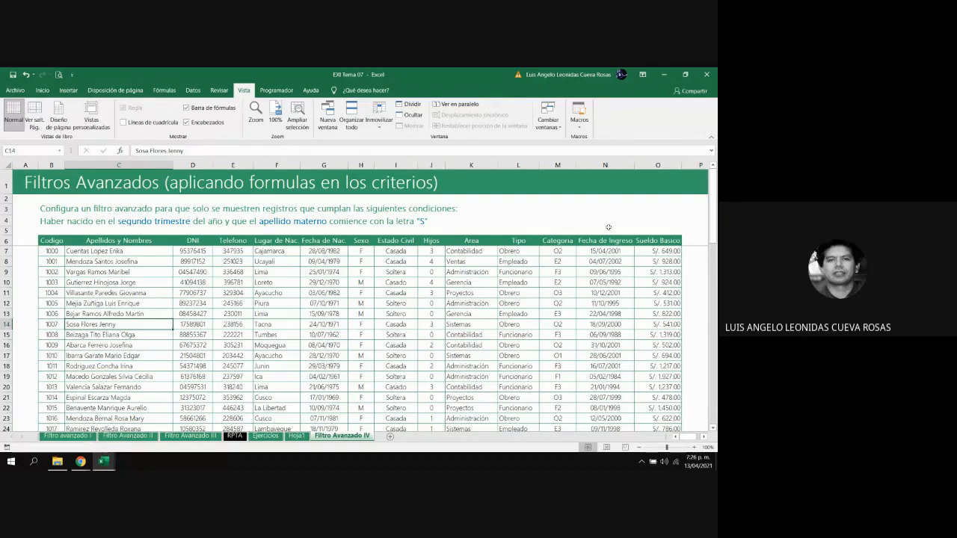
pyautogui.press('Up')
pyautogui.press('Up')
pyautogui.press('Up')
pyautogui.press('Up')
pyautogui.press('Up')
pyautogui.press('Up')
pyautogui.press('Up')
pyautogui.press('Up')
pyautogui.press('Up')
pyautogui.press('Up')
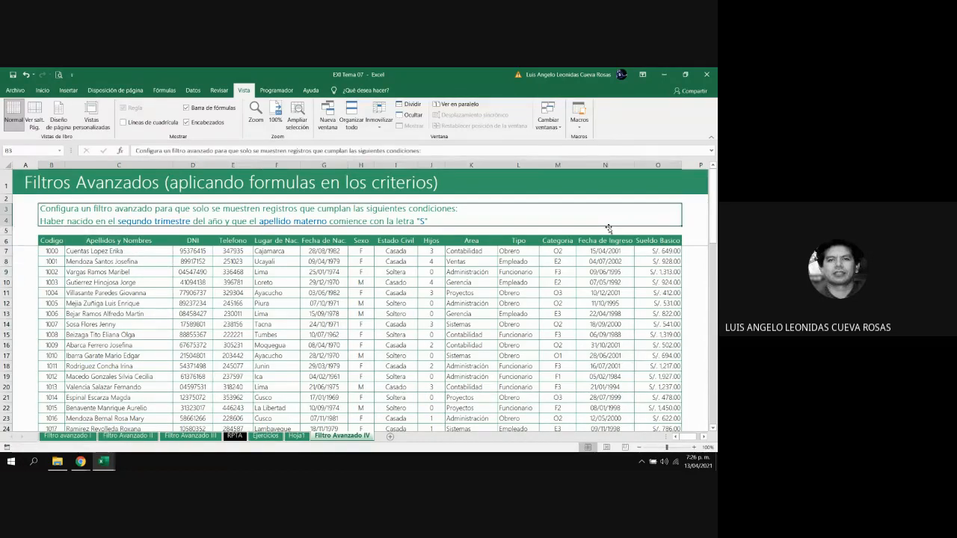
# Compare the empty Fecha de Nac. and Apellidos y Nombres criteria cells in Q4:R4 with the exercise's written filter conditions.
pyautogui.press('Right')
pyautogui.press('Right')
pyautogui.press('Right')
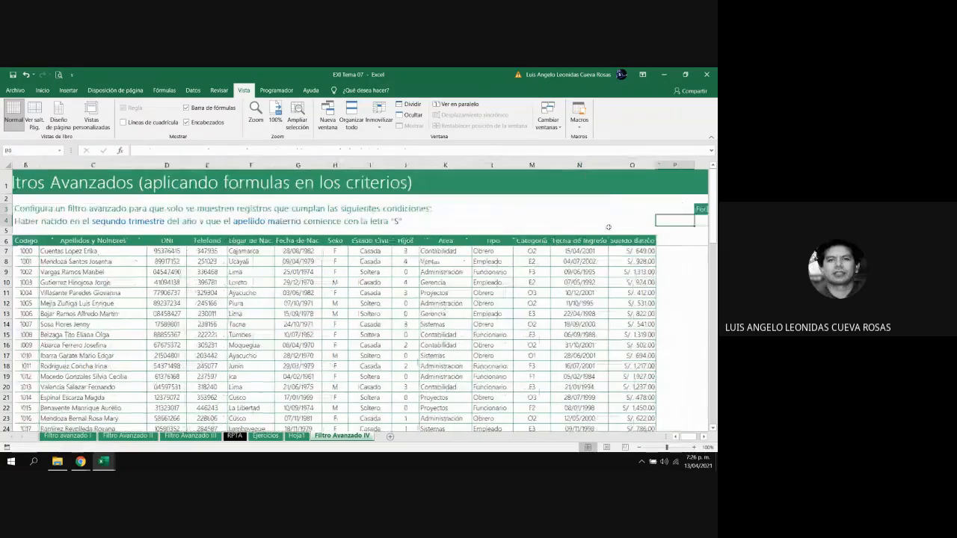
pyautogui.press('Up')
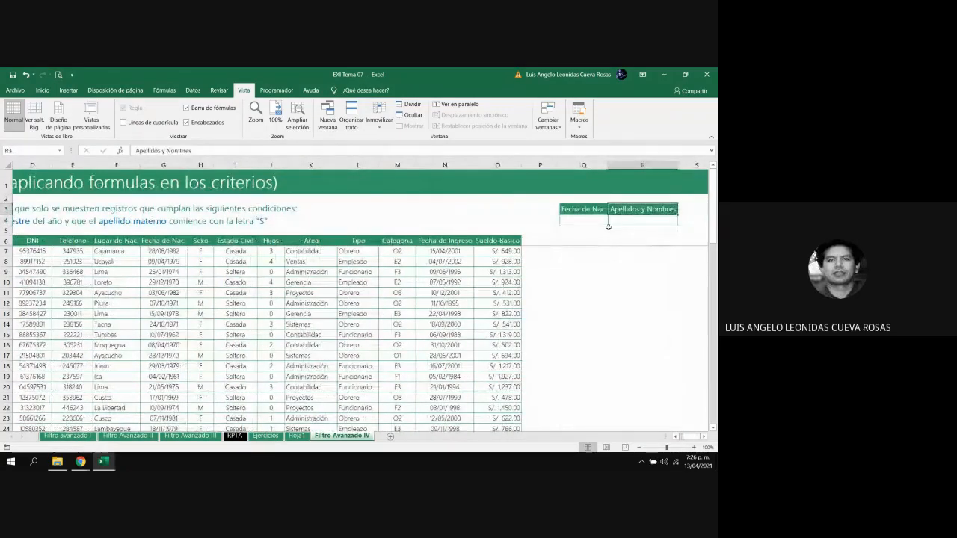
pyautogui.press('Left')
pyautogui.press('Down')
pyautogui.press('Right')
pyautogui.press('Left')
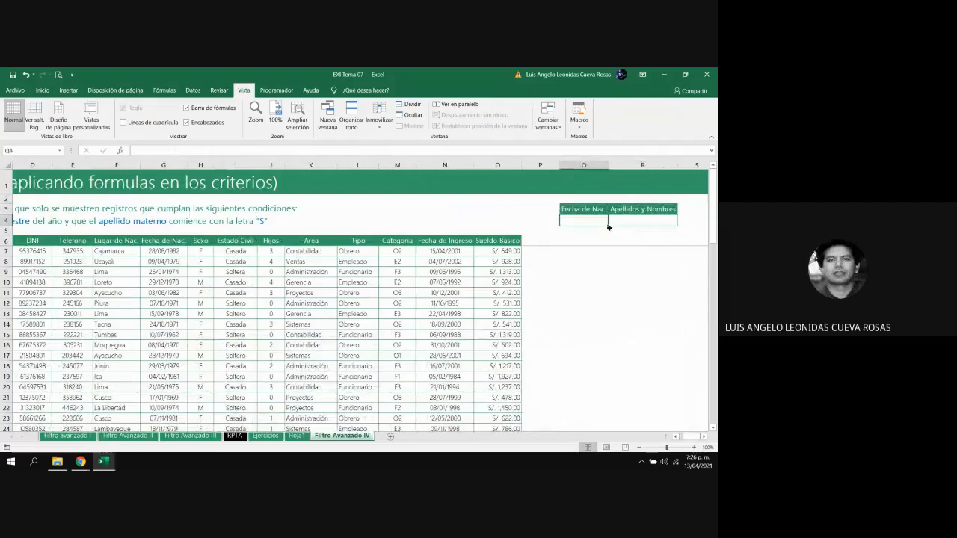
pyautogui.press('Right')
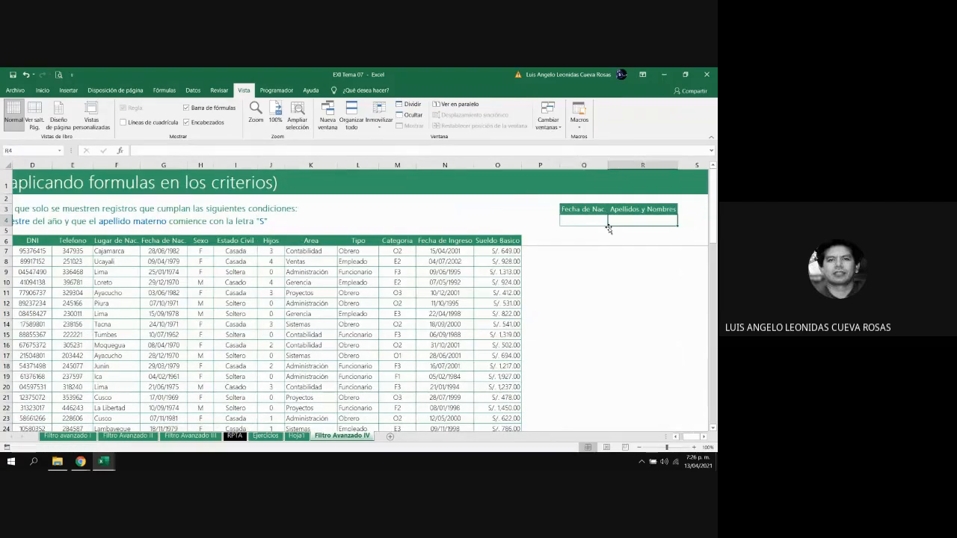
pyautogui.press('Left')
pyautogui.press('Left')
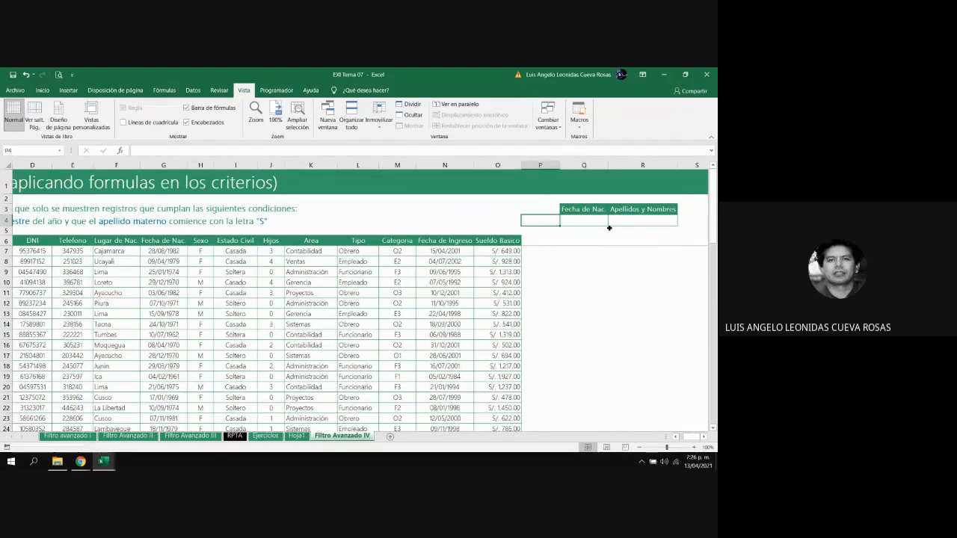
pyautogui.press('Home')
pyautogui.press('Right')
pyautogui.hotkey('ctrl', 'c')
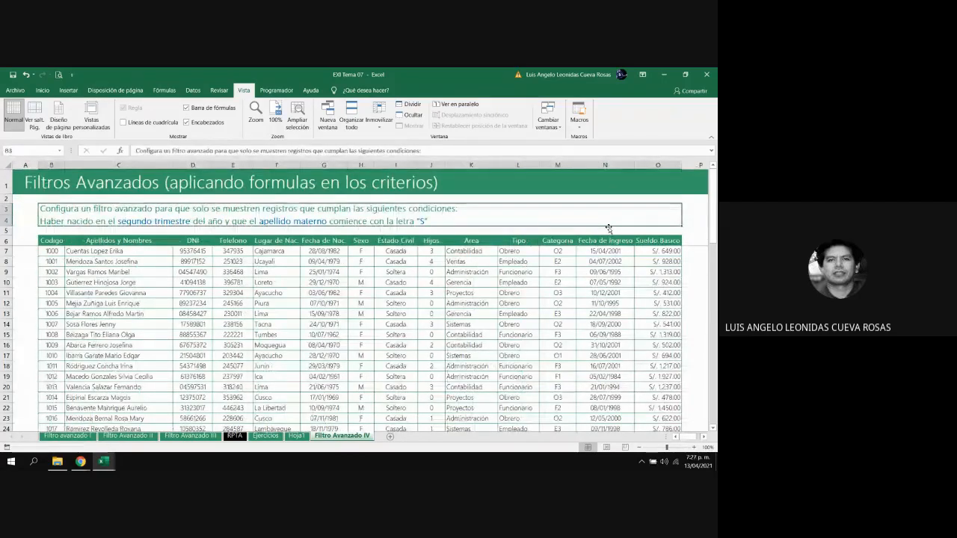
# Fill criteria cell Q4, below the Fecha de Nac. header, with the standard yellow color.
pyautogui.press('Right')
pyautogui.press('Right')
pyautogui.press('Right')
pyautogui.press('Left')
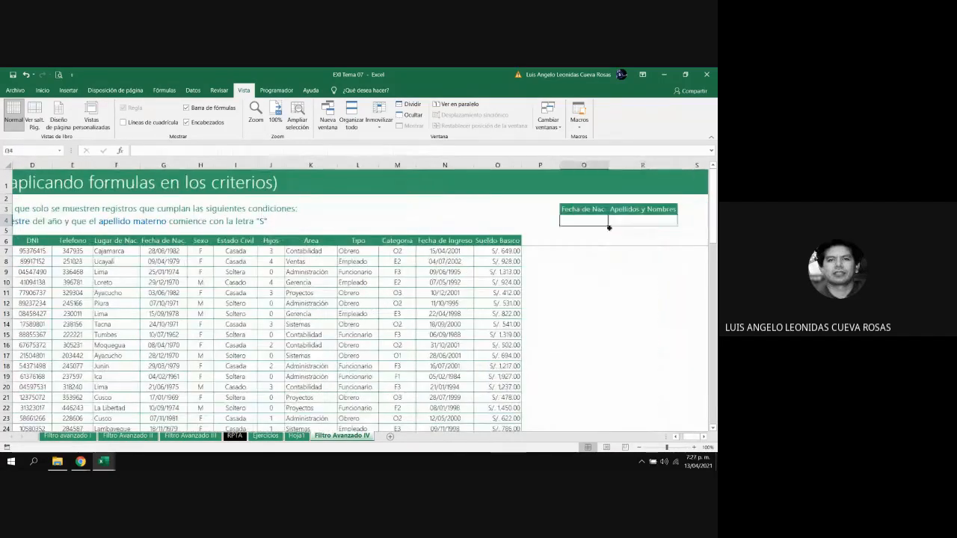
pyautogui.press('Up')
pyautogui.press('Down')
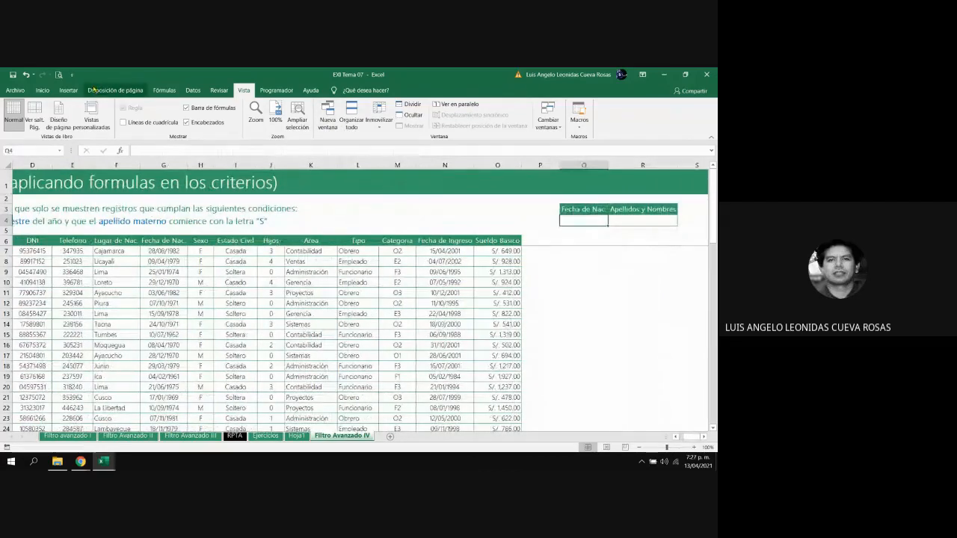
pyautogui.click(43, 91)
pyautogui.click(122, 123)
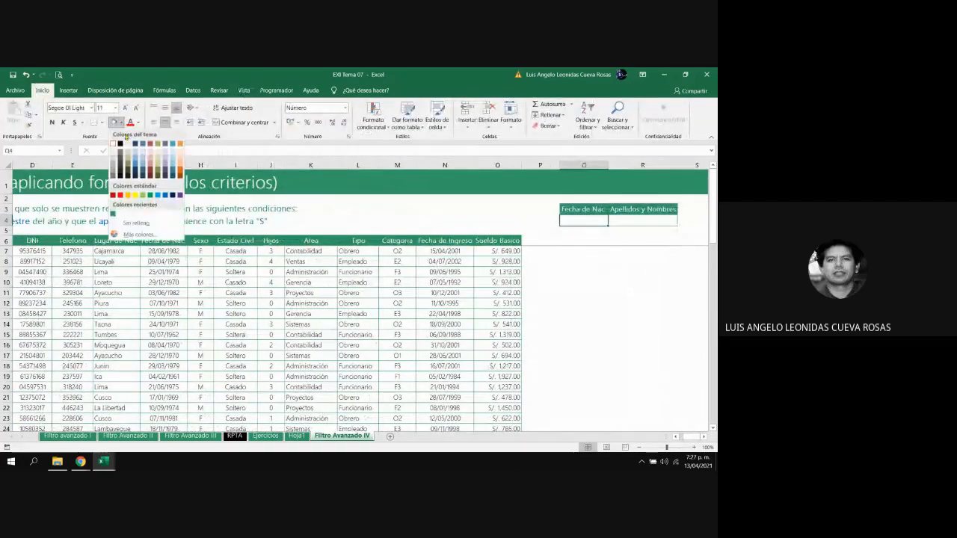
pyautogui.click(136, 194)
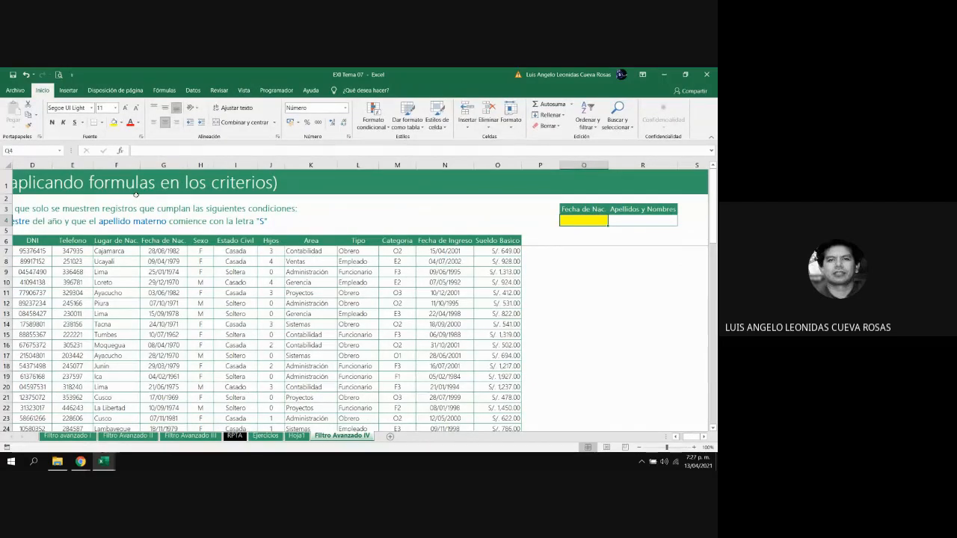
# Reread the second-quarter and maternal-surname conditions in the exercise text and check them against criteria cells Q4:R4.
pyautogui.press('Left')
pyautogui.press('Left')
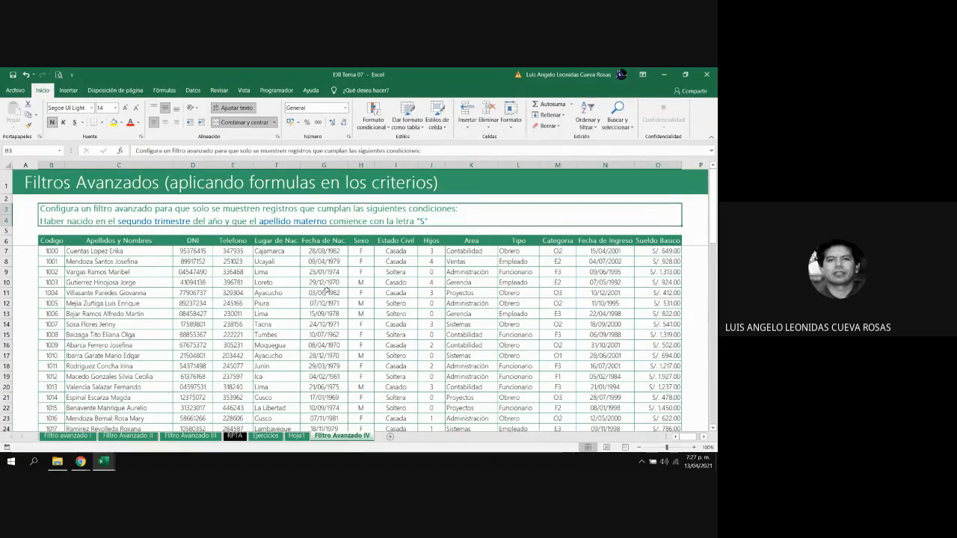
pyautogui.press('Right')
pyautogui.press('Right')
pyautogui.press('Right')
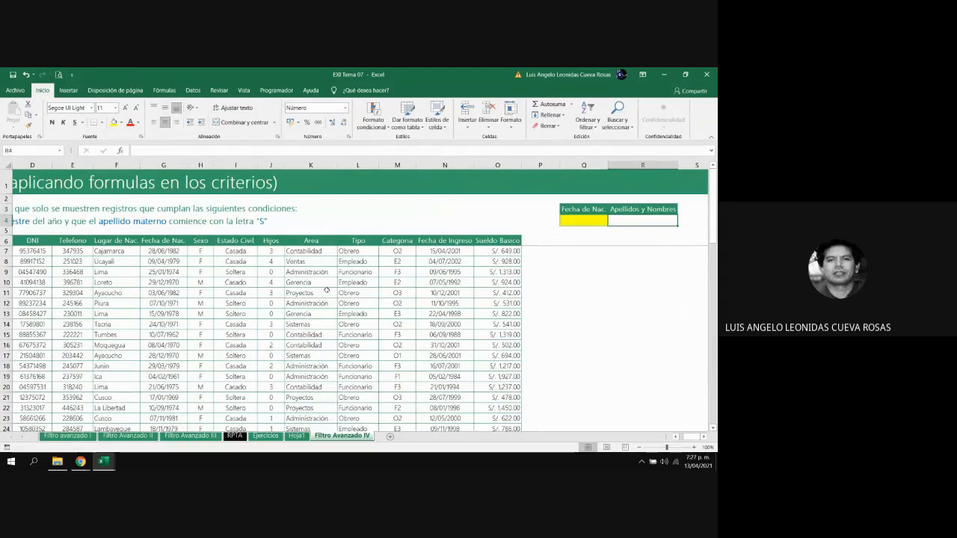
pyautogui.press('Left')
pyautogui.press('Left')
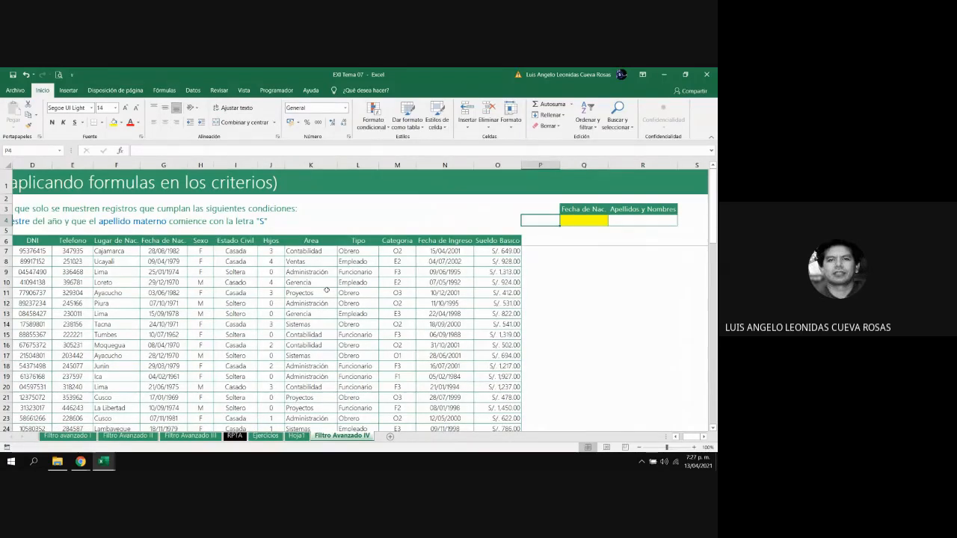
# Examine the Apellidos y Nombres entries down to row 18 for the position of the maternal surname within each name.
pyautogui.press('Left')
pyautogui.hotkey('ctrl', 'Home')
pyautogui.press('Right')
pyautogui.press('Down')
pyautogui.press('Right')
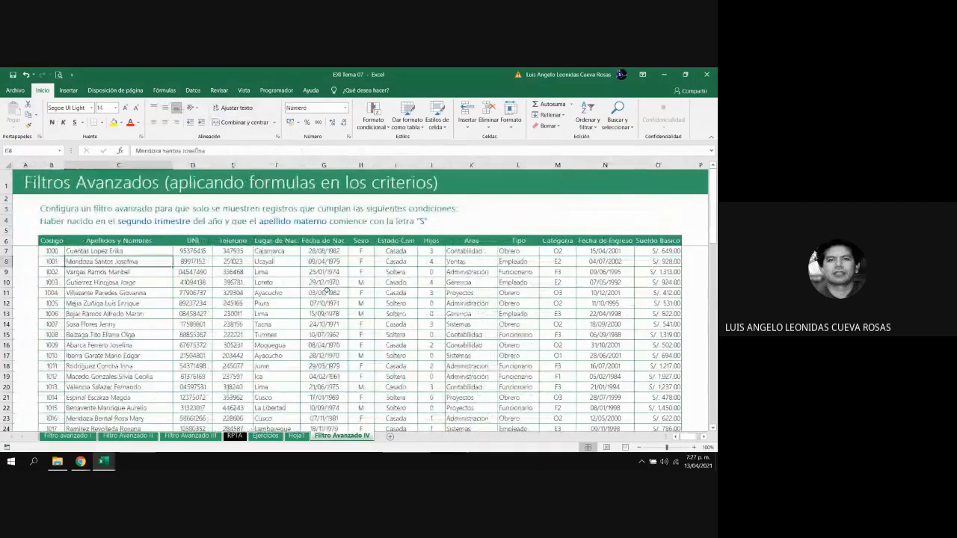
pyautogui.press('Down')
pyautogui.press('Down')
pyautogui.press('Down')
pyautogui.press('Down')
pyautogui.press('Down')
pyautogui.press('Down')
pyautogui.press('Down')
pyautogui.press('Down')
pyautogui.press('Down')
pyautogui.press('Down')
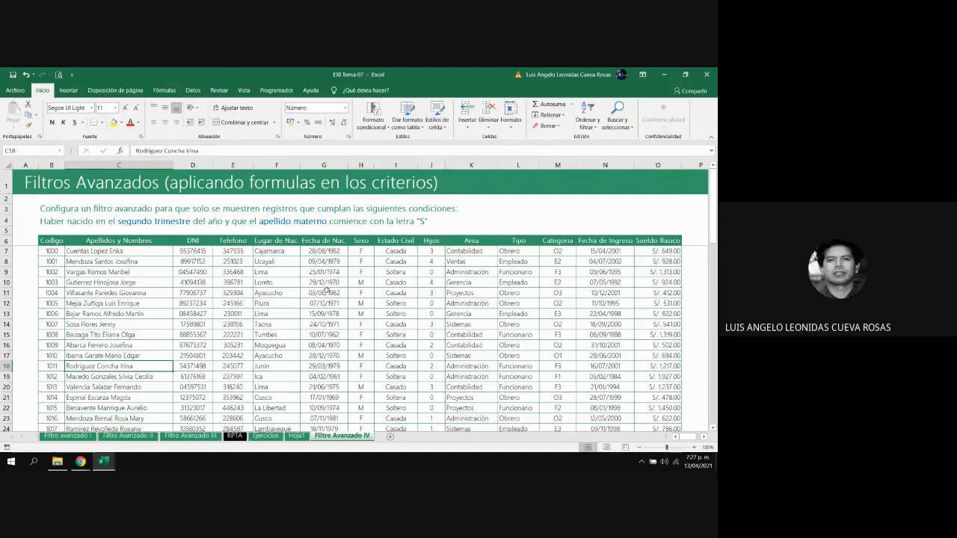
pyautogui.press('Up')
pyautogui.press('Up')
pyautogui.press('Up')
pyautogui.press('Up')
pyautogui.press('Up')
pyautogui.press('Up')
pyautogui.press('Up')
pyautogui.press('Up')
pyautogui.press('Up')
pyautogui.press('Up')
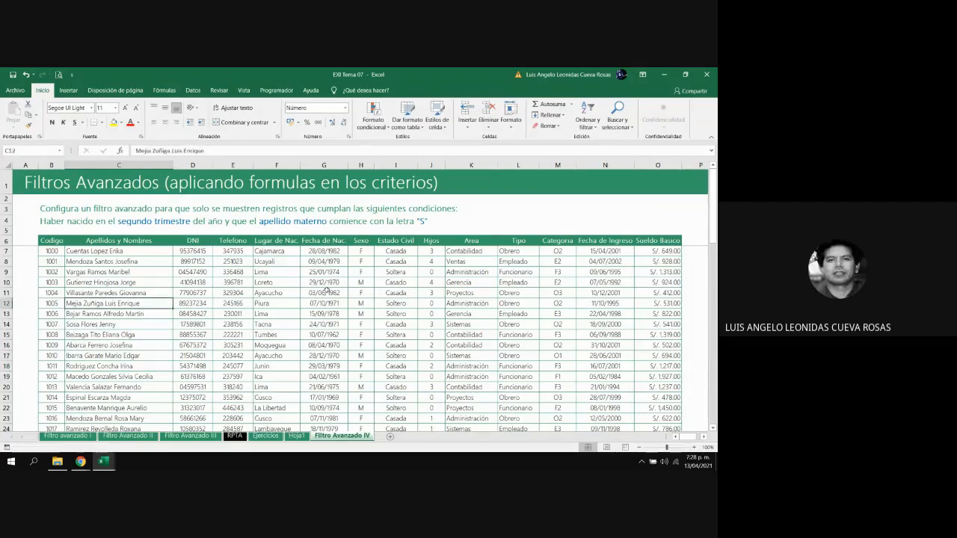
pyautogui.press('Up')
pyautogui.press('Up')
pyautogui.press('Up')
# Fill criteria cell R4, below the Apellidos y Nombres header, with a light blue theme color.
pyautogui.press('Right')
pyautogui.press('Right')
pyautogui.press('Right')
pyautogui.press('Right')
pyautogui.press('Right')
pyautogui.press('Right')
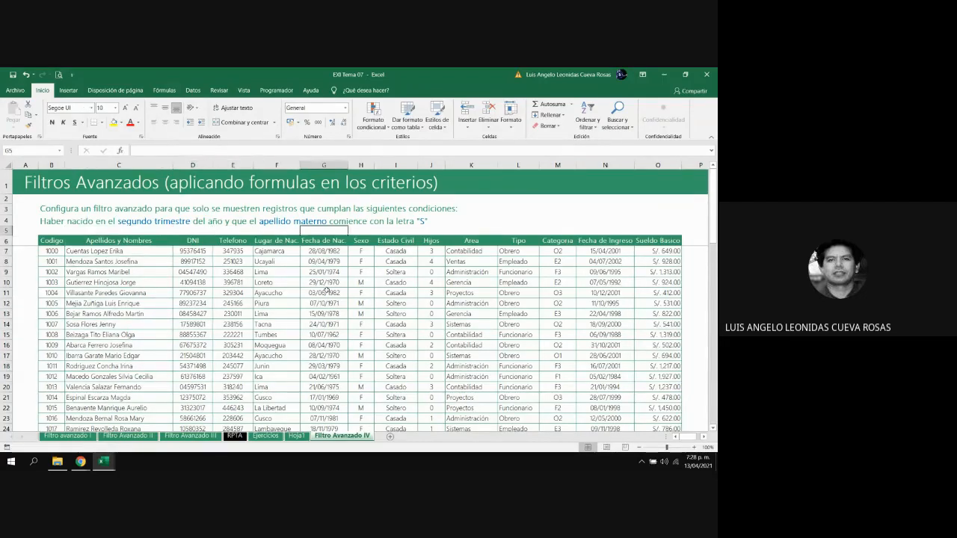
pyautogui.press('Right')
pyautogui.press('Right')
pyautogui.press('Right')
pyautogui.press('Right')
pyautogui.press('Right')
pyautogui.press('Right')
pyautogui.press('Right')
pyautogui.press('Right')
pyautogui.press('Right')
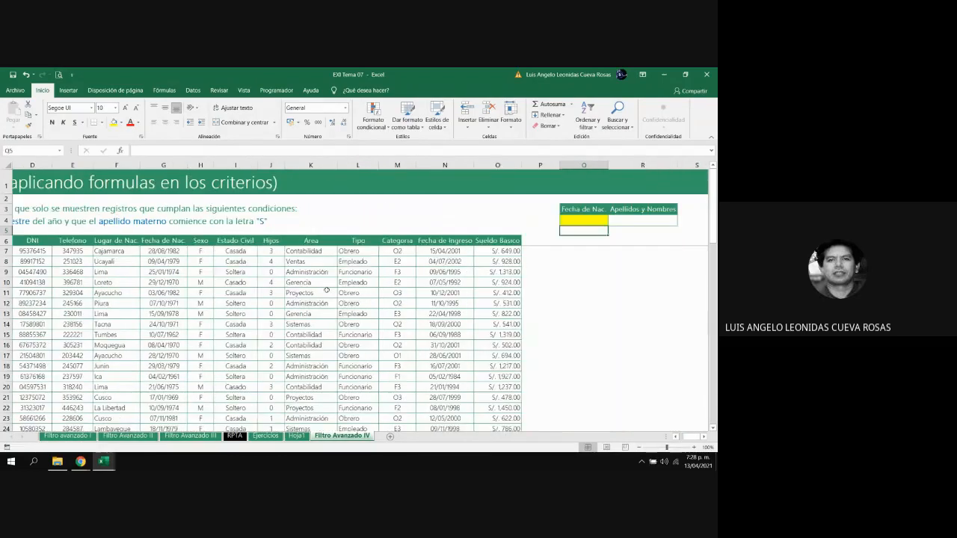
pyautogui.press('Up')
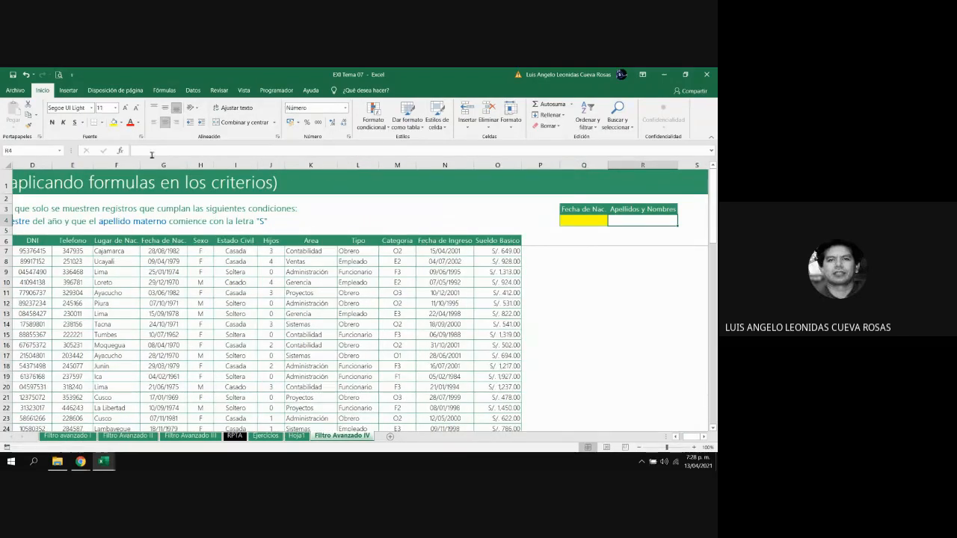
pyautogui.click(120, 124)
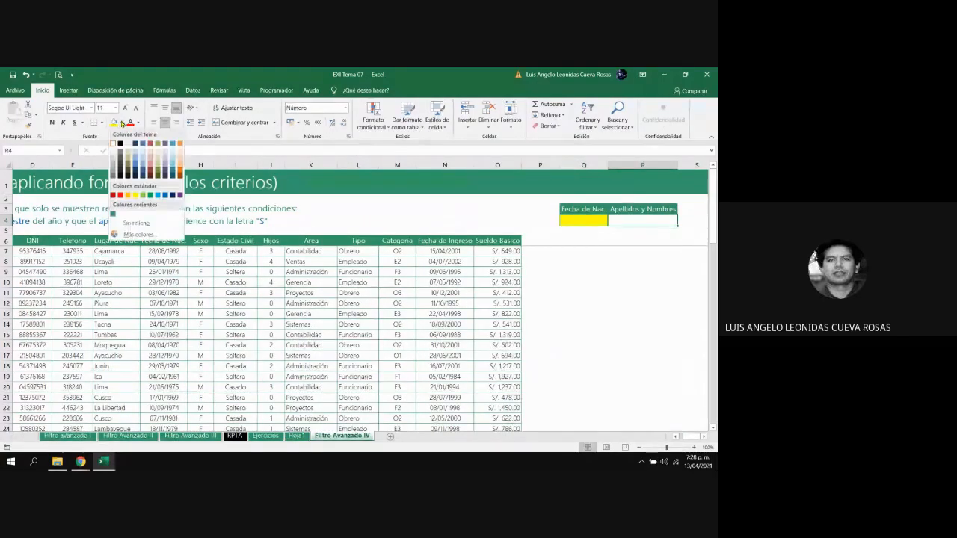
pyautogui.click(137, 158)
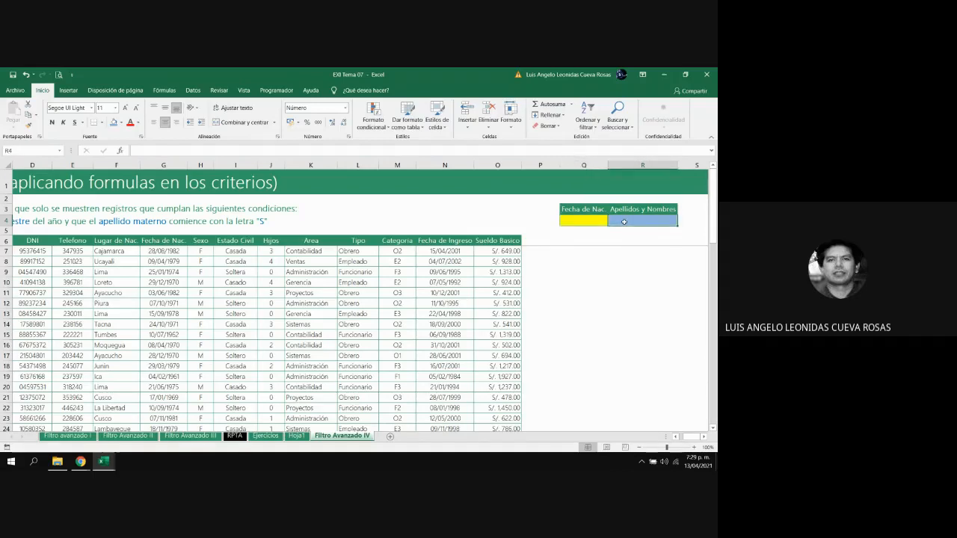
pyautogui.press('Tab')
pyautogui.click(624, 222)
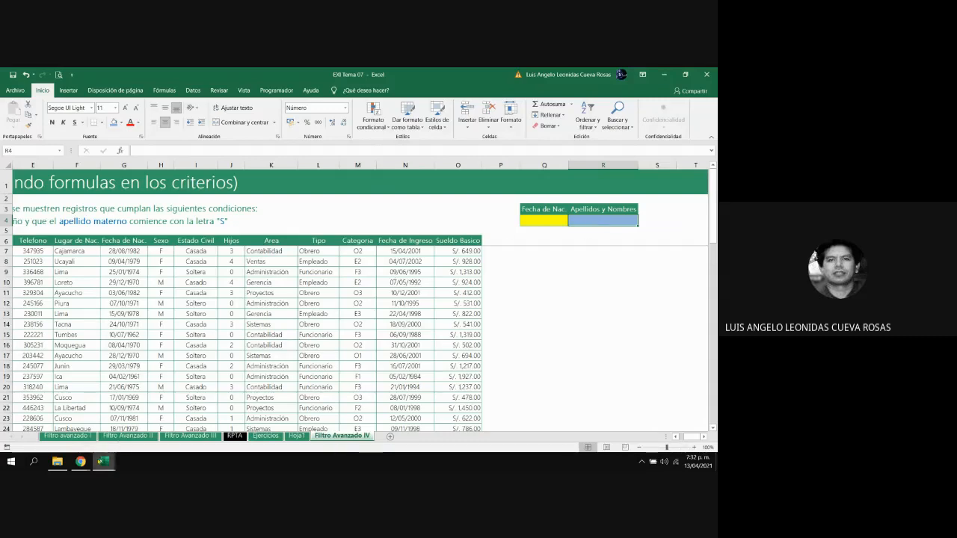
# Switch to the Google Meet call in Chrome and mute the microphone.
pyautogui.moveTo(85, 465)
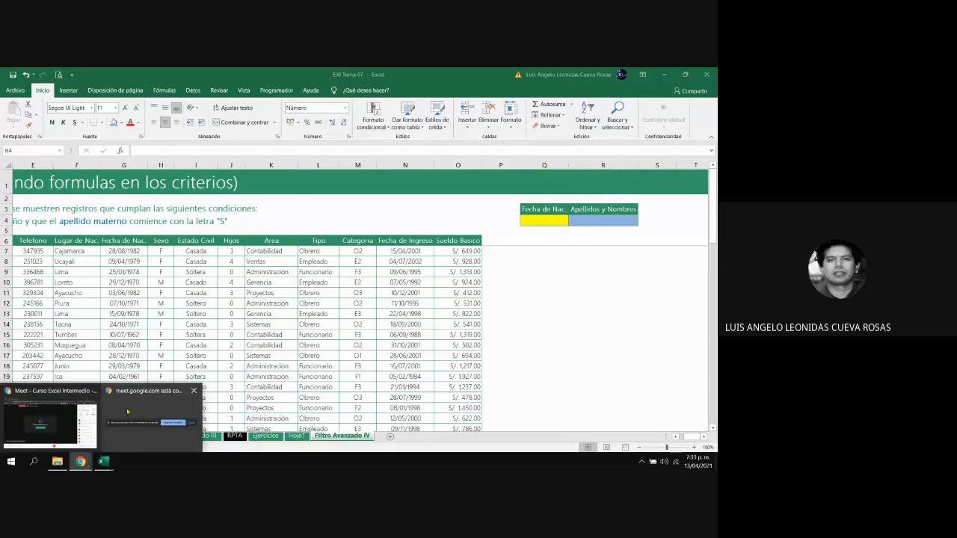
pyautogui.click(49, 423)
pyautogui.click(328, 434)
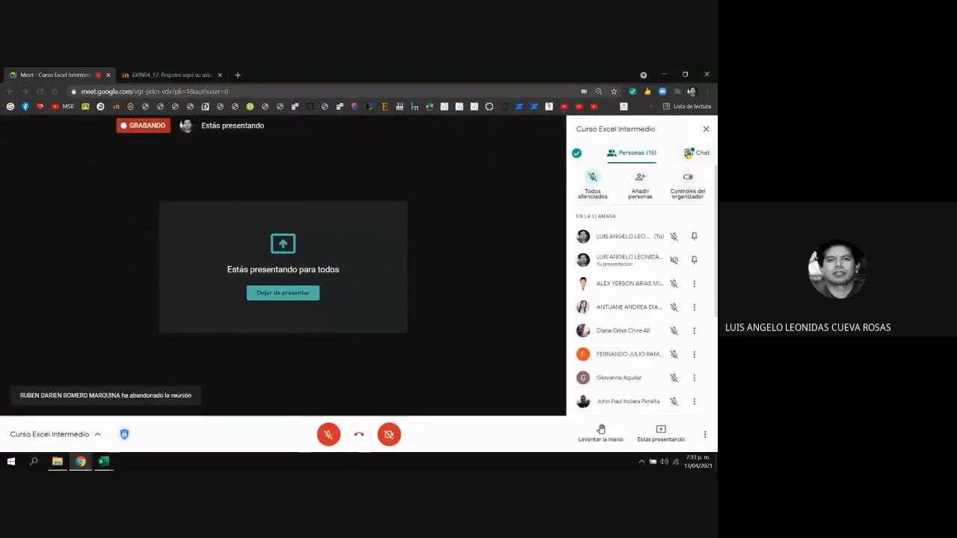
# Show the meeting chat and request to stop the meeting recording.
pyautogui.click(688, 154)
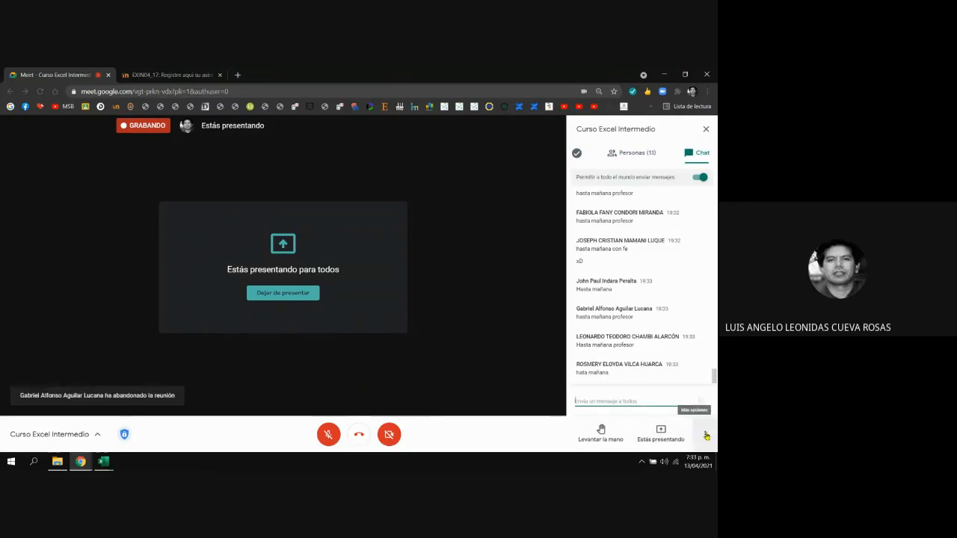
pyautogui.click(707, 435)
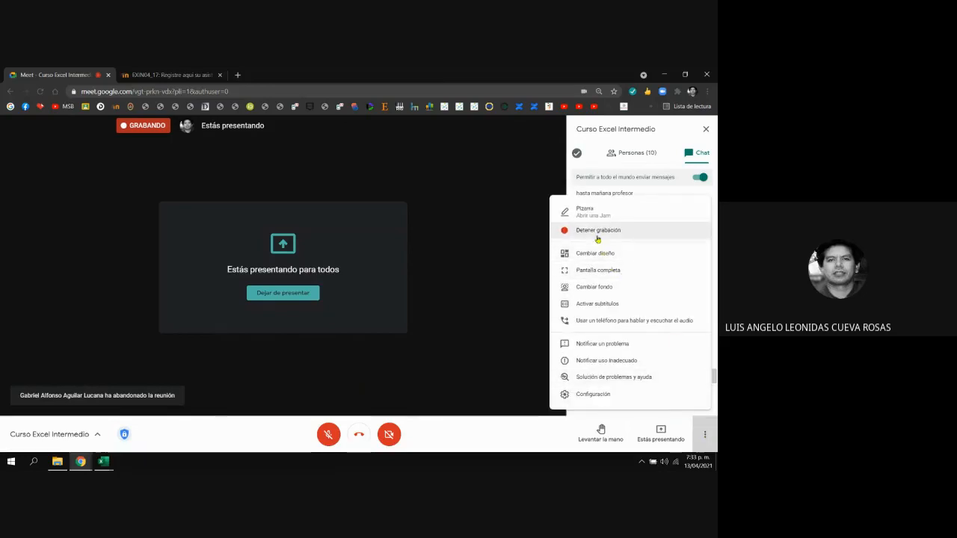
pyautogui.click(595, 233)
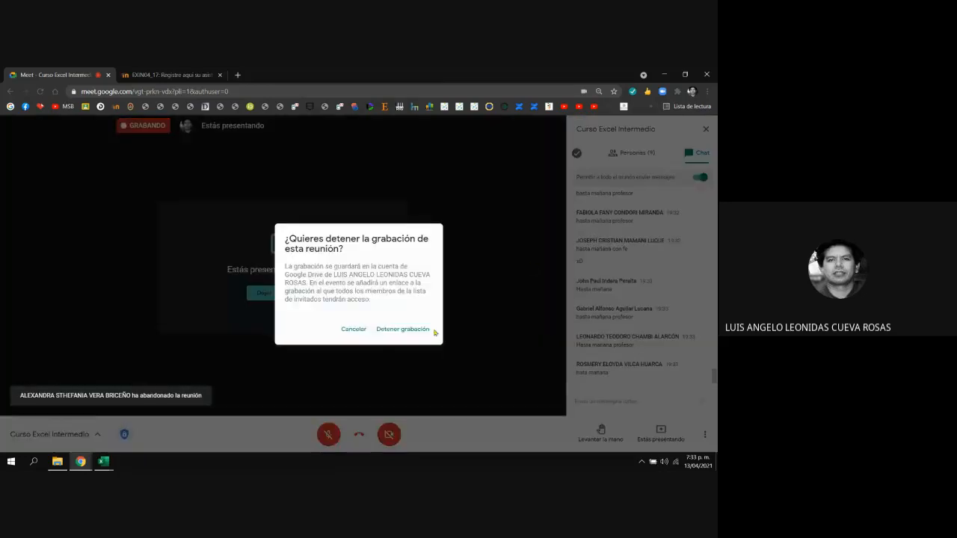